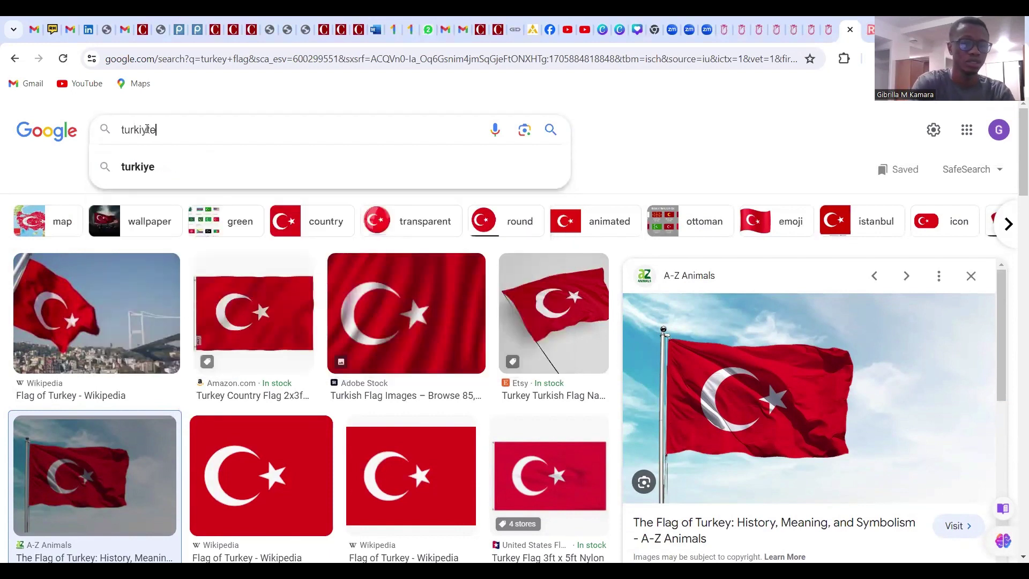
Search Google for 'turkiye burslari scholarship' and show the web results.
key(BackSpace)
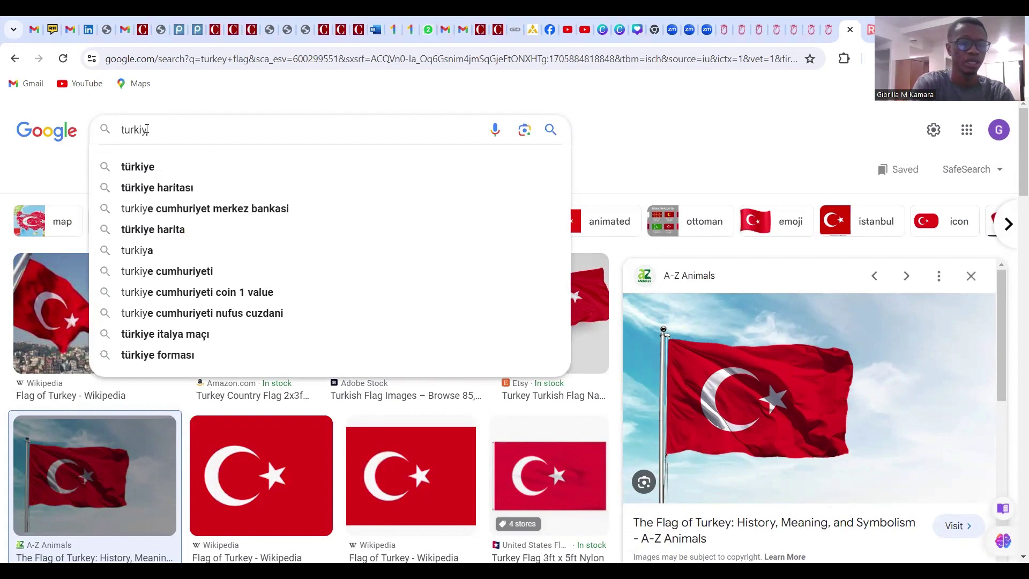
text(e)
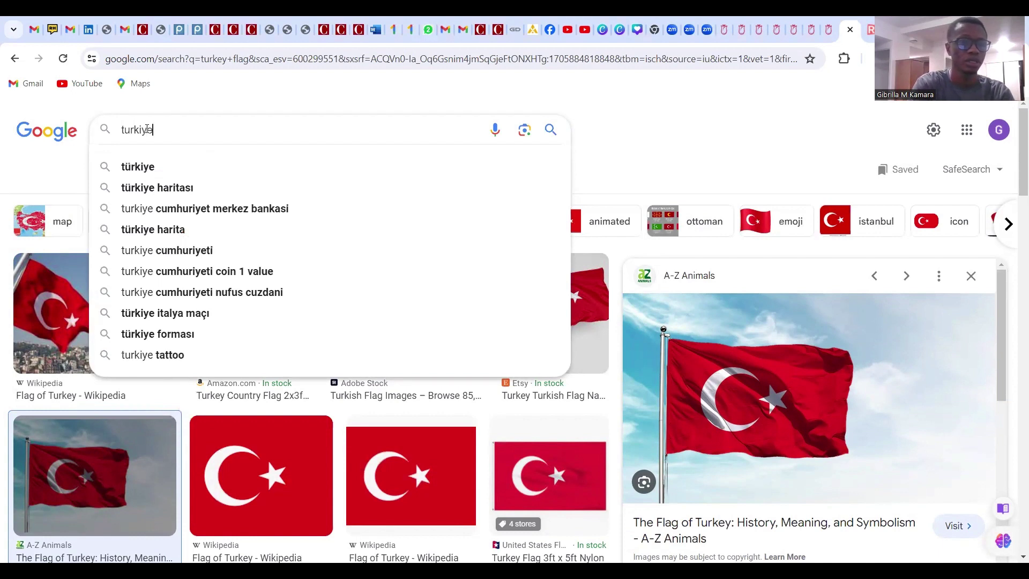
text( bur)
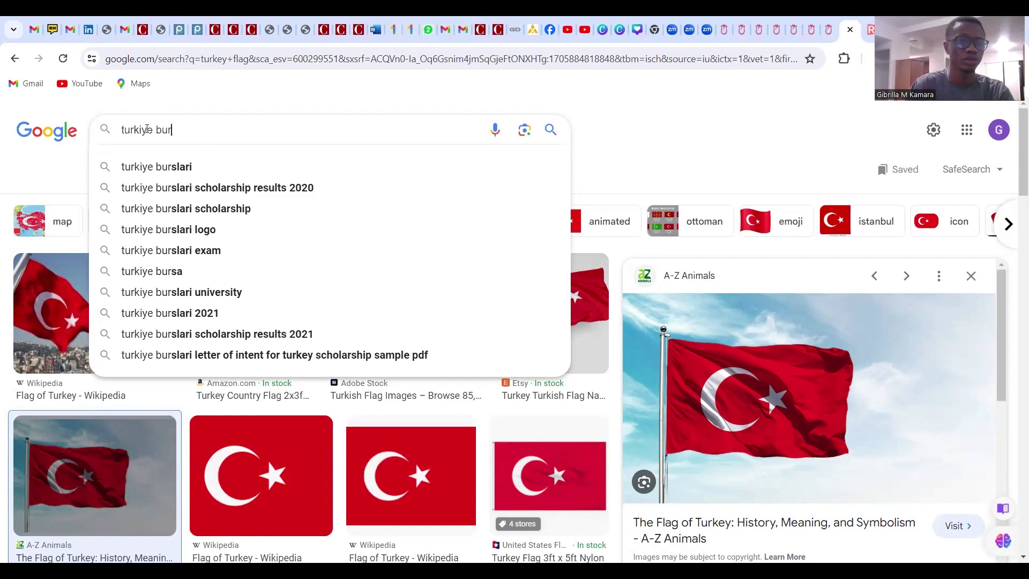
click(202, 210)
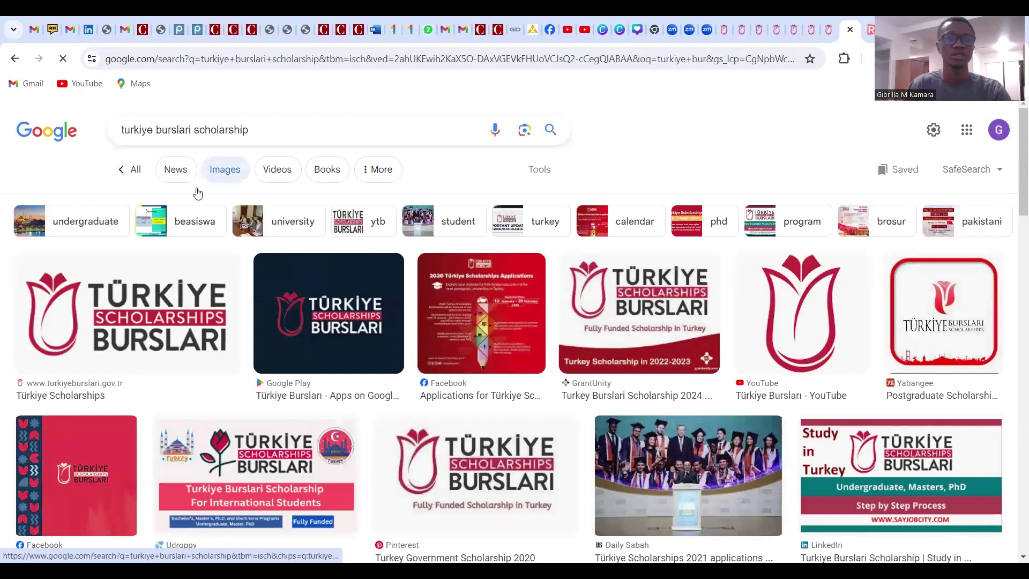
click(131, 170)
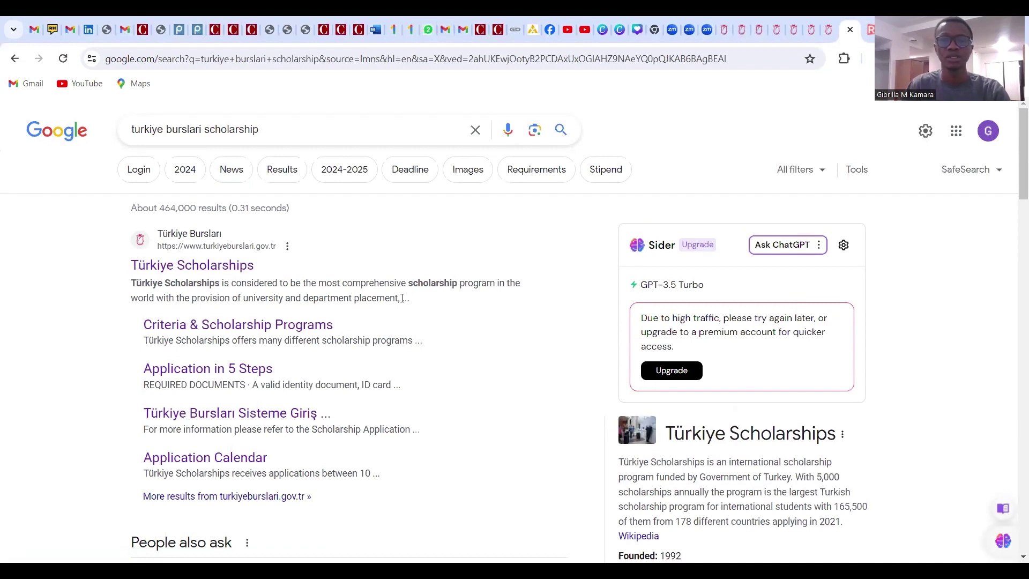
Open the official Türkiye Scholarships site and go to its application login page.
click(224, 266)
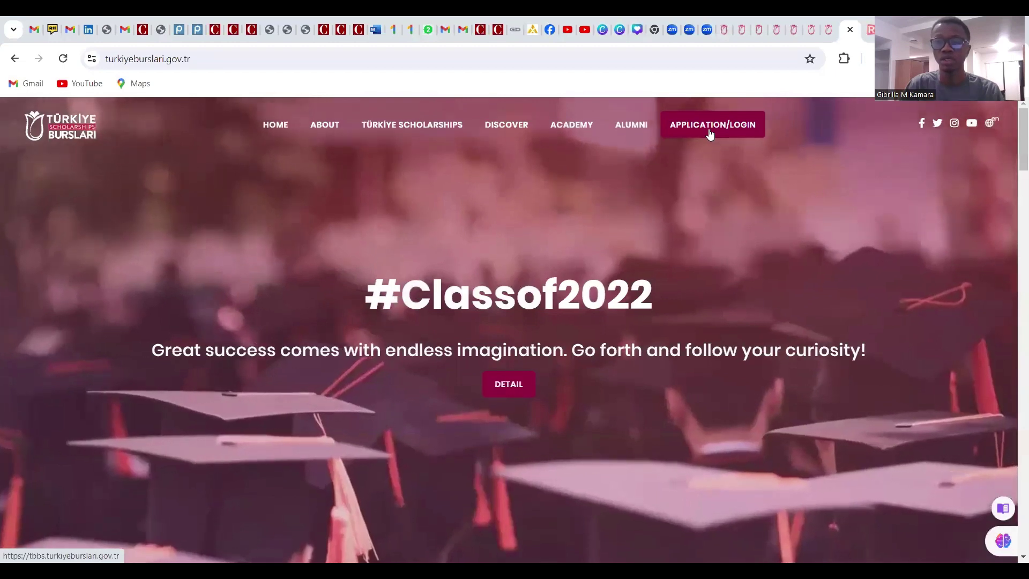
click(710, 134)
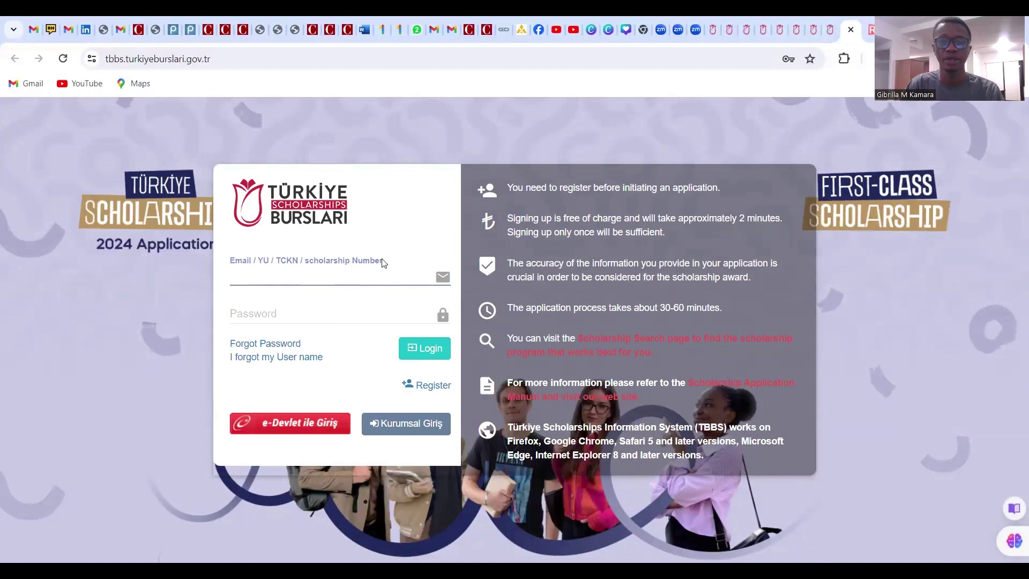
click(265, 275)
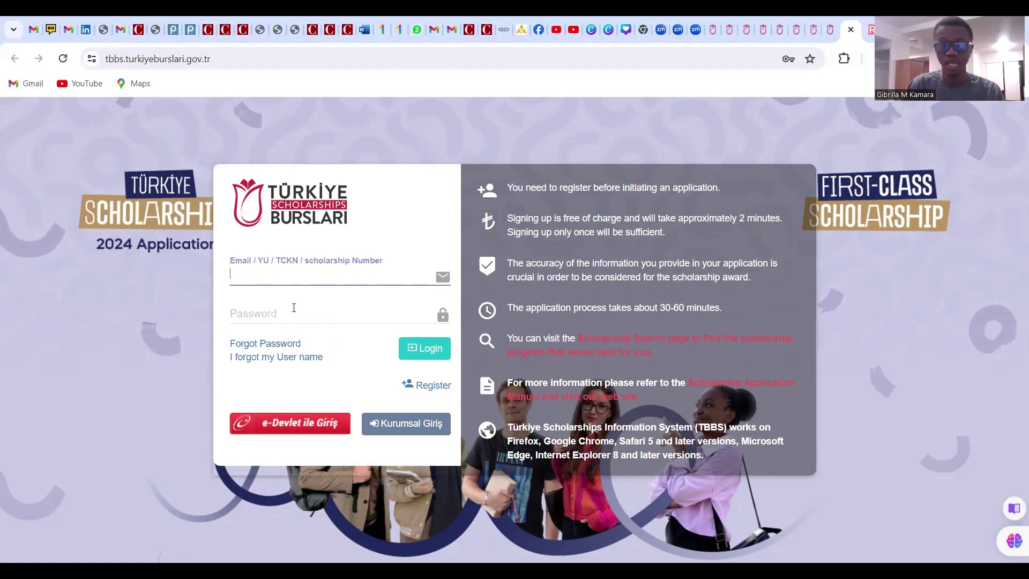
Open the registration form and autofill the applicant's first, middle and last names.
click(432, 385)
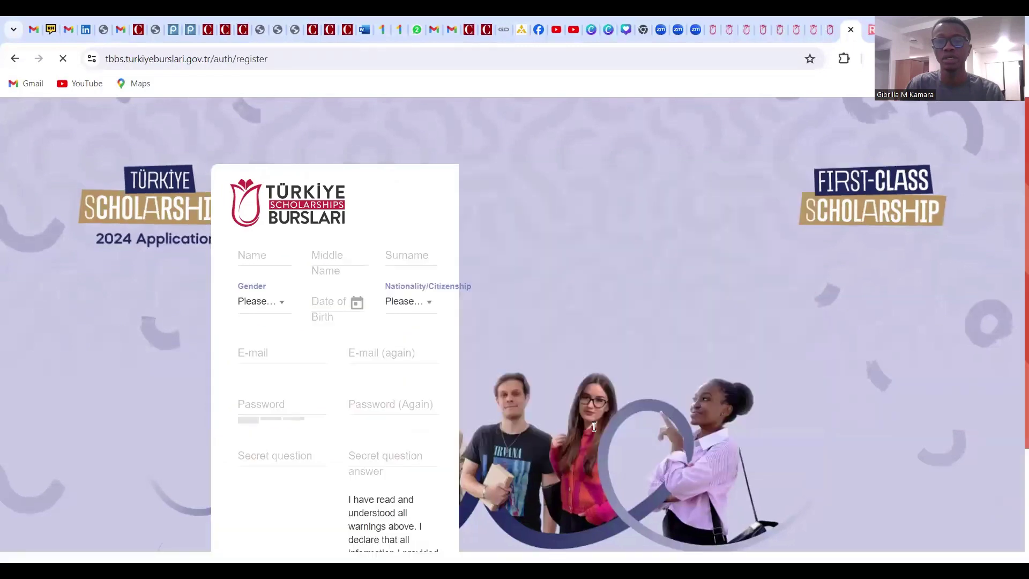
scroll(539, 293, down, 3)
scroll(539, 354, up, 3)
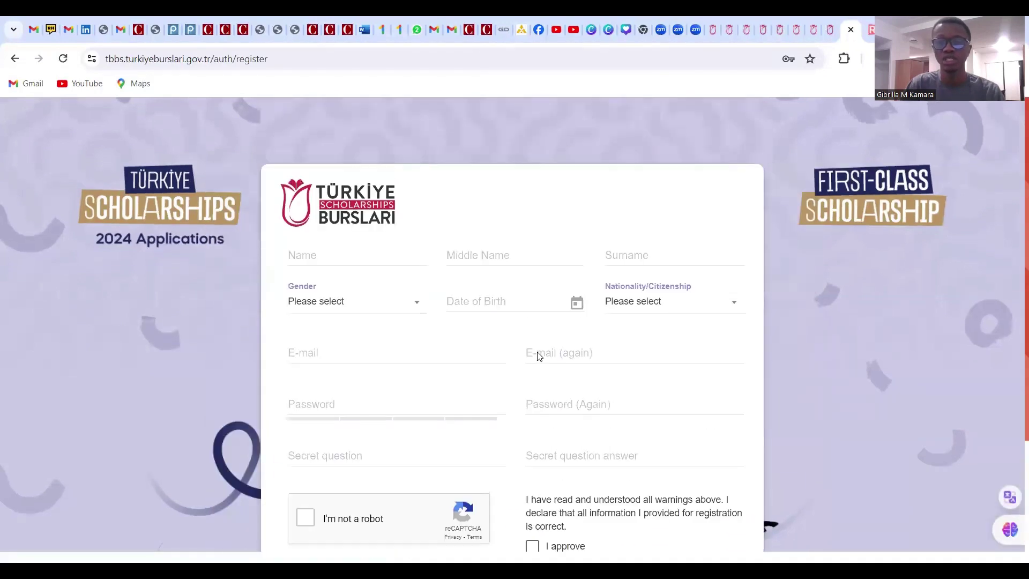
click(340, 259)
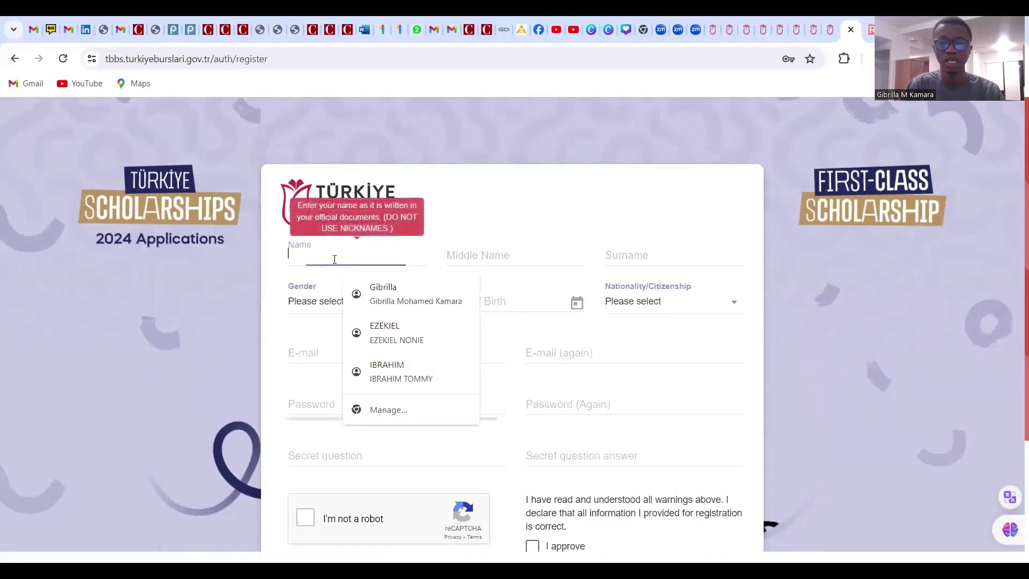
click(390, 288)
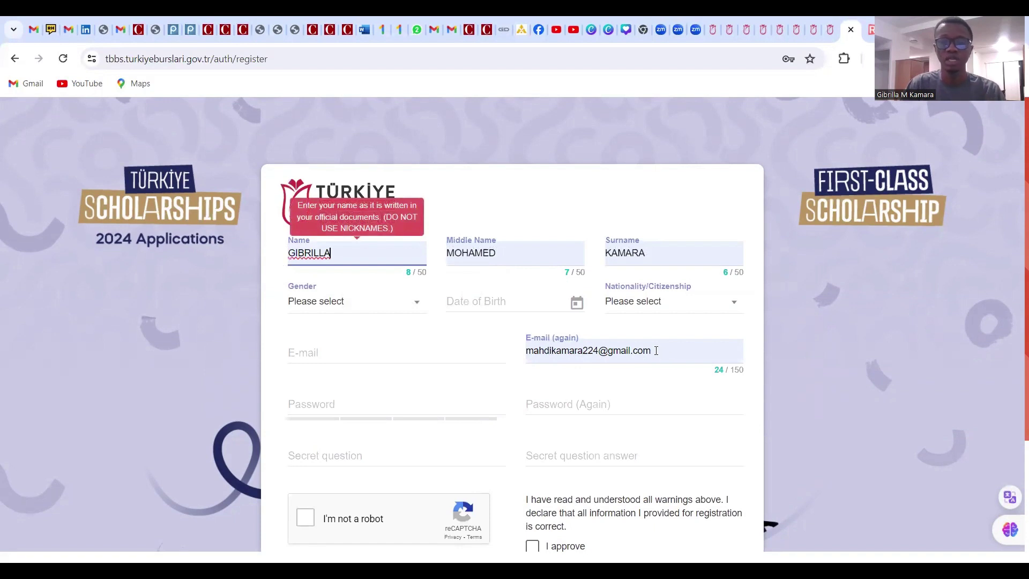
Replace the E-mail (again) field with the applicant's new Gmail address, fixing typos.
drag(656, 351, 461, 331)
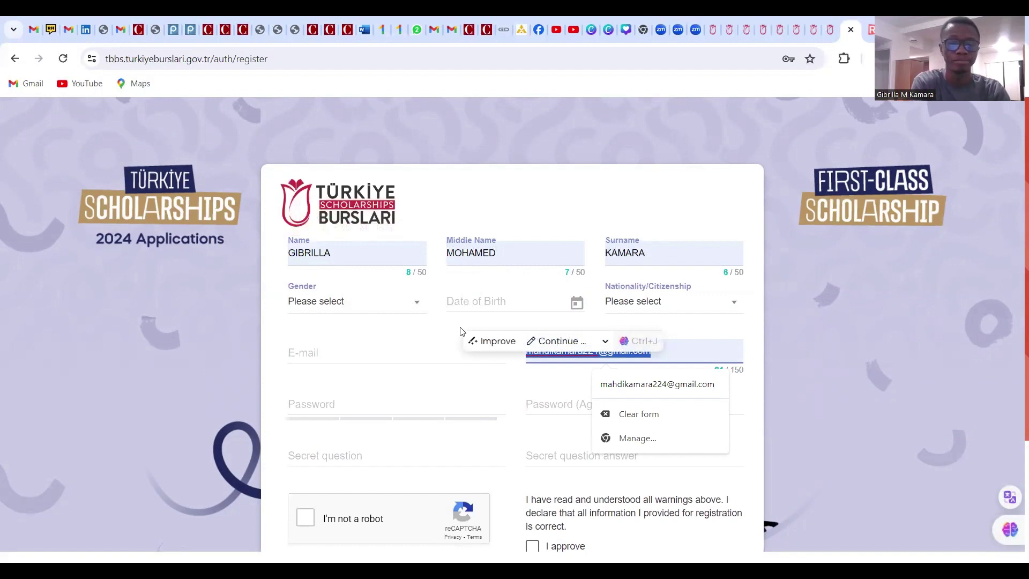
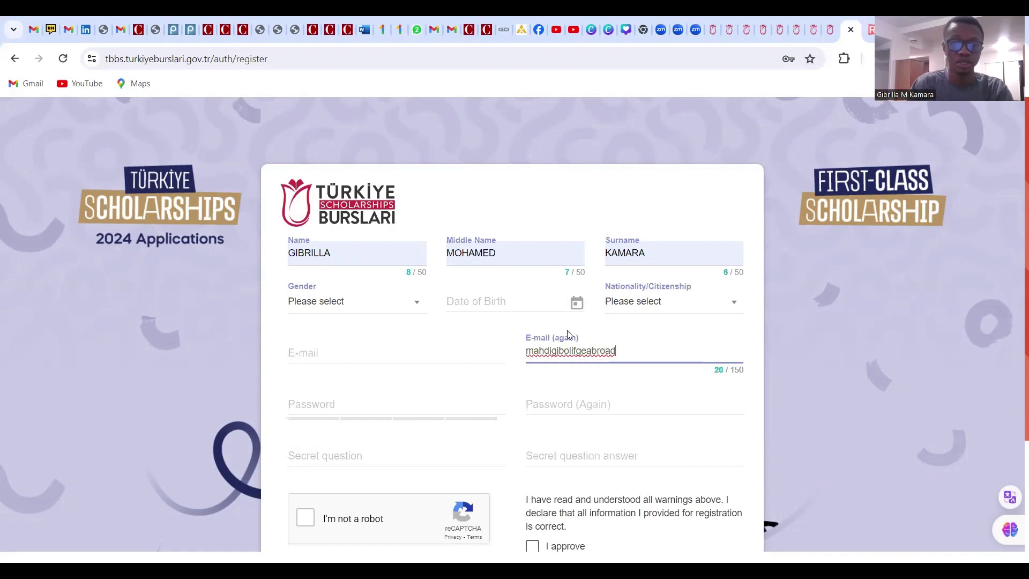
click(584, 352)
key(BackSpace)
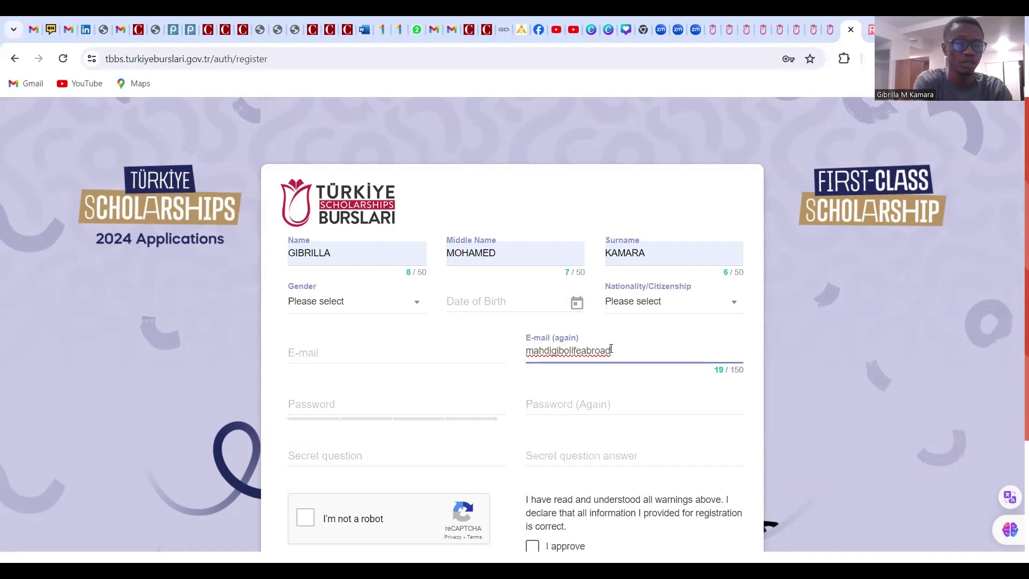
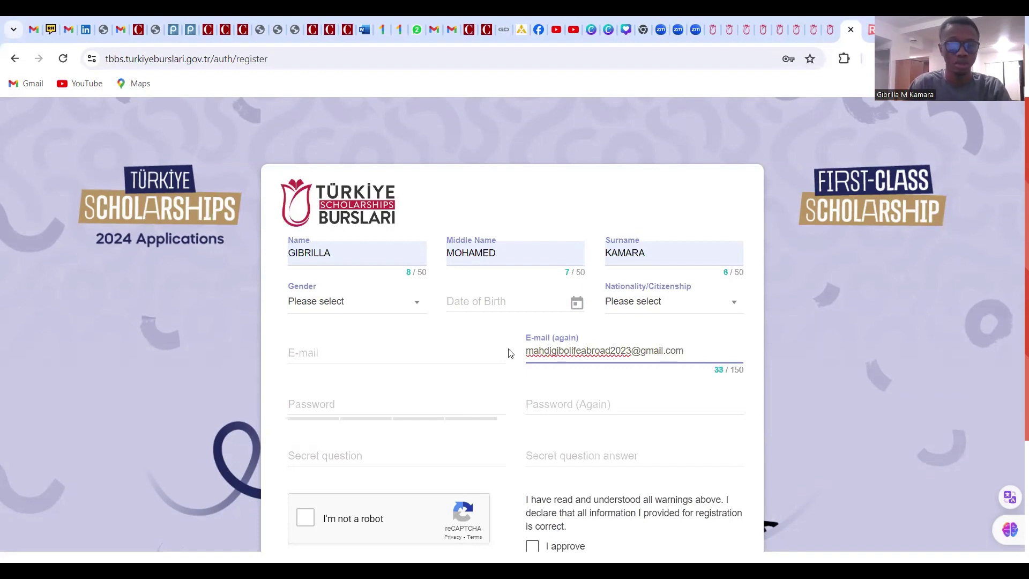
Set Nationality/Citizenship to Sierra Leone.
click(663, 311)
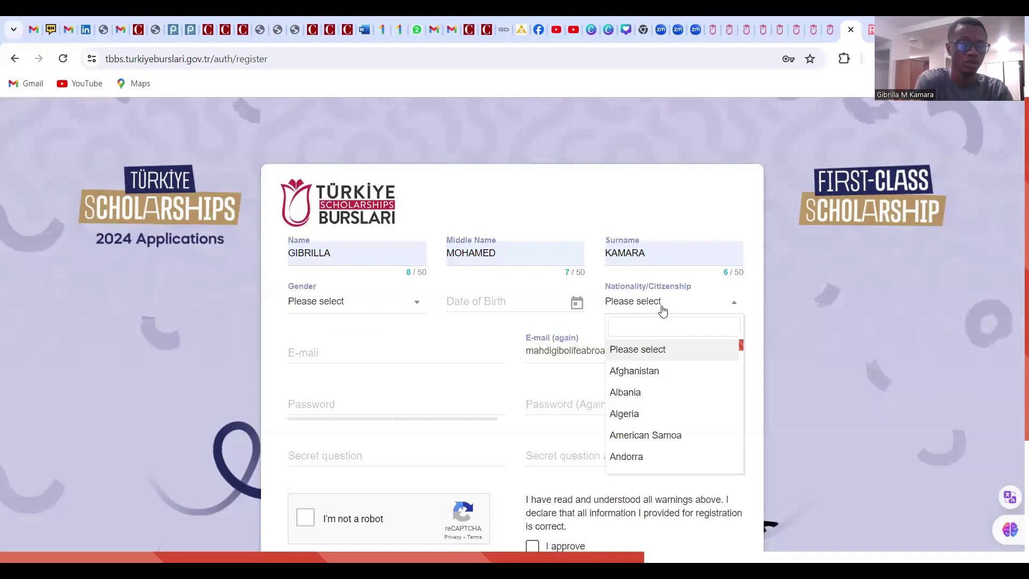
text(un)
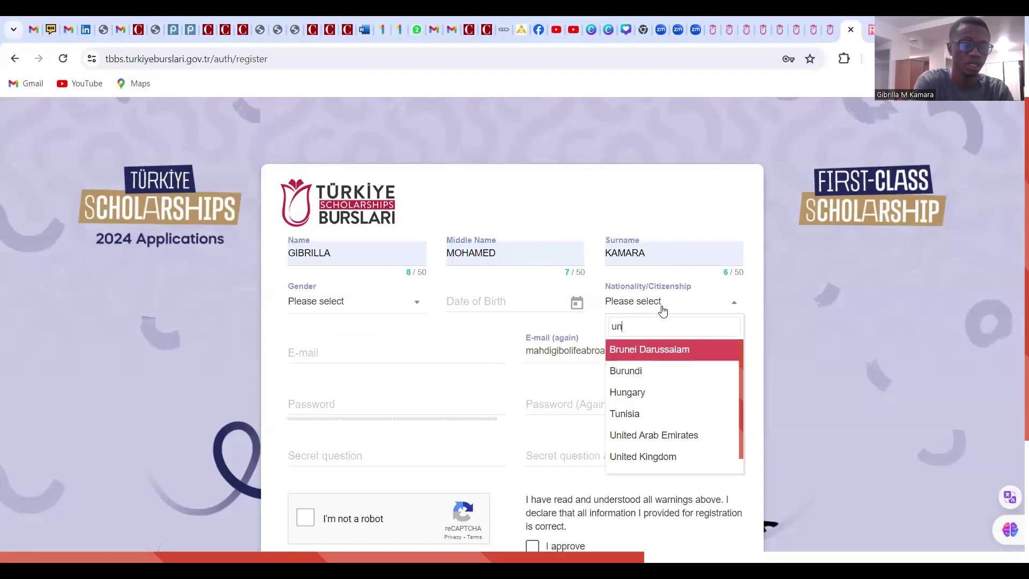
key(BackSpace)
key(BackSpace)
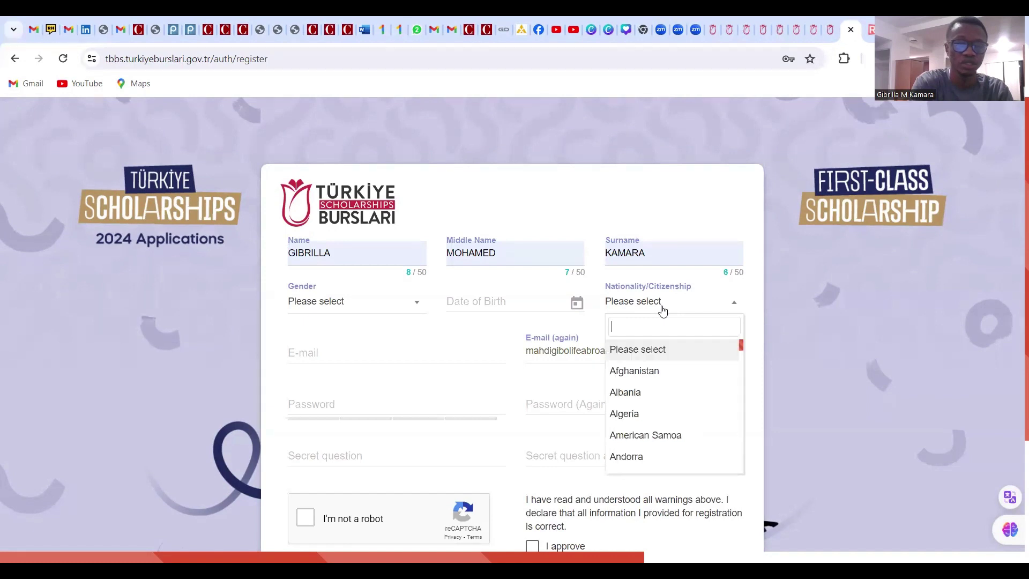
text(sie)
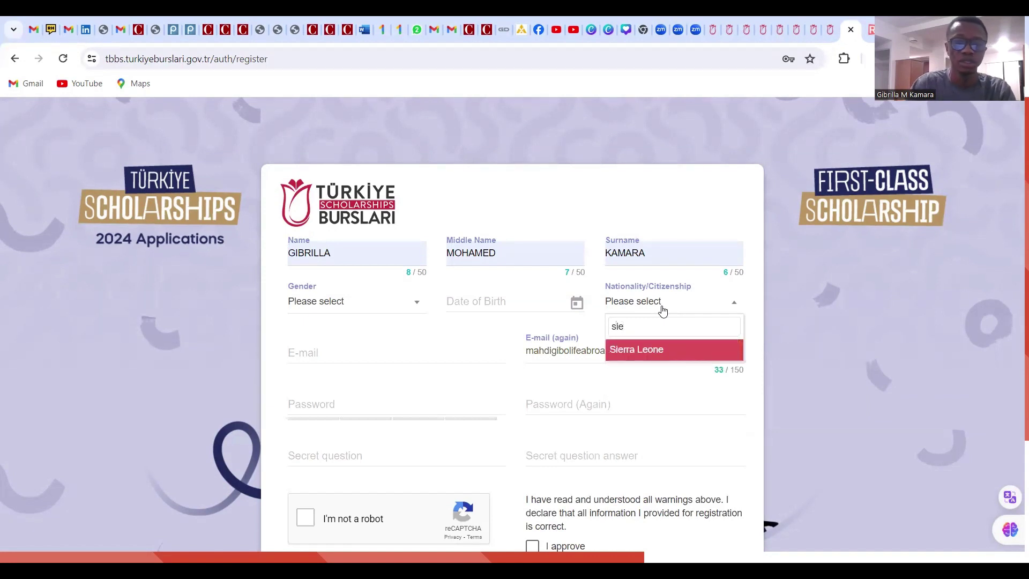
click(683, 354)
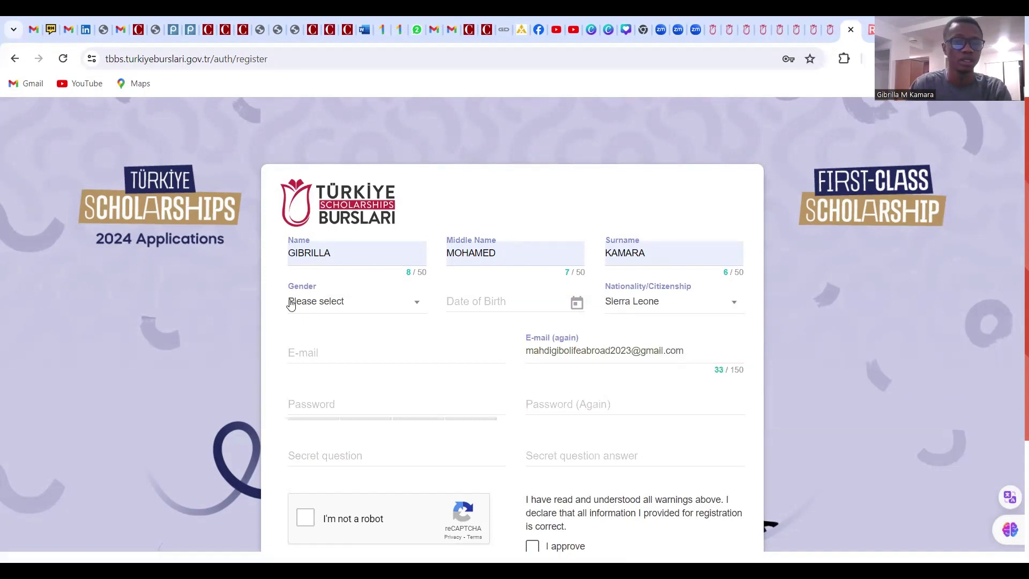
Set Gender to Male, keeping Sierra Leone as the nationality.
click(398, 307)
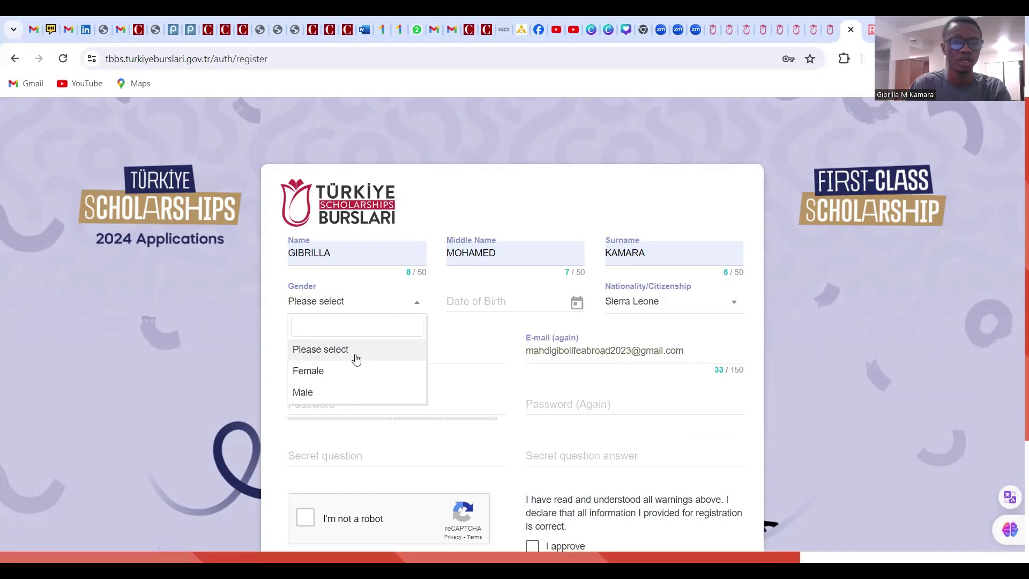
click(343, 396)
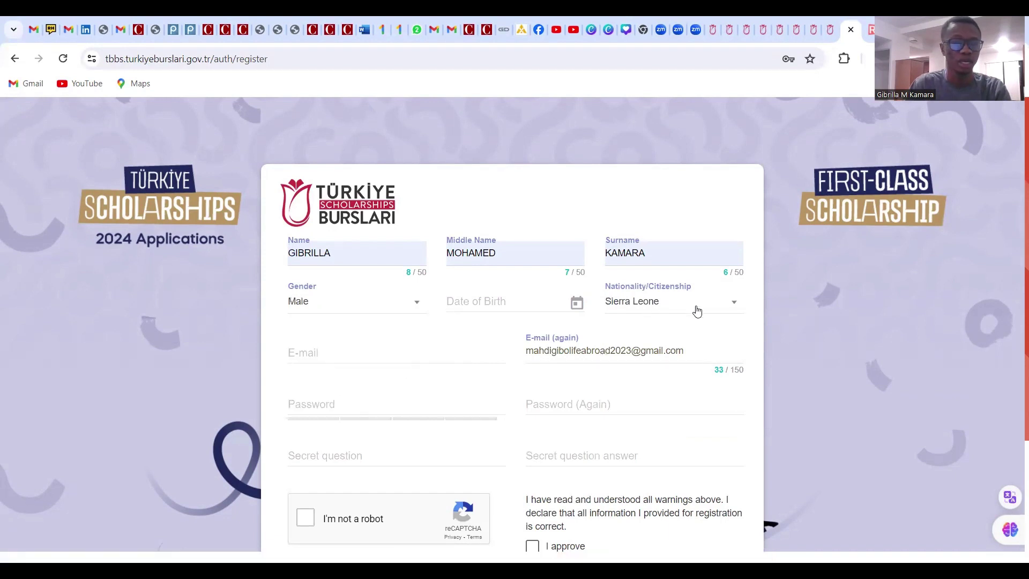
click(680, 312)
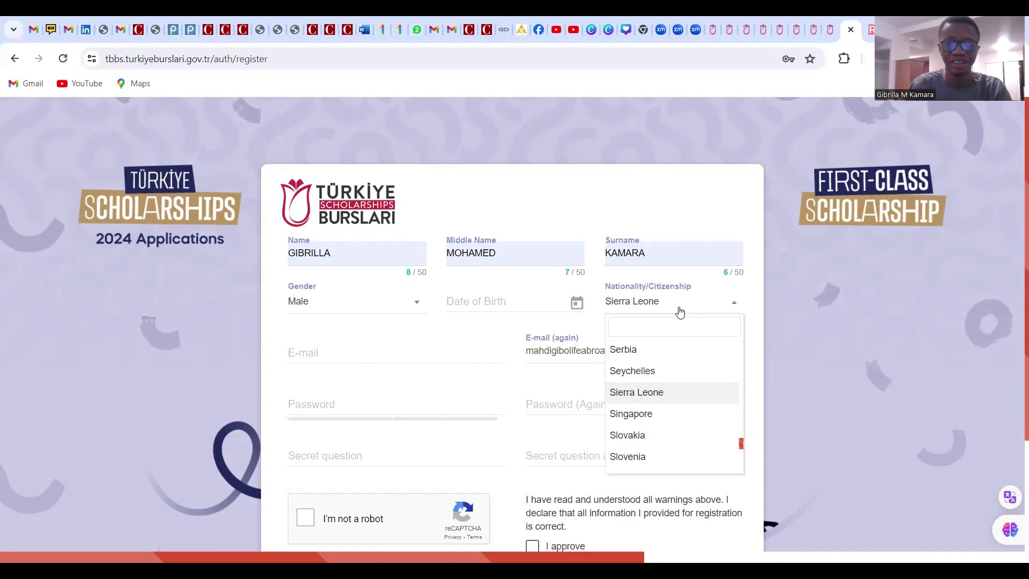
click(657, 401)
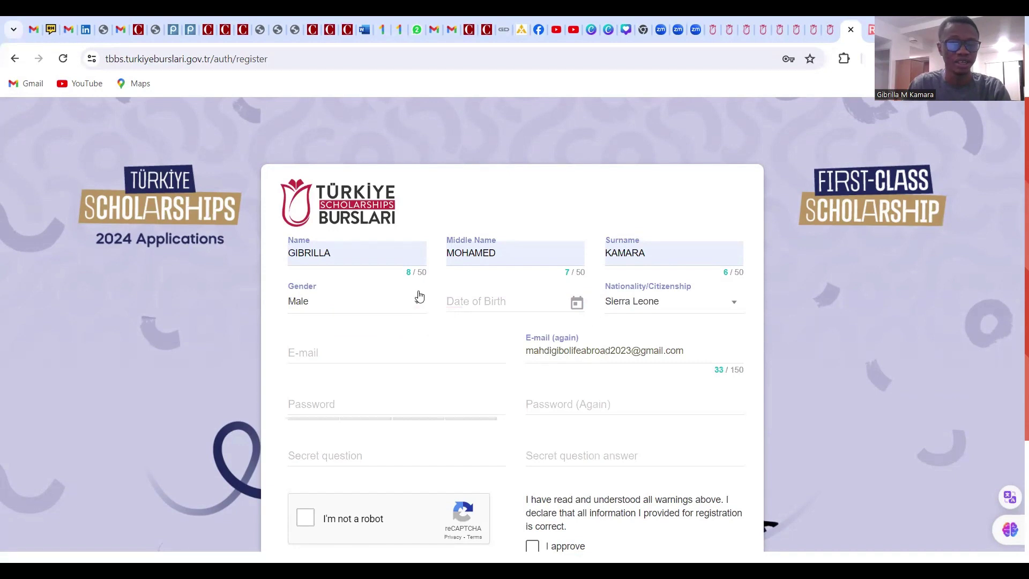
click(492, 303)
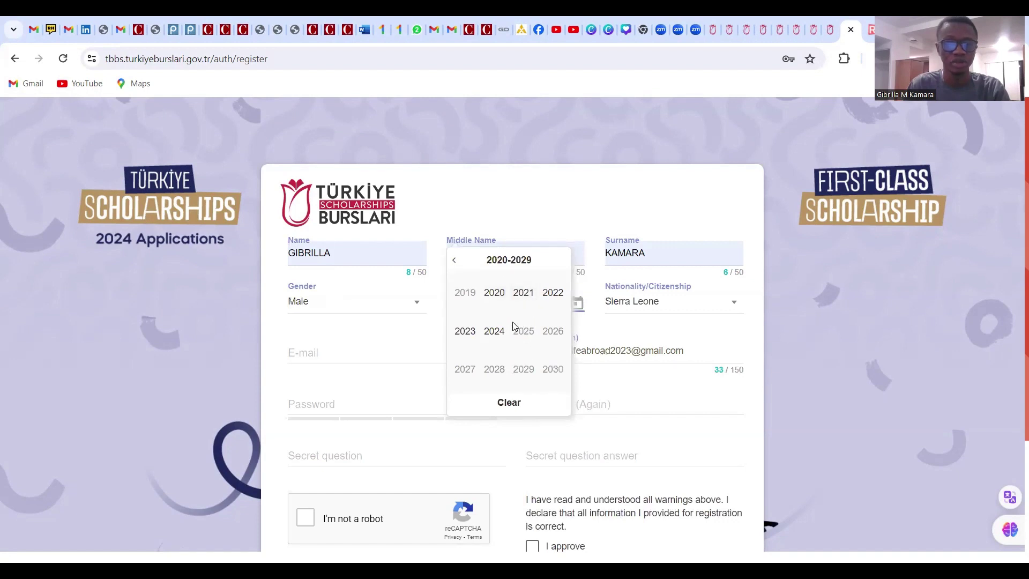
click(413, 331)
click(492, 310)
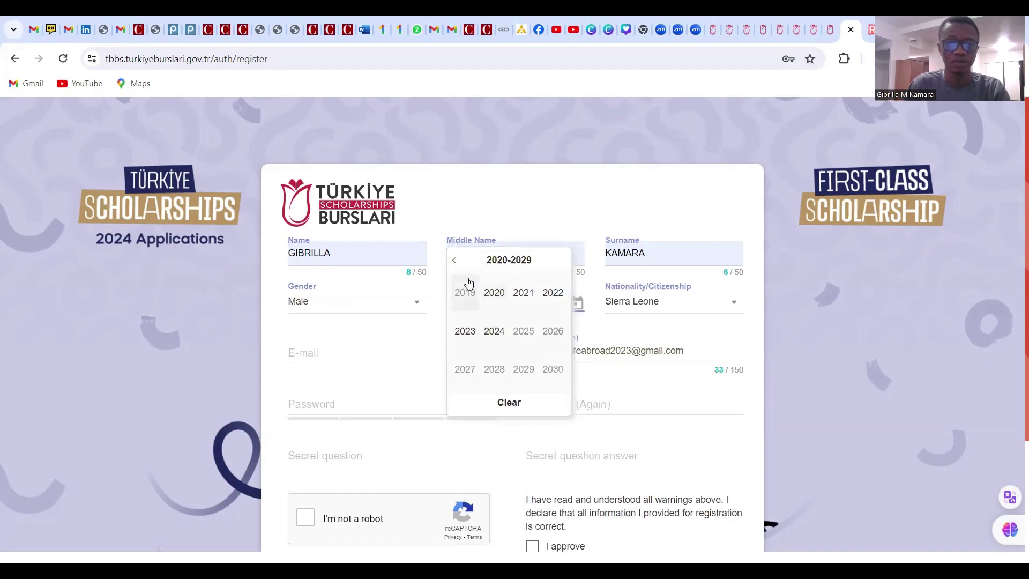
click(456, 266)
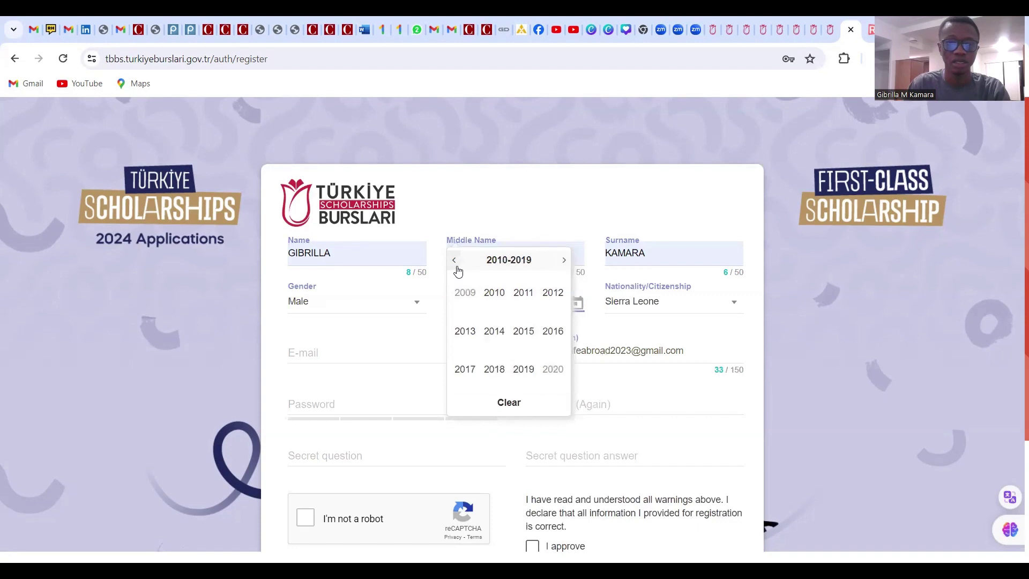
click(455, 263)
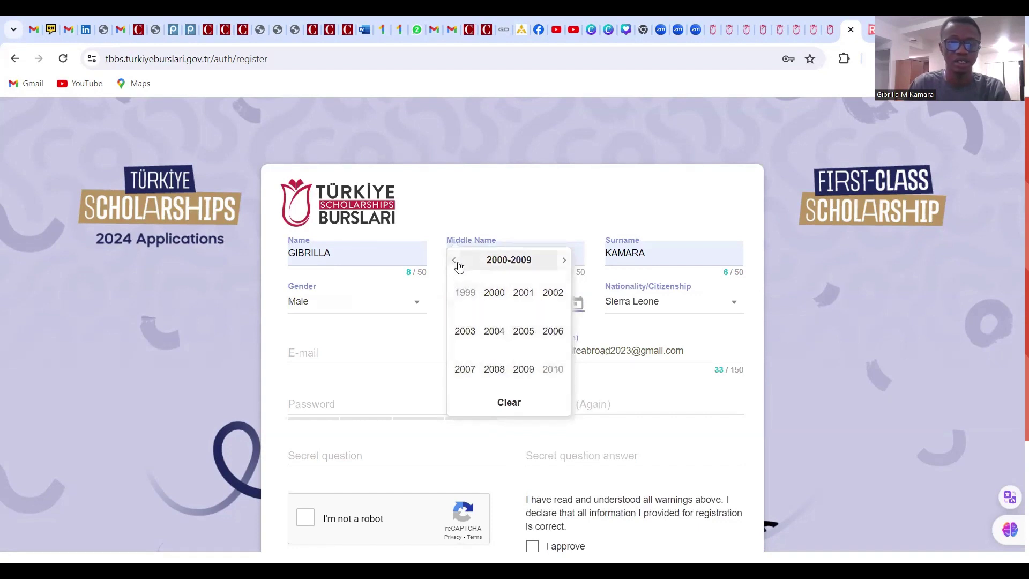
click(456, 266)
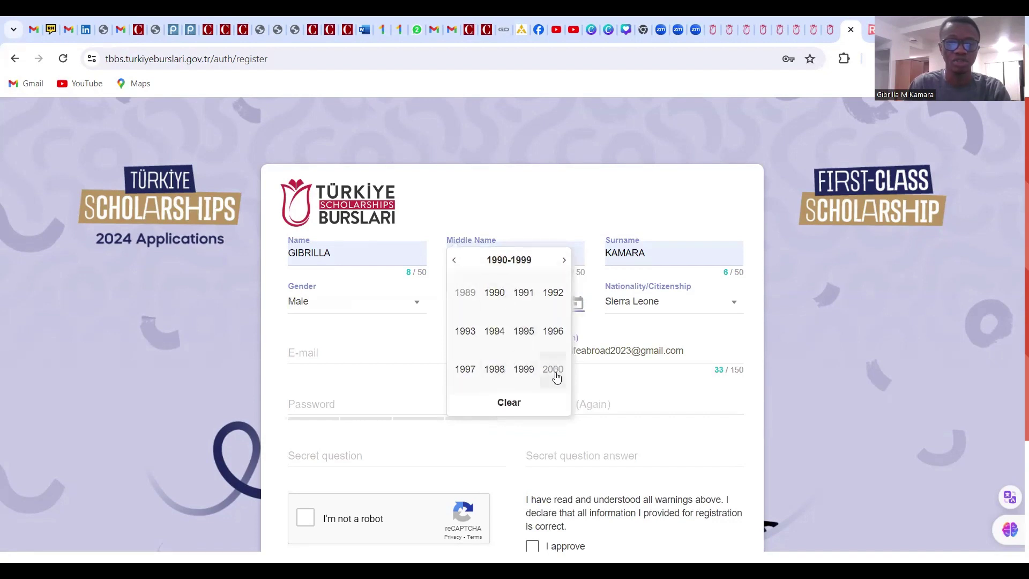
click(553, 332)
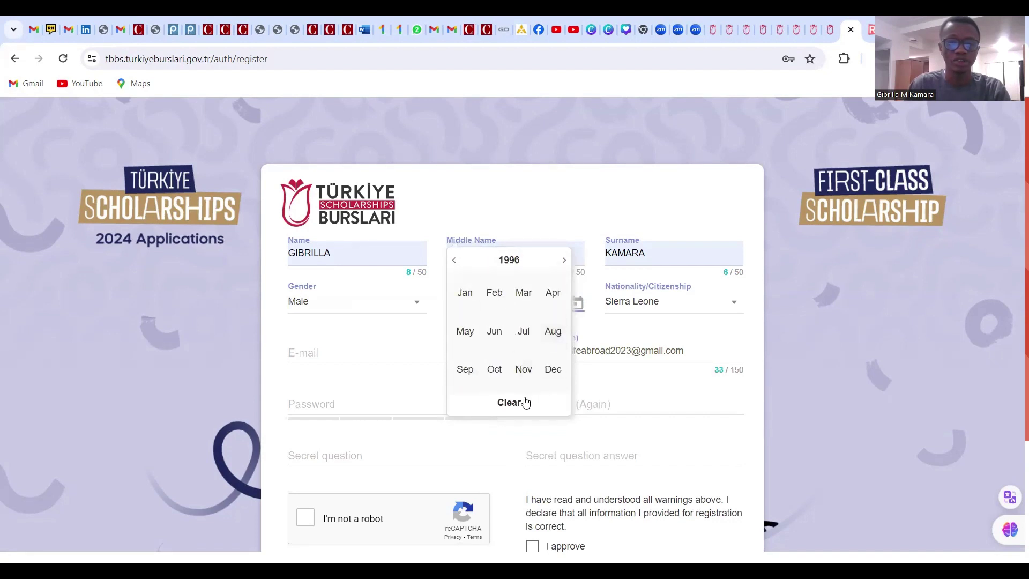
click(523, 295)
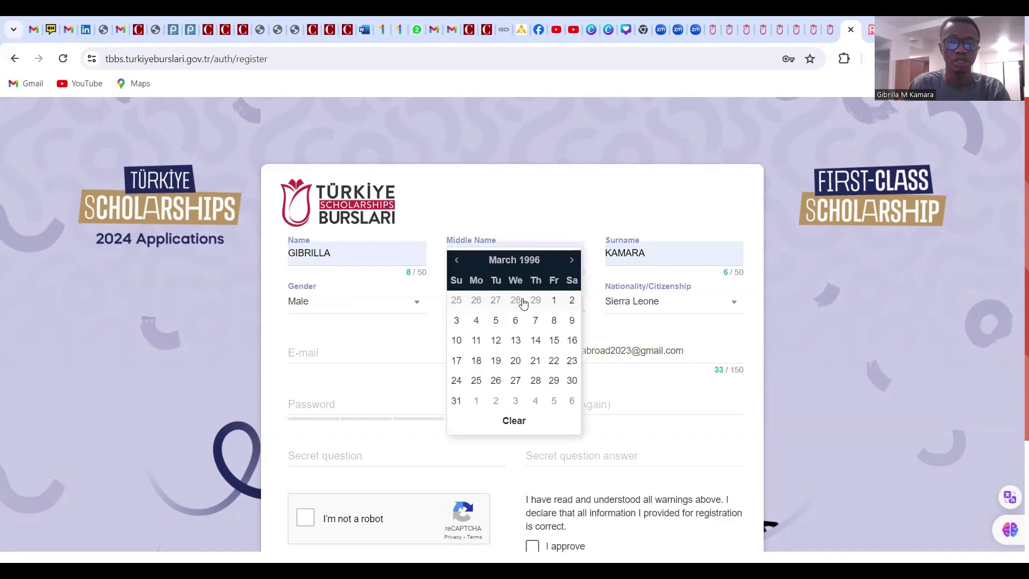
click(515, 345)
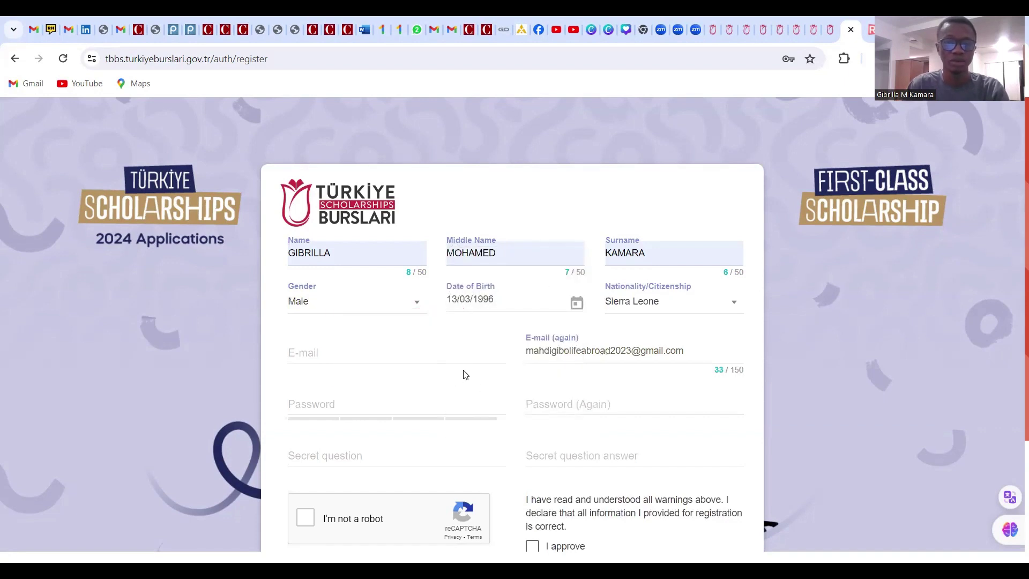
Select the address in E-mail (again) and bring up its edit menu.
click(325, 356)
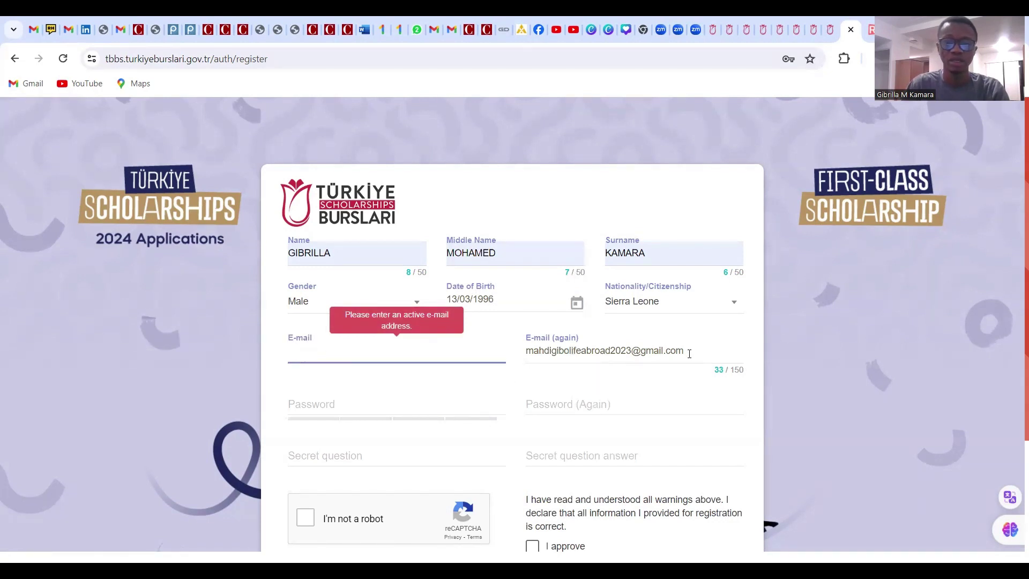
drag(689, 354, 526, 353)
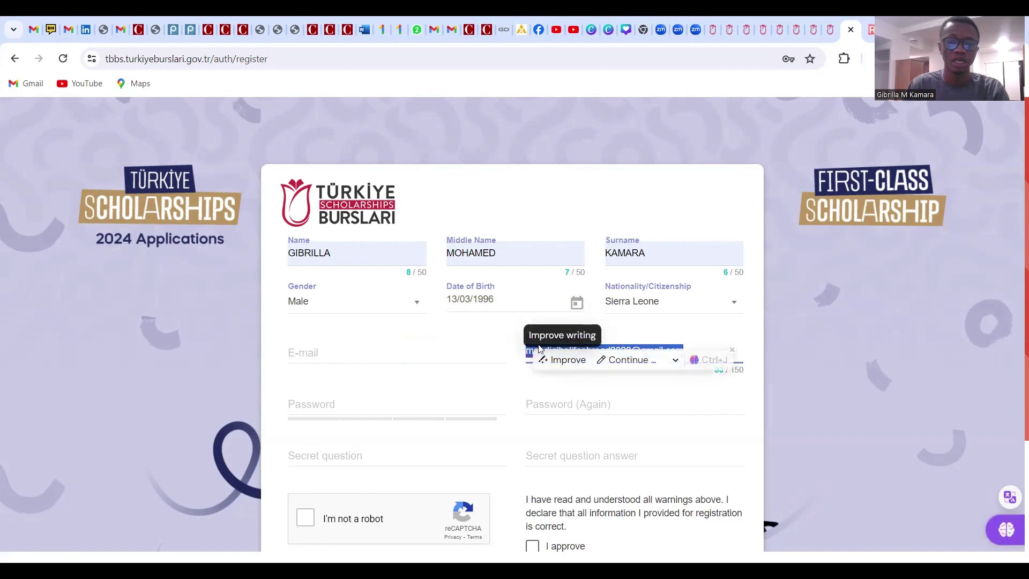
right_click(539, 349)
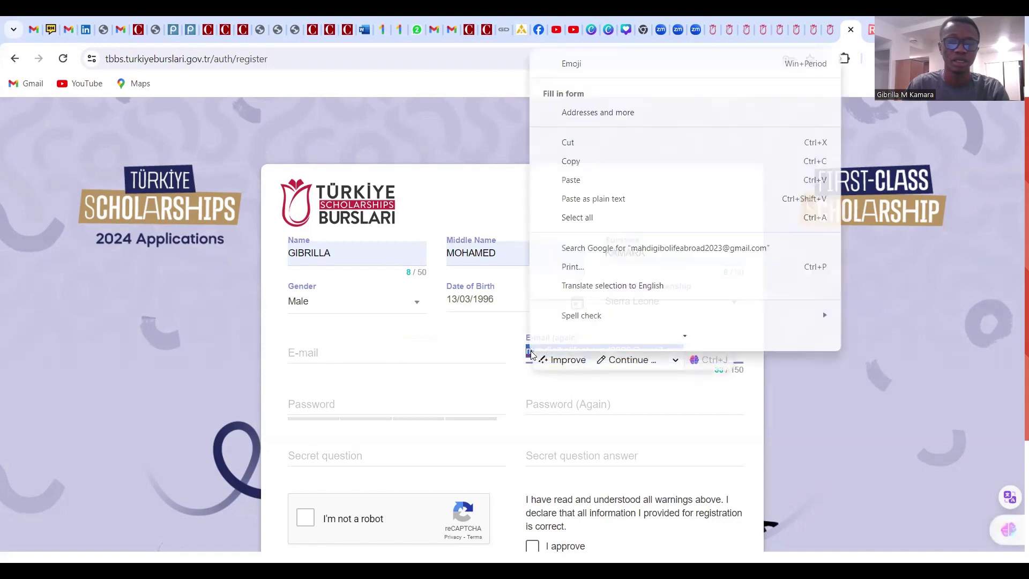
Fill the E-mail field with the same address, typing it manually after paste fails.
click(585, 169)
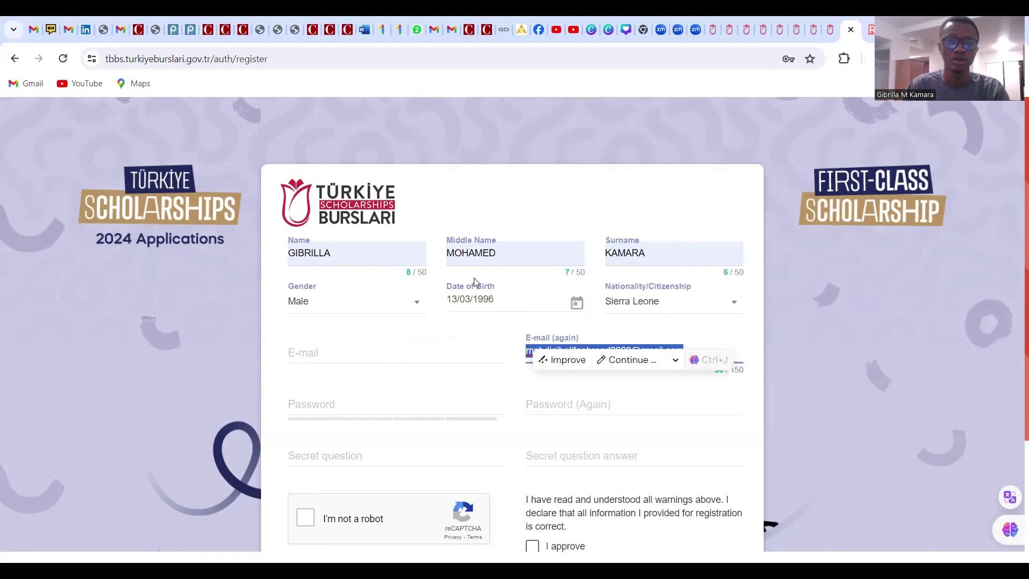
click(304, 354)
right_click(297, 352)
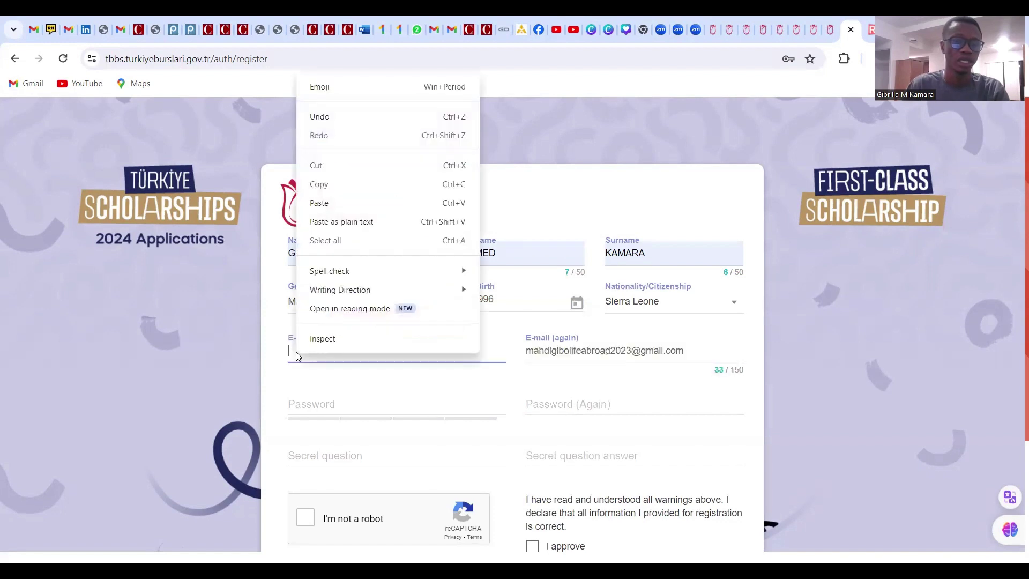
click(337, 202)
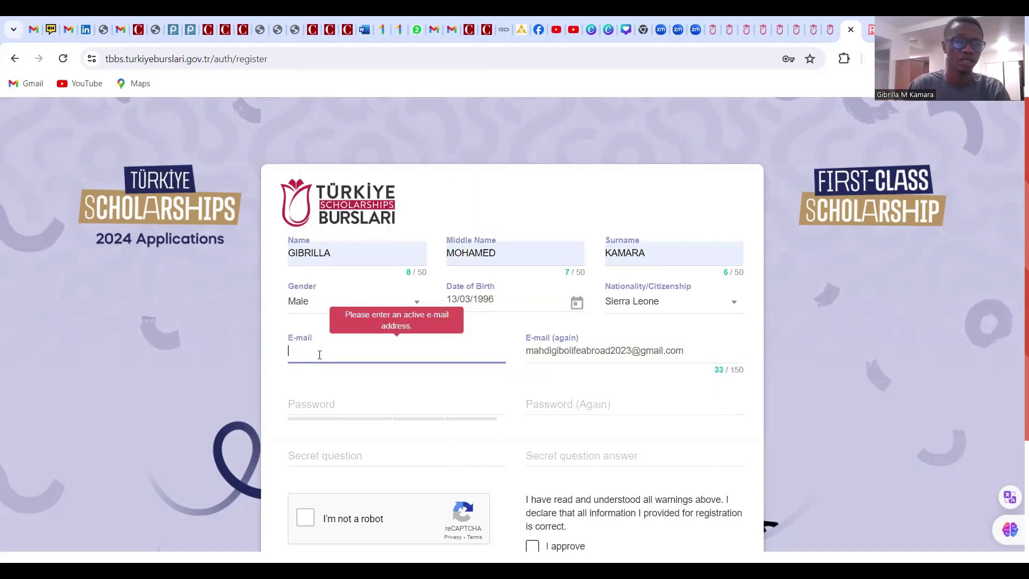
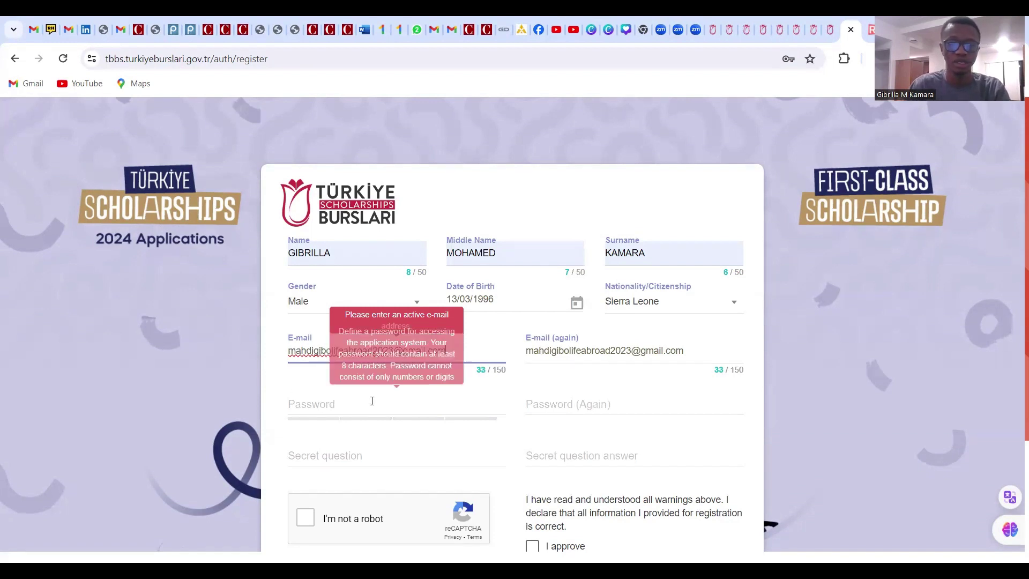
Replace the earlier password with a new 14-character password.
click(437, 401)
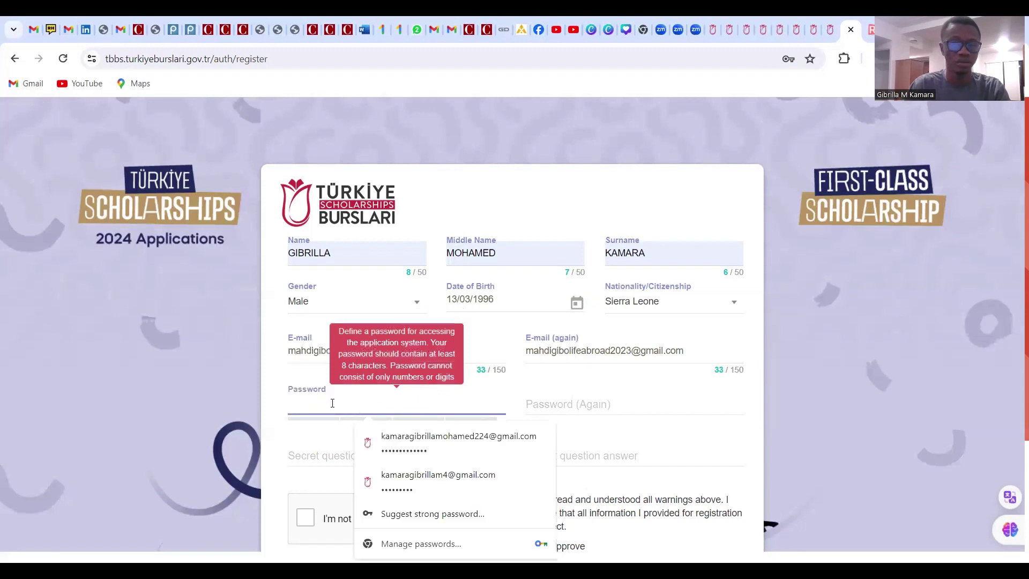
text(••)
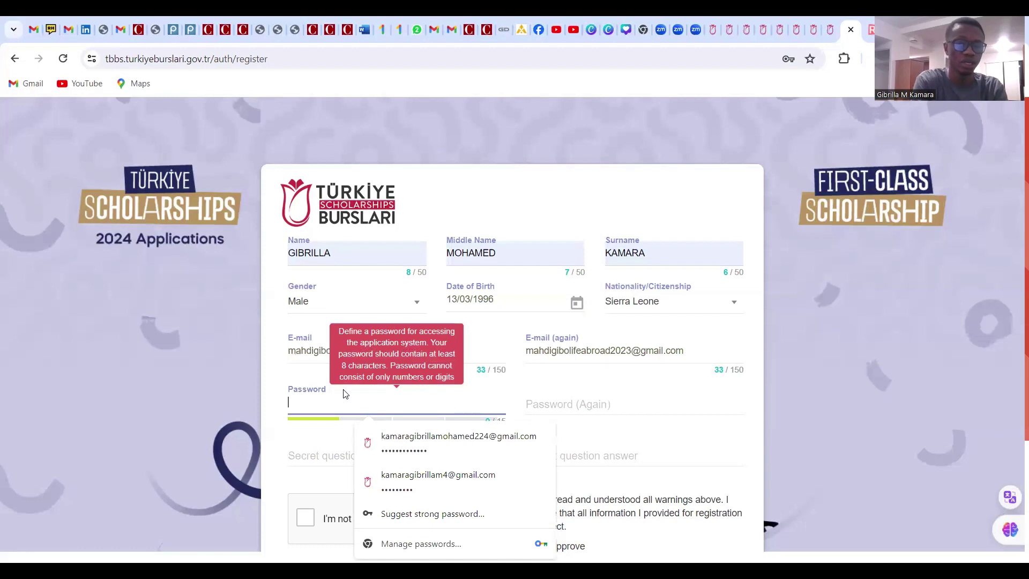
text(••••••)
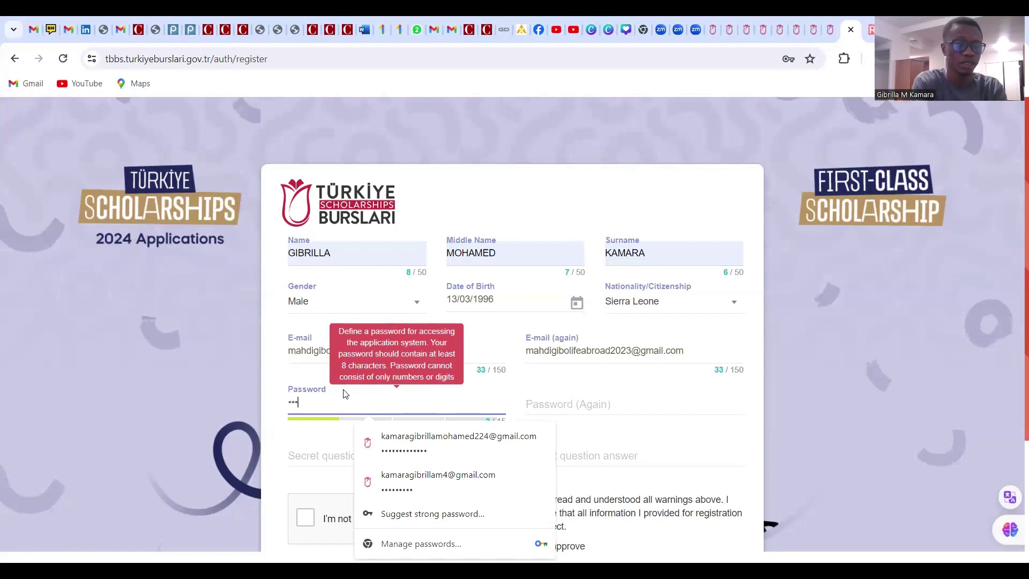
key(BackSpace)
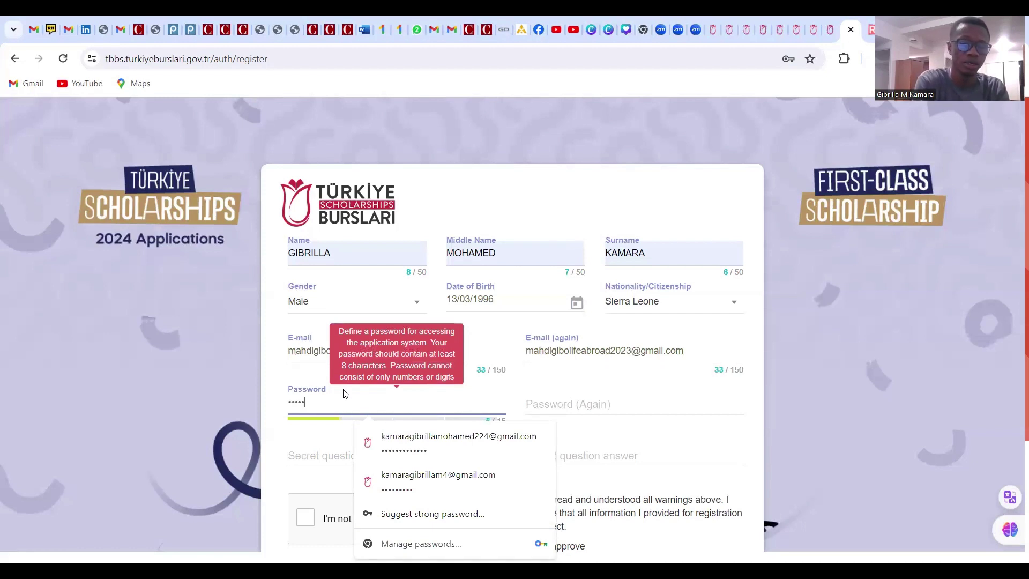
key(BackSpace)
key(BackSpace)
key(BackSpace)
key(BackSpace)
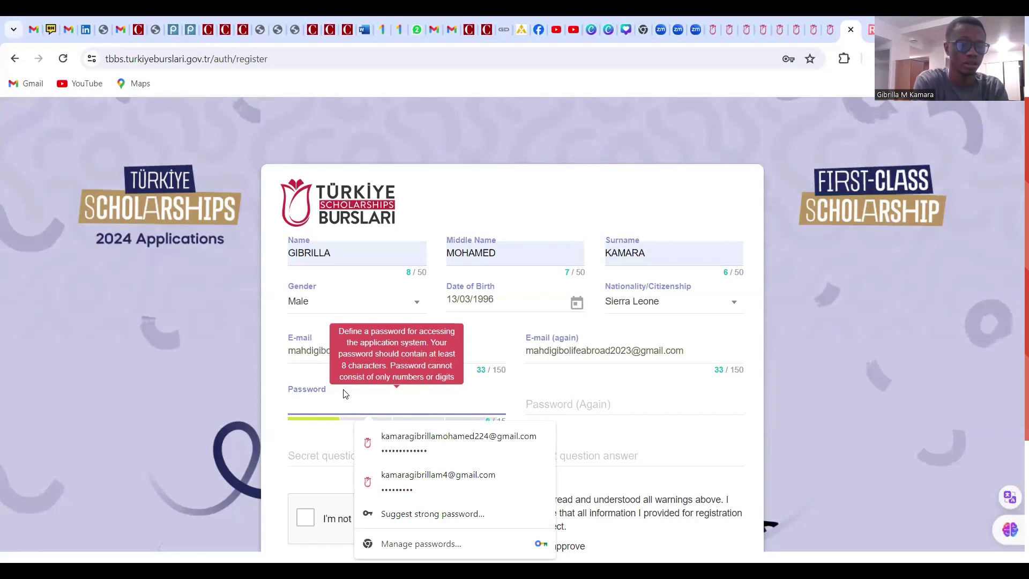
text(•••••)
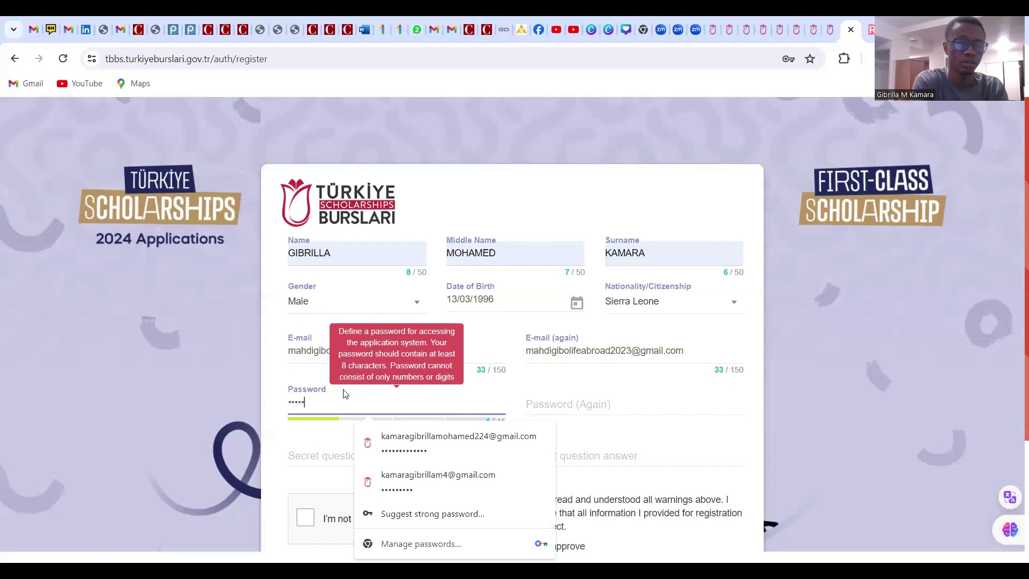
text(•)
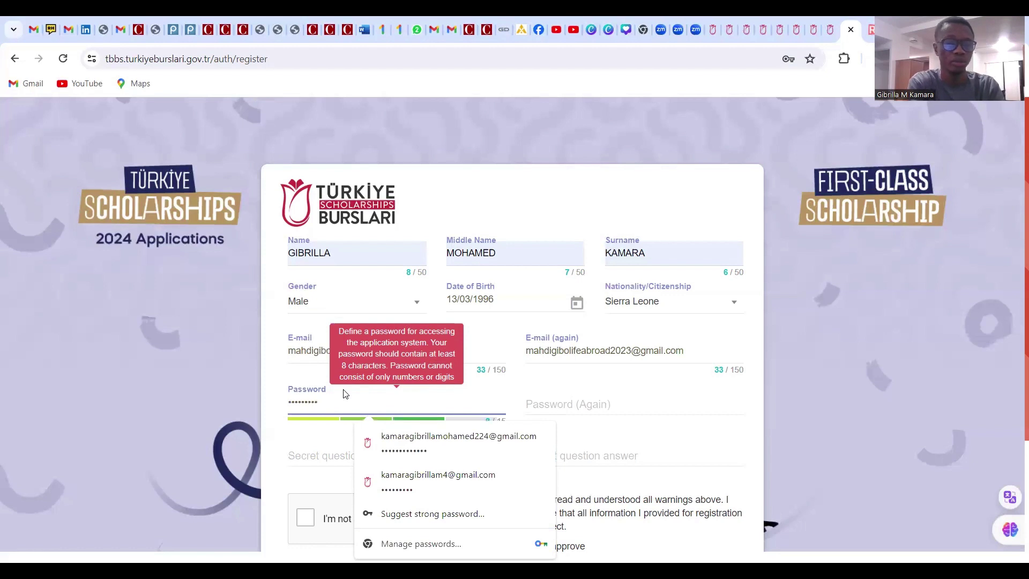
text(••)
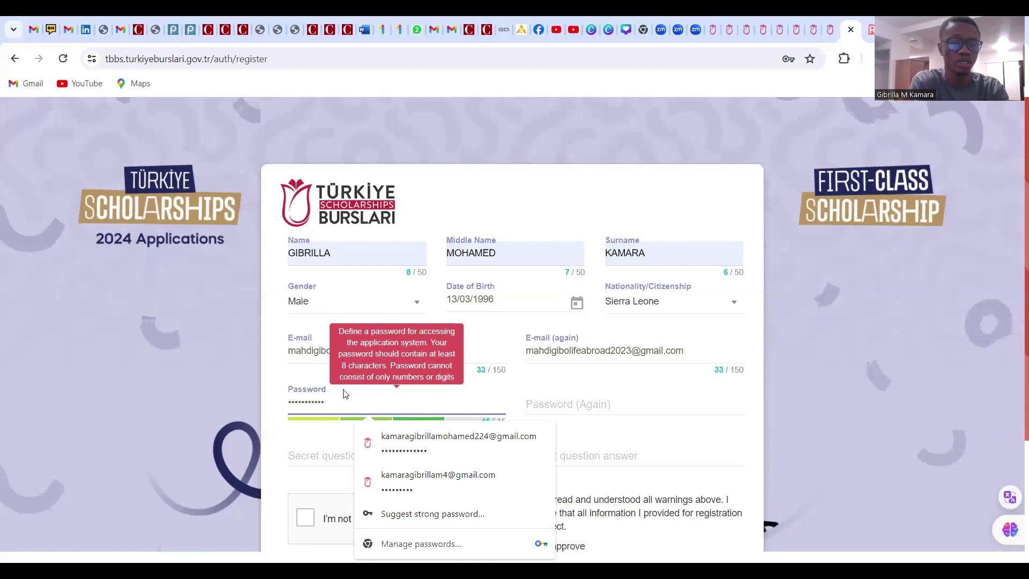
key(BackSpace)
key(BackSpace)
key(BackSpace)
key(BackSpace)
key(BackSpace)
key(BackSpace)
key(BackSpace)
key(BackSpace)
key(BackSpace)
key(BackSpace)
key(BackSpace)
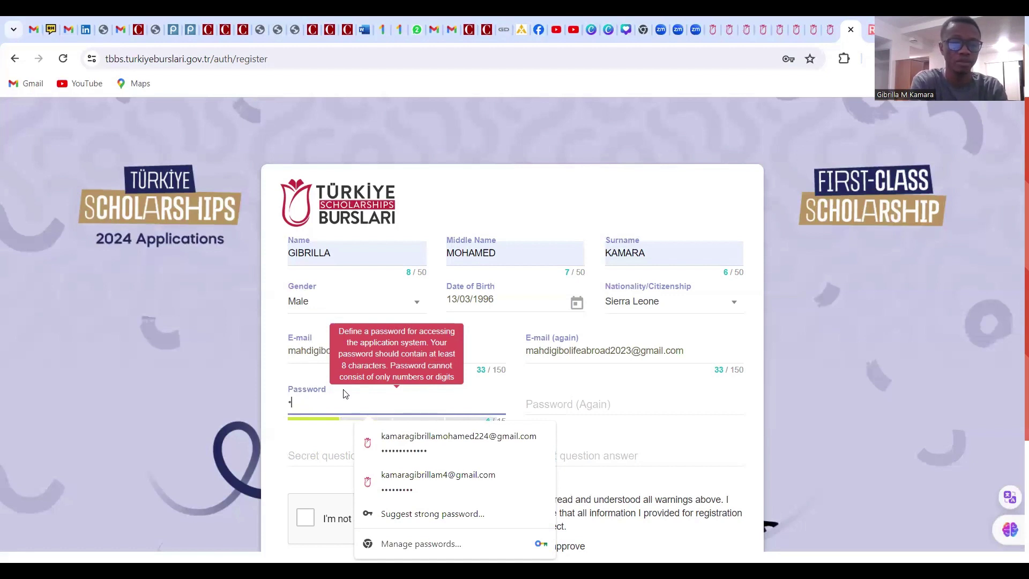
text(••)
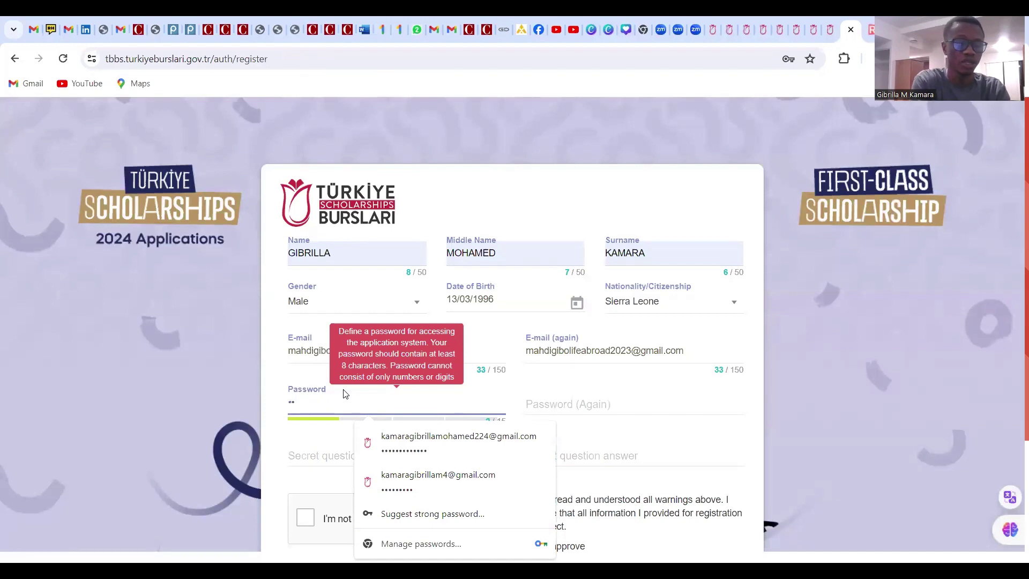
text(••••)
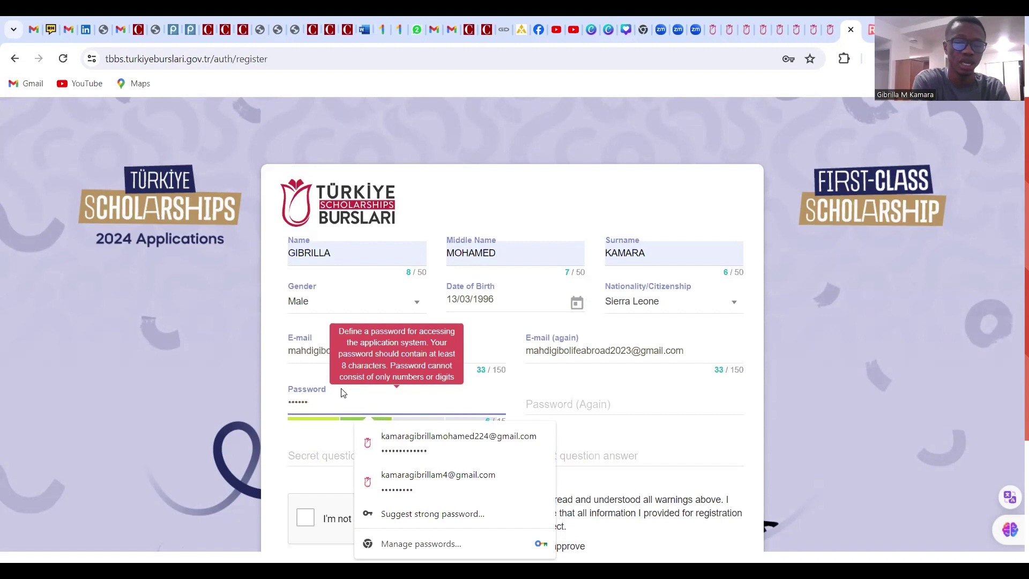
text(•••)
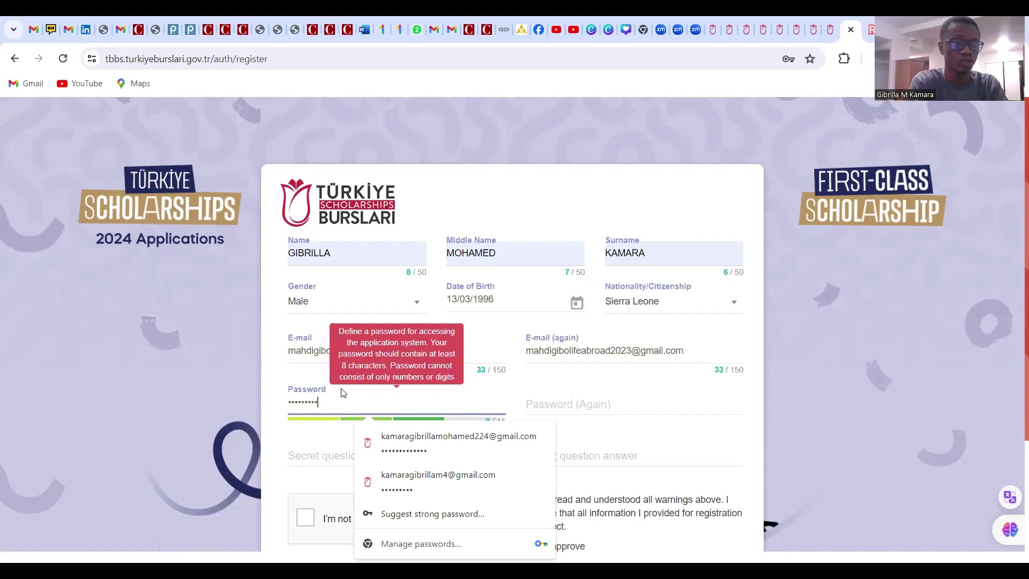
text(•)
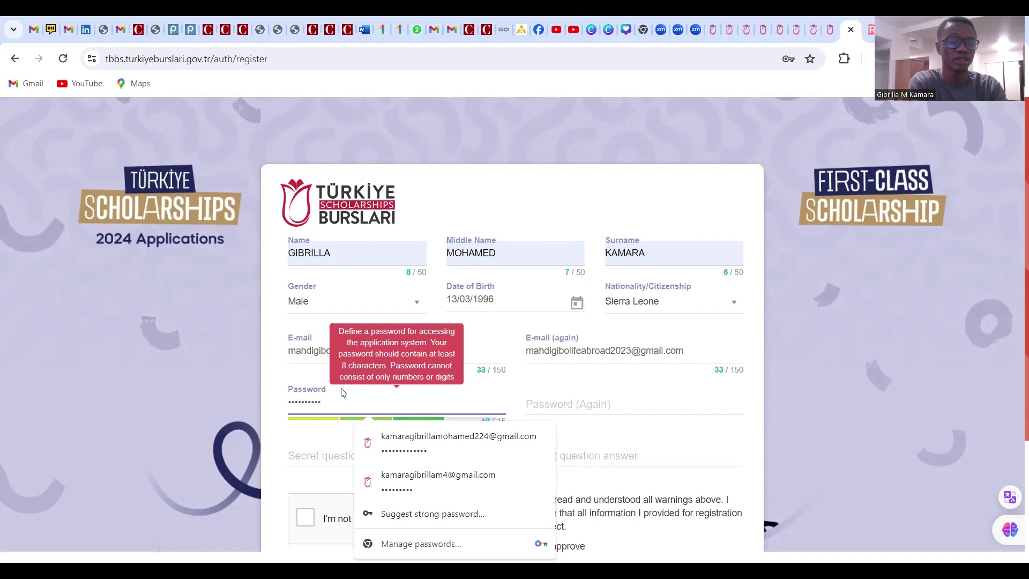
text(••••)
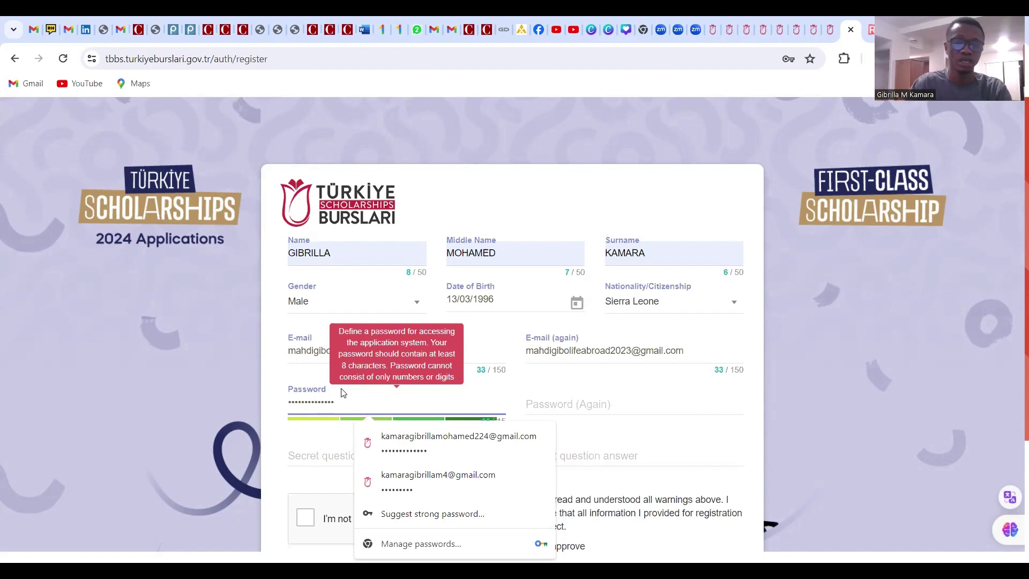
Repeat the 14-character password in the Password (Again) field.
click(610, 404)
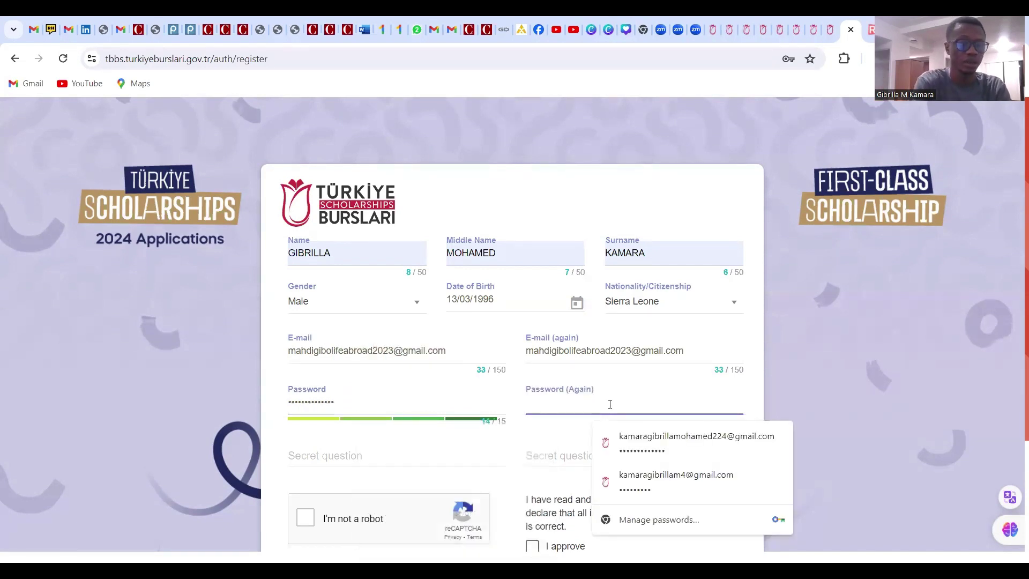
text(••••)
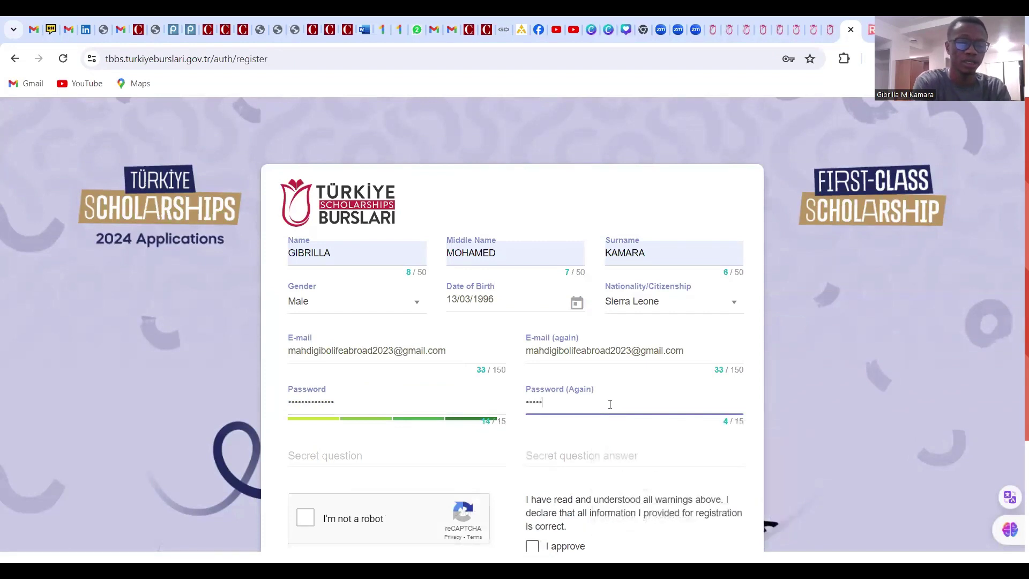
text(•••)
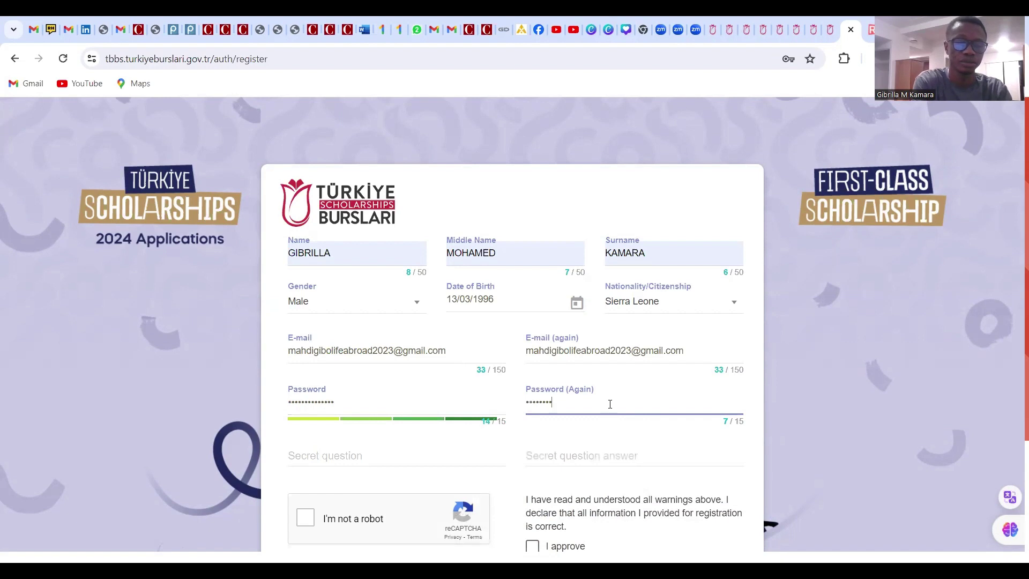
text(••••••)
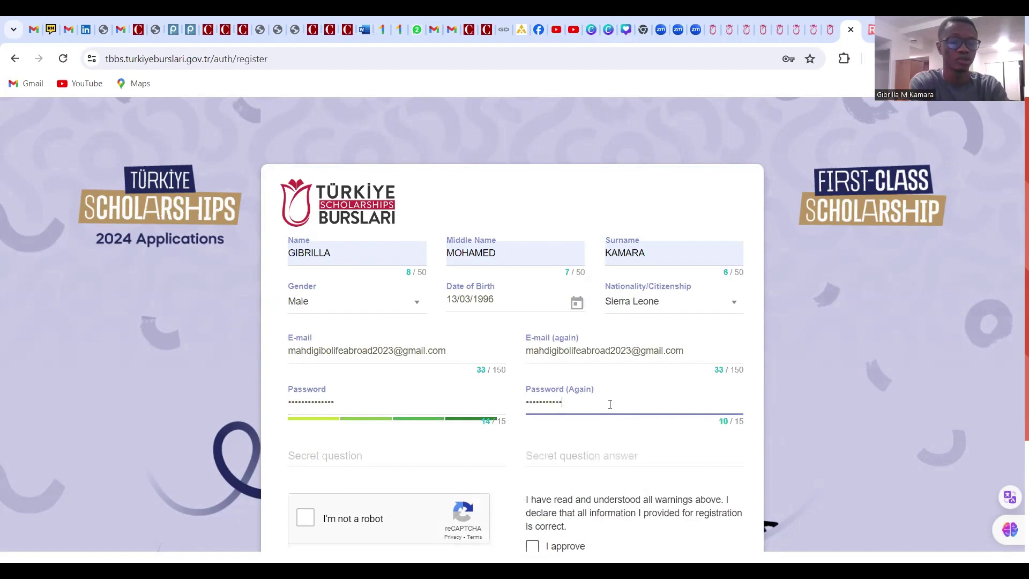
text(•)
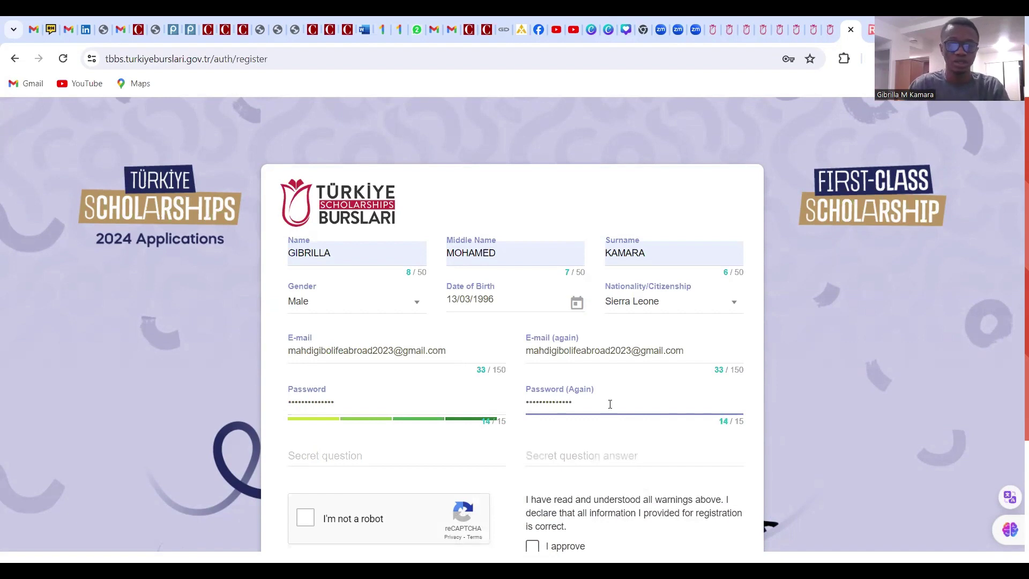
scroll(571, 394, down, 1)
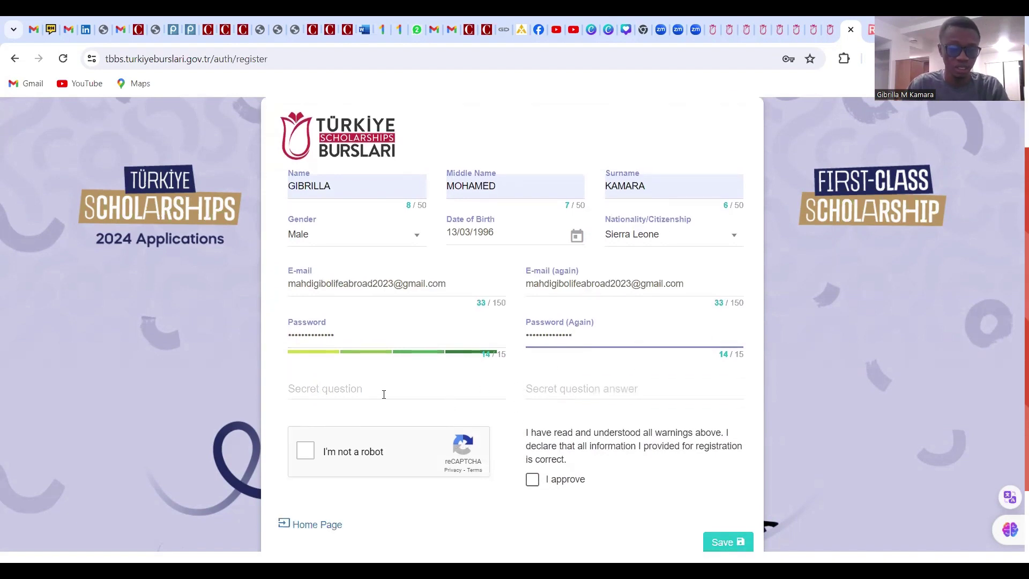
Type the secret question 'What is my favorite color', correcting spelling typos.
click(334, 393)
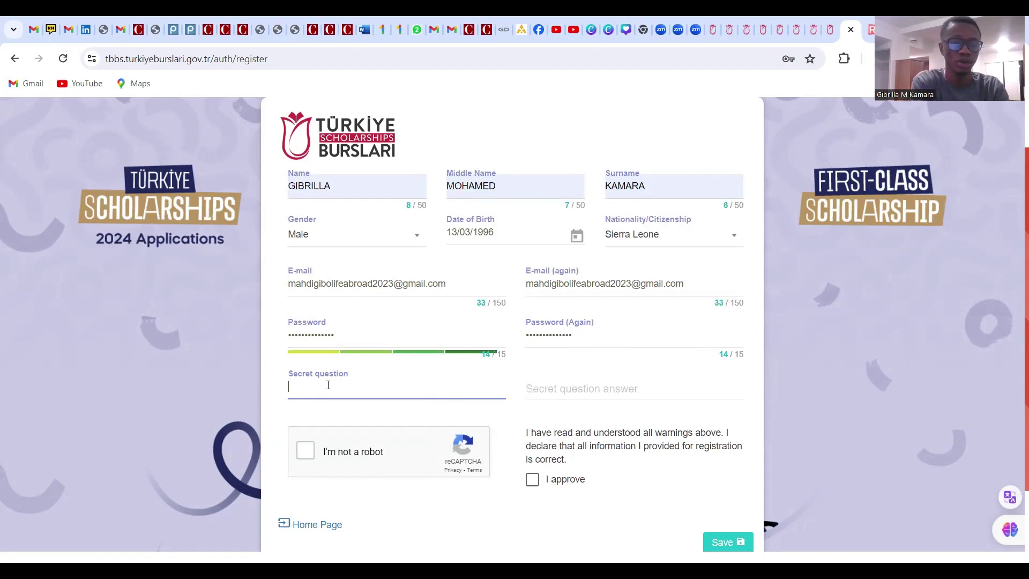
text(W)
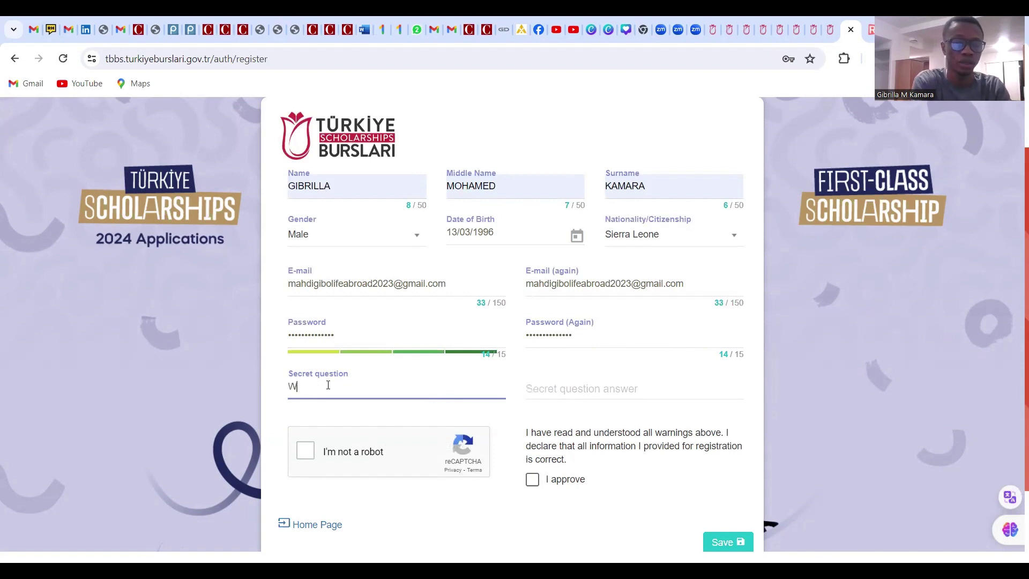
text(ha)
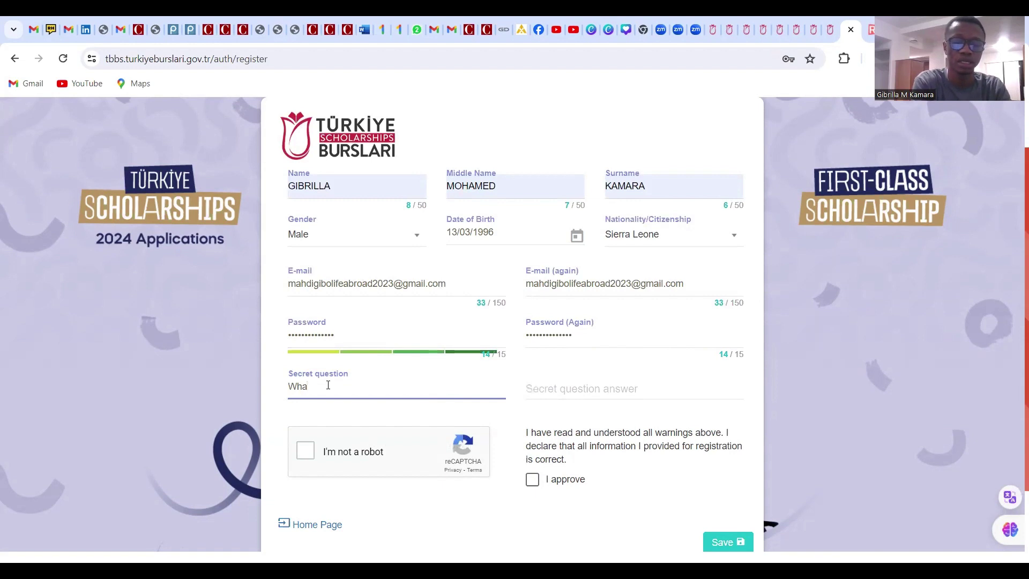
key(BackSpace)
text(t)
key(BackSpace)
text(at i)
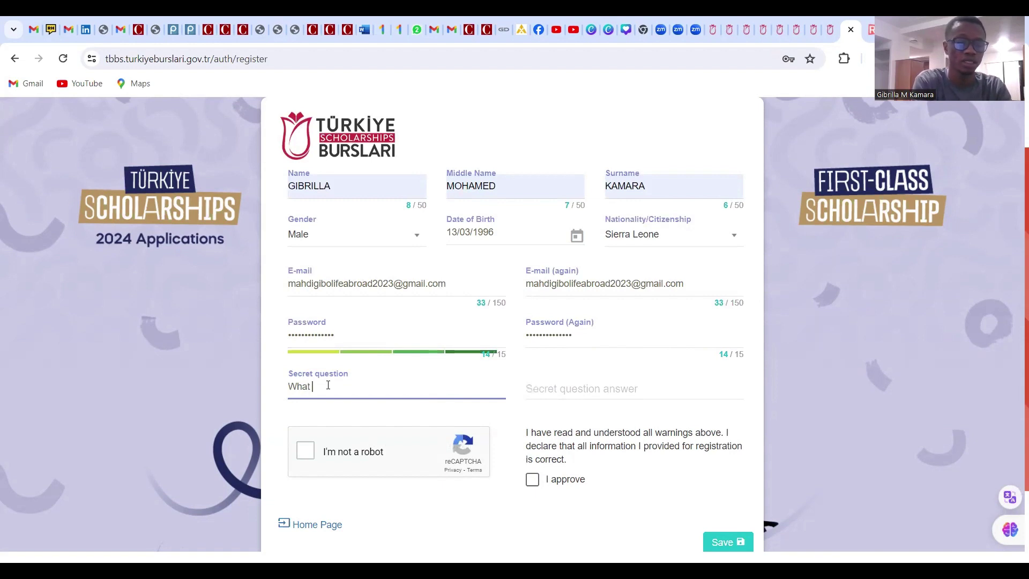
text(s my fa)
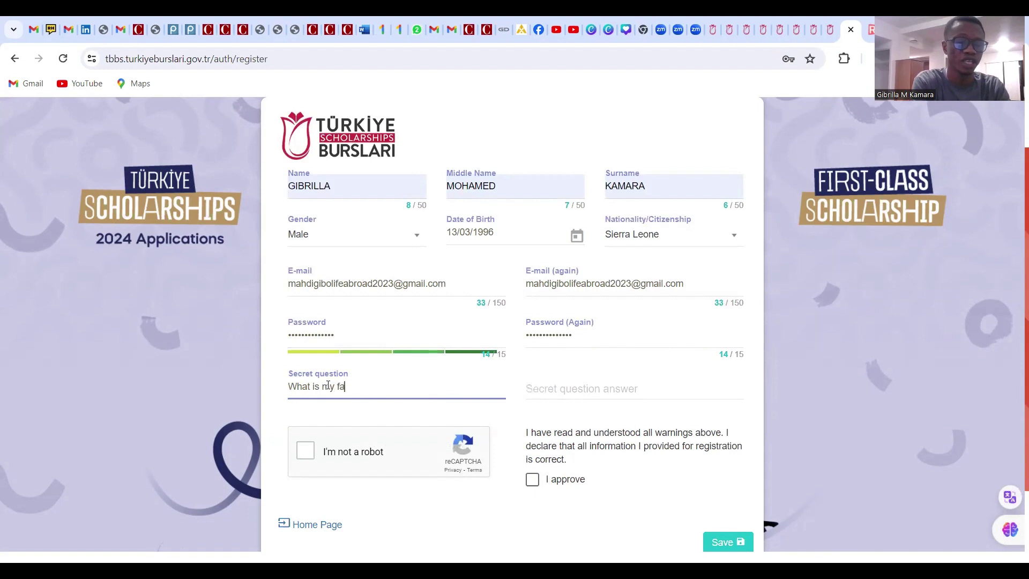
text(vourite color)
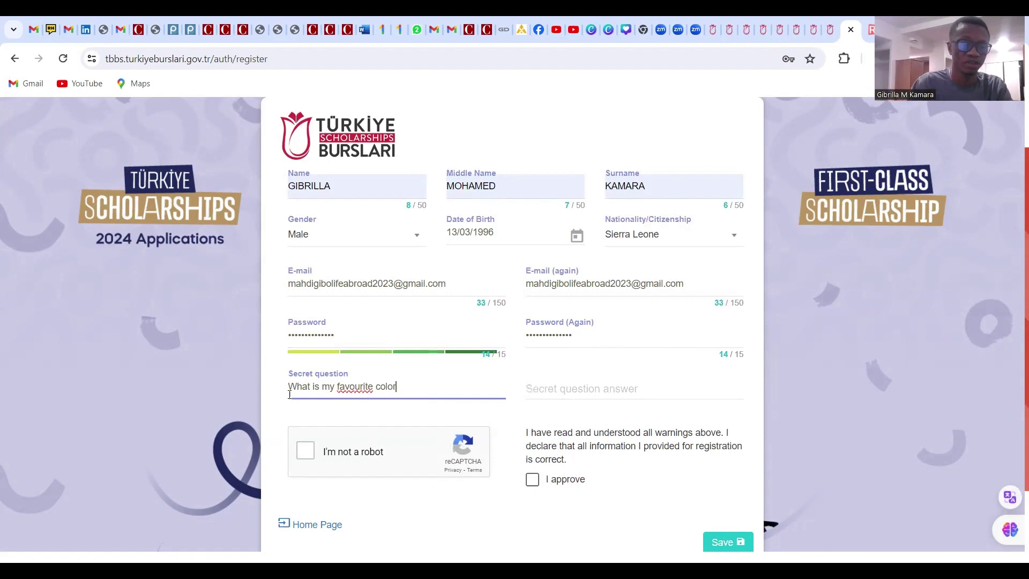
click(356, 387)
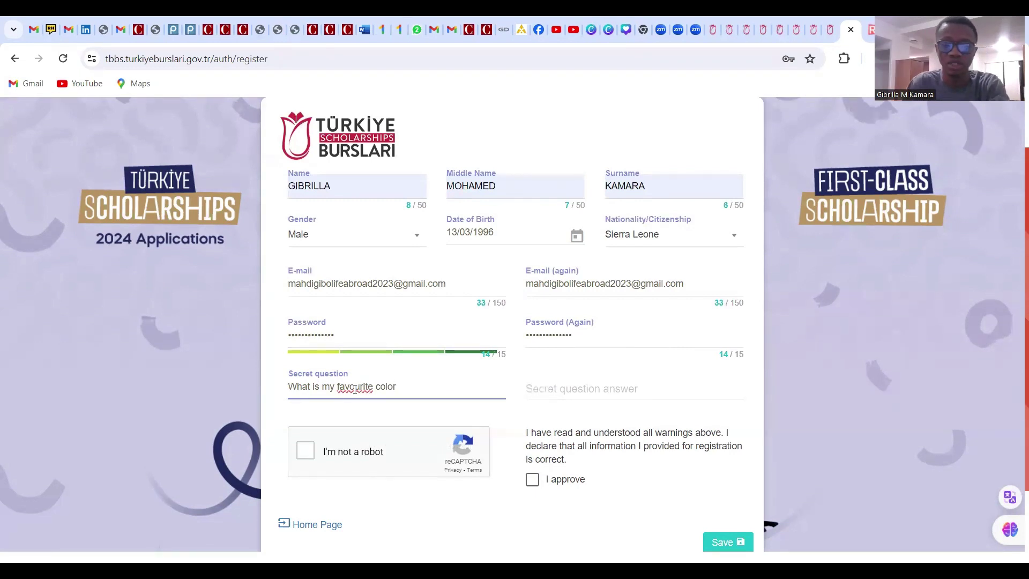
key(BackSpace)
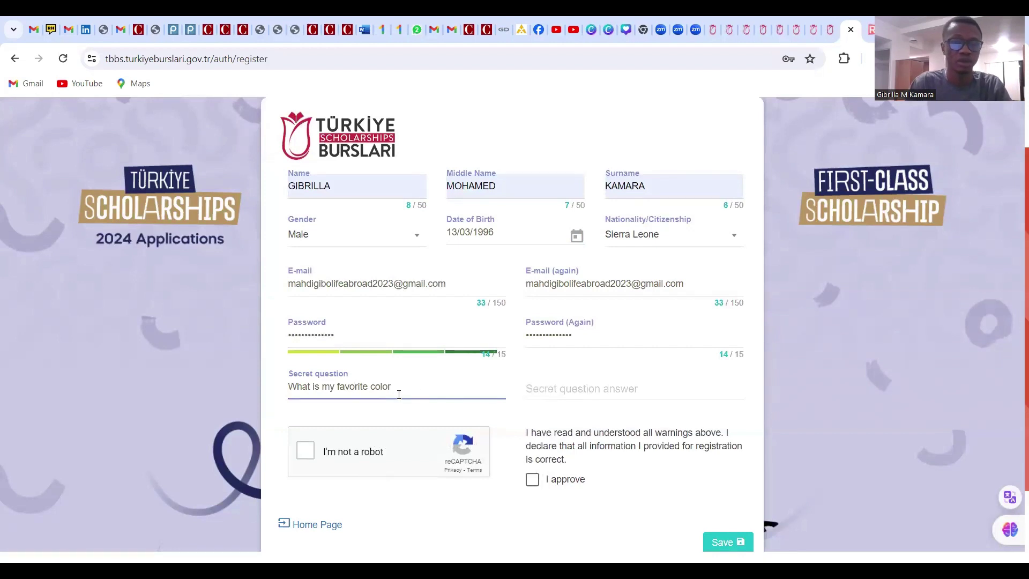
click(398, 395)
End the question with '?' and enter the secret question answer.
text(?)
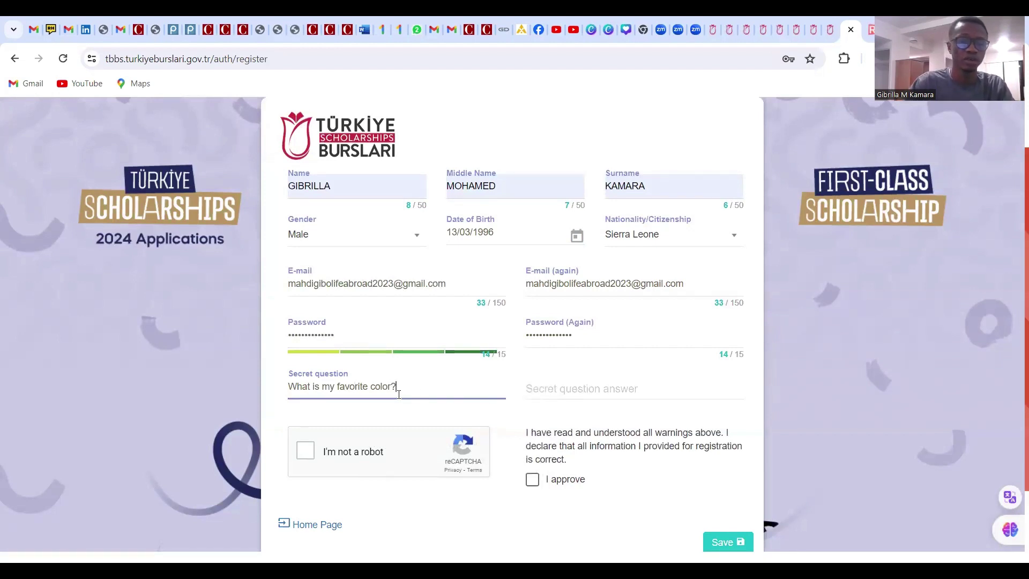
click(557, 388)
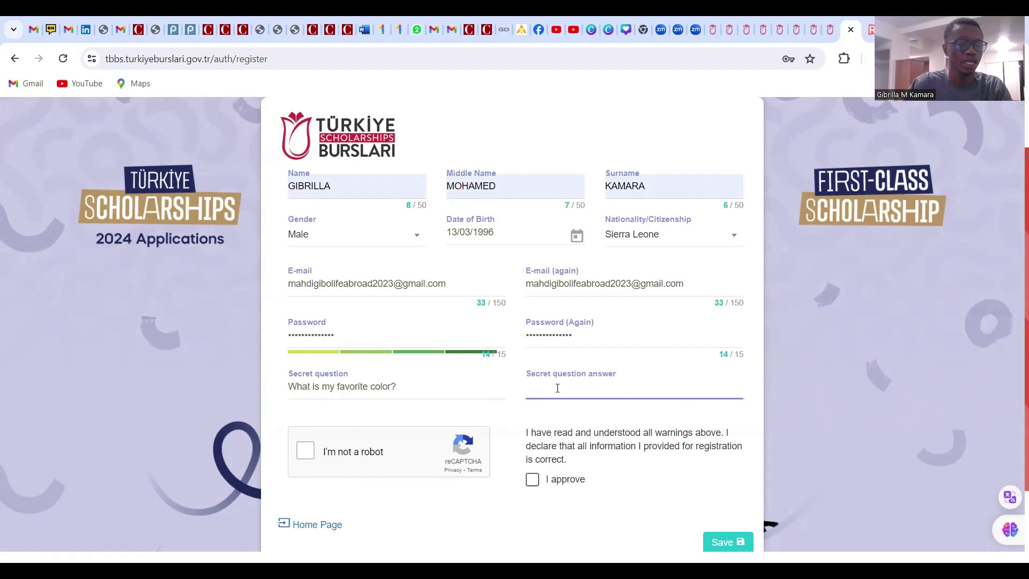
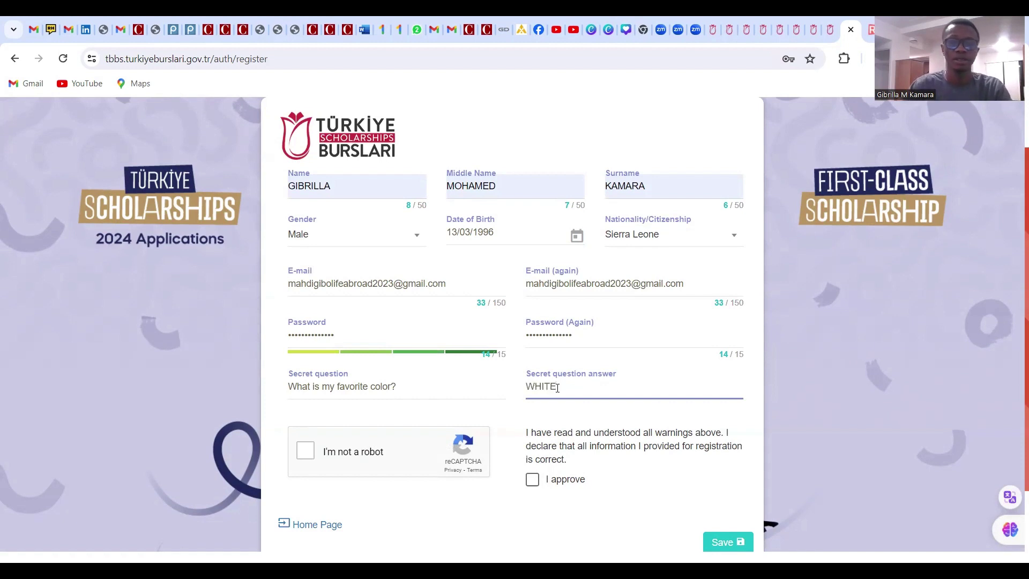
Pass the reCAPTCHA check, approve the declaration, and scroll down to the form's Save button.
click(306, 453)
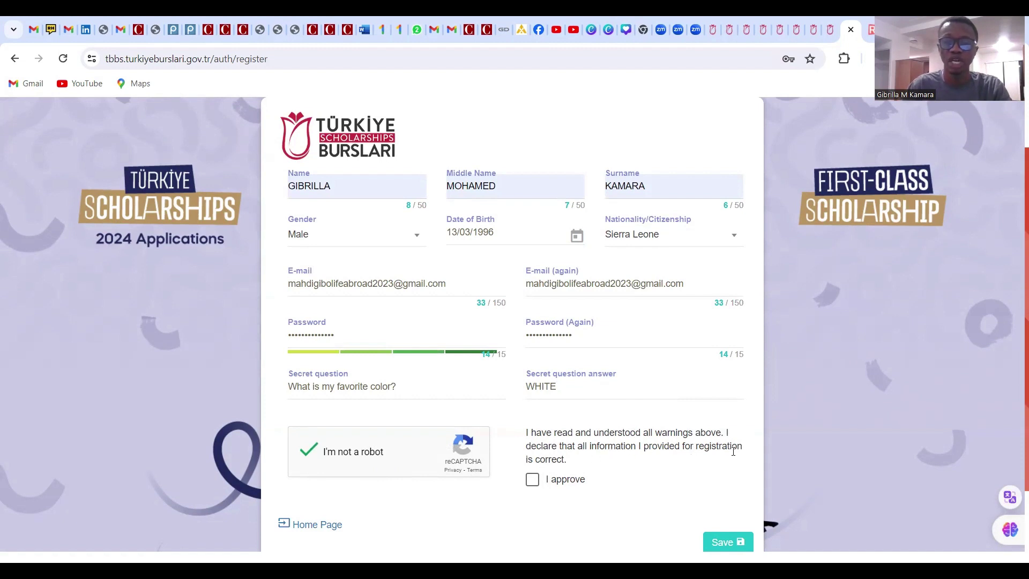
click(532, 480)
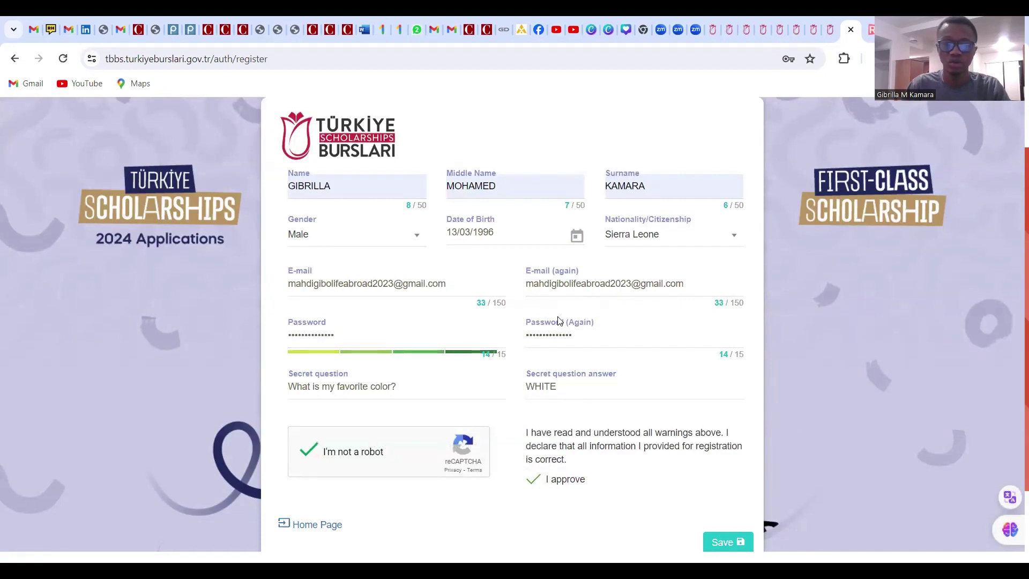
scroll(618, 339, down, 1)
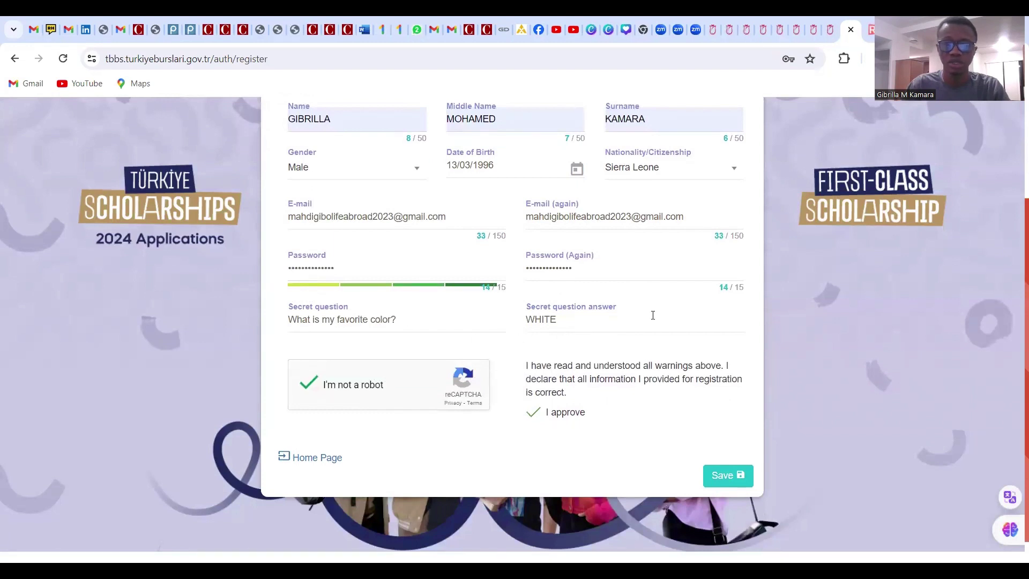
scroll(595, 380, down, 1)
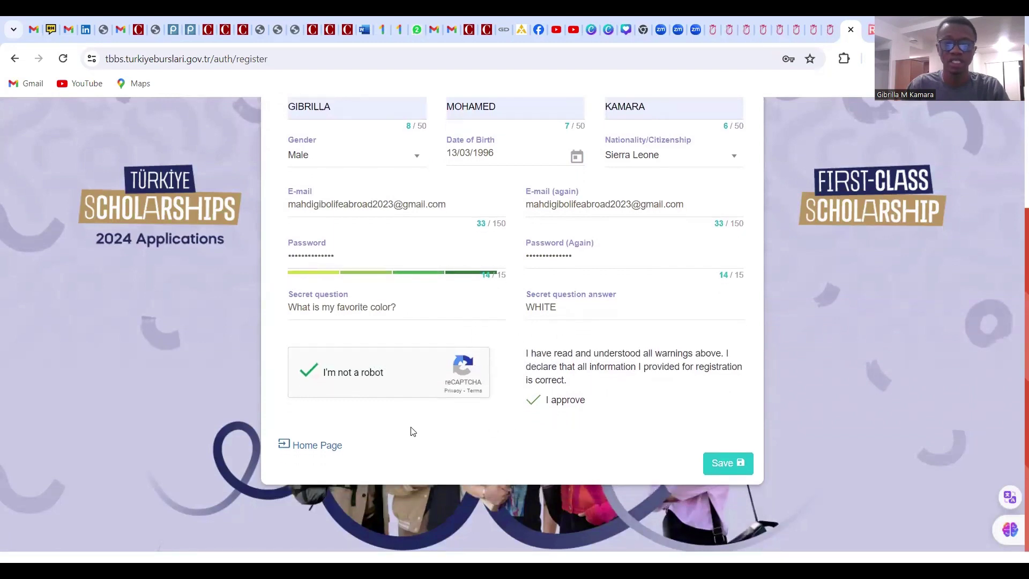
Submit the registration, tick 'I approve' in the Attention dialog, and save it.
click(749, 471)
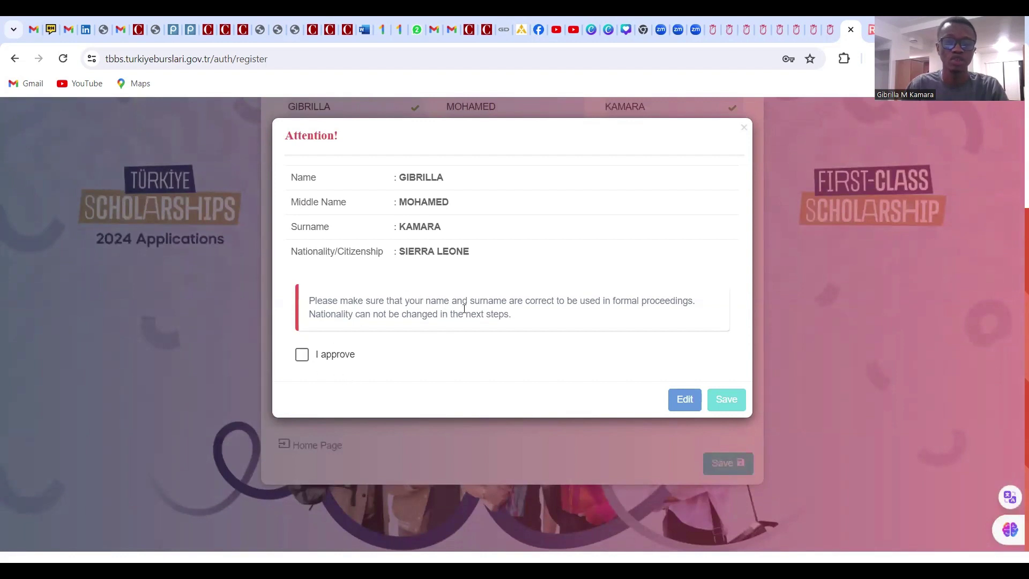
click(300, 354)
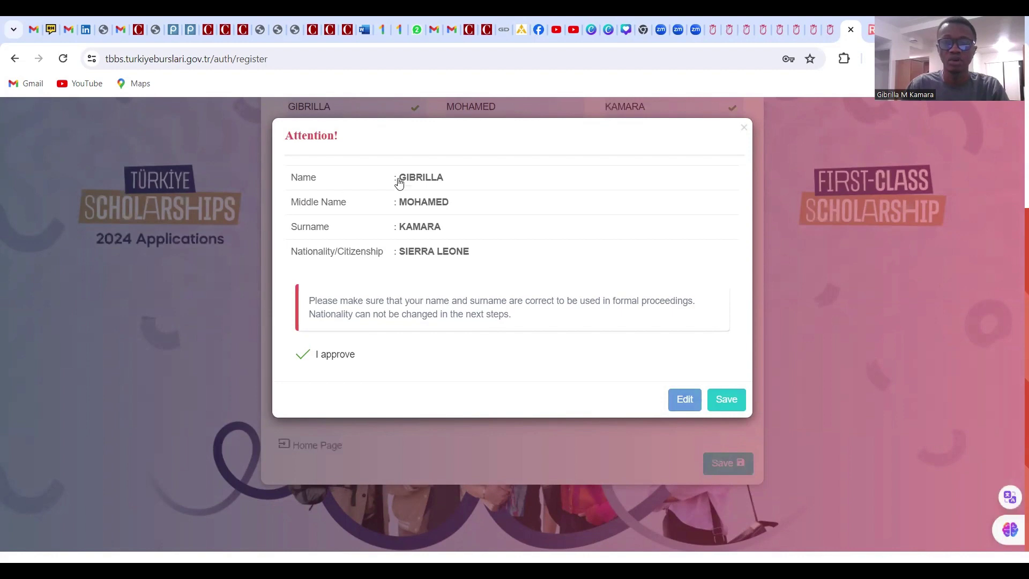
click(733, 404)
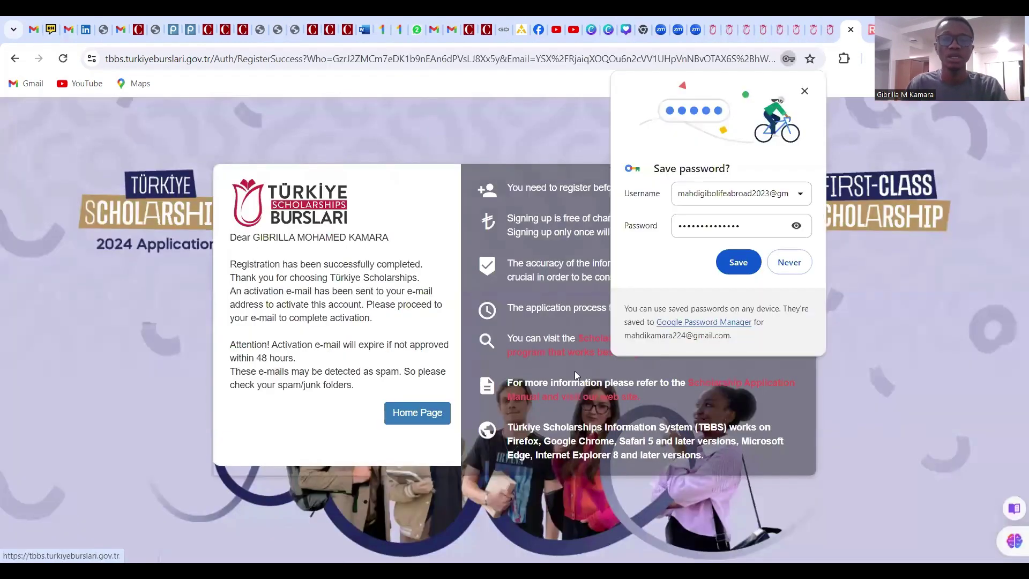
Save the new account's password in Chrome's 'Save password?' popup.
click(738, 262)
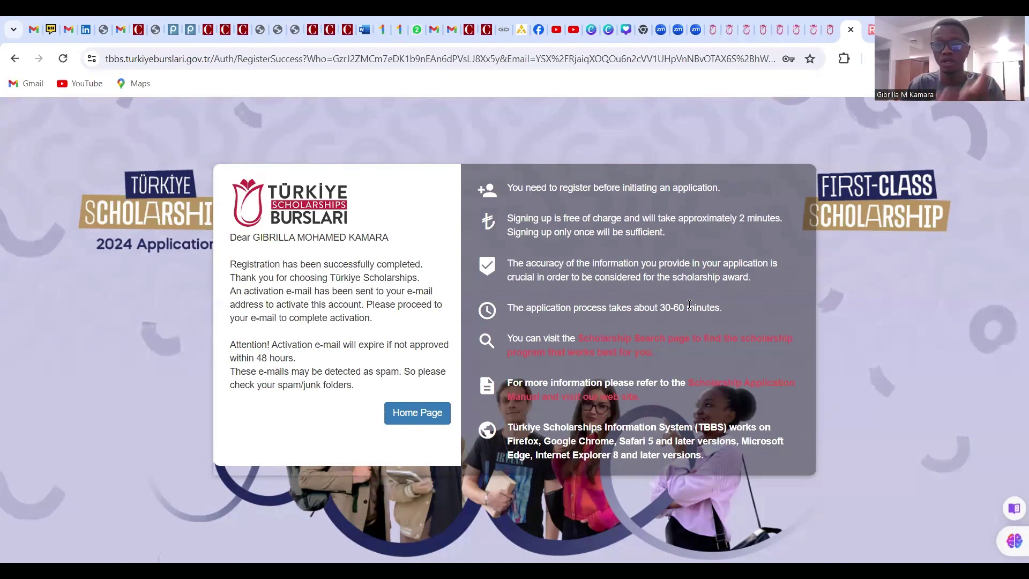
From the Home Page, autofill the login with the saved account after entering the Windows PIN.
click(423, 422)
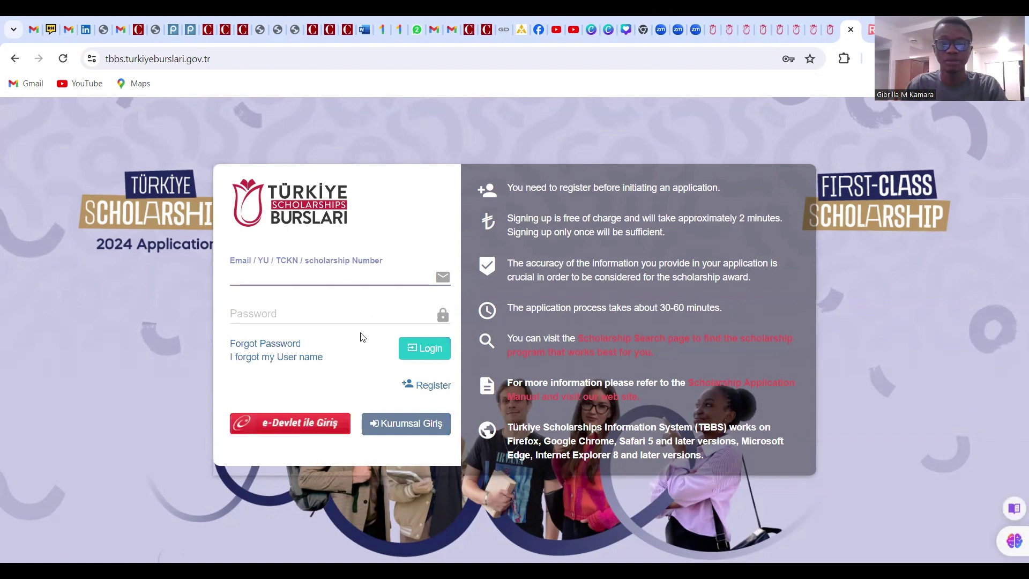
click(241, 278)
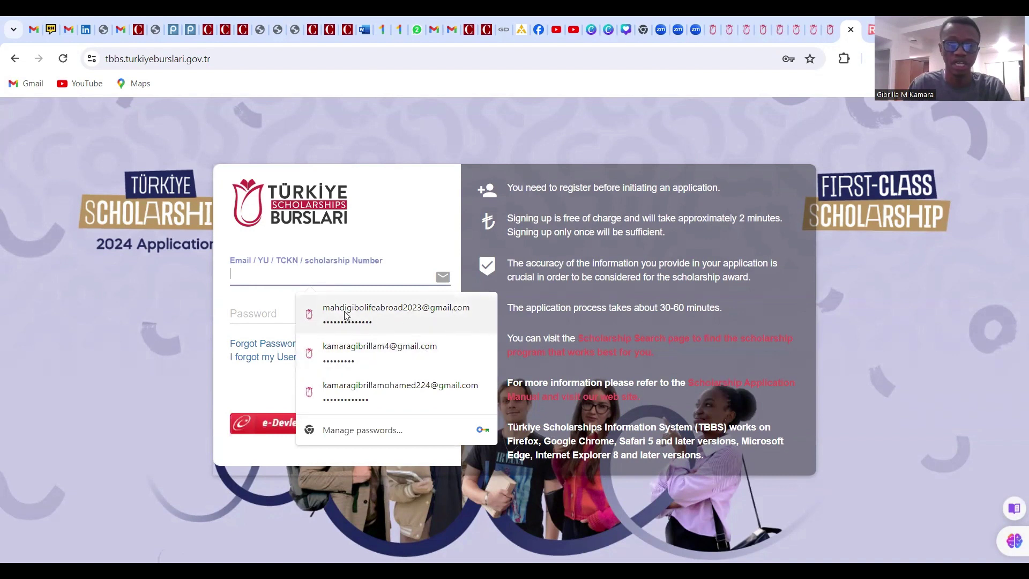
click(370, 321)
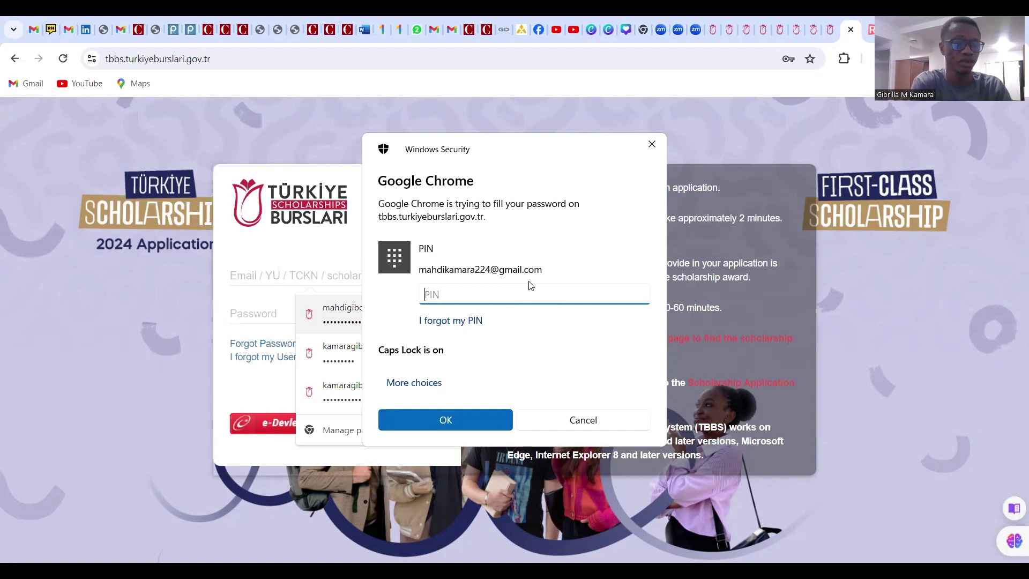
key(BackSpace)
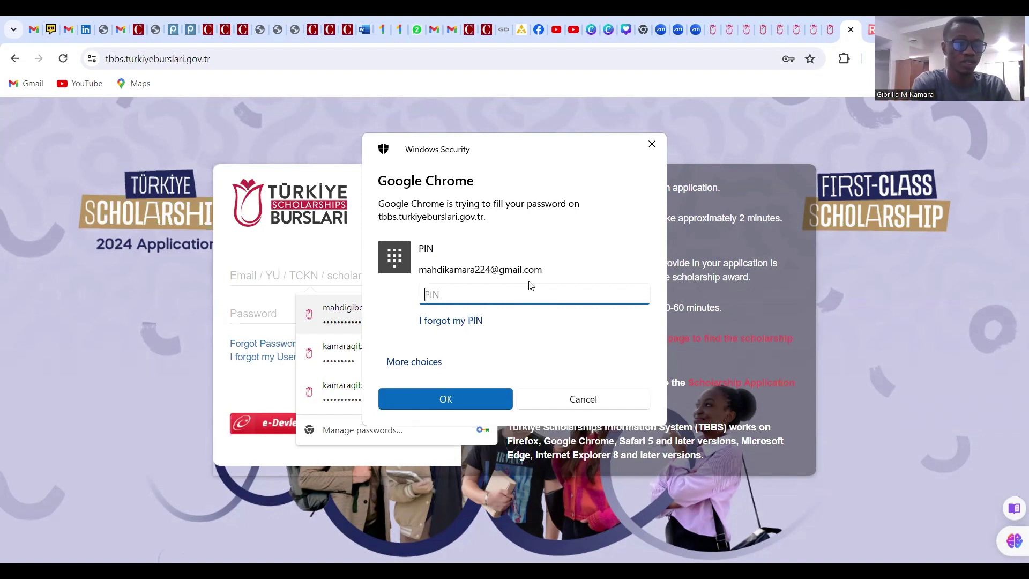
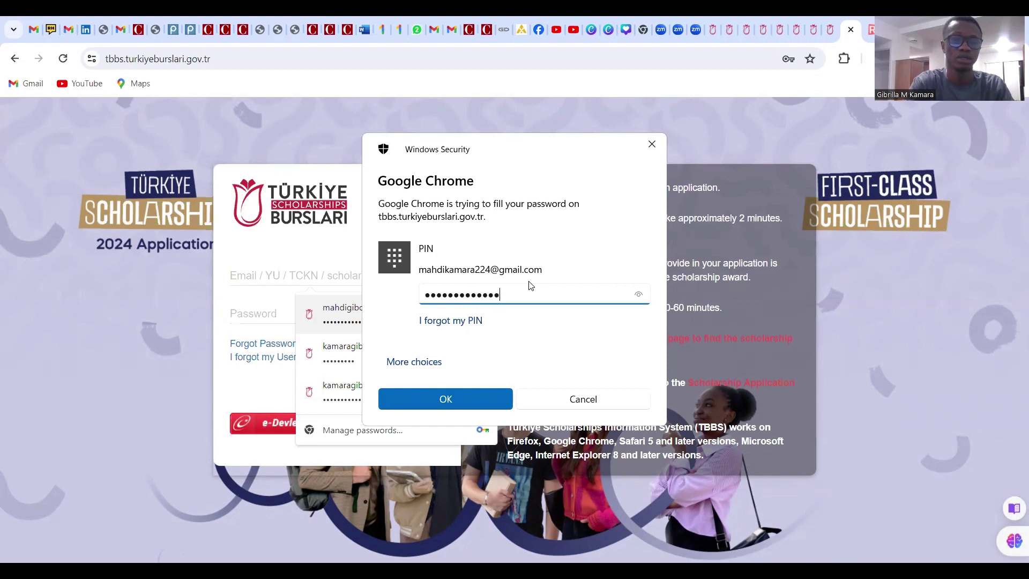
key(Return)
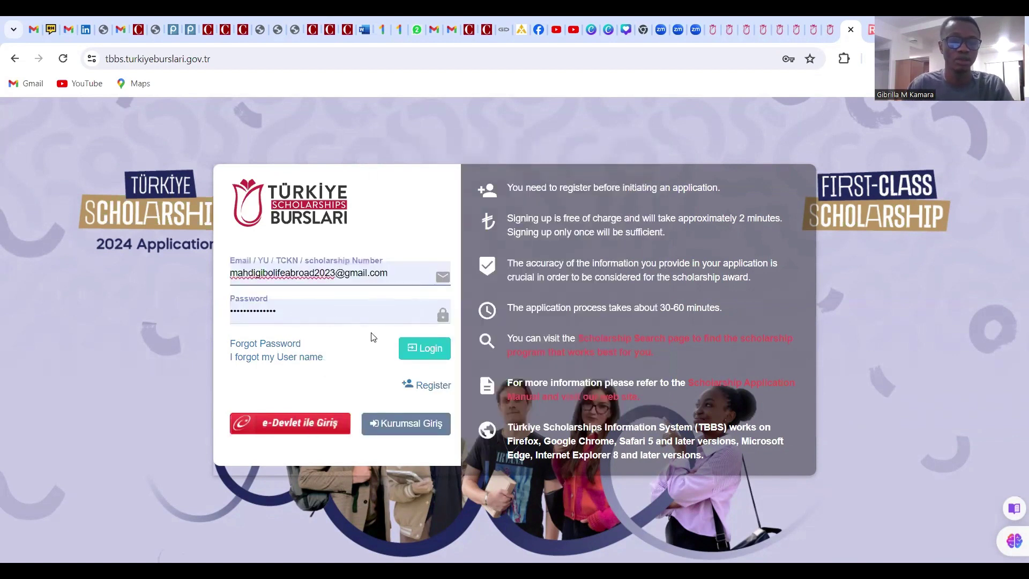
Try logging in twice, see the account-not-activated error, then switch to the Gmail tab.
click(425, 350)
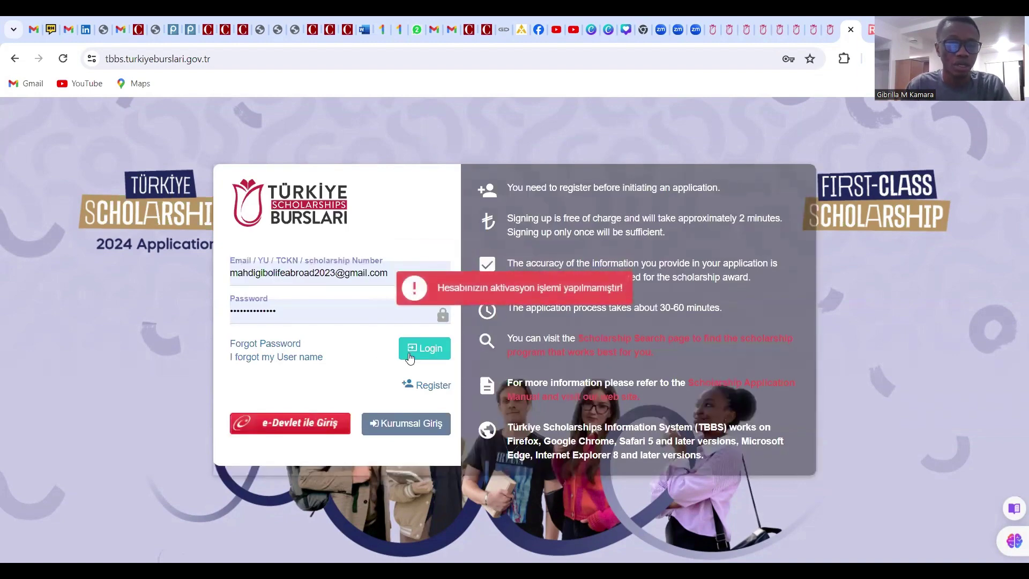
click(431, 355)
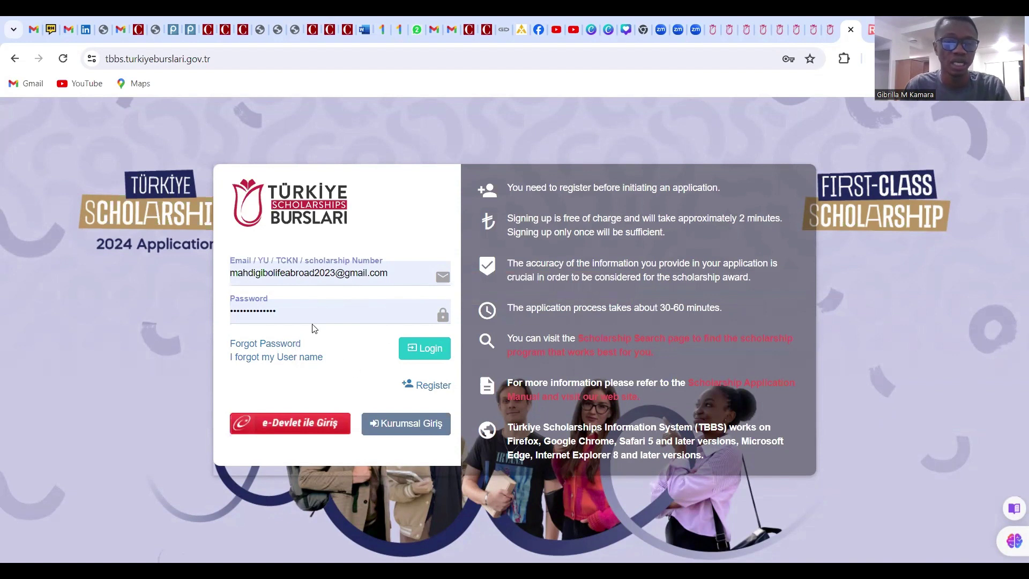
click(119, 32)
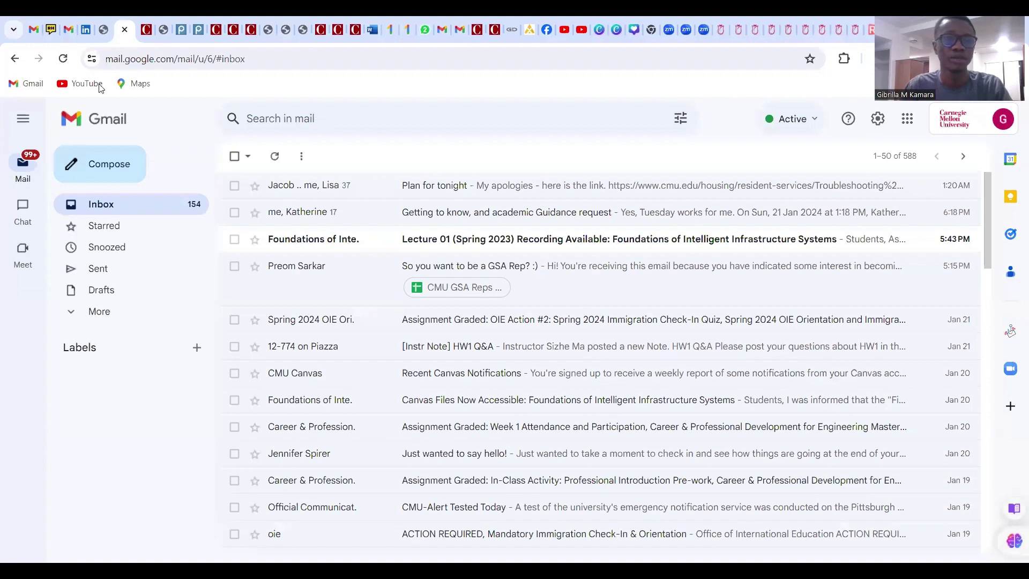
Switch Gmail to the account used for registration via the account switcher.
click(1004, 122)
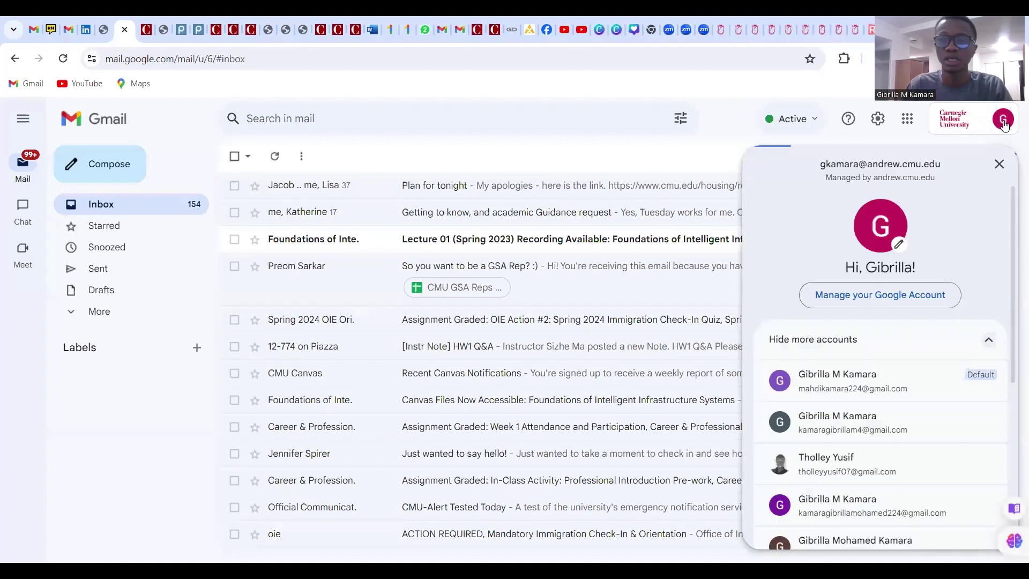
scroll(872, 410, down, 2)
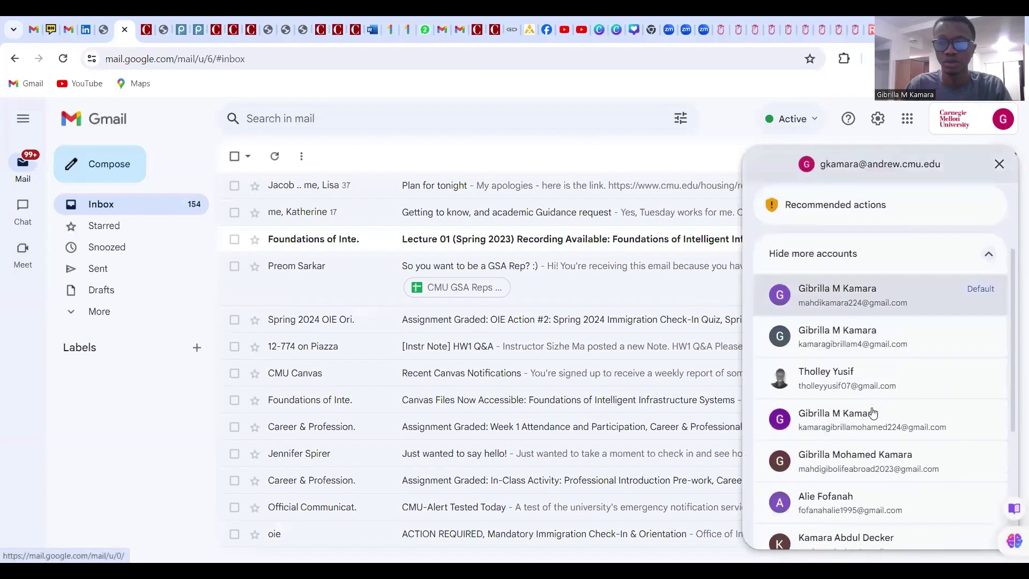
scroll(872, 413, down, 2)
click(869, 405)
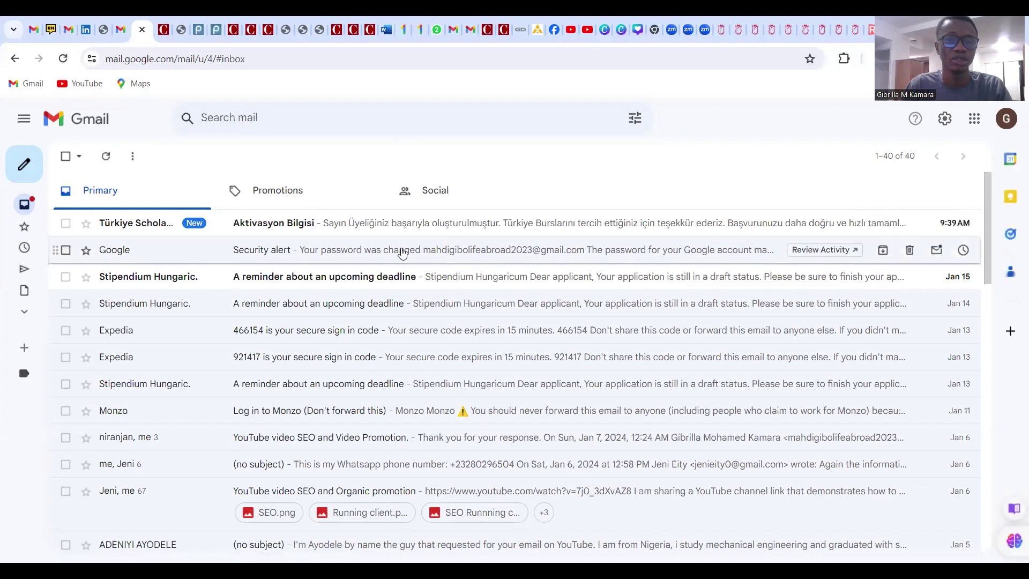
Open the 'Aktivasyon Bilgisi' e-mail and follow the activation link in its English section.
click(429, 223)
scroll(513, 236, down, 5)
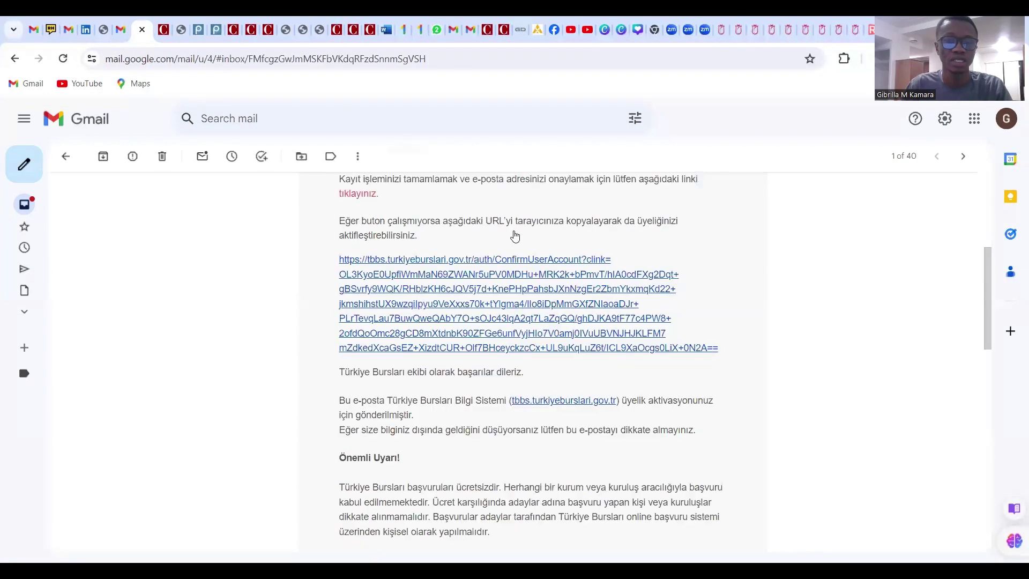
scroll(429, 295, up, 2)
scroll(408, 241, down, 5)
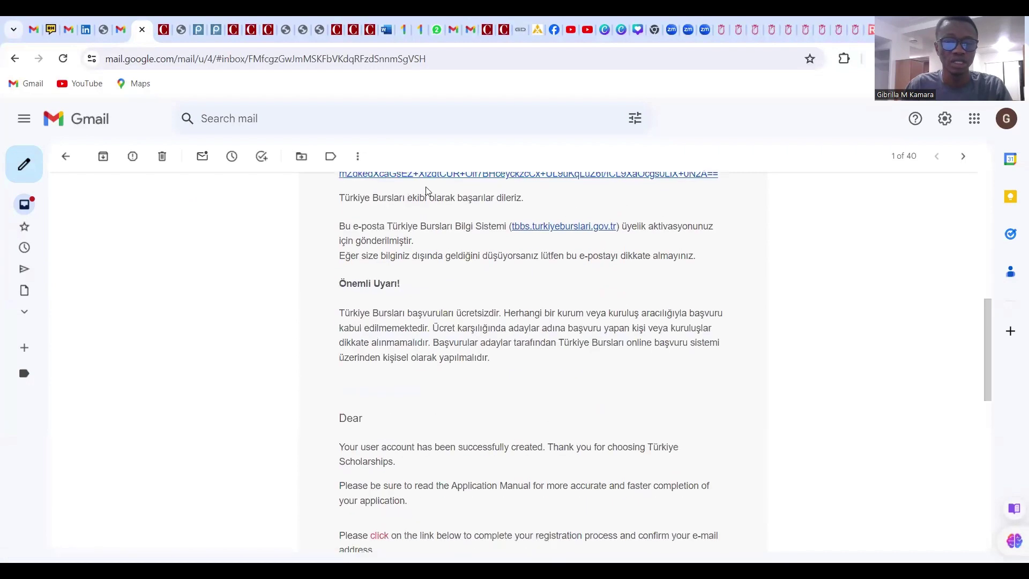
scroll(426, 187, down, 4)
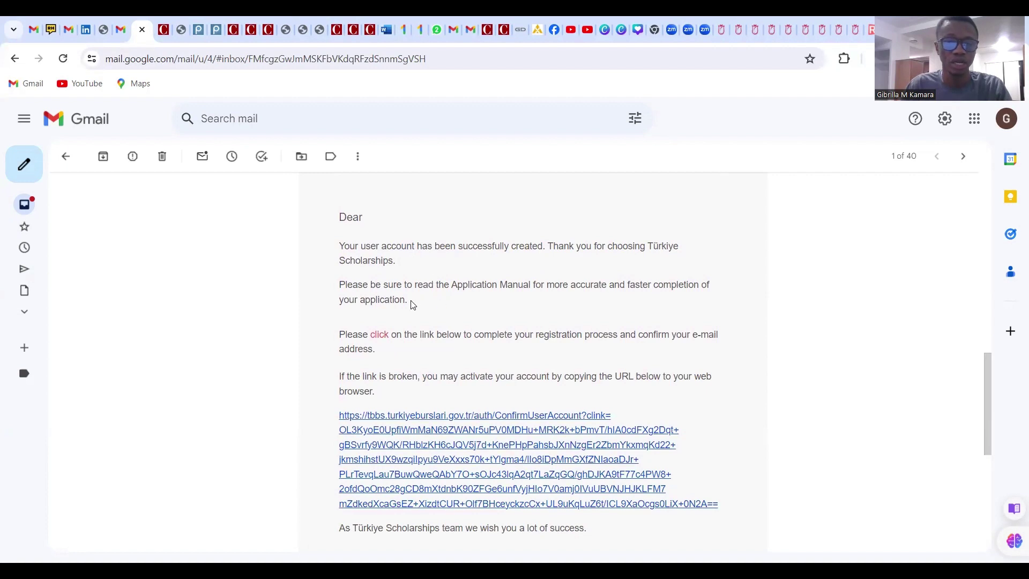
scroll(476, 300, down, 1)
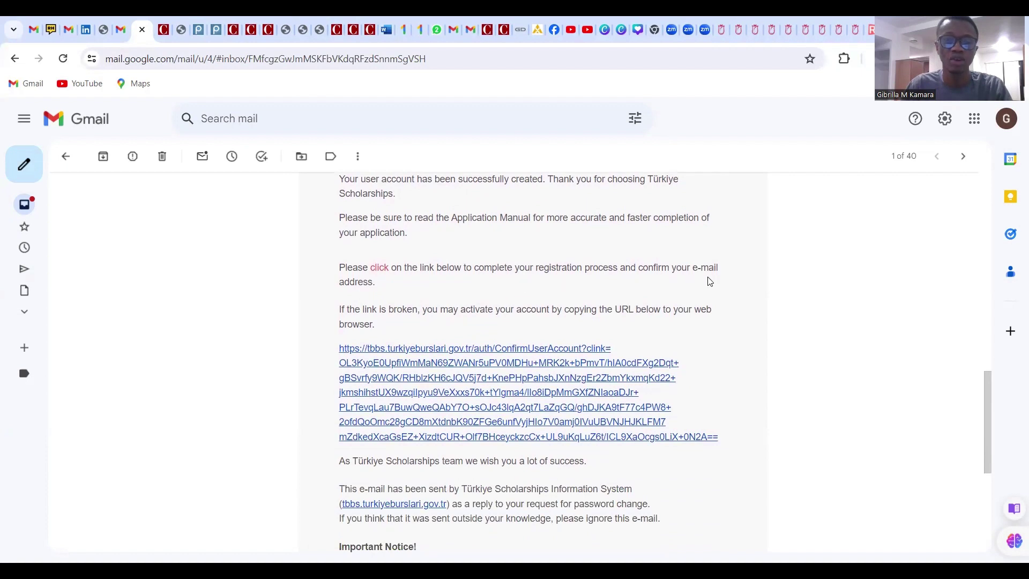
scroll(518, 295, down, 1)
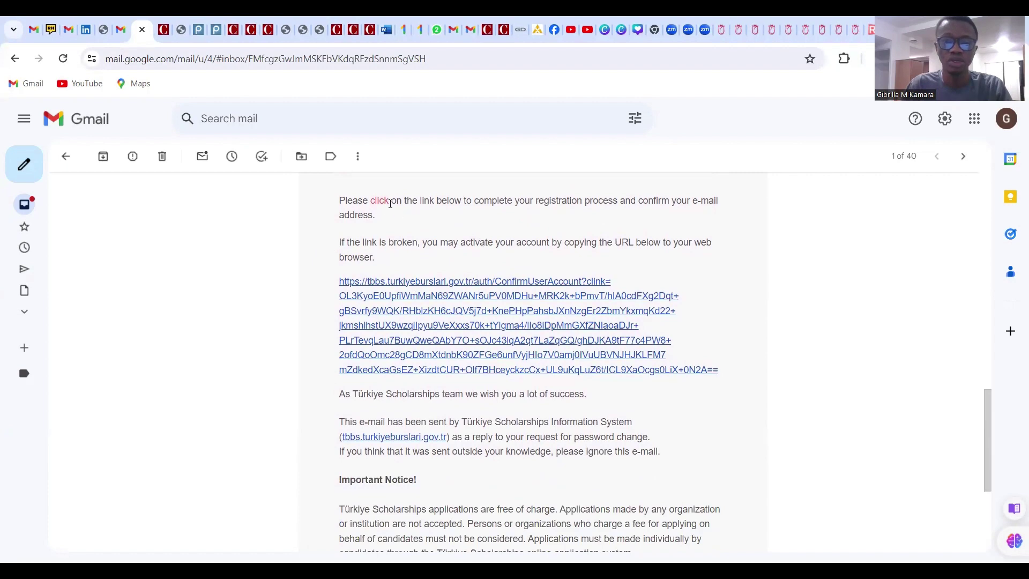
click(379, 202)
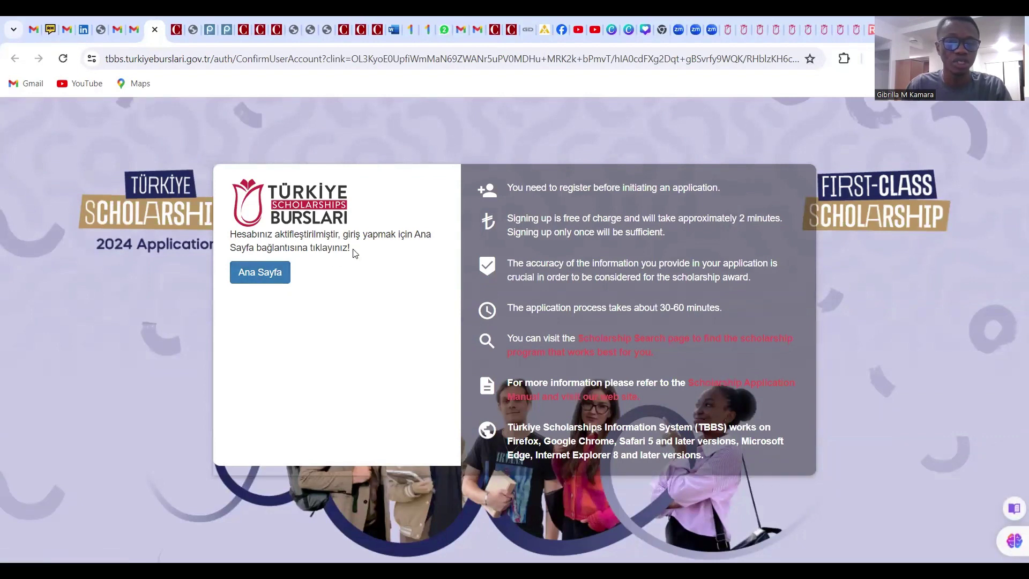
Copy the Turkish account-activated message from the TBBS confirmation page.
drag(352, 250, 234, 232)
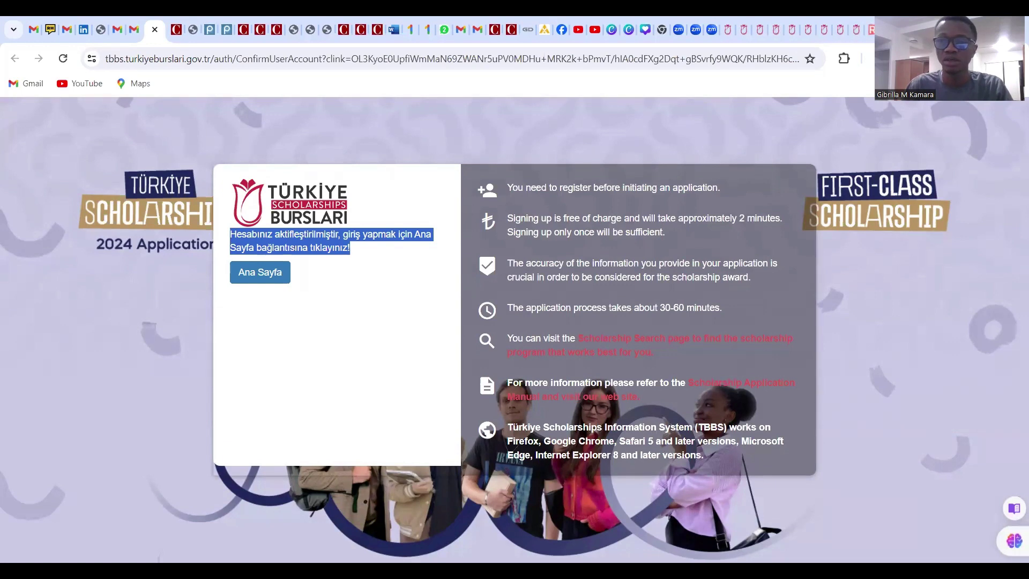
key(ctrl+t)
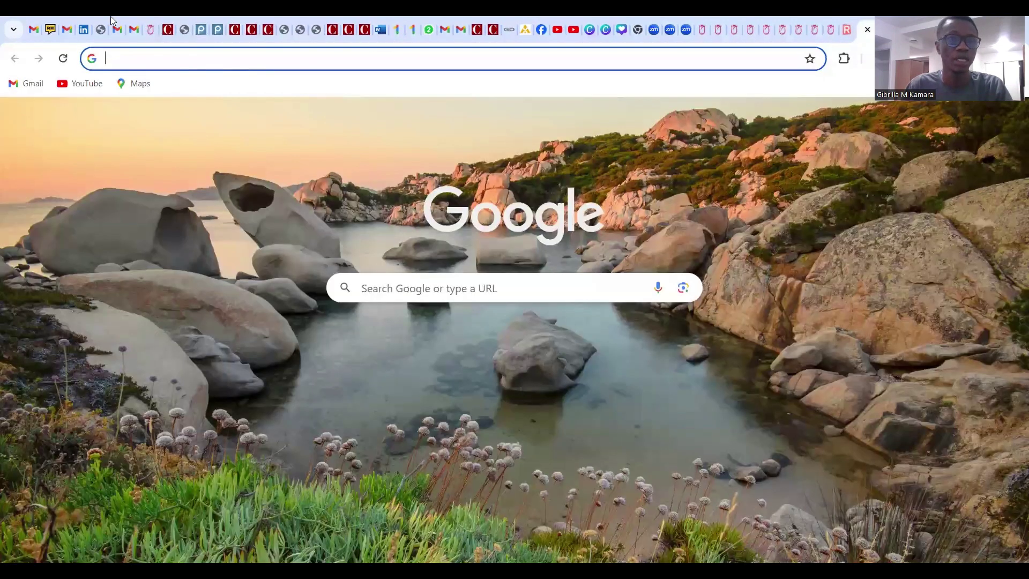
click(139, 33)
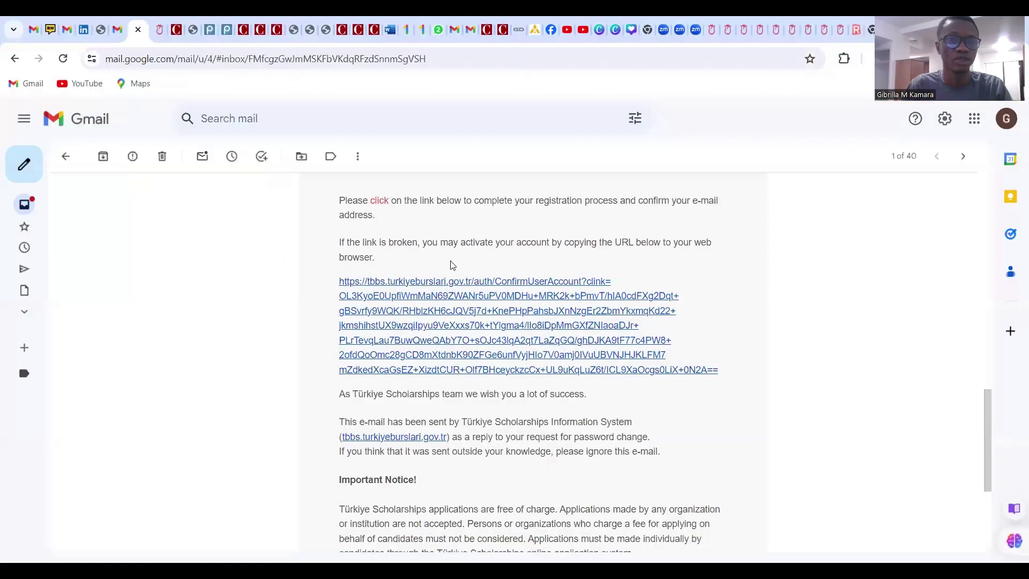
click(161, 30)
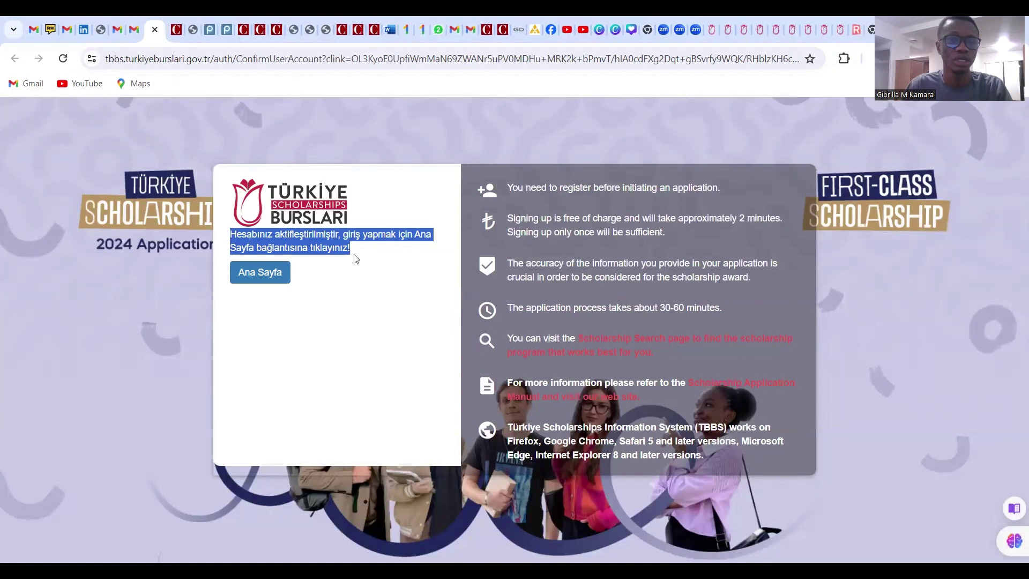
click(359, 257)
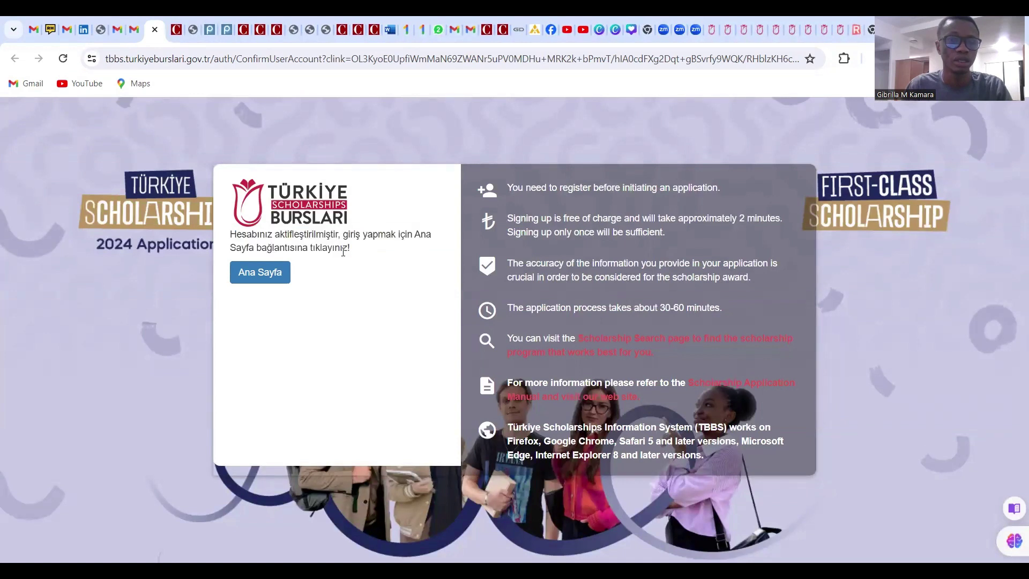
drag(343, 251, 227, 238)
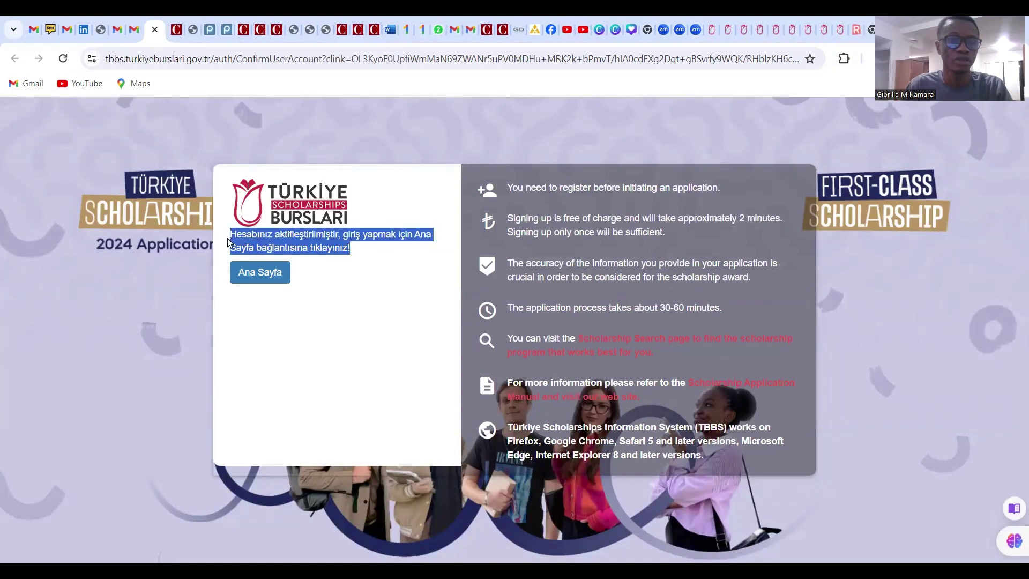
right_click(269, 236)
click(309, 251)
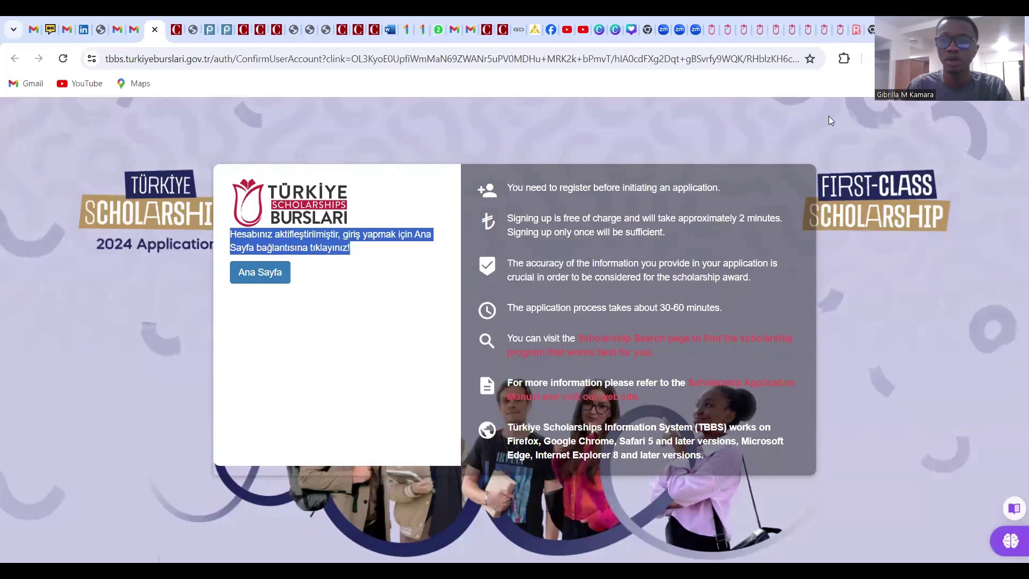
In a new tab, search Google for 'google translate turkish to english'.
mouse_move(872, 32)
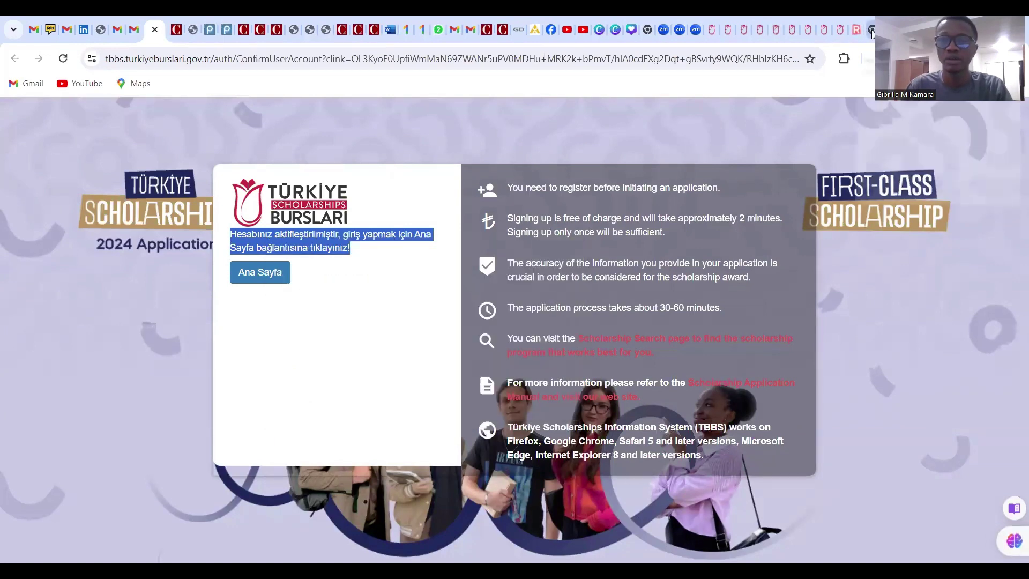
click(872, 31)
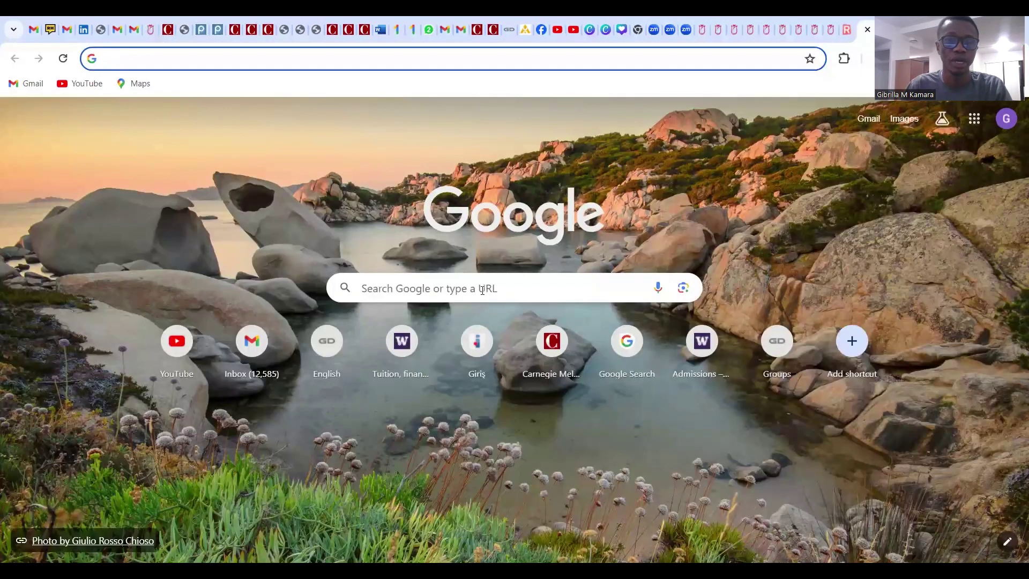
click(482, 291)
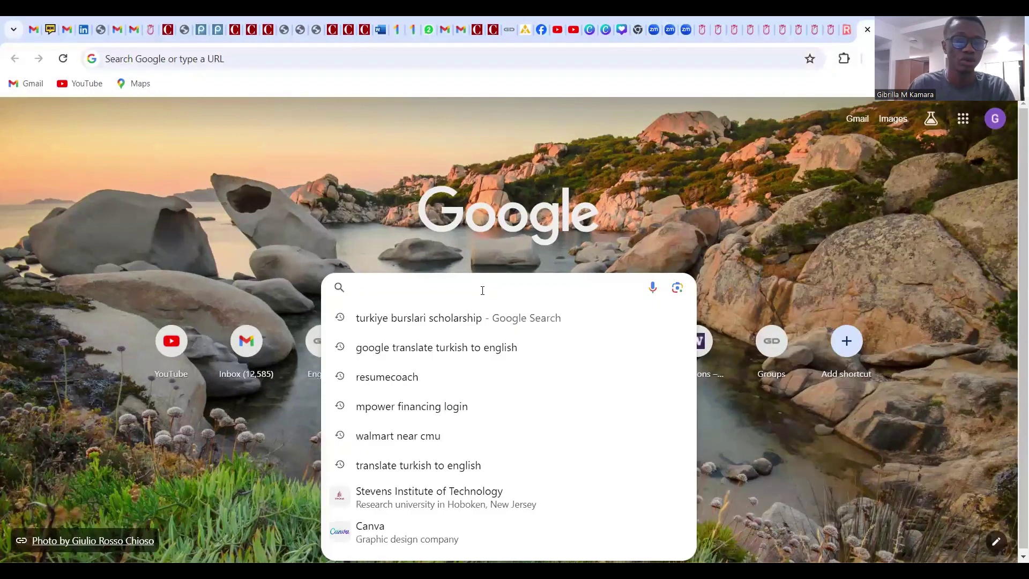
click(470, 347)
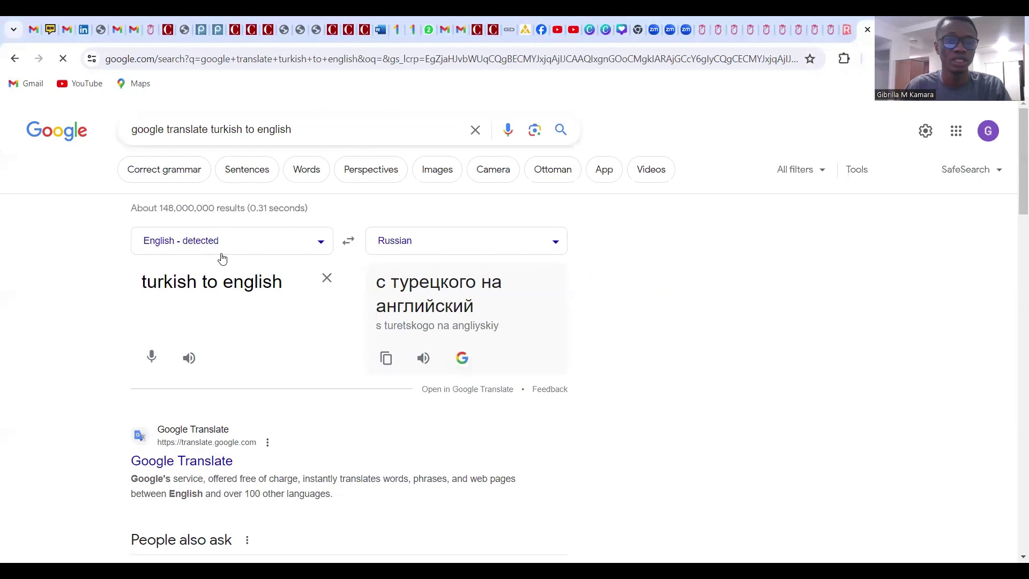
Translate the pasted Turkish message into English, then return to the TBBS confirmation page.
click(479, 246)
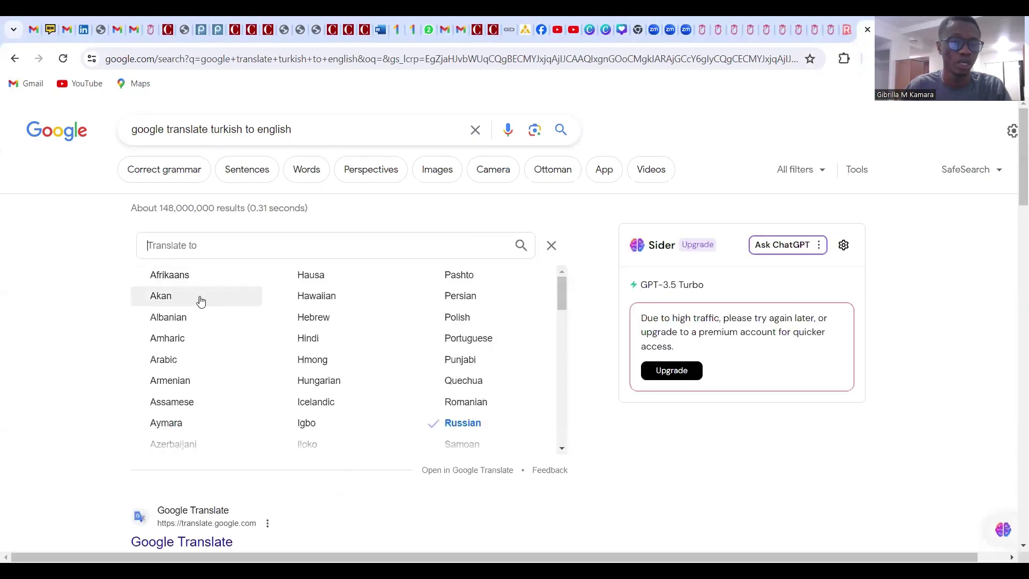
text(tu)
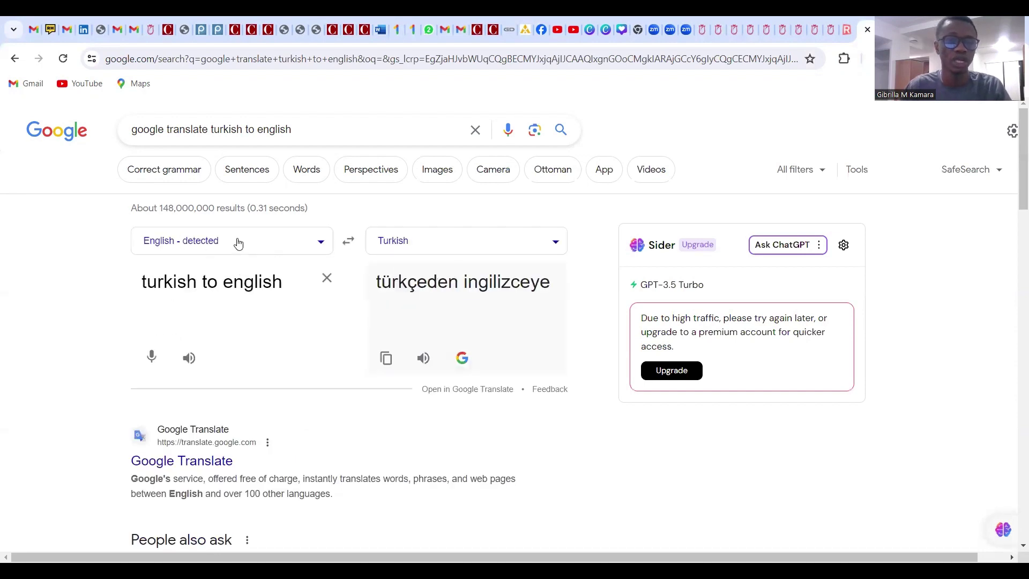
click(348, 240)
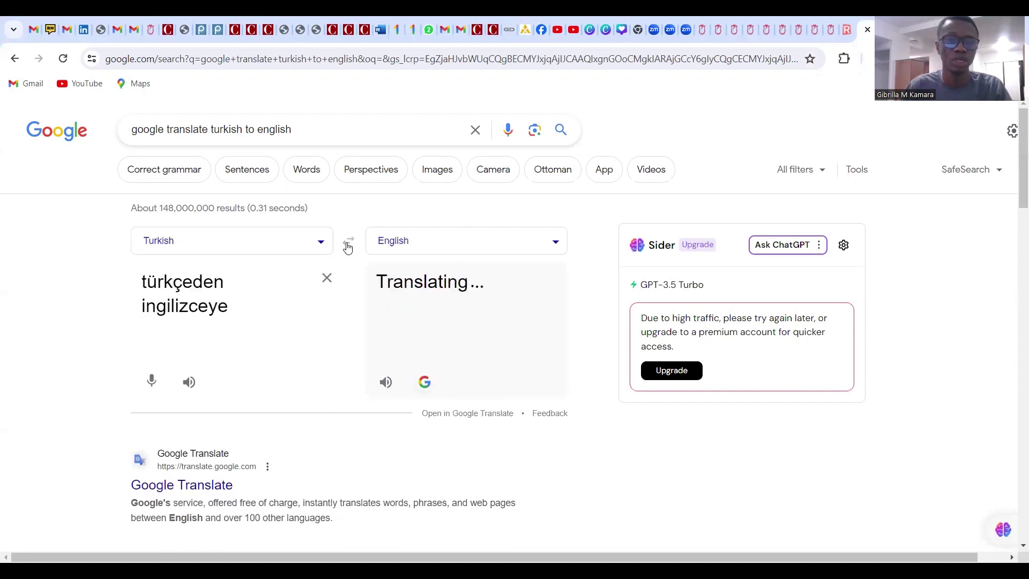
click(327, 279)
right_click(167, 293)
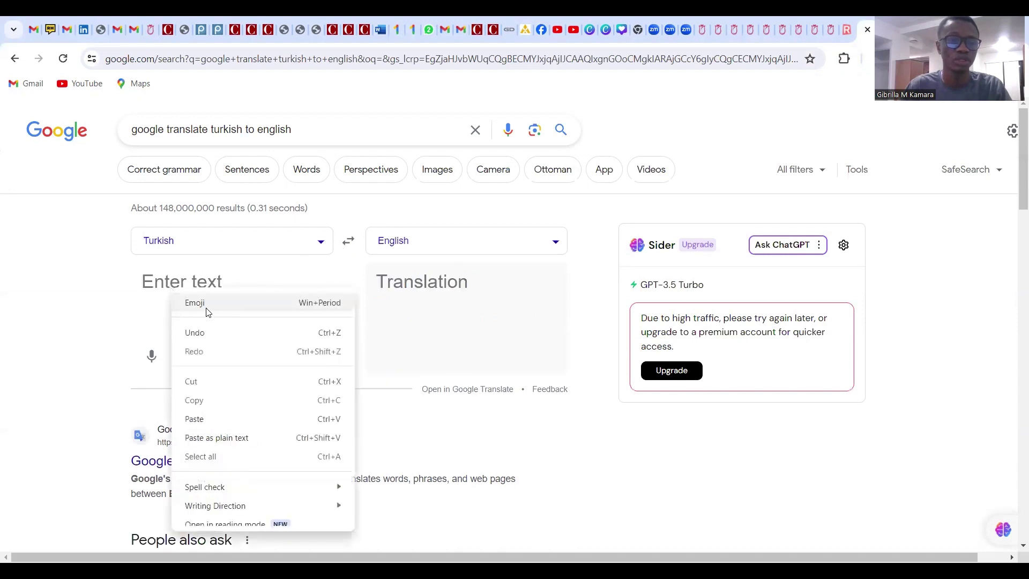
click(208, 421)
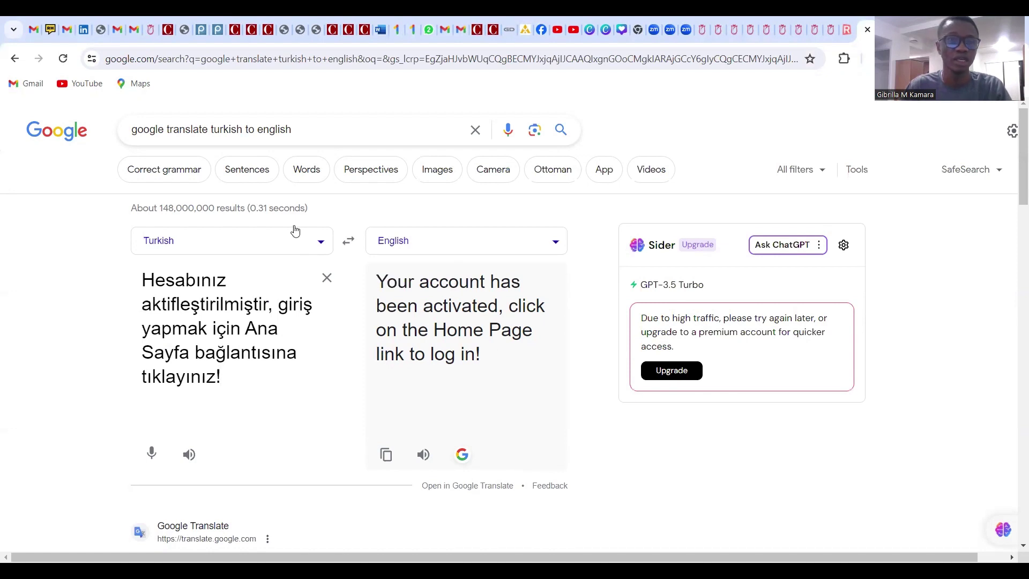
click(153, 32)
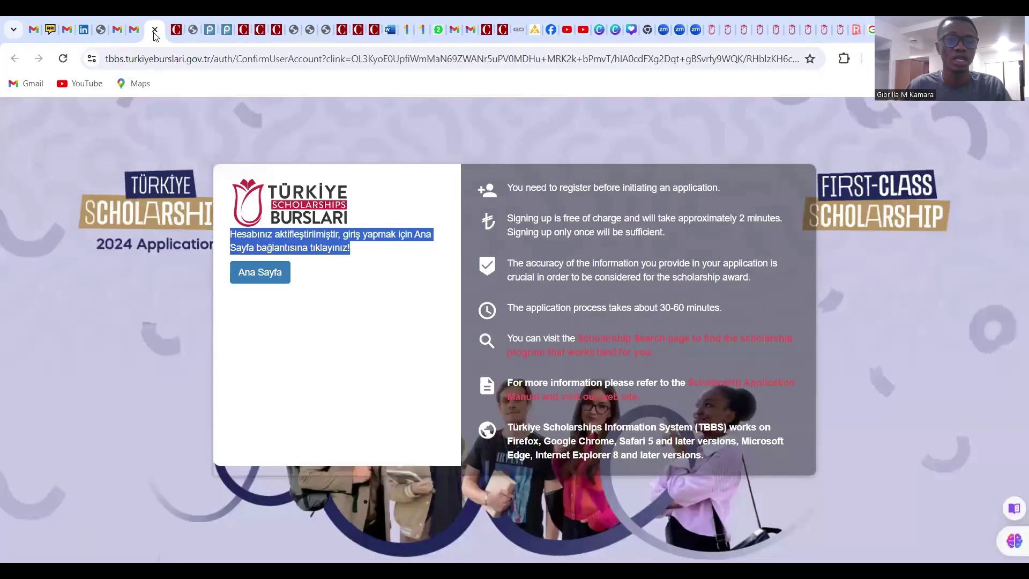
click(277, 288)
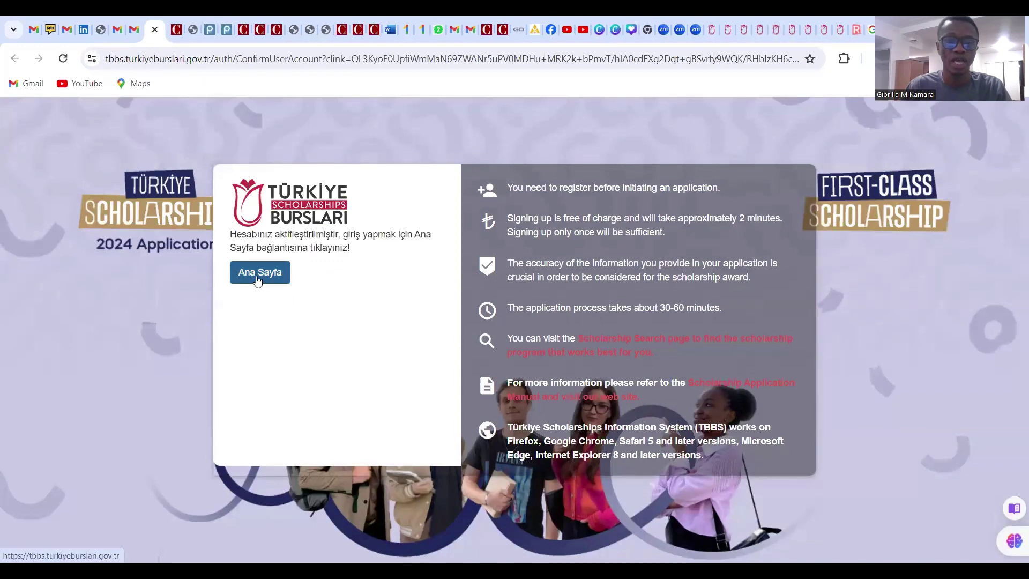
Open the login page via Ana Sayfa and autofill the saved account after the Windows PIN check.
right_click(275, 280)
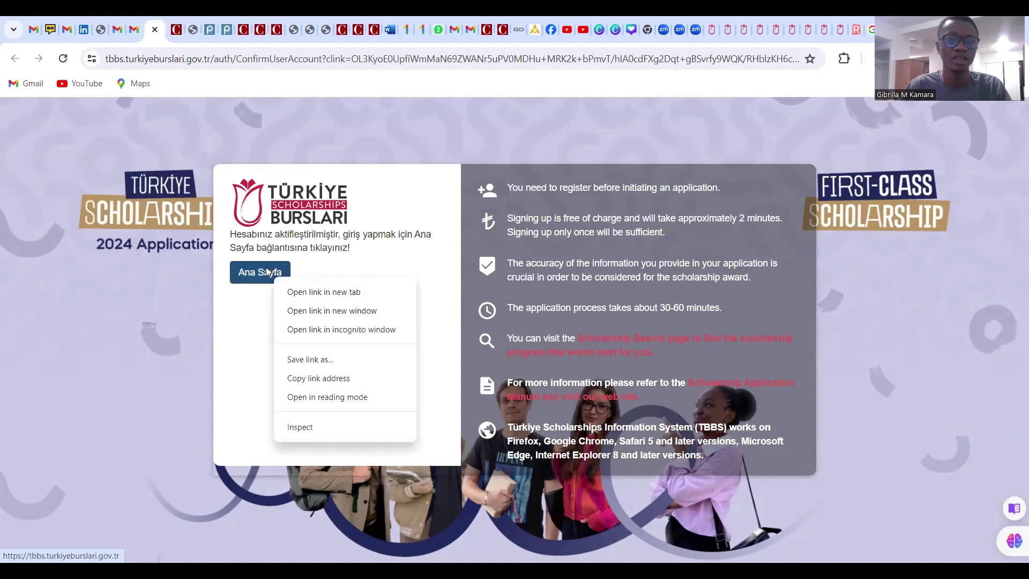
click(266, 271)
click(265, 271)
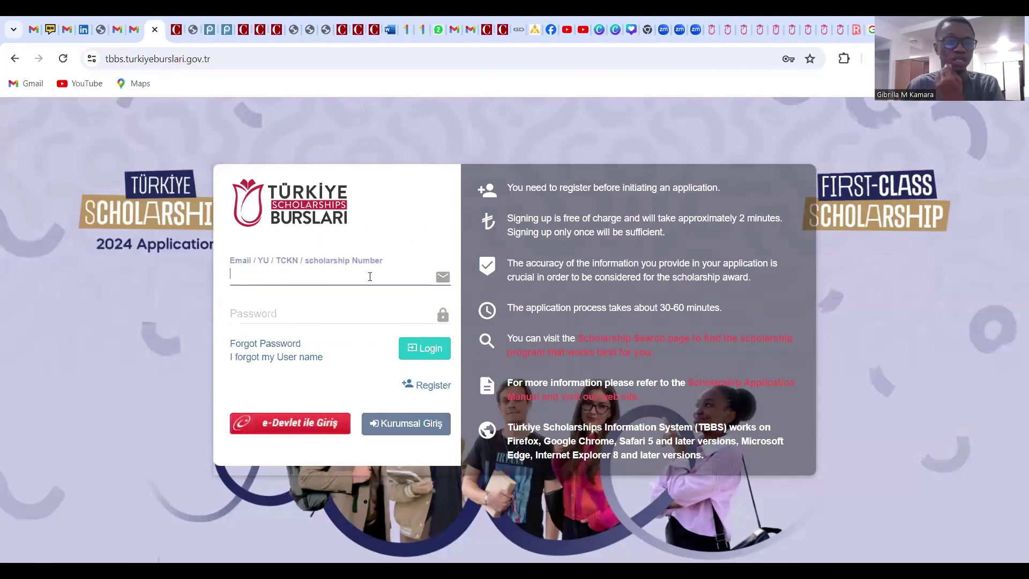
click(370, 277)
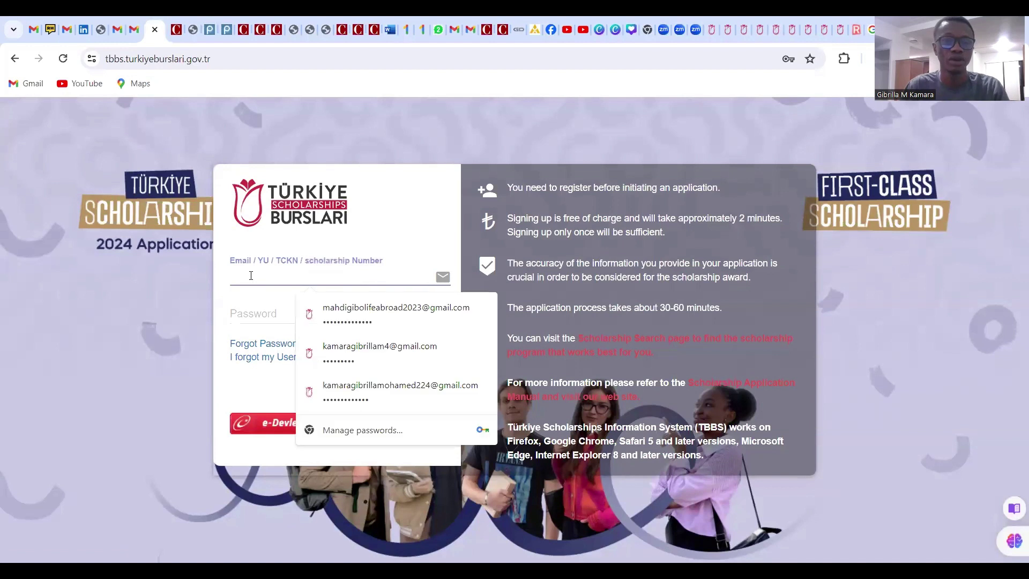
click(330, 319)
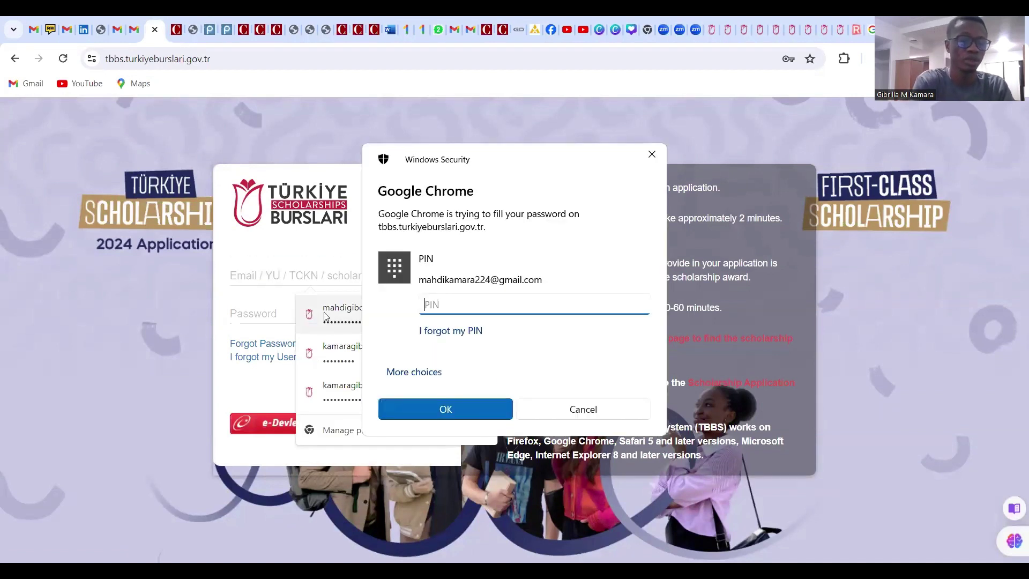
text(•)
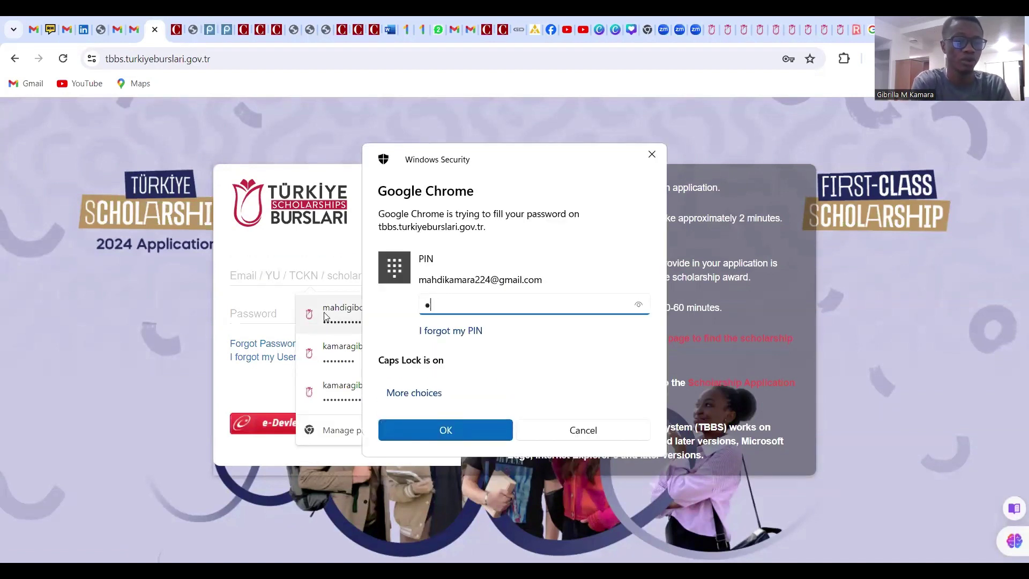
key(Caps_Lock)
text(••)
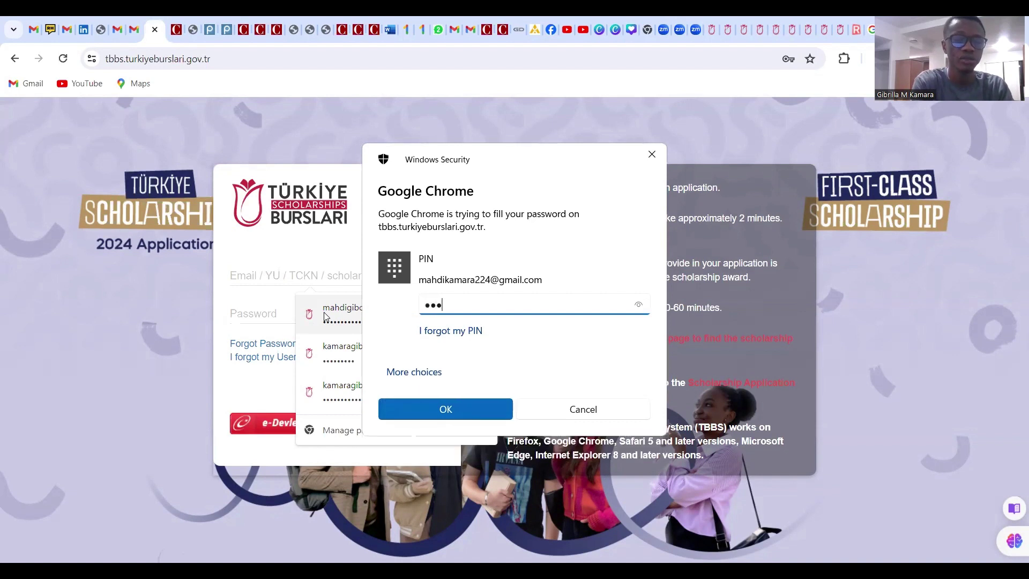
text(•••••)
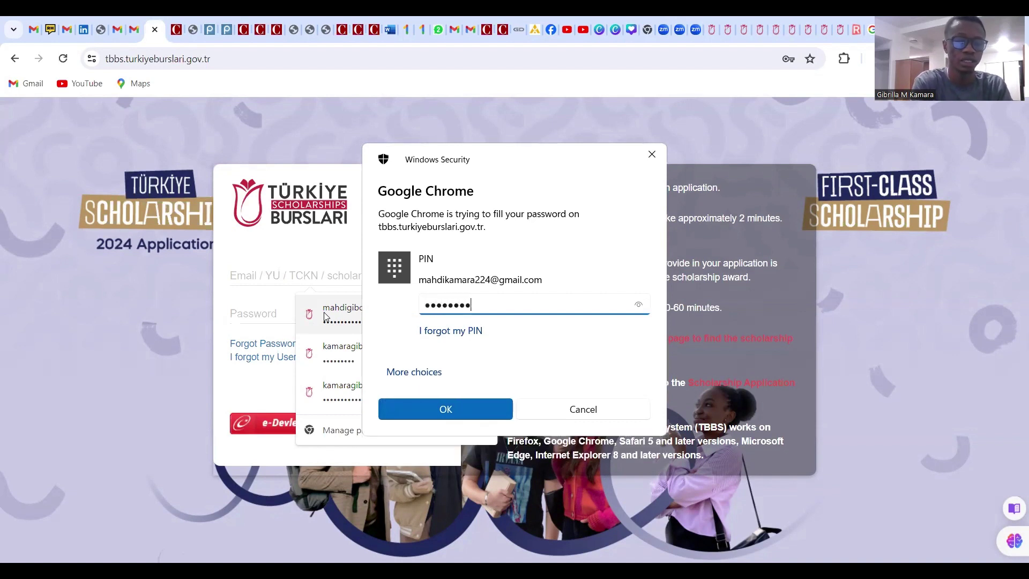
text(•••••)
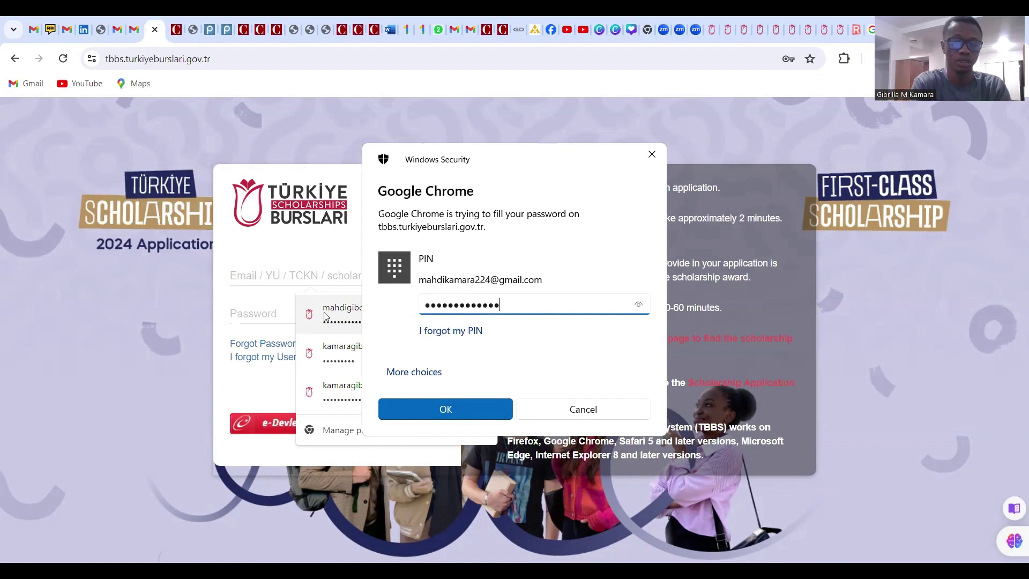
key(Return)
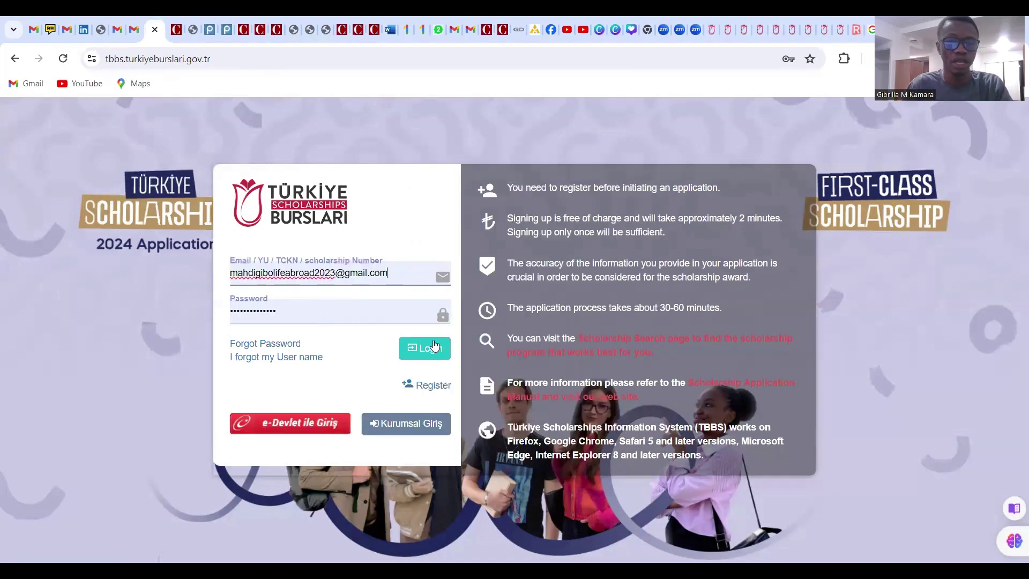
Log in to the TBBS account and look over the Personal Information summary page.
click(428, 348)
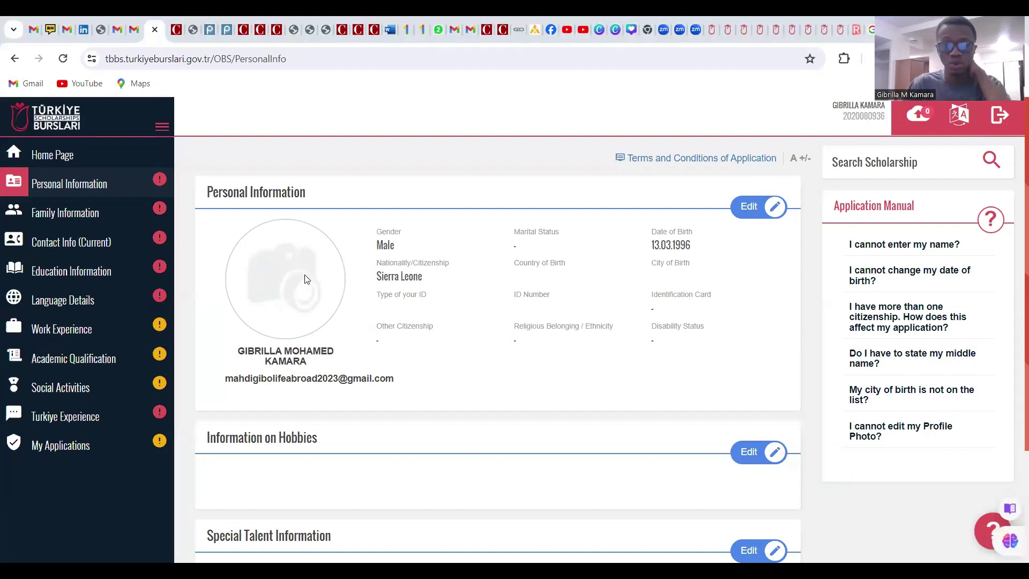
scroll(420, 301, down, 3)
scroll(589, 289, up, 3)
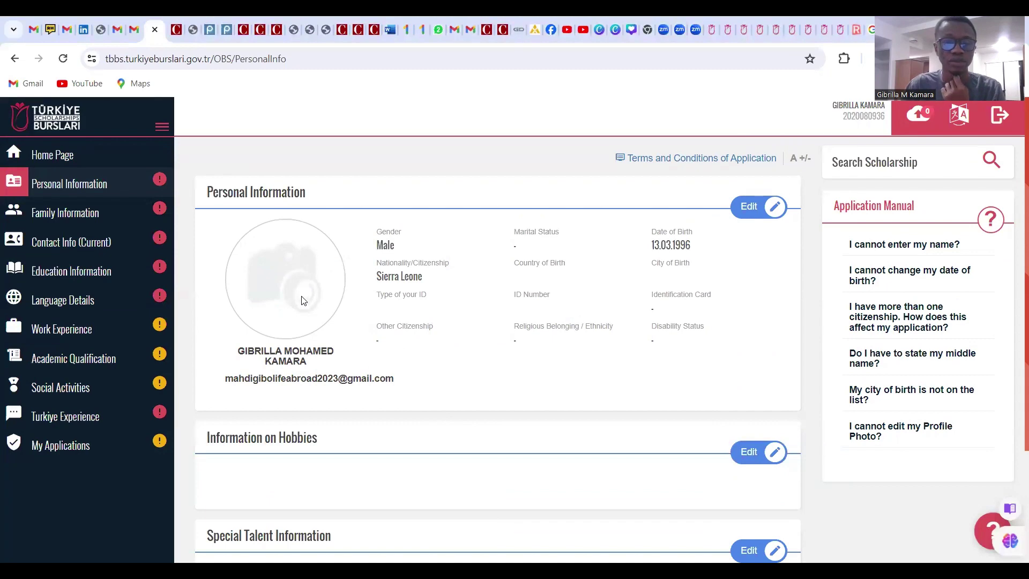
Open the Personal Information card for editing and scroll down the form.
click(748, 207)
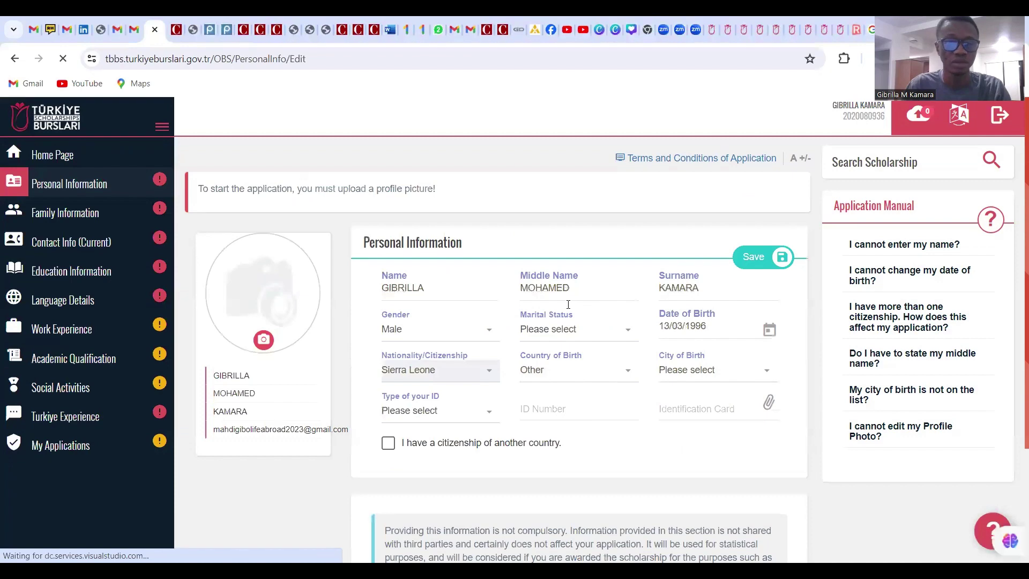
scroll(280, 236, down, 1)
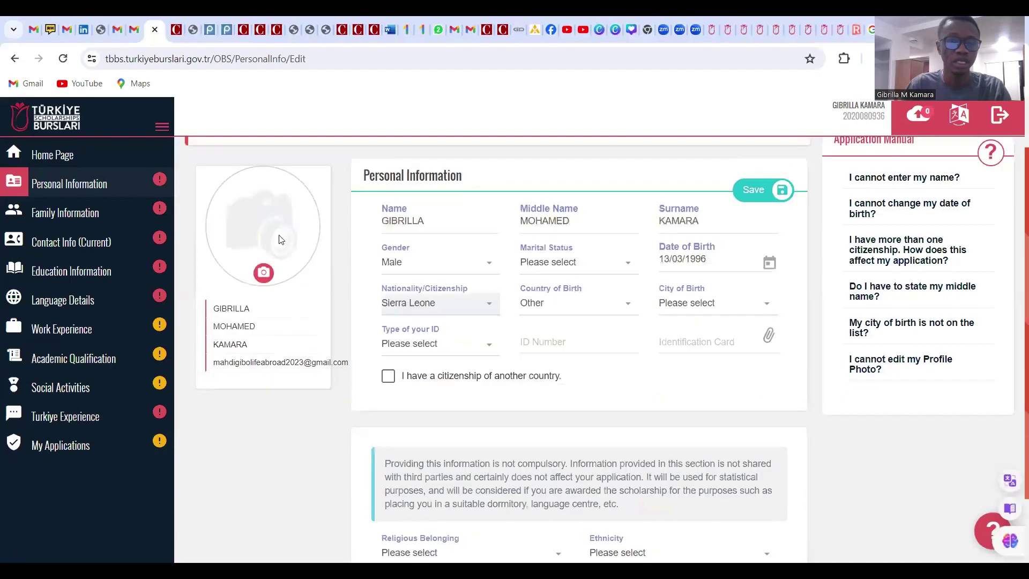
Upload PHOTO.jpg from Desktop > SCHOLARSHIPS as the profile photo, cropped to centre the face.
click(264, 274)
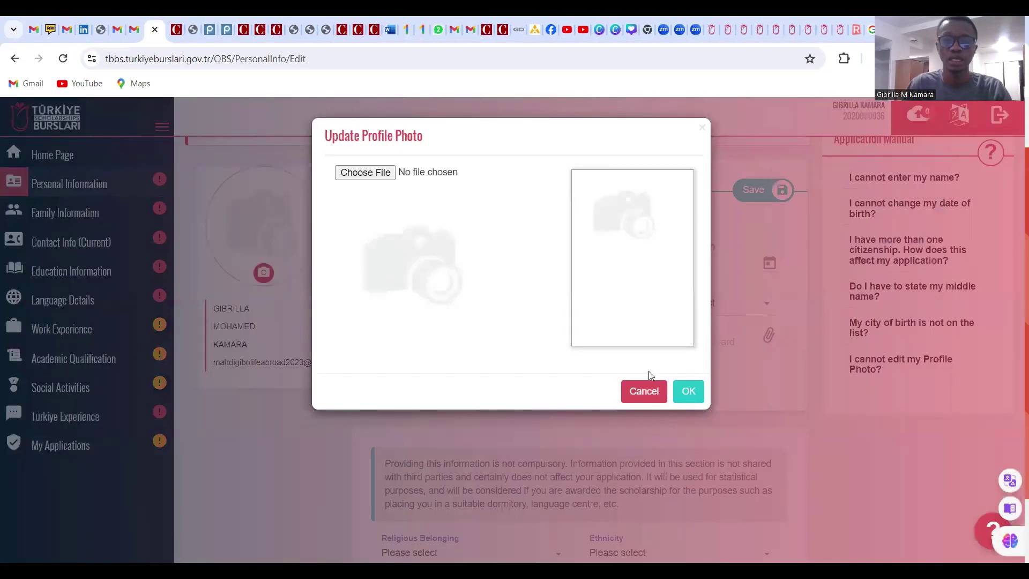
click(369, 172)
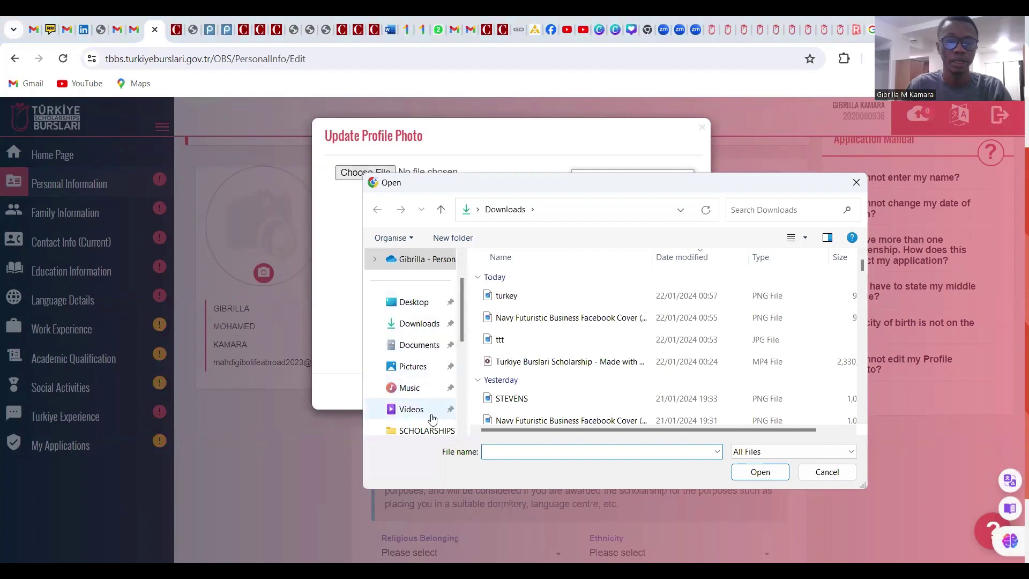
click(427, 430)
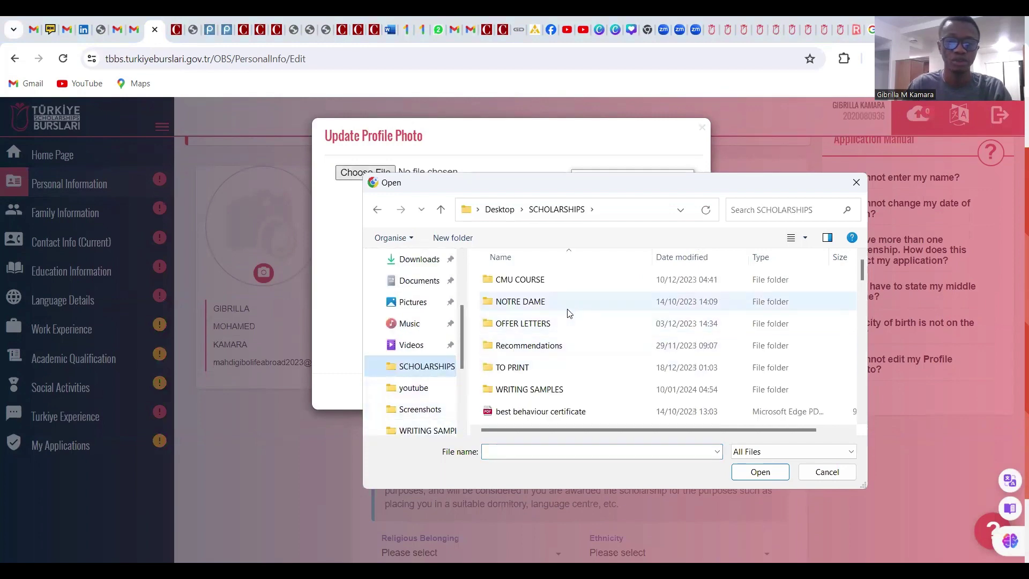
scroll(569, 322, down, 2)
scroll(563, 354, down, 2)
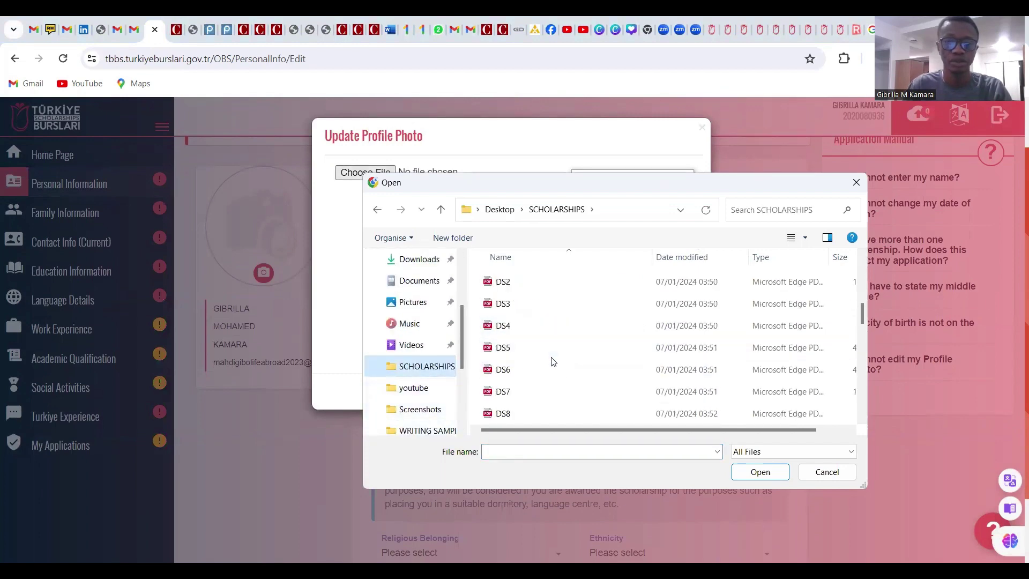
scroll(552, 370, down, 5)
click(548, 394)
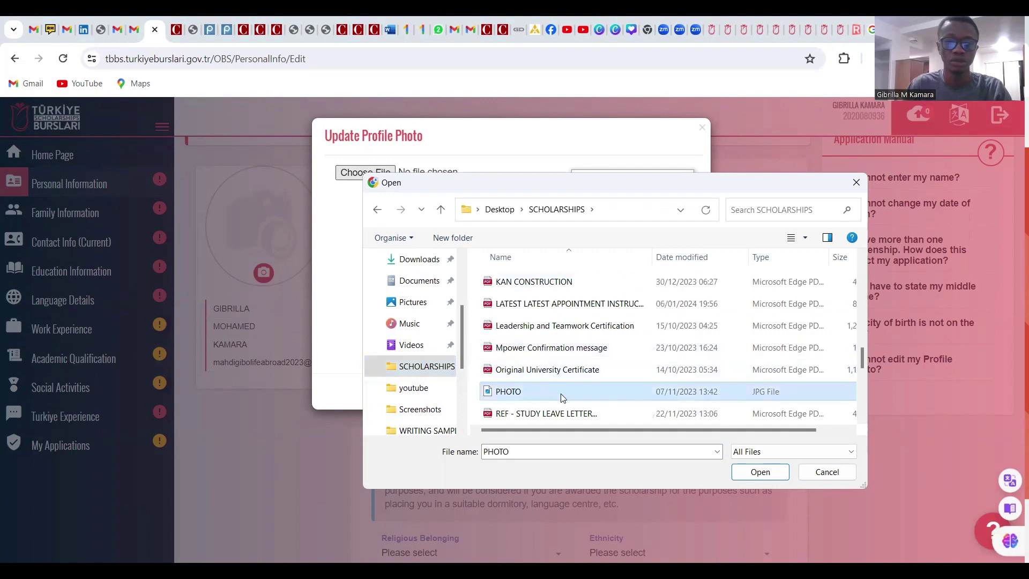
click(760, 474)
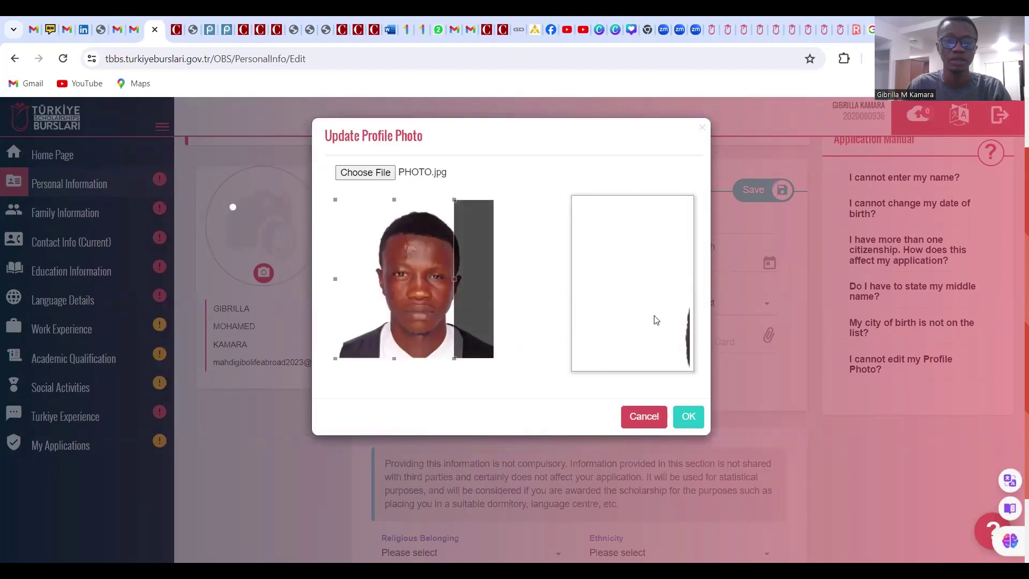
drag(408, 295, 445, 298)
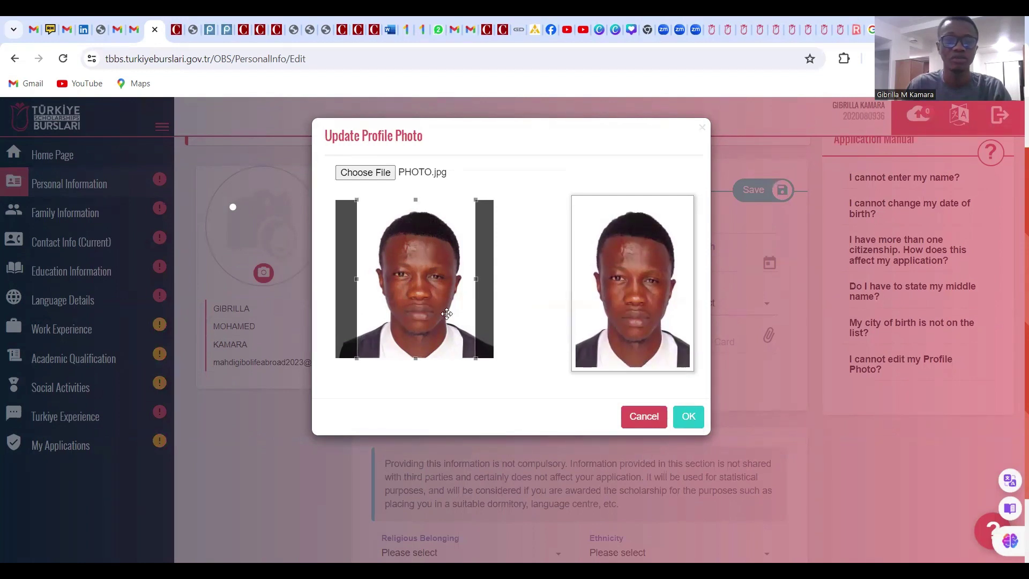
drag(452, 313, 459, 312)
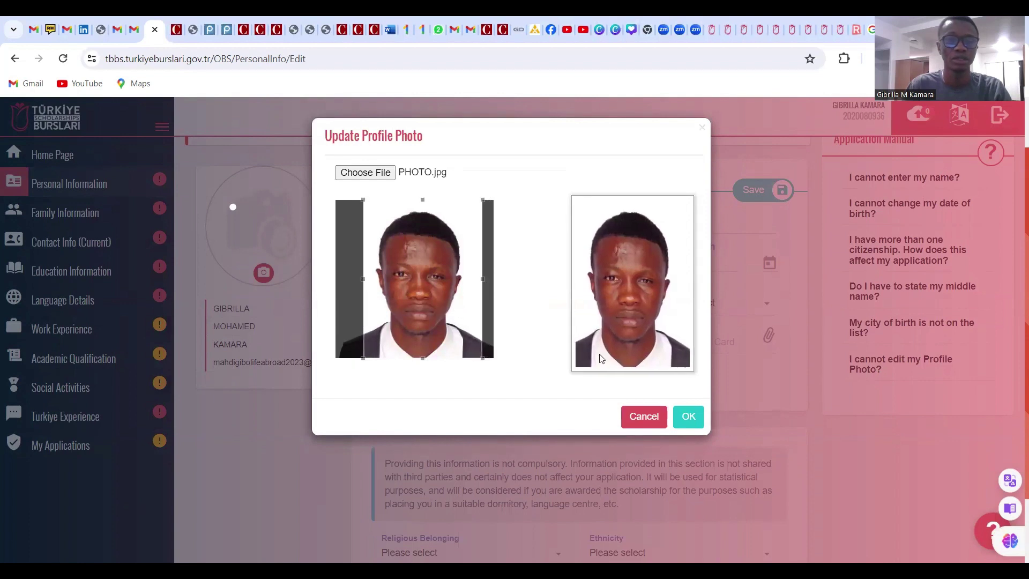
click(691, 417)
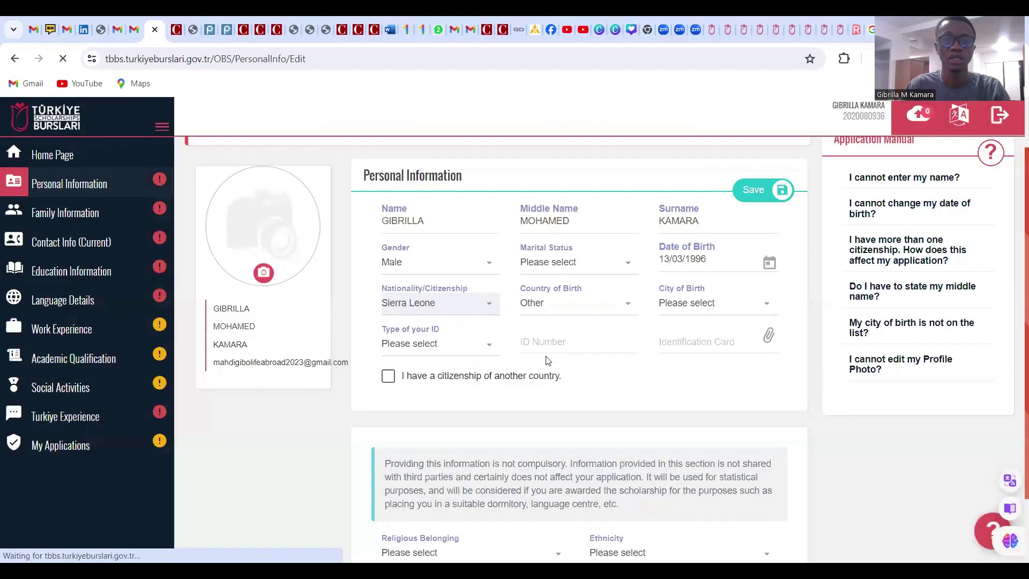
Set the ID type to Passport, enter the passport number, and set Type of Passport to General.
scroll(463, 379, down, 1)
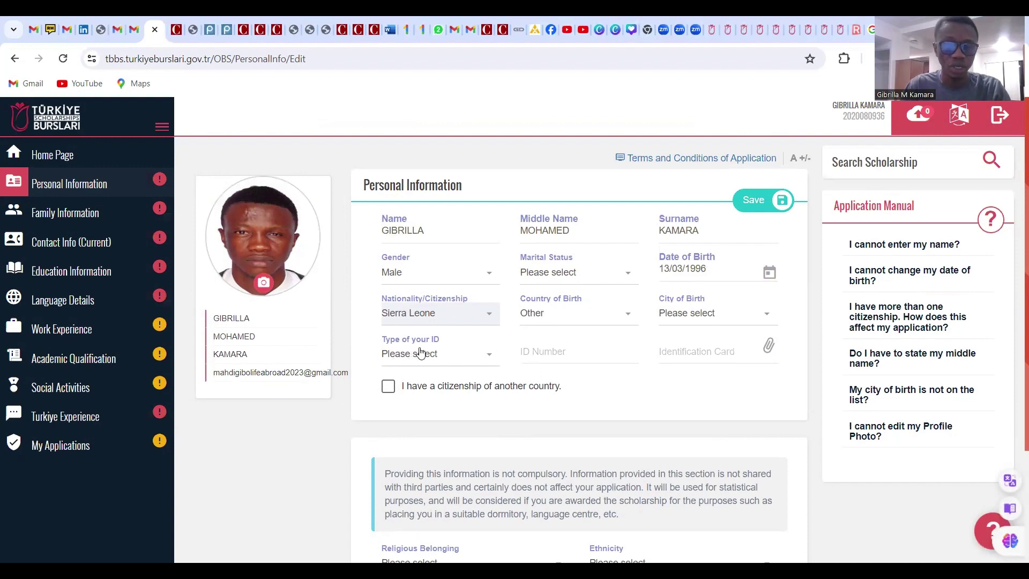
click(453, 357)
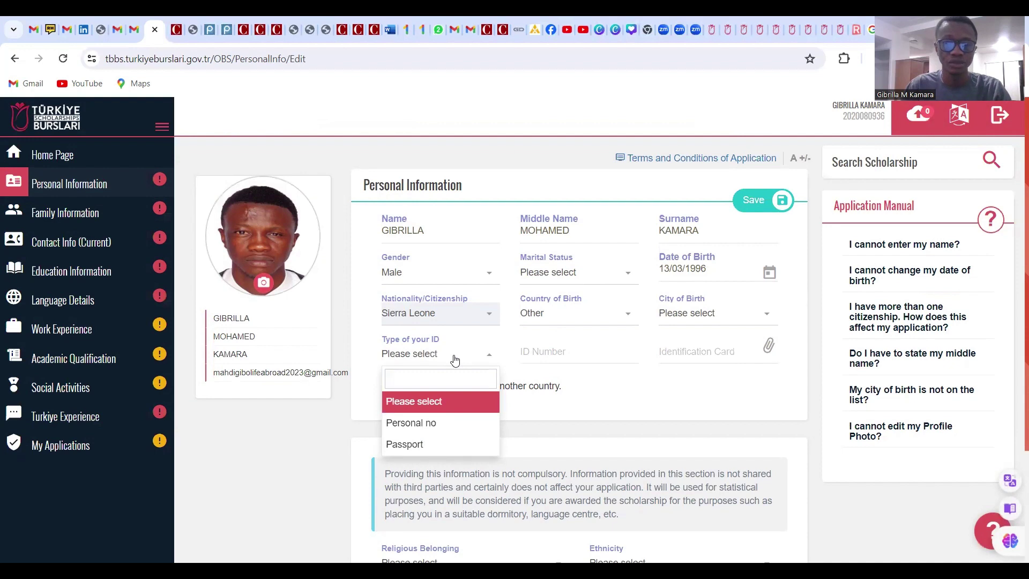
click(437, 445)
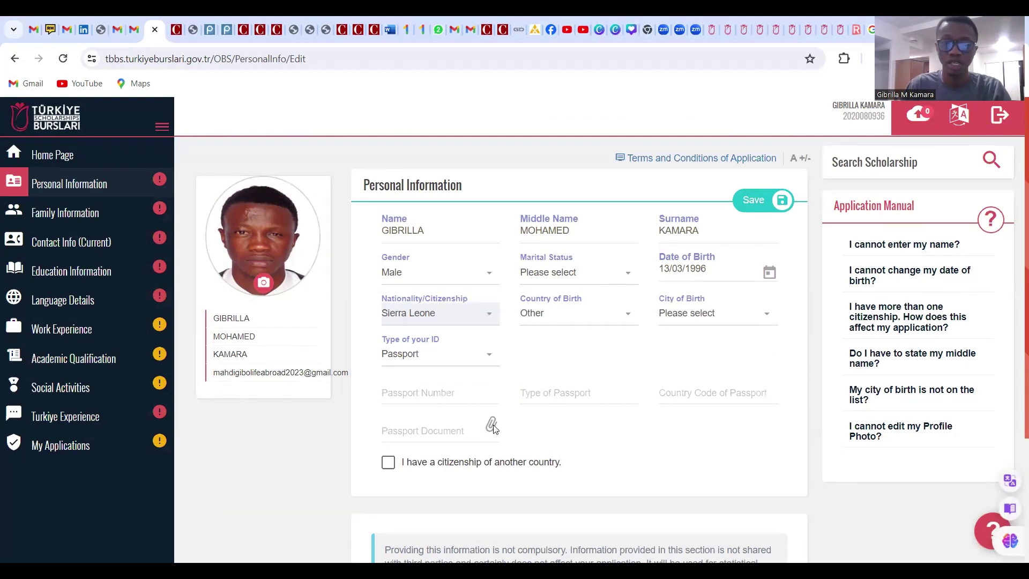
click(432, 397)
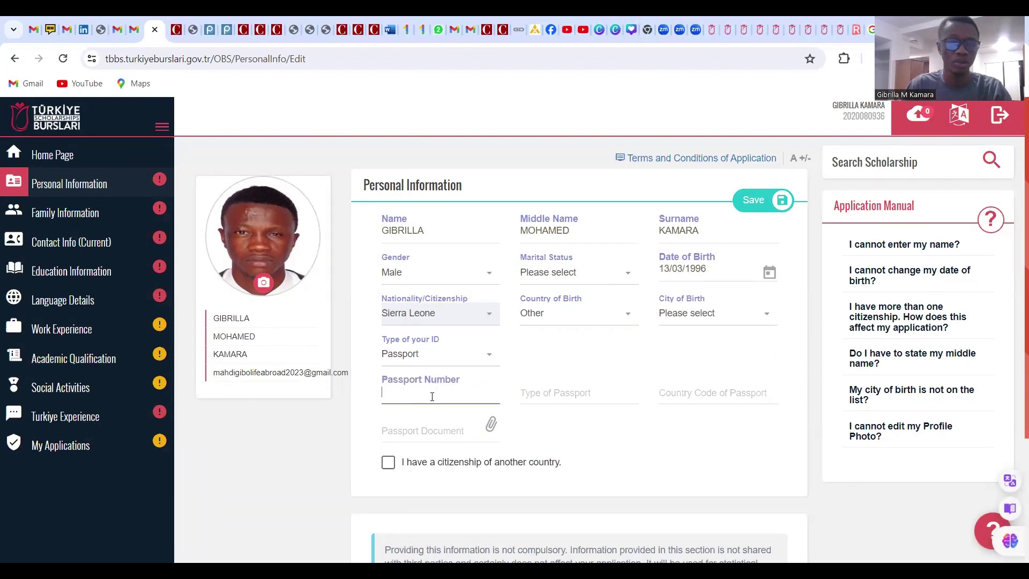
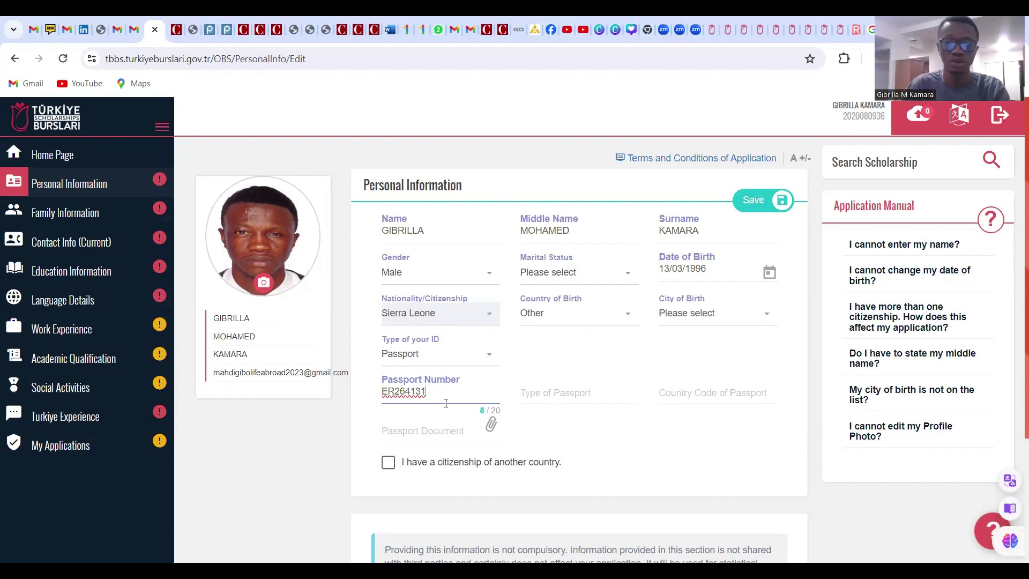
click(559, 396)
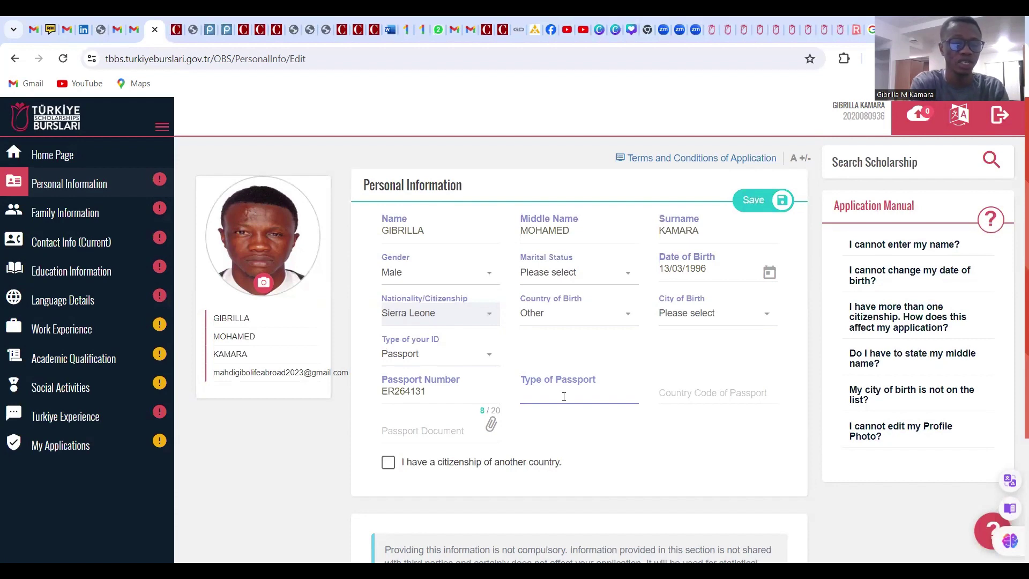
text(Gen)
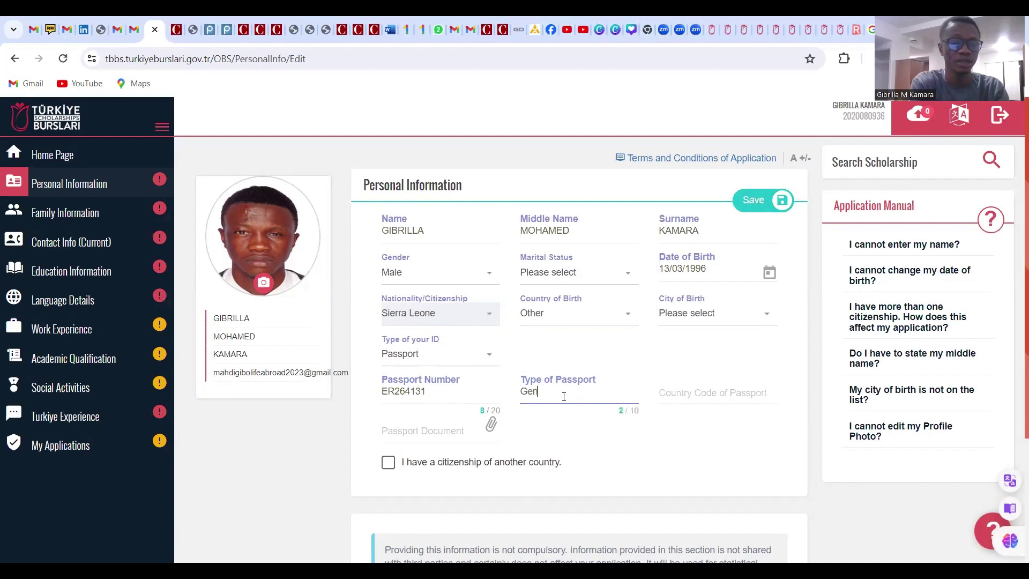
text(eral)
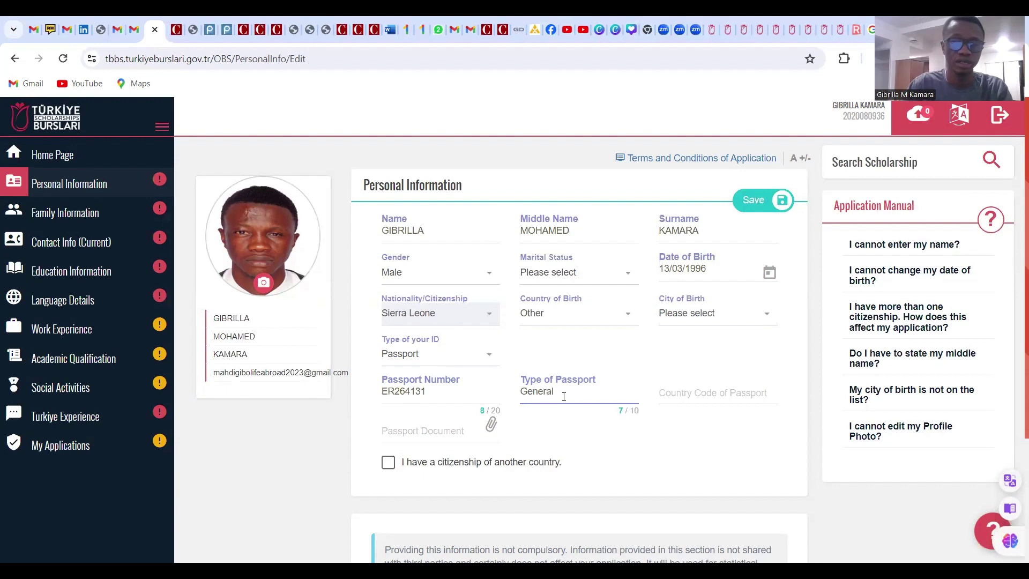
click(694, 400)
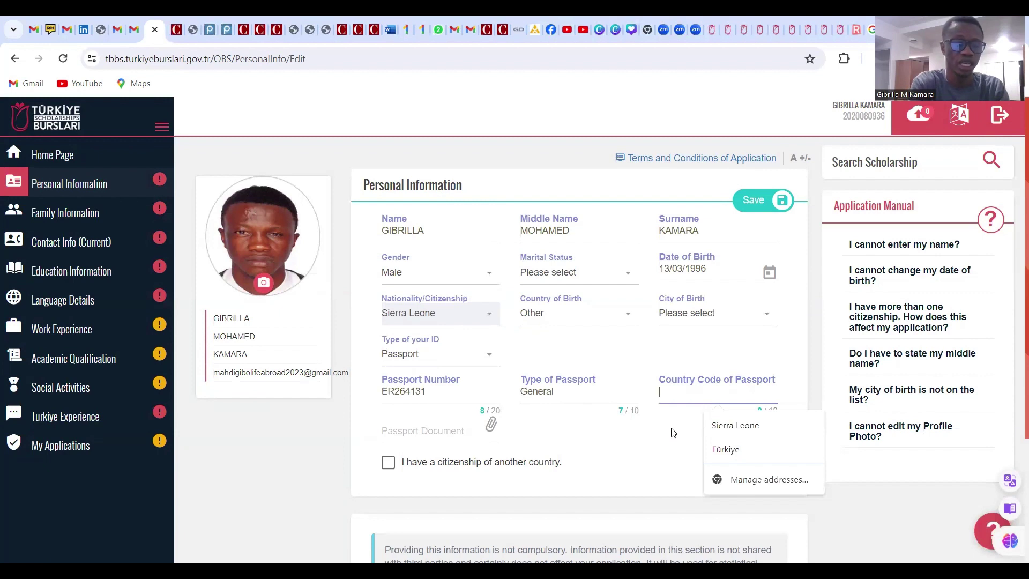
Enter passport country code SLE, attach the PASSPORT PDF, and tick another-country citizenship.
text(SLE)
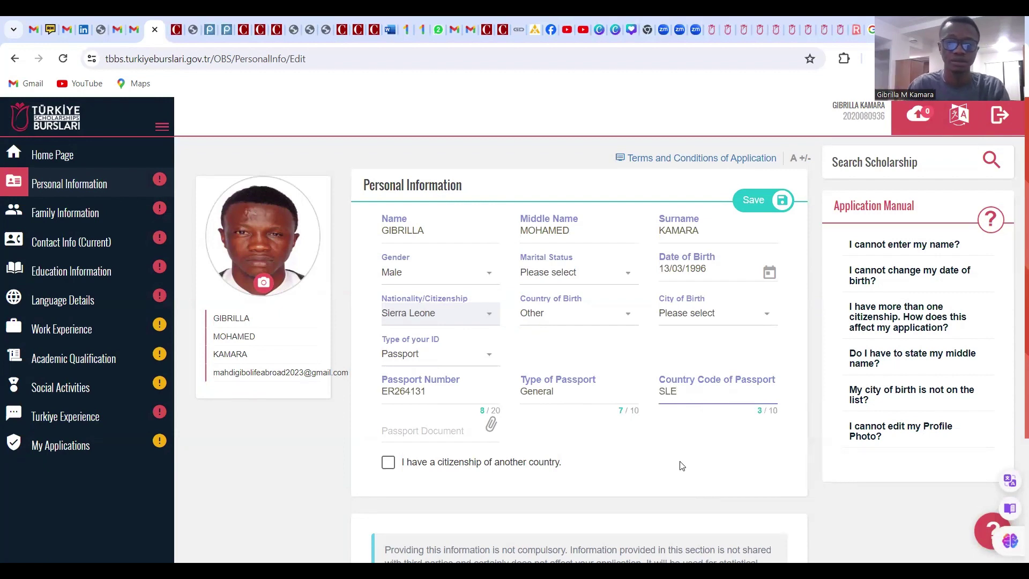
click(682, 465)
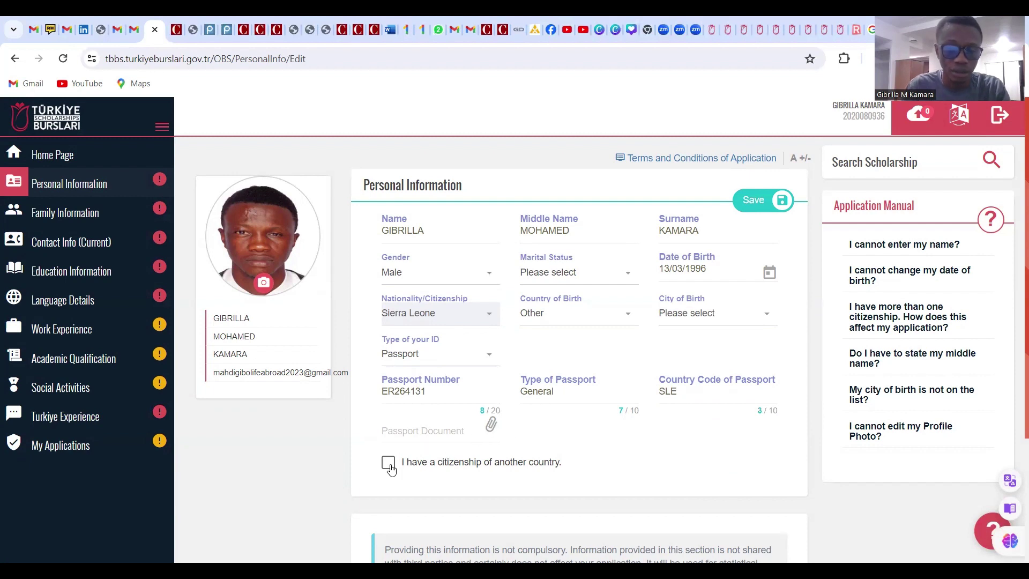
click(444, 428)
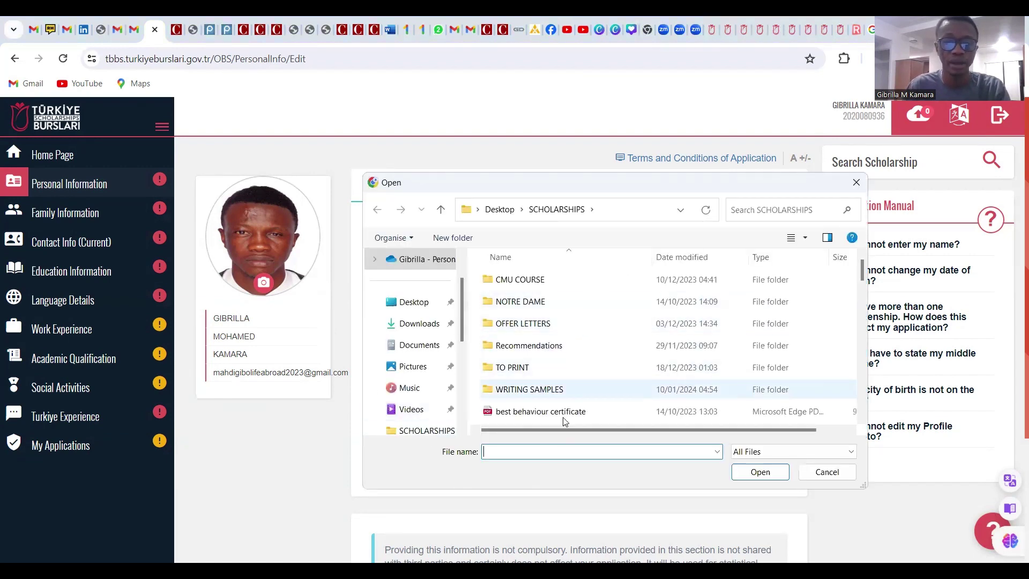
scroll(550, 395, down, 1)
scroll(552, 386, down, 6)
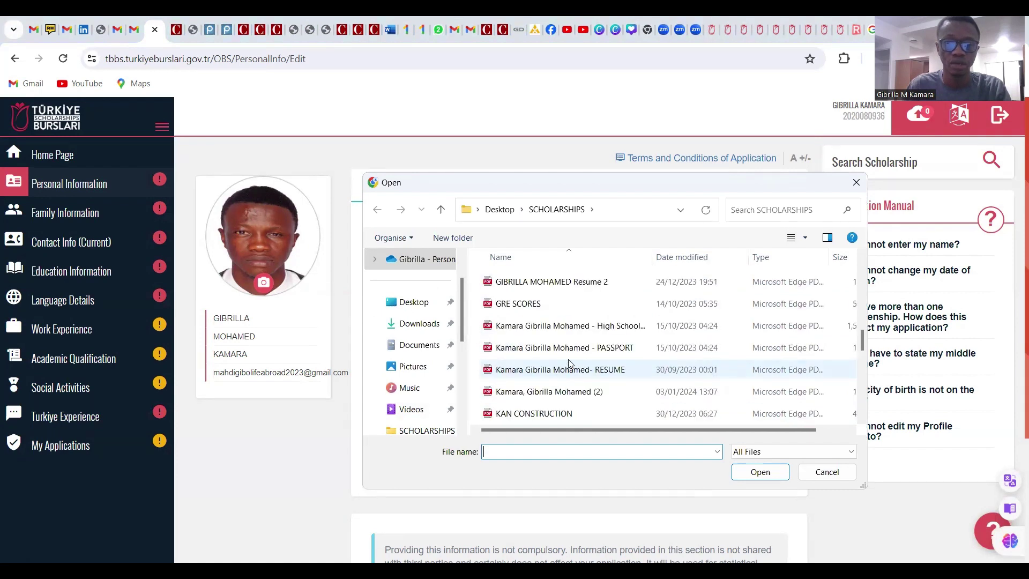
click(567, 348)
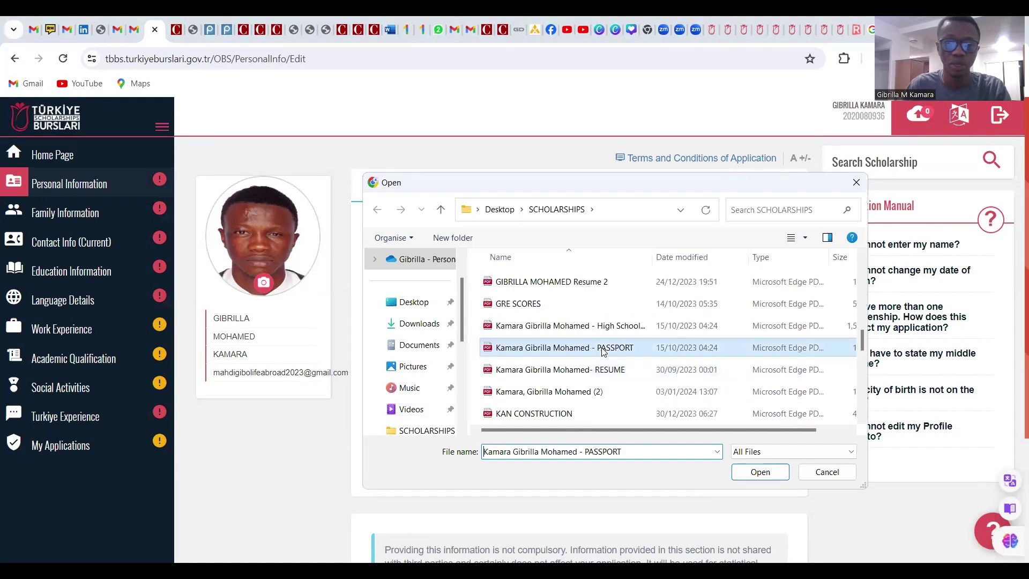
click(763, 476)
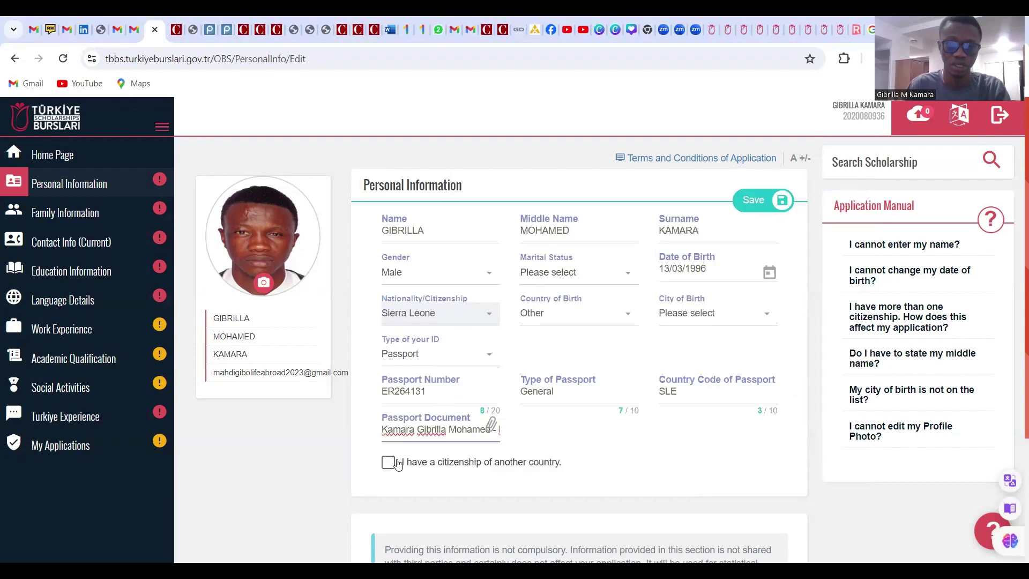
click(388, 462)
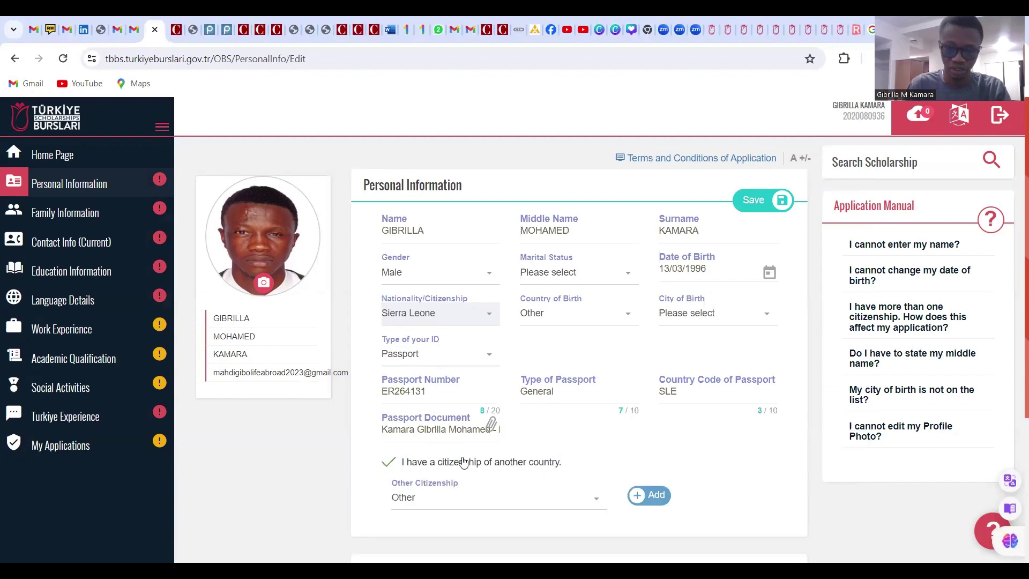
Untick the other-country citizenship option and bring up the Religious Belonging choices.
click(389, 462)
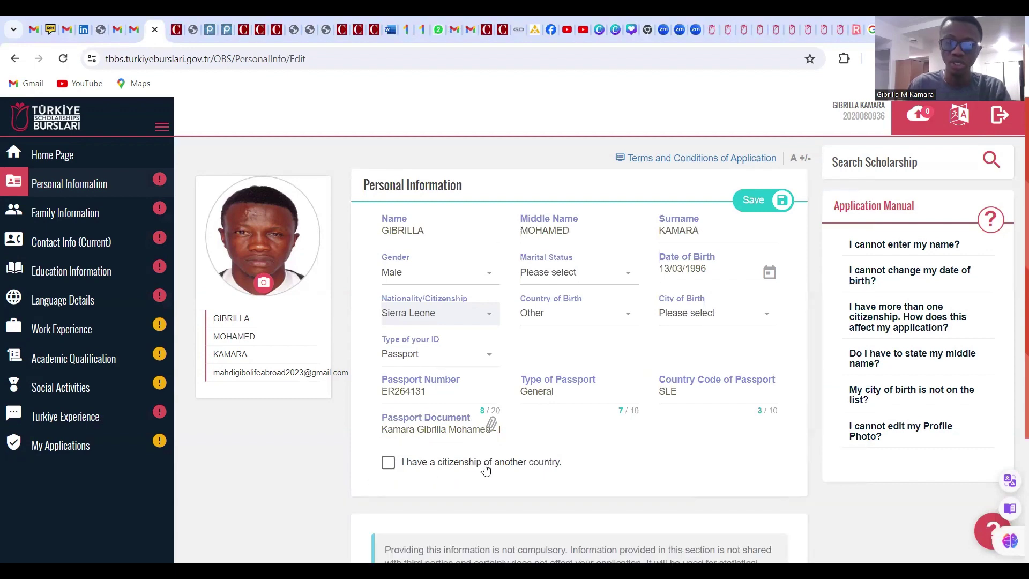
scroll(523, 460, down, 3)
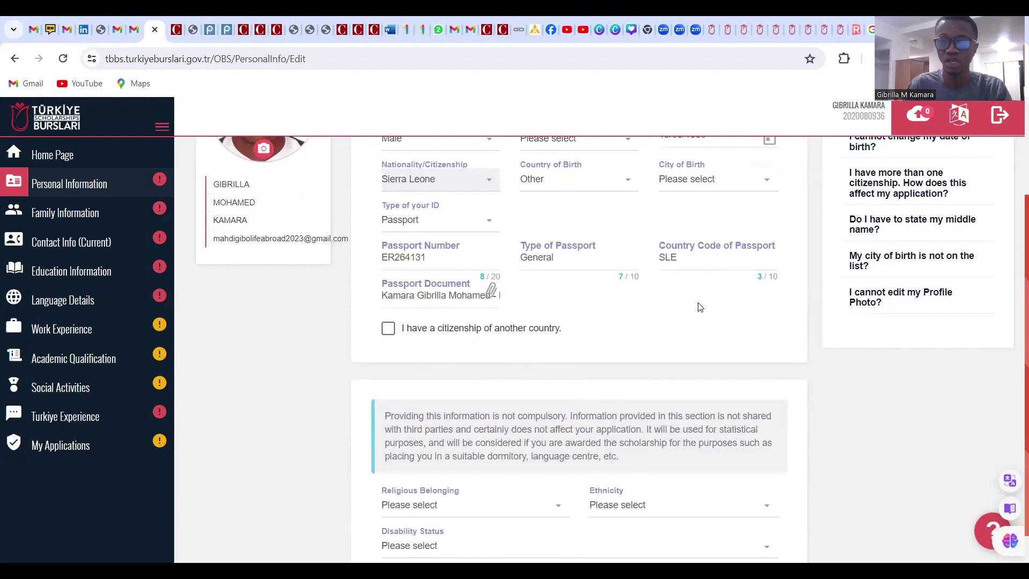
scroll(658, 355, down, 1)
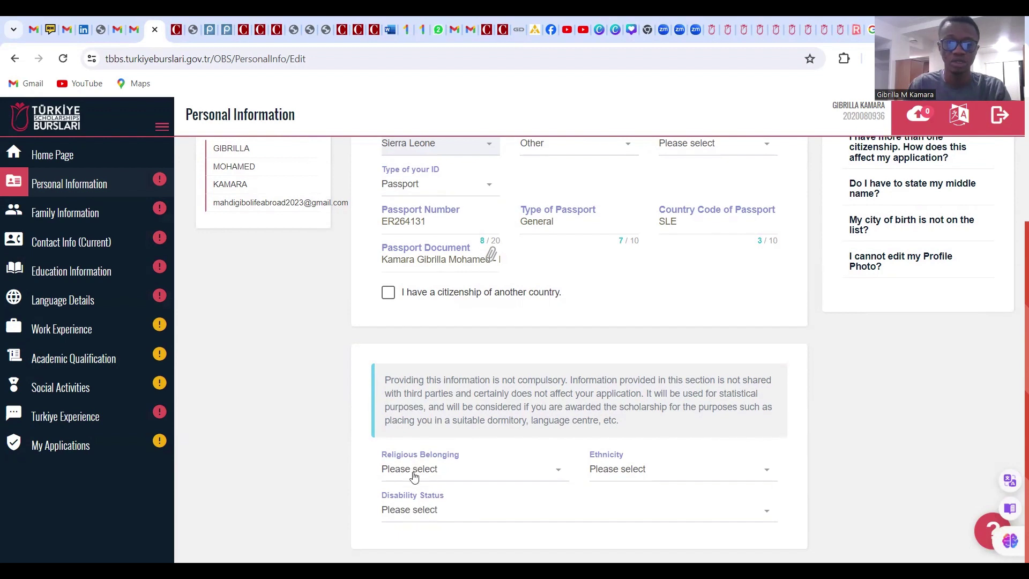
click(438, 477)
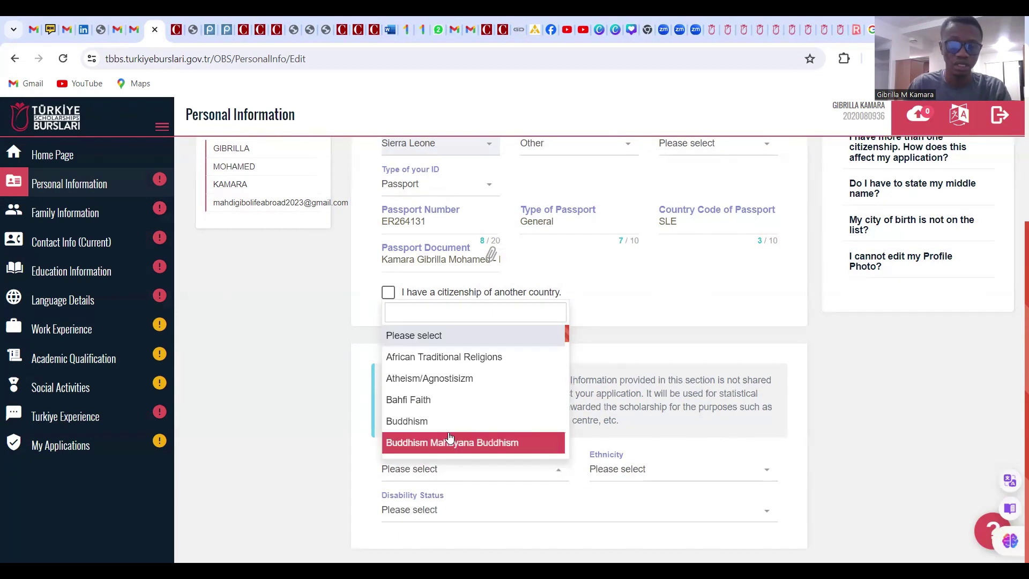
Choose Islam for Religious Belonging and 'I dont have any disability.' for Disability Status.
scroll(450, 441, down, 1)
scroll(450, 438, down, 1)
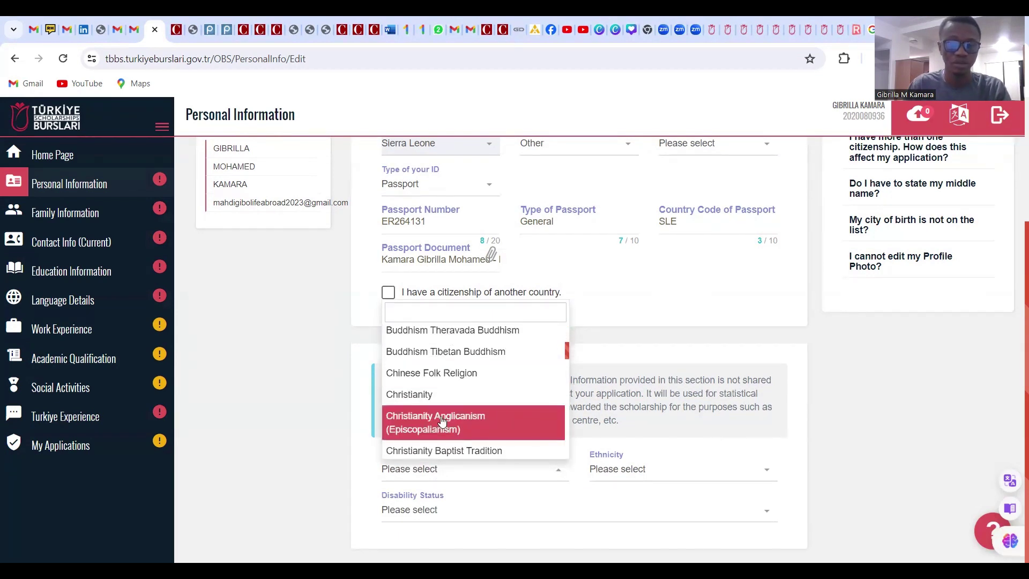
scroll(450, 403, down, 1)
scroll(452, 412, down, 2)
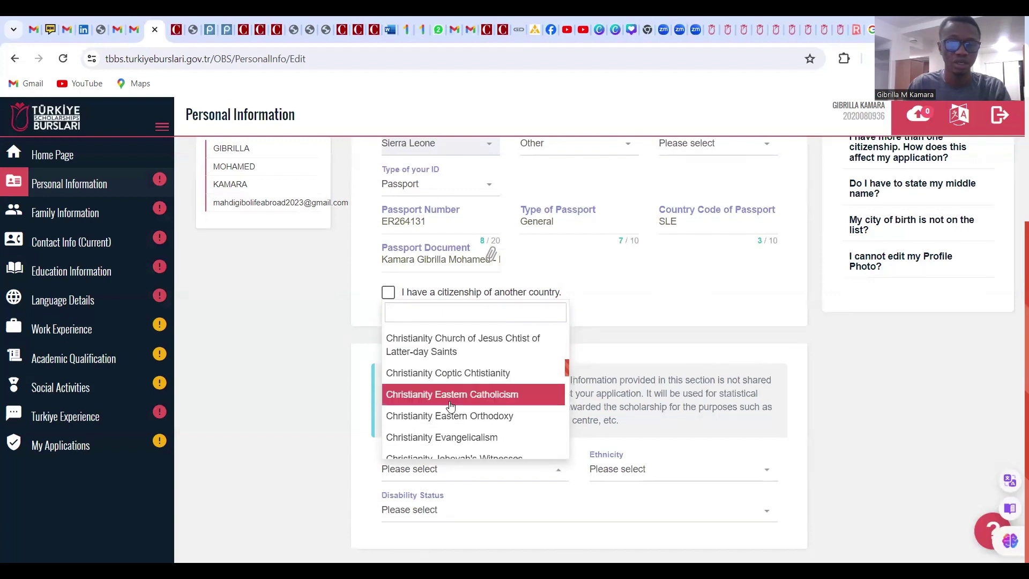
scroll(455, 430, down, 2)
scroll(455, 430, down, 4)
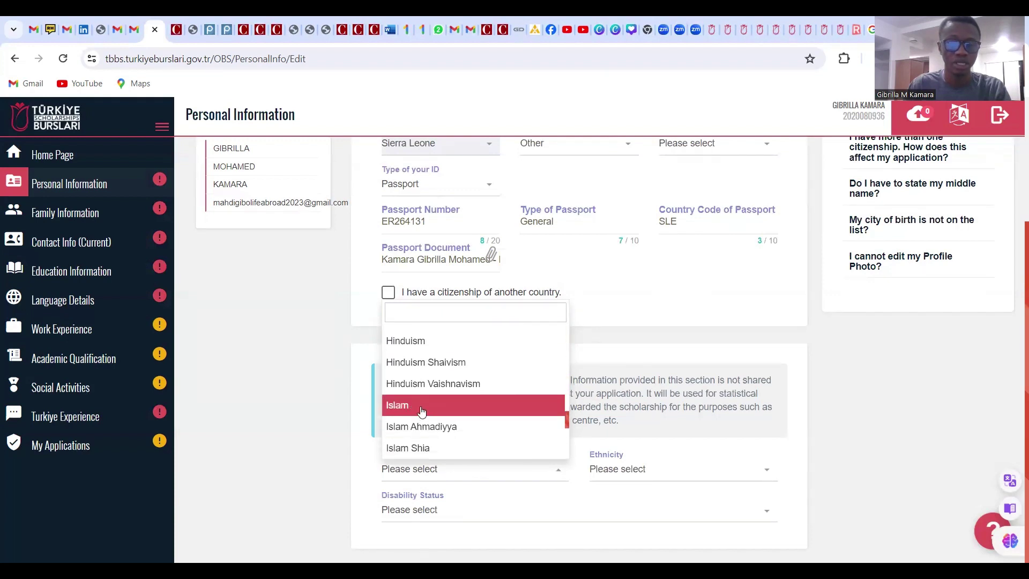
click(421, 410)
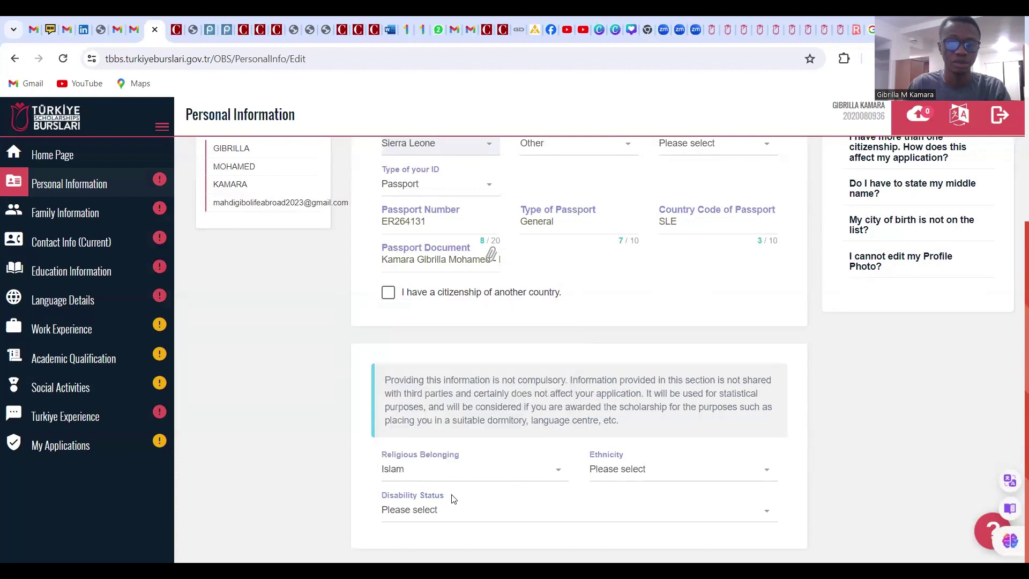
click(570, 489)
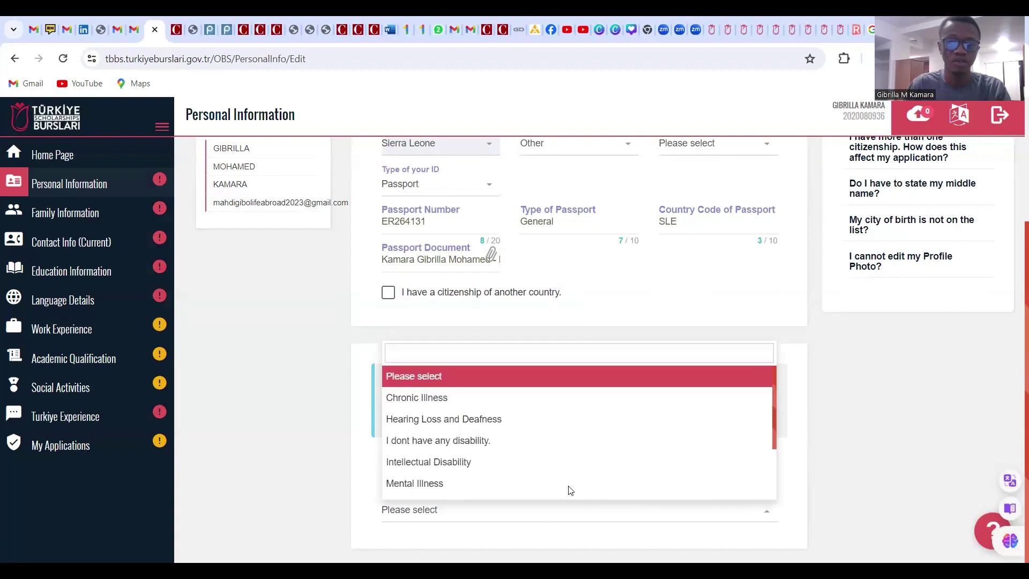
click(457, 451)
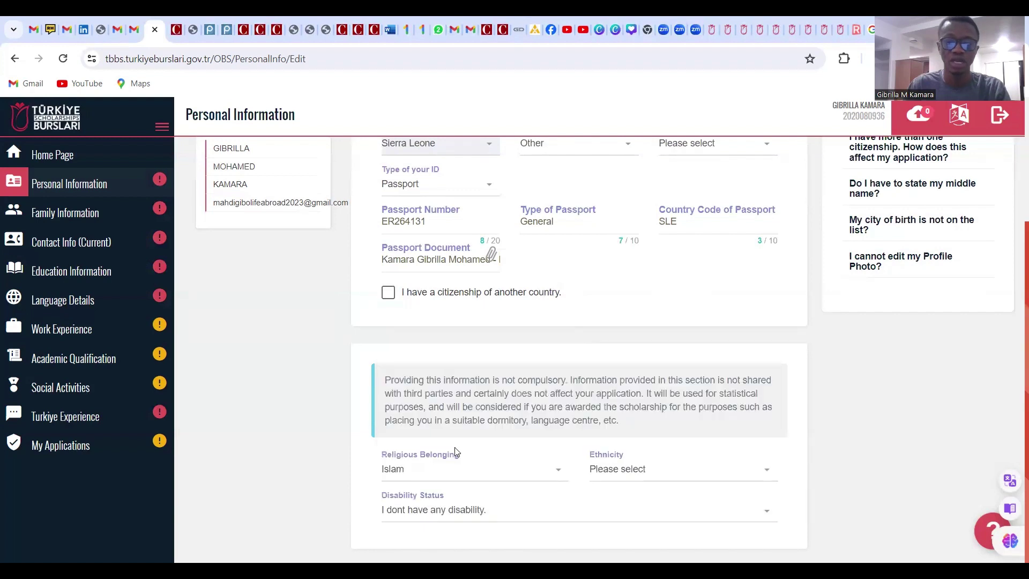
click(614, 475)
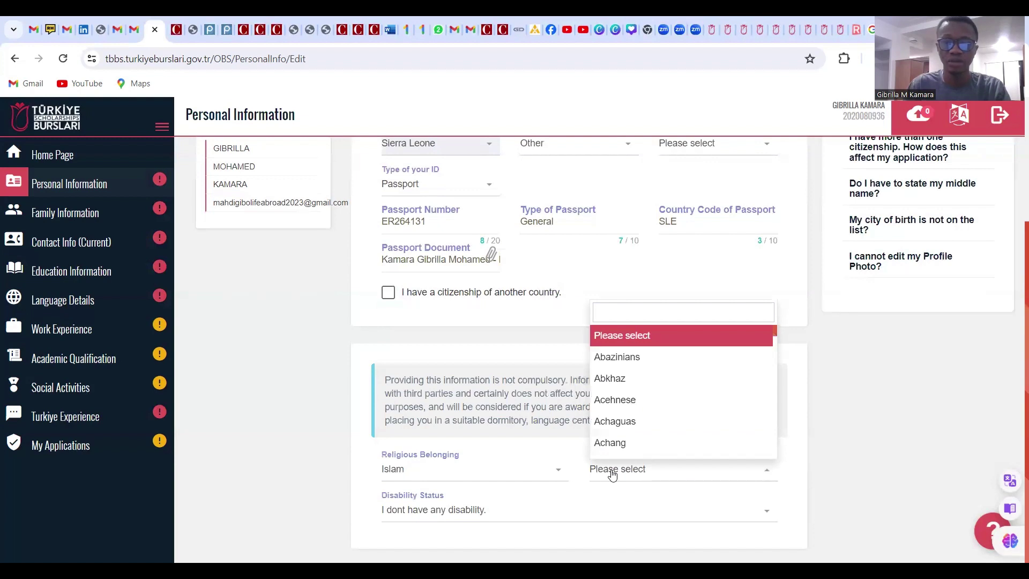
key(Down)
key(Down)
key(Down)
key(Down)
key(Down)
key(Down)
key(Down)
key(Down)
key(Down)
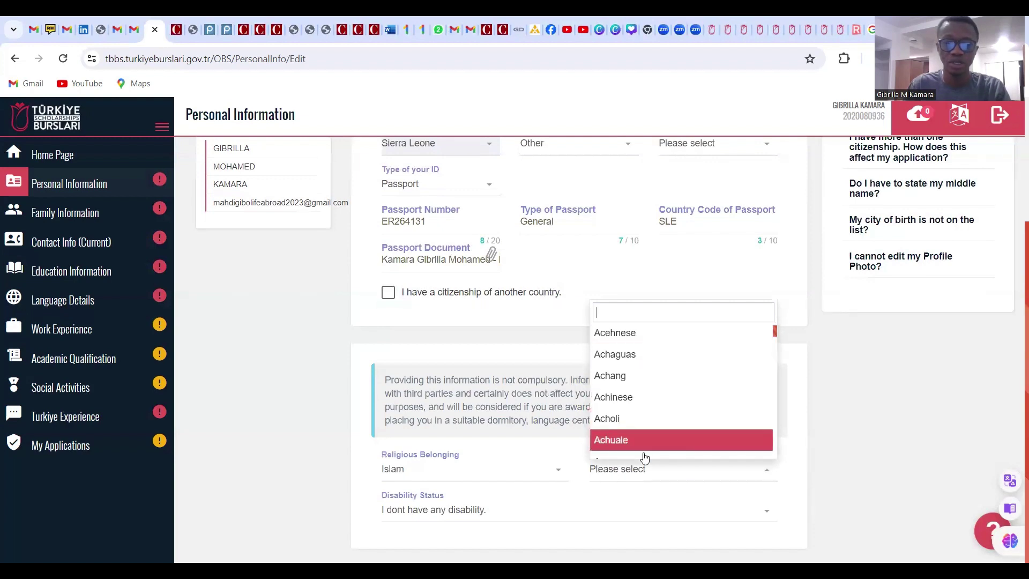
click(868, 449)
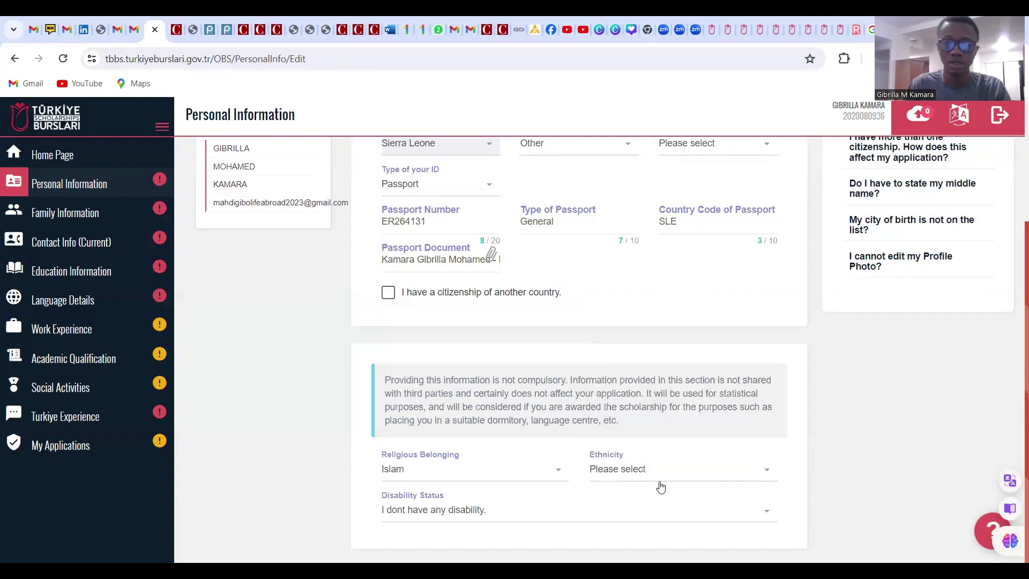
click(645, 477)
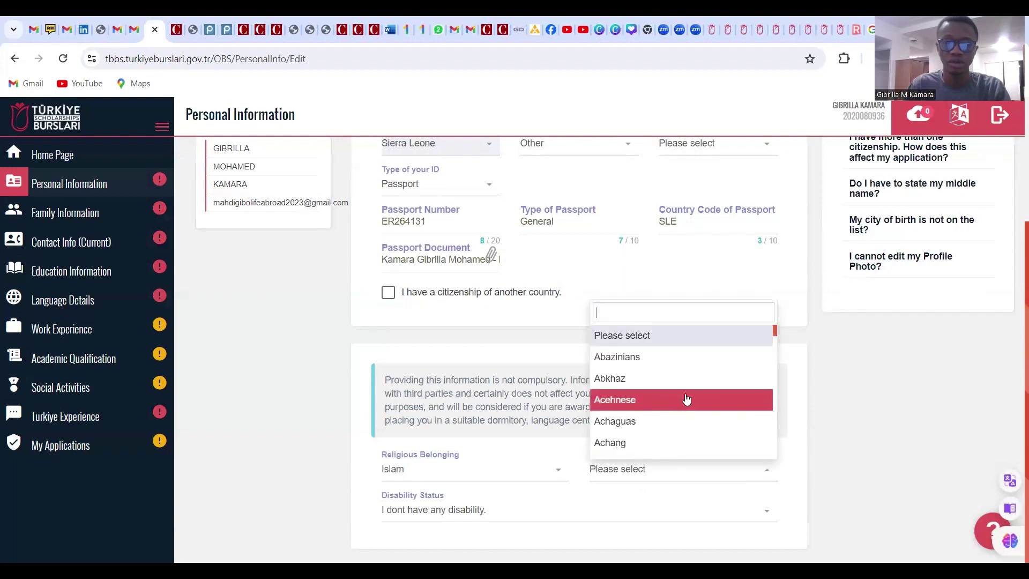
scroll(681, 402, down, 1)
scroll(681, 402, down, 5)
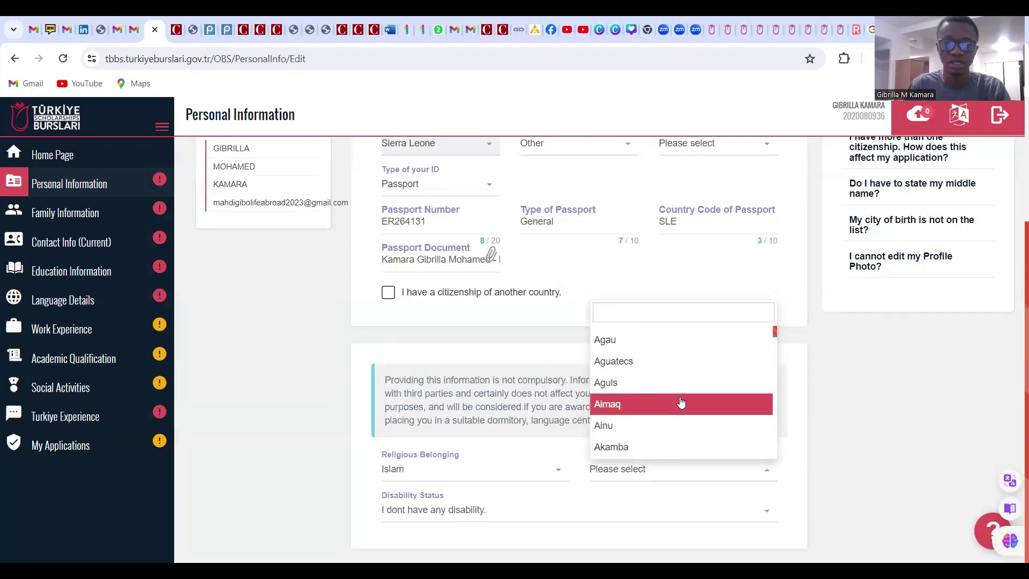
scroll(681, 402, down, 5)
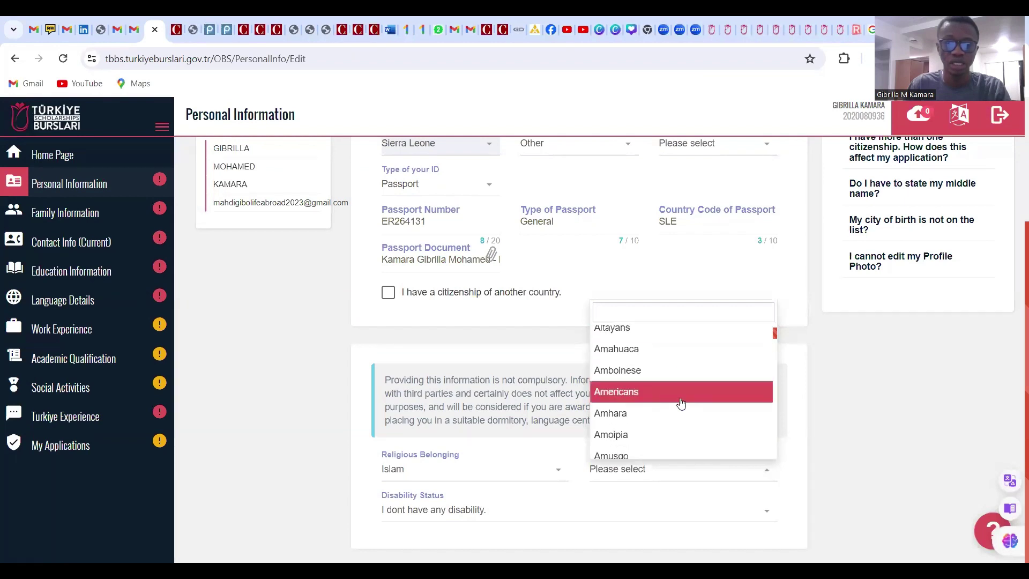
scroll(680, 403, up, 4)
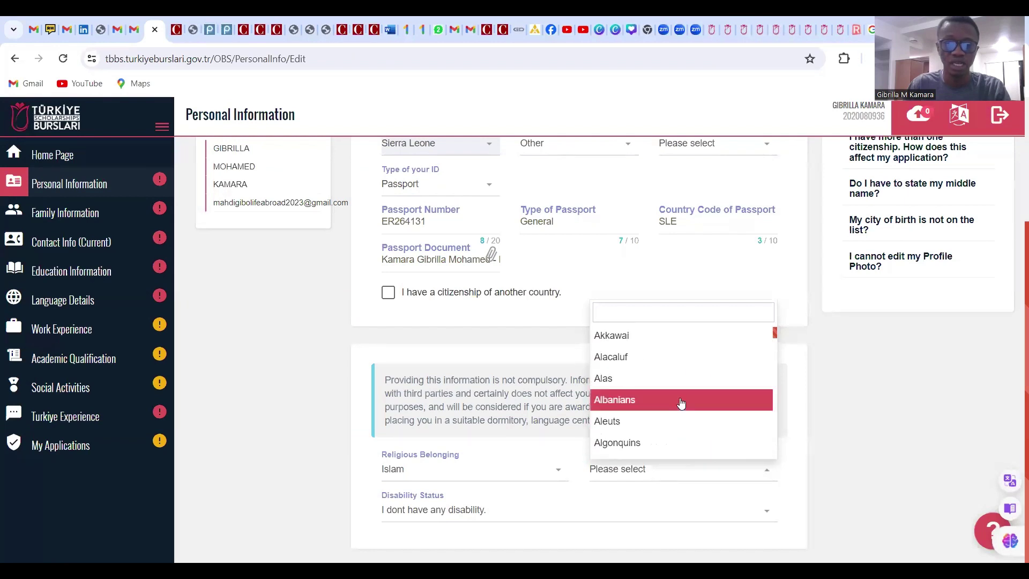
text(AF)
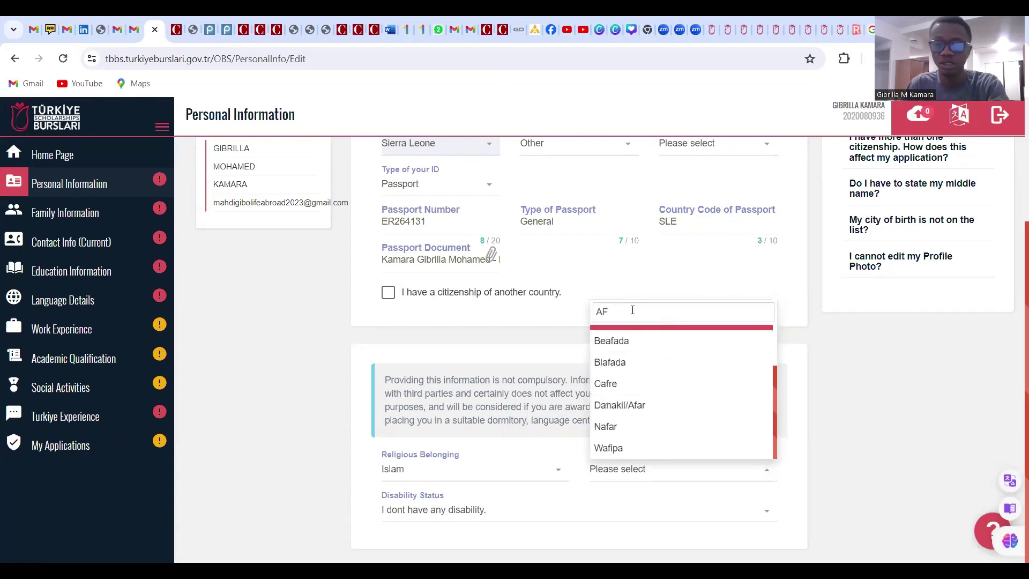
key(BackSpace)
key(BackSpace)
scroll(651, 407, down, 5)
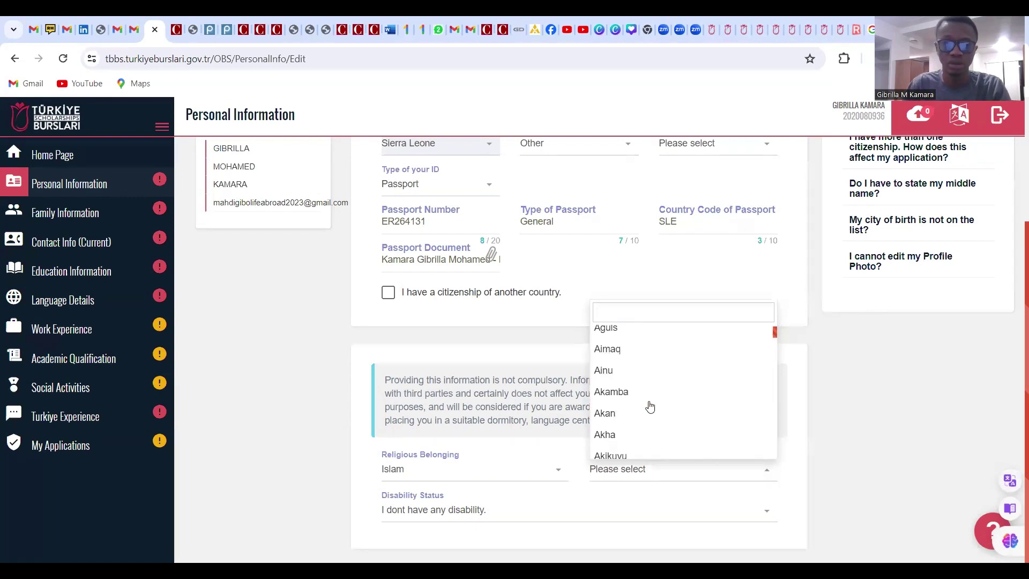
scroll(650, 407, down, 8)
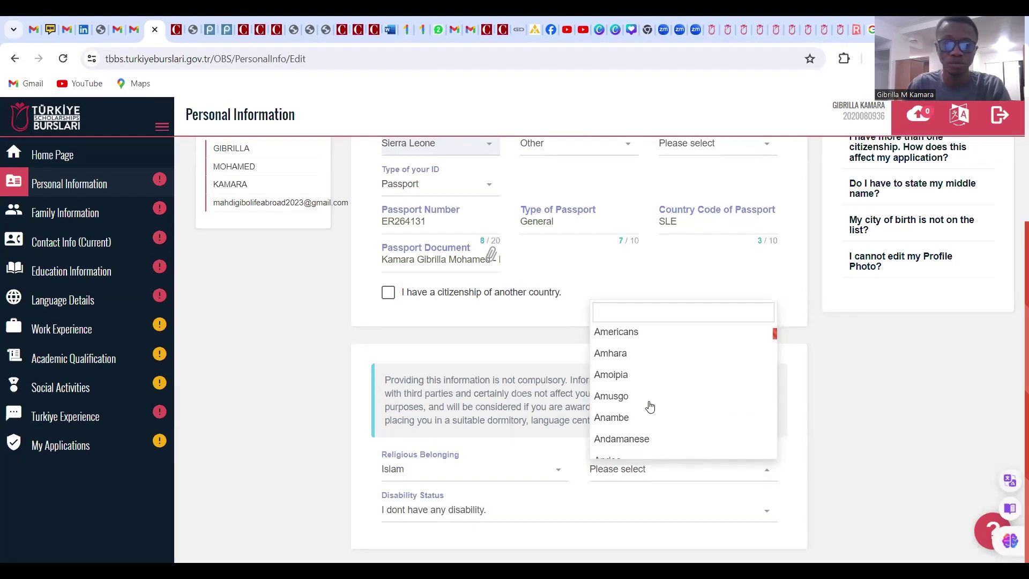
scroll(650, 407, down, 10)
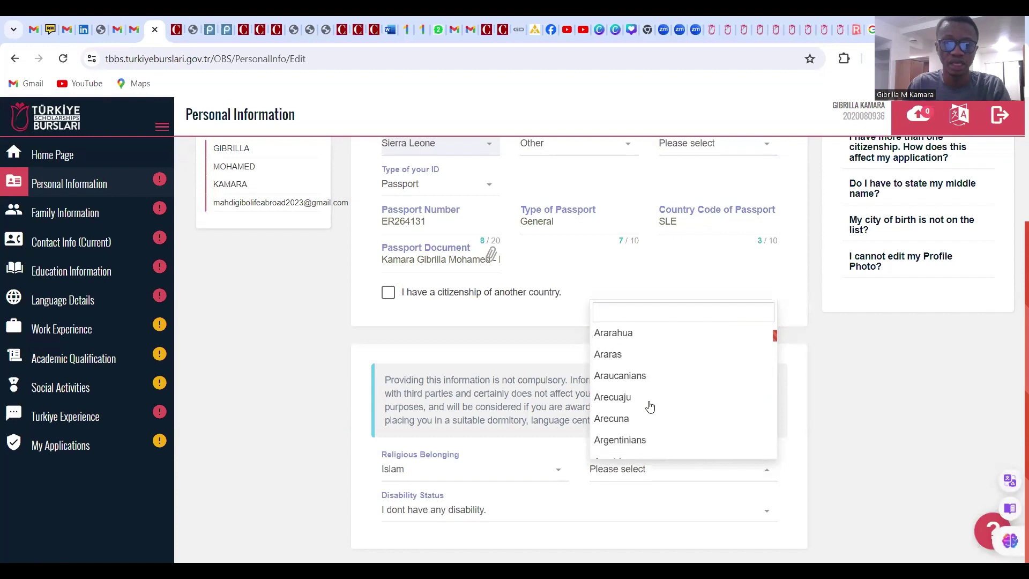
scroll(650, 407, down, 8)
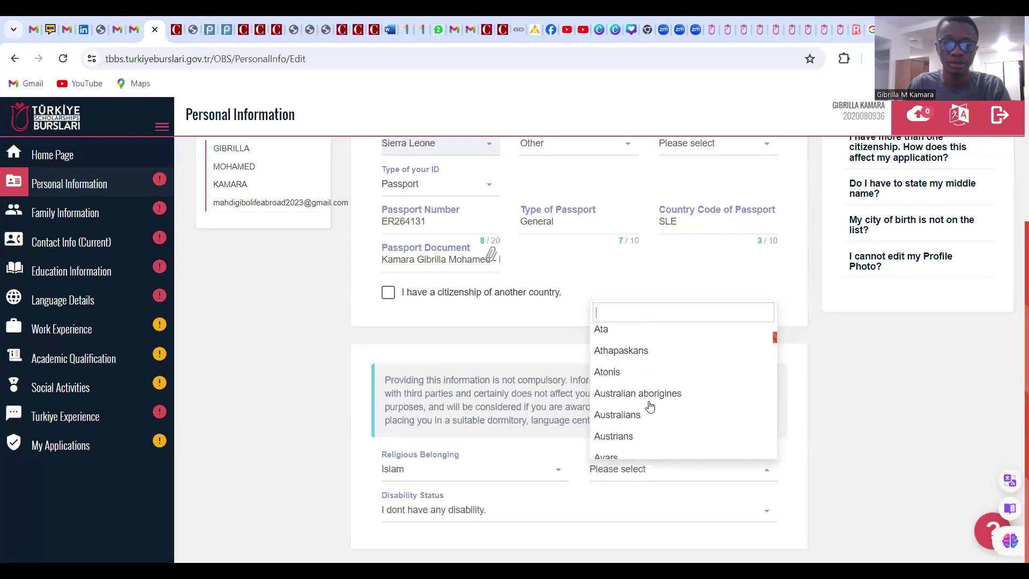
scroll(650, 406, down, 10)
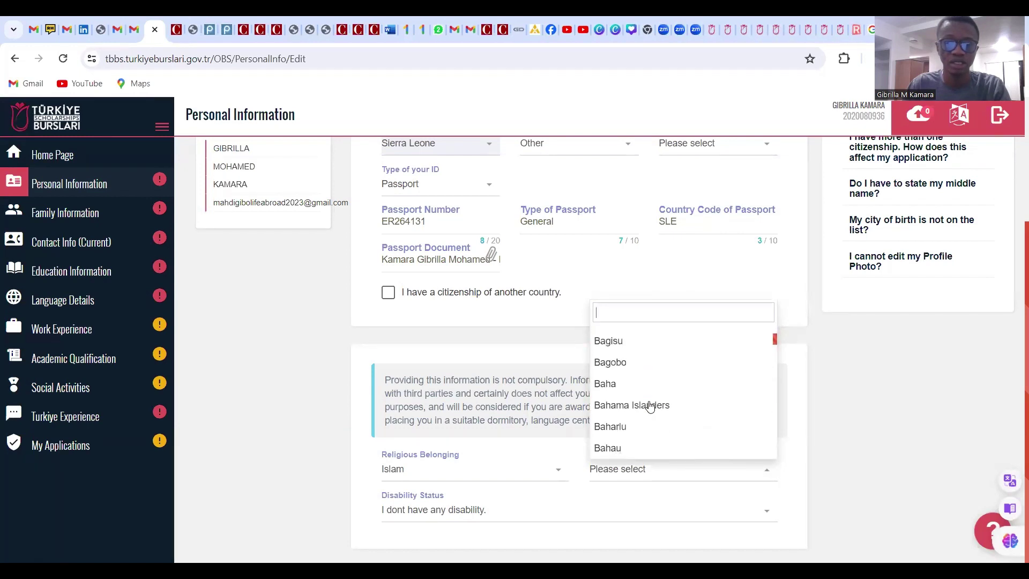
scroll(650, 407, down, 10)
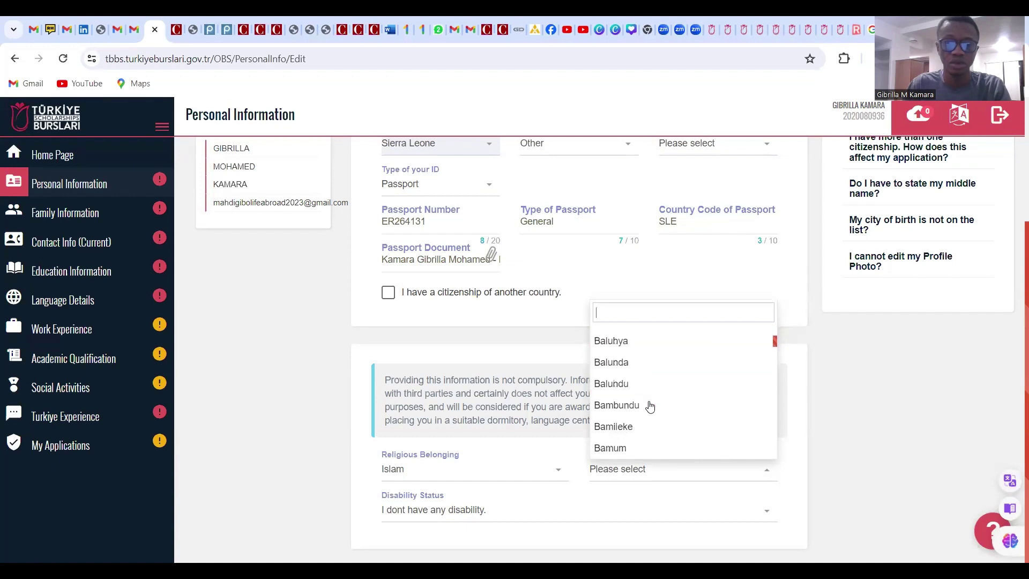
scroll(650, 407, down, 10)
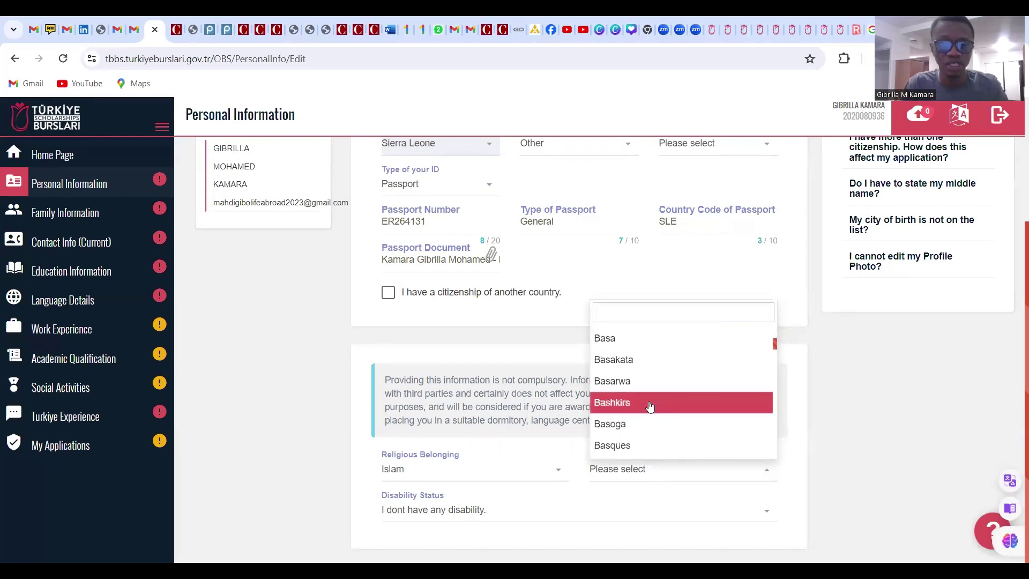
click(549, 457)
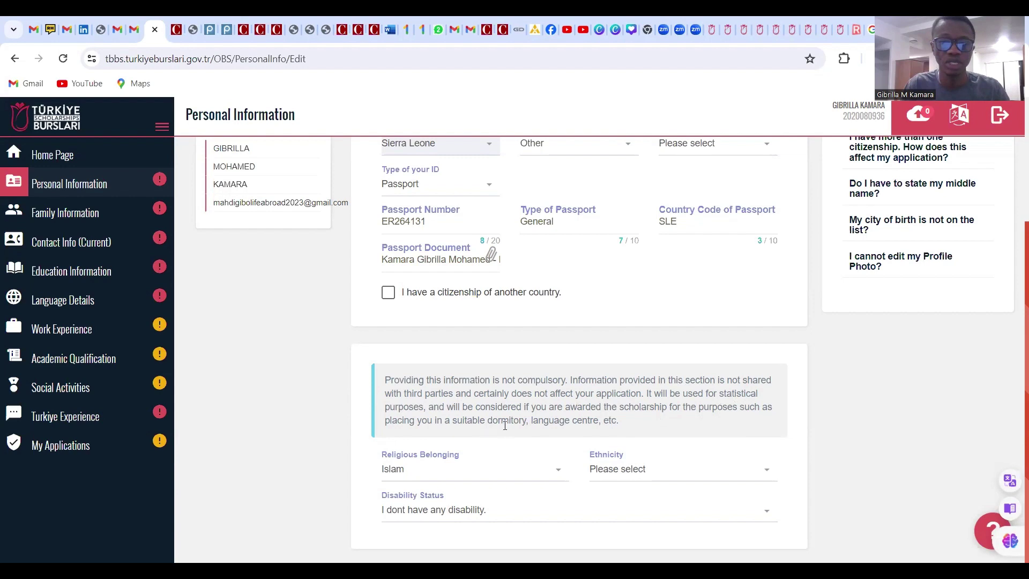
click(671, 477)
scroll(676, 433, down, 3)
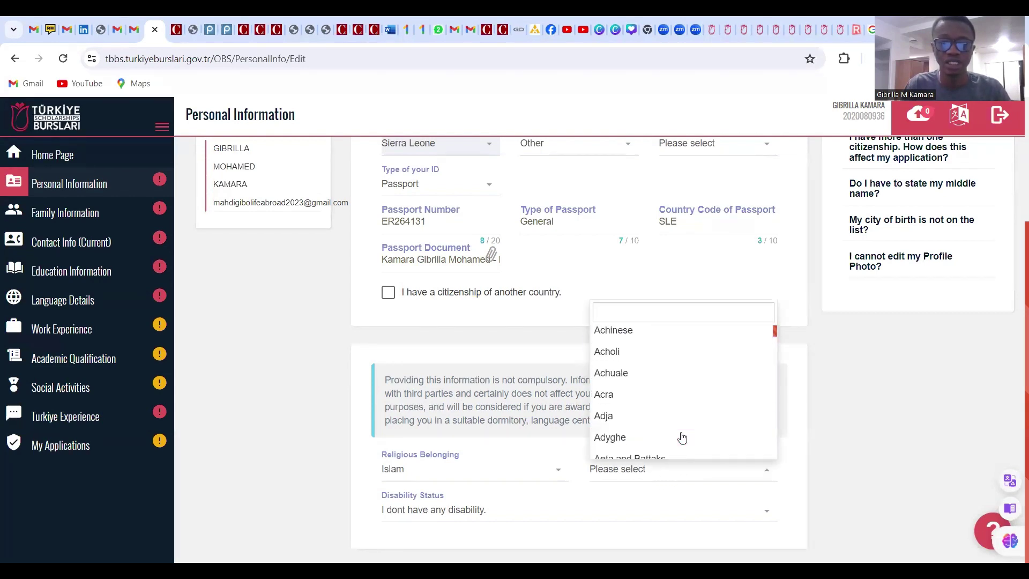
scroll(675, 432, down, 10)
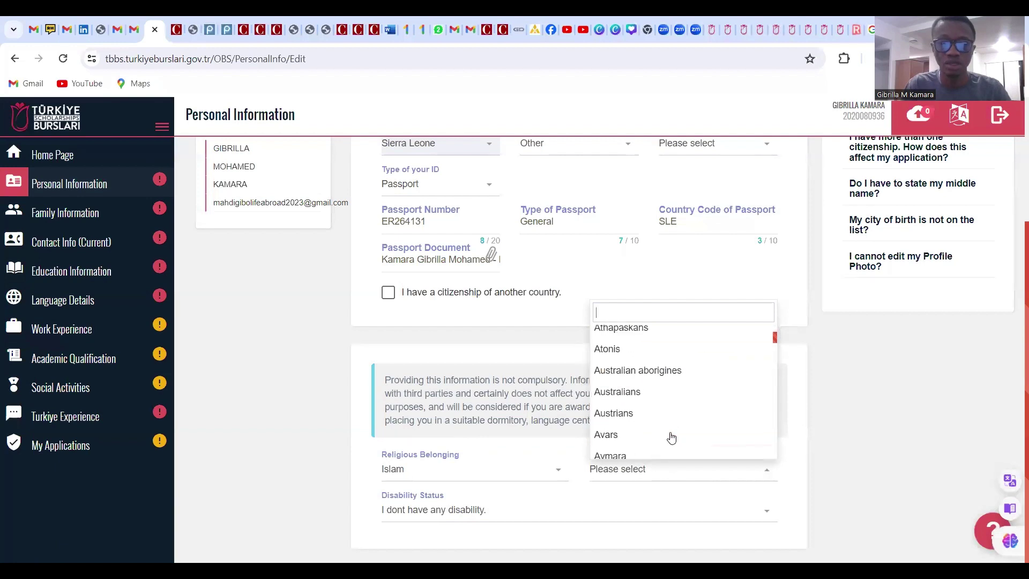
scroll(671, 441, down, 10)
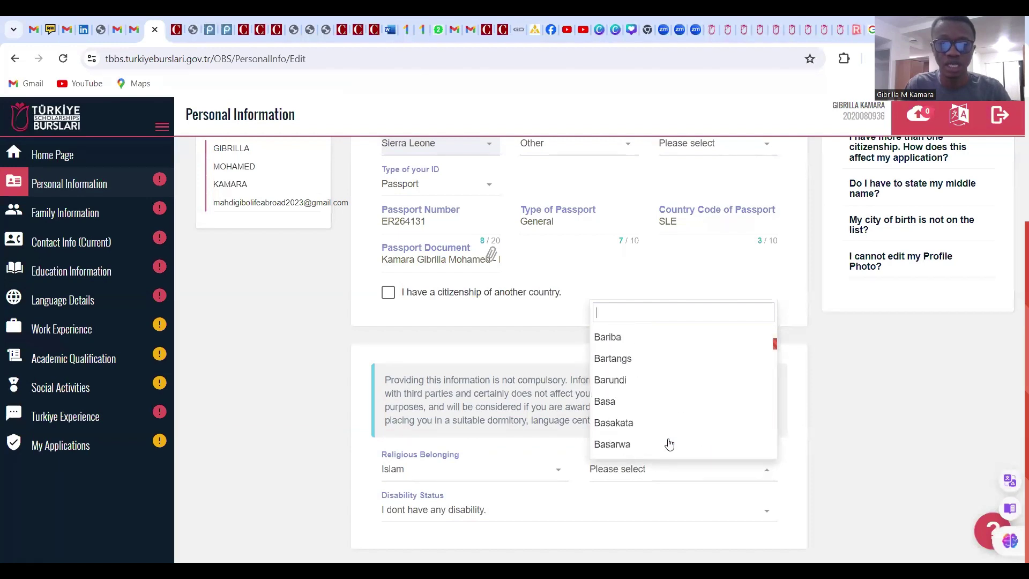
scroll(669, 445, down, 10)
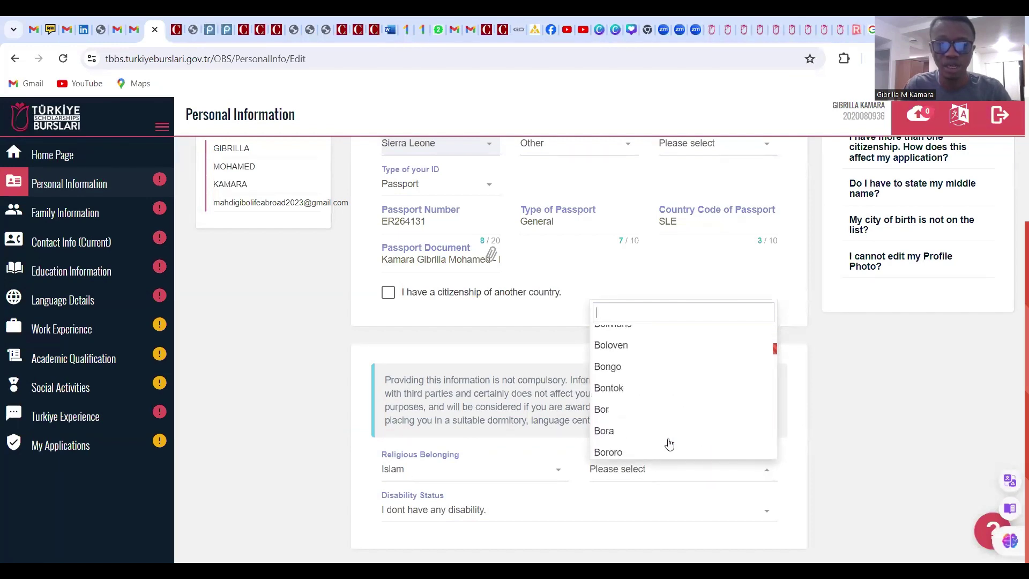
scroll(671, 445, down, 5)
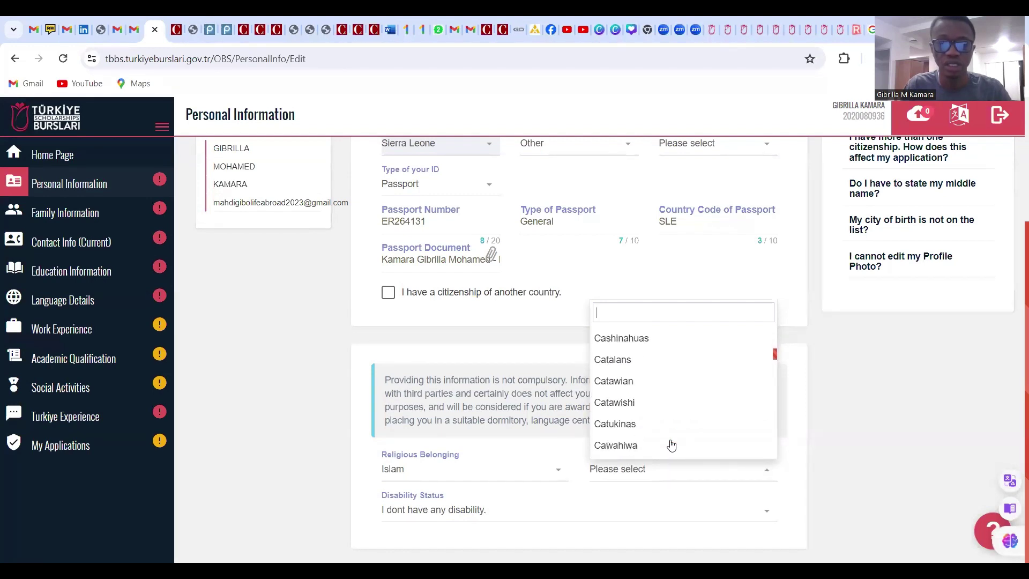
scroll(671, 445, down, 10)
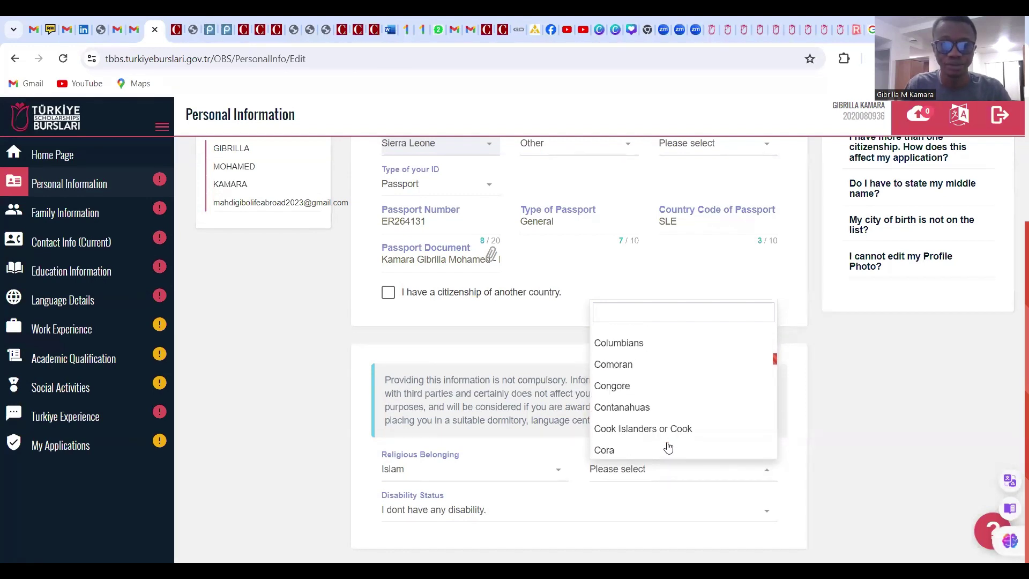
scroll(669, 447, down, 4)
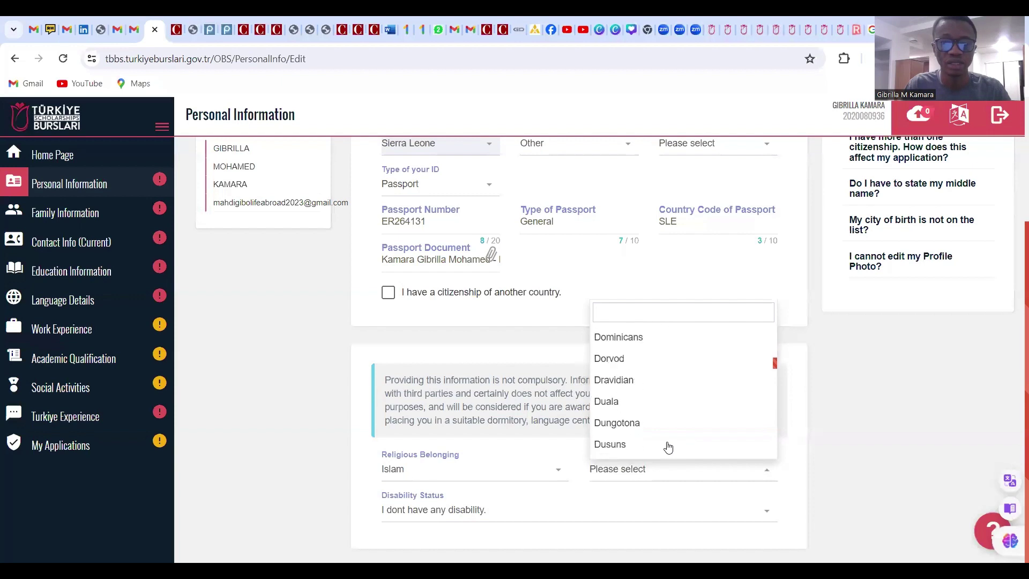
scroll(668, 448, down, 8)
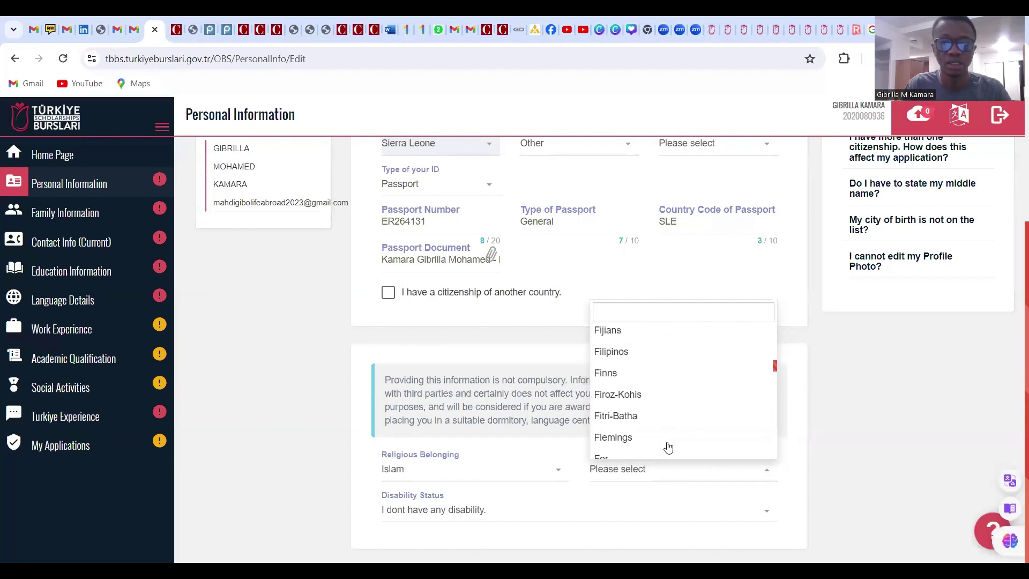
scroll(667, 455, down, 10)
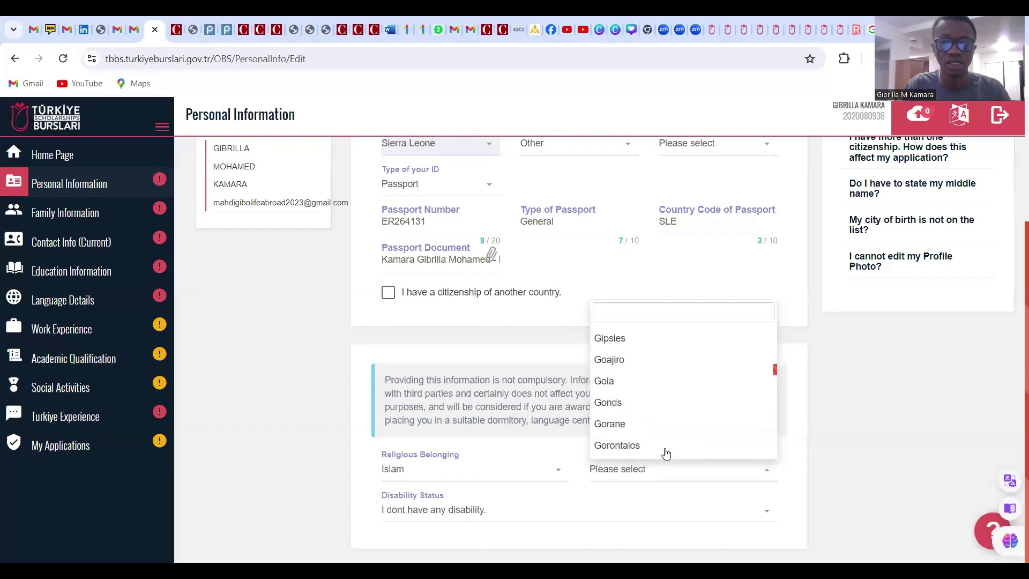
scroll(666, 454, down, 10)
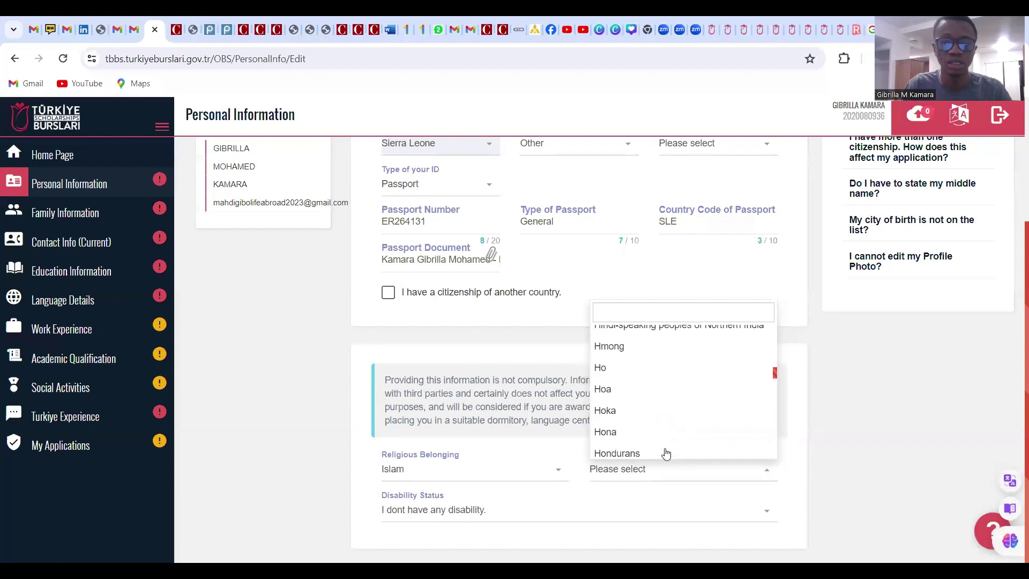
scroll(665, 455, down, 10)
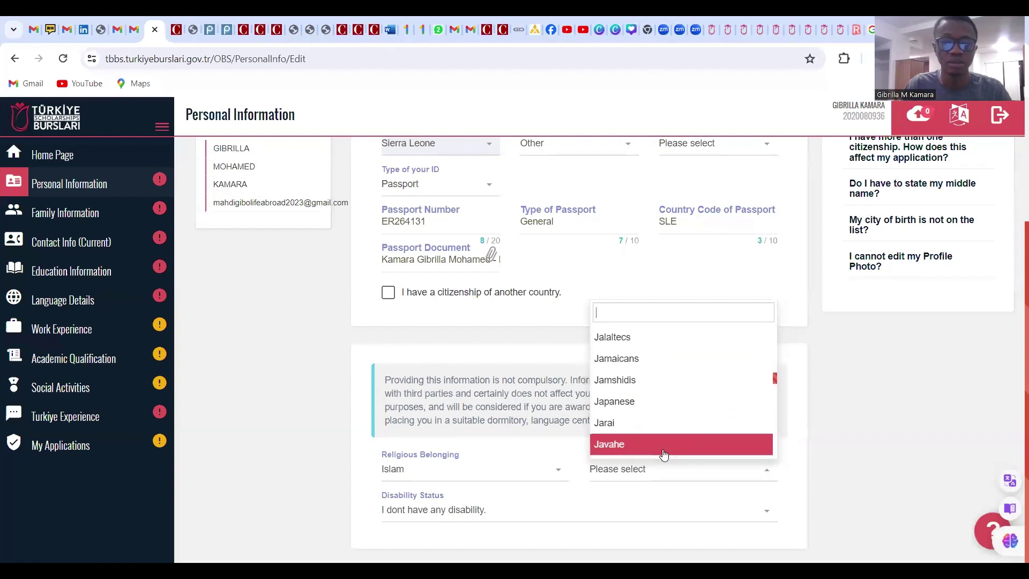
scroll(662, 455, down, 10)
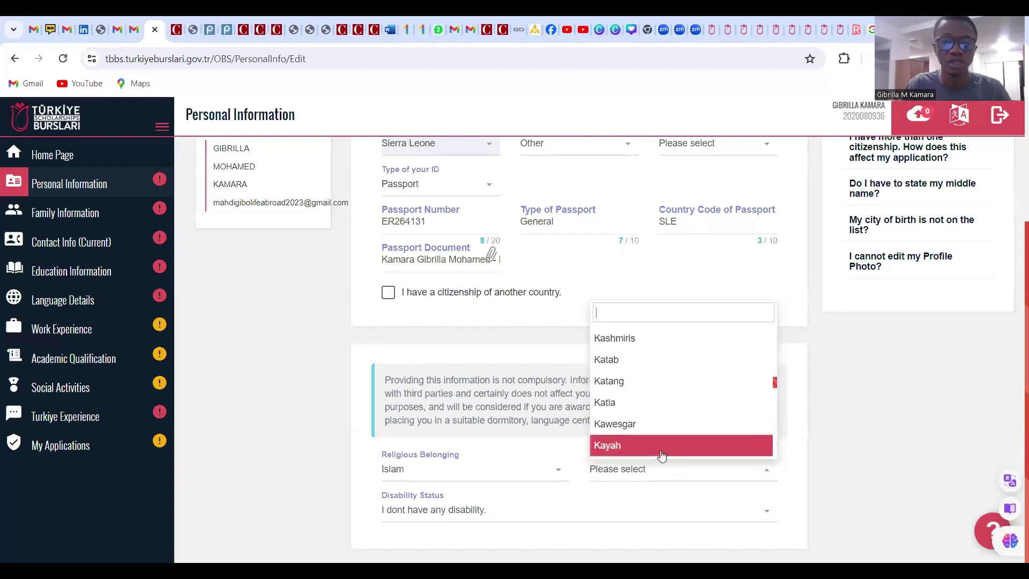
scroll(662, 455, down, 5)
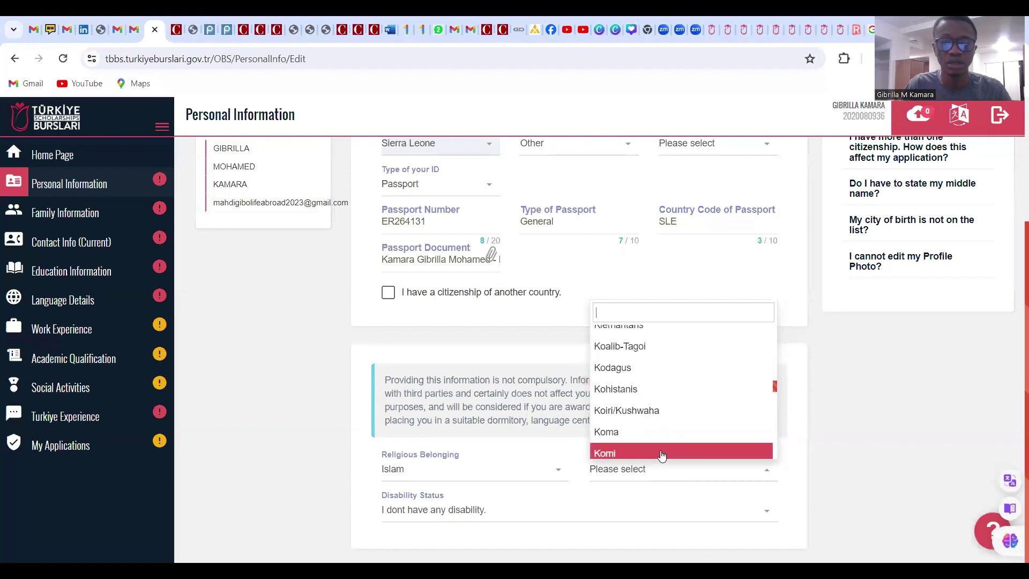
click(881, 427)
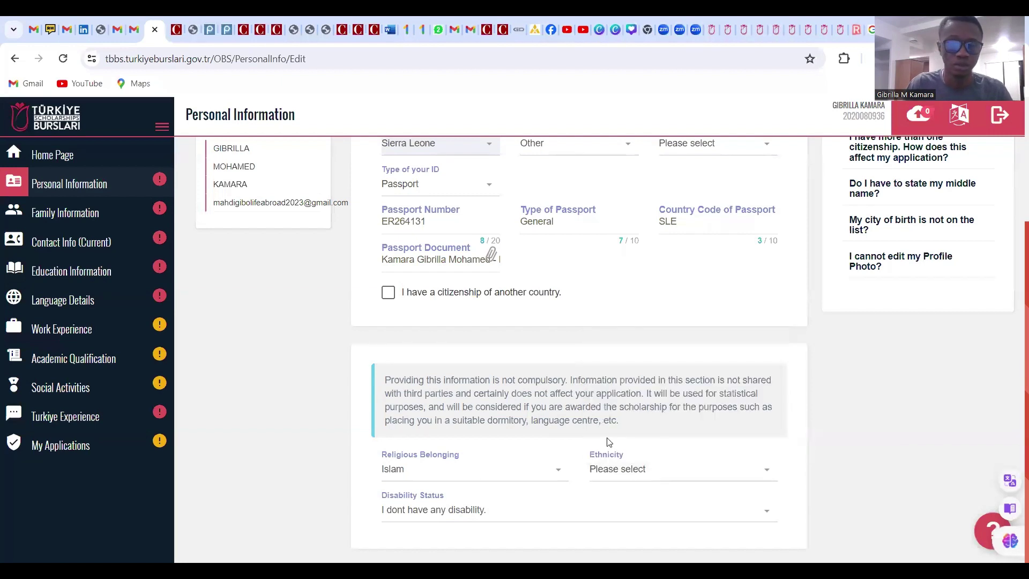
scroll(747, 369, up, 3)
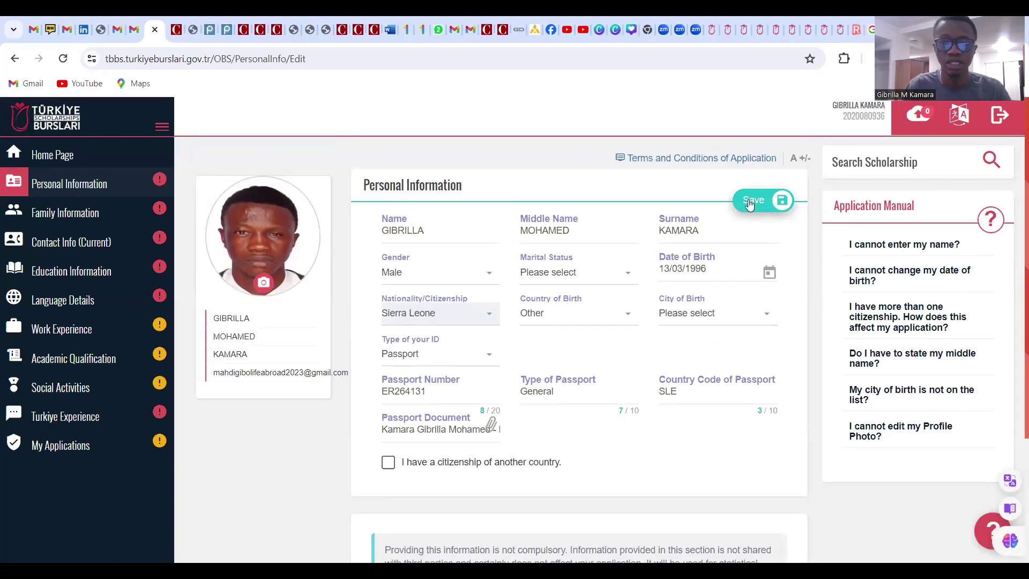
Choose Single from the Marital Status dropdown.
click(551, 282)
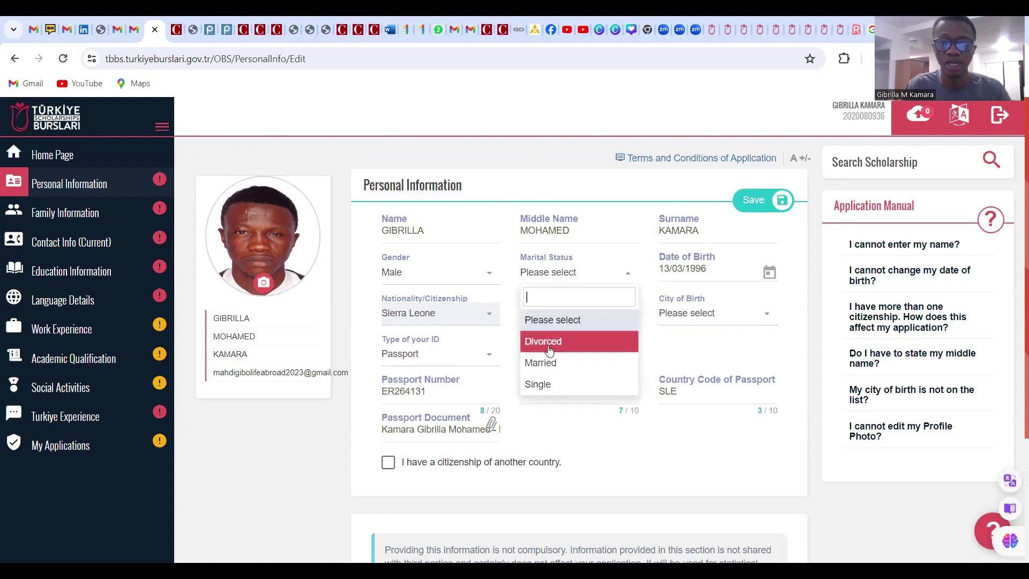
click(537, 384)
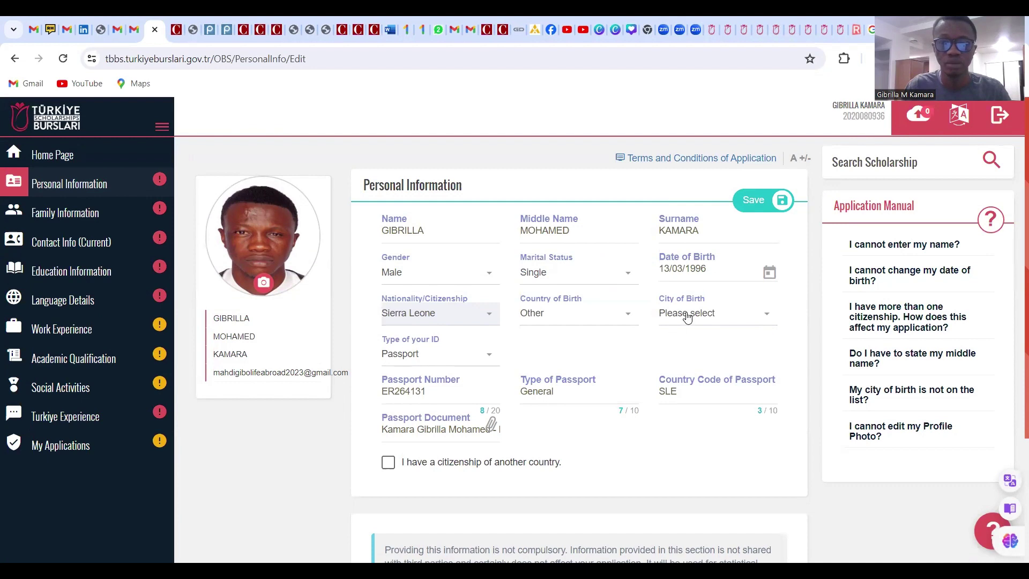
click(730, 322)
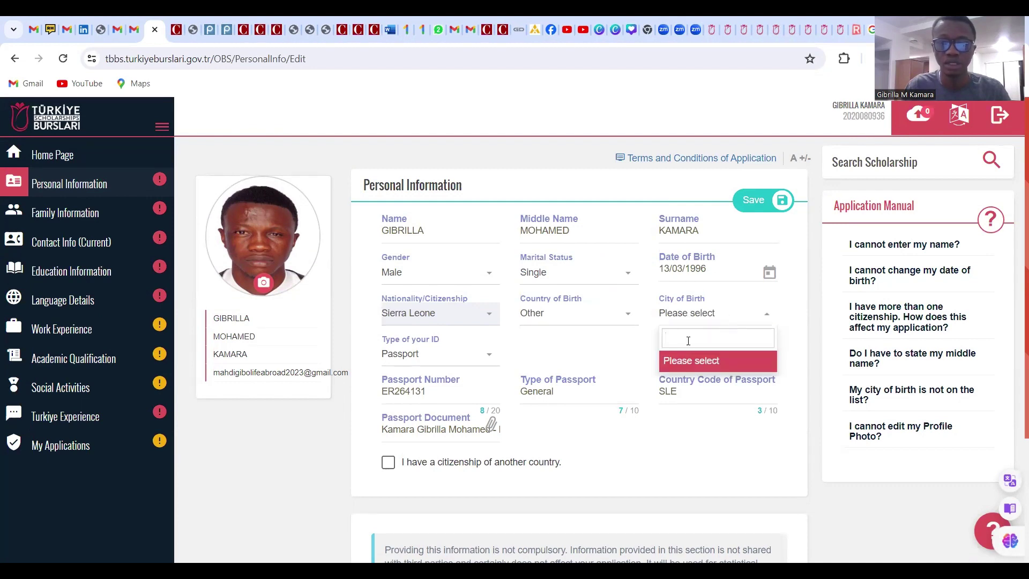
click(748, 316)
click(752, 316)
click(764, 317)
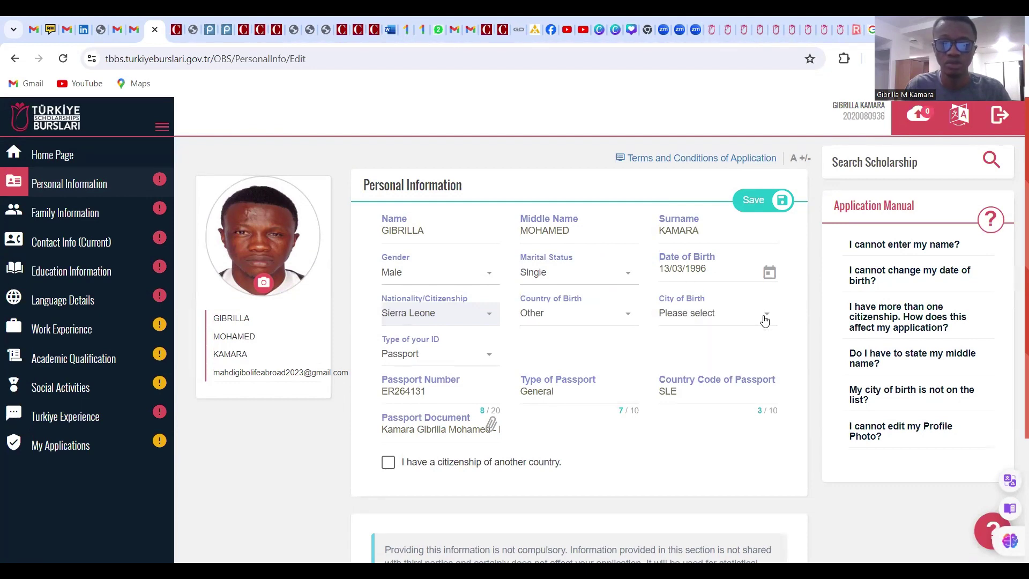
click(757, 317)
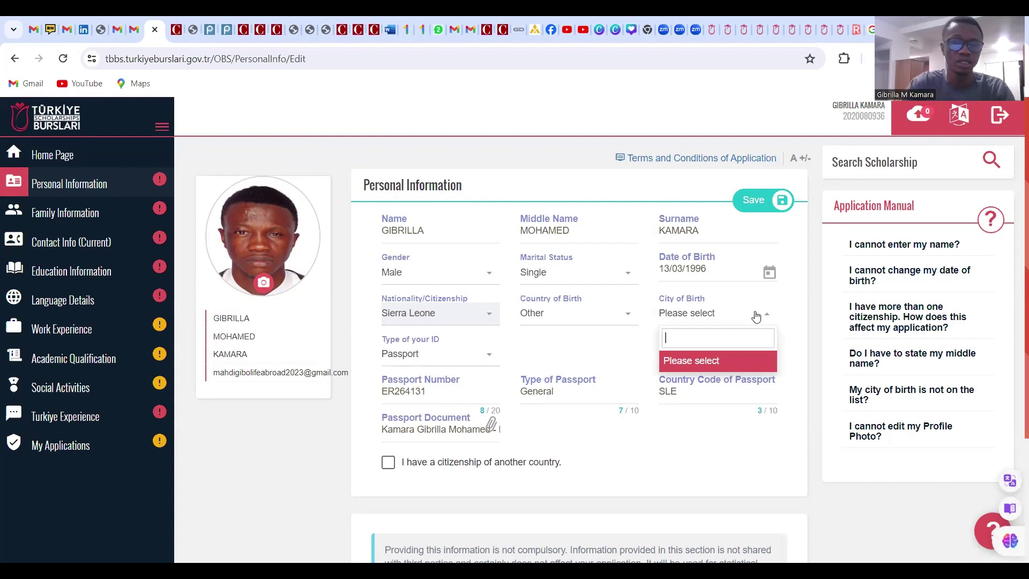
text(f)
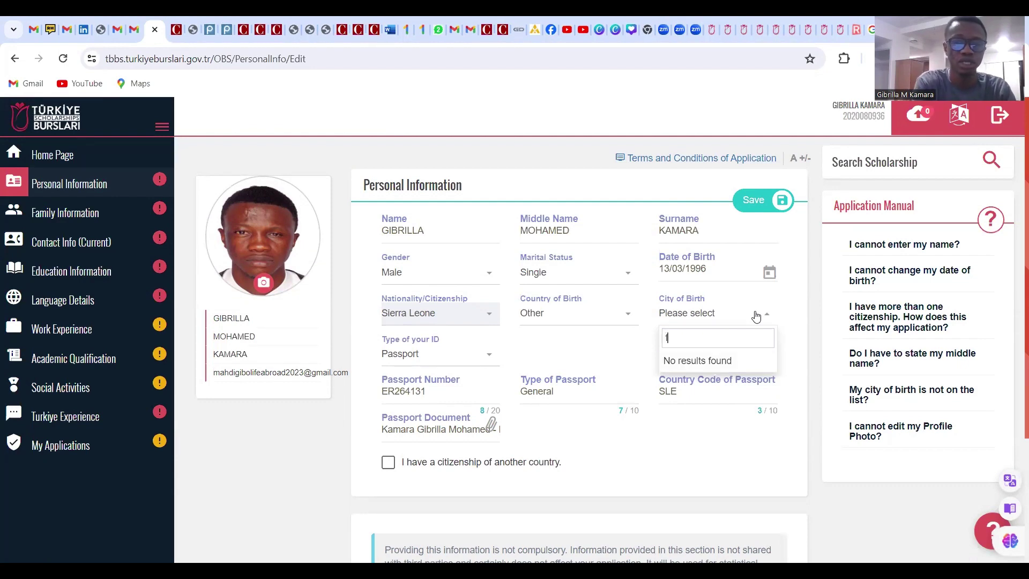
key(BackSpace)
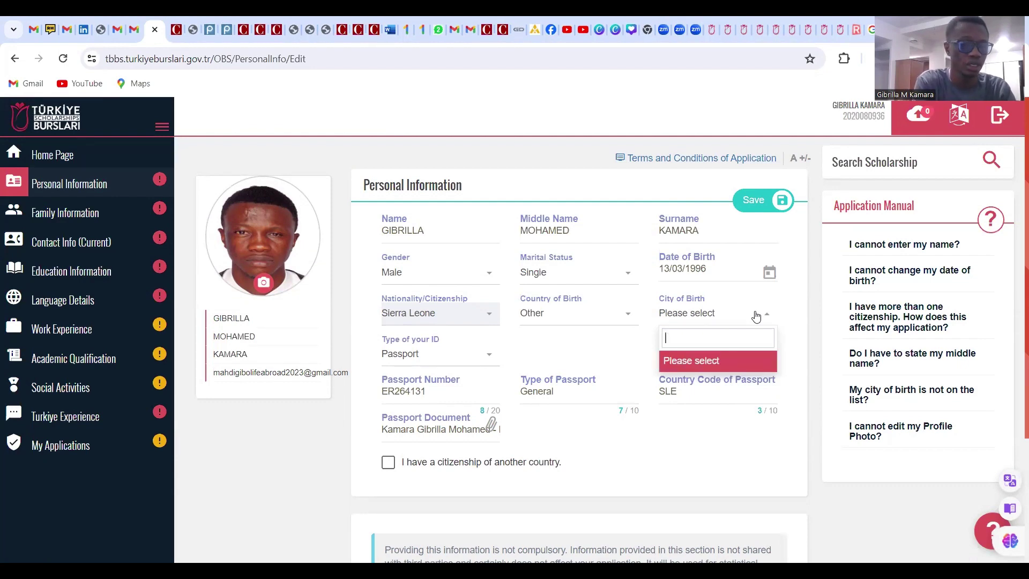
text(Fre)
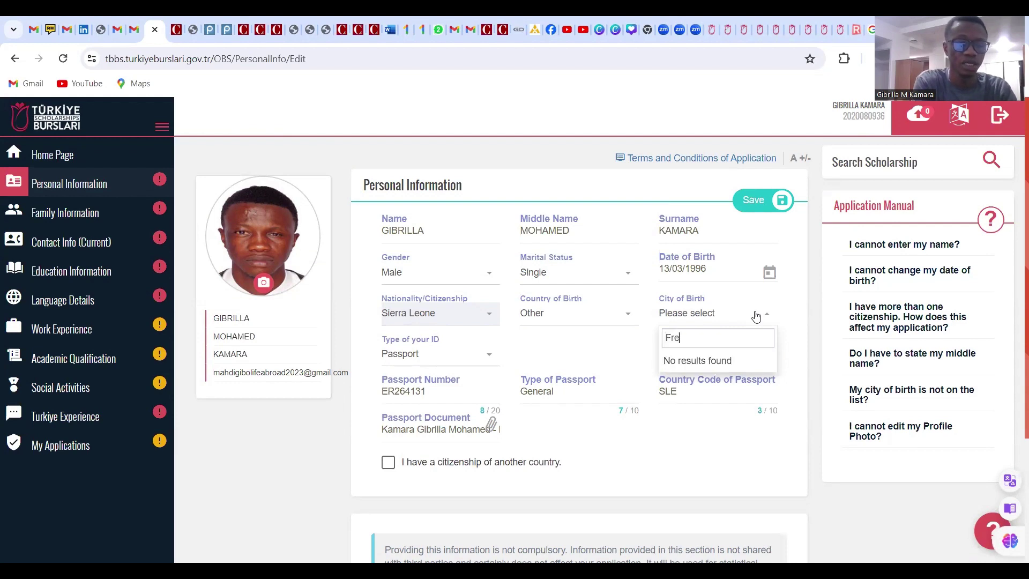
text(etown)
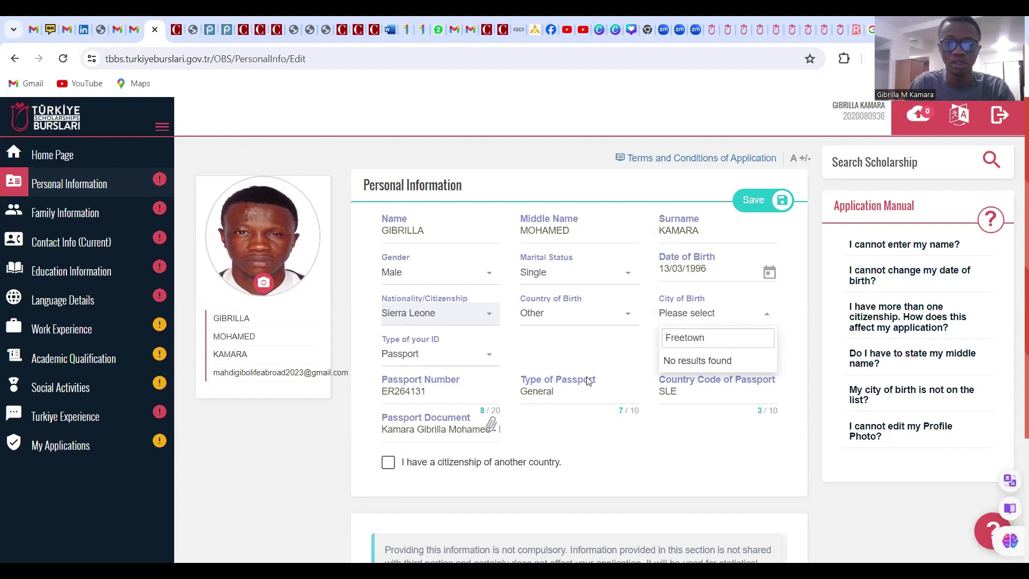
click(617, 364)
click(696, 317)
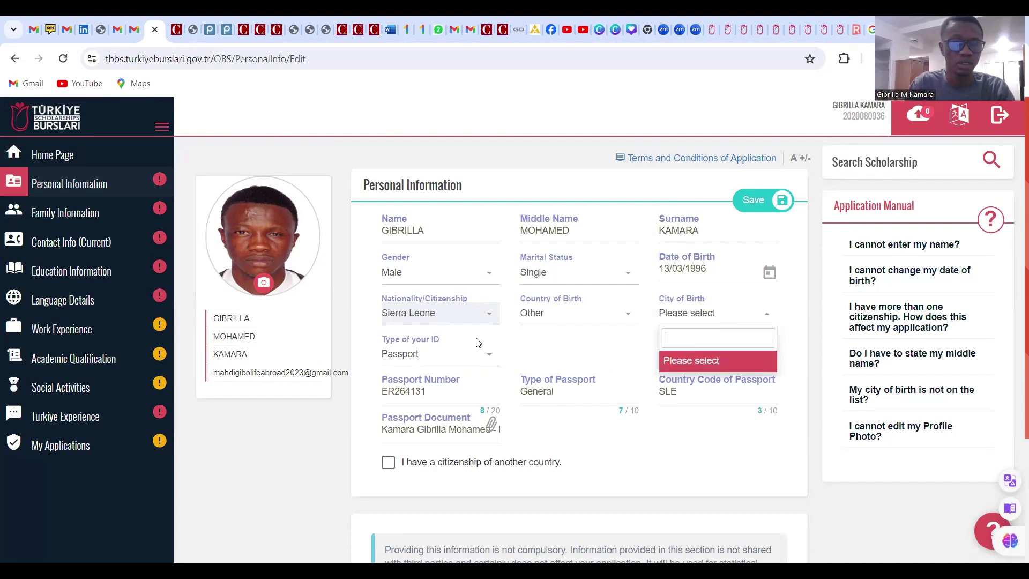
click(472, 320)
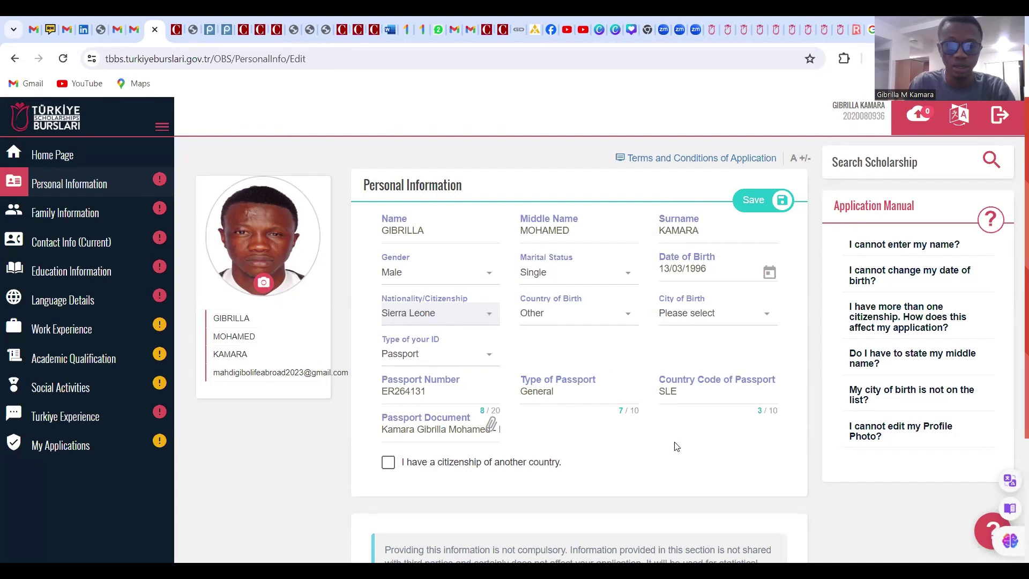
Try saving, dismiss the missing City of Birth warning, and bring up the Country of Birth list.
click(755, 207)
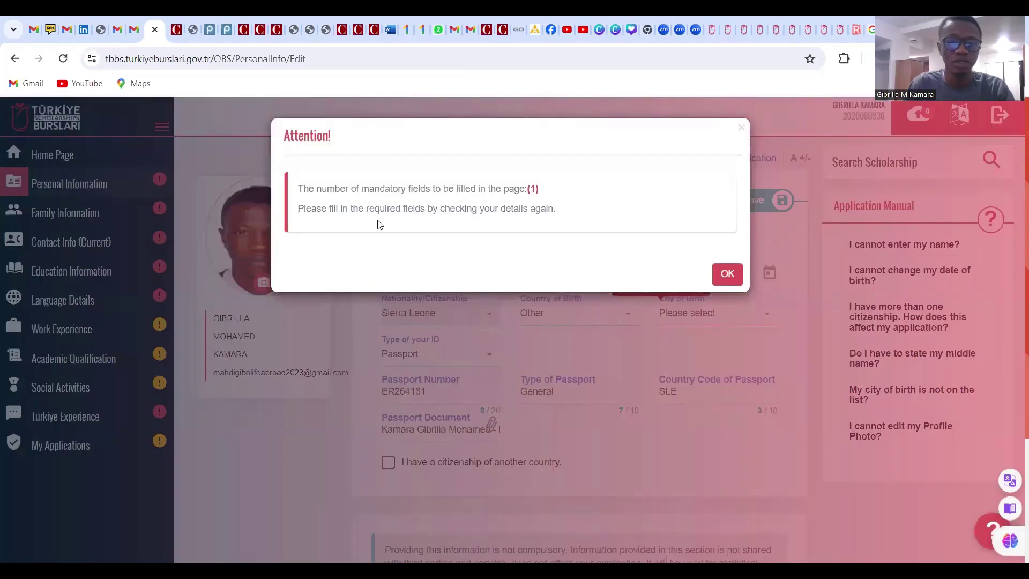
click(727, 274)
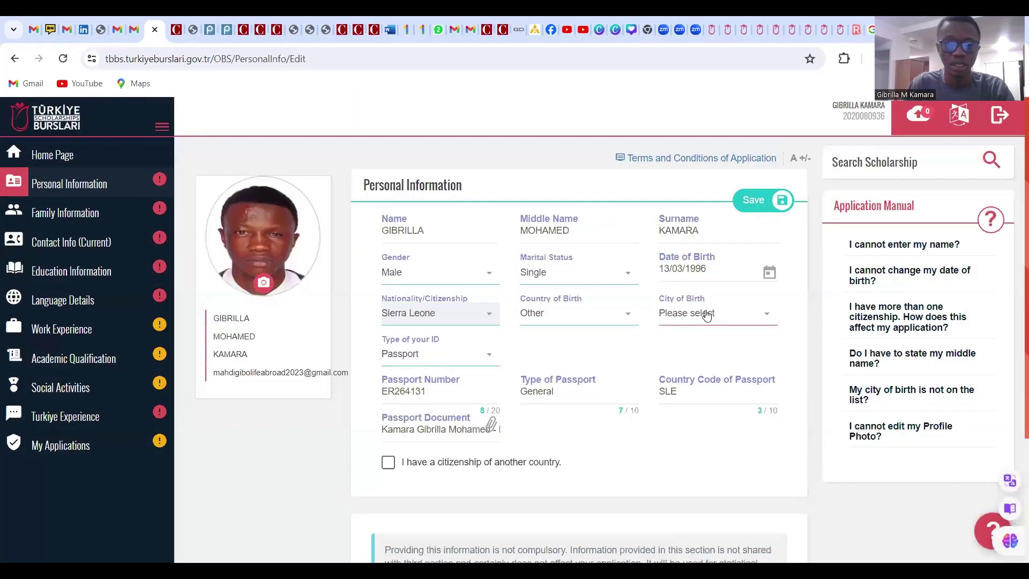
scroll(598, 371, down, 3)
scroll(598, 370, up, 3)
click(744, 328)
click(444, 322)
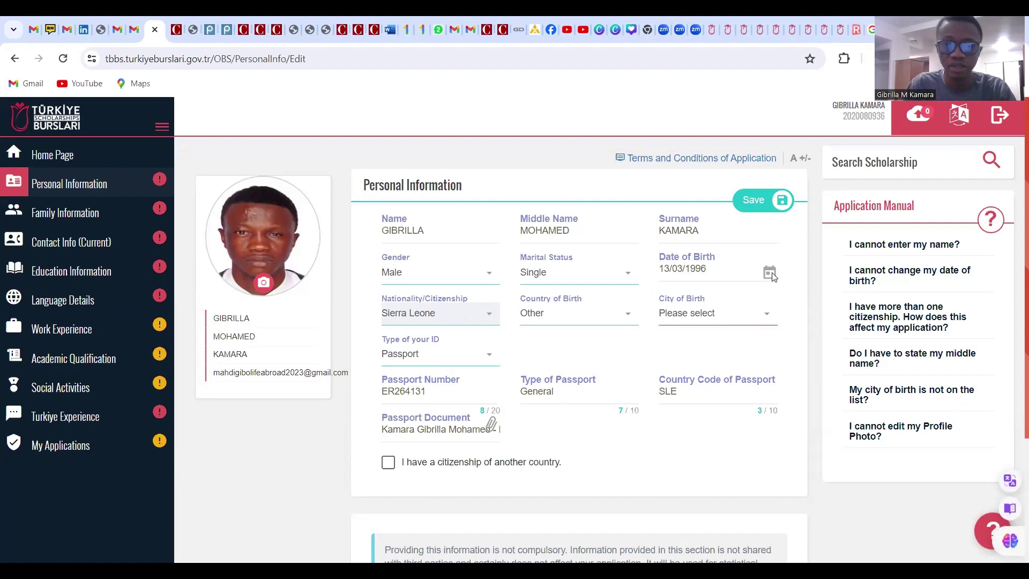
click(762, 316)
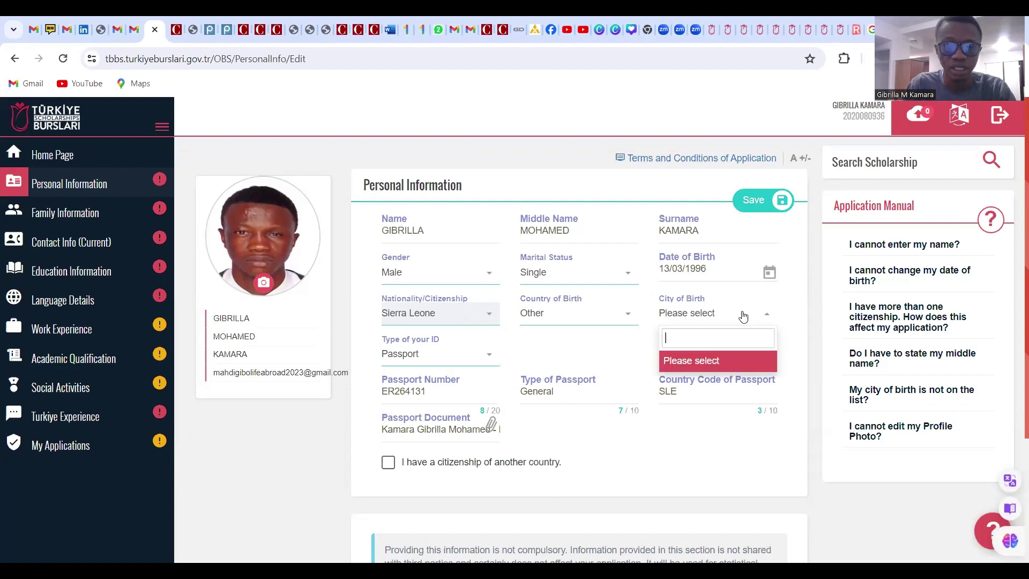
click(566, 320)
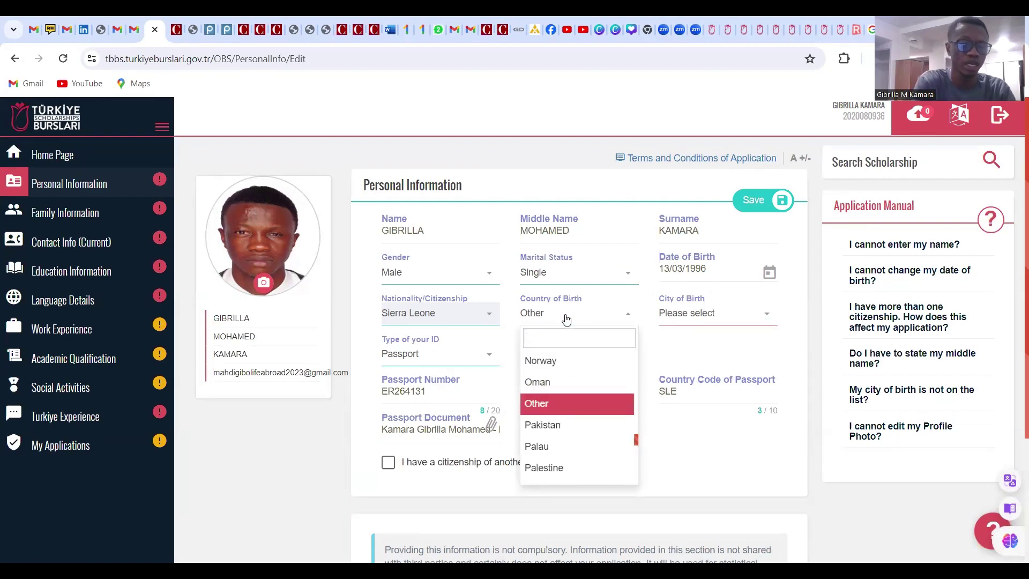
Set Country of Birth to Sierra Leone (searching 'sie') and City of Birth to Kambia.
text(sie)
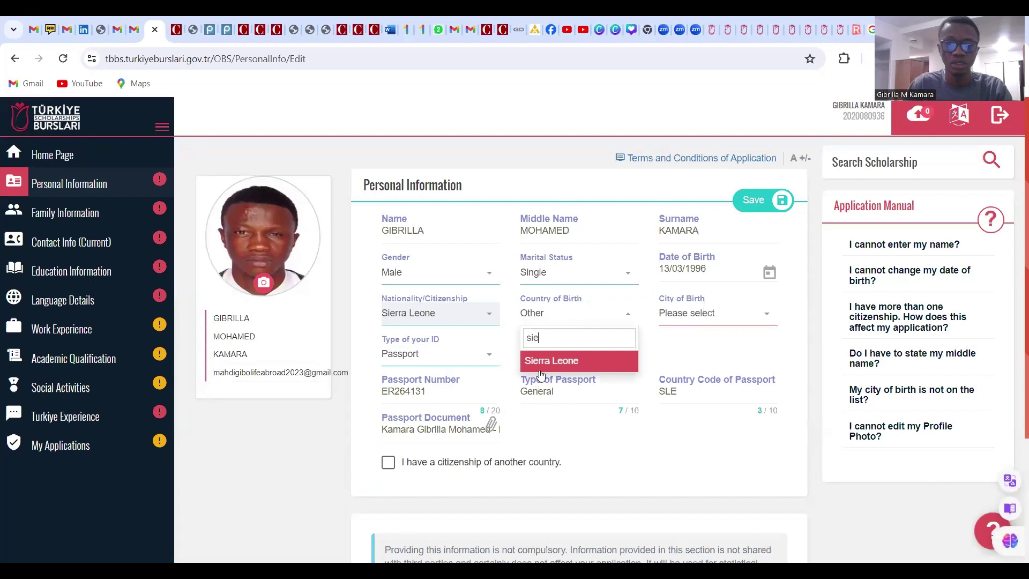
click(539, 366)
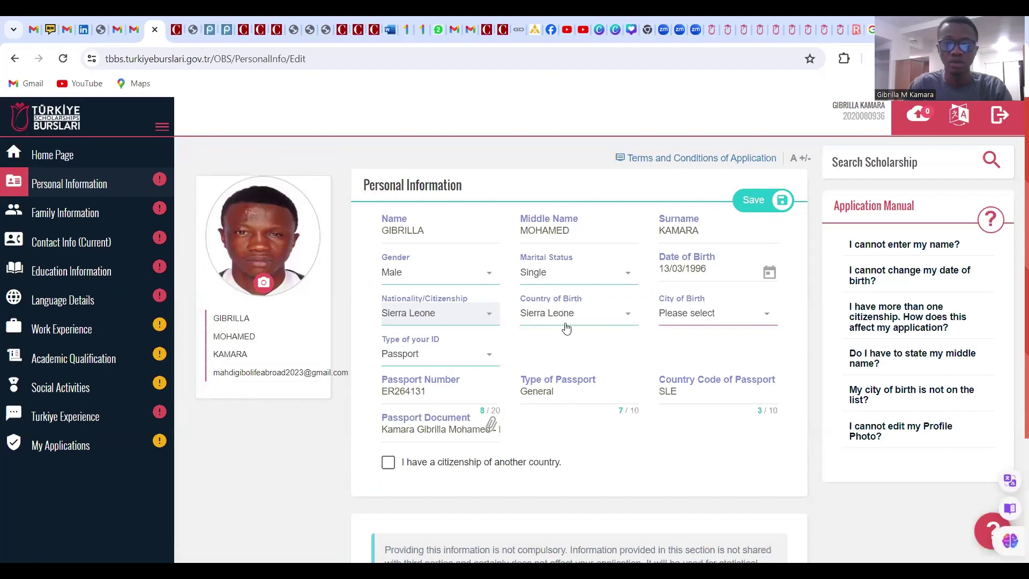
click(730, 322)
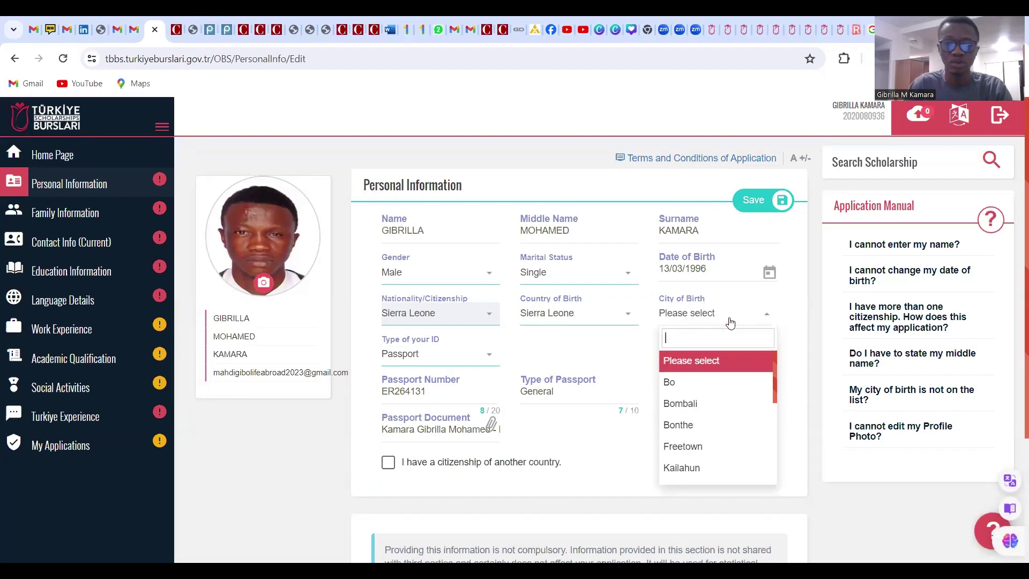
scroll(718, 389, down, 5)
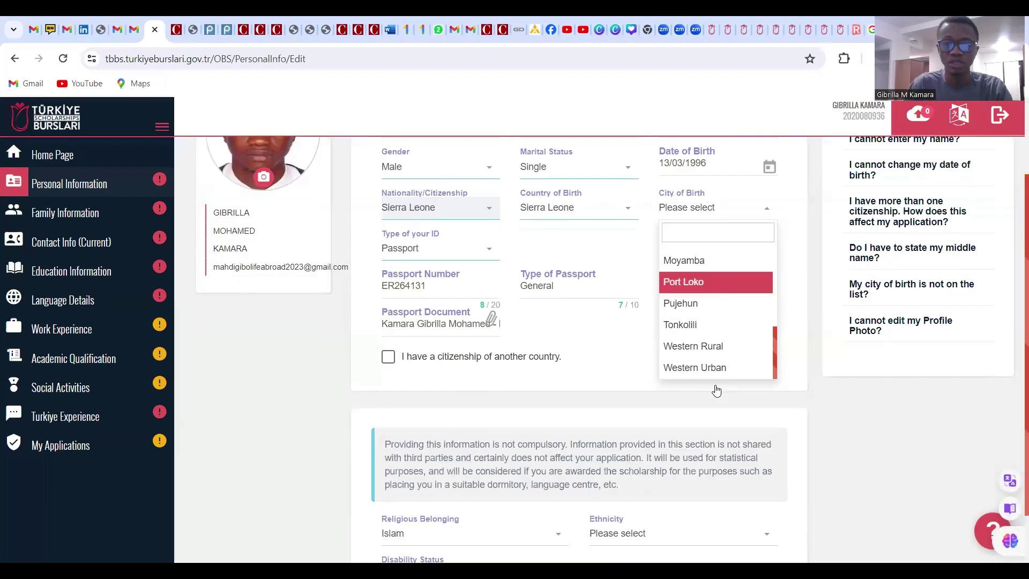
scroll(718, 383, down, 1)
scroll(725, 346, up, 2)
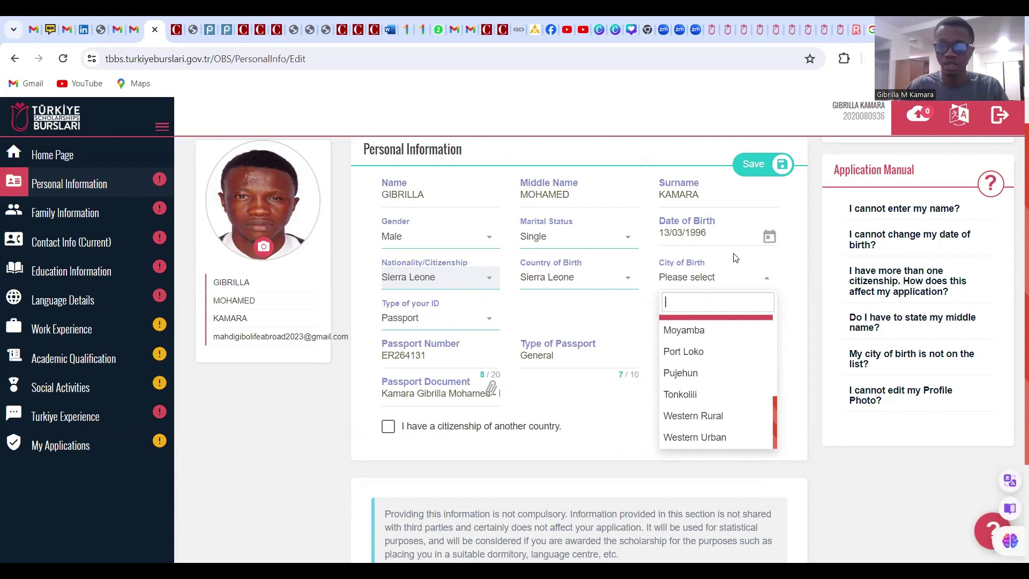
scroll(715, 383, up, 3)
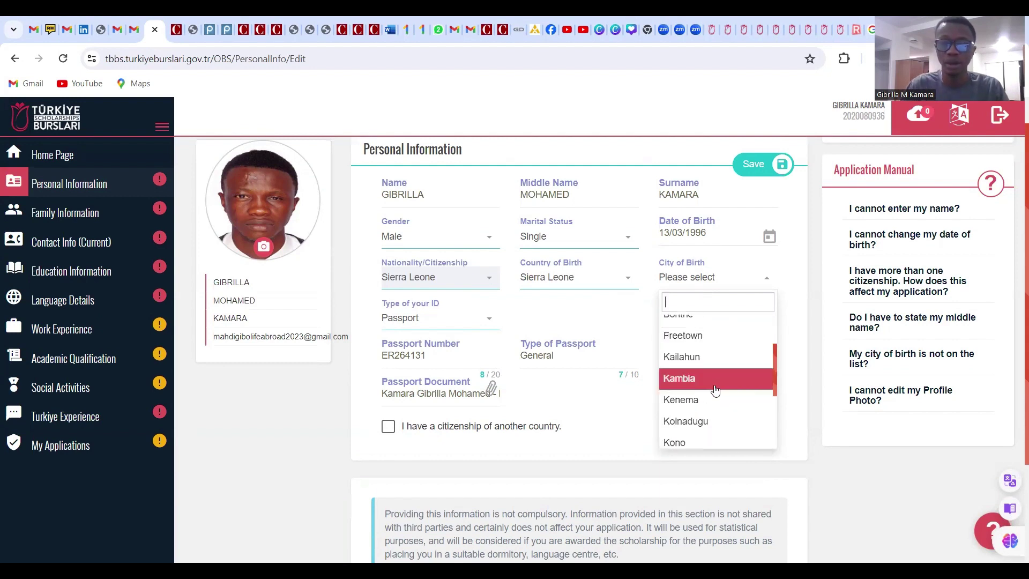
scroll(716, 391, up, 2)
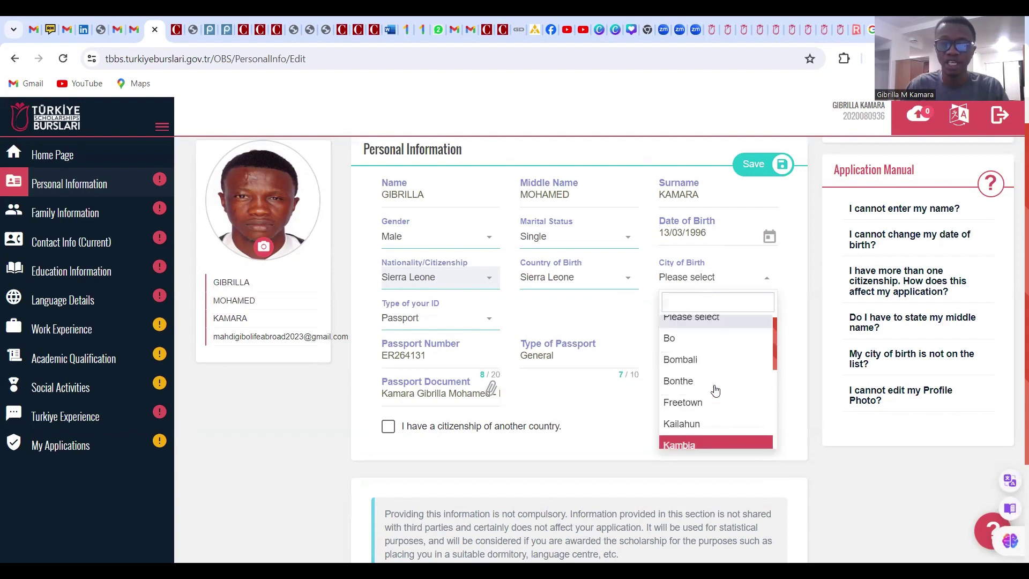
click(702, 449)
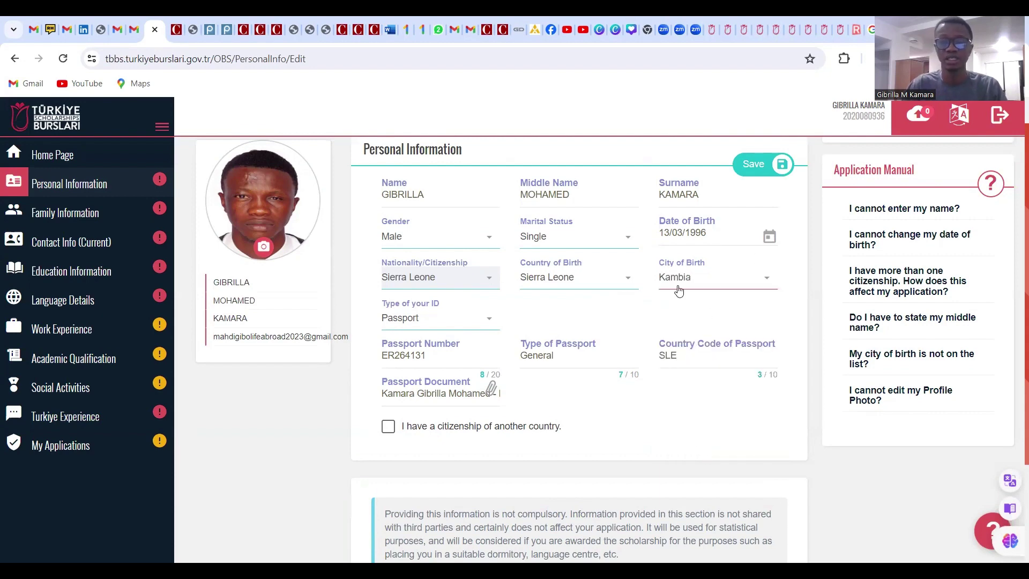
scroll(670, 290, down, 2)
scroll(750, 225, up, 3)
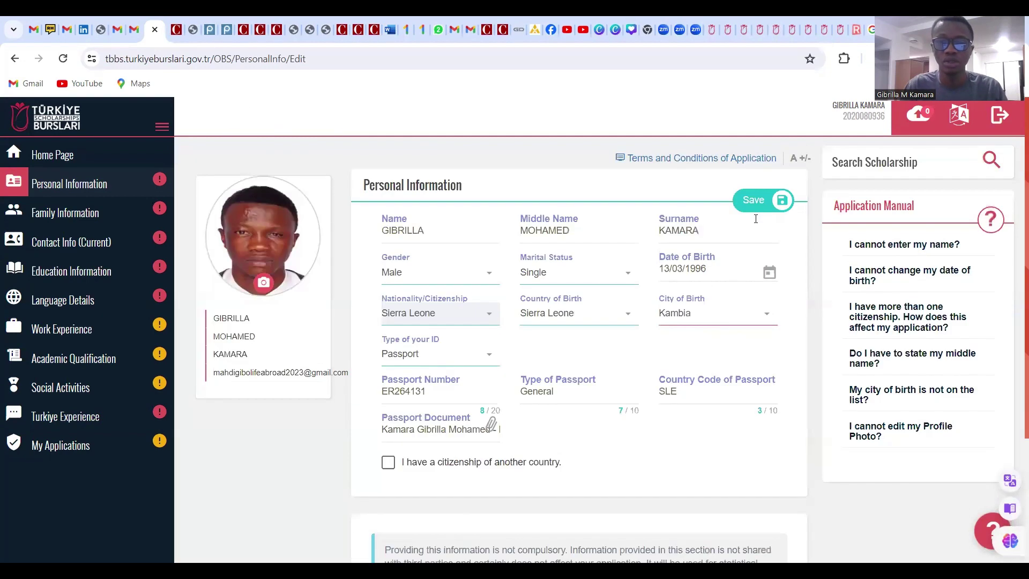
Save the Personal Information form and check the summary shows City of Birth Kambia.
click(753, 206)
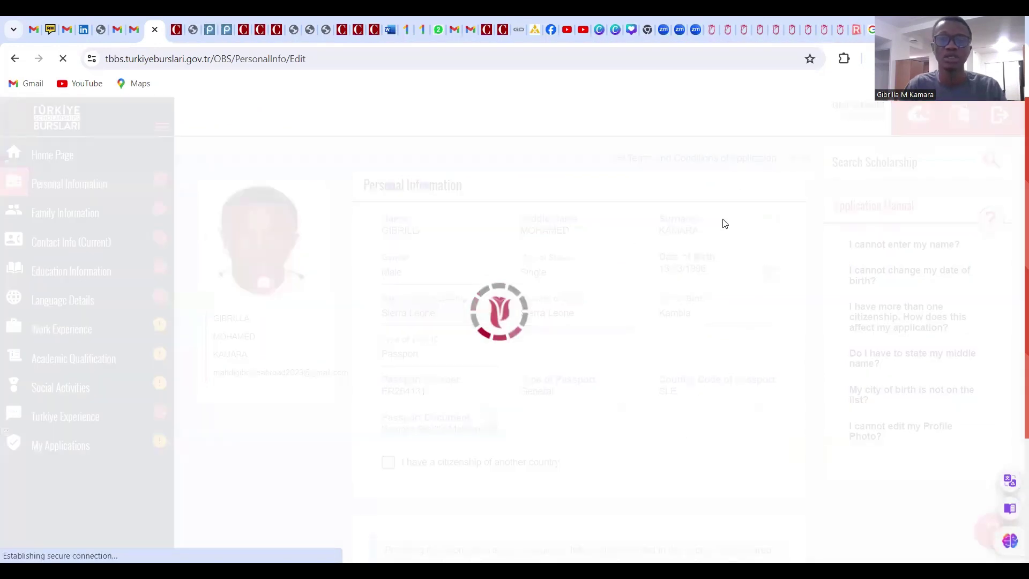
scroll(724, 223, down, 2)
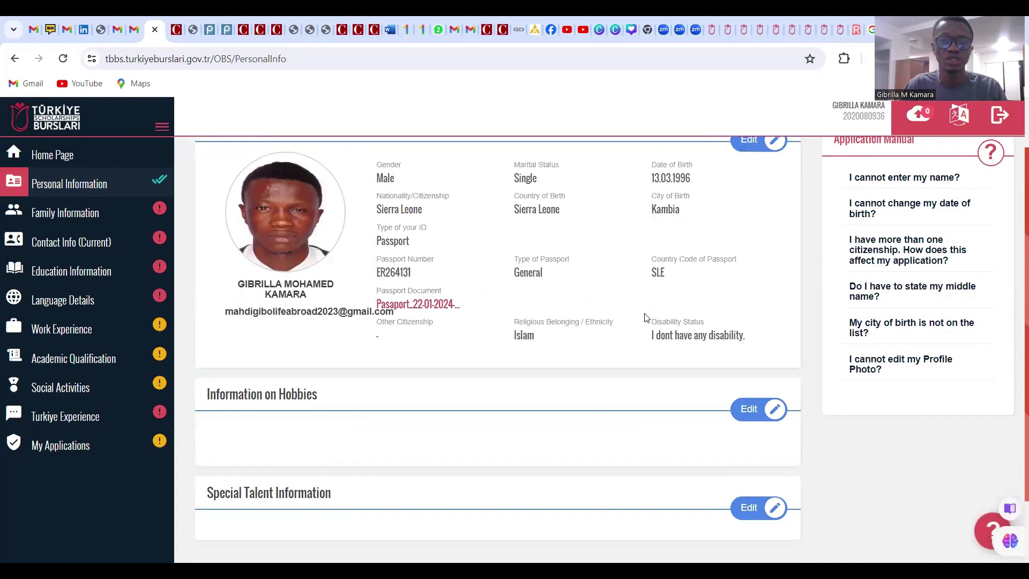
scroll(646, 318, down, 2)
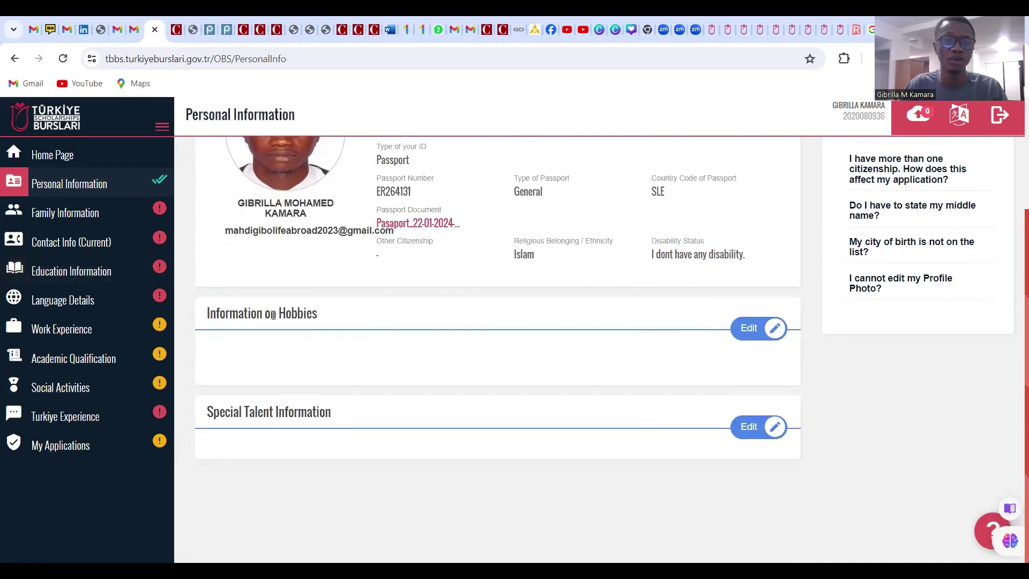
Open Information on Hobbies for editing and tick Book, Computer and Internet.
click(760, 341)
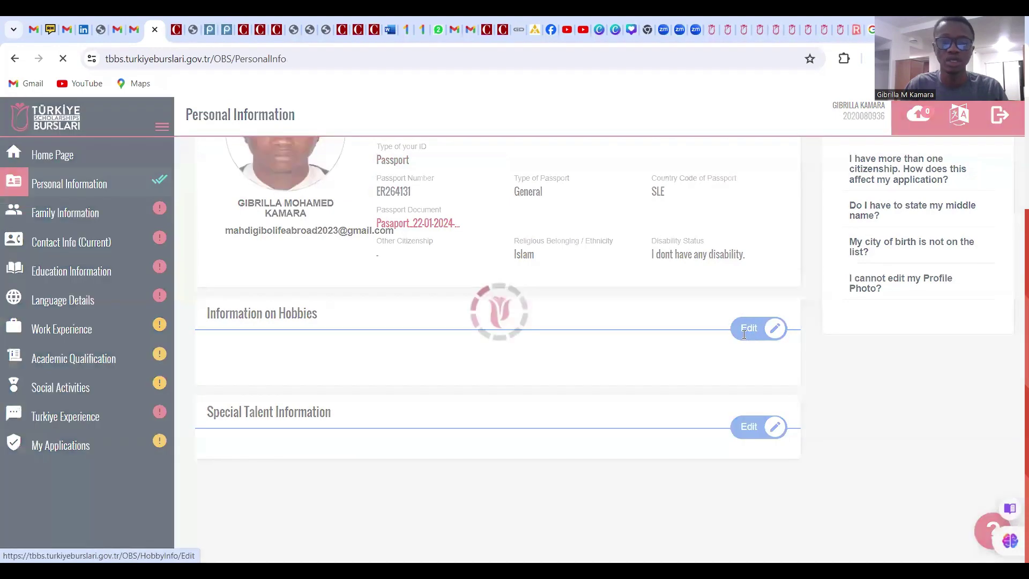
scroll(575, 296, down, 1)
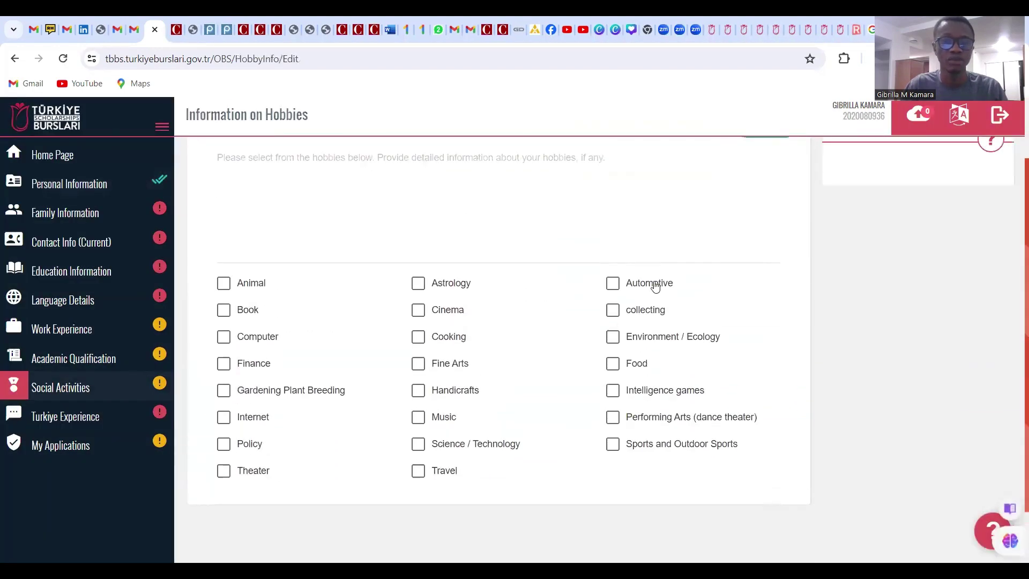
click(227, 310)
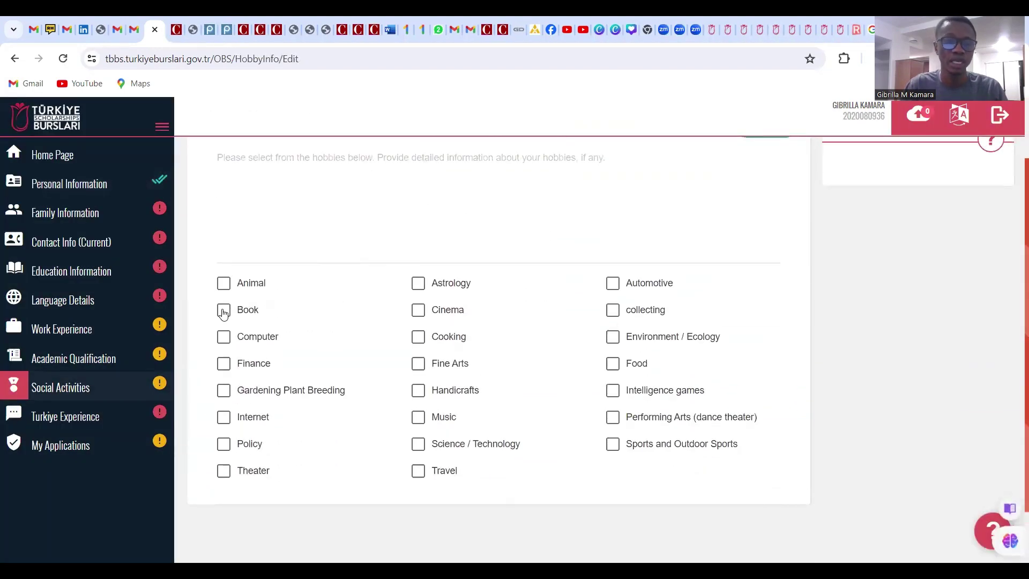
click(225, 338)
click(225, 424)
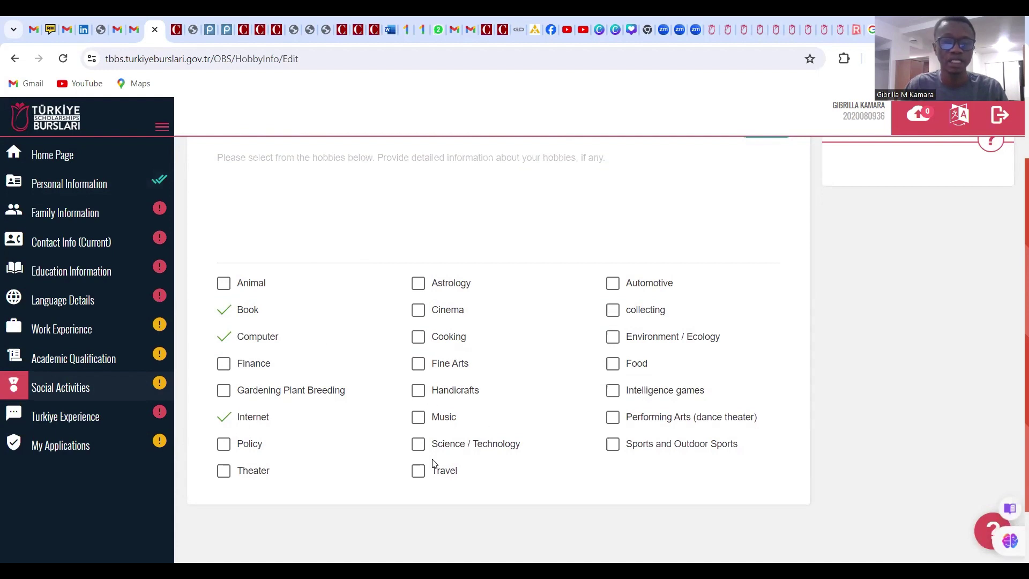
Tick Science / Technology, Intelligence games, Sports and Outdoor Sports and Travel, leaving Music unticked.
click(417, 422)
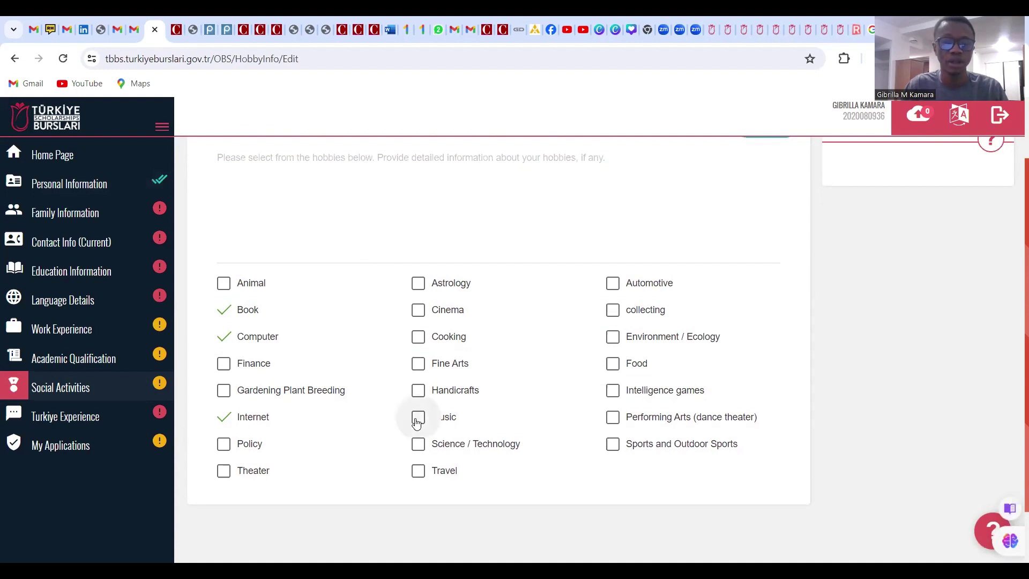
click(421, 449)
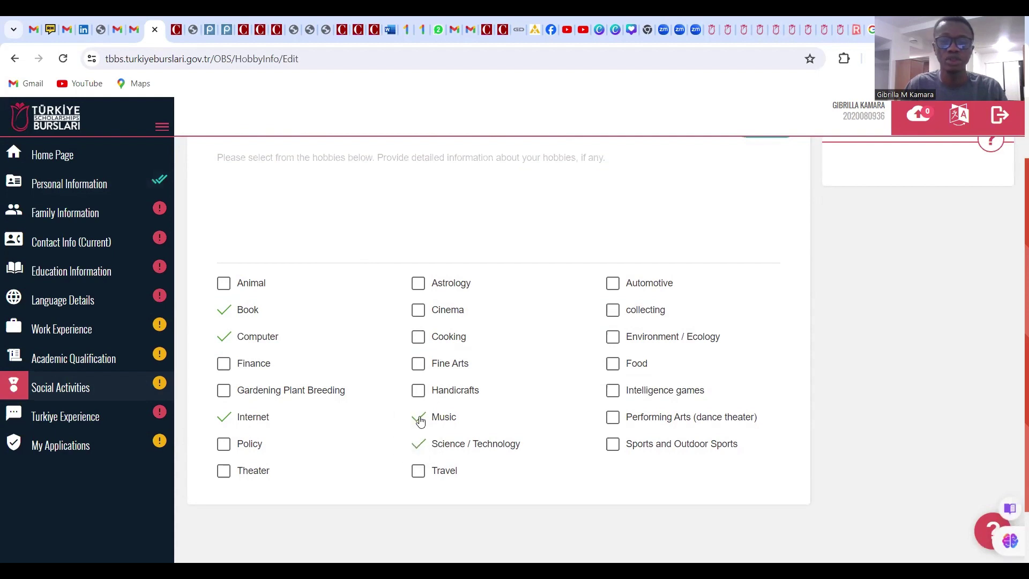
click(420, 421)
scroll(466, 435, down, 1)
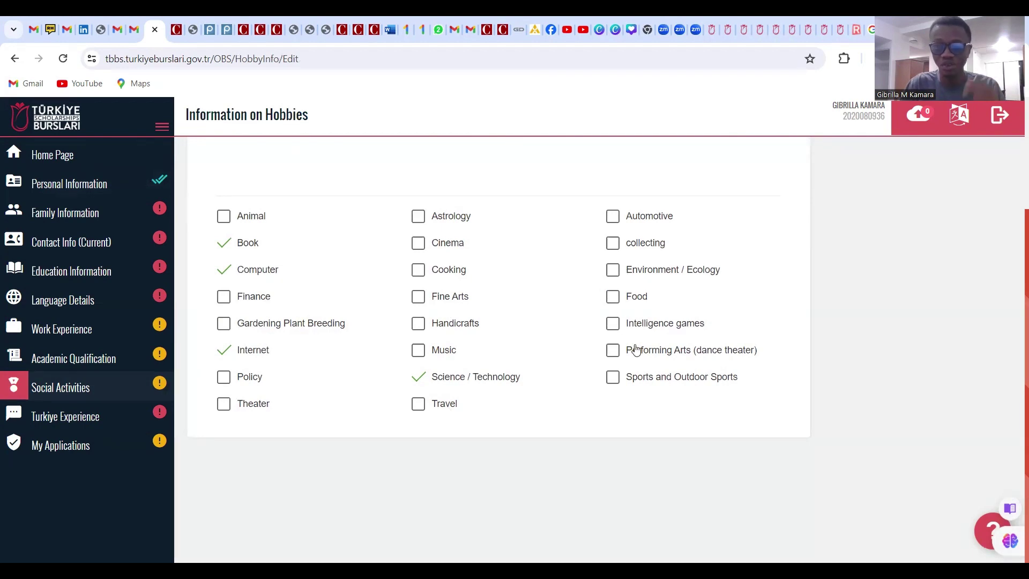
click(610, 325)
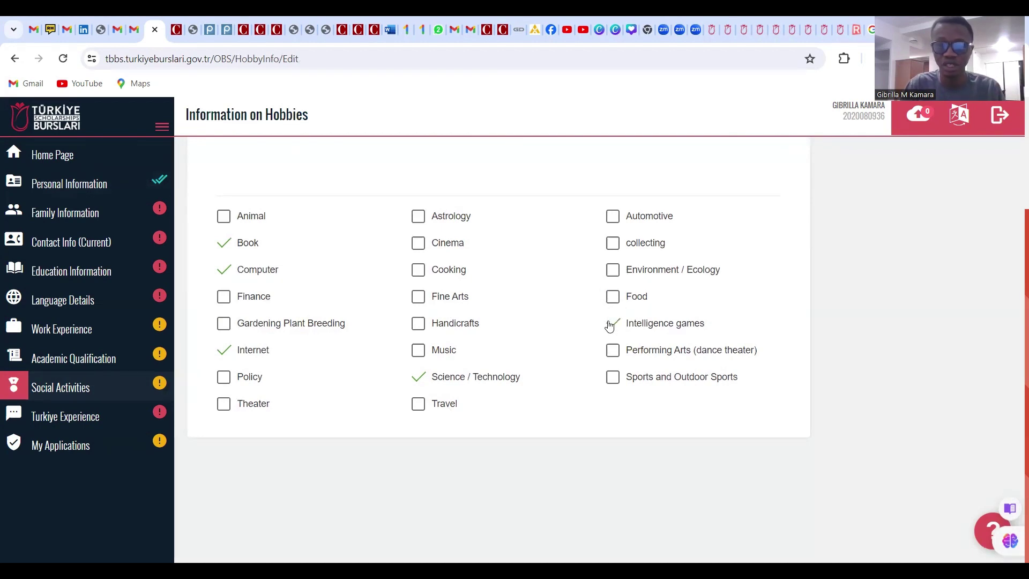
click(611, 379)
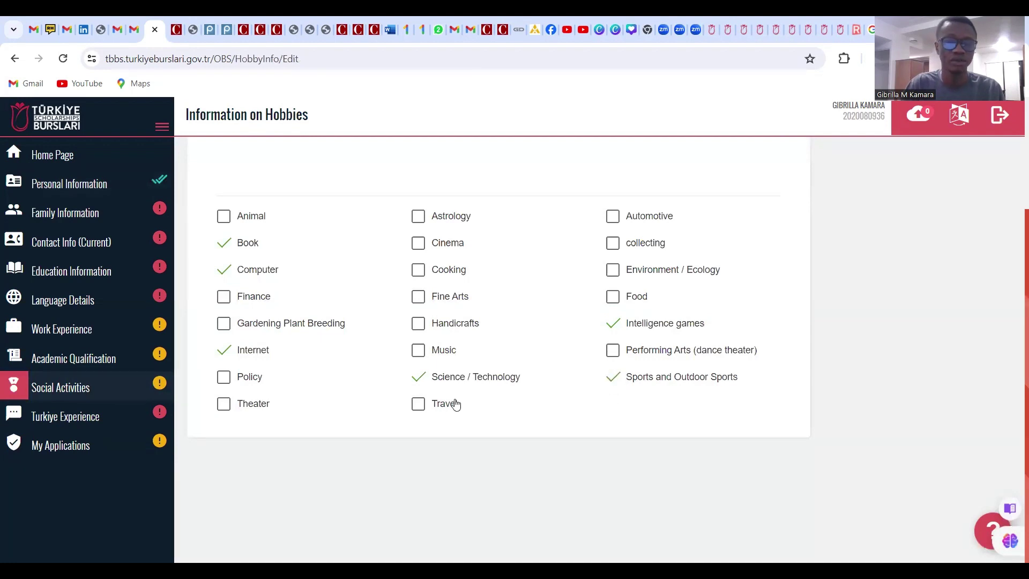
click(426, 412)
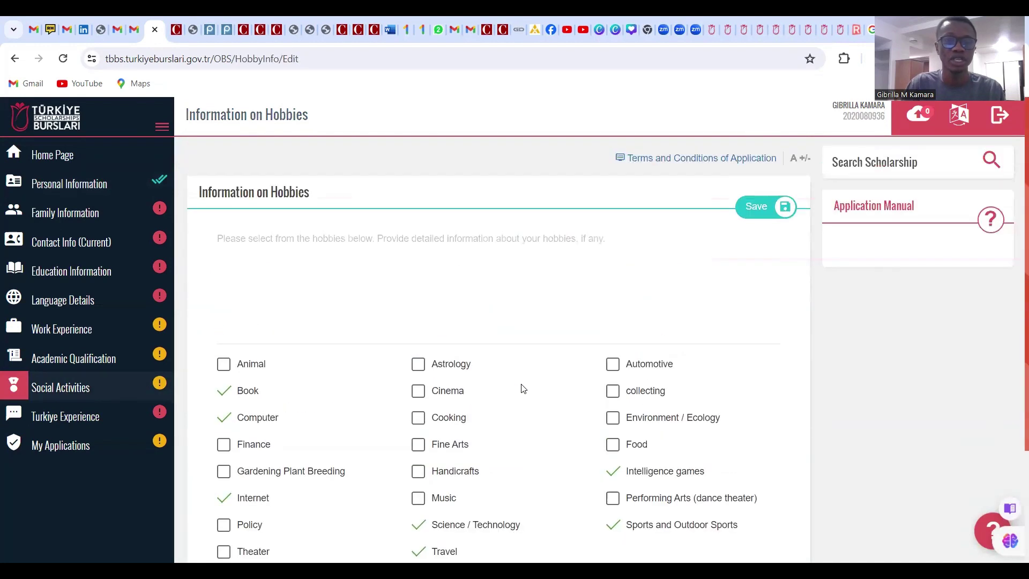
scroll(520, 386, up, 3)
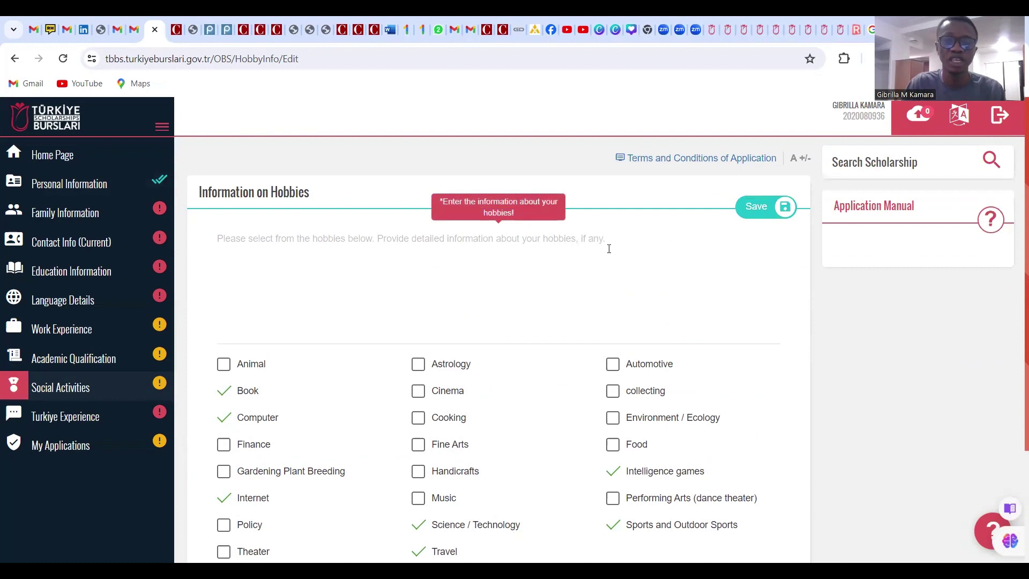
Try saving the hobbies form and dismiss the warning about one missing mandatory field.
click(222, 250)
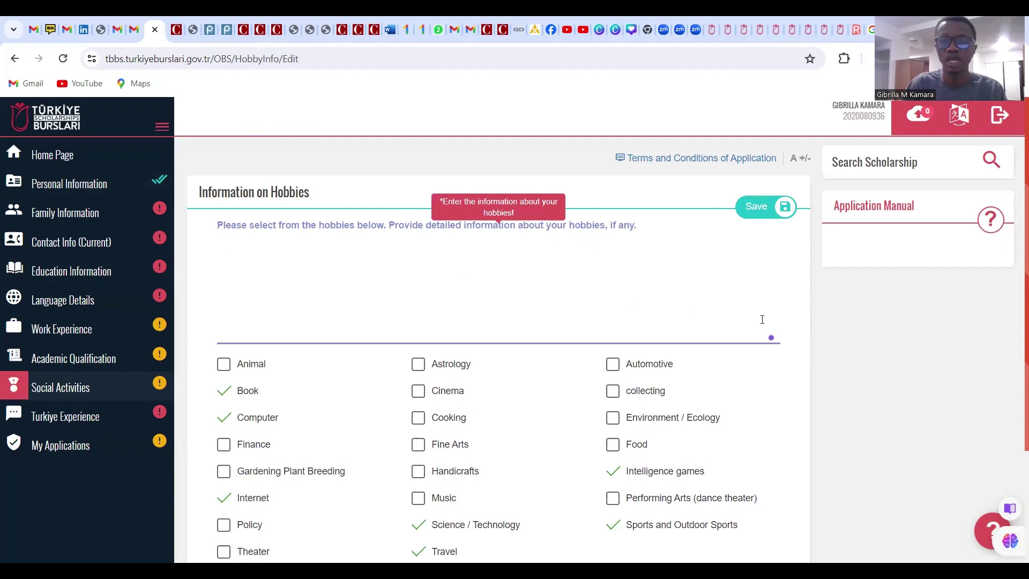
click(757, 207)
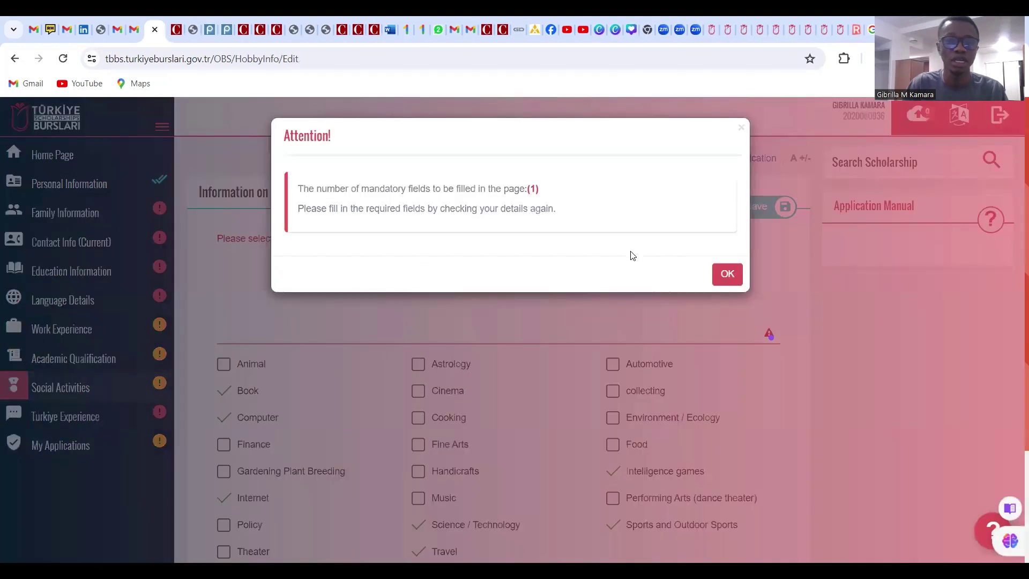
click(727, 274)
scroll(370, 268, down, 3)
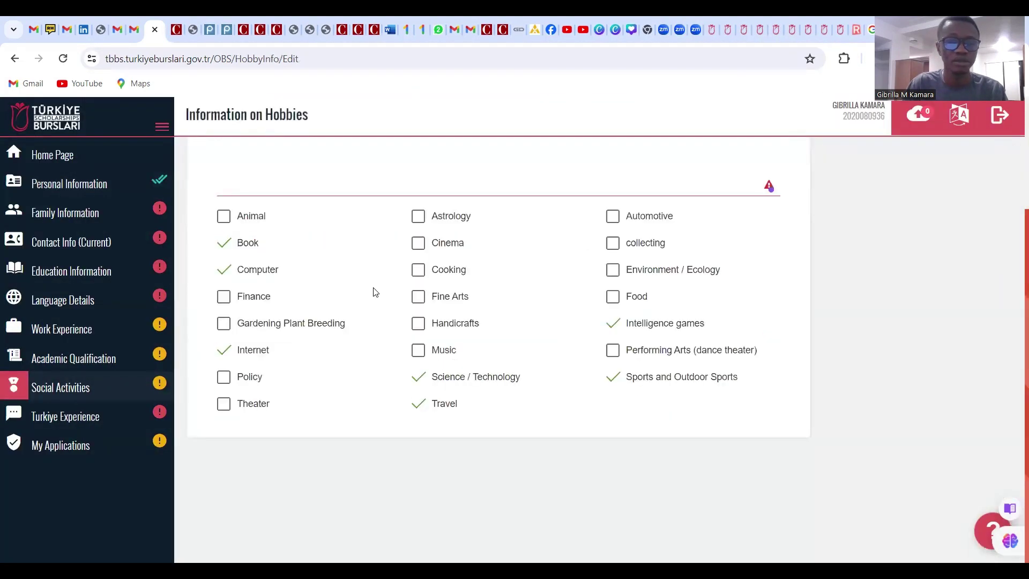
scroll(370, 293, up, 3)
Type 'Book - I like to read books always as it helps' into the hobbies description.
click(225, 256)
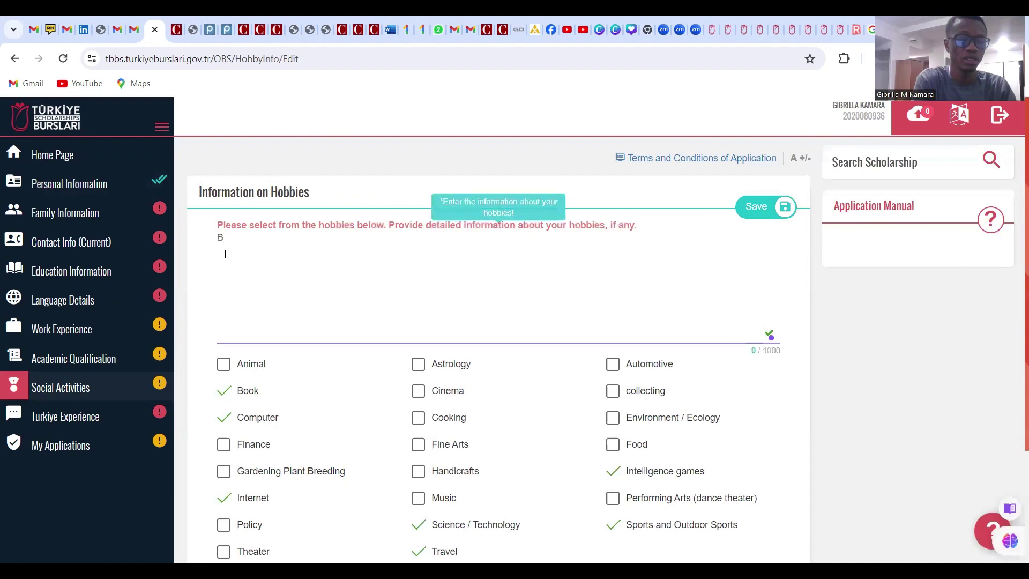
text(Book)
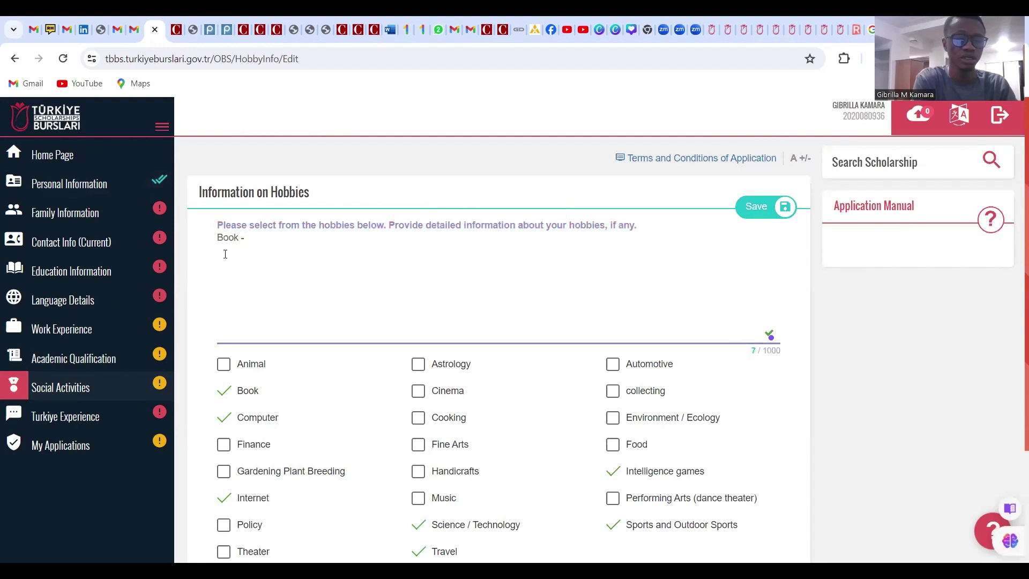
text( - I lik)
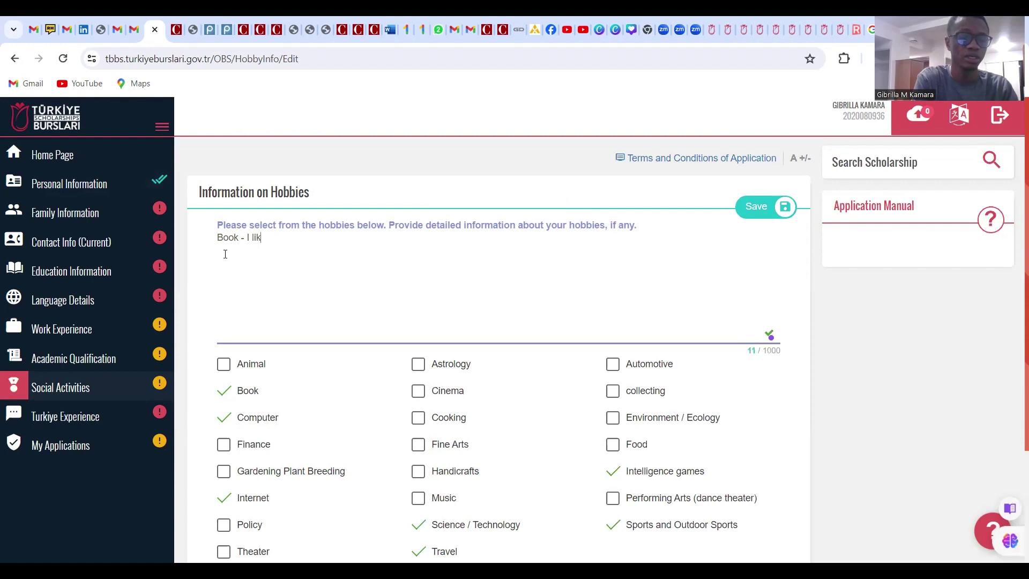
text(e to read books alw)
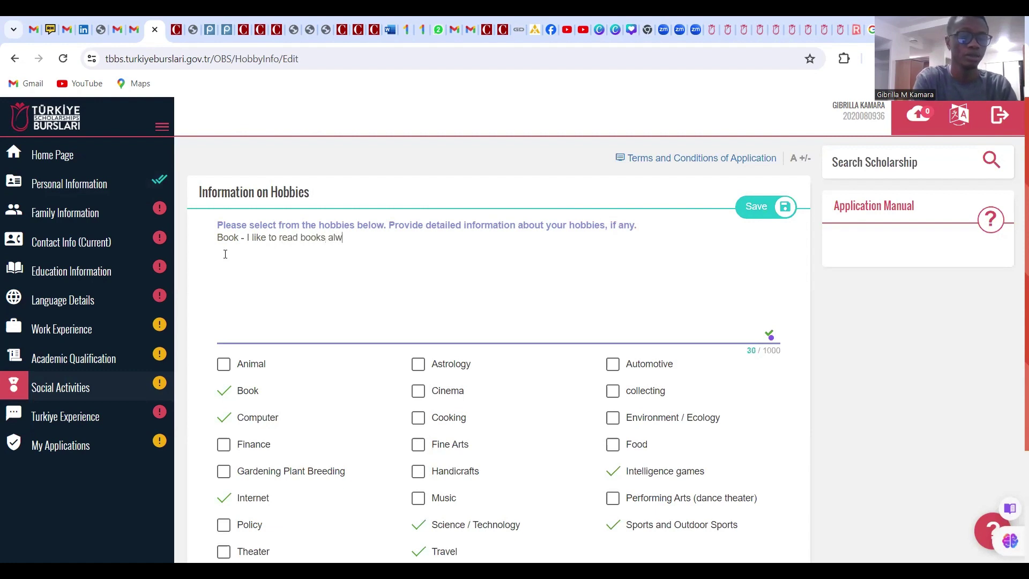
text(ays as it)
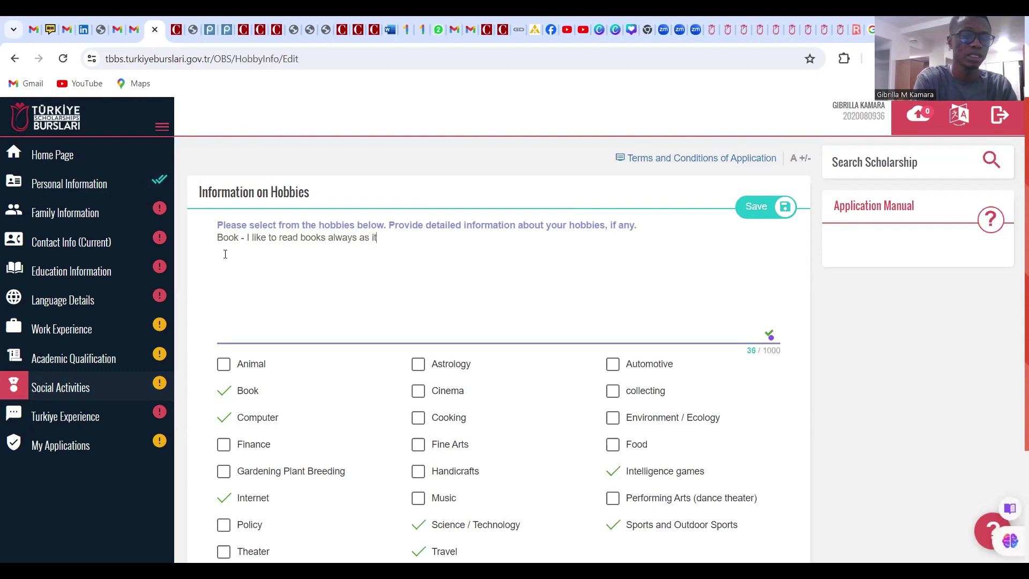
text( helps me to improve my overall thinking.)
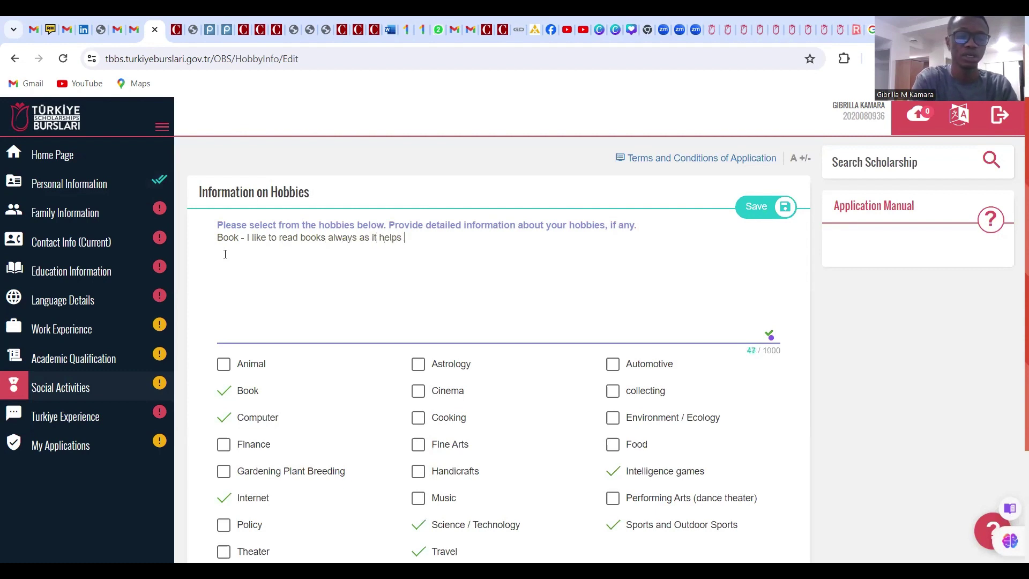
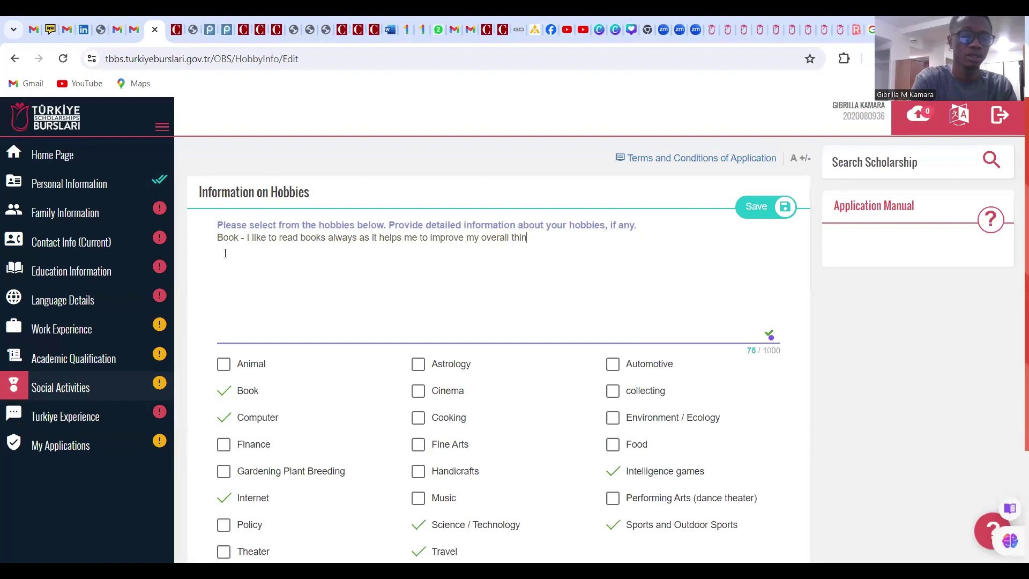
Finish the hobbies description with '…improve my overall thinking.' and save the hobbies.
text(kim)
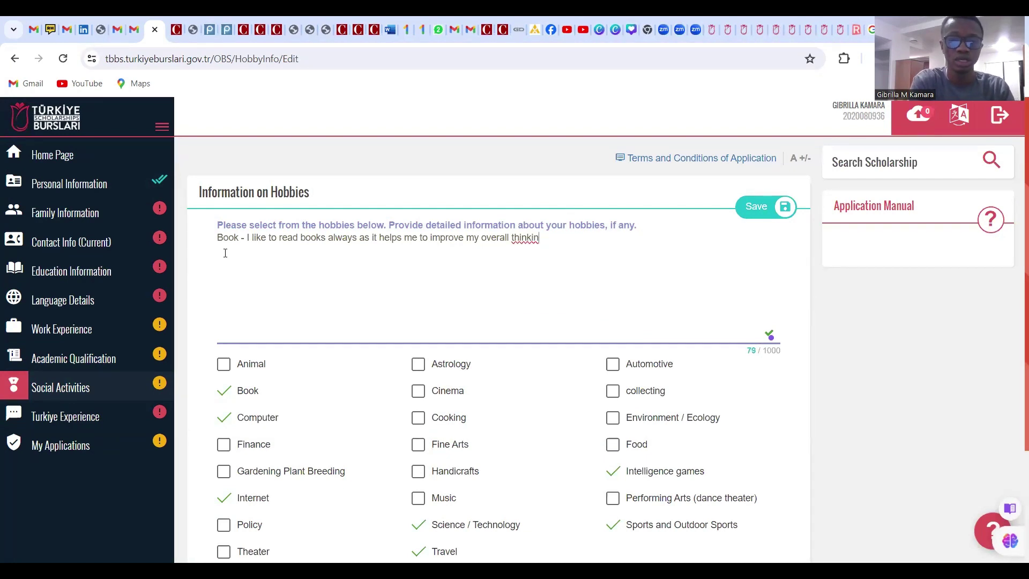
text(g)
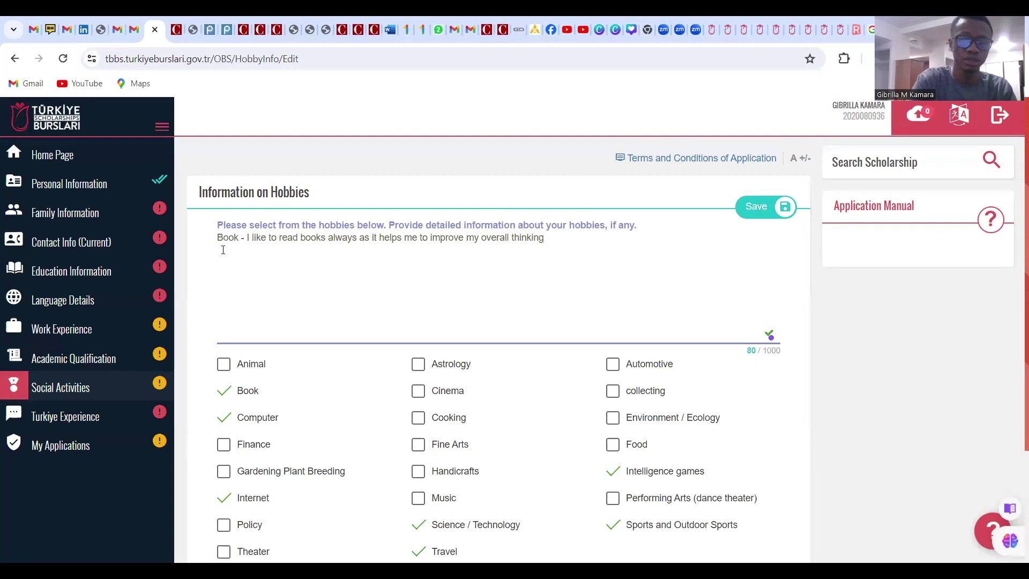
text(.)
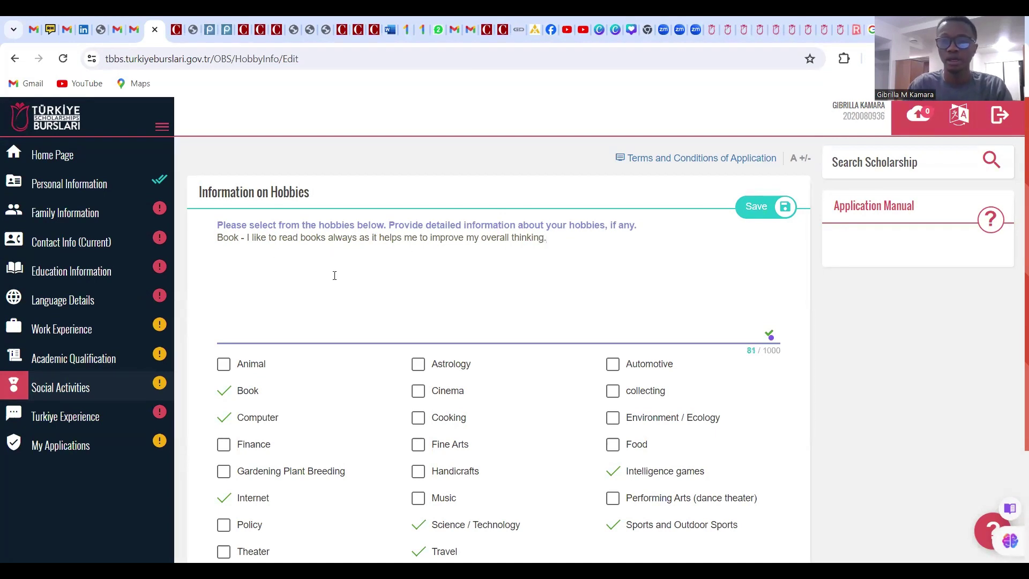
click(765, 208)
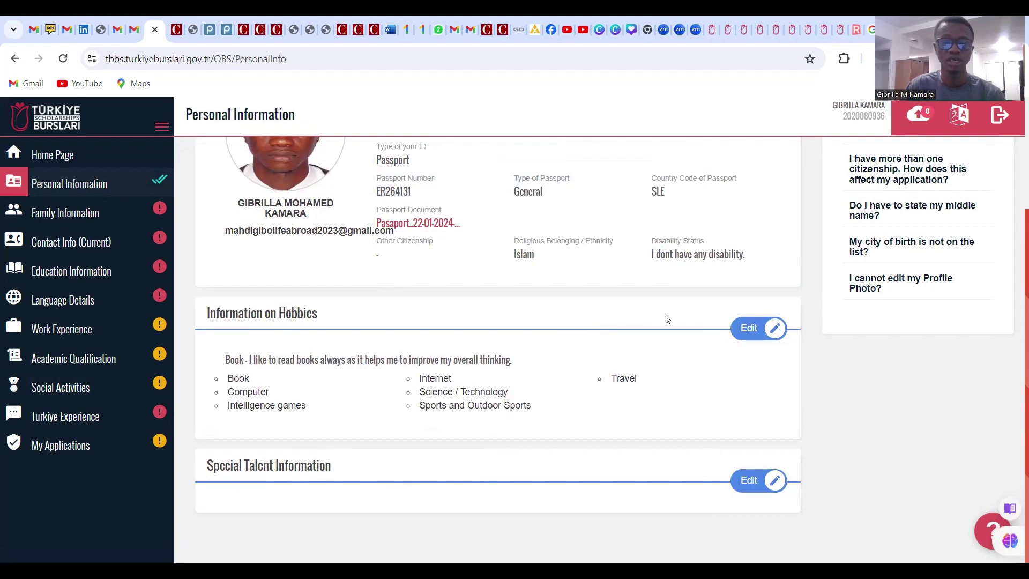
Open the Special Talent Information section for editing to show its Art, Music and Sport options.
click(755, 485)
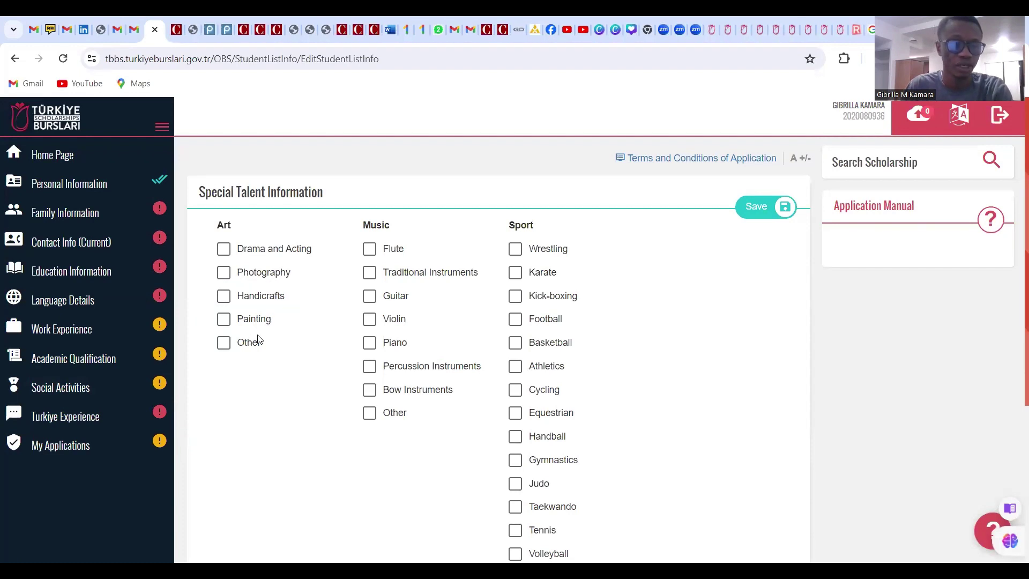
Tick Athletics and Football as sport talents and Other as a music talent.
scroll(258, 339, down, 1)
scroll(509, 347, up, 1)
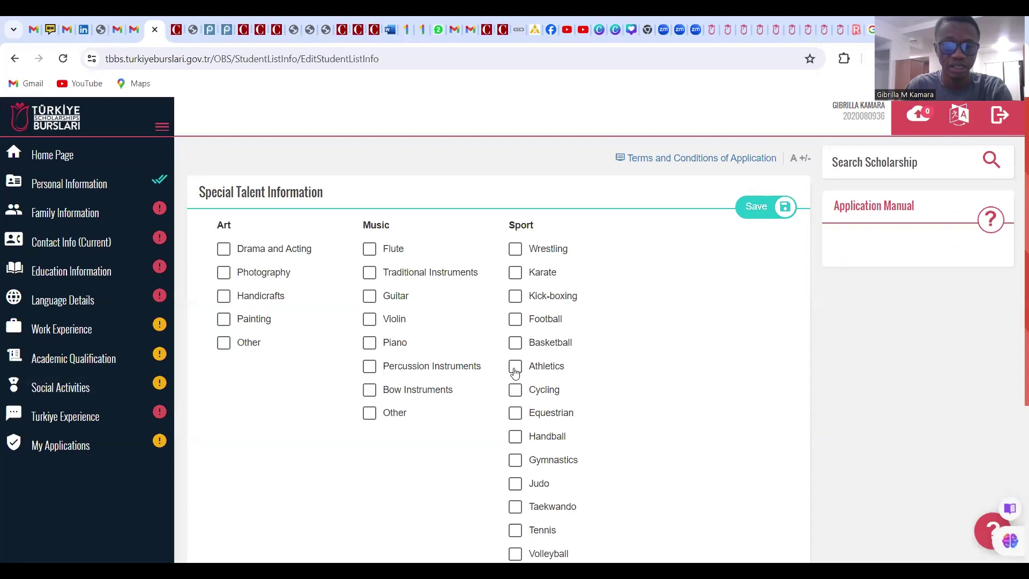
click(516, 368)
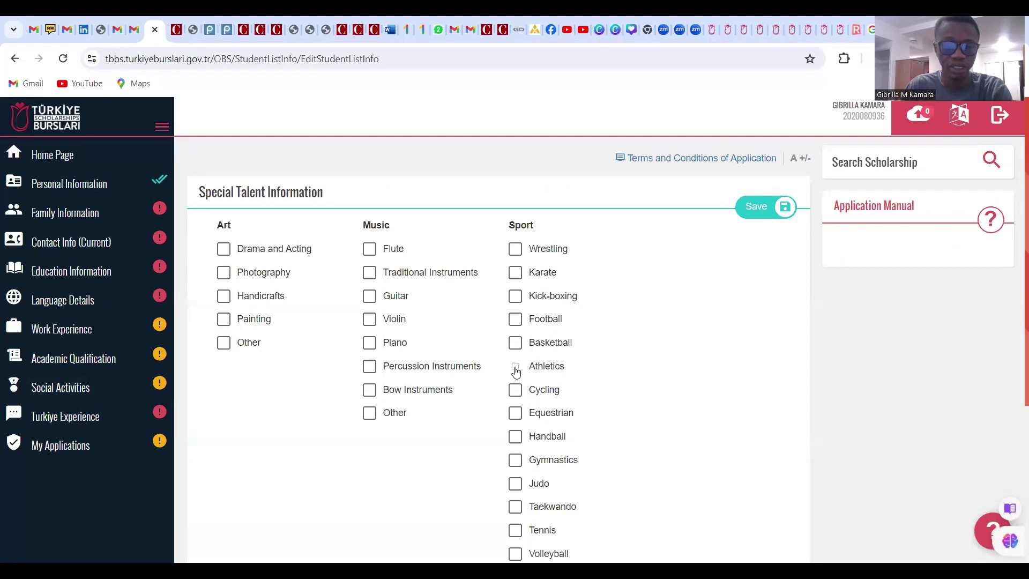
click(515, 321)
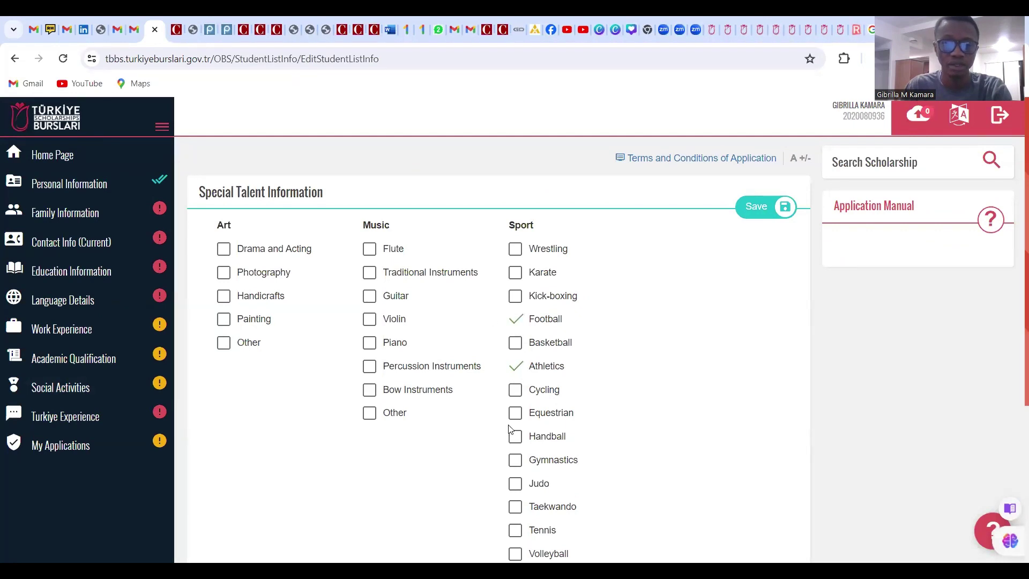
scroll(512, 428, down, 1)
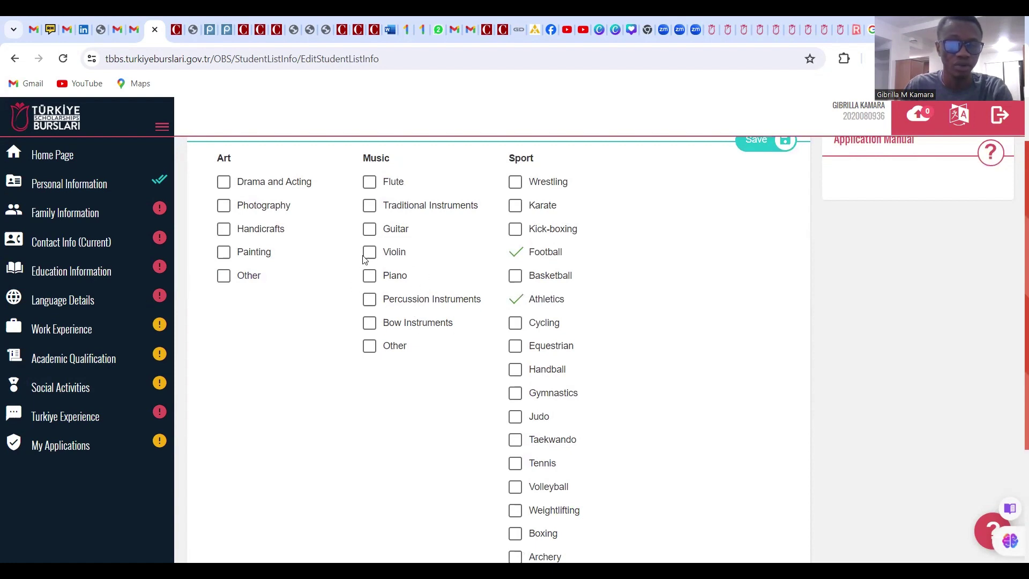
click(370, 346)
scroll(361, 308, down, 1)
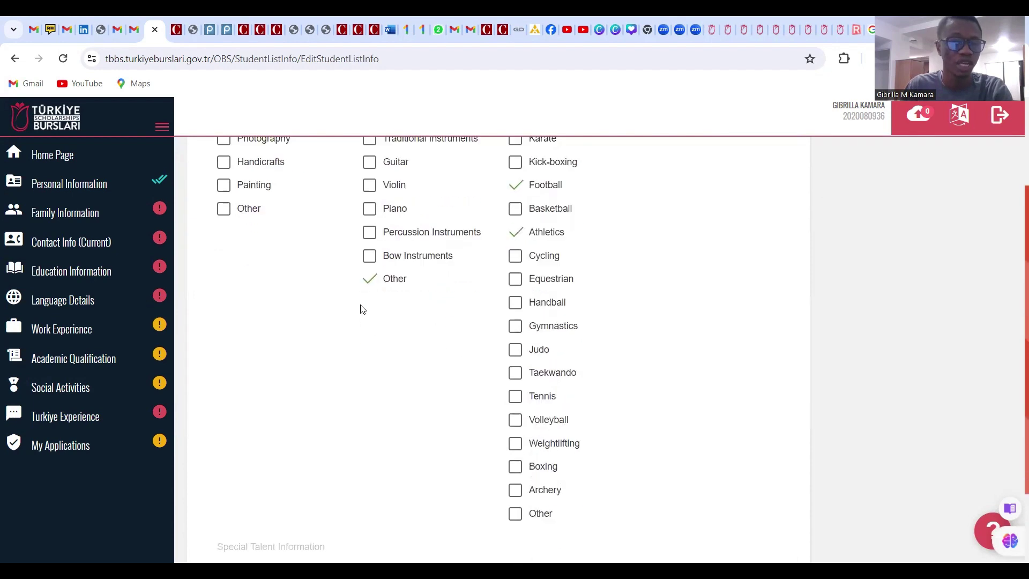
scroll(363, 305, up, 3)
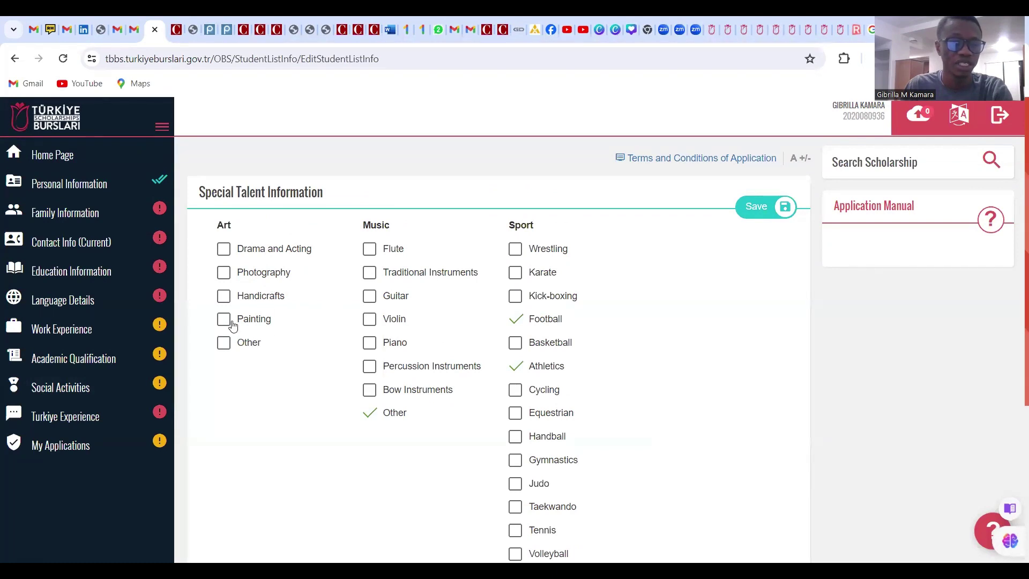
Add Drama and Acting and Gymnastics, then save the special talents.
click(224, 250)
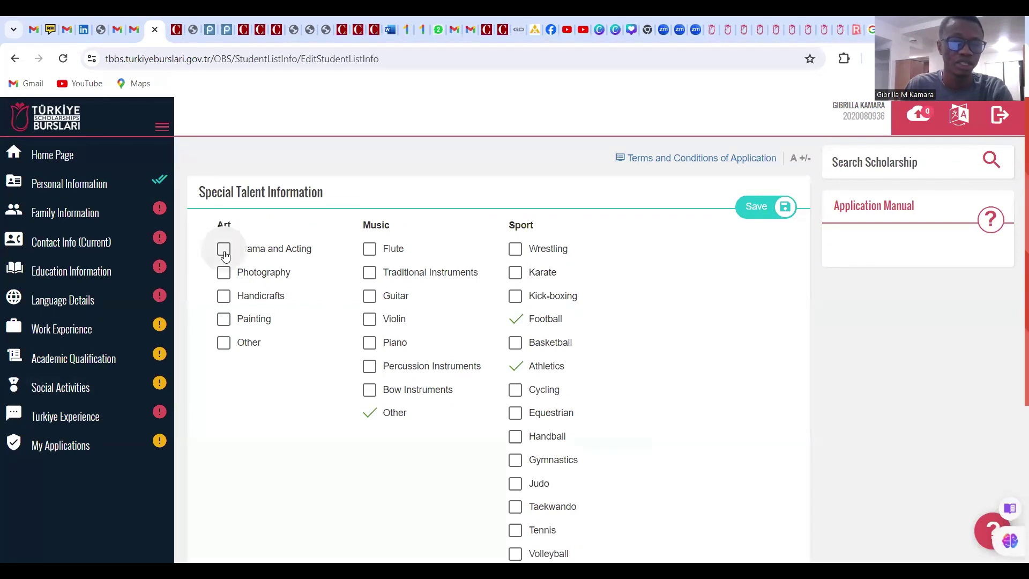
scroll(533, 362, down, 2)
scroll(535, 361, down, 1)
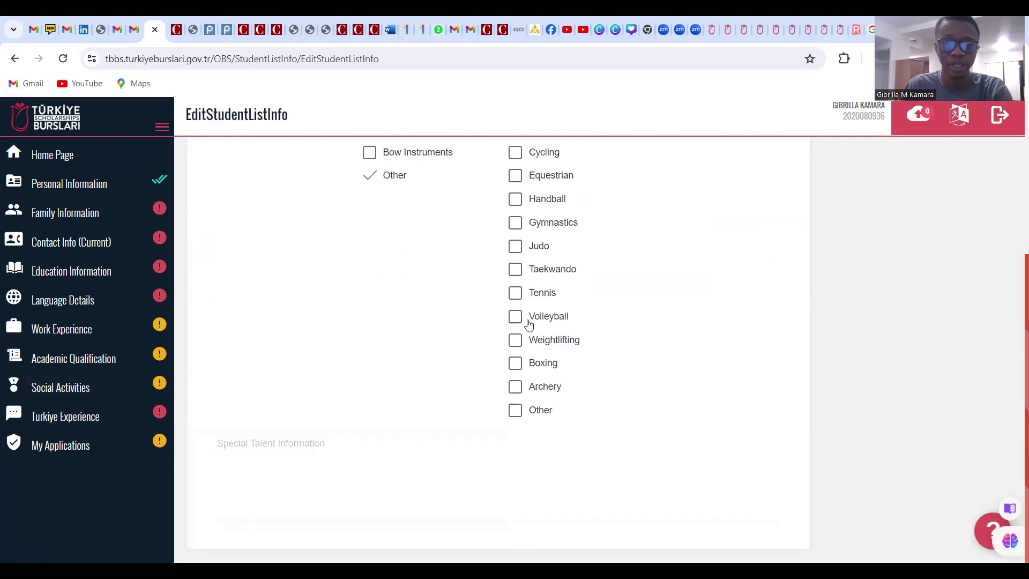
scroll(548, 290, up, 1)
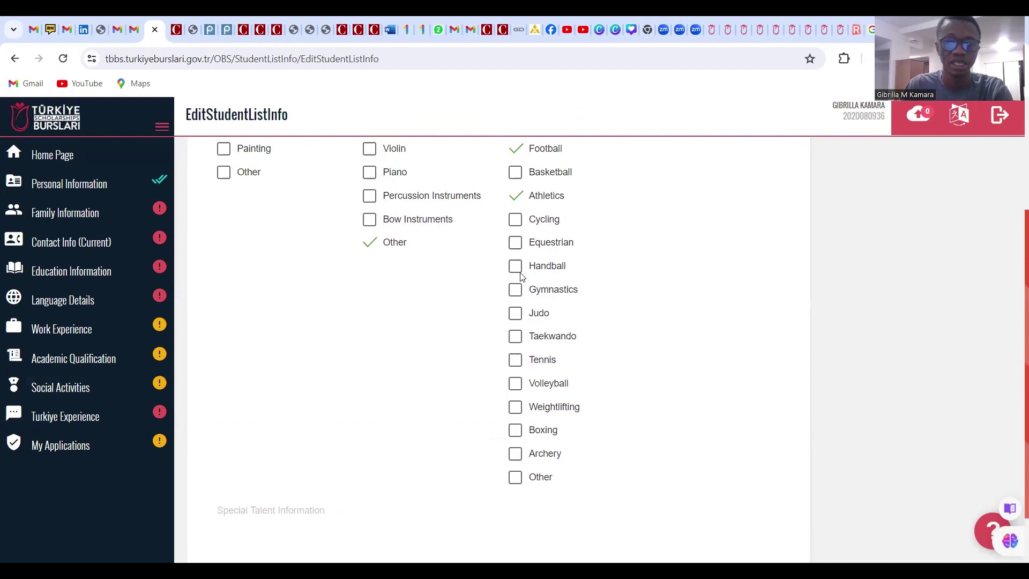
click(516, 293)
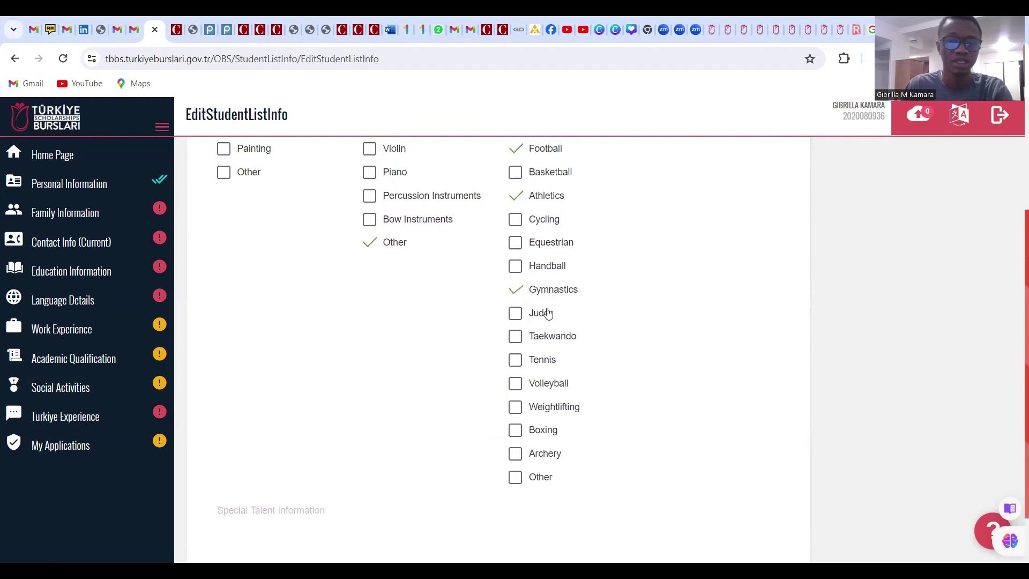
scroll(551, 315, down, 1)
scroll(552, 319, up, 1)
scroll(552, 320, up, 4)
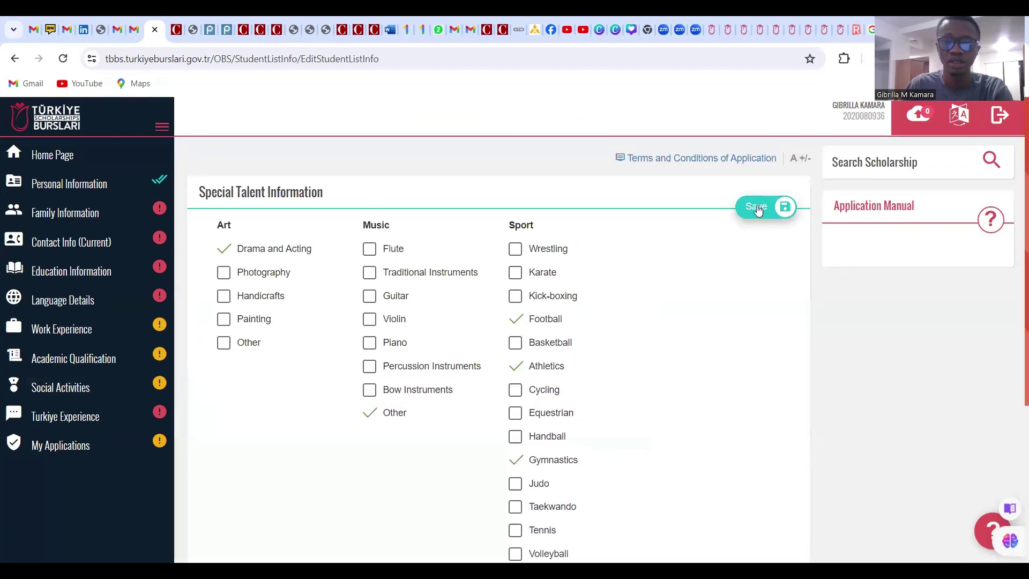
click(789, 217)
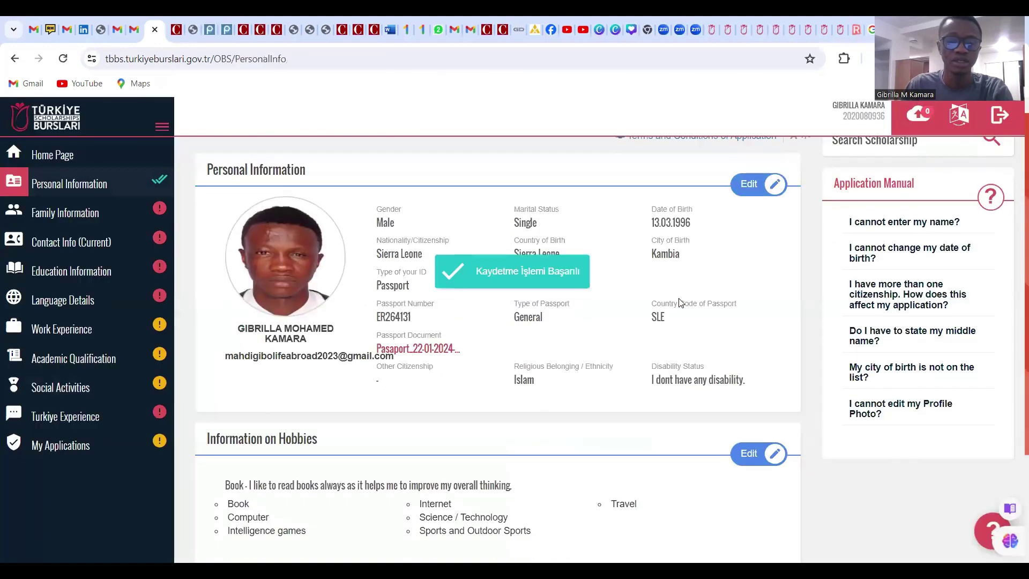
scroll(675, 305, down, 3)
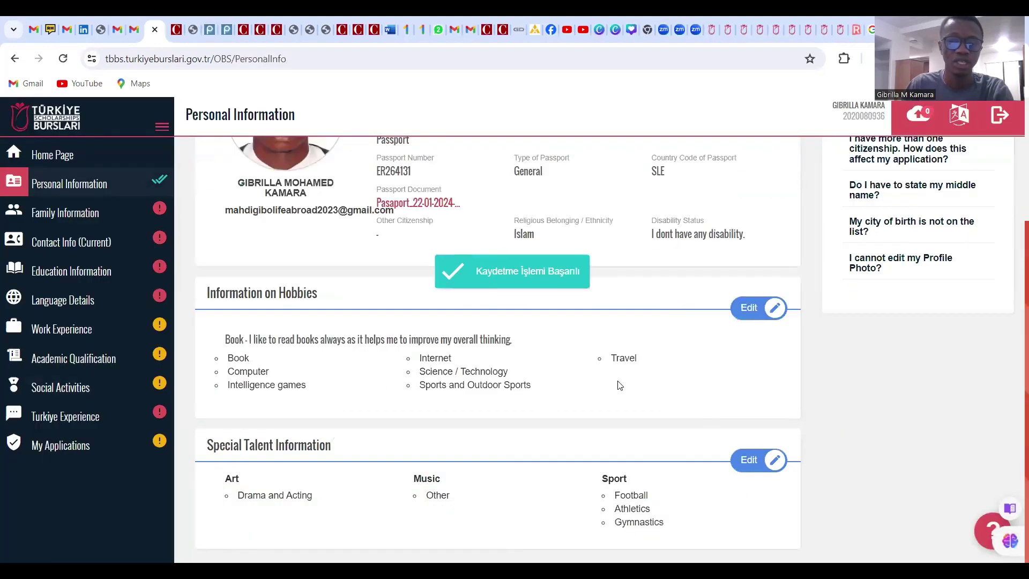
scroll(551, 431, up, 3)
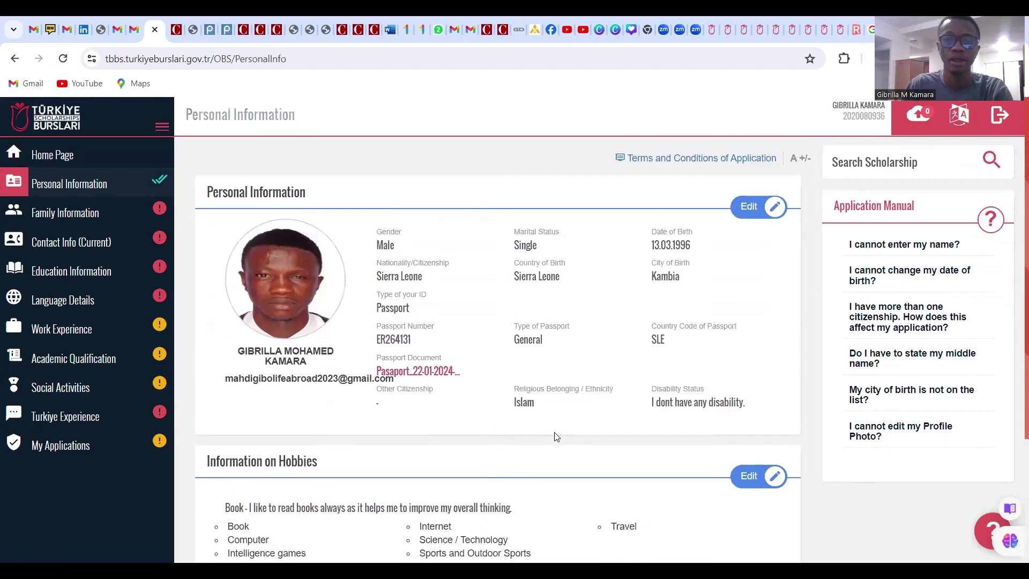
scroll(587, 322, down, 3)
scroll(588, 320, up, 3)
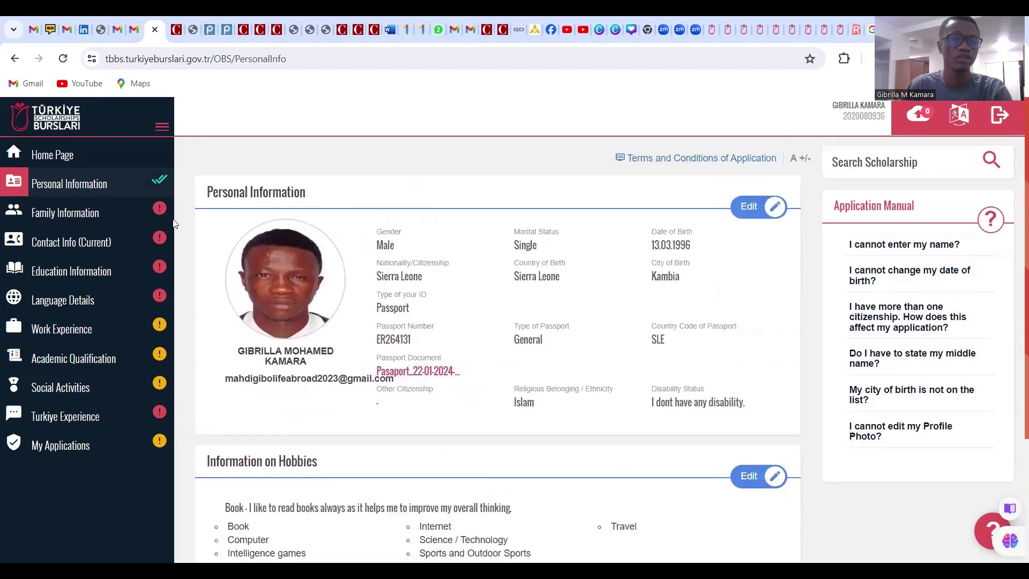
In Family Information, enter the mother's name and mark her as alive.
click(75, 216)
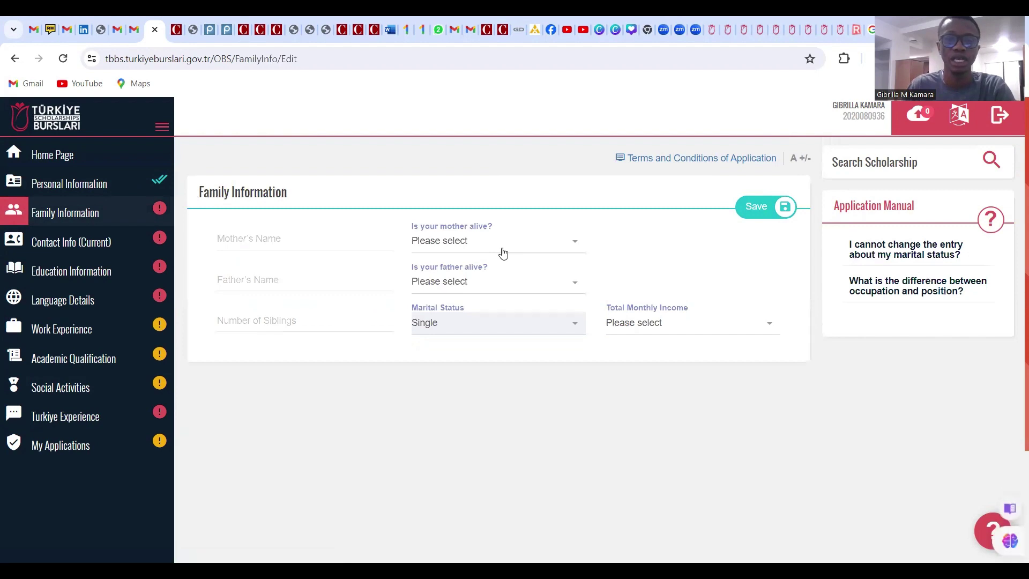
scroll(503, 252, down, 3)
scroll(486, 282, up, 3)
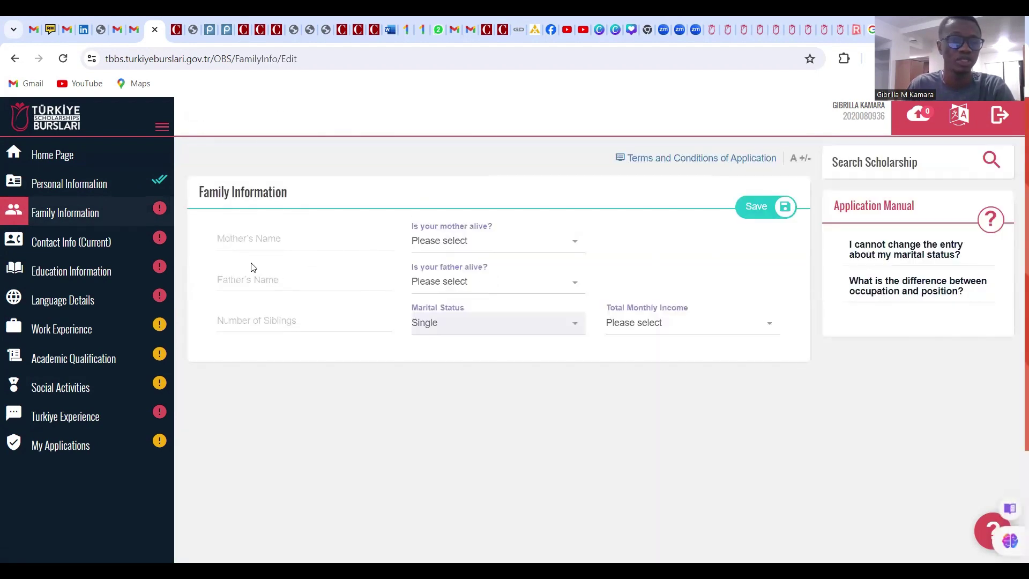
click(256, 237)
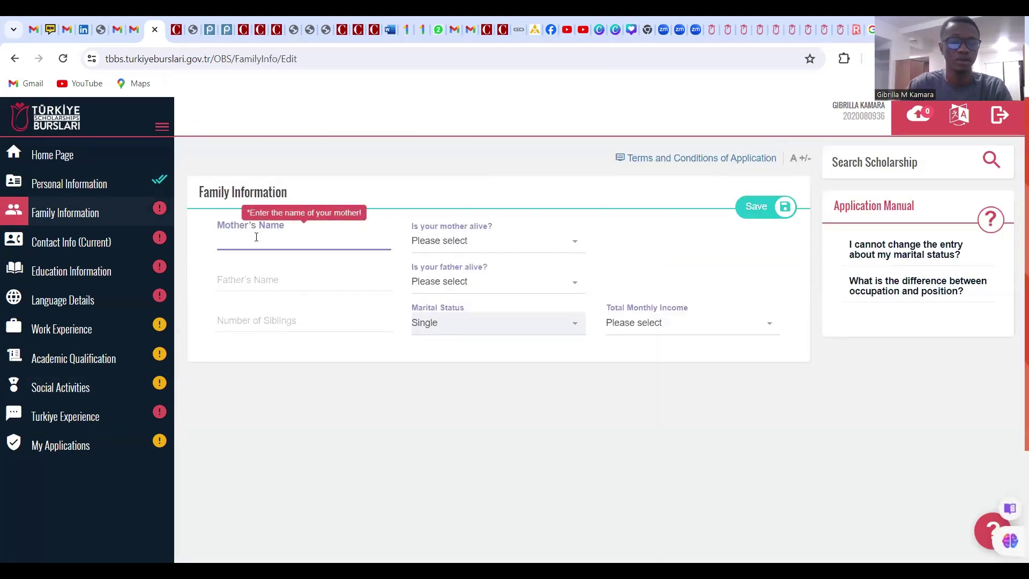
text(BOPOSSEH)
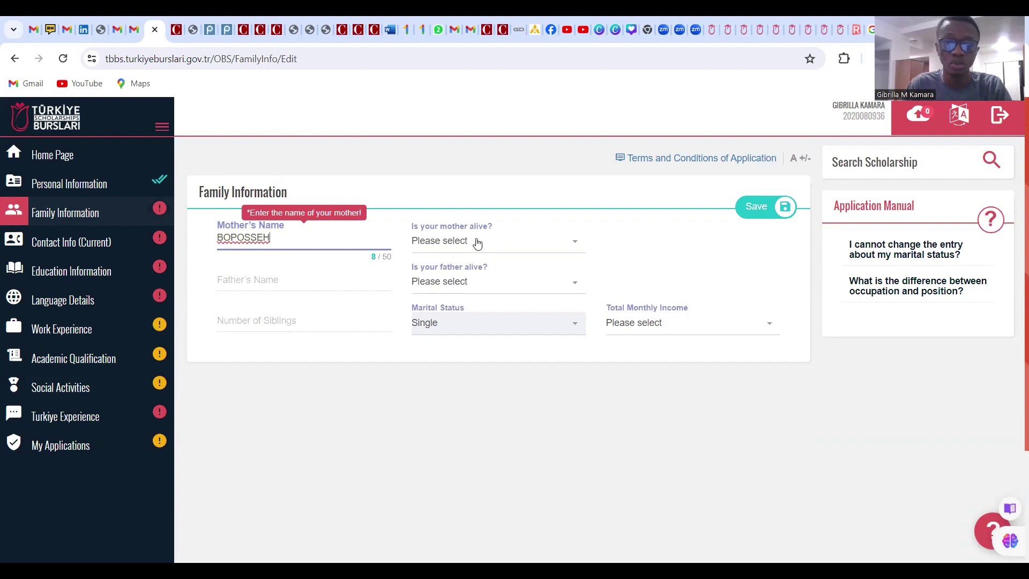
click(474, 242)
click(456, 311)
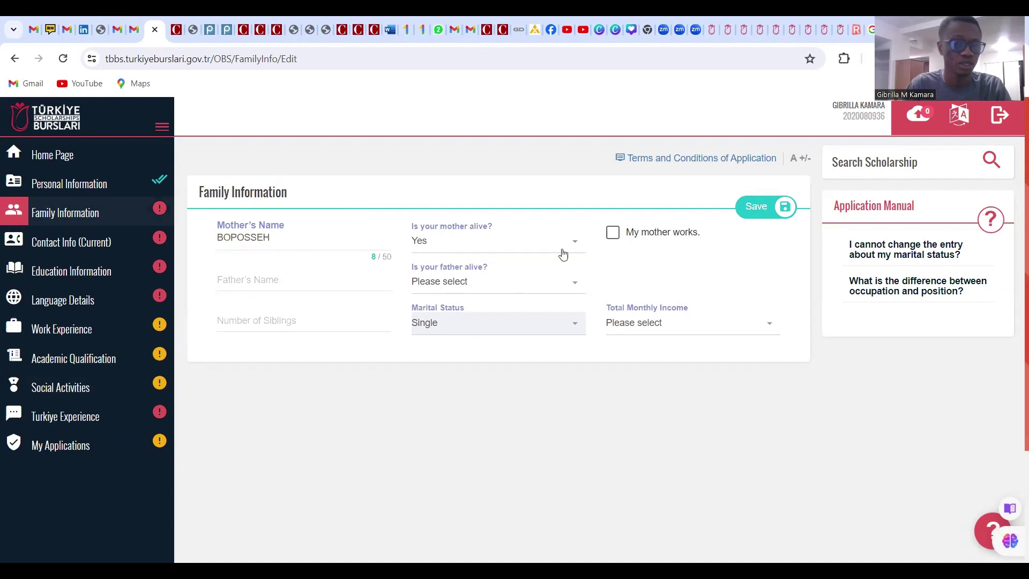
Enter the father's name, mark him as not alive, and set 4 siblings.
click(269, 281)
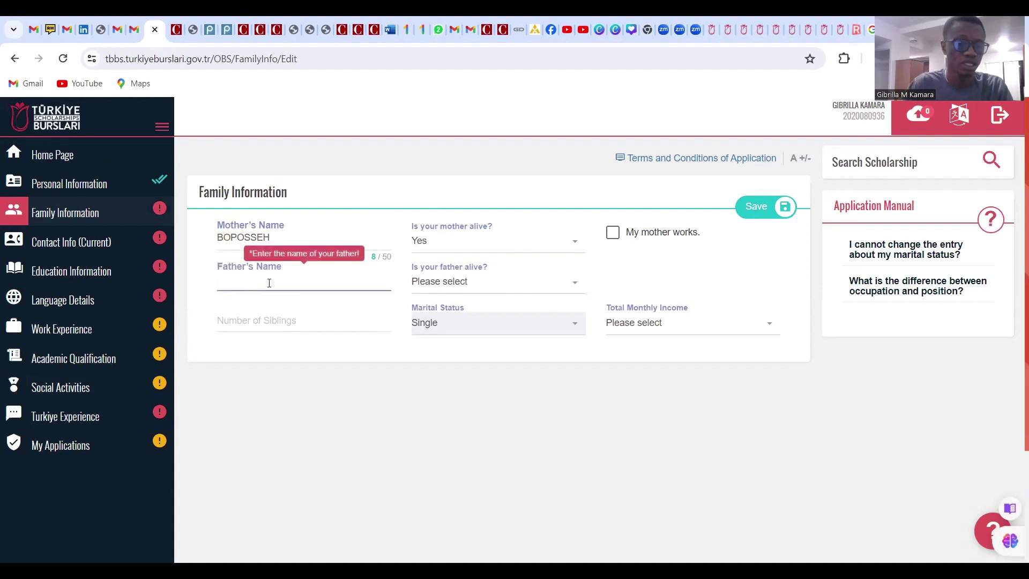
text(MO)
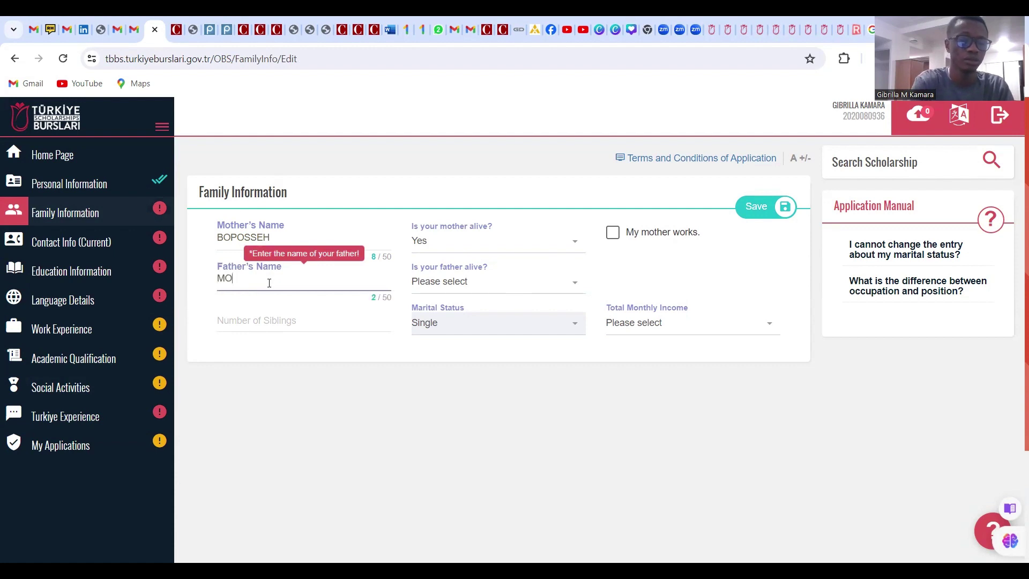
text(HAMED)
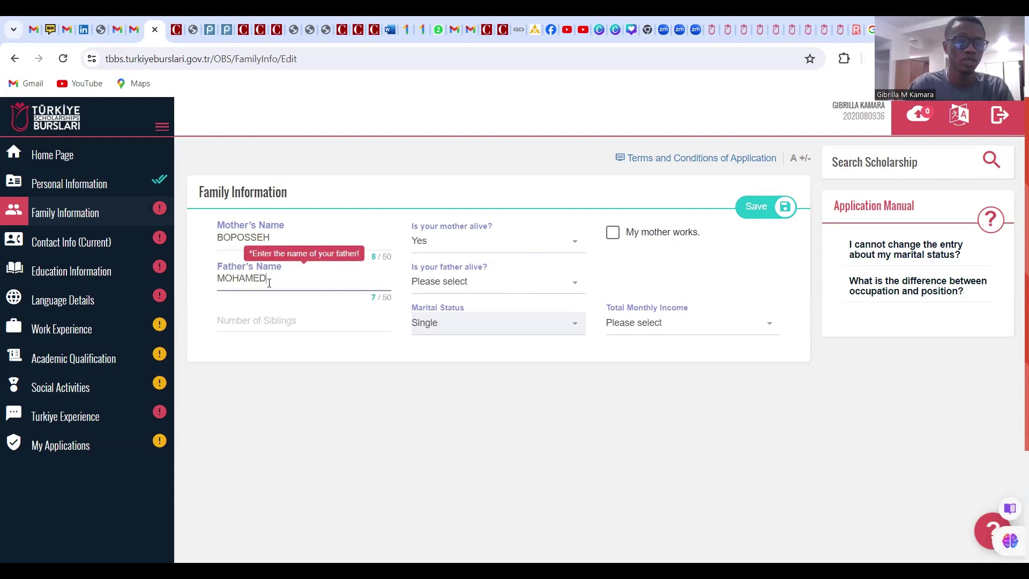
click(485, 289)
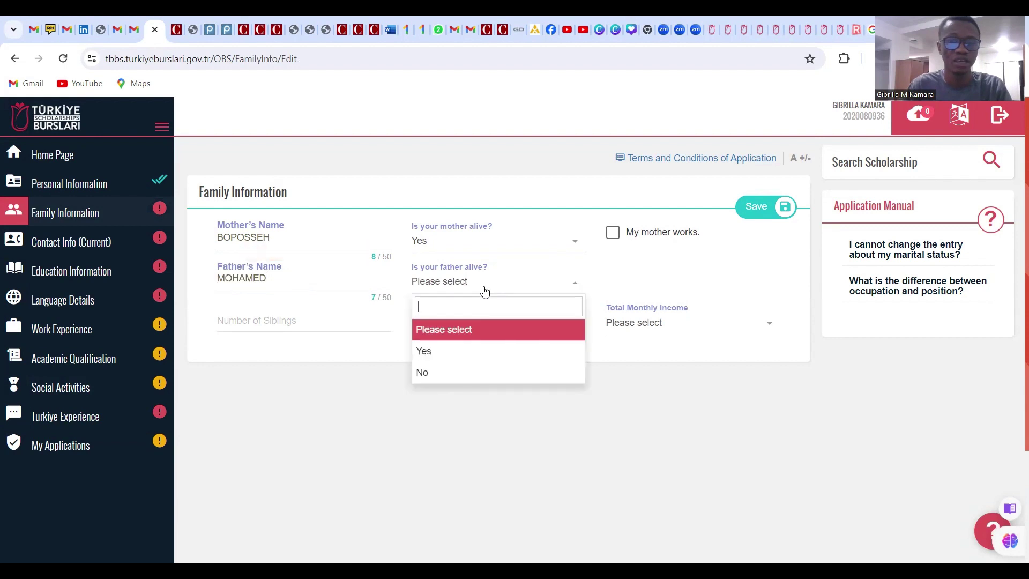
click(446, 374)
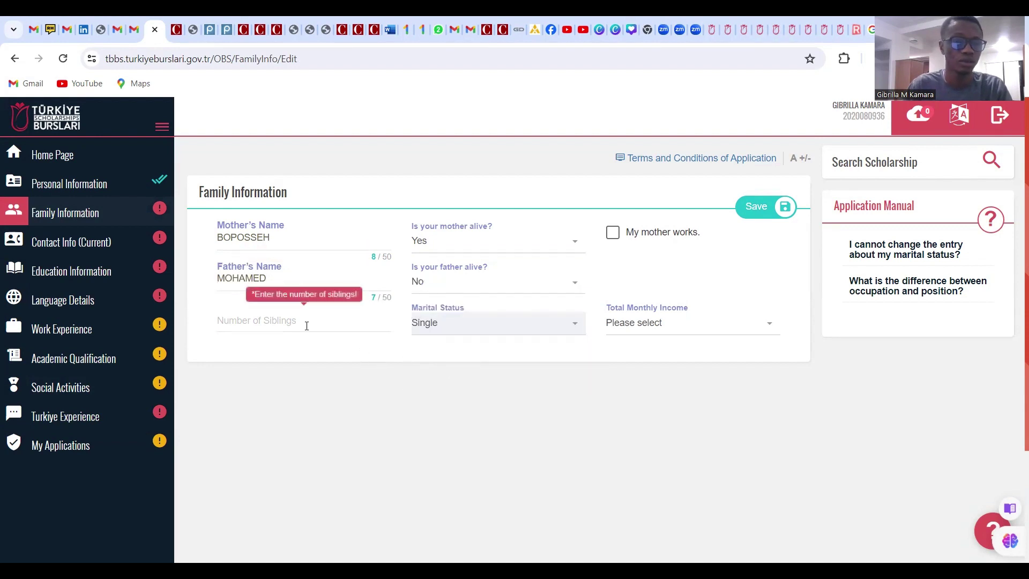
click(268, 324)
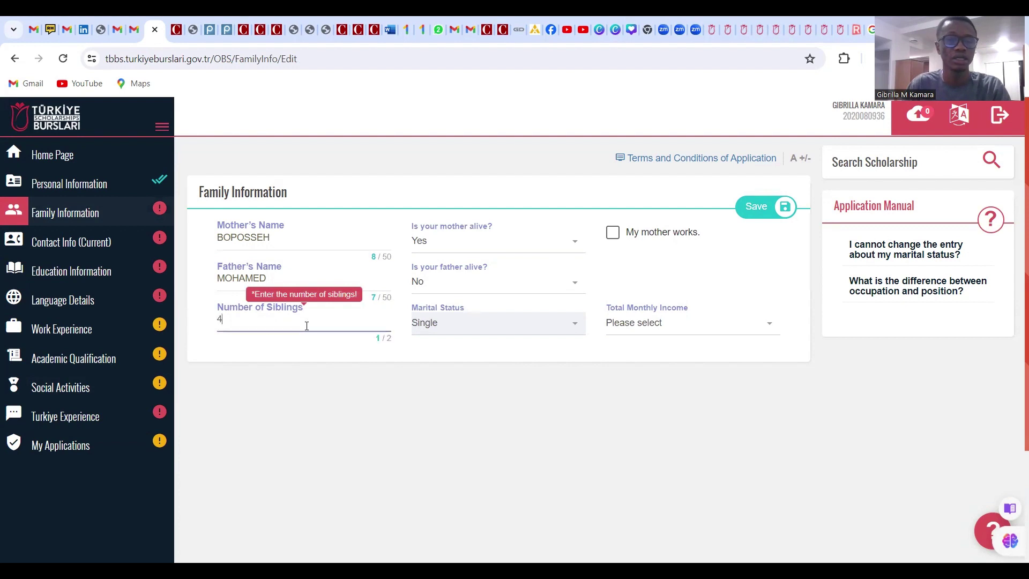
click(450, 360)
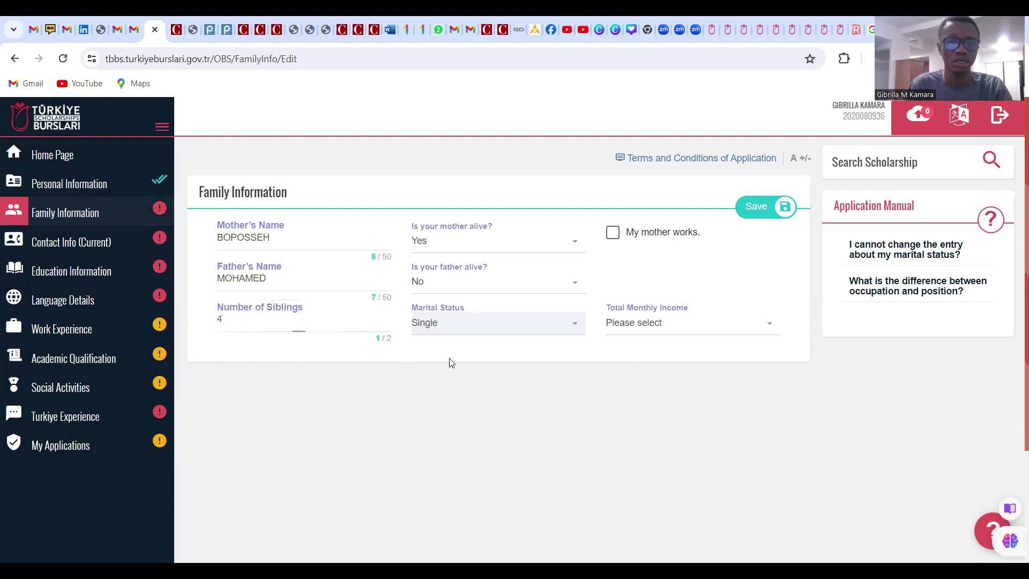
Set Total Monthly Income to 0-50 ($) and save the family information.
click(677, 325)
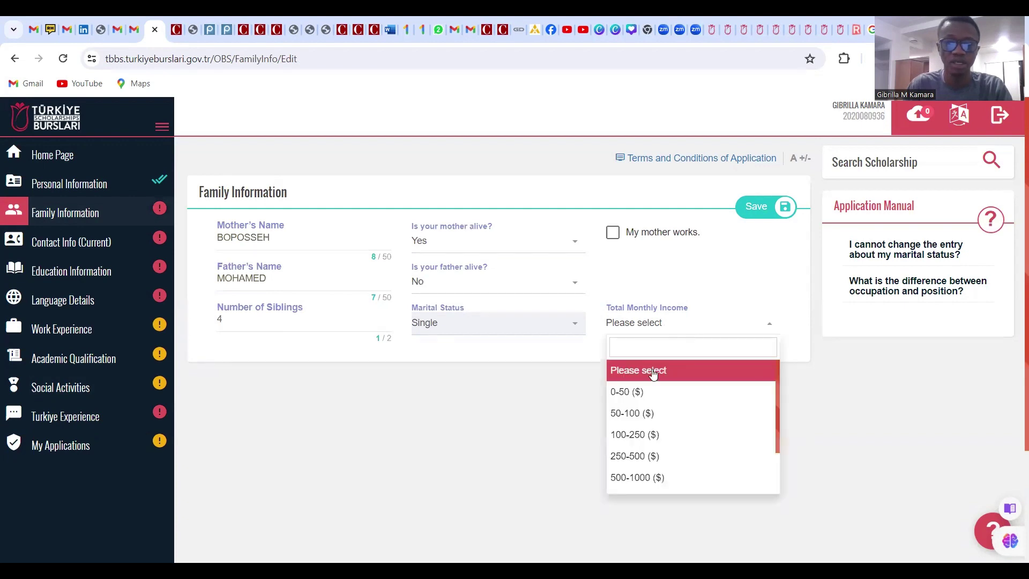
click(627, 393)
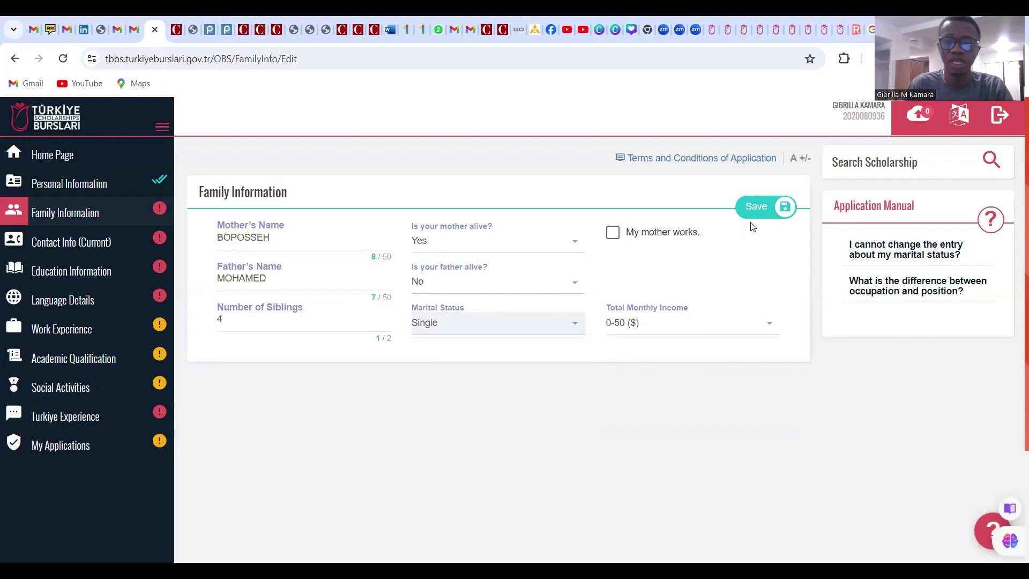
click(758, 209)
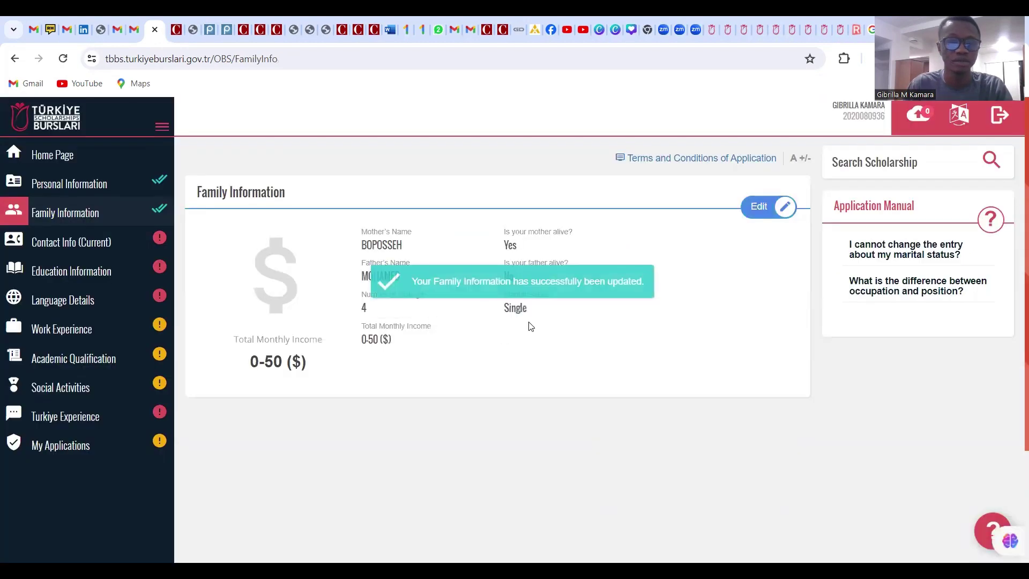
scroll(482, 391, down, 3)
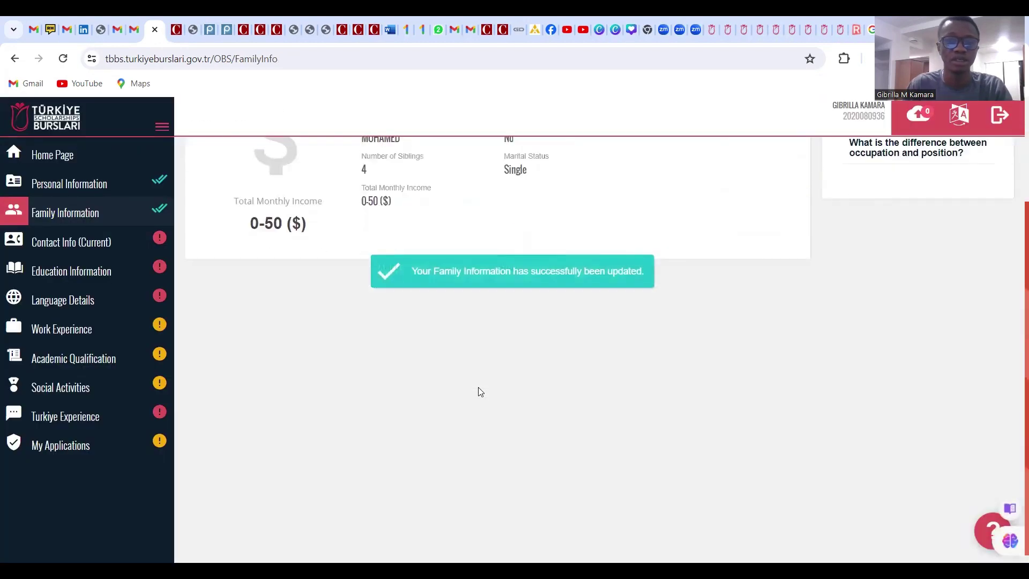
scroll(477, 386, up, 3)
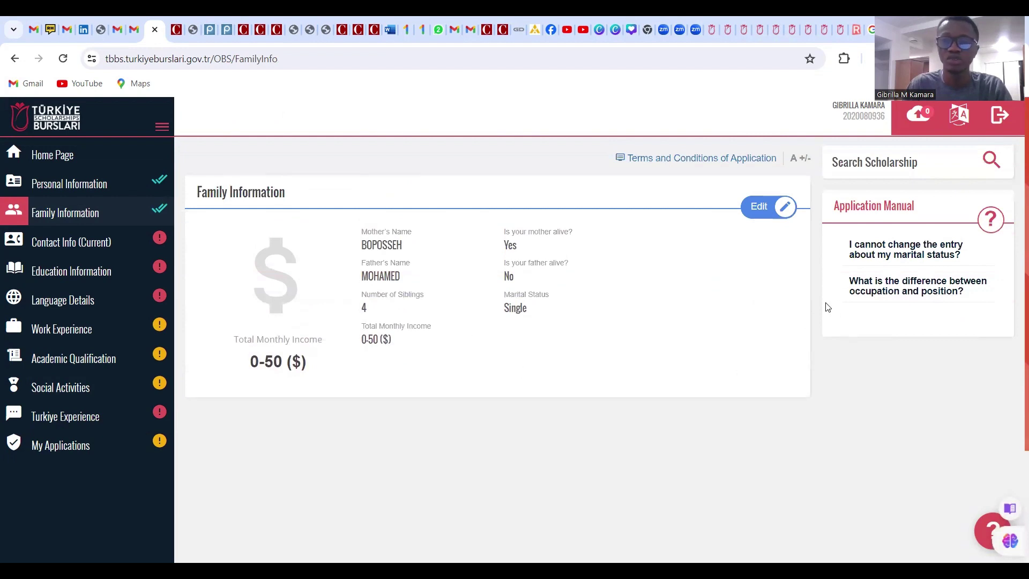
click(143, 239)
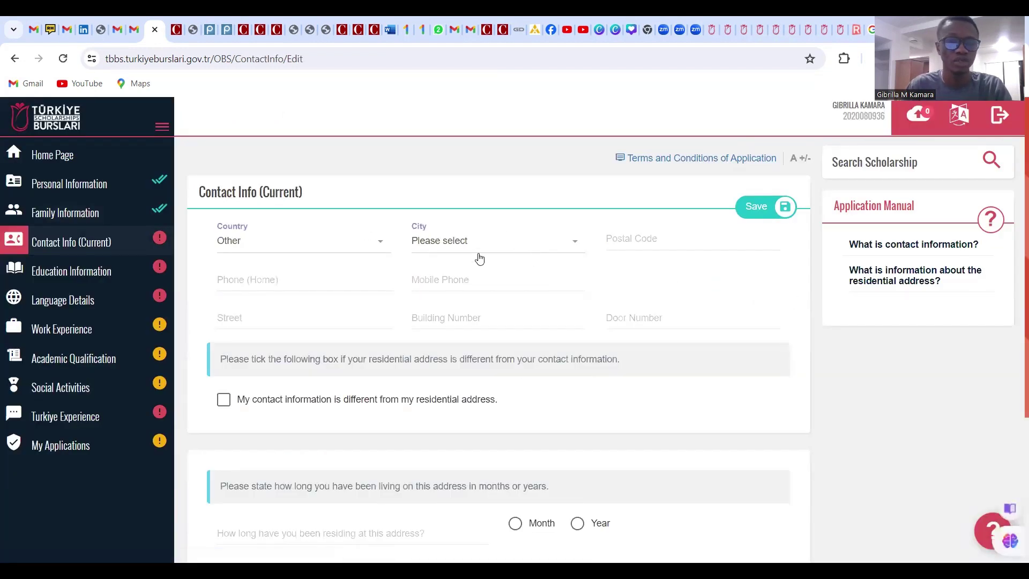
Set the contact country to Sierra Leone, city Kambia and postal code 00000.
click(278, 252)
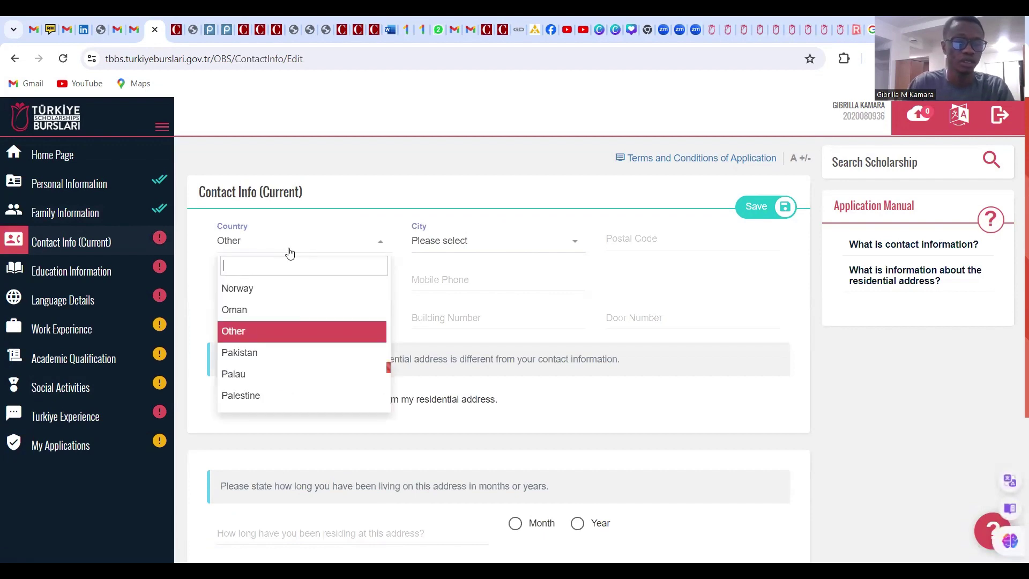
text(SIE)
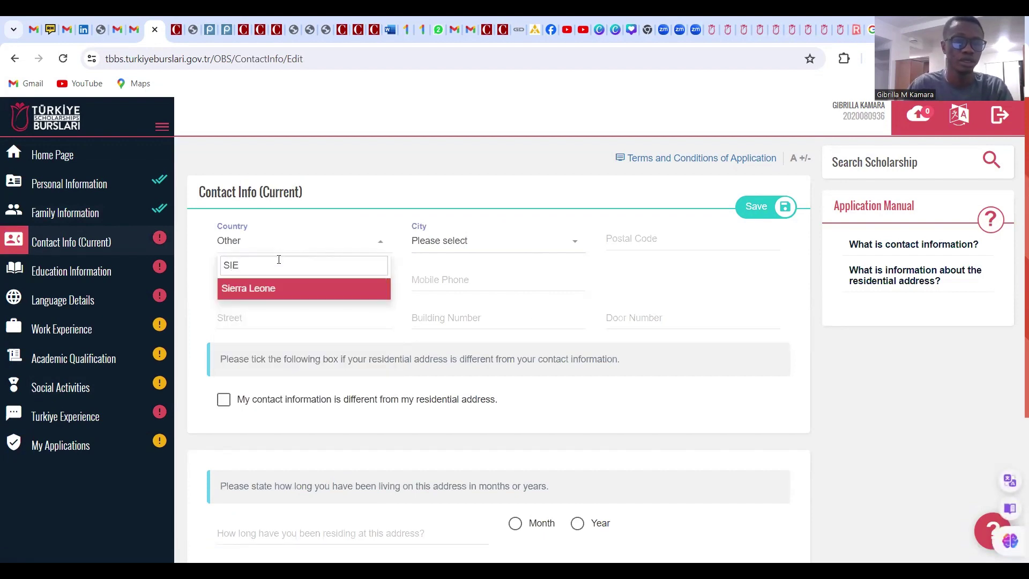
click(284, 295)
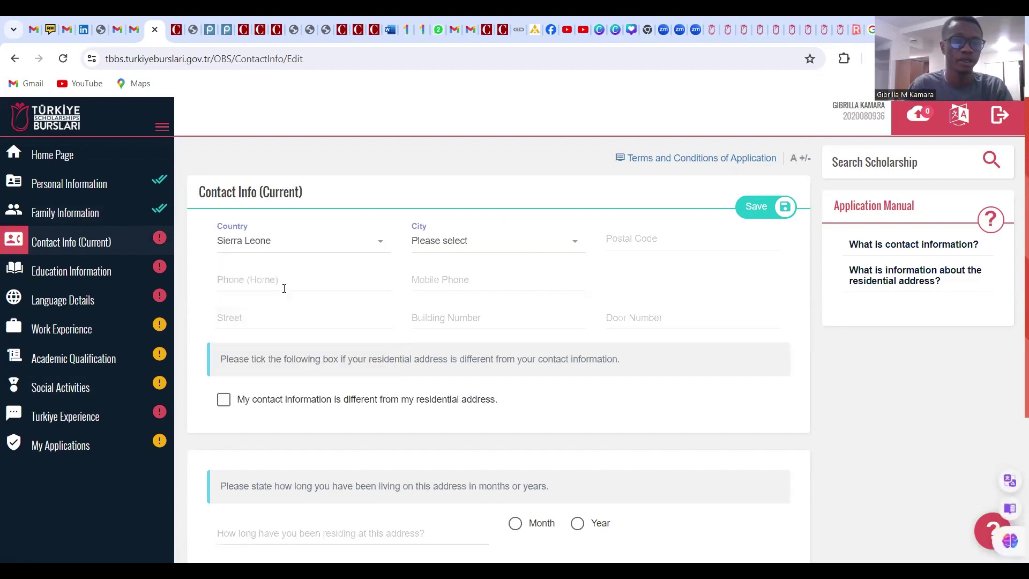
click(457, 251)
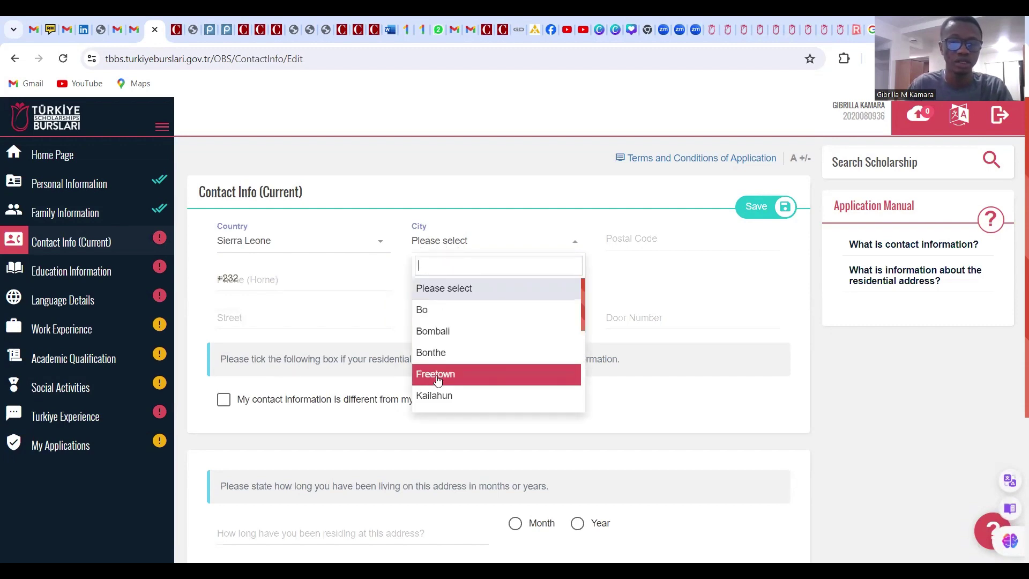
scroll(439, 375, down, 2)
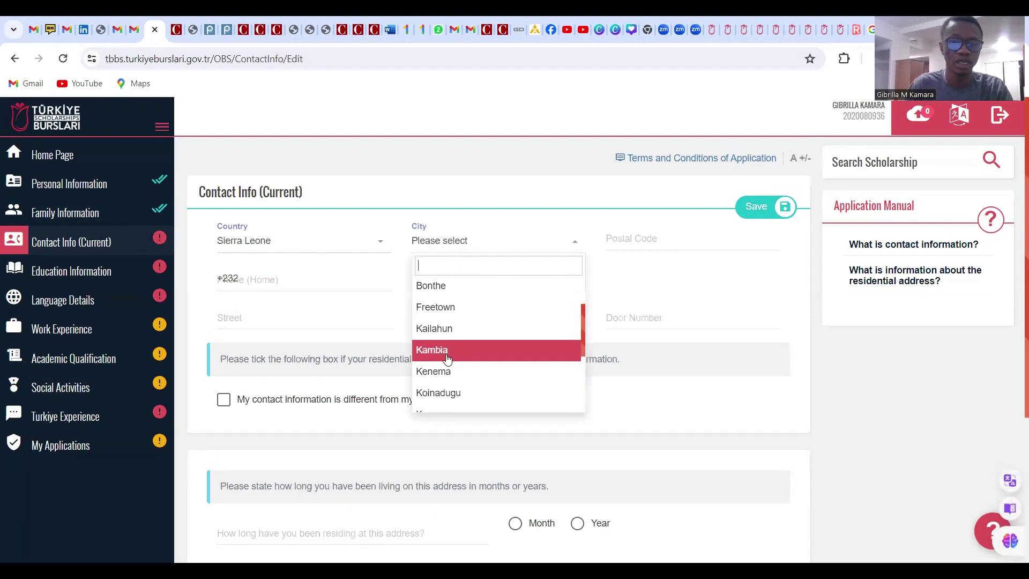
click(443, 352)
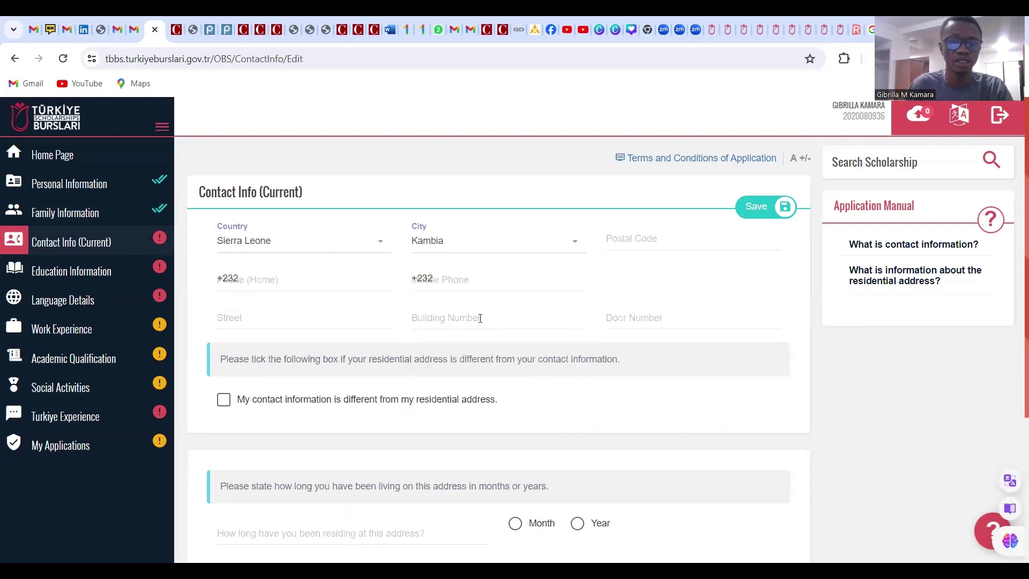
click(630, 242)
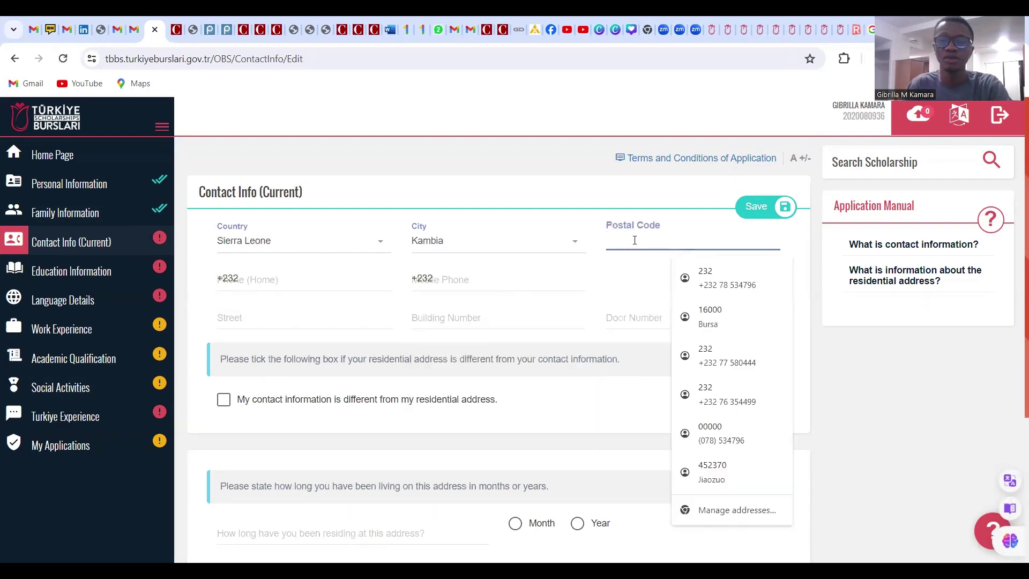
text(00000)
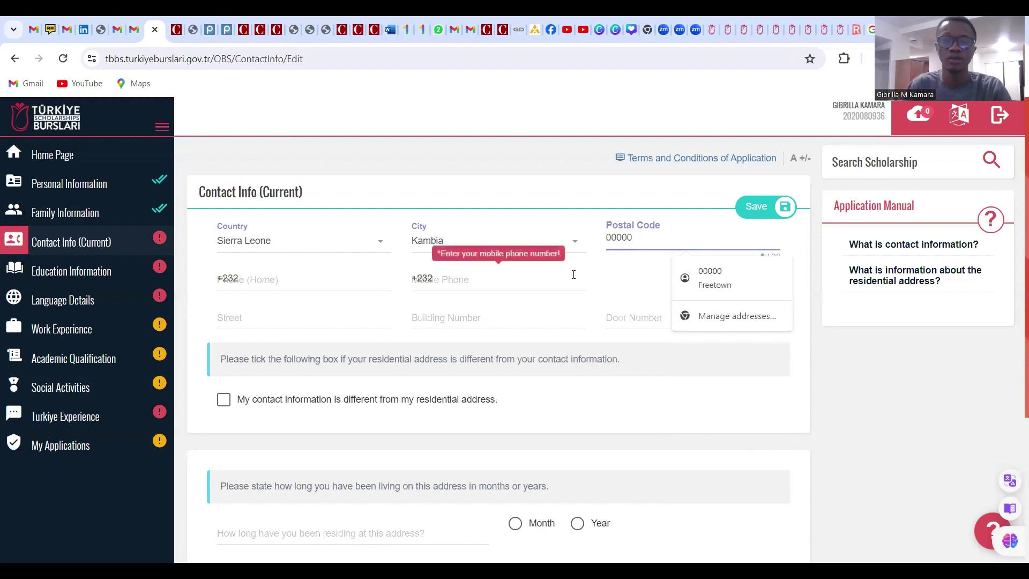
click(627, 282)
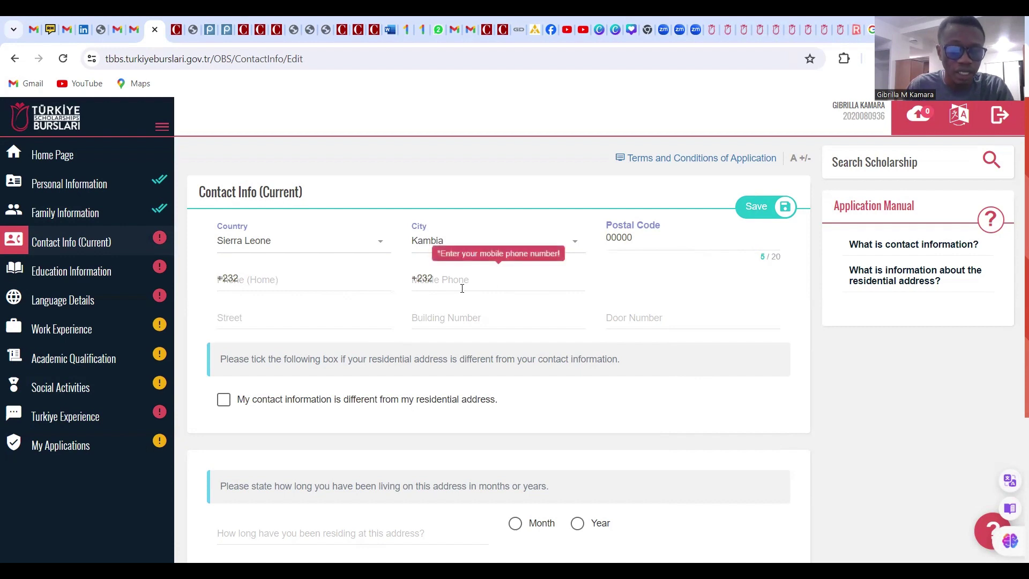
Autofill both phone numbers from a saved entry, trim the street, and enter the building number.
click(445, 280)
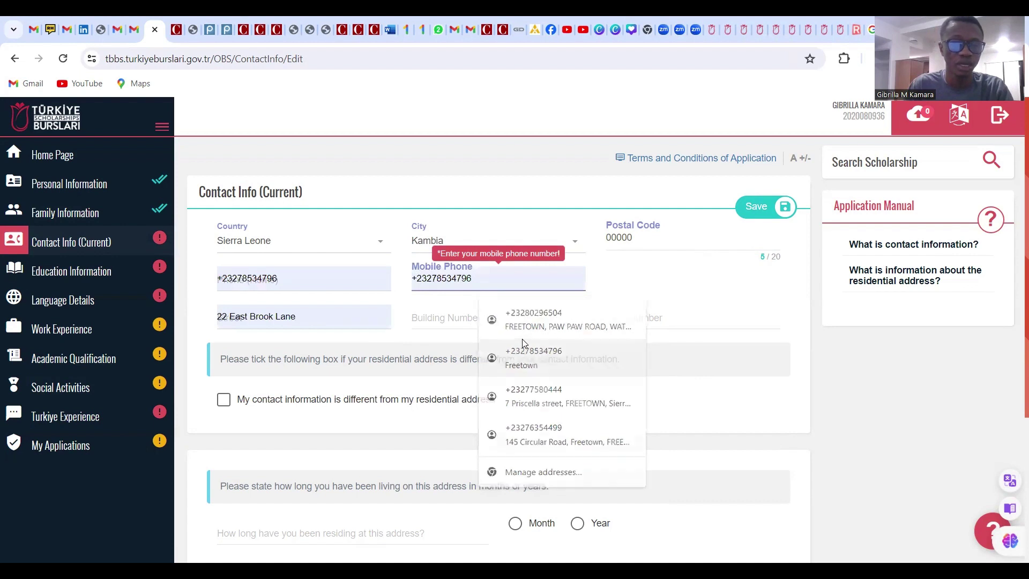
click(523, 347)
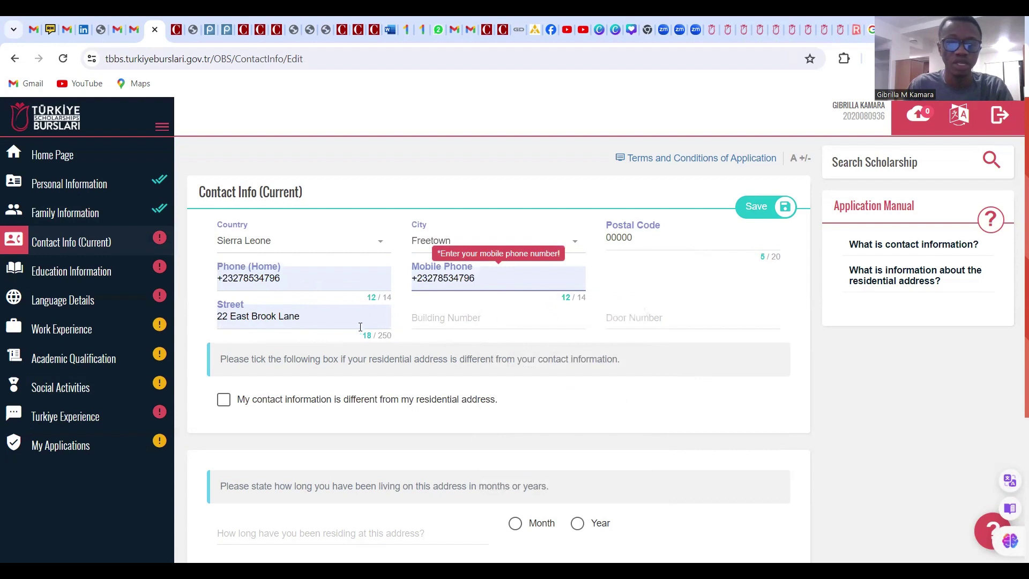
click(233, 318)
key(BackSpace)
key(BackSpace)
key(BackSpace)
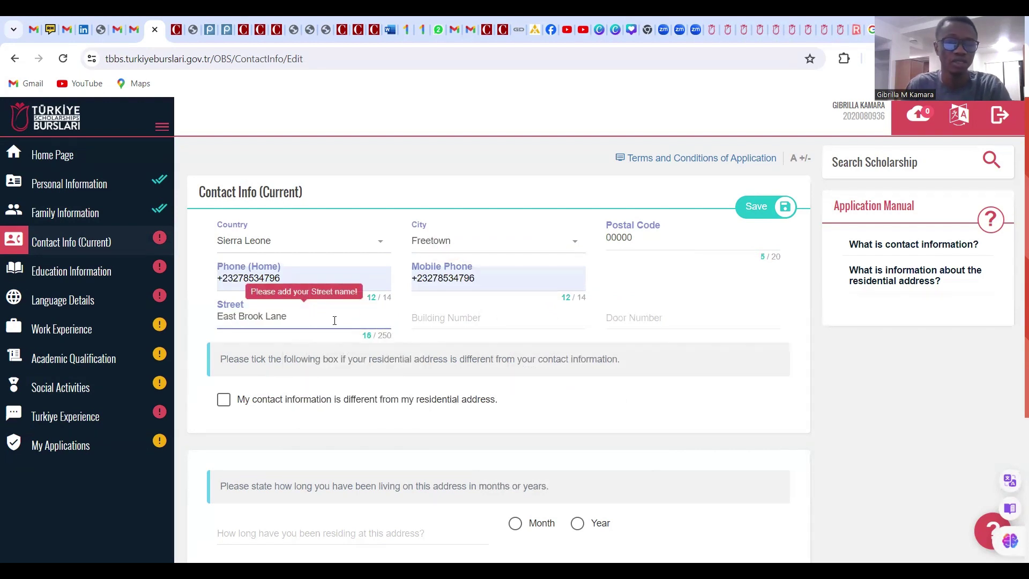
click(427, 322)
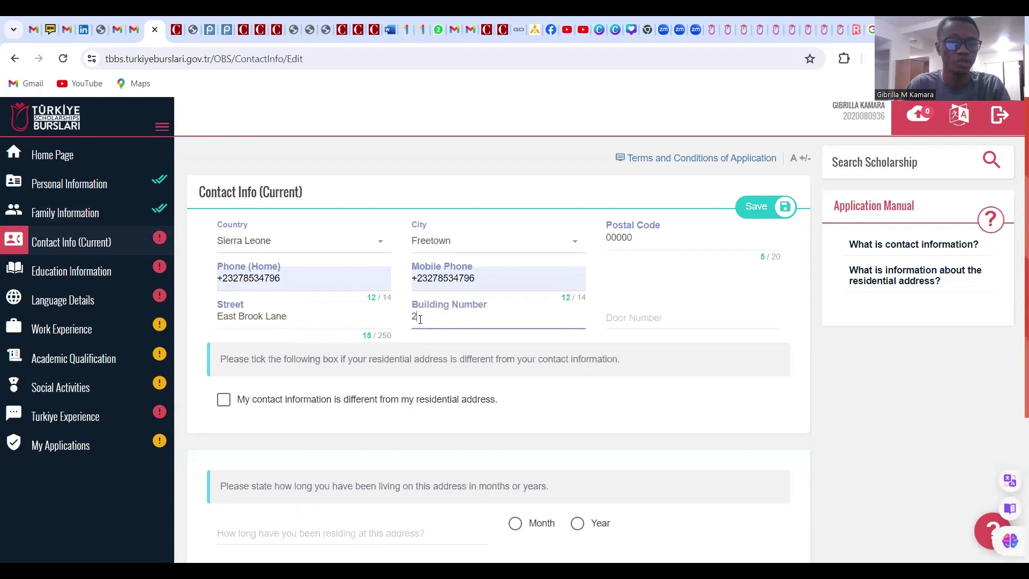
click(795, 312)
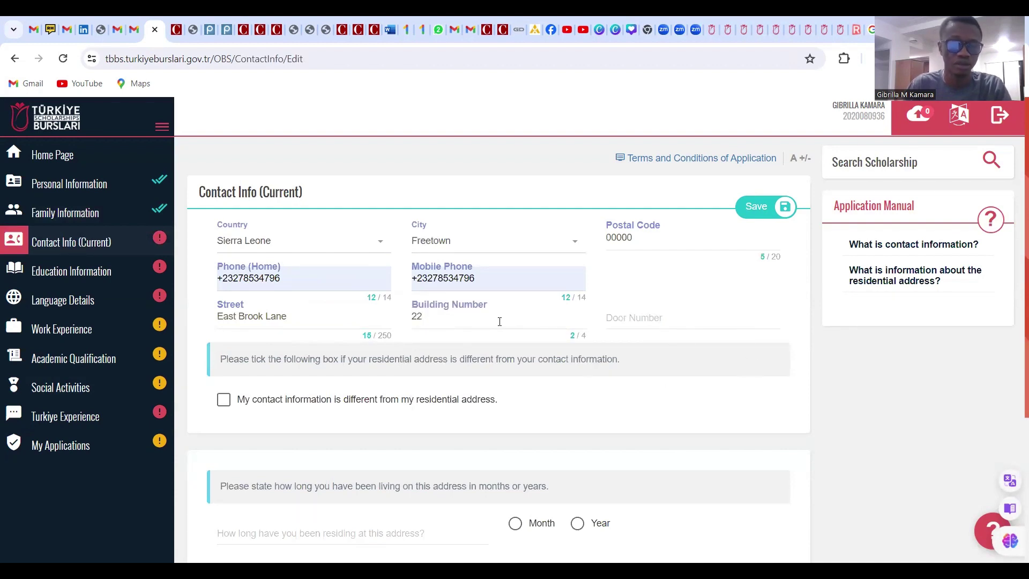
scroll(345, 362, down, 1)
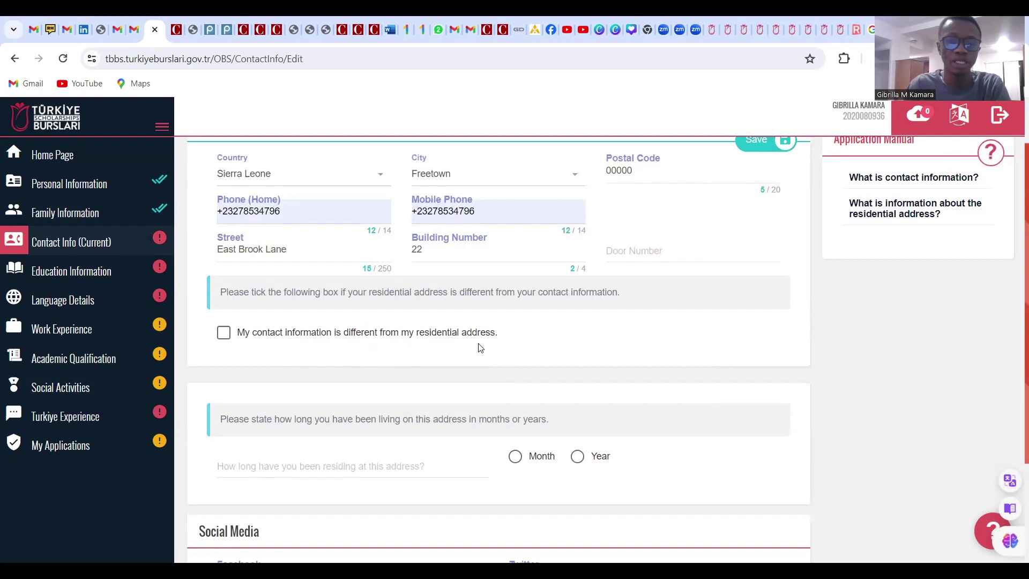
scroll(492, 345, up, 1)
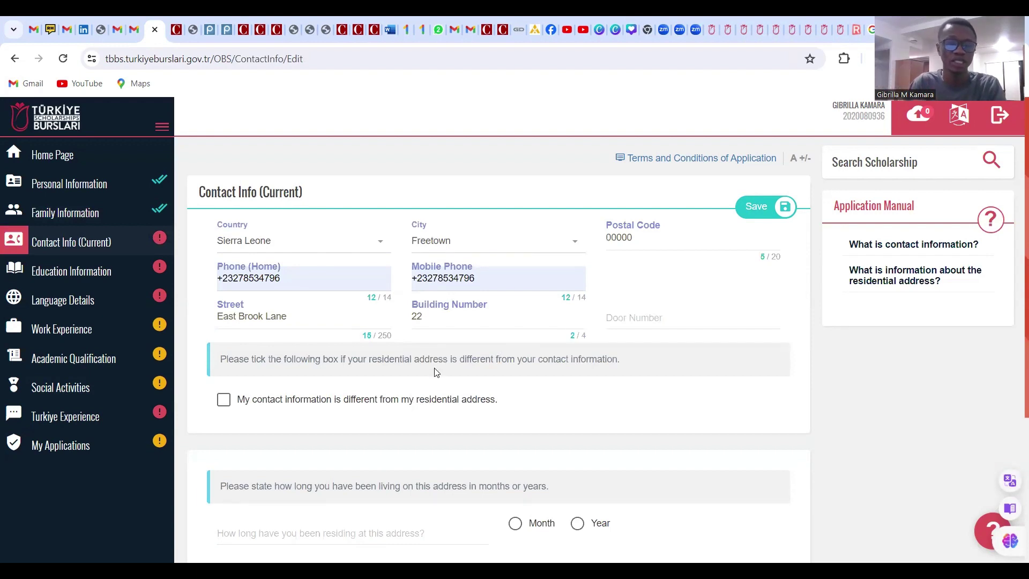
Mark the residential address as different and try United States of America as its country.
click(224, 401)
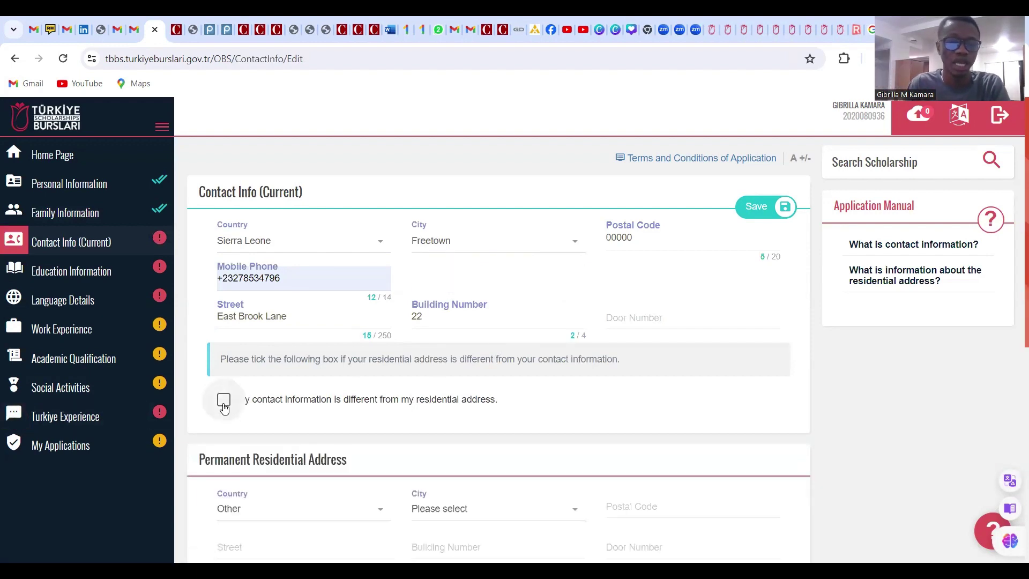
scroll(246, 414, down, 1)
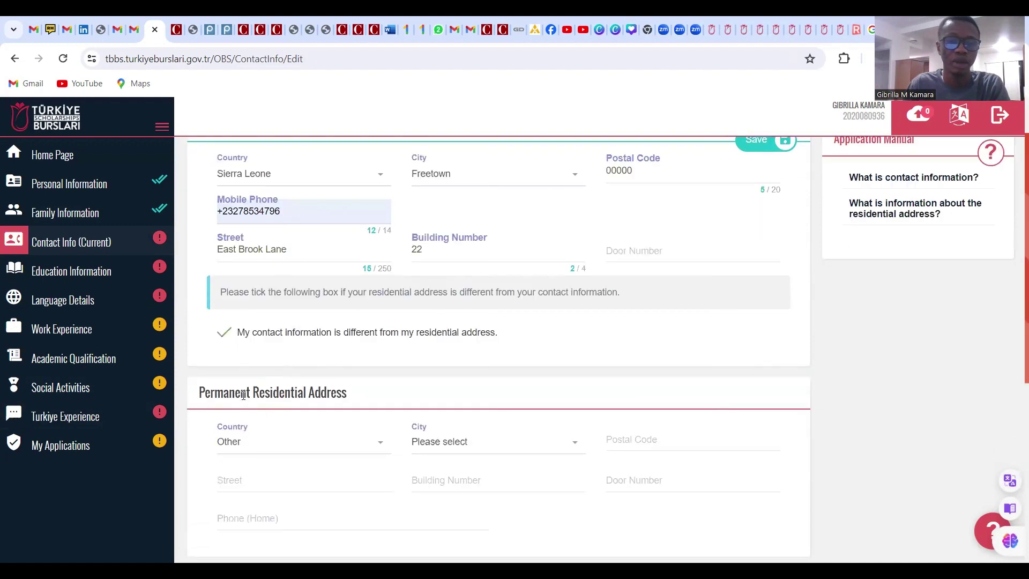
scroll(388, 413, up, 1)
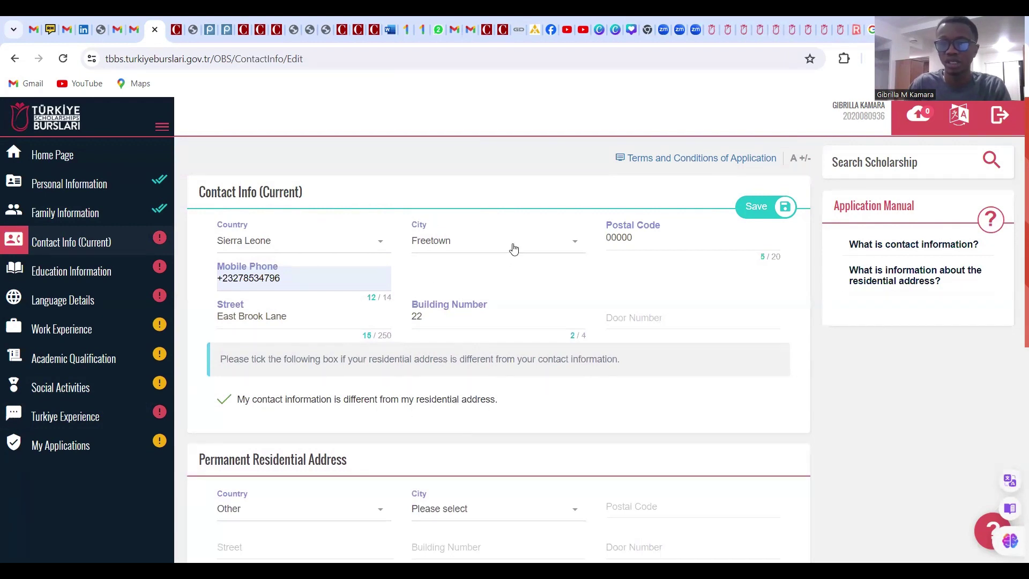
click(484, 248)
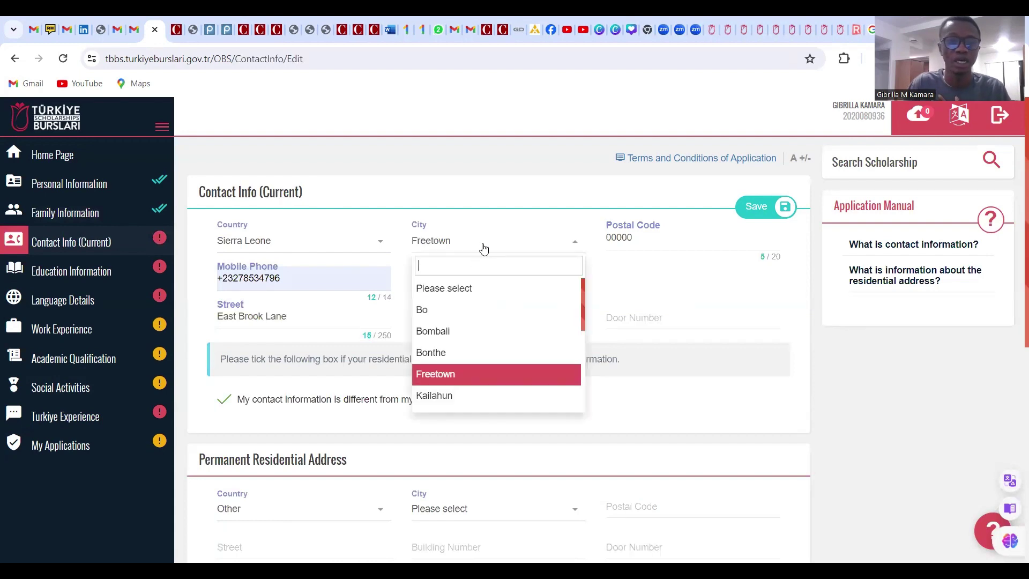
click(315, 246)
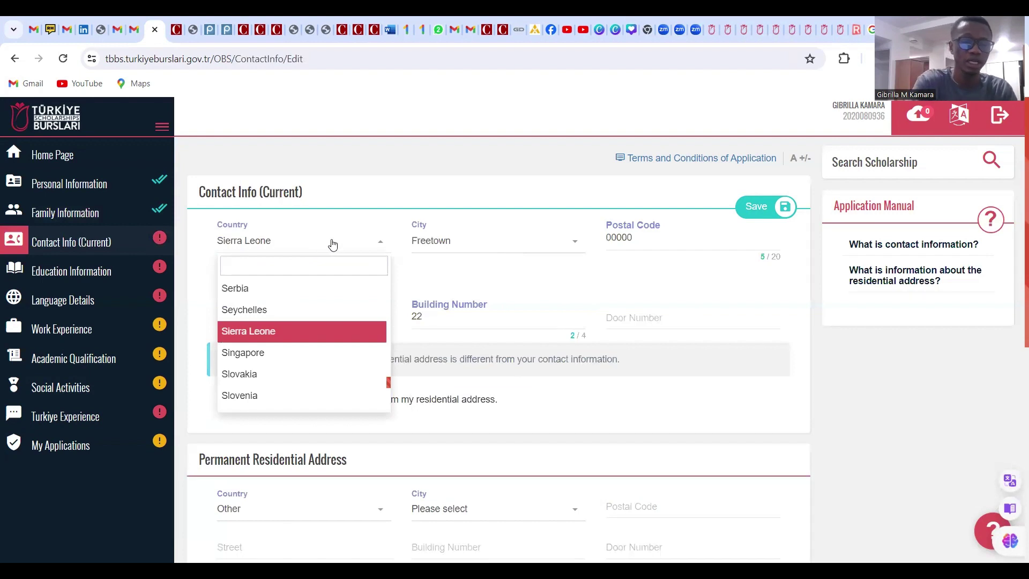
text(UNIT)
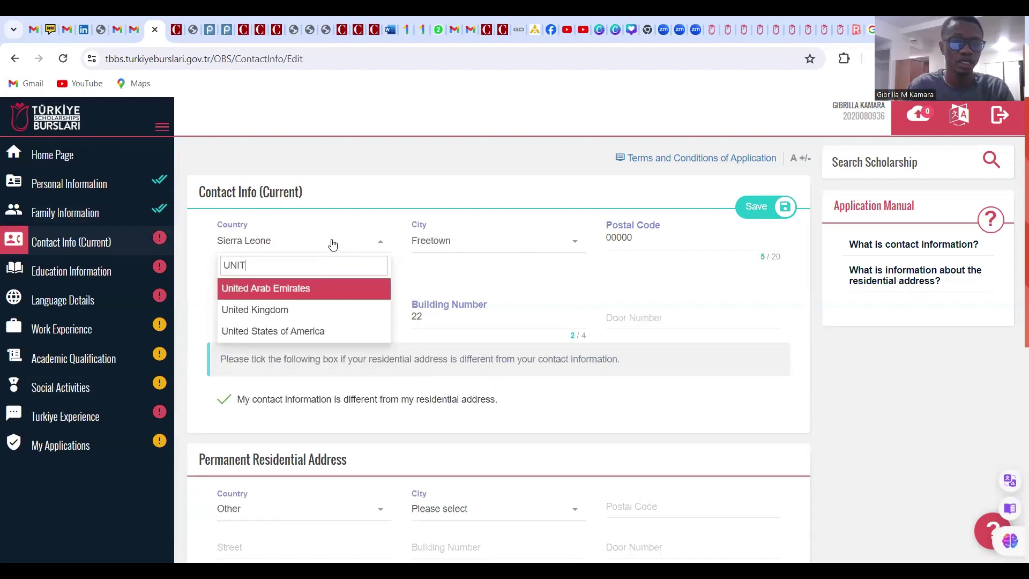
click(330, 331)
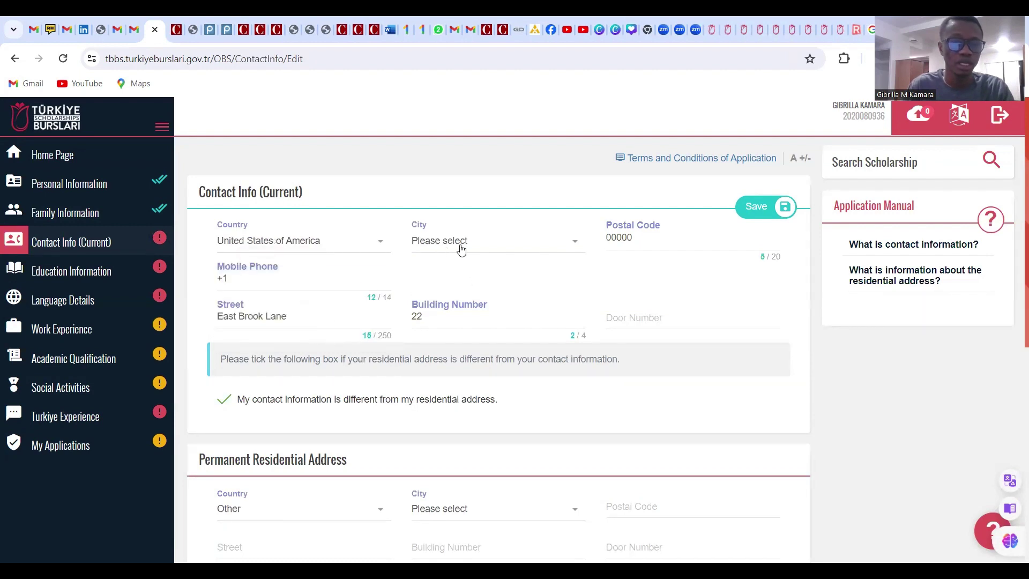
click(509, 253)
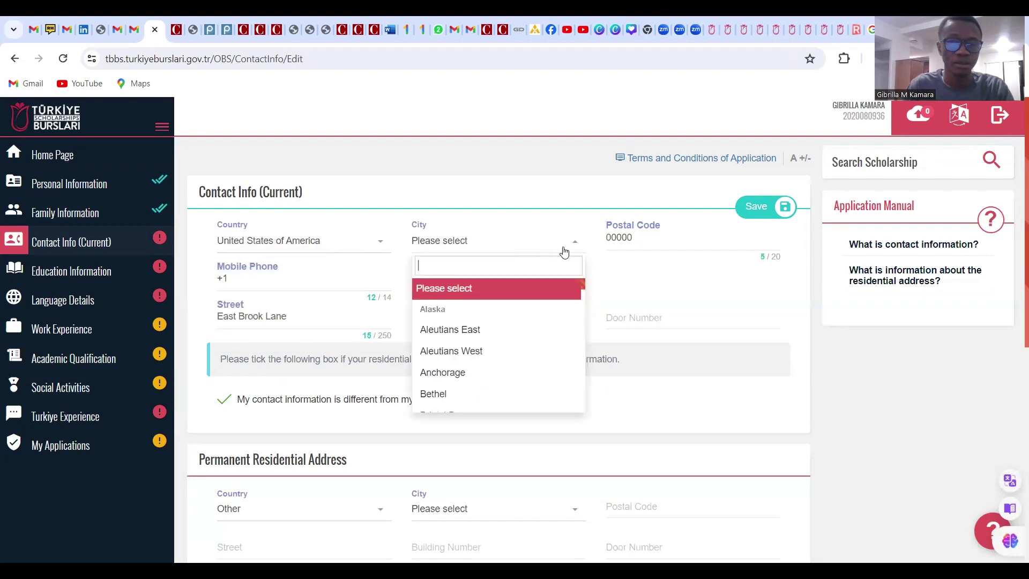
click(654, 287)
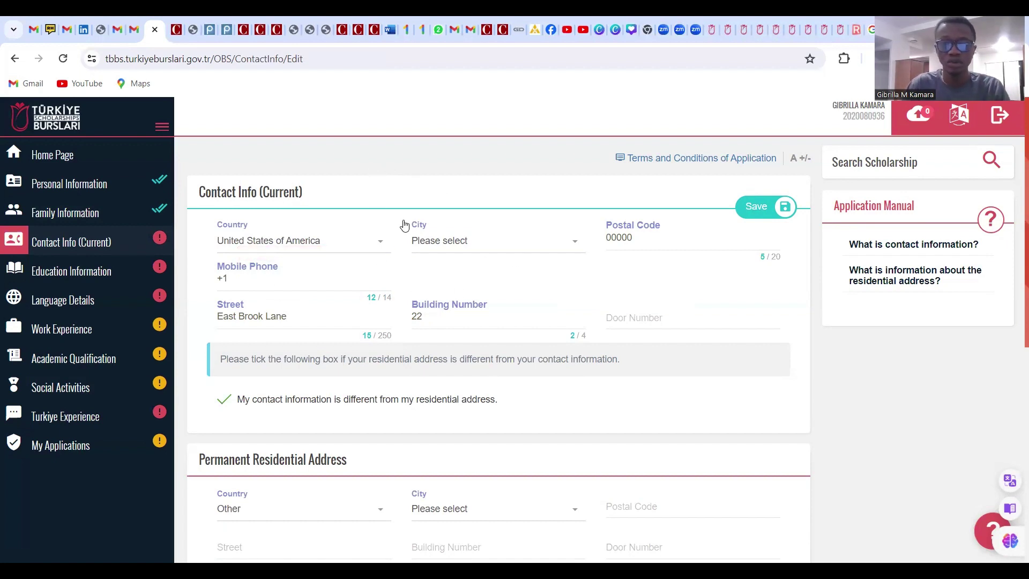
scroll(449, 285, down, 1)
scroll(518, 450, down, 4)
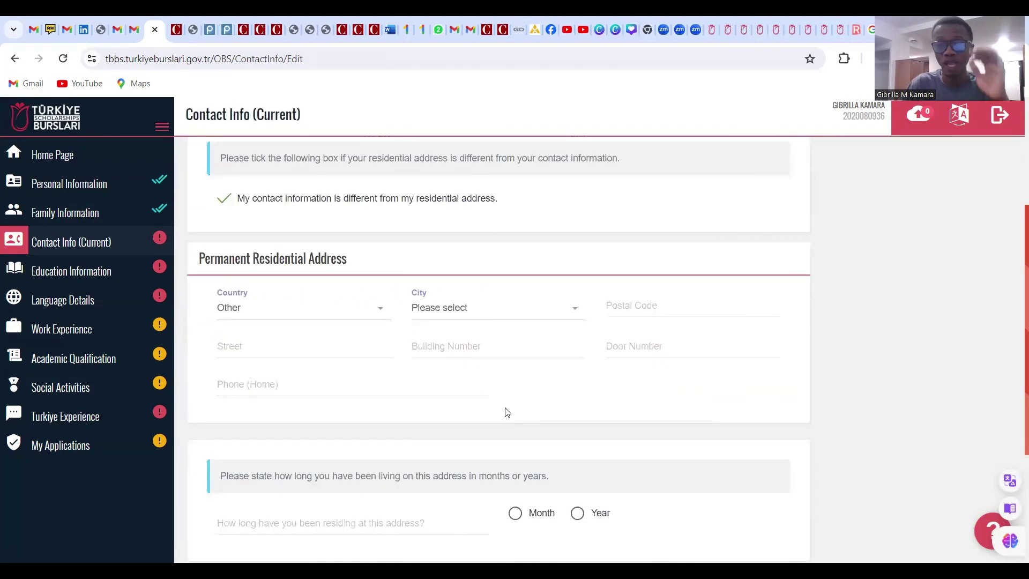
scroll(442, 335, up, 4)
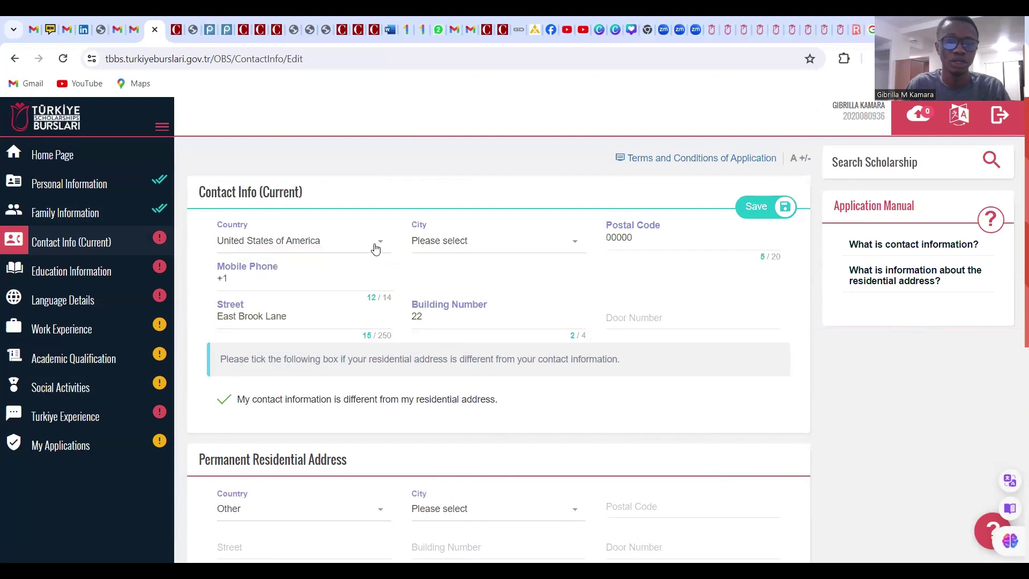
Set the contact address to Sierra Leone, Kambia, and untick the separate residential address box.
click(376, 247)
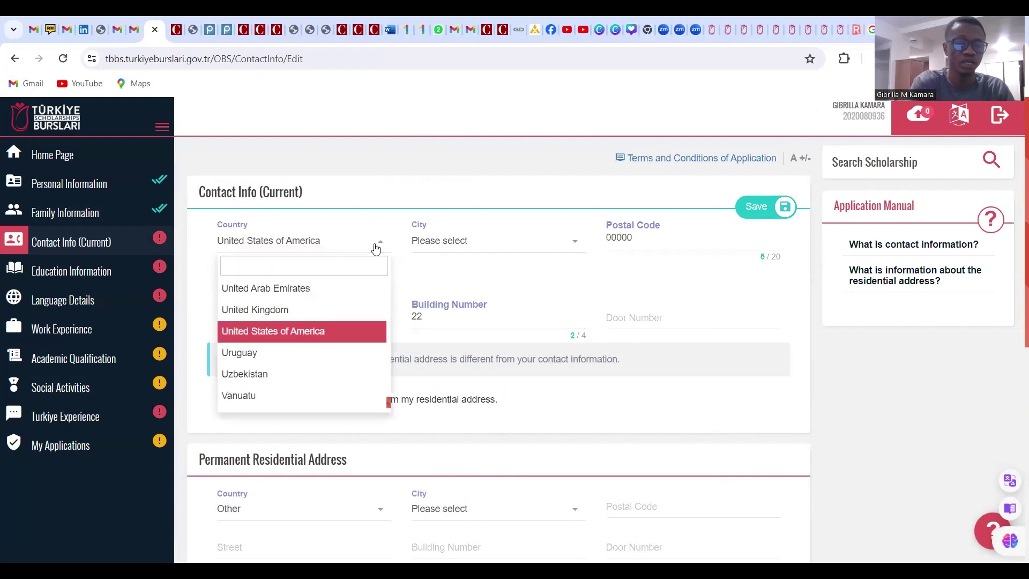
text(SIE)
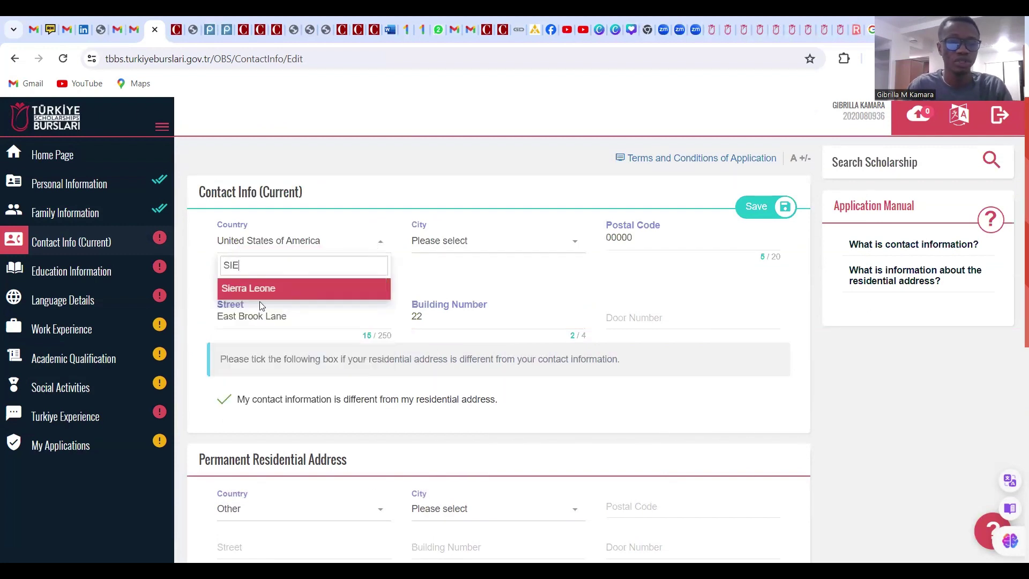
click(267, 297)
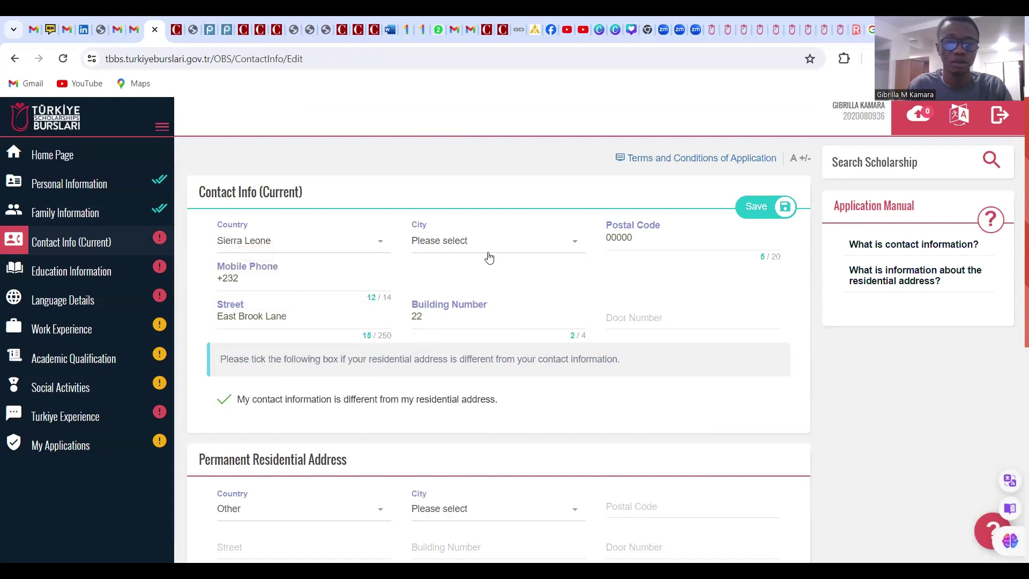
click(471, 248)
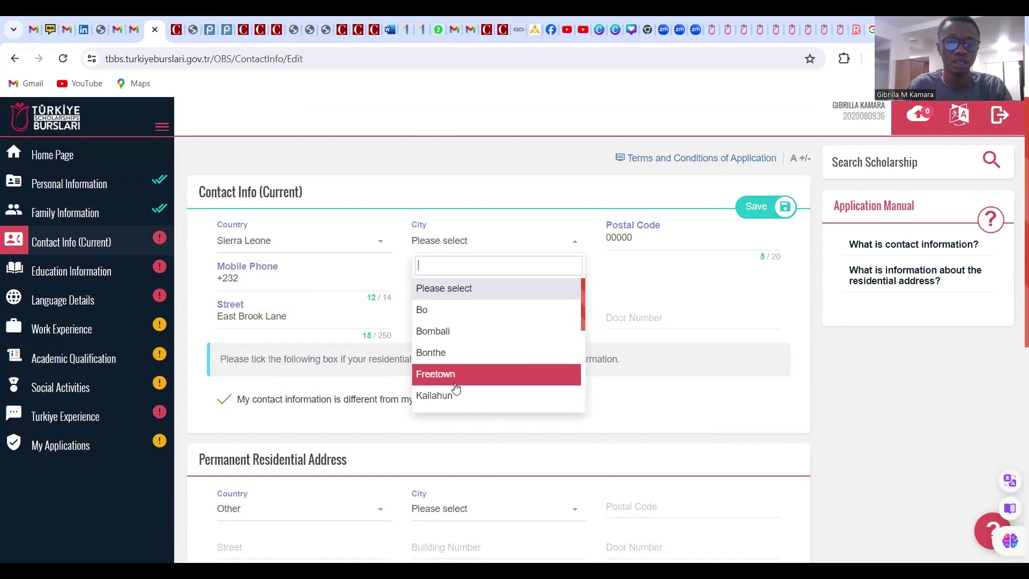
scroll(461, 354, down, 1)
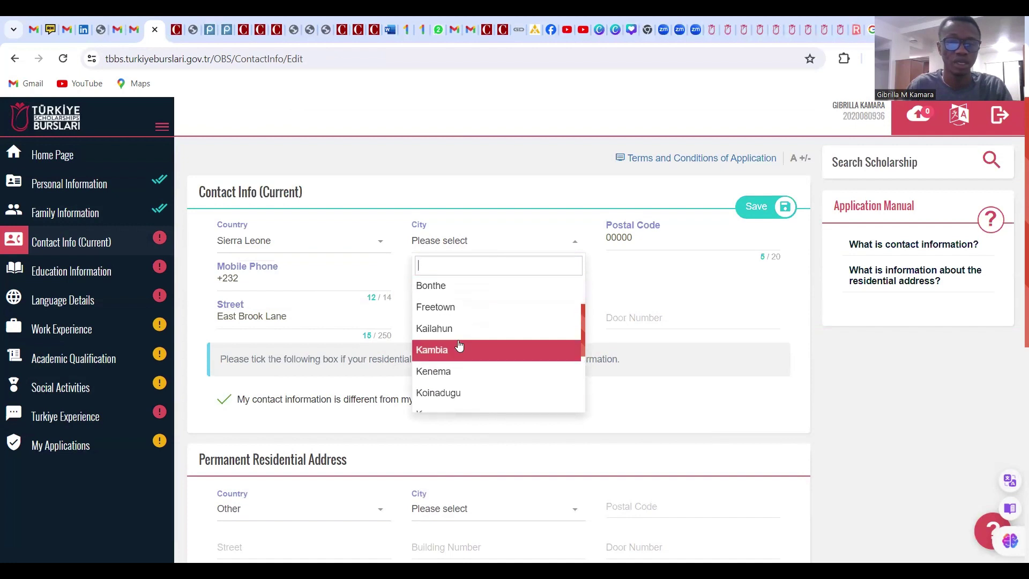
click(460, 354)
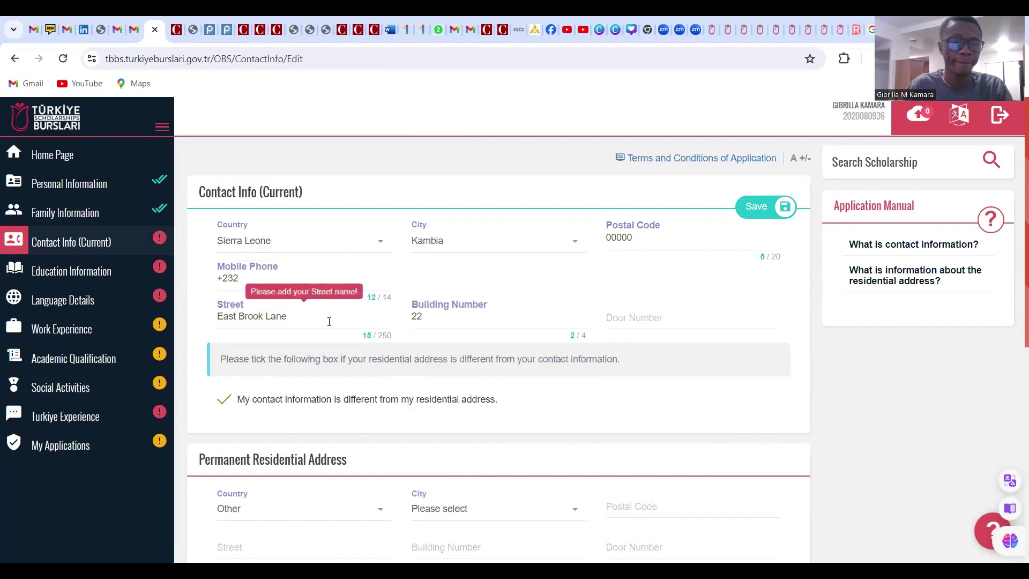
scroll(321, 344, down, 2)
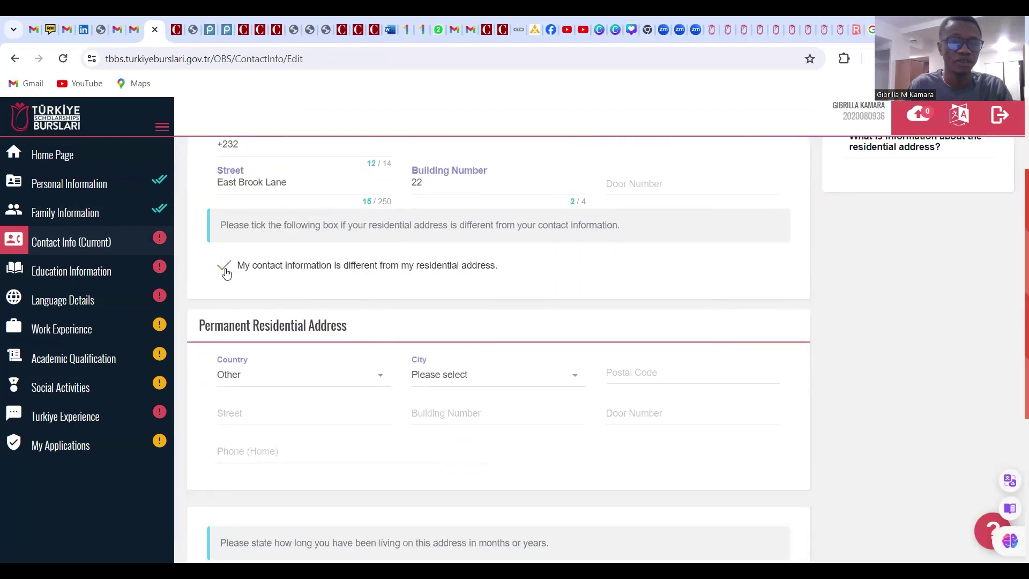
click(224, 266)
scroll(495, 350, up, 1)
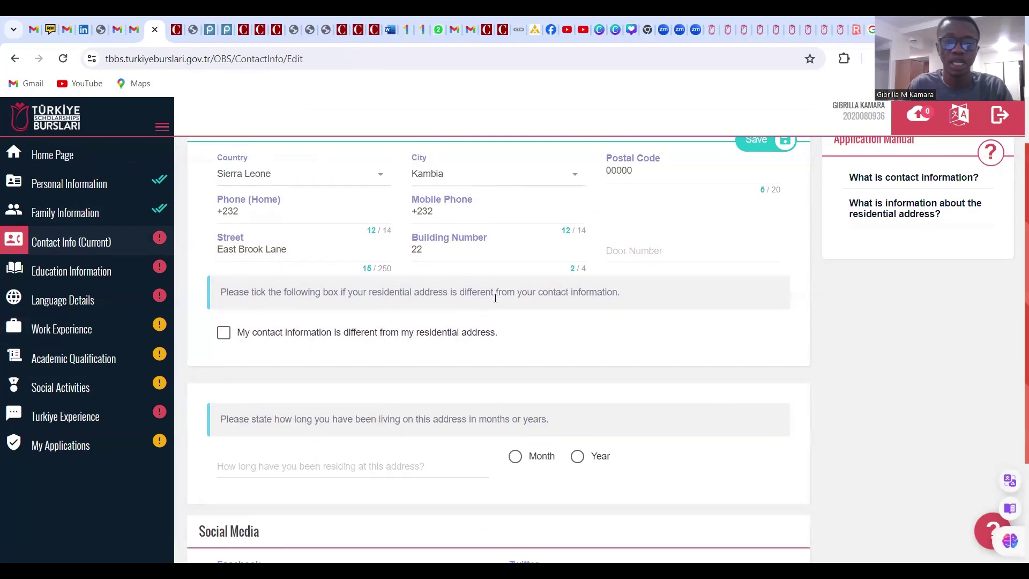
Enter 15 years as how long you have been residing at this address.
scroll(557, 300, down, 2)
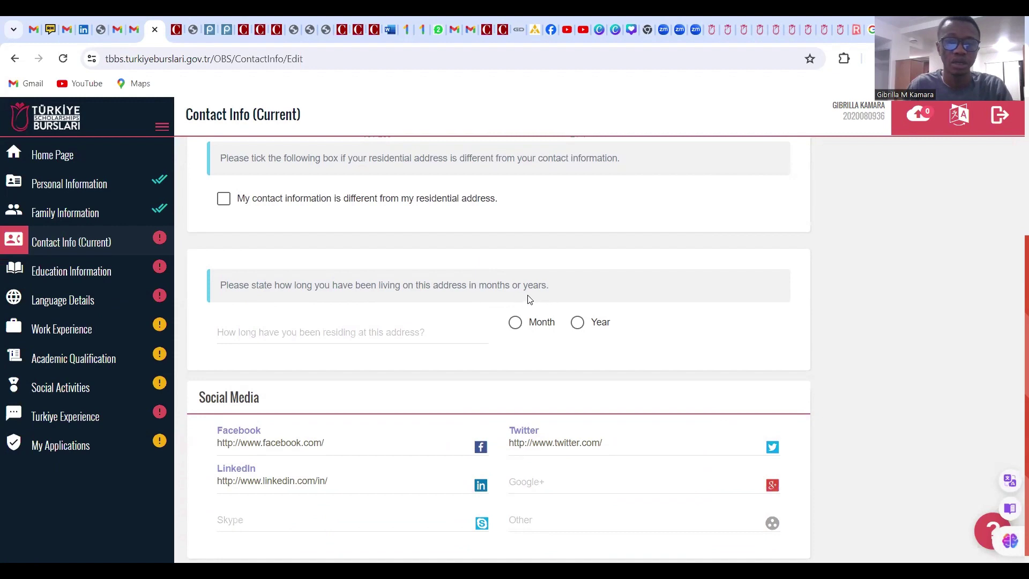
click(577, 326)
click(289, 337)
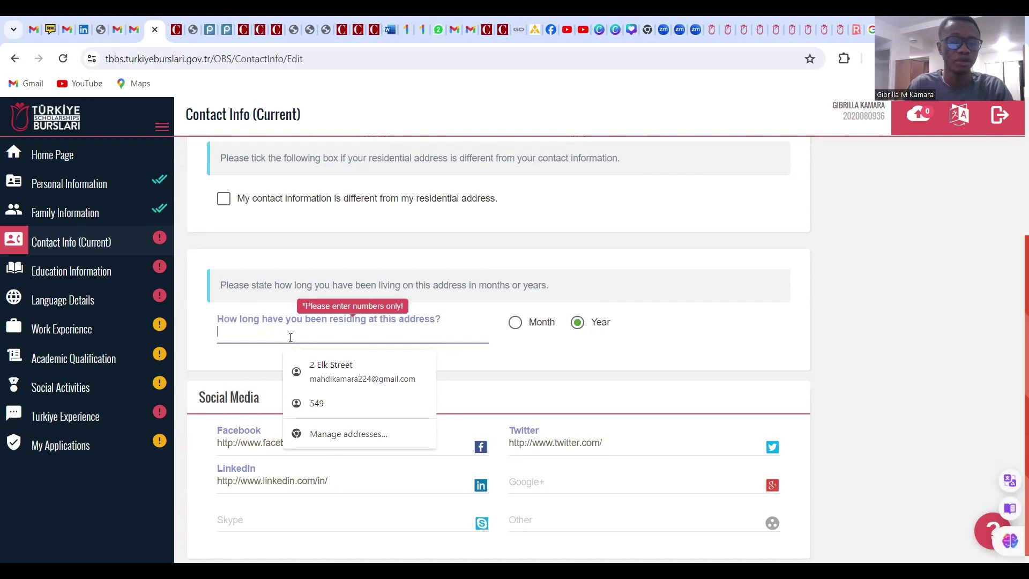
text(15)
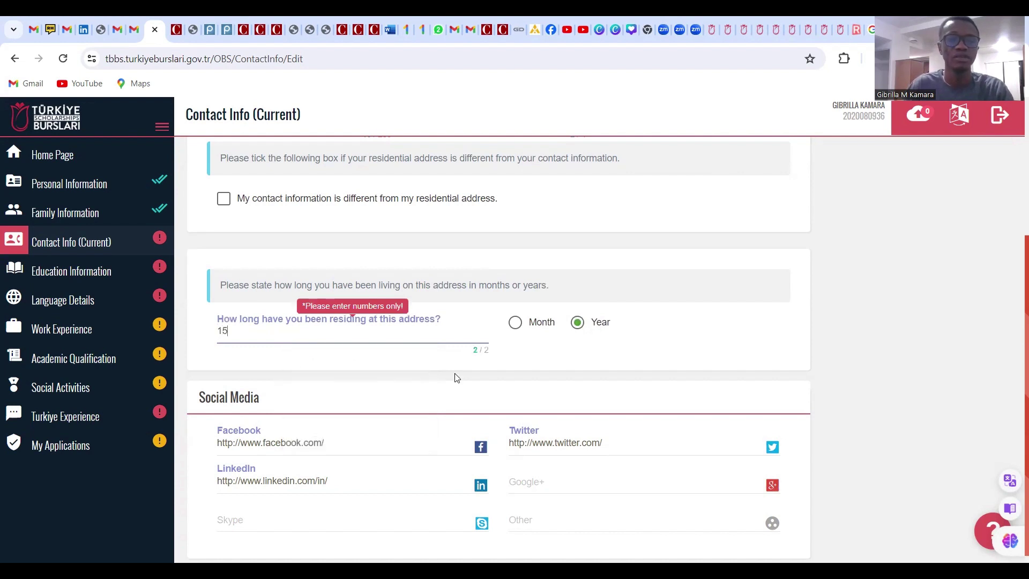
click(662, 348)
scroll(459, 338, down, 1)
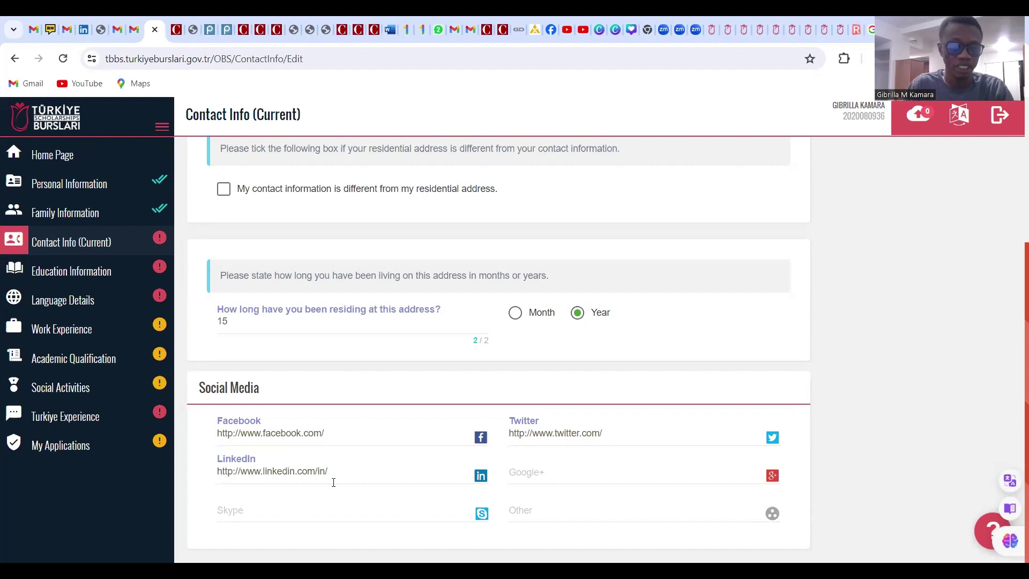
click(343, 432)
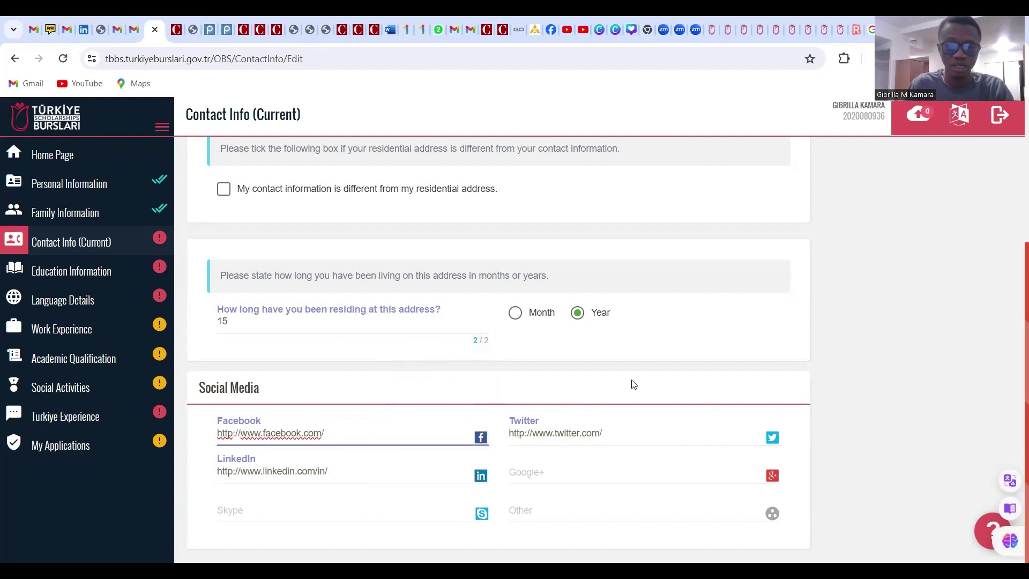
scroll(652, 393, up, 4)
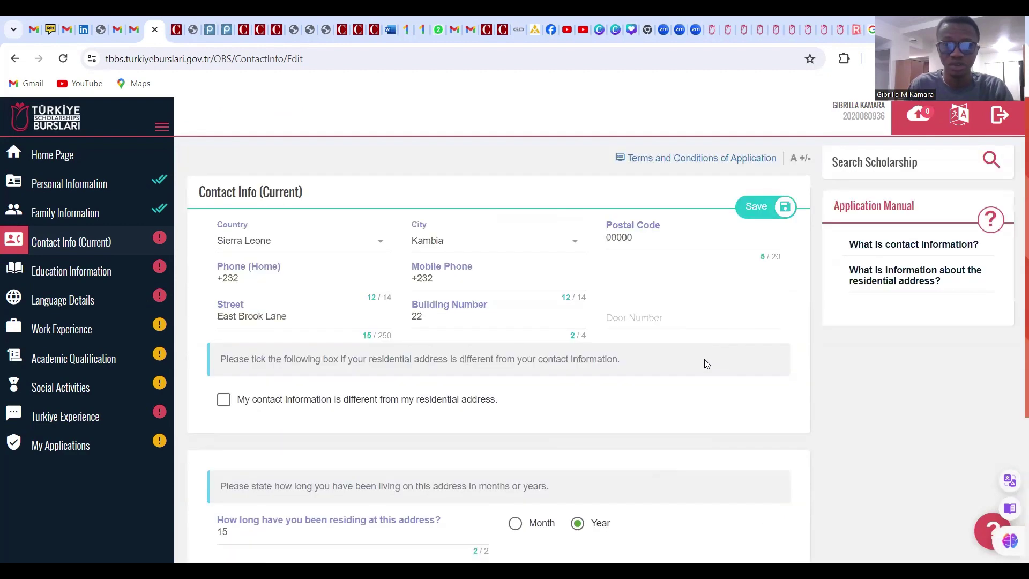
Save contact info, fill the missing mobile phone from a saved number, and save again.
click(758, 210)
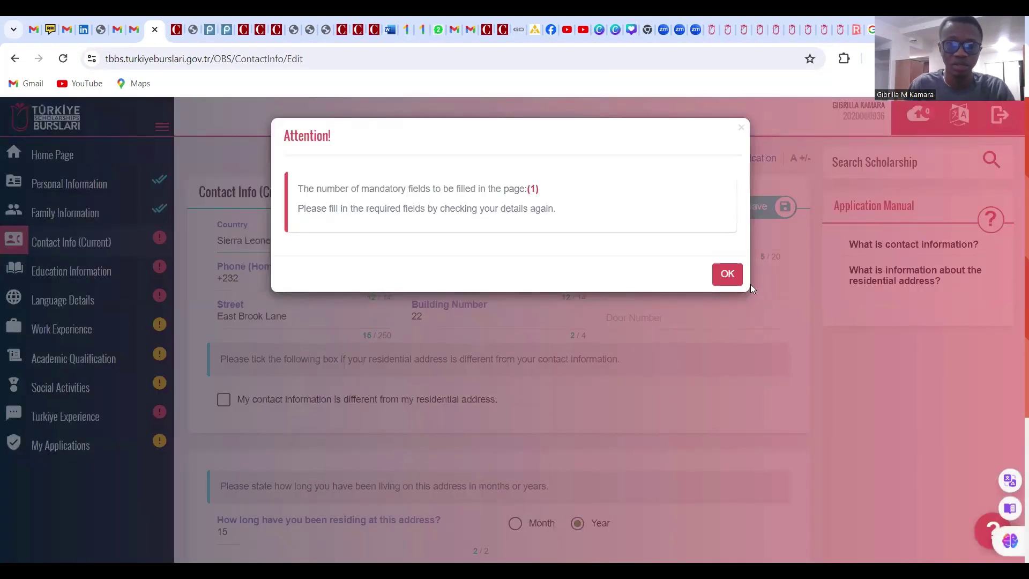
click(733, 275)
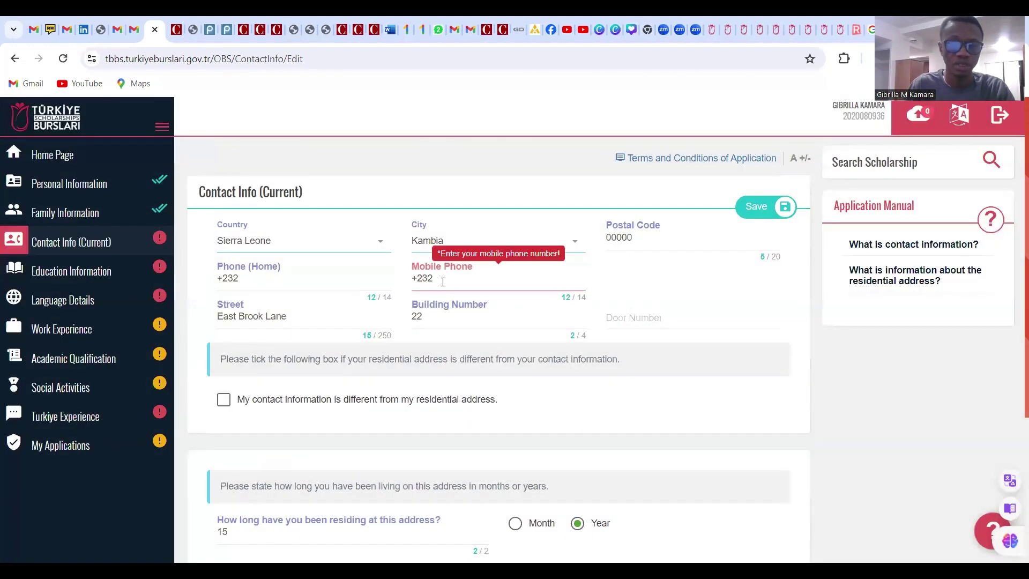
click(442, 282)
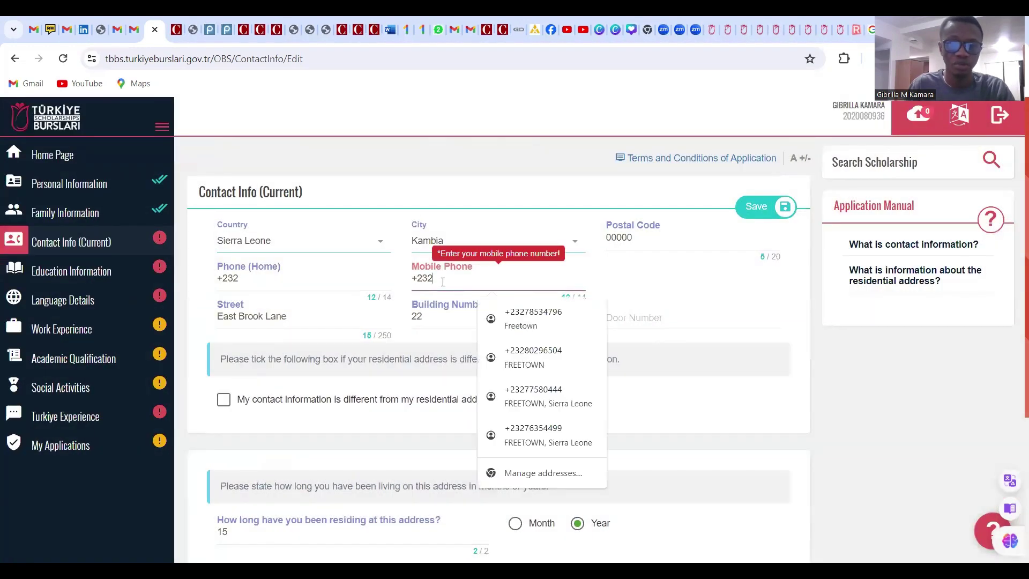
click(531, 325)
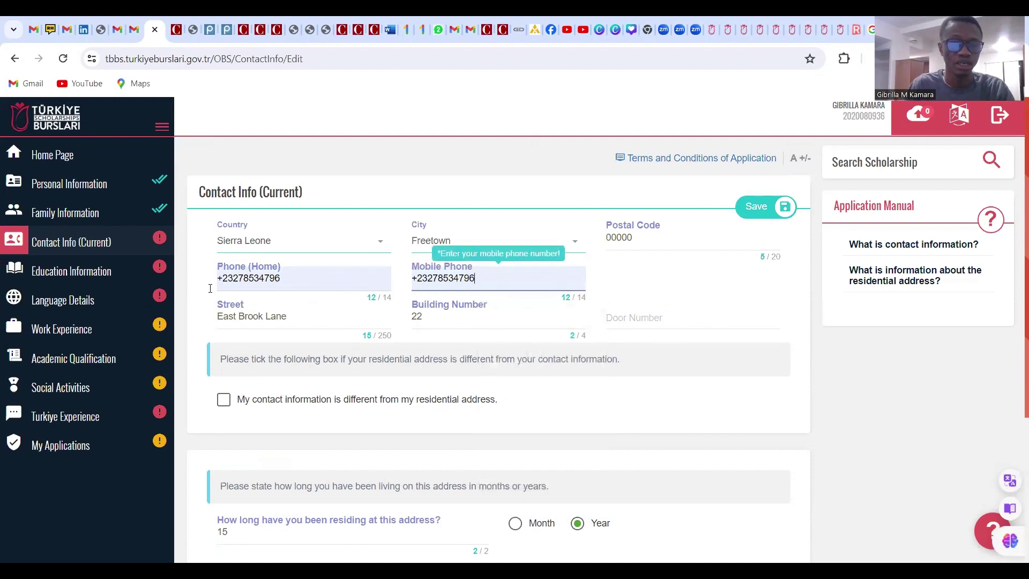
click(772, 206)
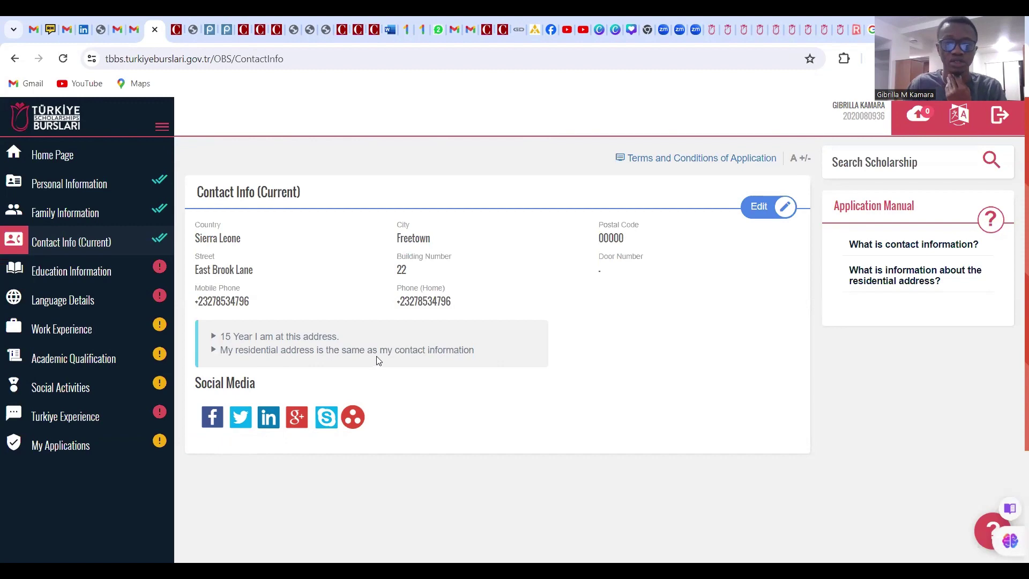
Reopen the saved contact info and select the Facebook profile link field.
click(773, 207)
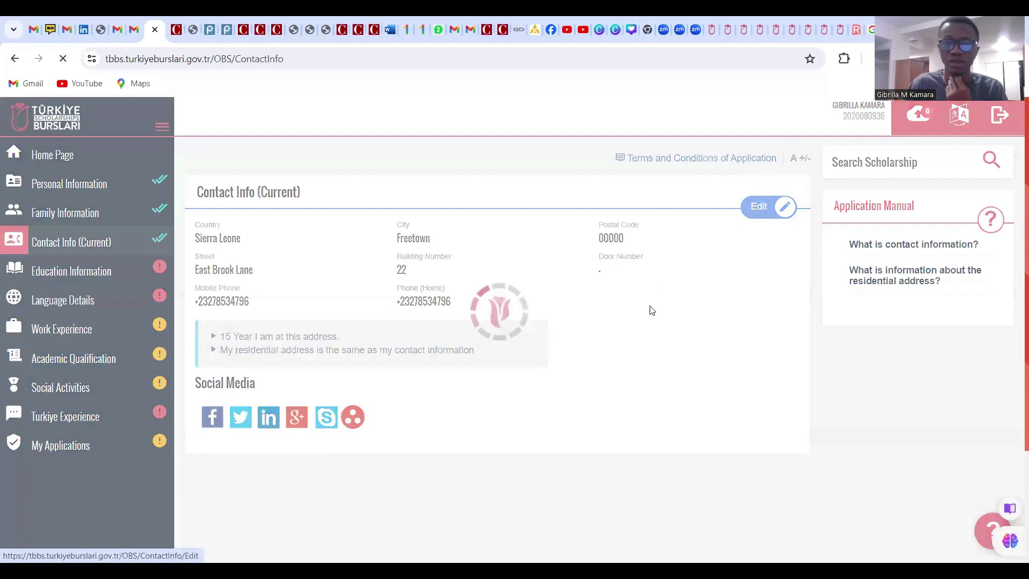
scroll(477, 364, down, 3)
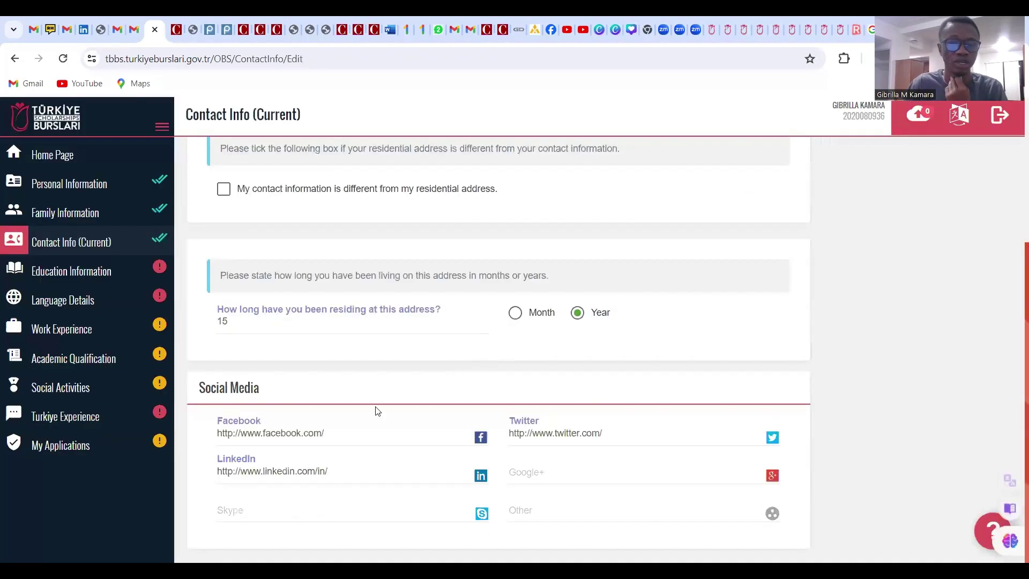
click(328, 435)
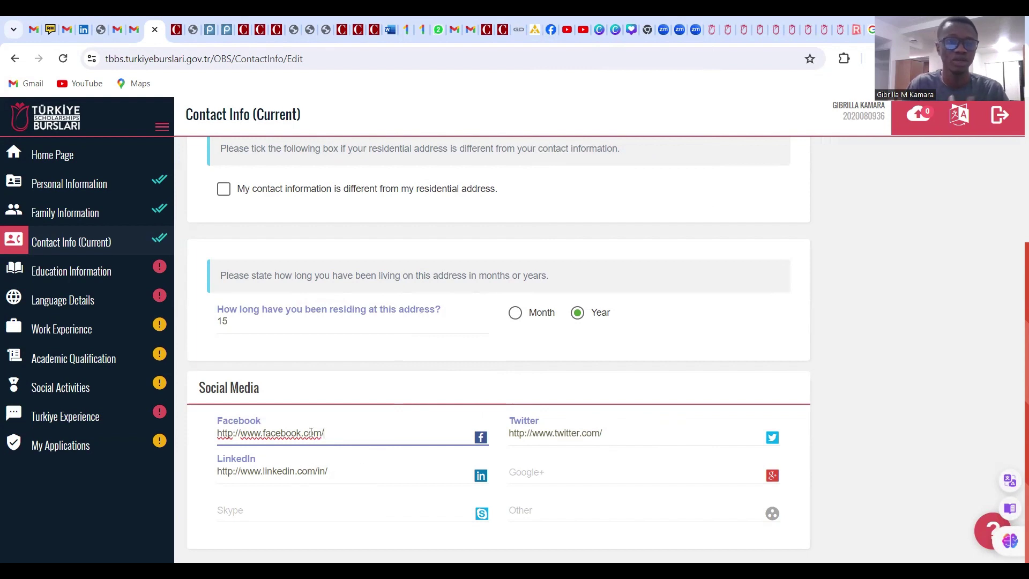
mouse_move(84, 32)
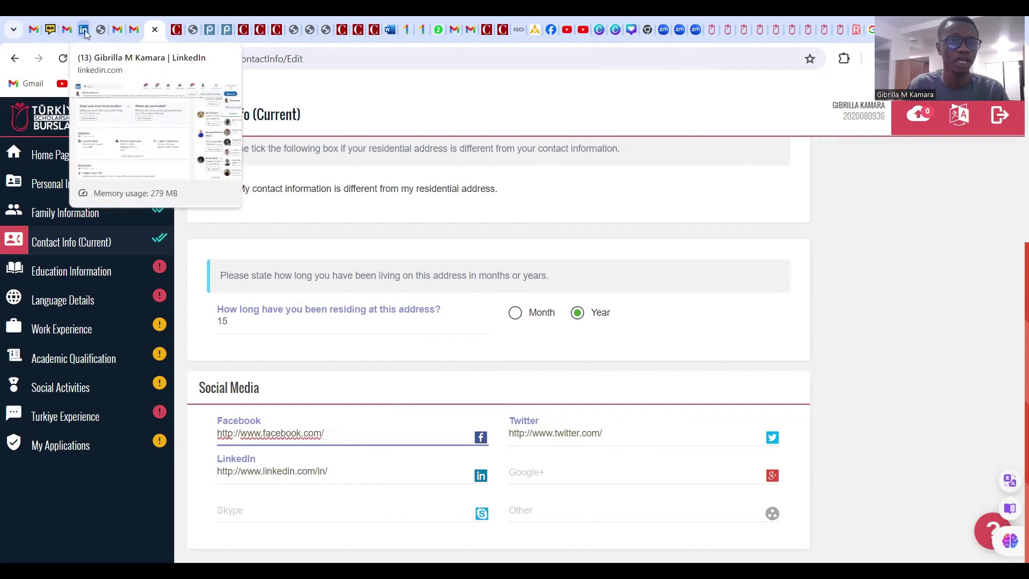
Switch to LinkedIn and go to your own profile through the account menu.
click(85, 32)
scroll(299, 223, up, 10)
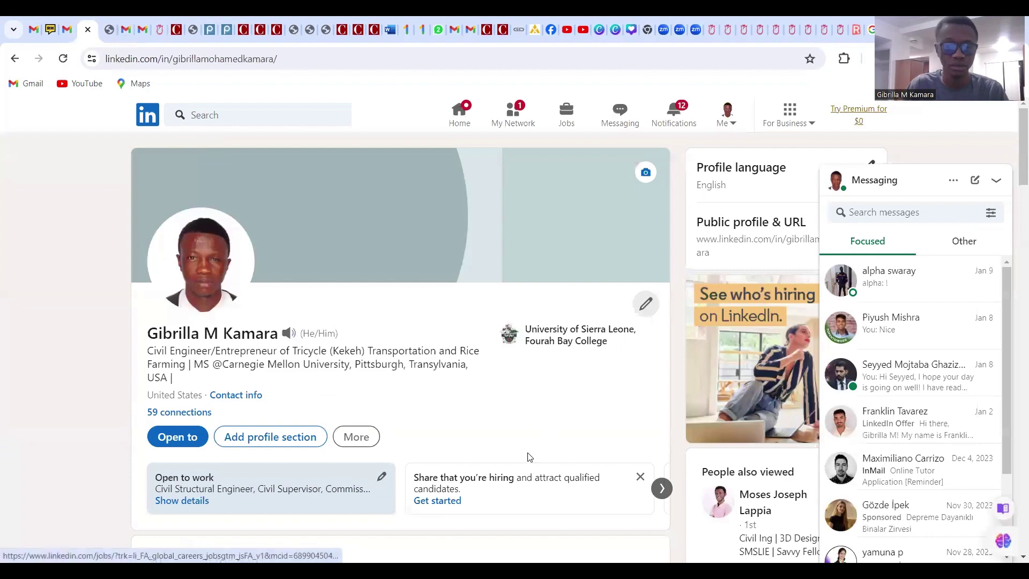
scroll(448, 443, down, 4)
scroll(455, 442, up, 4)
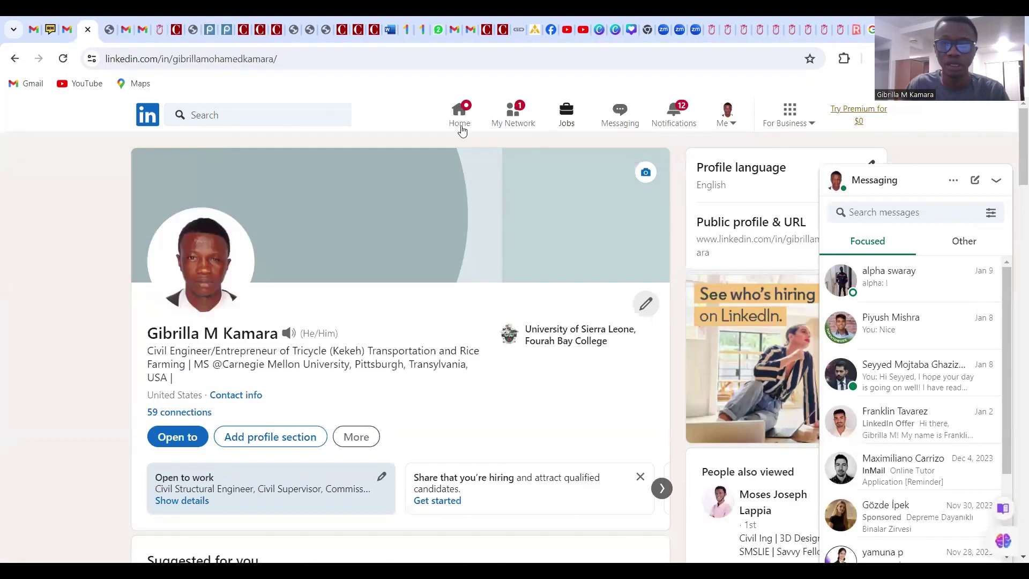
click(727, 124)
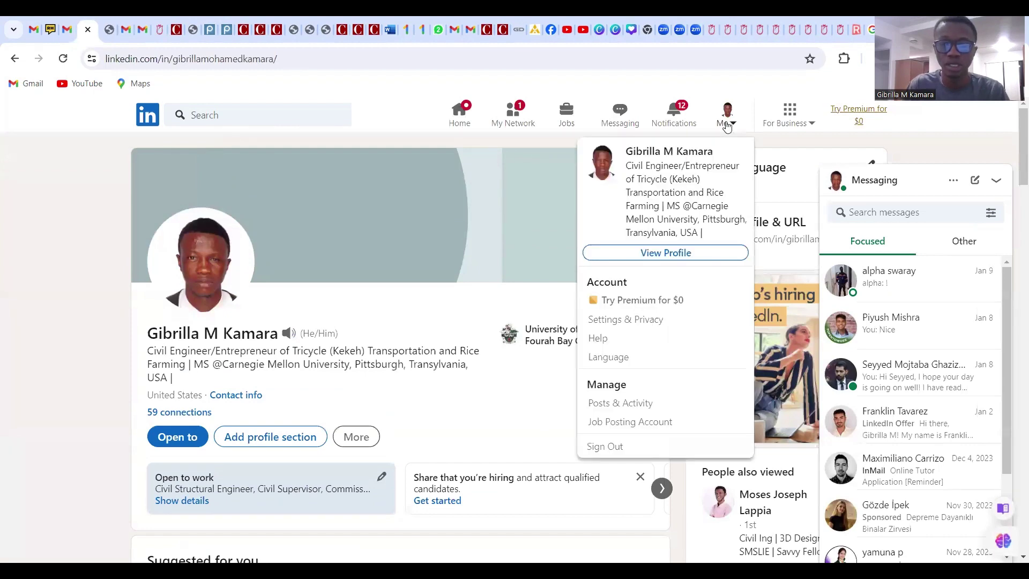
click(660, 251)
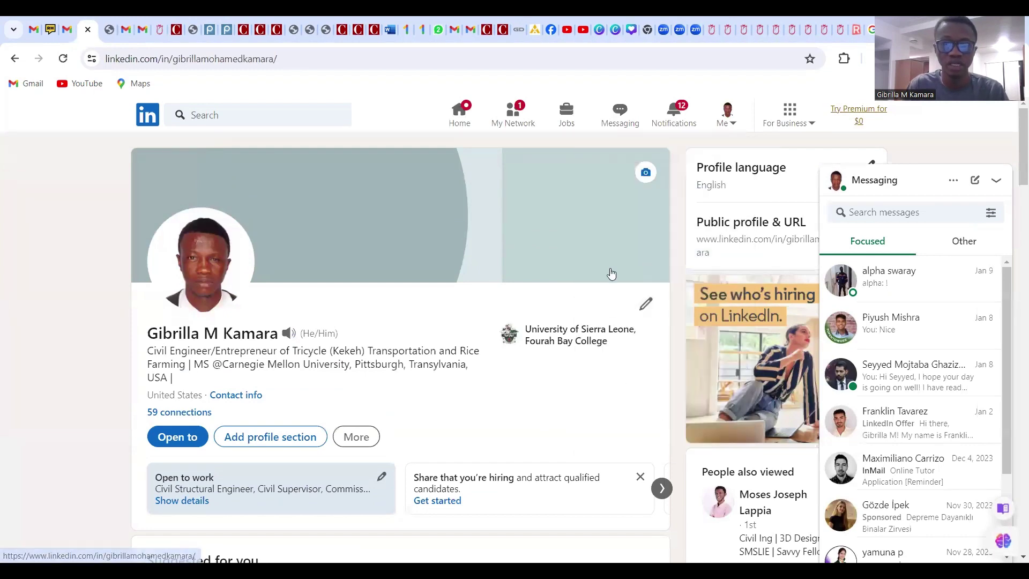
scroll(567, 280, down, 3)
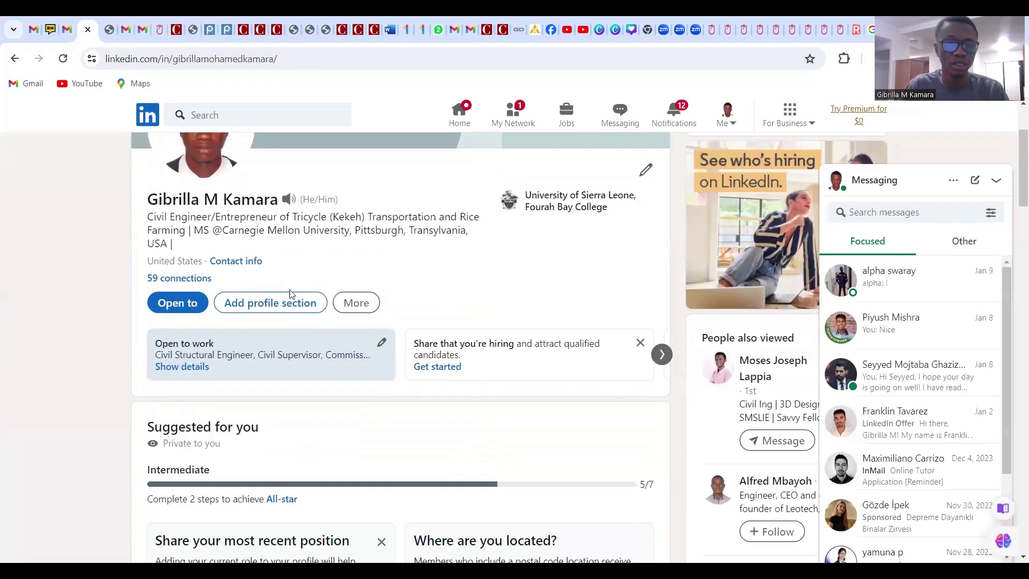
click(354, 310)
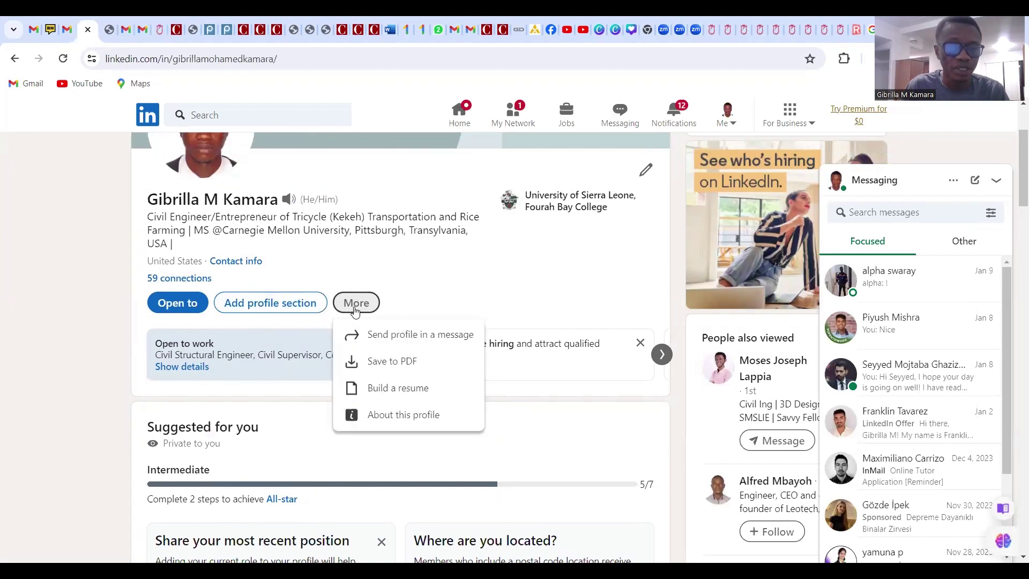
scroll(572, 239, up, 2)
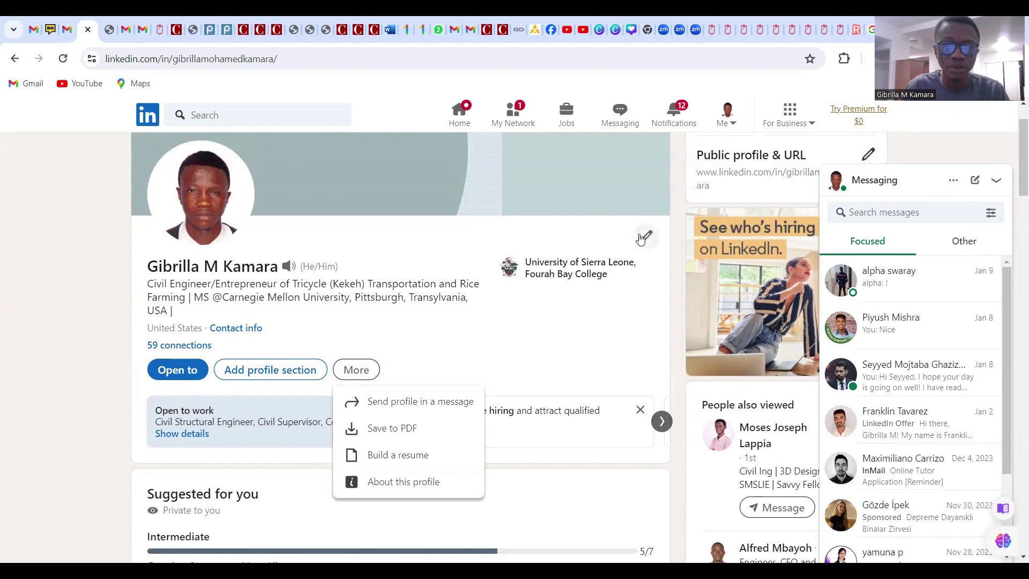
click(527, 263)
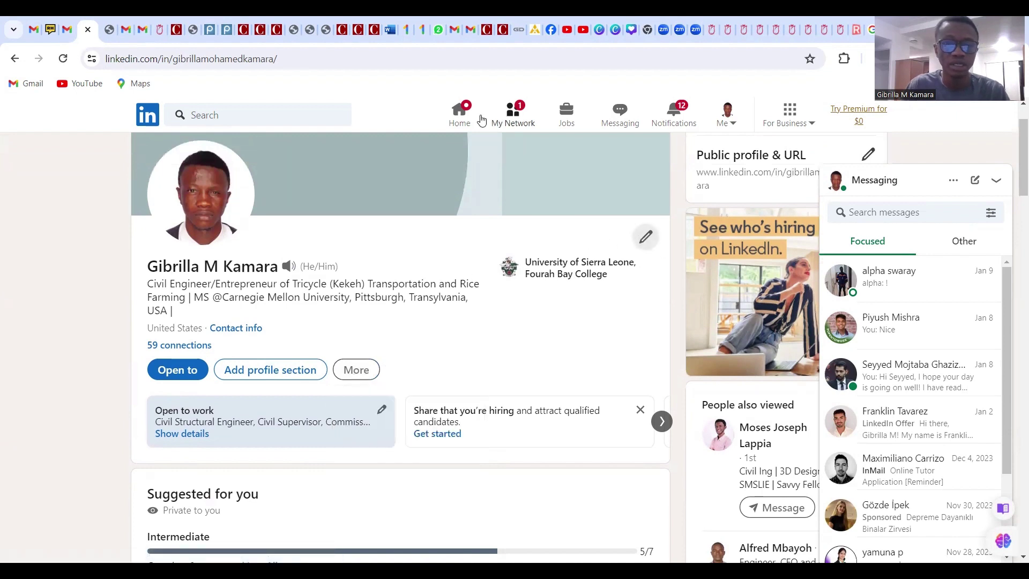
Open your profile from the LinkedIn home feed and copy its web address.
click(464, 116)
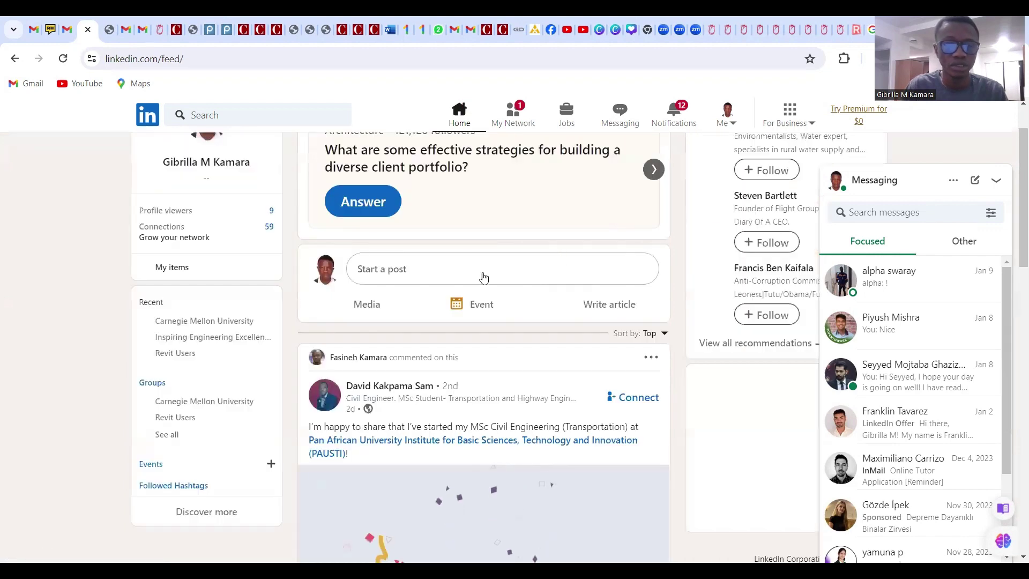
scroll(232, 173, up, 1)
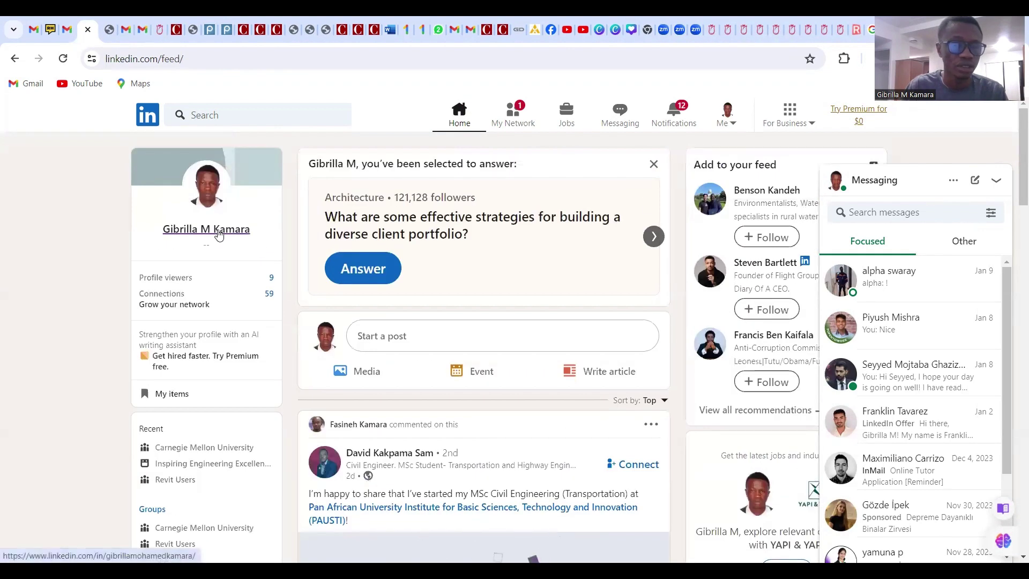
click(218, 234)
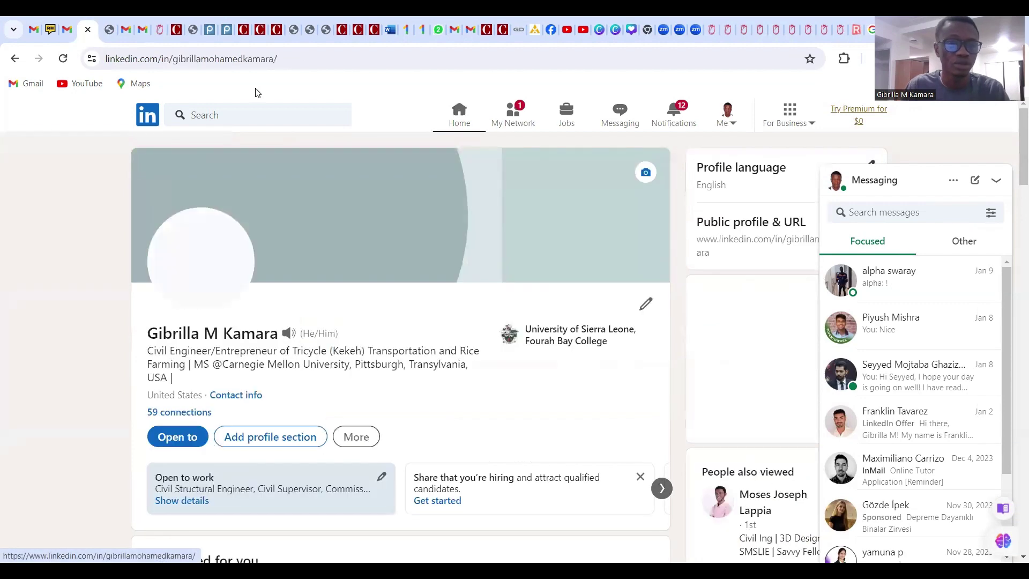
click(287, 61)
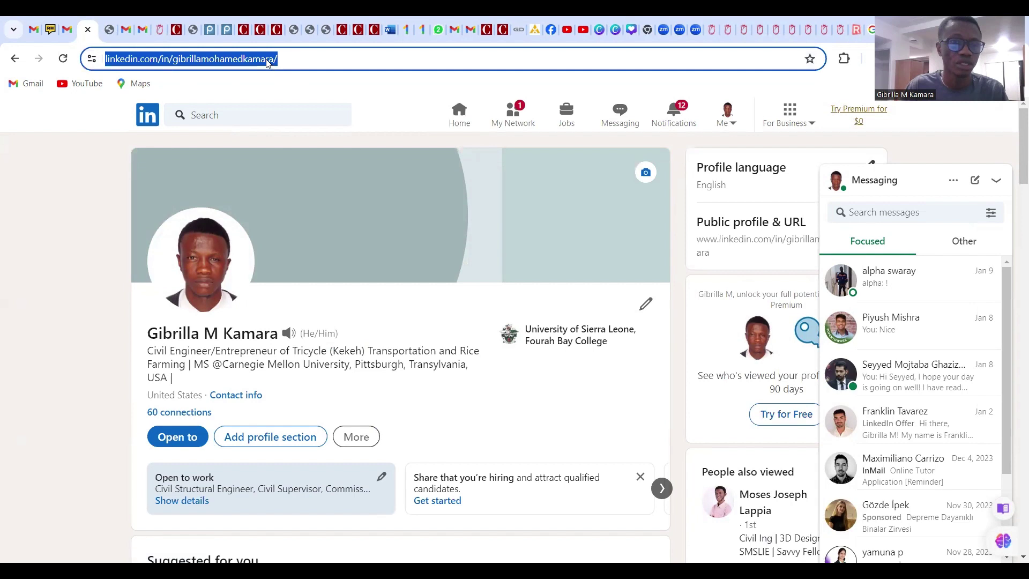
right_click(267, 60)
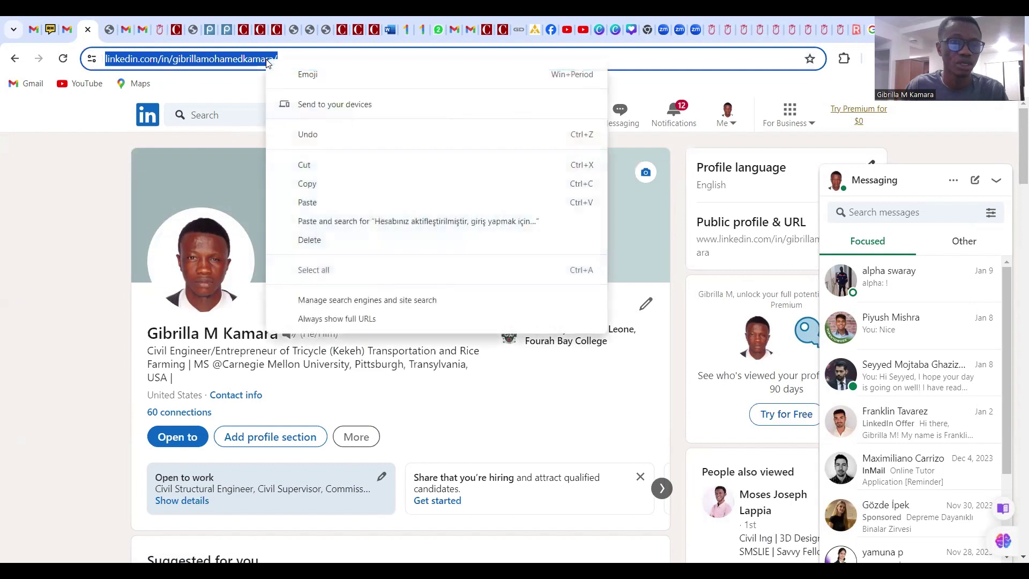
click(325, 186)
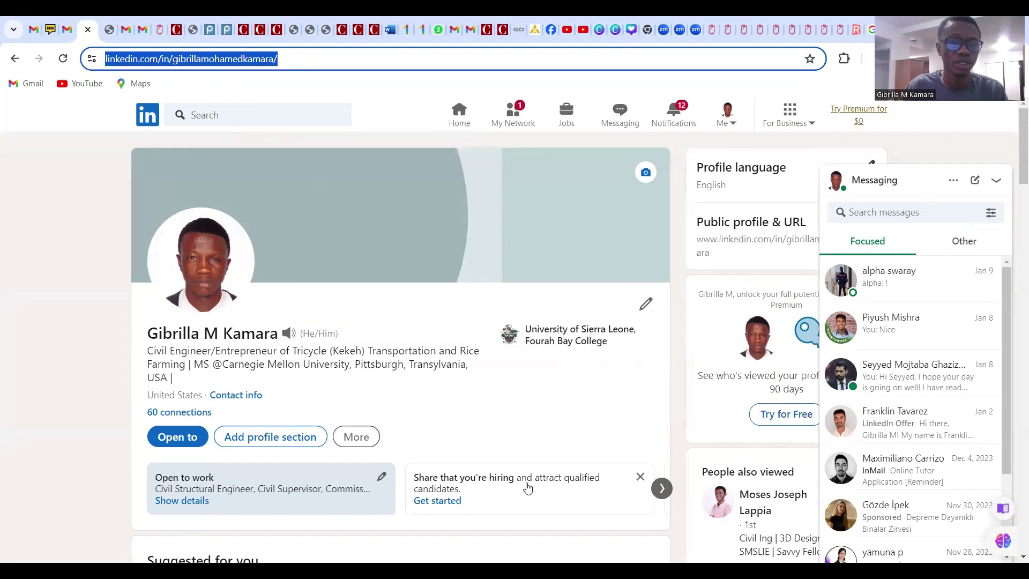
Replace the LinkedIn field text with the copied full profile address.
click(160, 32)
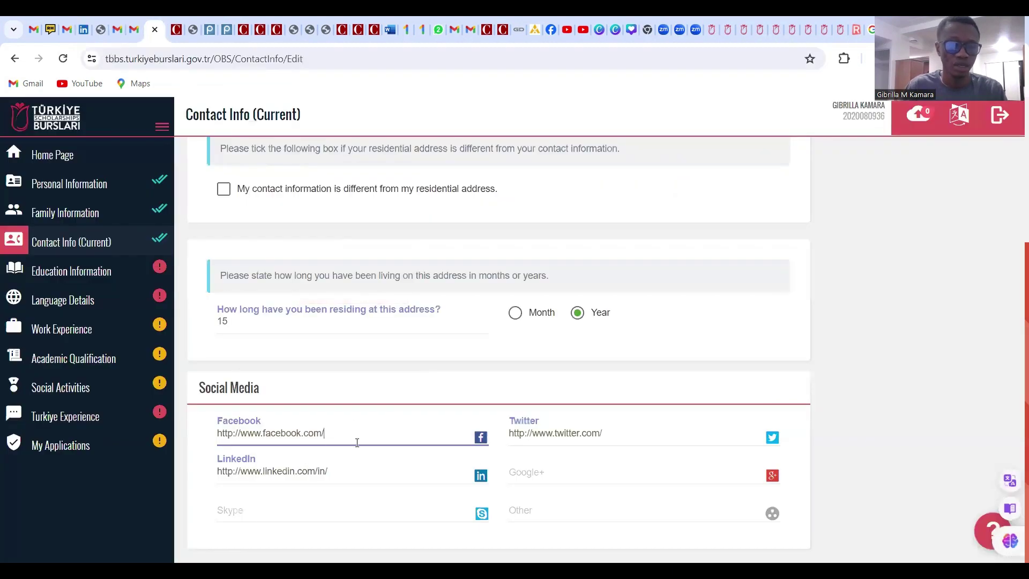
click(347, 473)
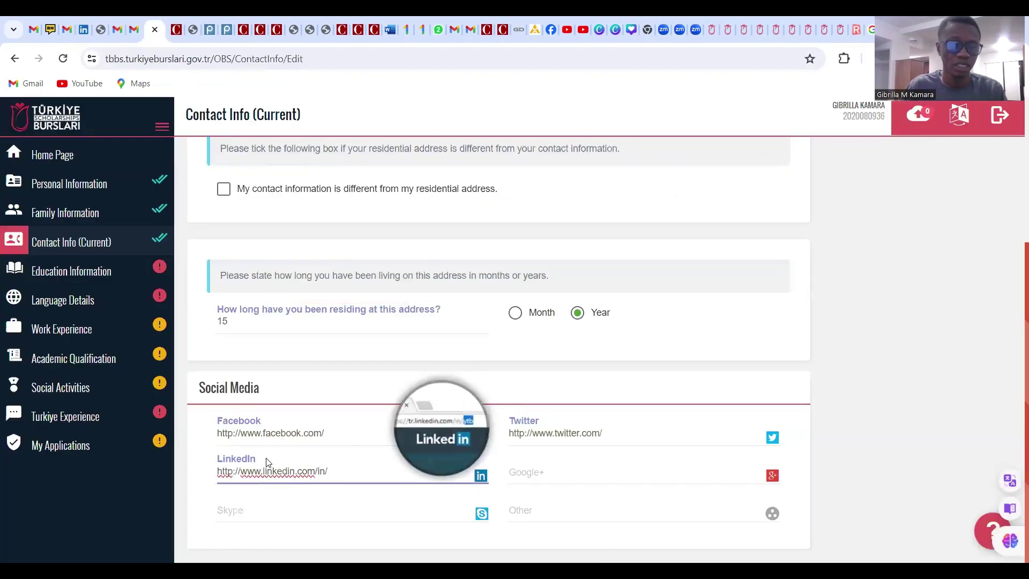
key(ctrl+a)
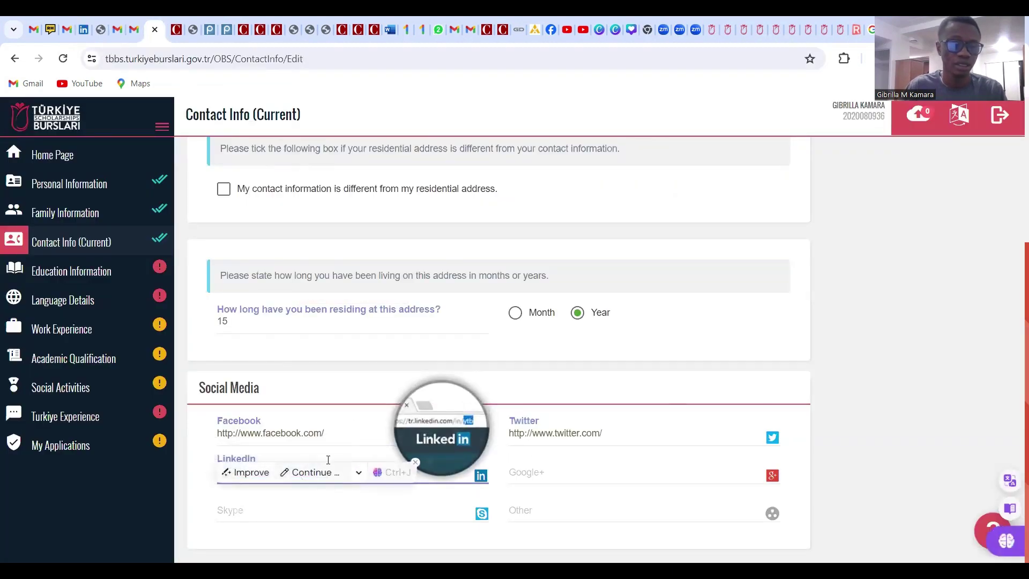
click(235, 504)
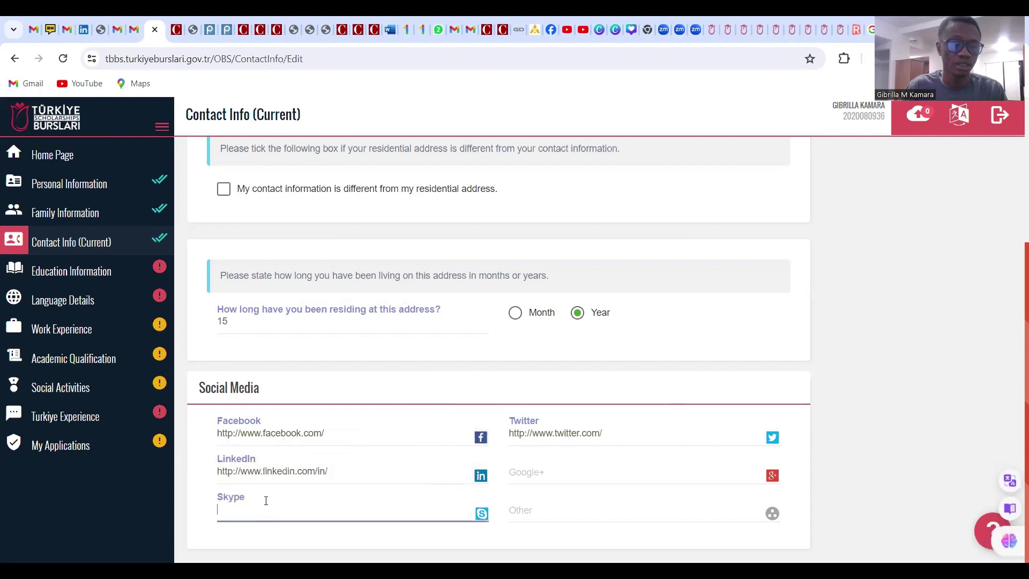
click(340, 475)
drag(343, 474, 234, 474)
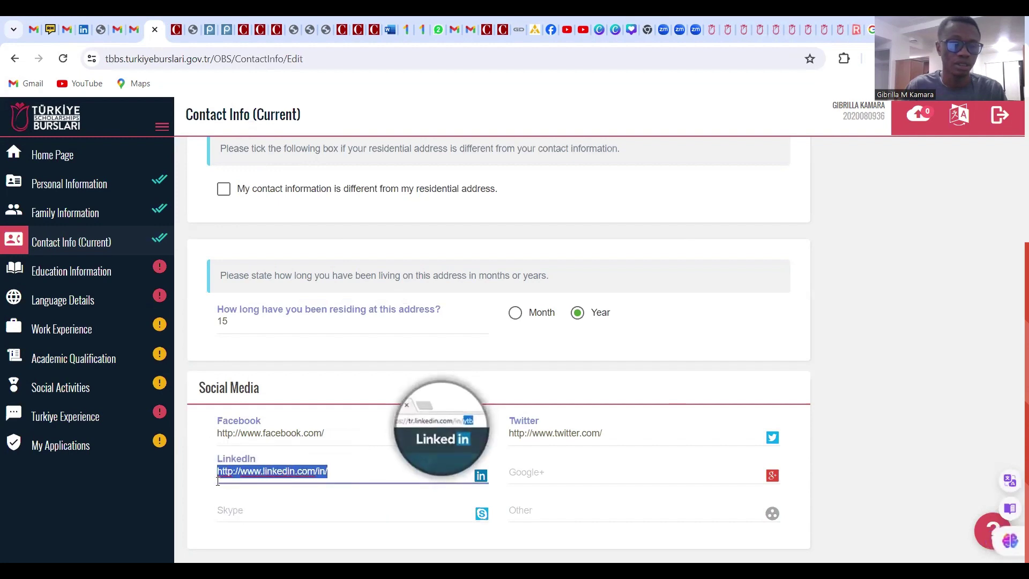
right_click(234, 474)
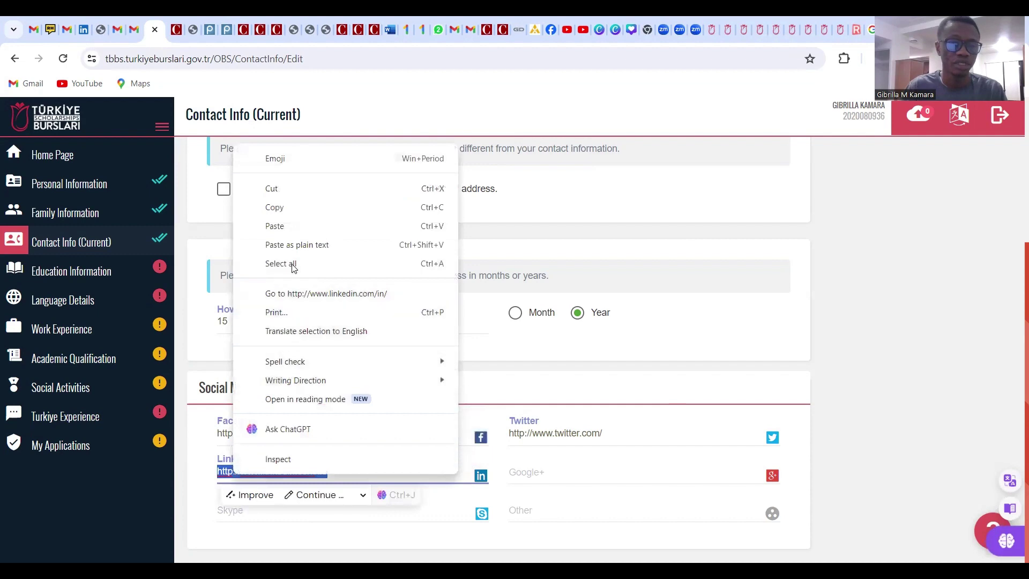
click(293, 230)
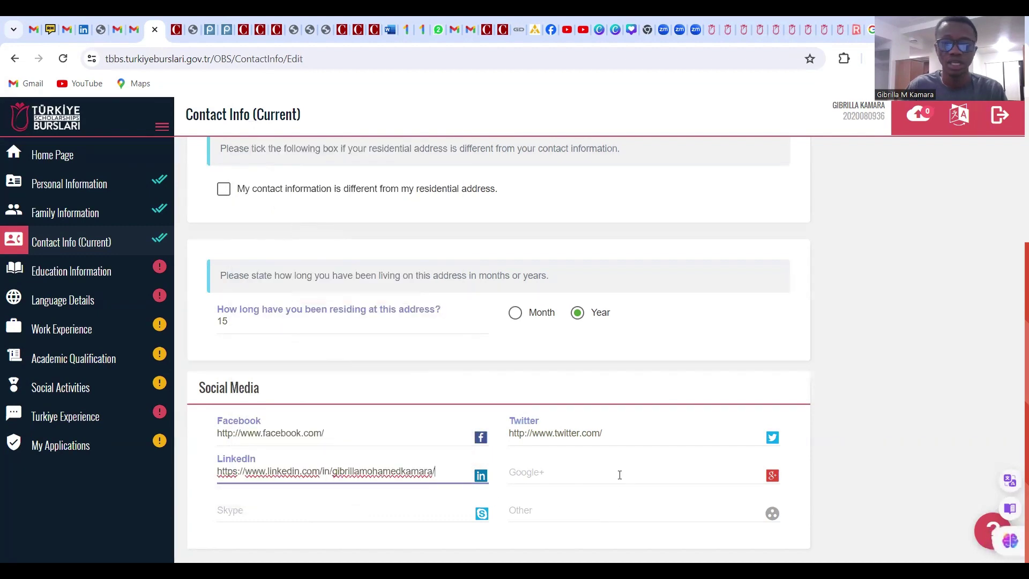
Save the updated contact information.
scroll(729, 261, up, 5)
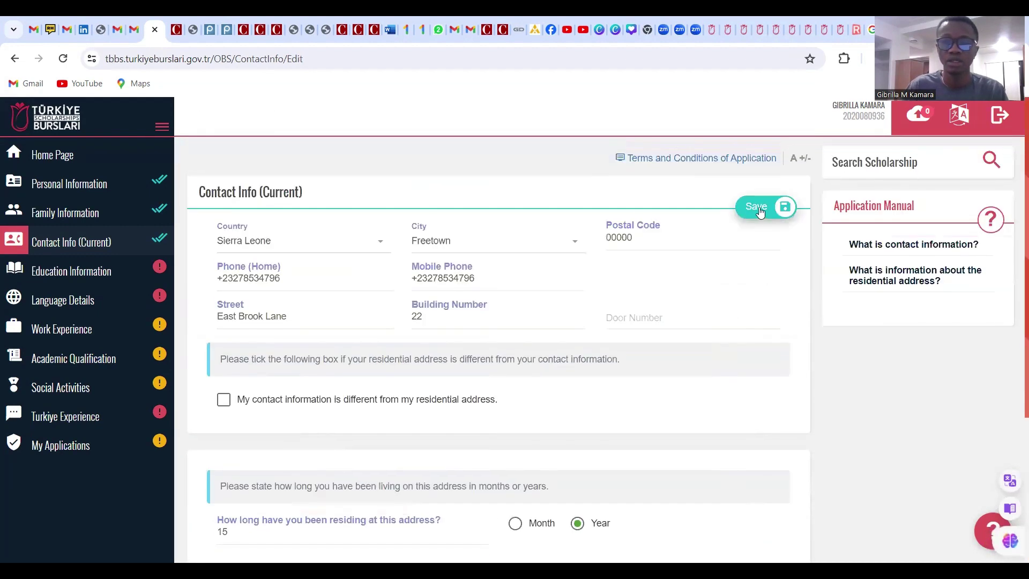
click(756, 202)
scroll(585, 373, down, 3)
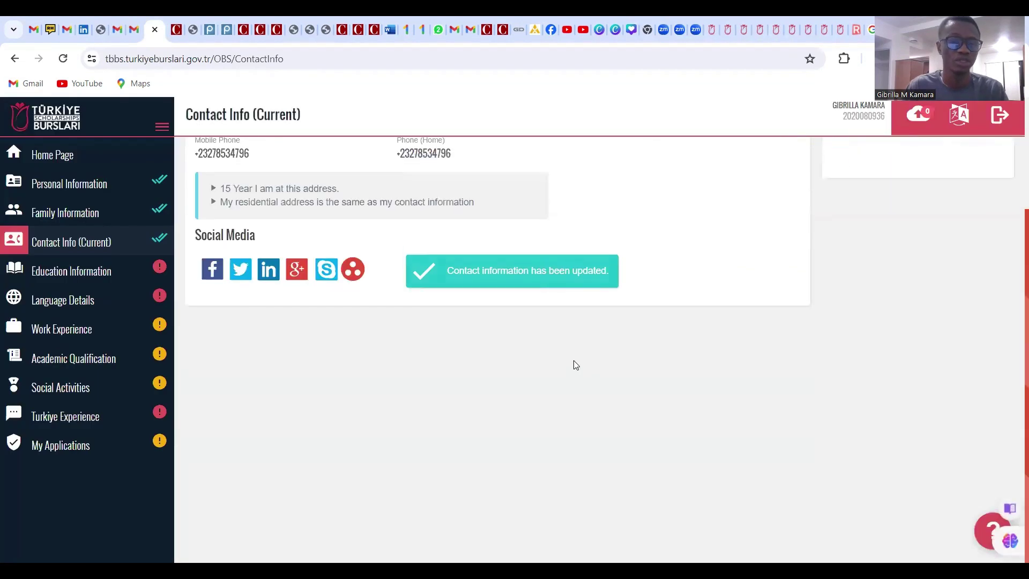
scroll(377, 384, up, 3)
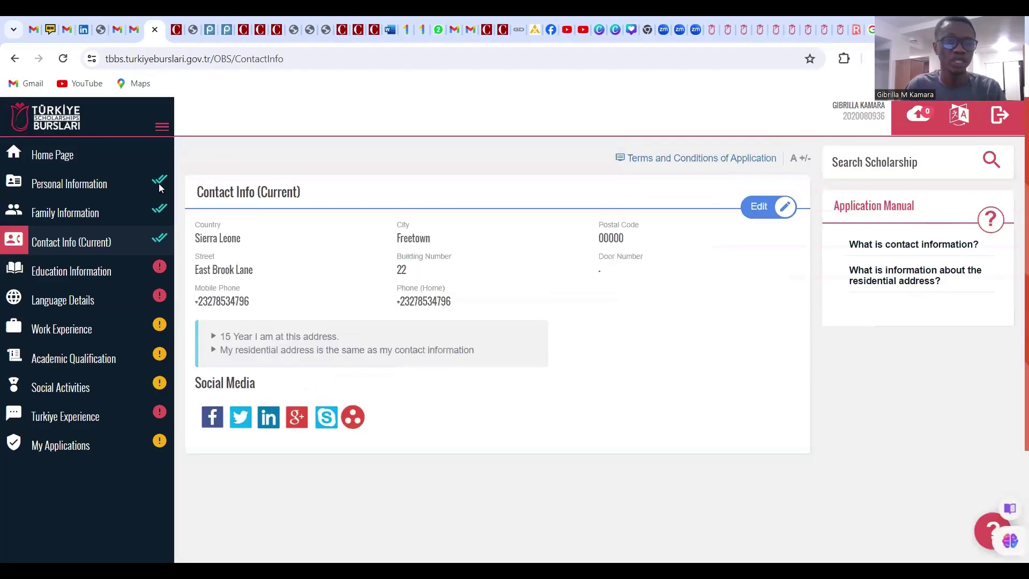
Open the Education Information section and read through its instructions.
click(113, 272)
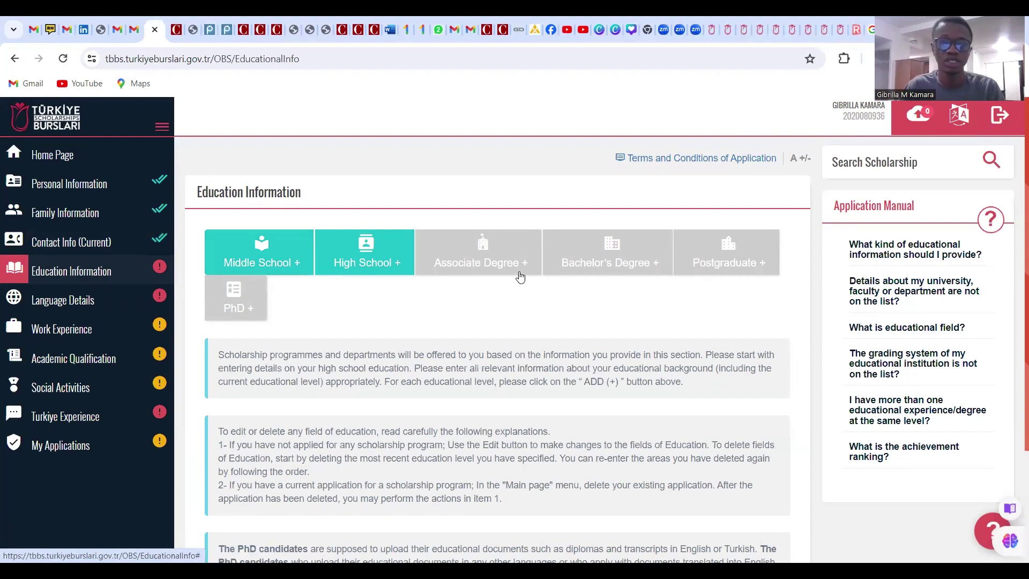
scroll(525, 286, down, 3)
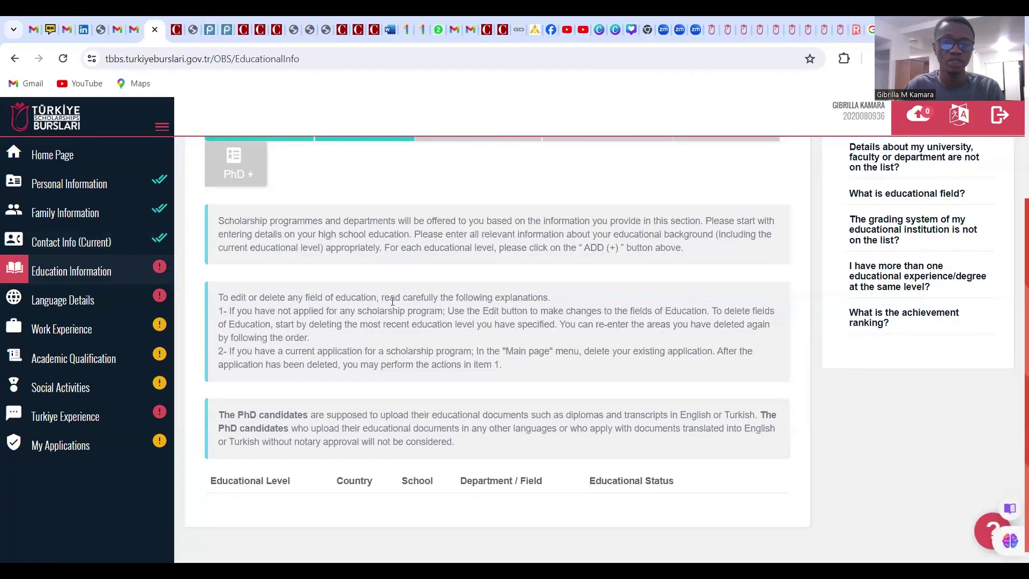
scroll(526, 305, up, 1)
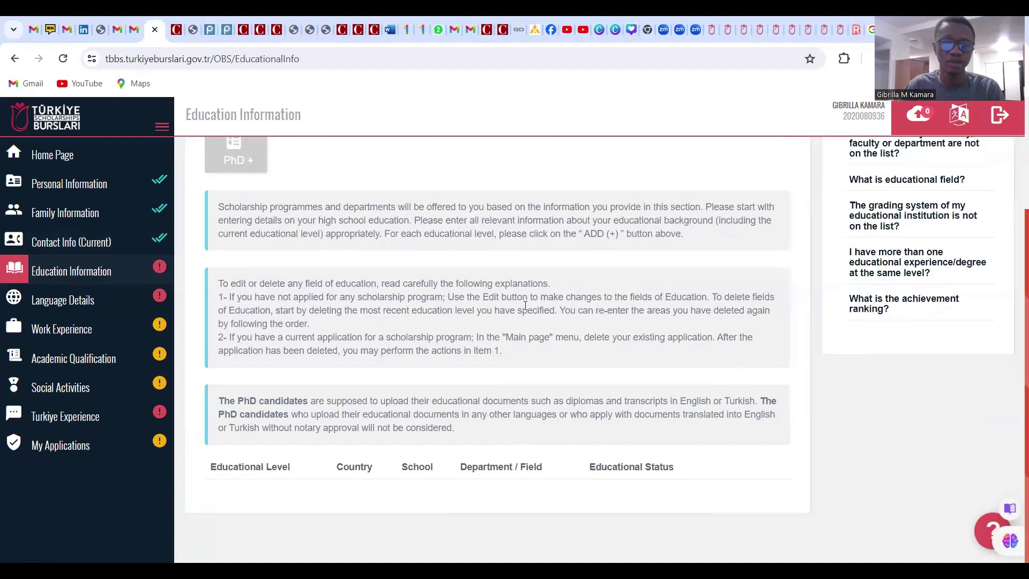
scroll(508, 324, up, 2)
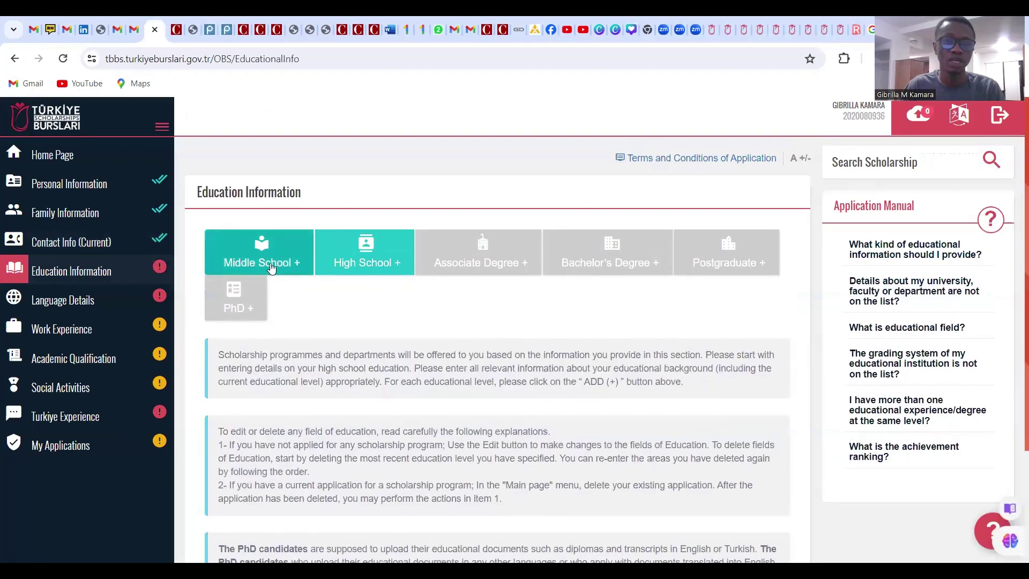
Start a middle school entry with Sierra Leone as the country.
click(270, 265)
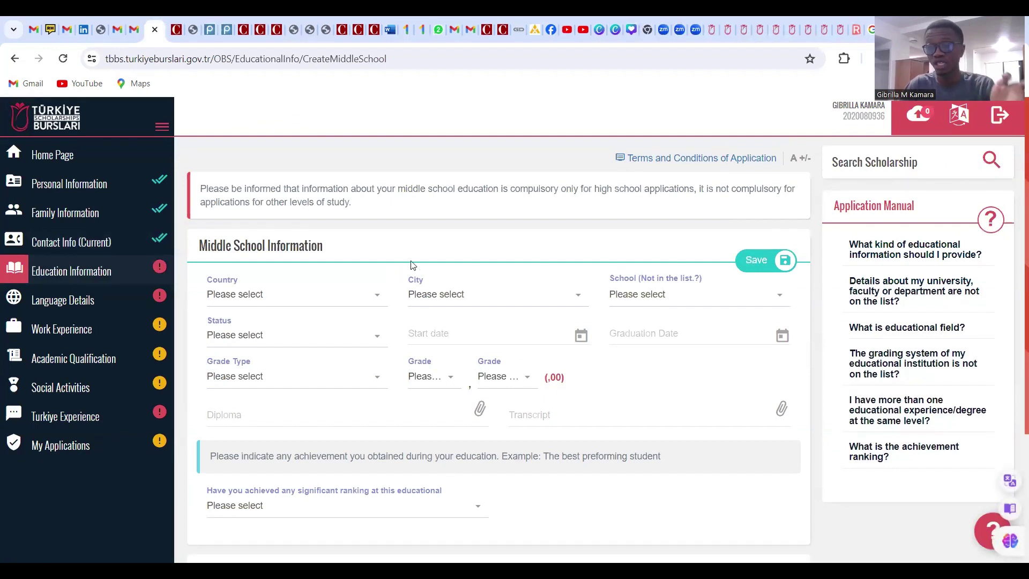
click(340, 303)
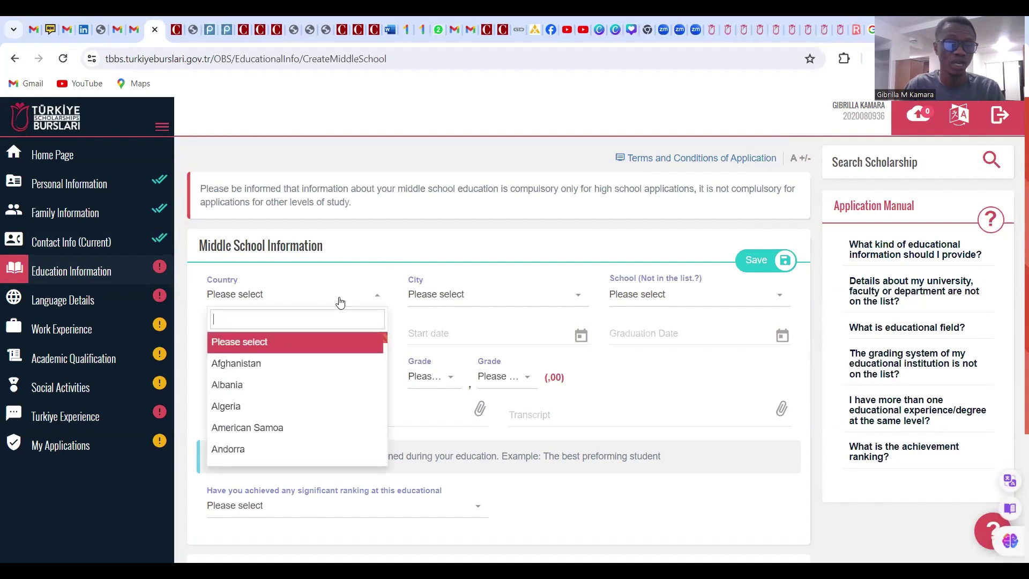
text(Si)
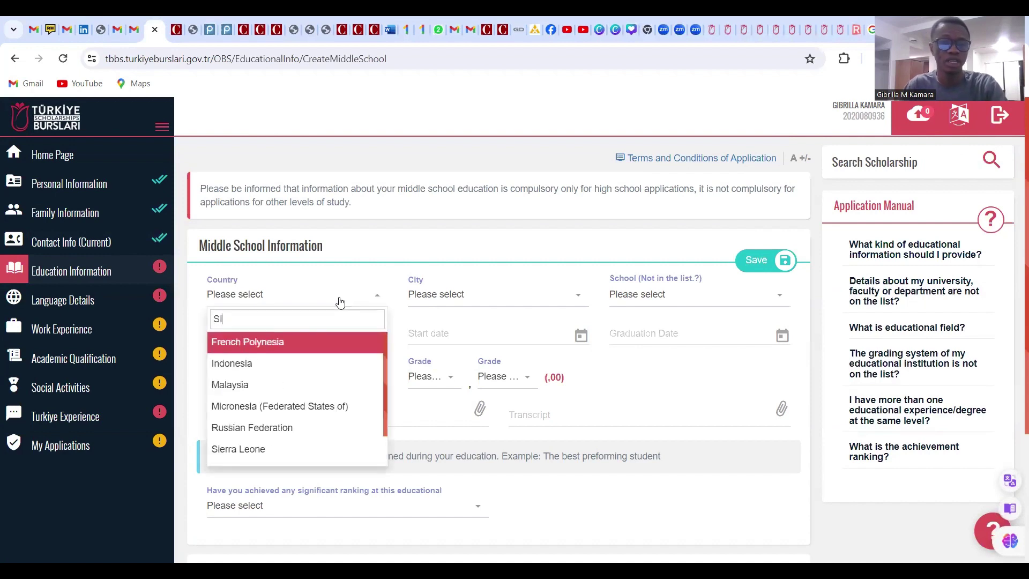
text(e)
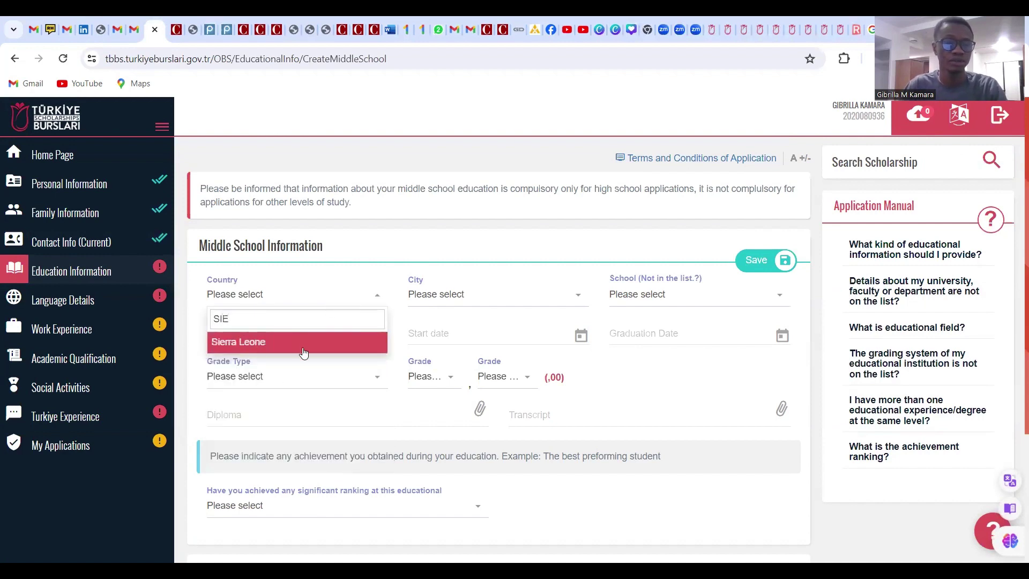
click(304, 346)
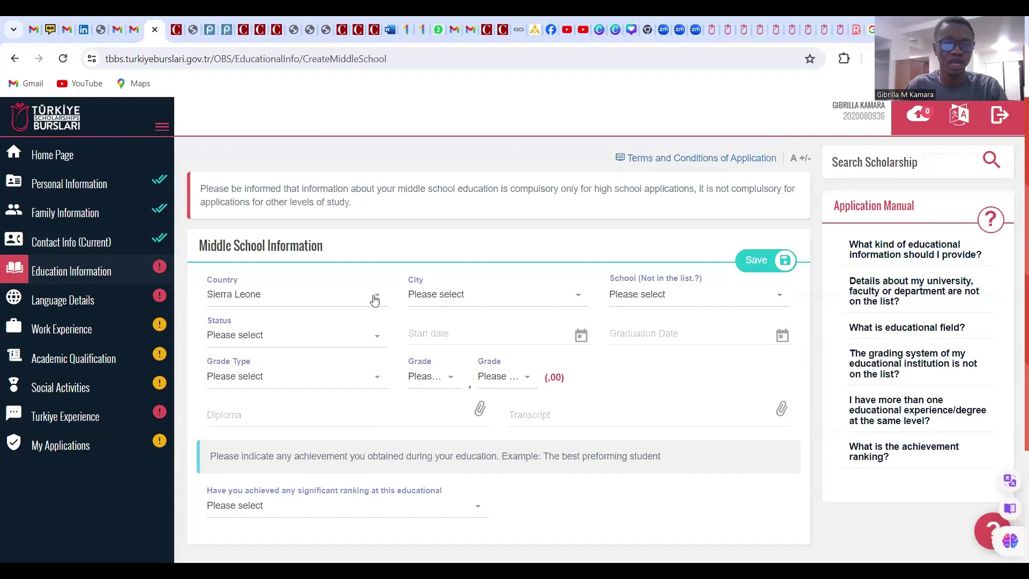
Set the city to Port Loko and the school to EDUCAID SIERRA LEONE.
click(449, 296)
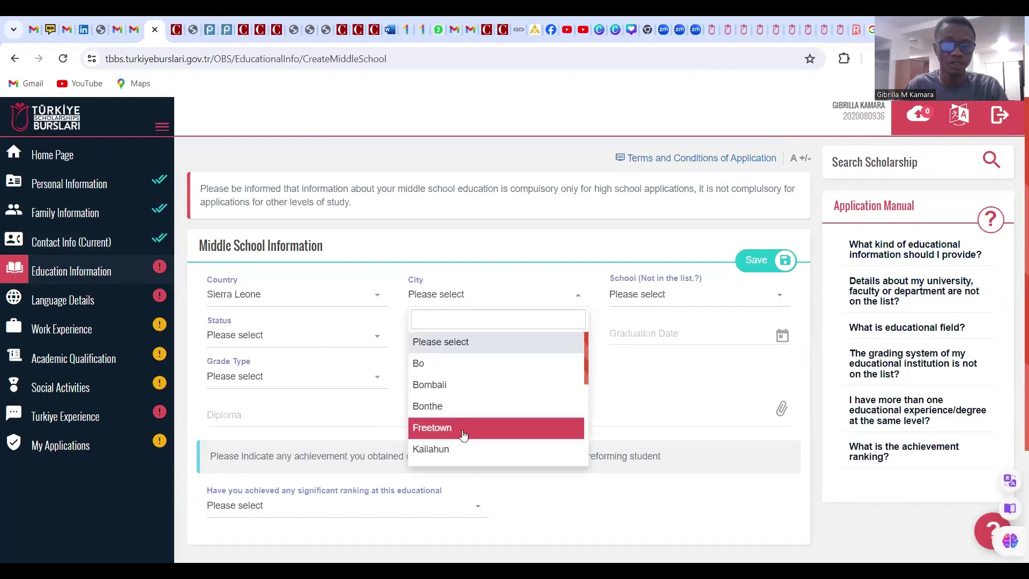
scroll(452, 393, down, 1)
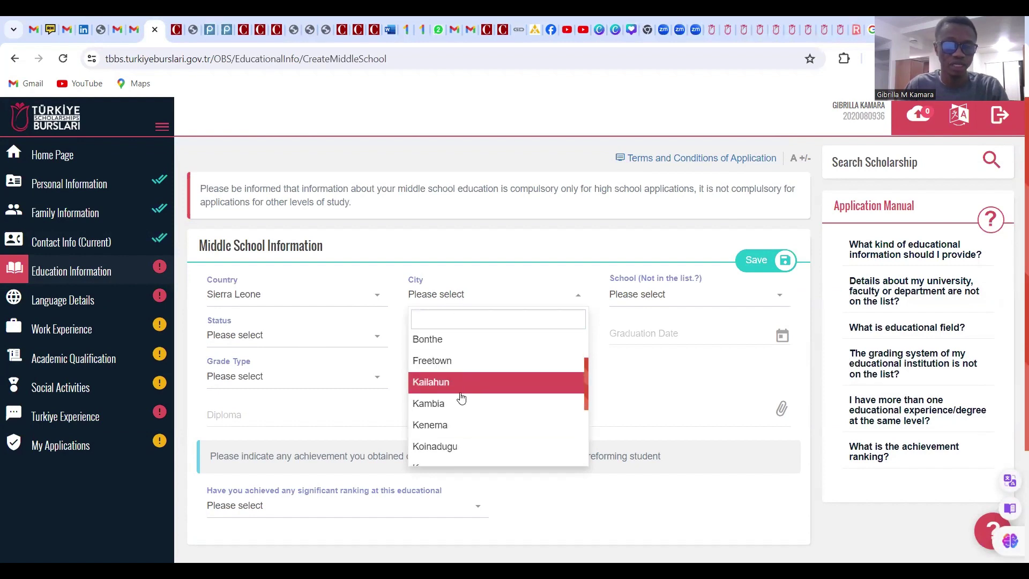
scroll(461, 397, down, 1)
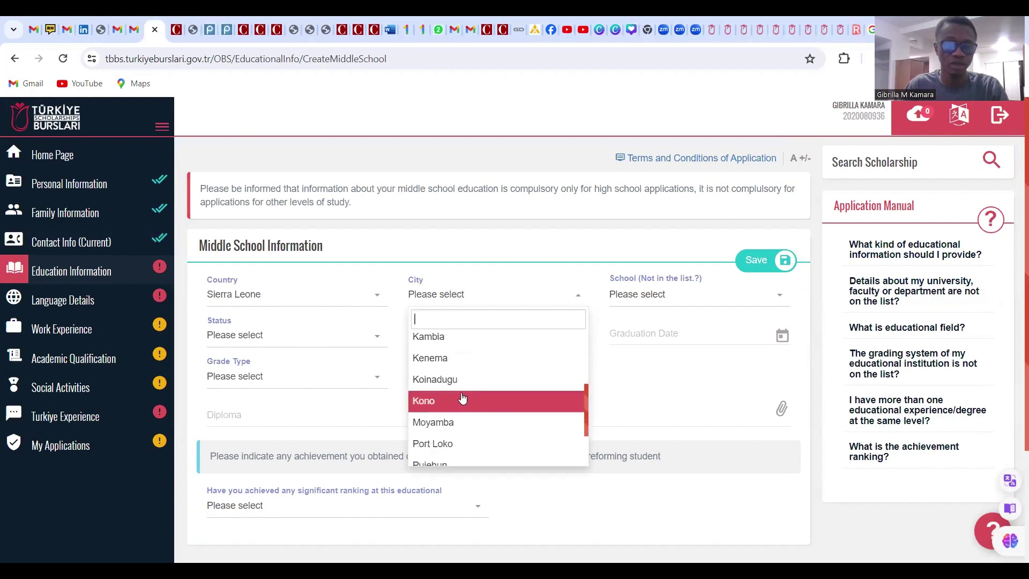
click(458, 445)
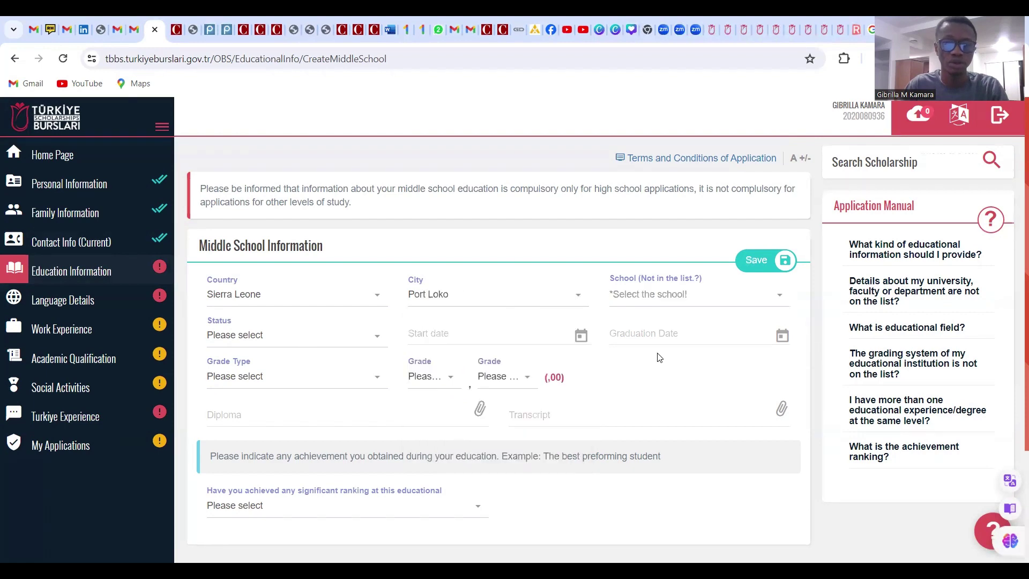
click(654, 294)
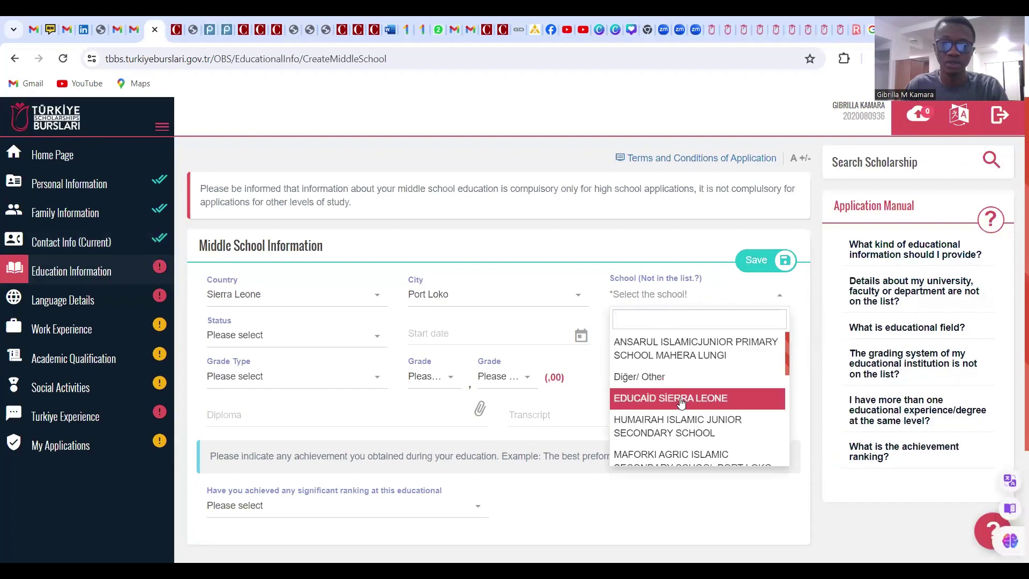
click(680, 401)
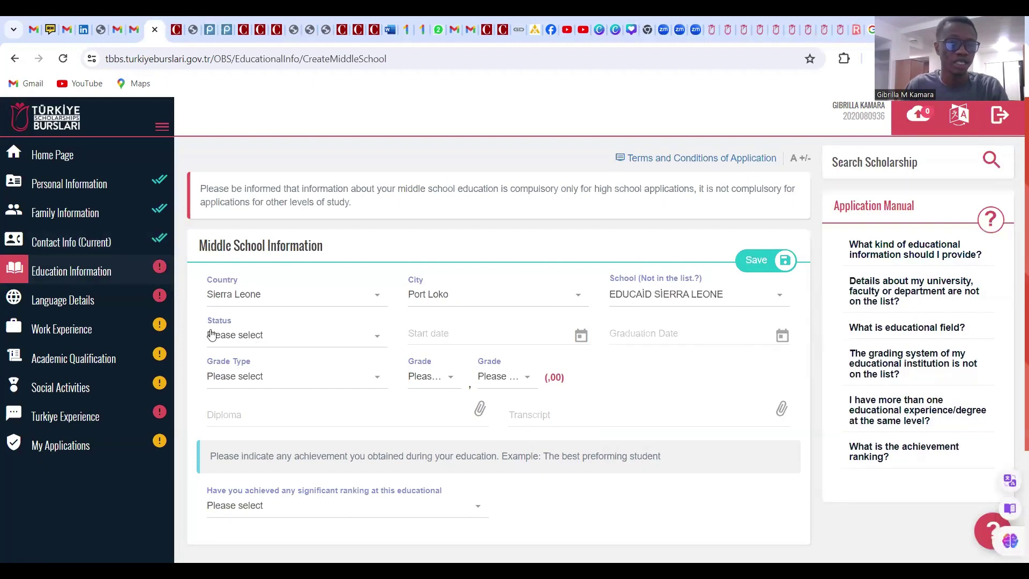
click(276, 345)
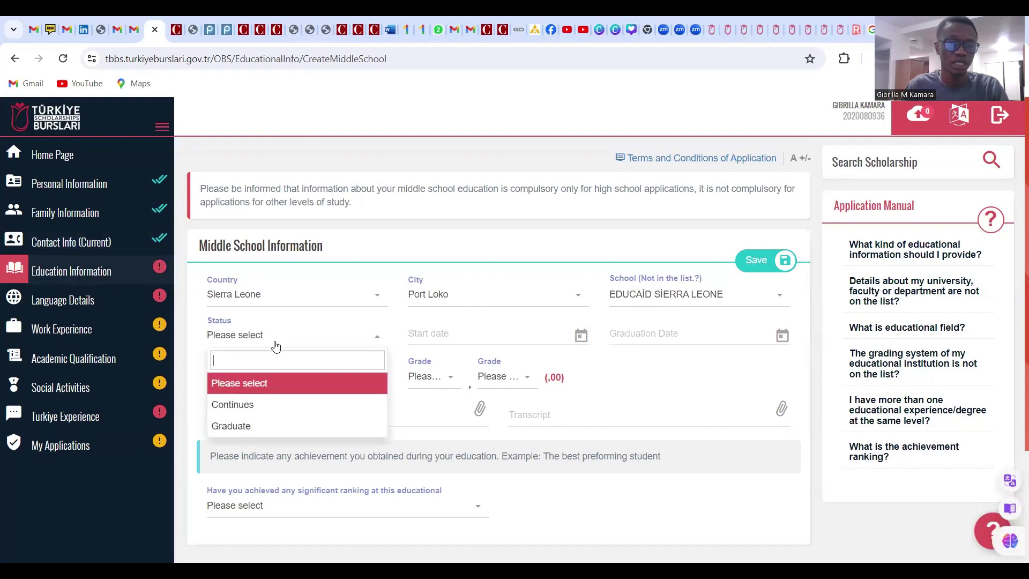
Mark the middle school status as Graduate with start date 15/09/2008.
click(259, 426)
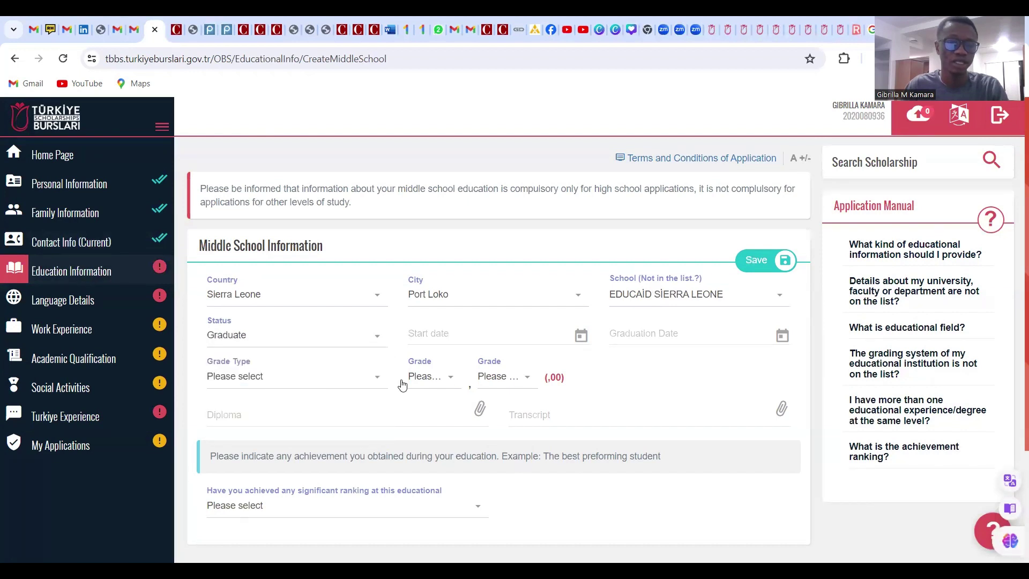
click(451, 335)
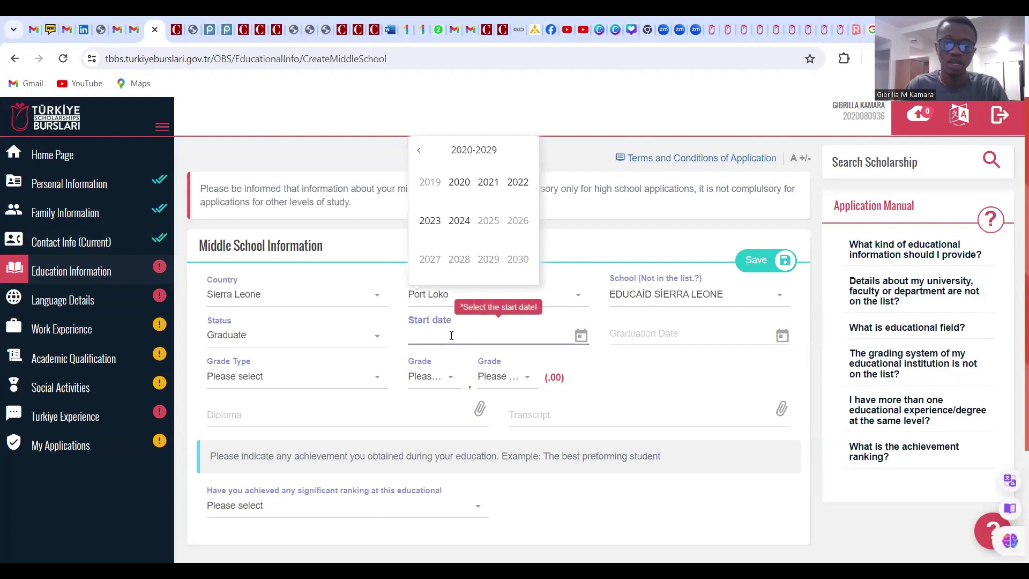
click(420, 152)
click(419, 153)
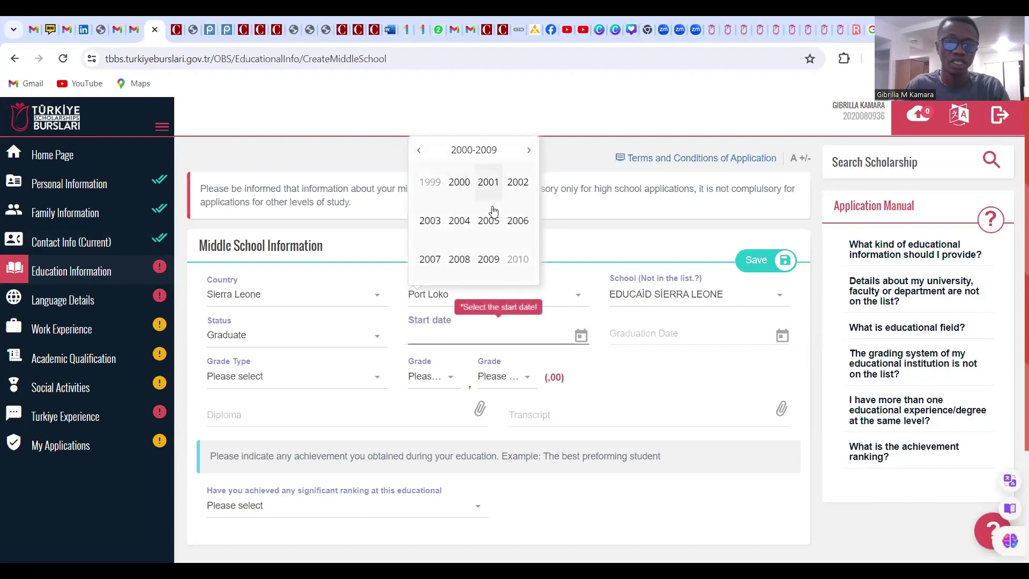
click(461, 261)
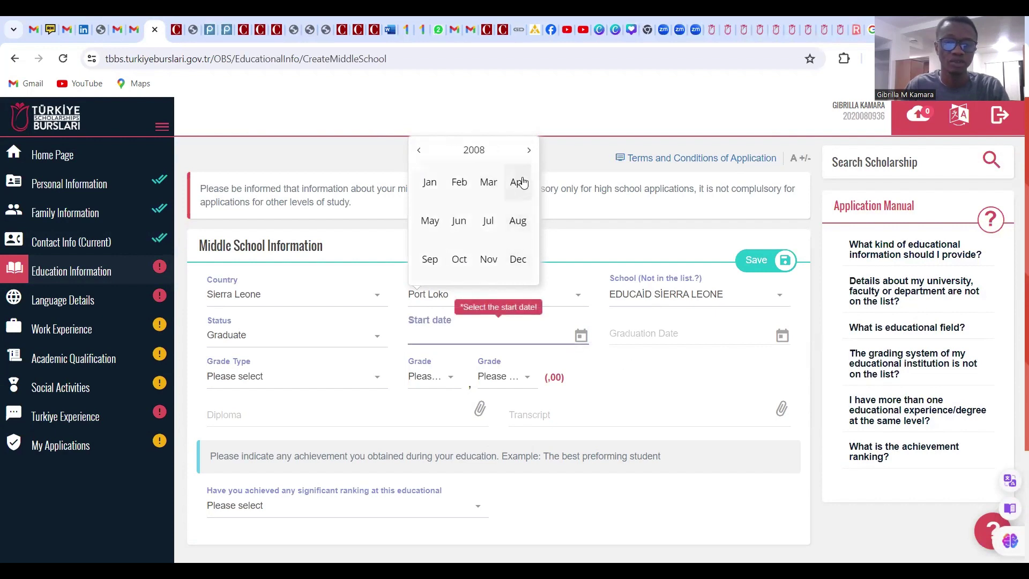
click(431, 260)
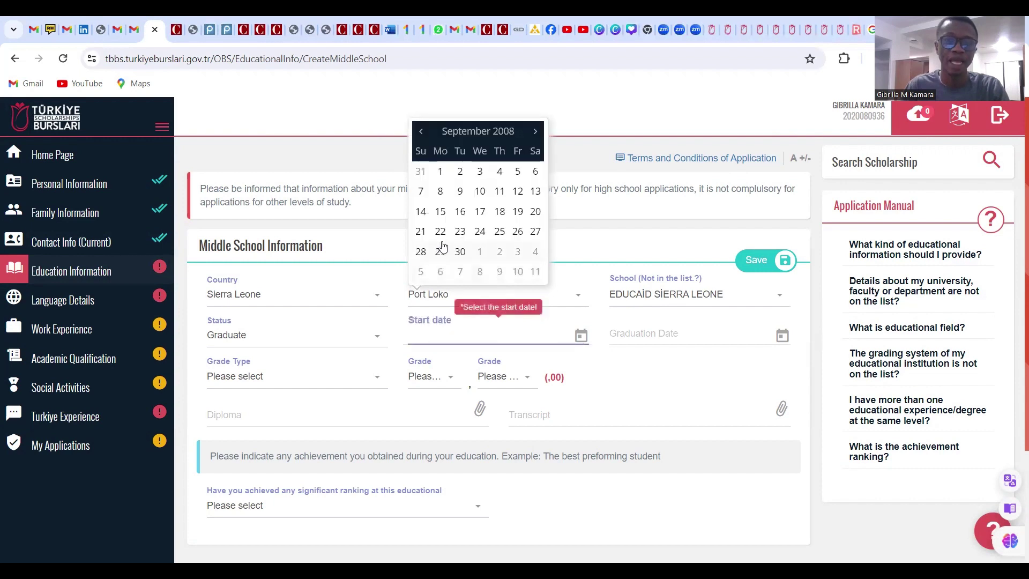
click(440, 213)
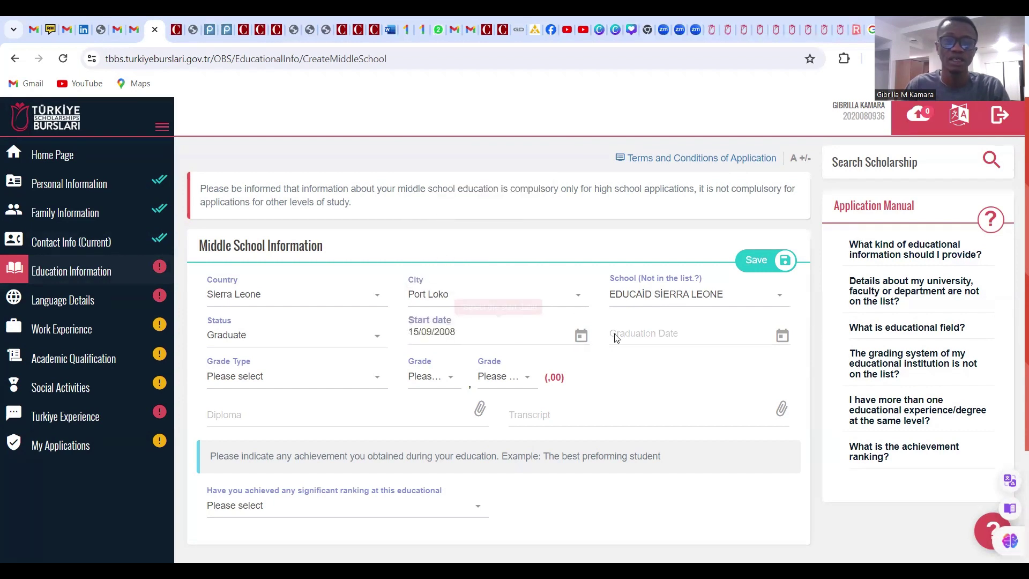
Set the middle school graduation date to 20/06/2010.
click(649, 337)
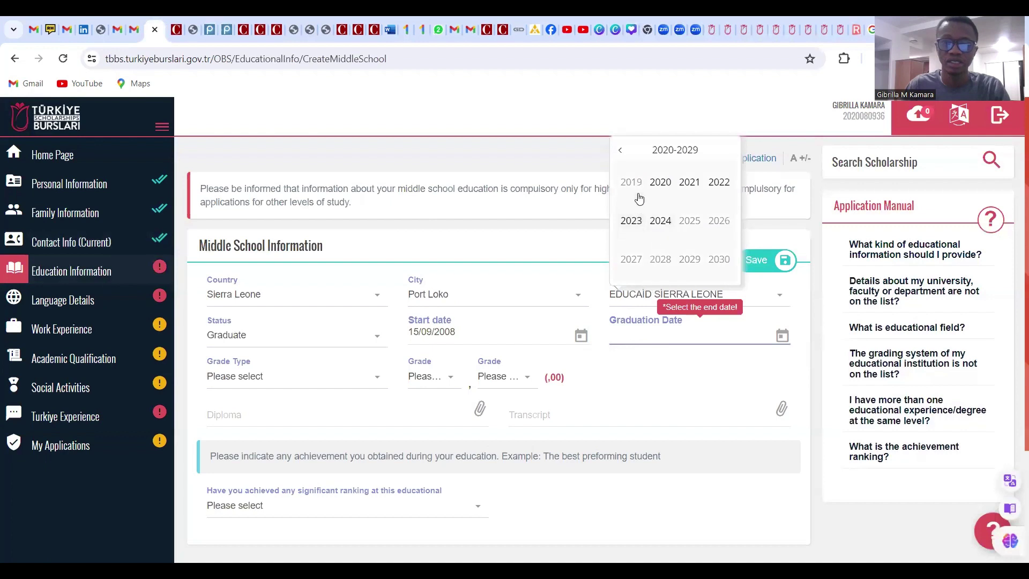
click(620, 152)
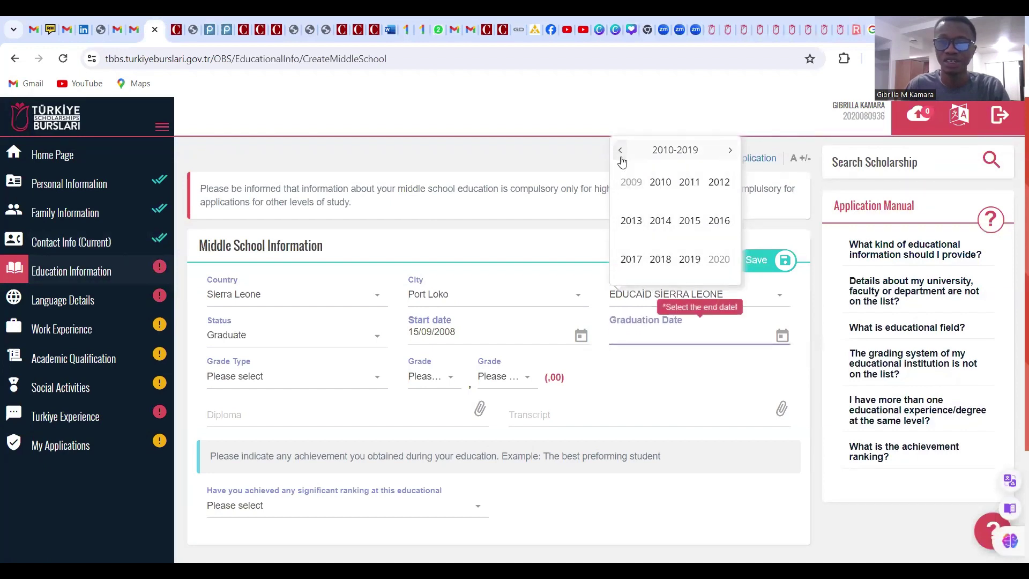
click(660, 183)
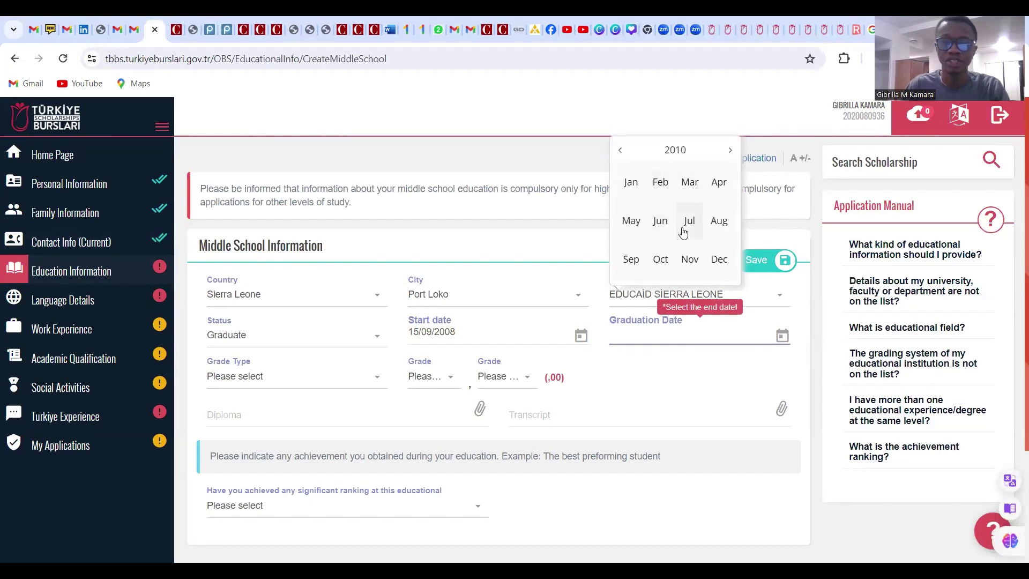
click(660, 222)
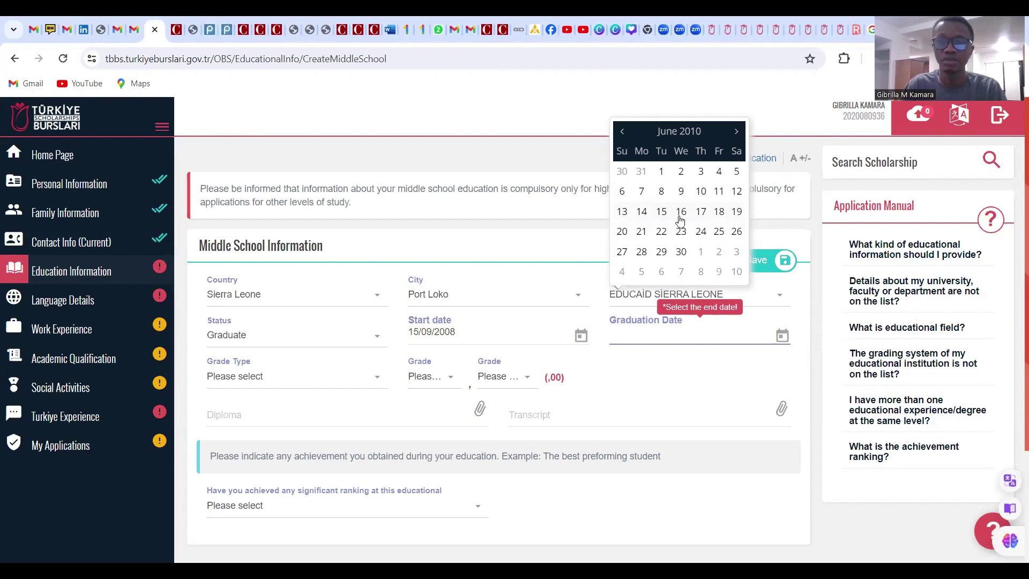
click(622, 231)
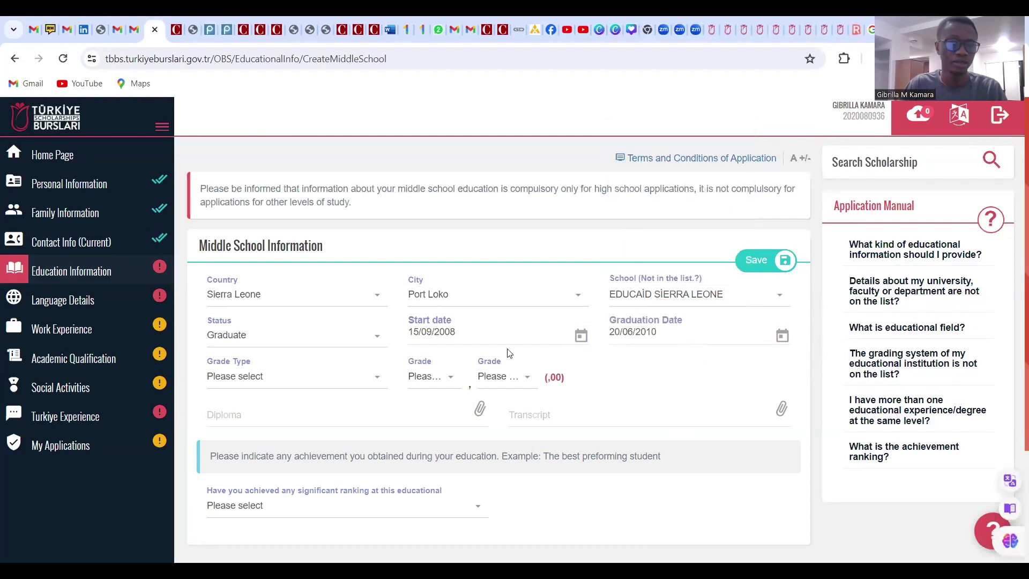
Choose the 100-point grade type and a grade of 95, leaving the decimal part unset.
click(279, 377)
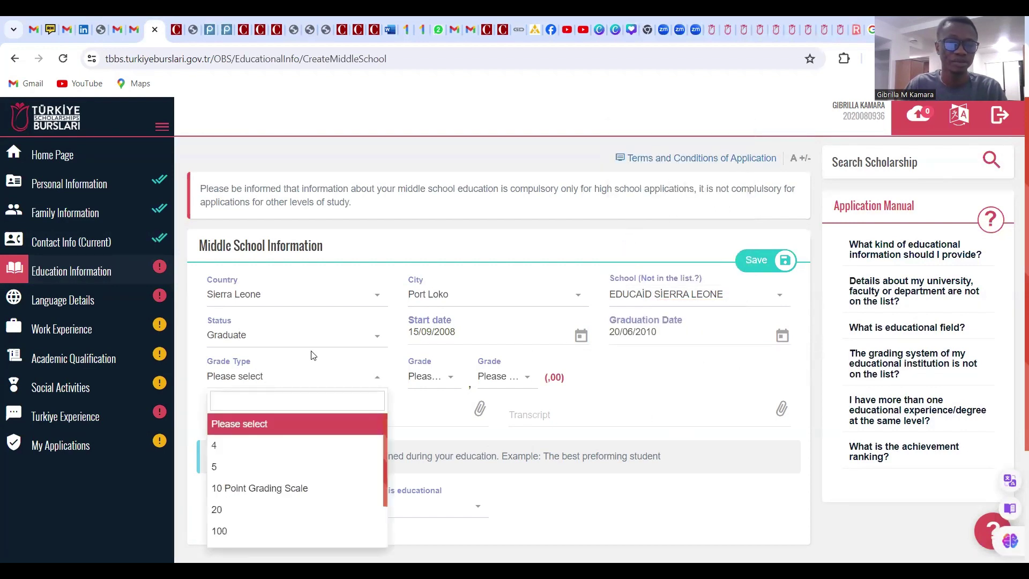
scroll(316, 335, down, 1)
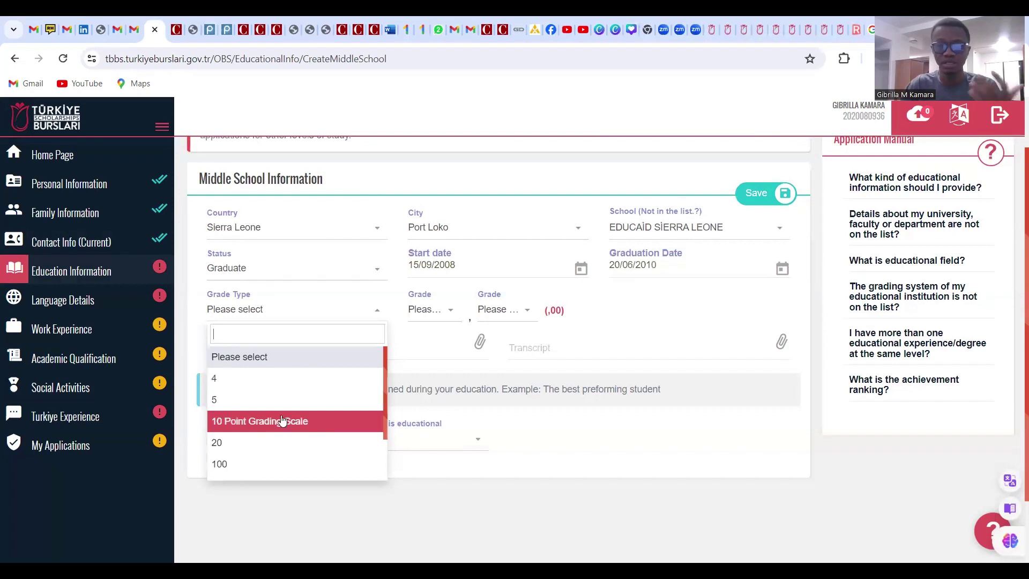
click(257, 464)
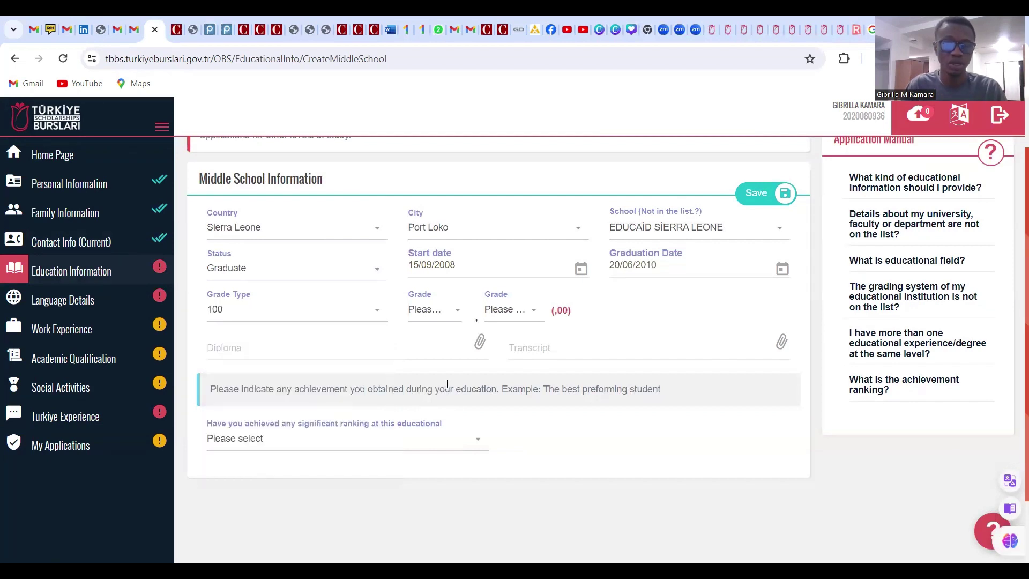
click(444, 321)
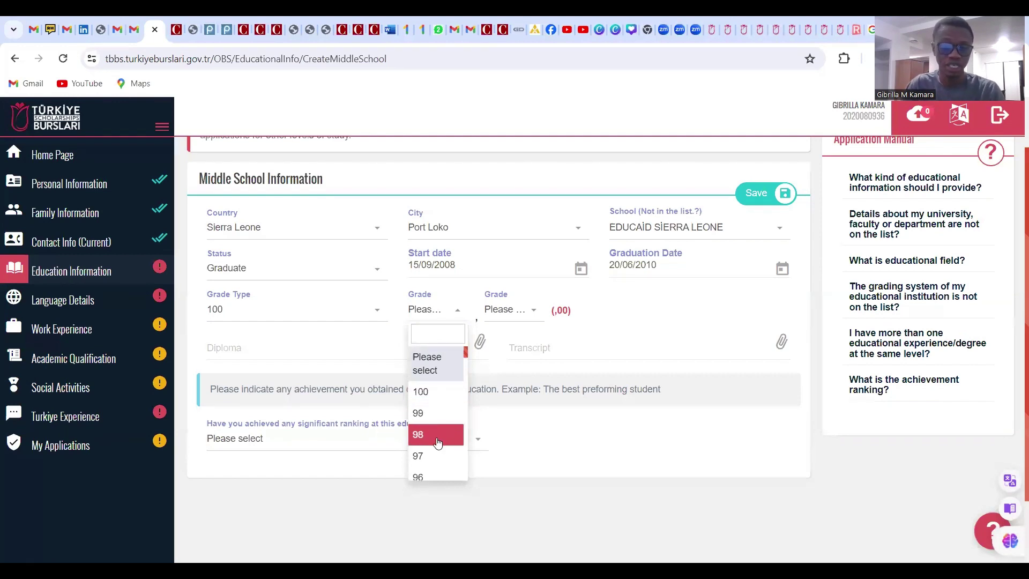
scroll(439, 439, down, 2)
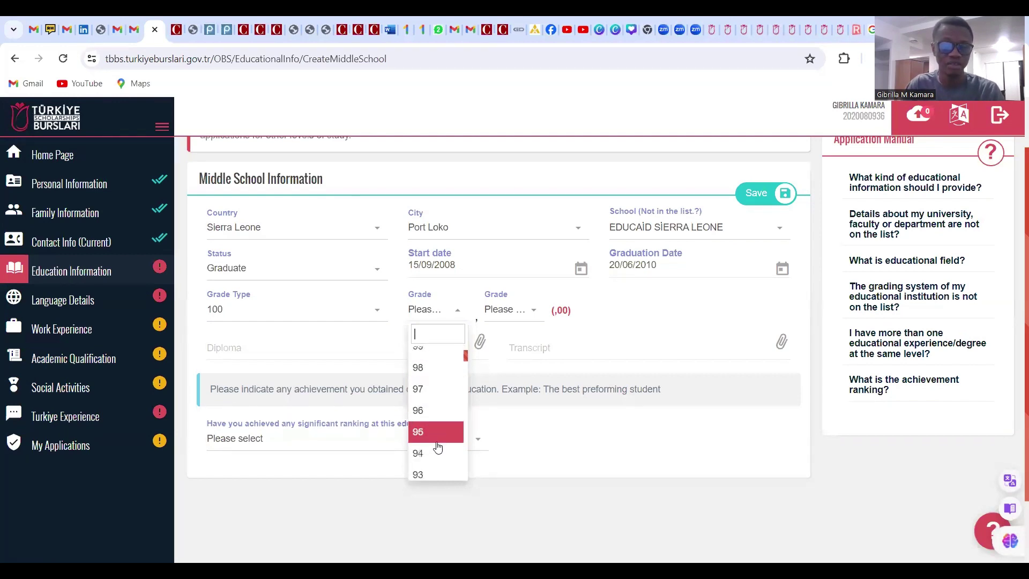
click(435, 439)
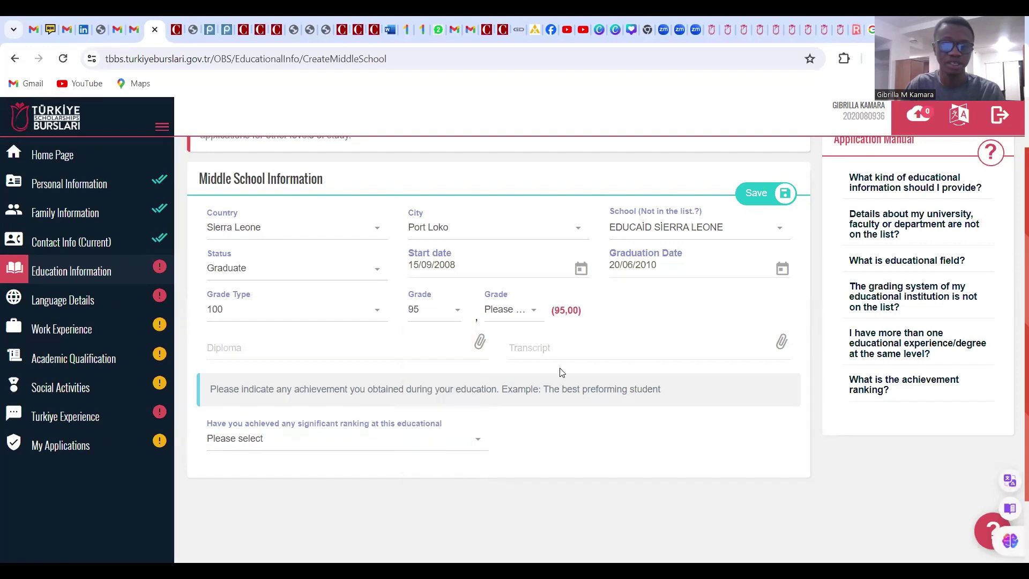
click(526, 315)
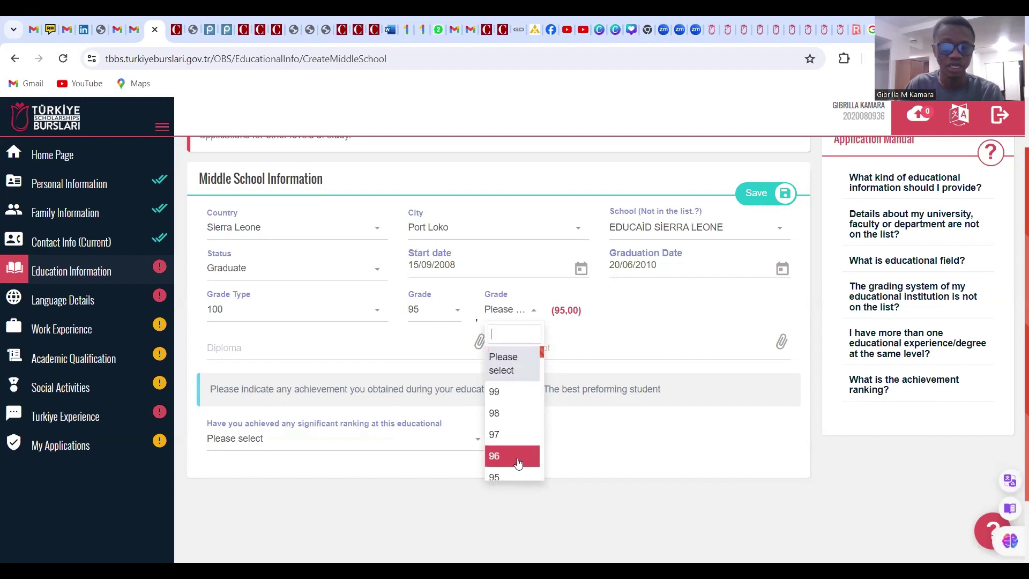
scroll(523, 455, down, 8)
scroll(523, 455, down, 6)
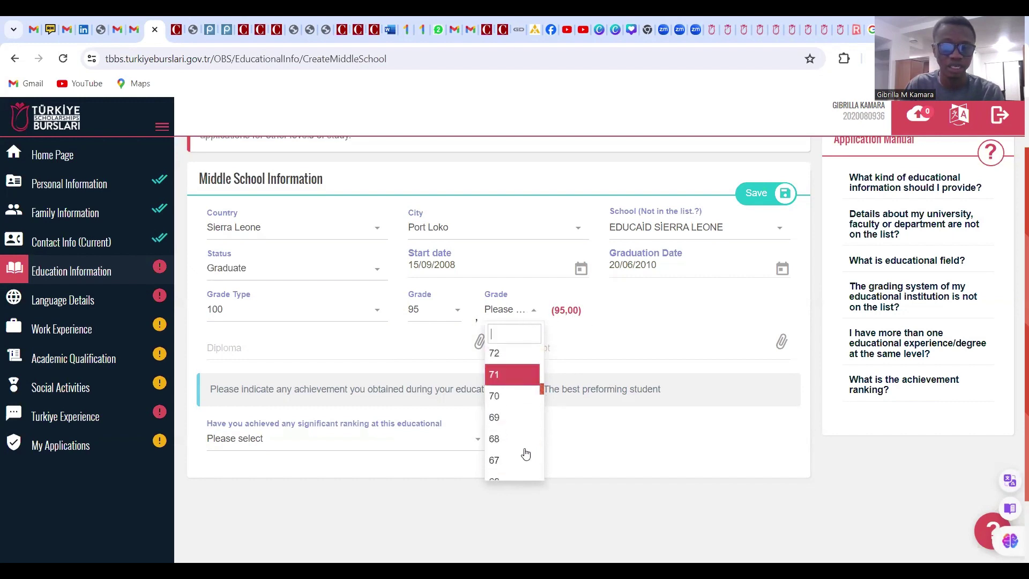
scroll(526, 452, up, 14)
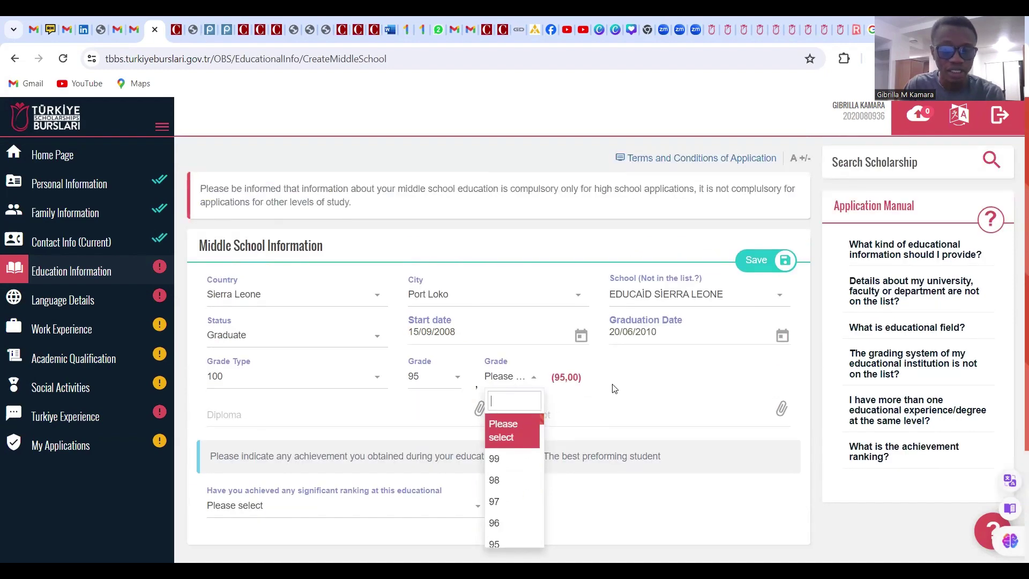
click(615, 388)
scroll(538, 387, down, 3)
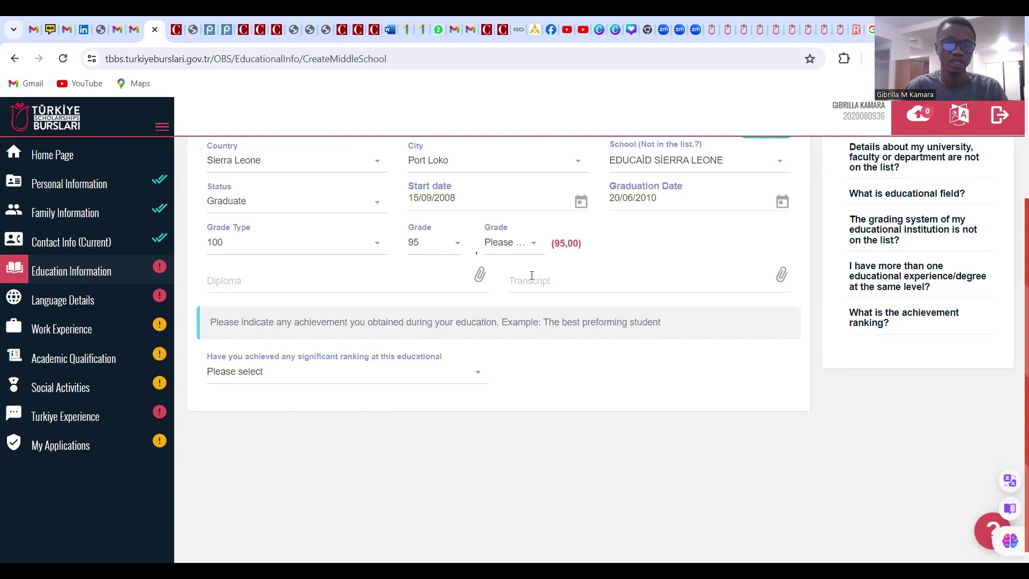
Attach Community service.pdf as the middle school diploma.
click(478, 279)
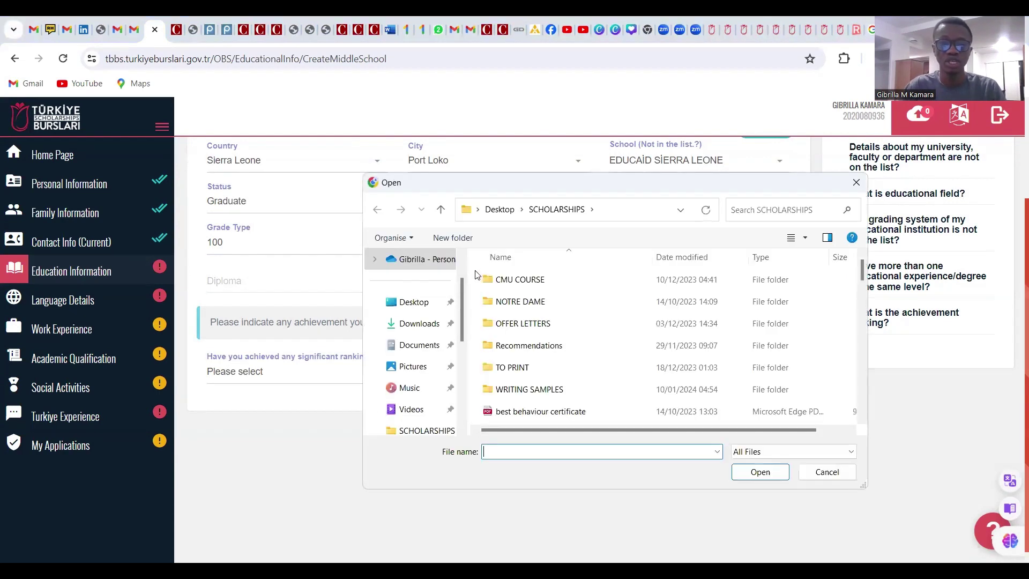
scroll(531, 390, down, 1)
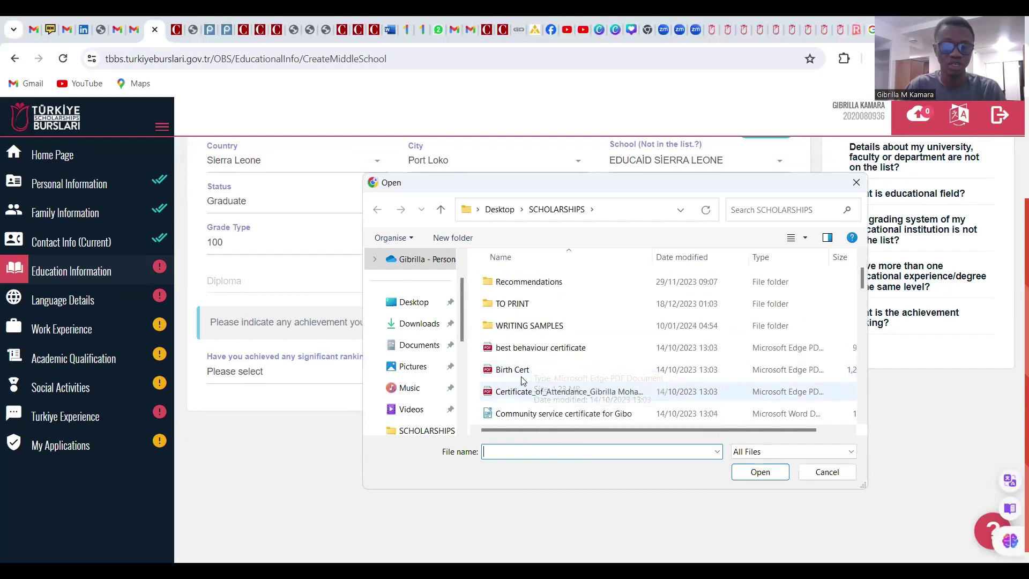
scroll(544, 354, down, 1)
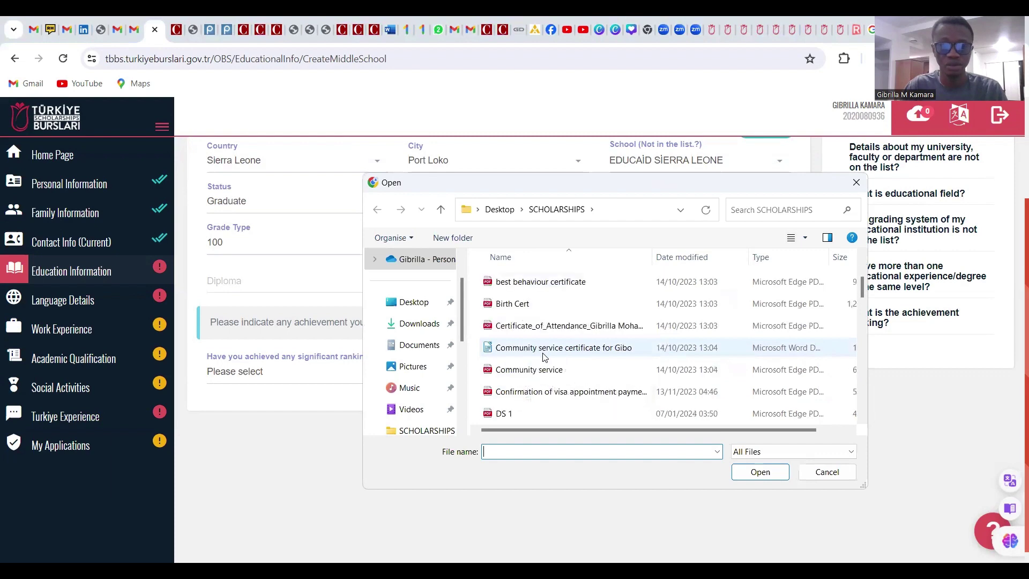
scroll(545, 394, up, 2)
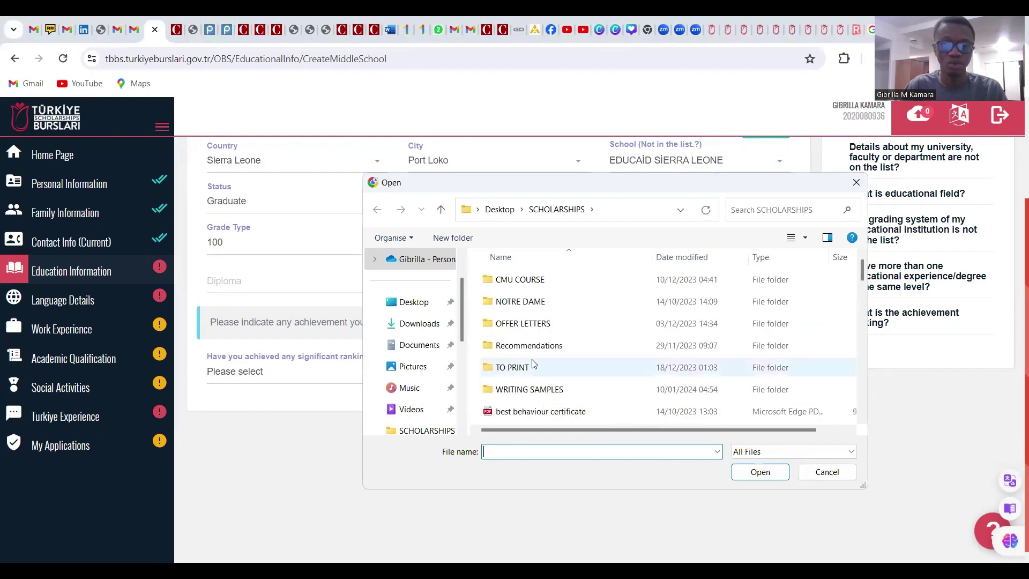
scroll(537, 406, down, 3)
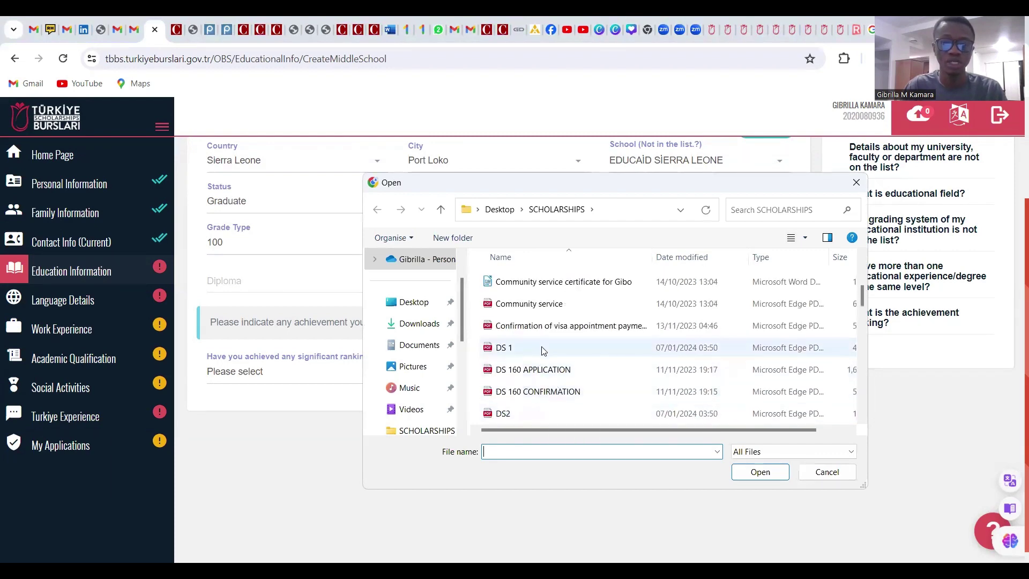
click(541, 305)
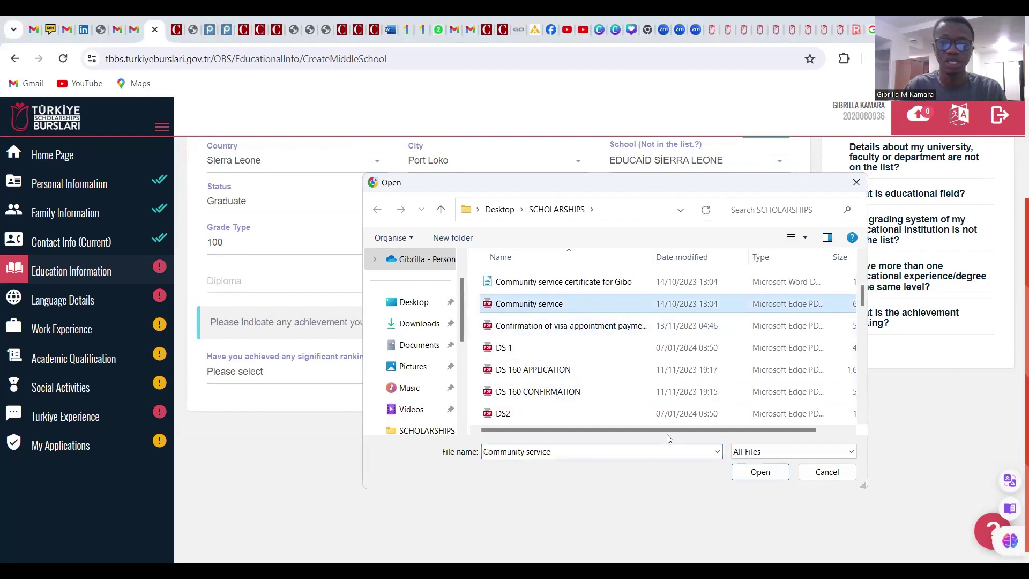
click(740, 476)
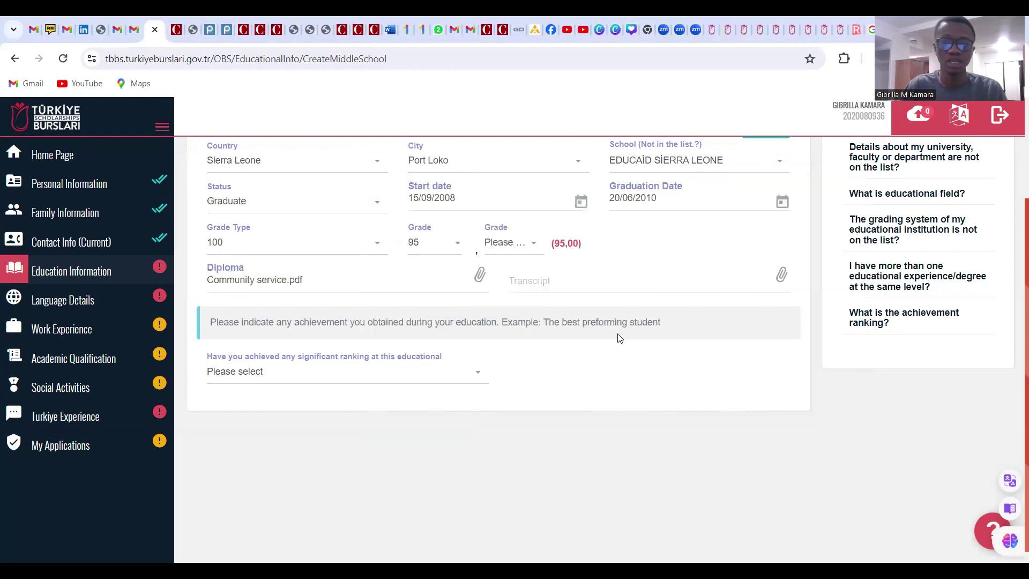
Attach scholarship letter, CMU.pdf as the middle school transcript.
click(653, 280)
click(634, 289)
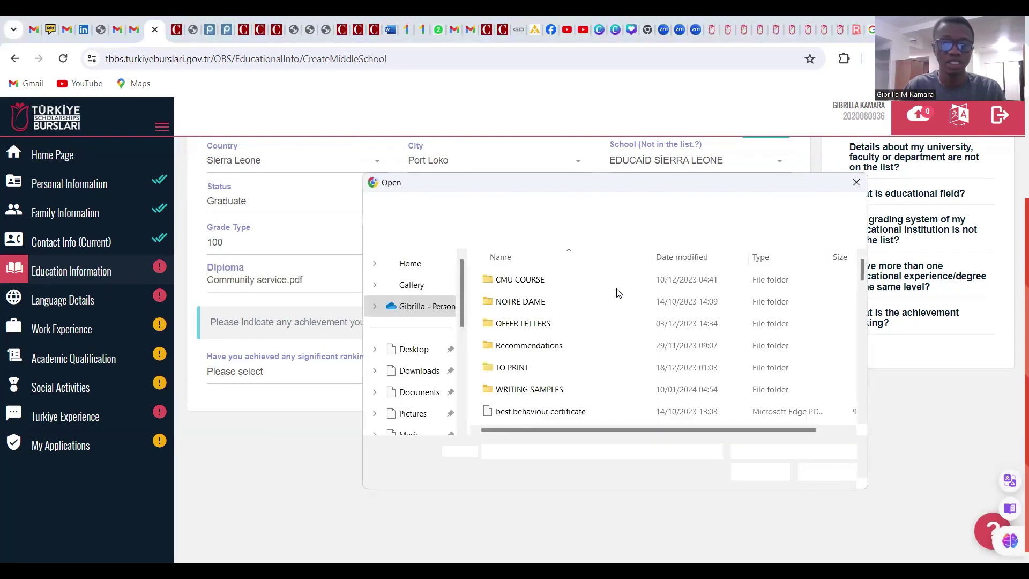
scroll(600, 349, down, 5)
scroll(555, 402, down, 5)
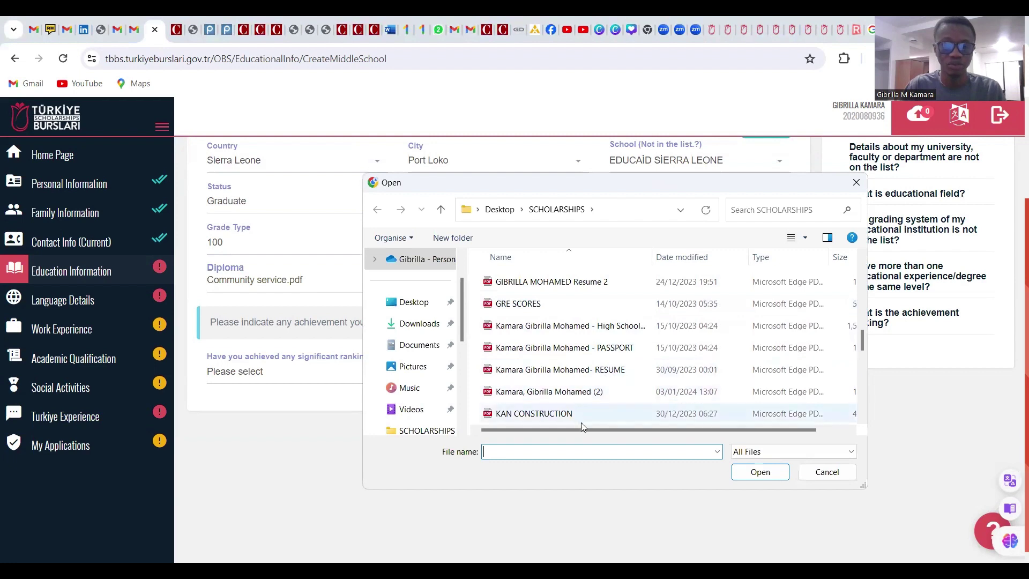
scroll(591, 396, down, 3)
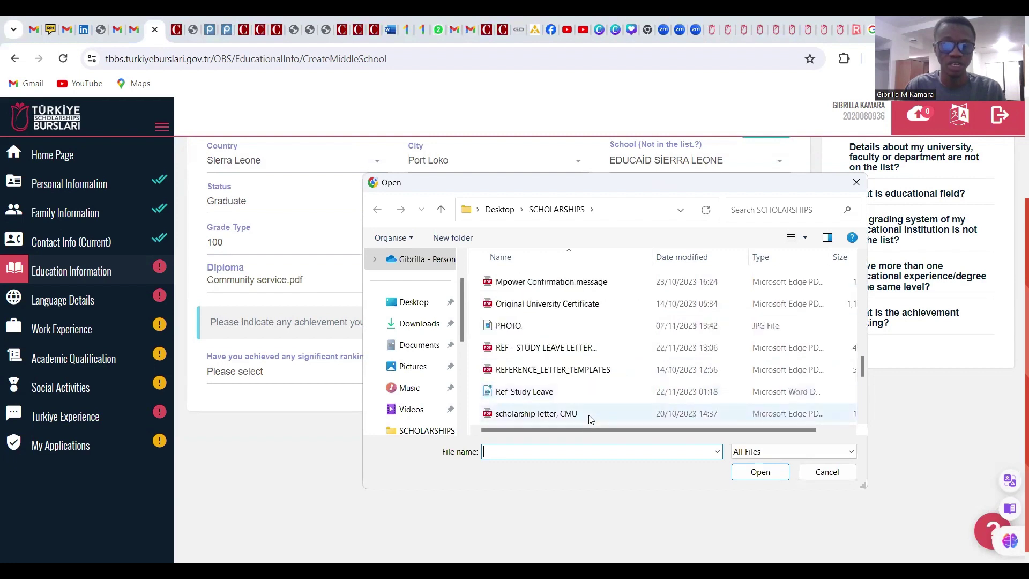
click(592, 414)
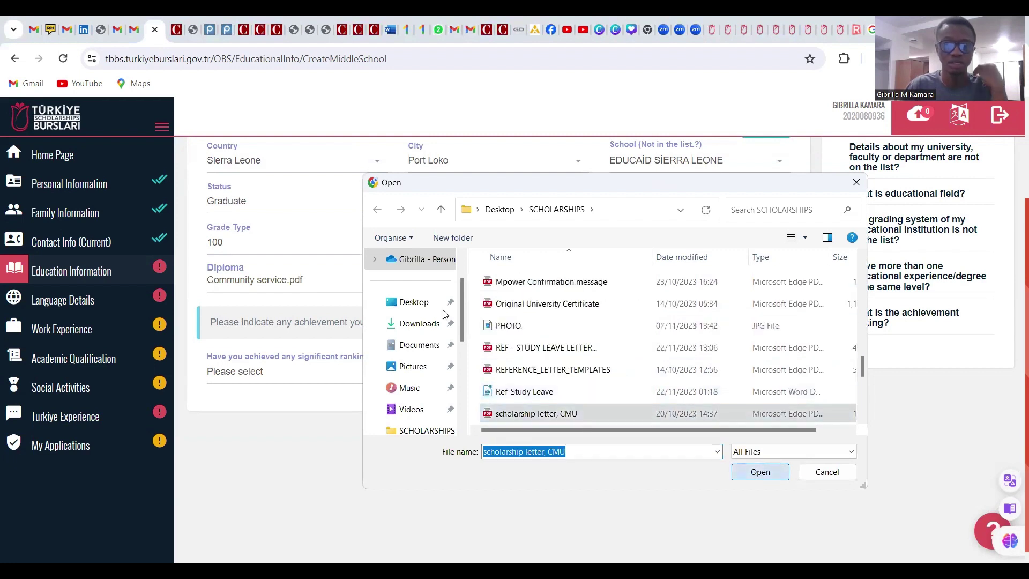
click(759, 472)
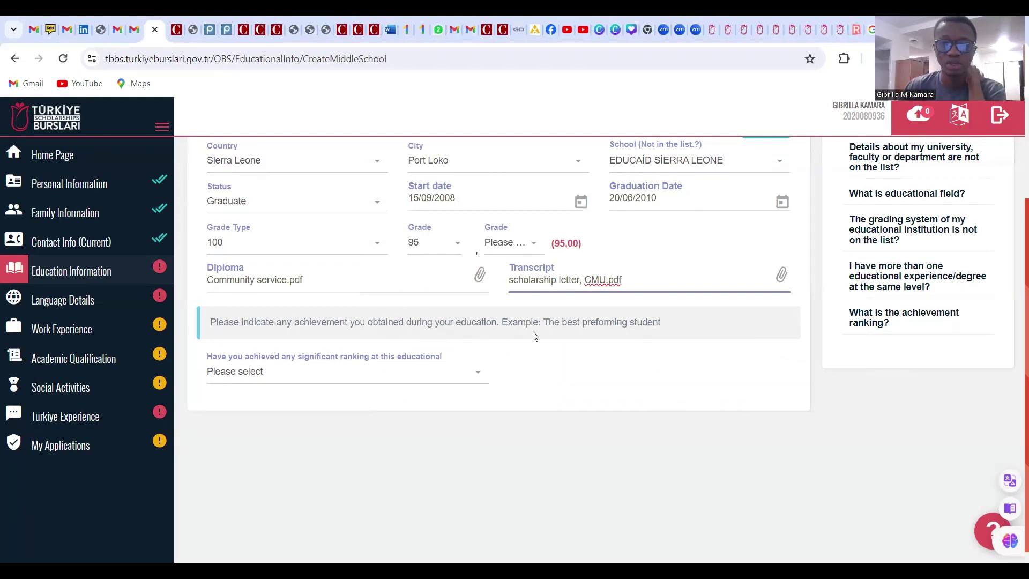
Record a significant ranking: Yes, field of achievement School, rank 2.
click(391, 376)
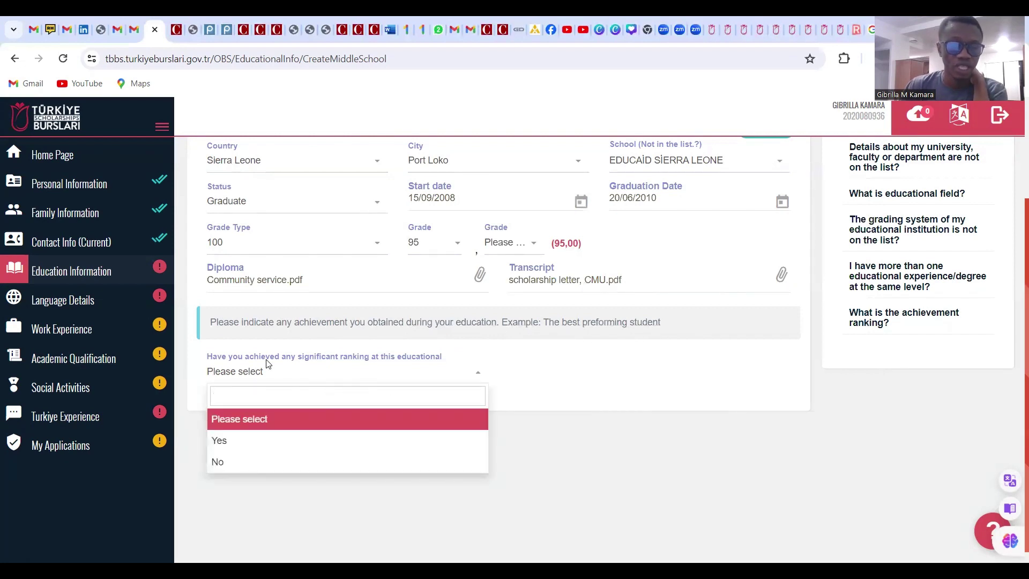
click(251, 438)
scroll(423, 375, down, 1)
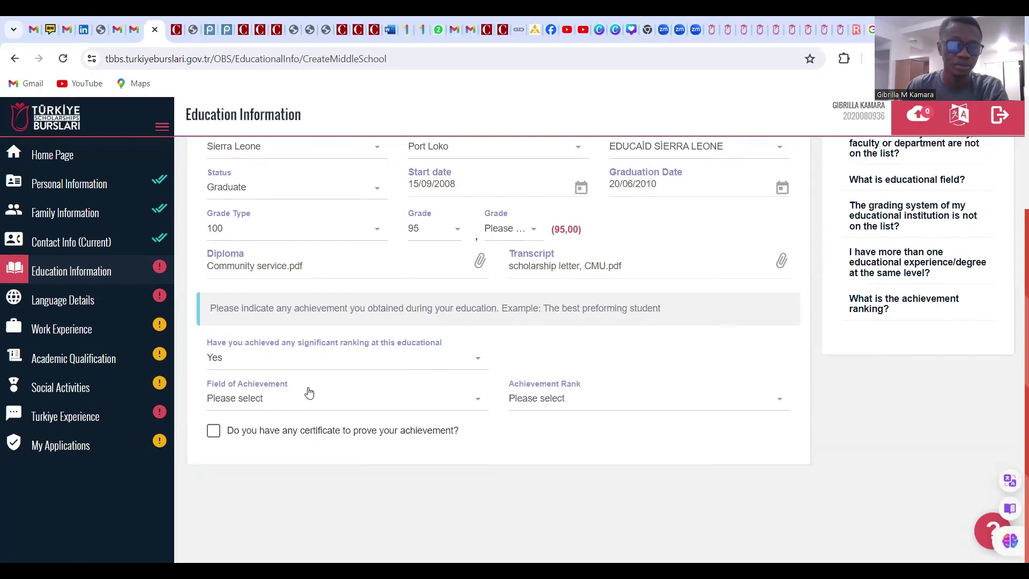
click(281, 403)
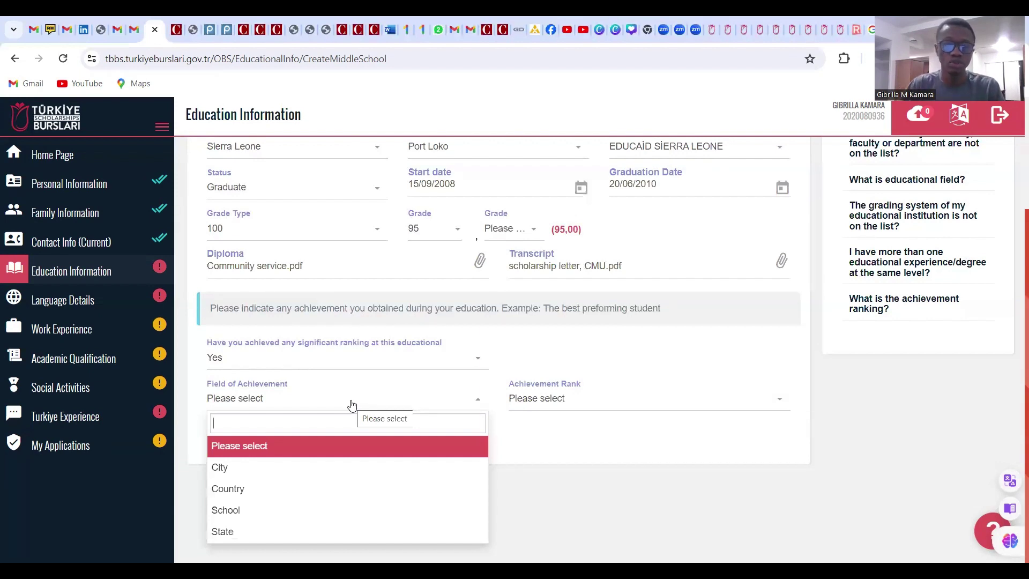
key(Down)
key(Down)
key(Down)
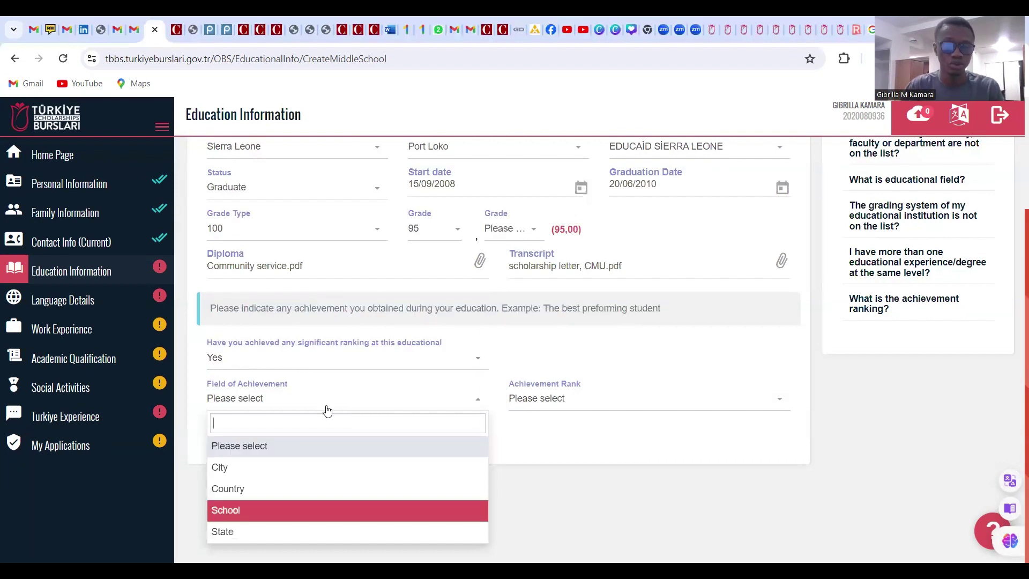
key(Return)
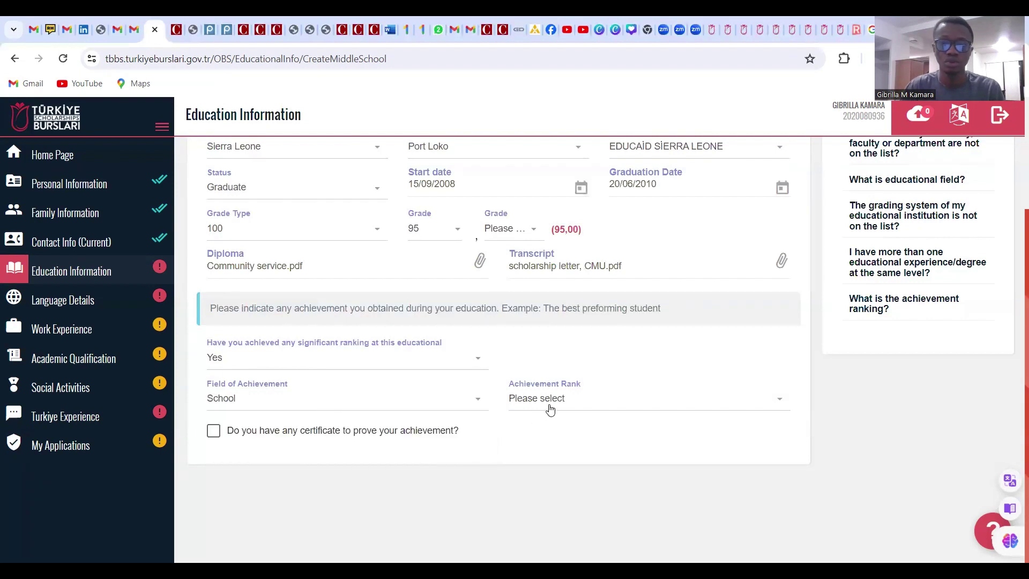
click(551, 407)
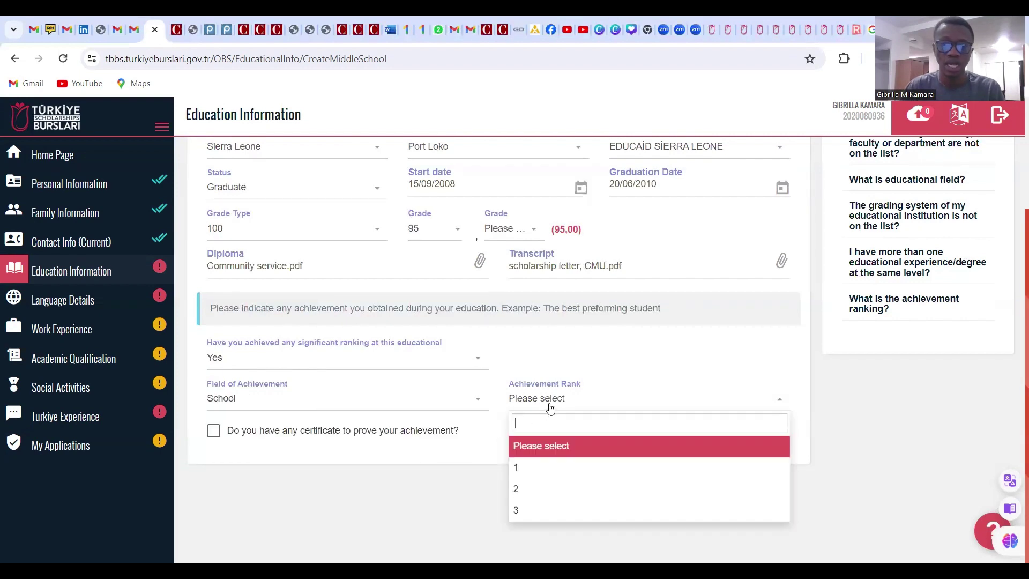
click(529, 492)
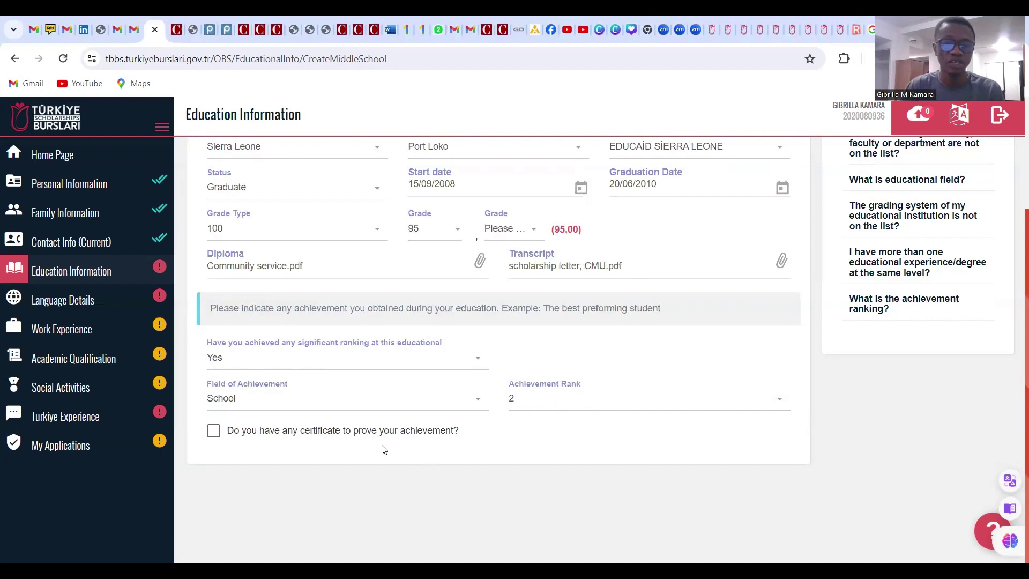
Confirm a certificate exists and upload best behaviour certificate.pdf as proof.
click(215, 432)
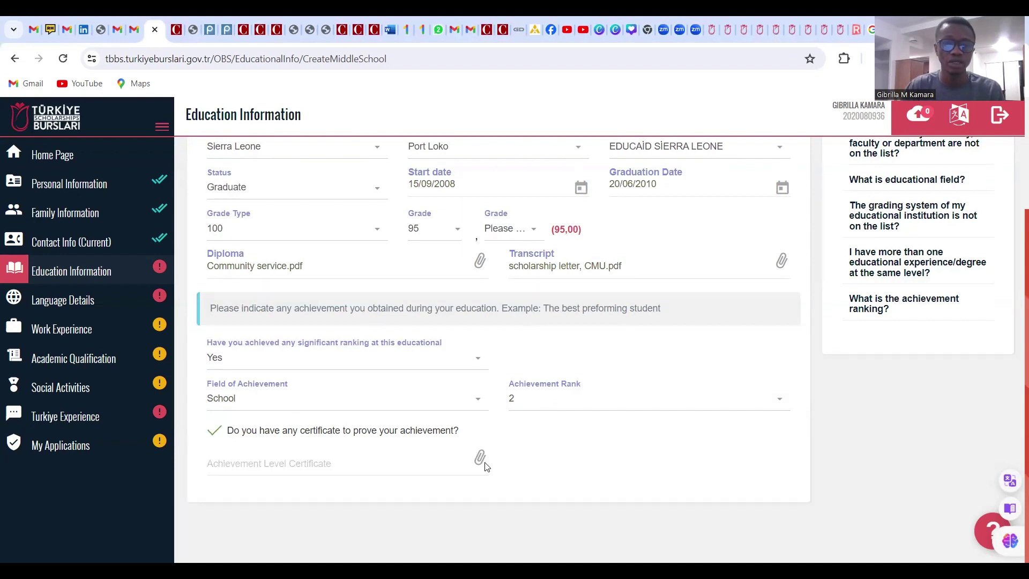
click(334, 469)
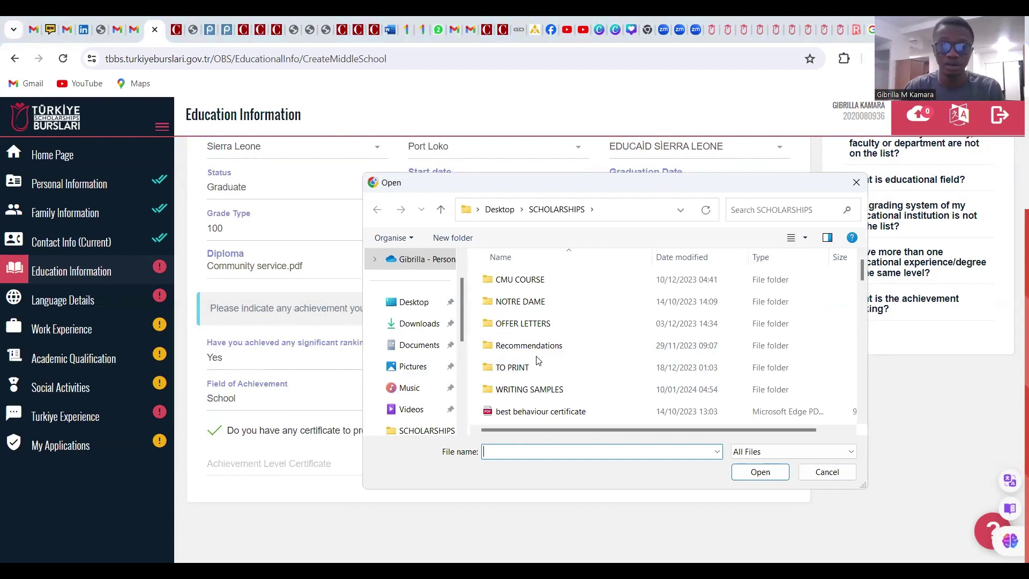
click(580, 415)
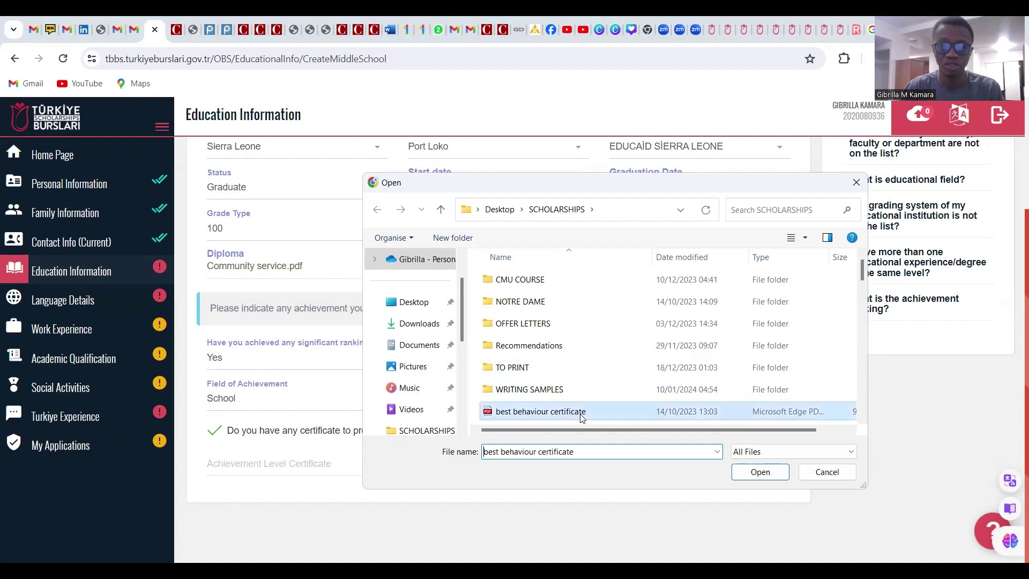
click(761, 478)
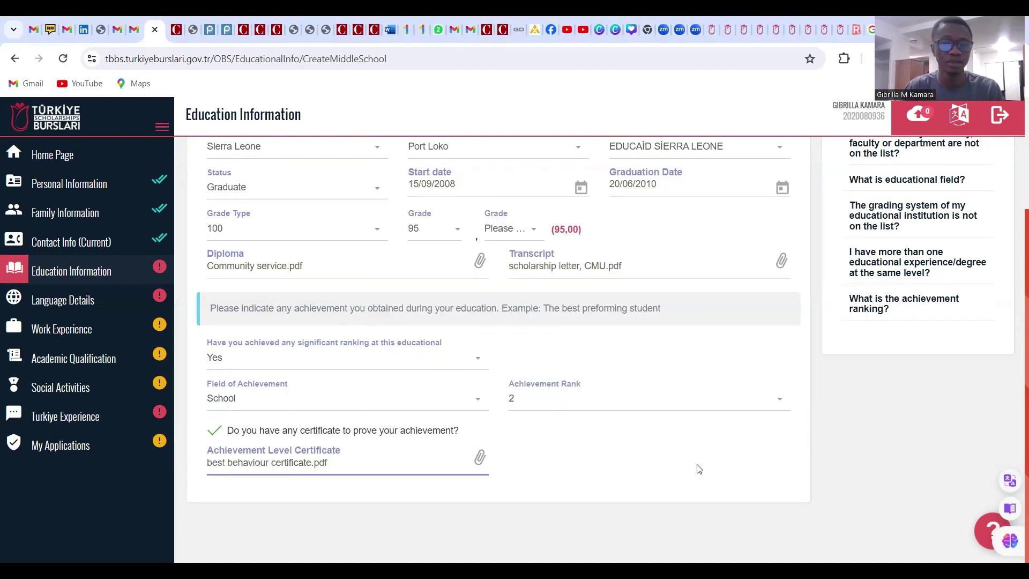
scroll(614, 384, up, 3)
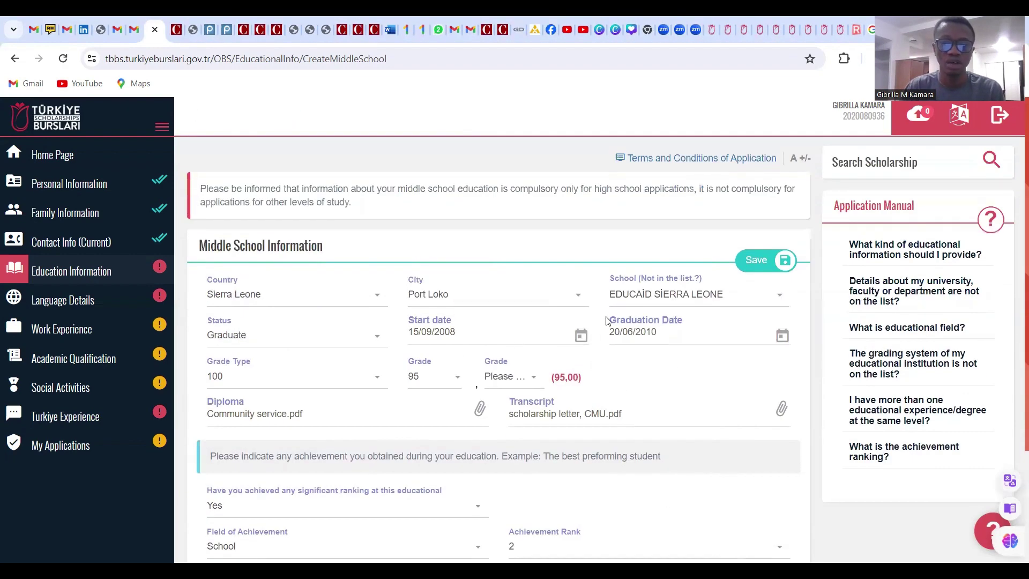
Fix the missing-field warning on save by setting the grade's decimal part to 00.
click(760, 262)
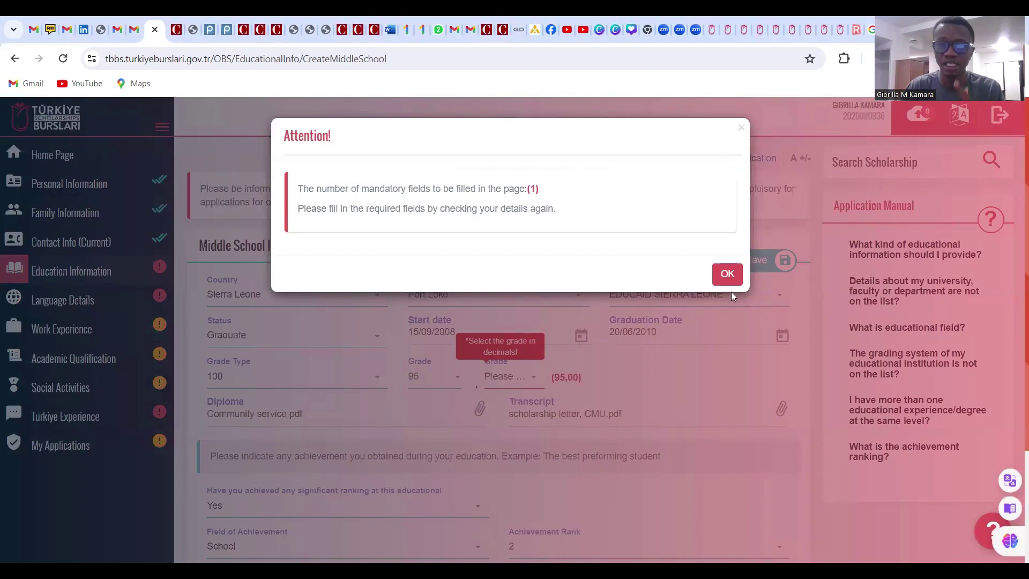
click(727, 275)
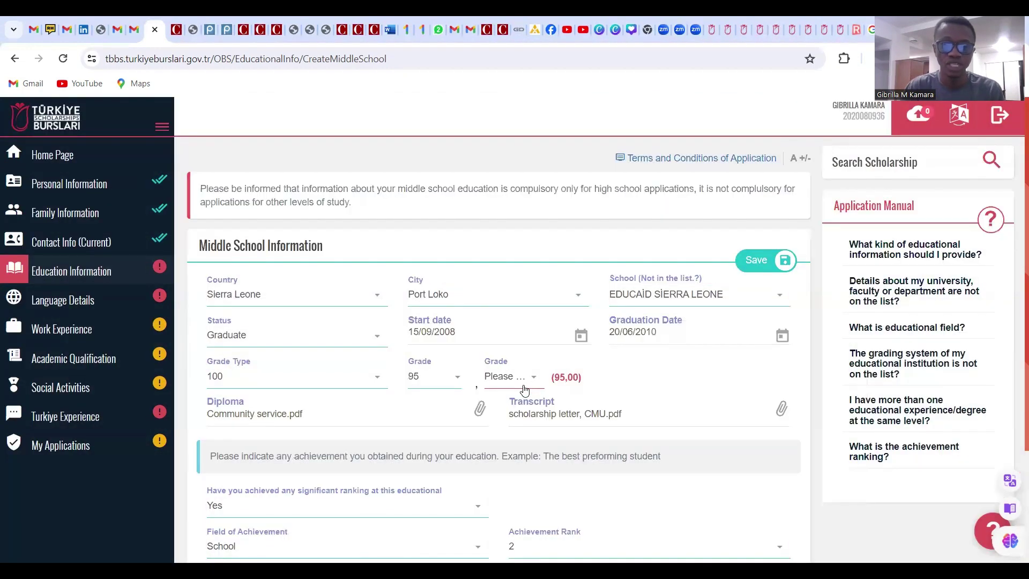
click(525, 390)
scroll(525, 390, down, 3)
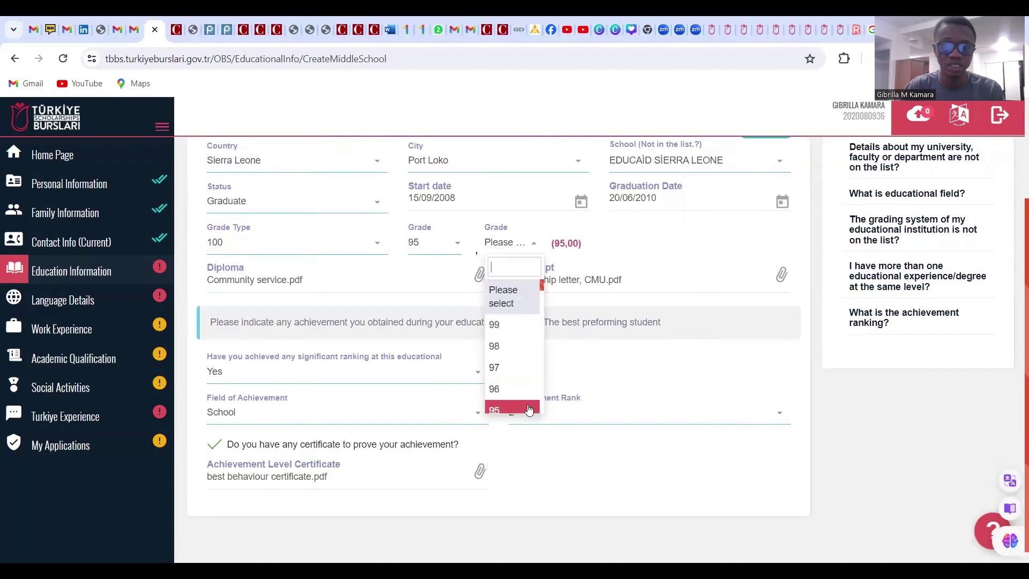
scroll(526, 390, down, 5)
scroll(528, 389, down, 20)
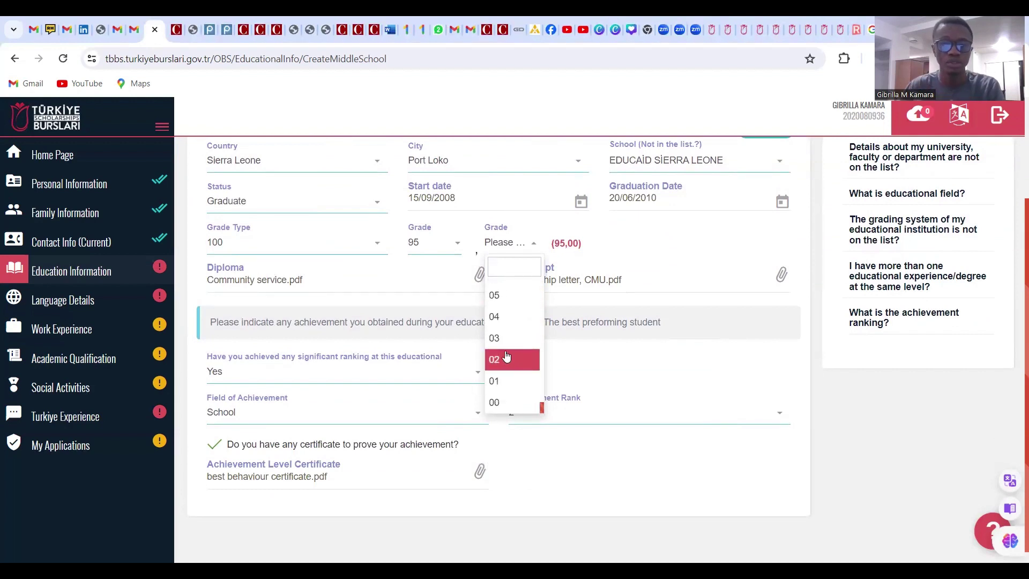
click(512, 295)
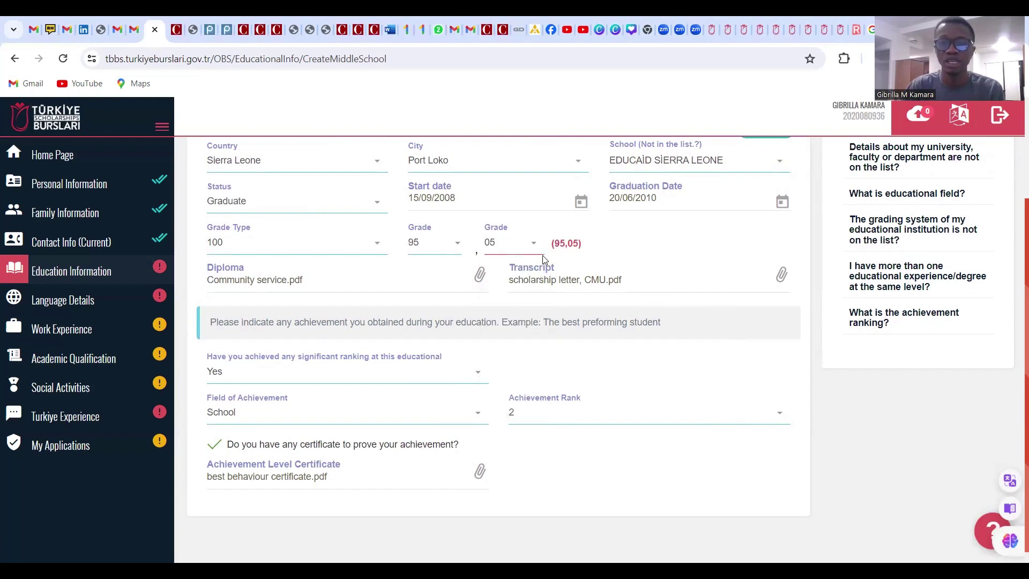
click(529, 250)
scroll(517, 350, down, 3)
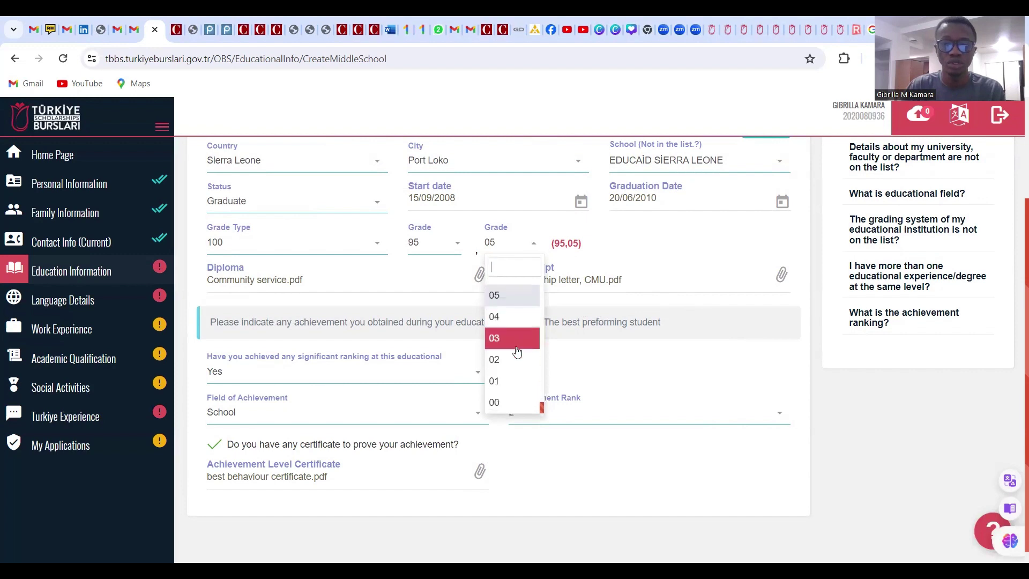
click(507, 400)
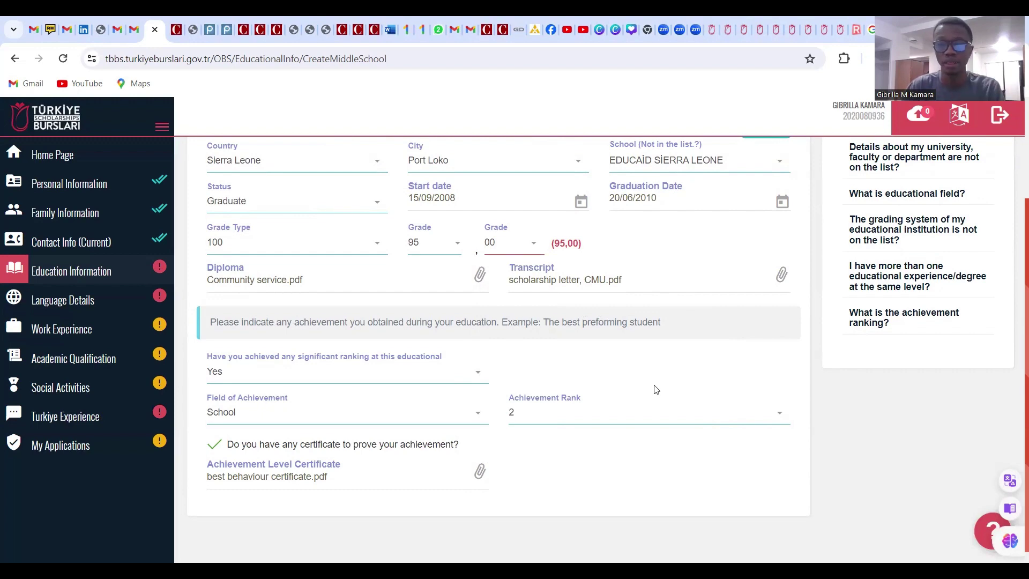
Save the middle school entry and start a new high school entry.
scroll(653, 426, up, 3)
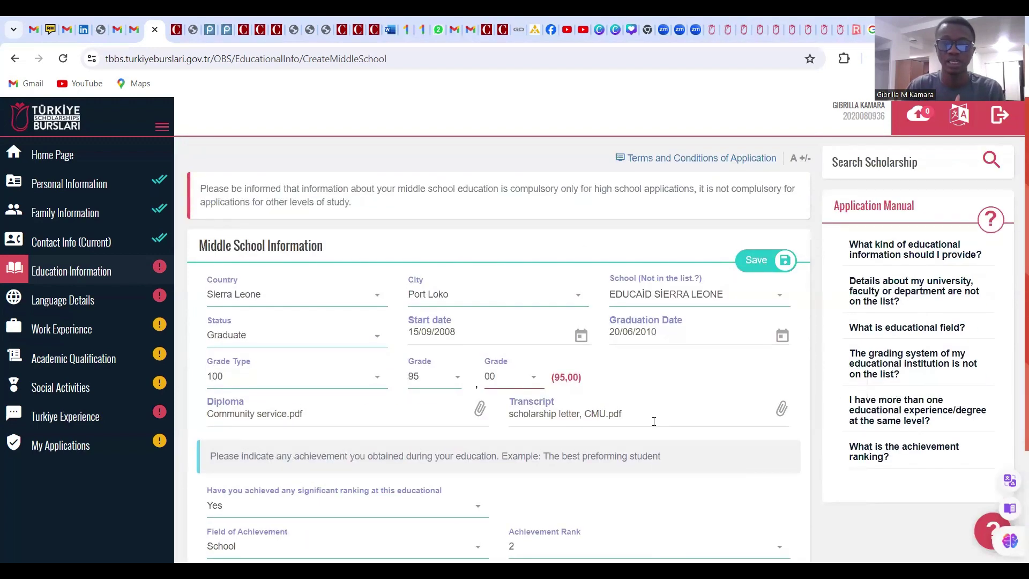
click(760, 268)
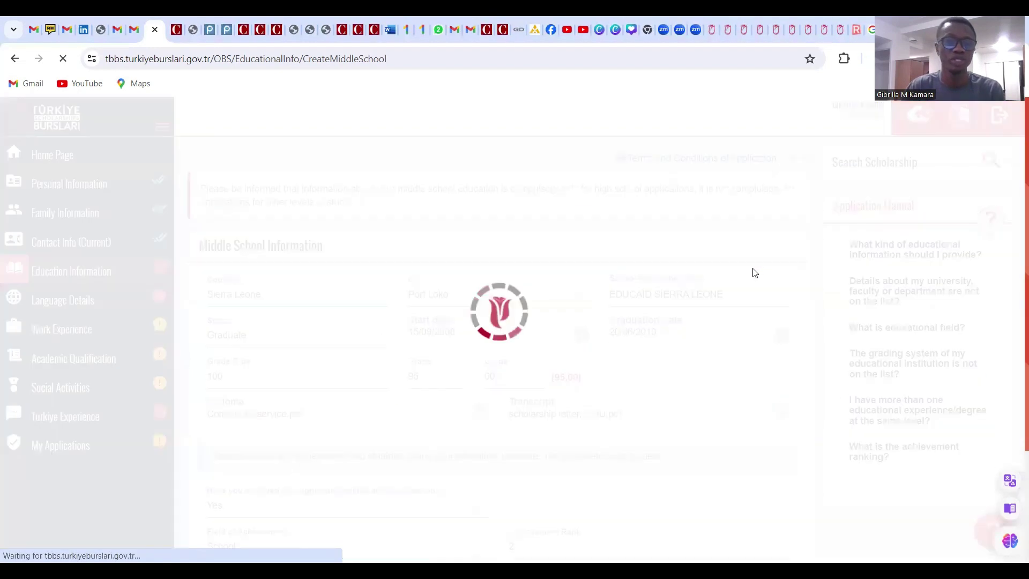
scroll(661, 260, down, 3)
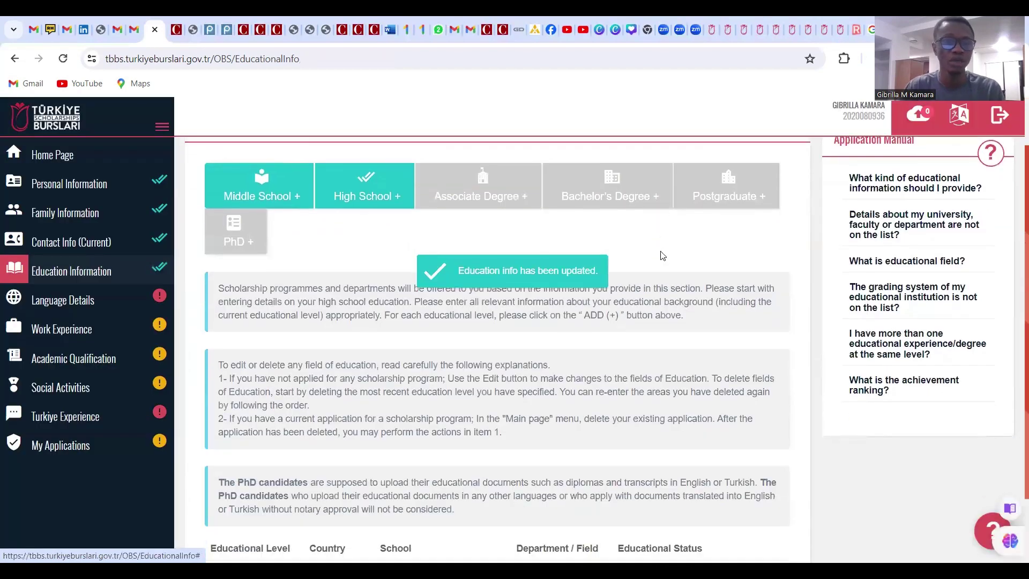
scroll(660, 262, up, 3)
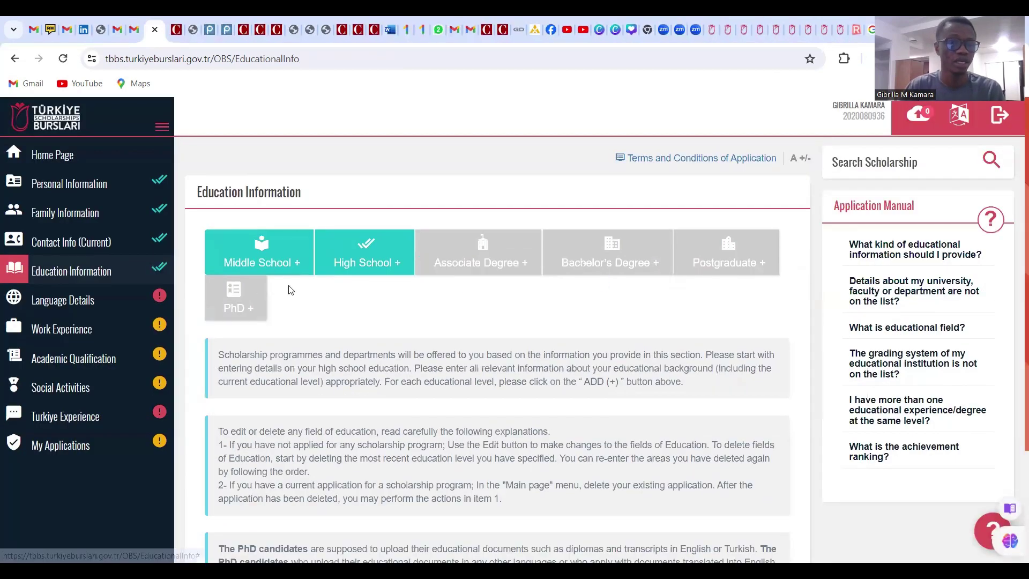
scroll(285, 262, down, 1)
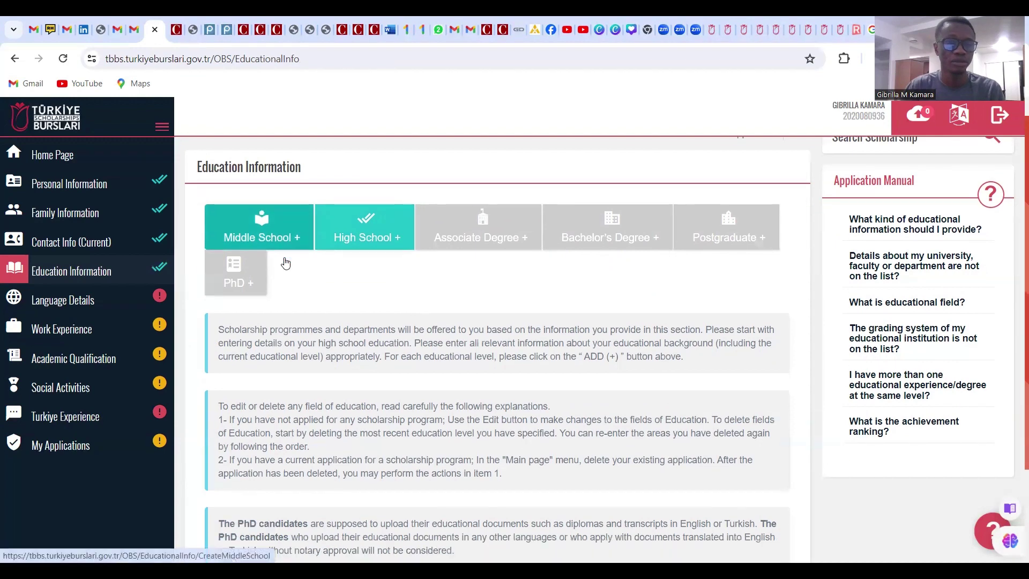
scroll(374, 400, down, 1)
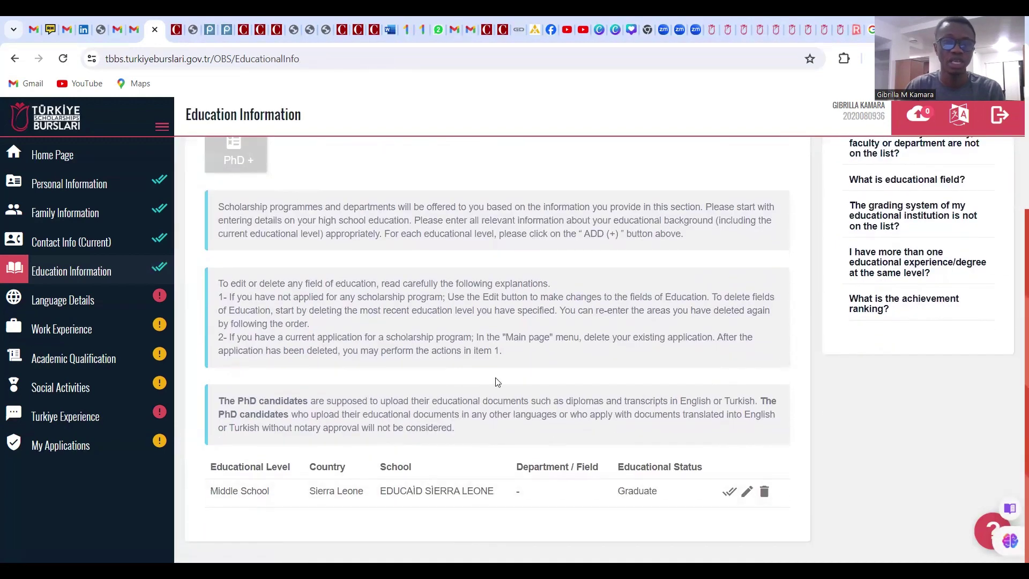
scroll(493, 380, up, 2)
click(363, 274)
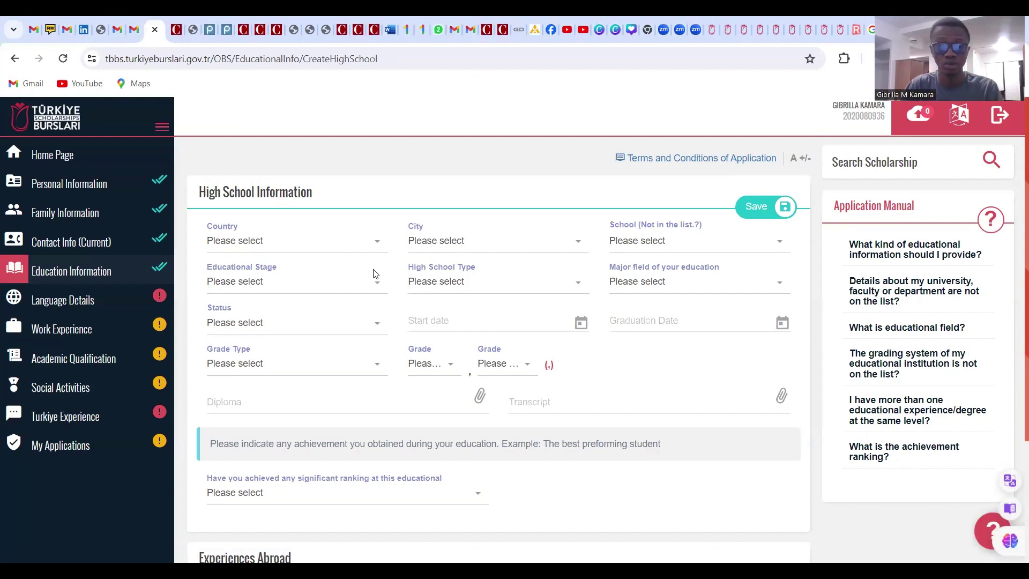
Set the high school's country to Sierra Leone and city to Port Loko.
click(342, 248)
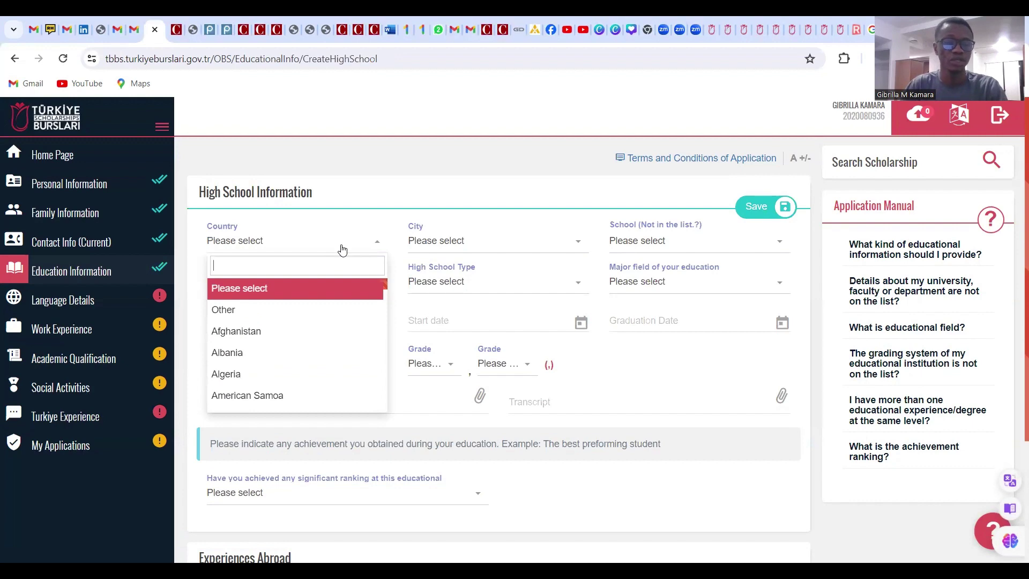
text(SI)
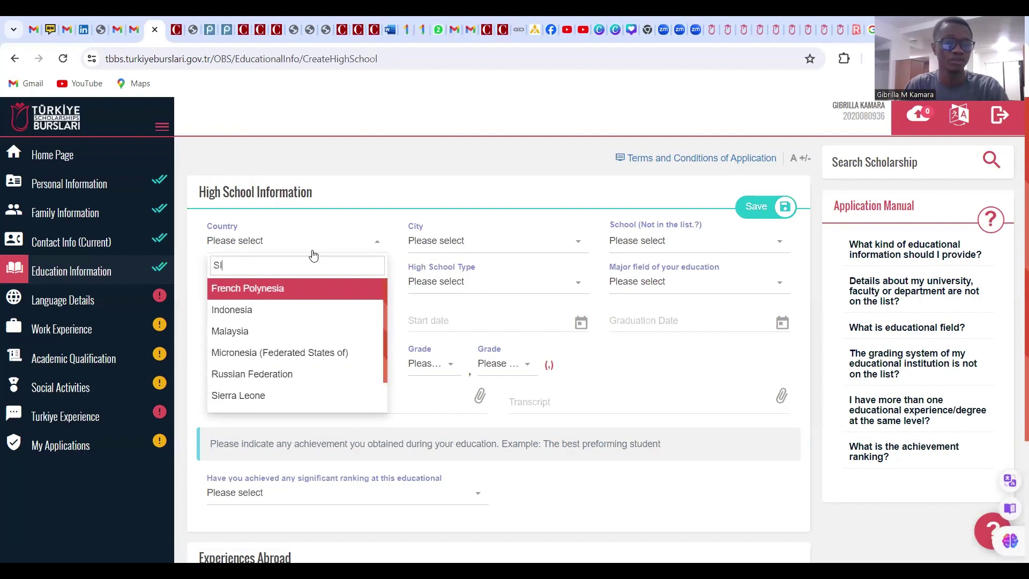
text(E)
click(309, 290)
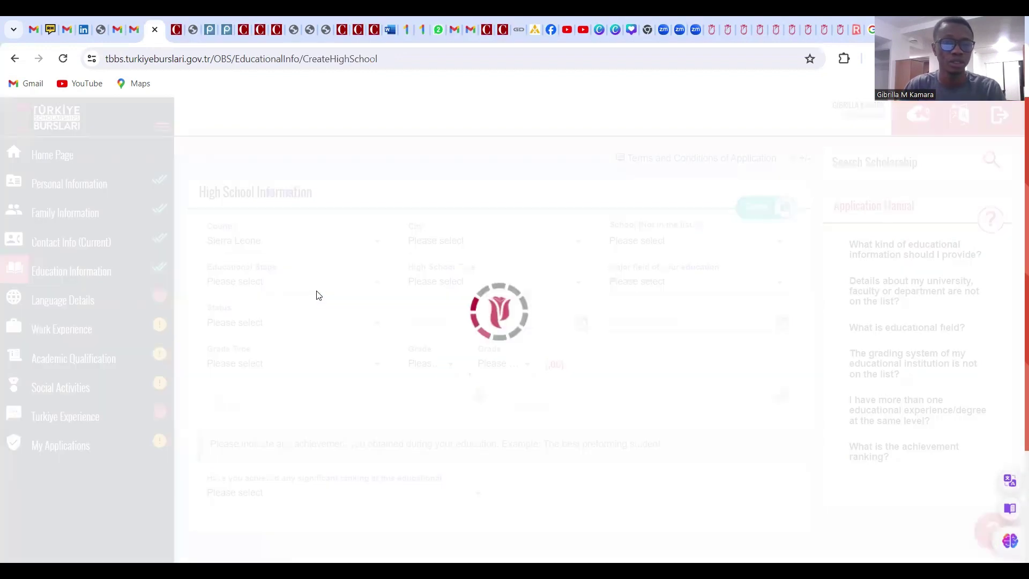
click(434, 244)
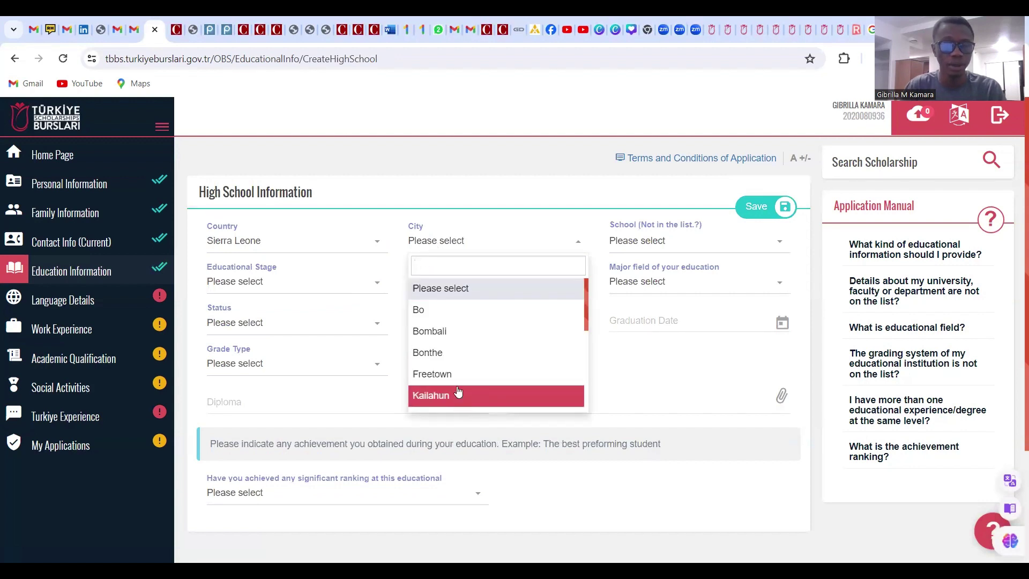
scroll(460, 394, down, 2)
scroll(472, 392, down, 3)
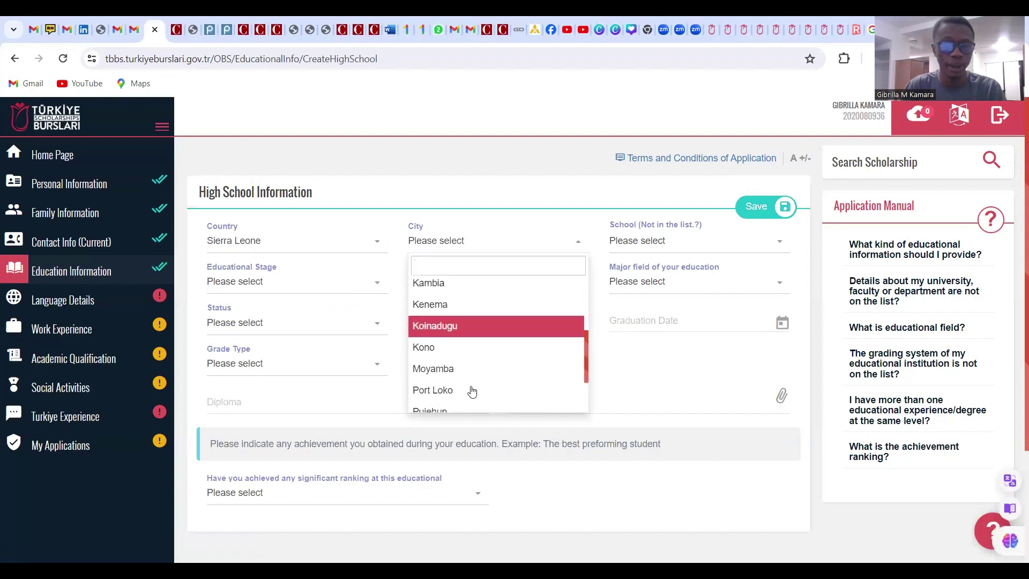
click(471, 390)
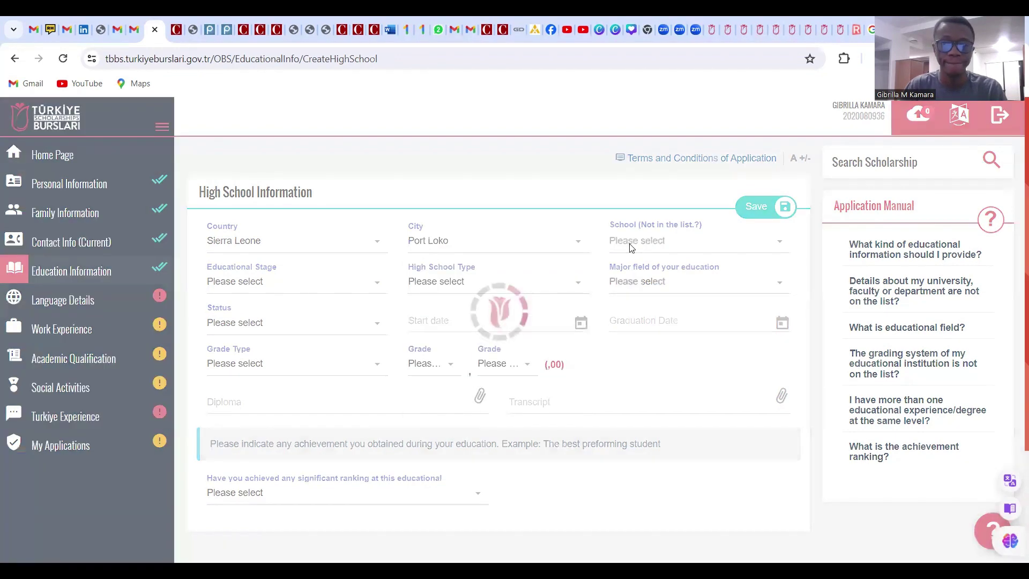
Choose FURLANGE SCHOOL OF EXCELLENT (EDUCAID) and the Secondary Education stage.
click(644, 246)
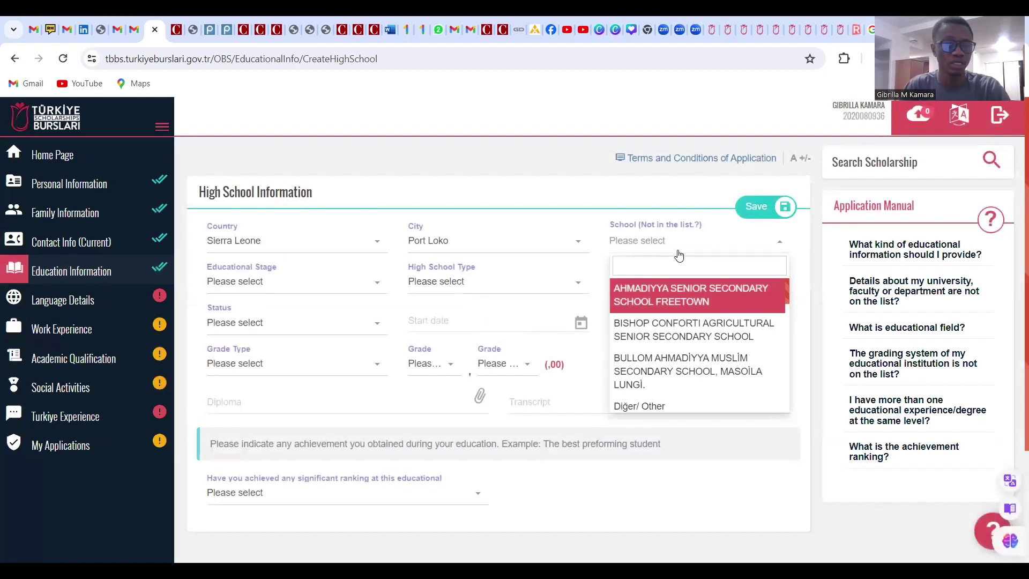
text(ED)
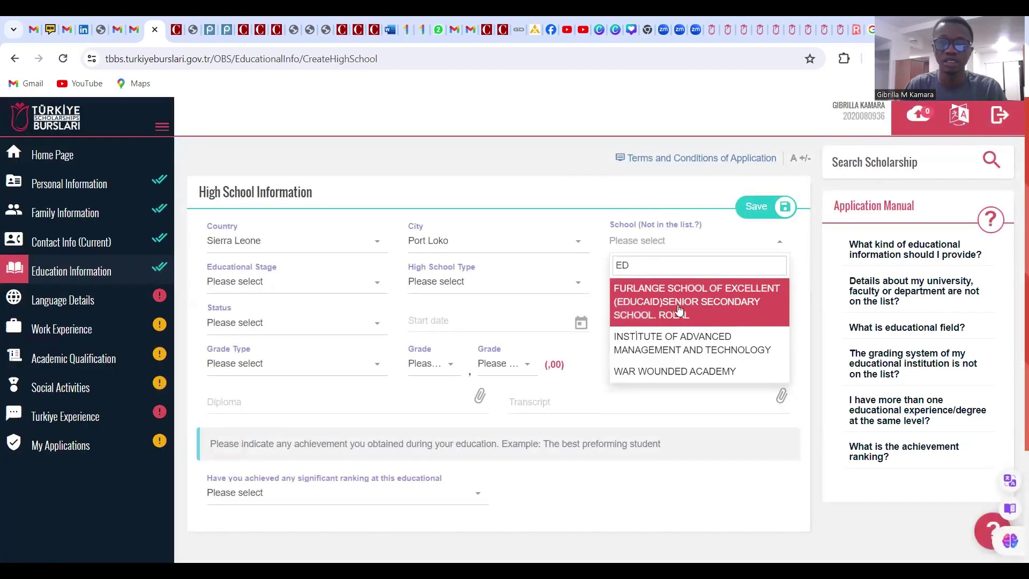
click(686, 309)
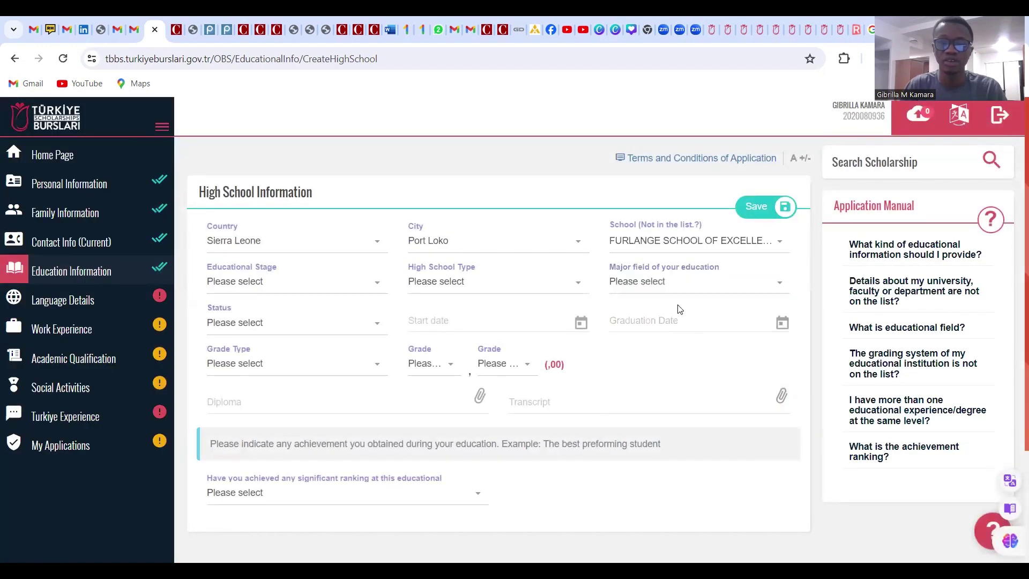
click(276, 291)
click(287, 353)
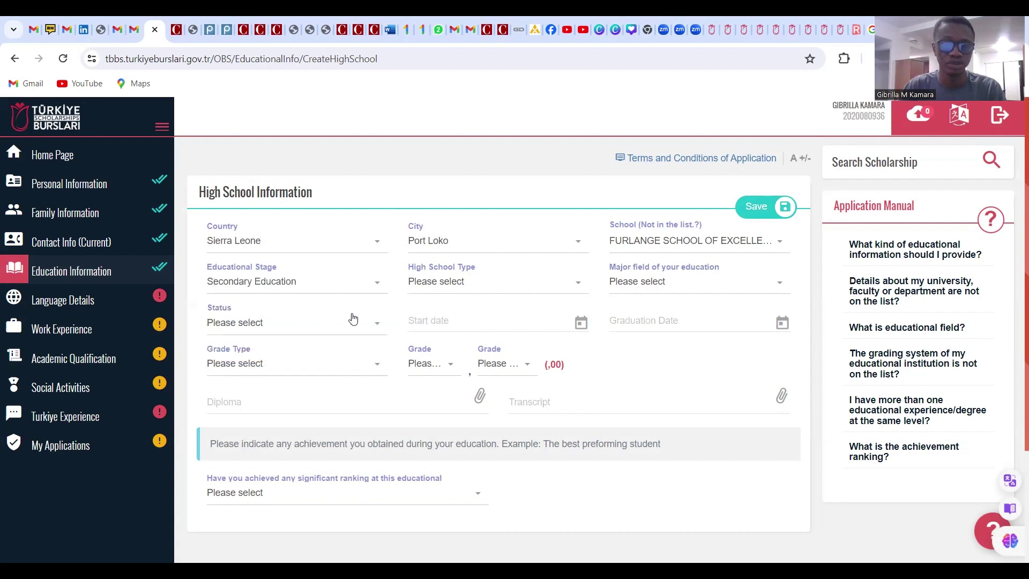
Set General High School type, Science/Natural Sciences major and Graduate status.
click(477, 290)
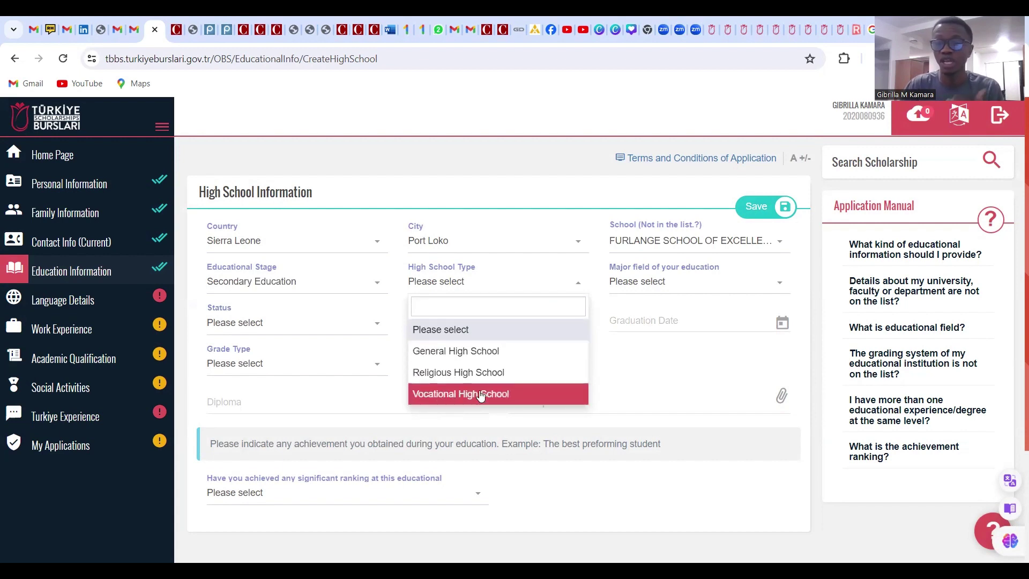
click(472, 358)
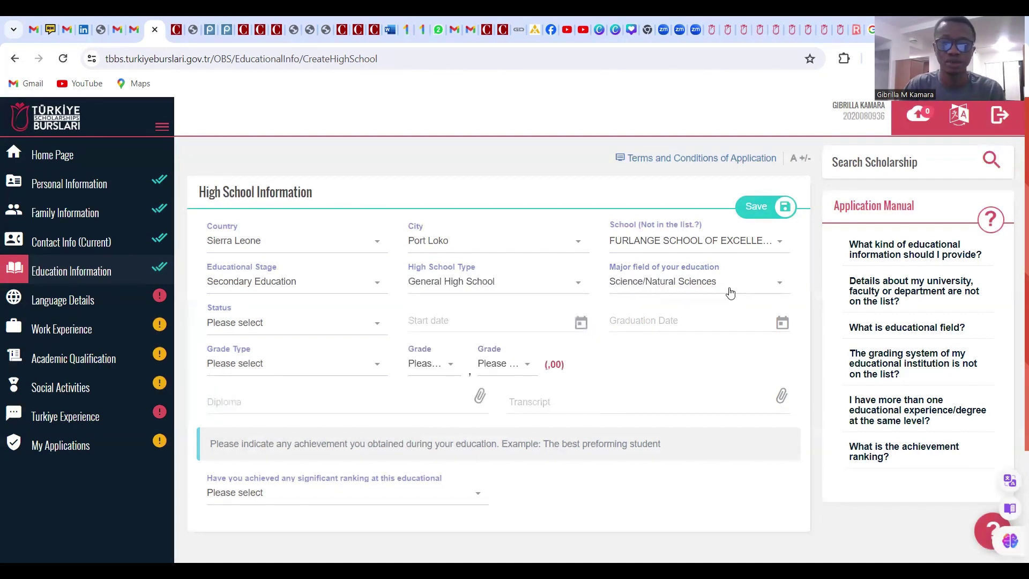
click(655, 289)
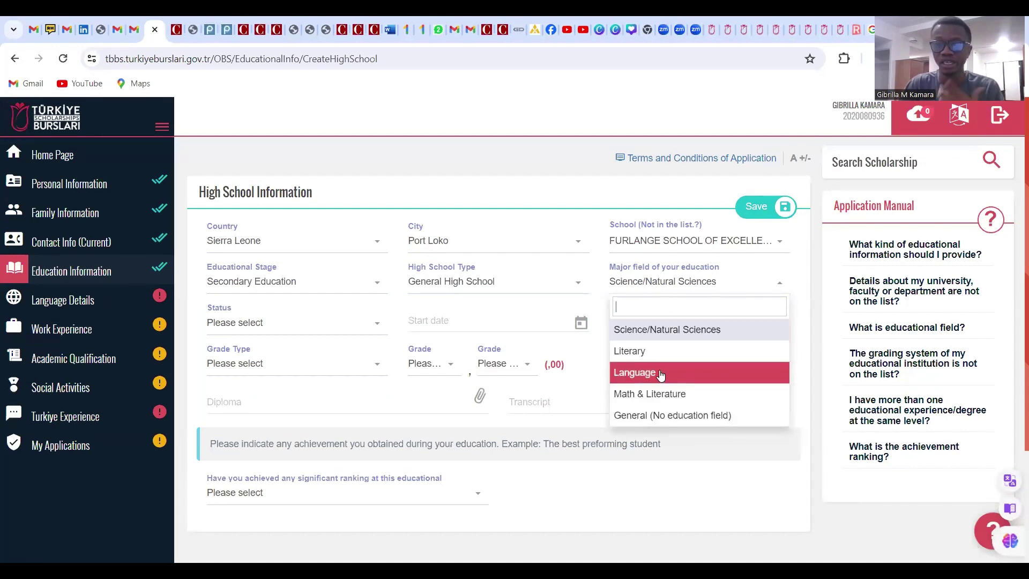
scroll(665, 359, down, 1)
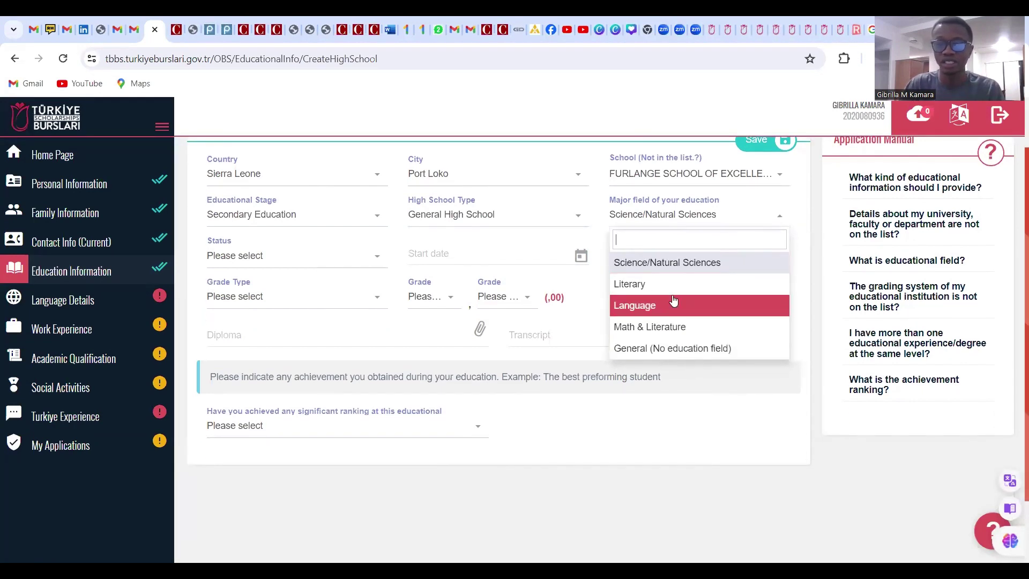
click(690, 264)
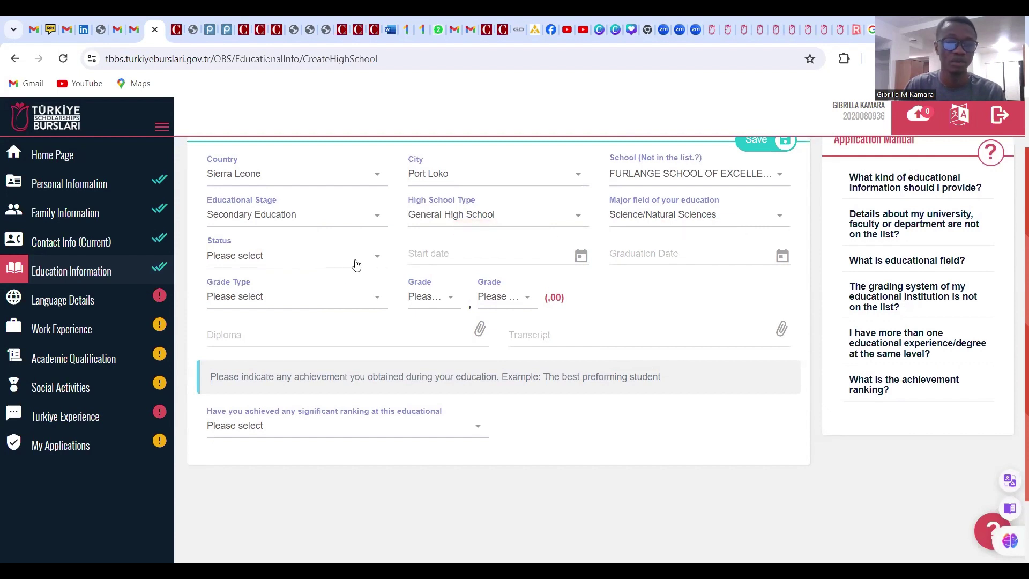
click(305, 259)
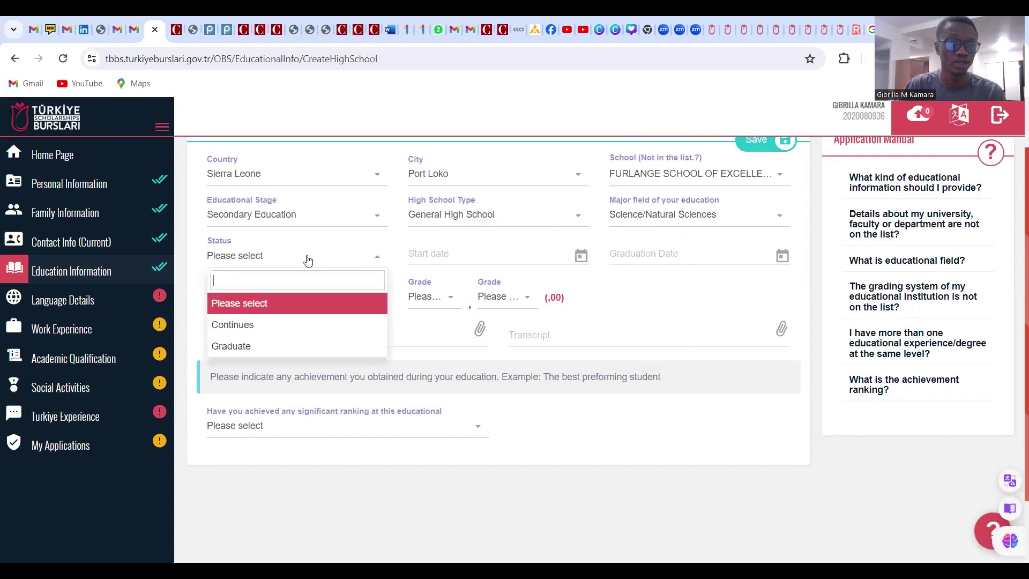
click(266, 346)
Set the high school dates from 15/11/2011 to graduation on 06/06/2014.
click(470, 254)
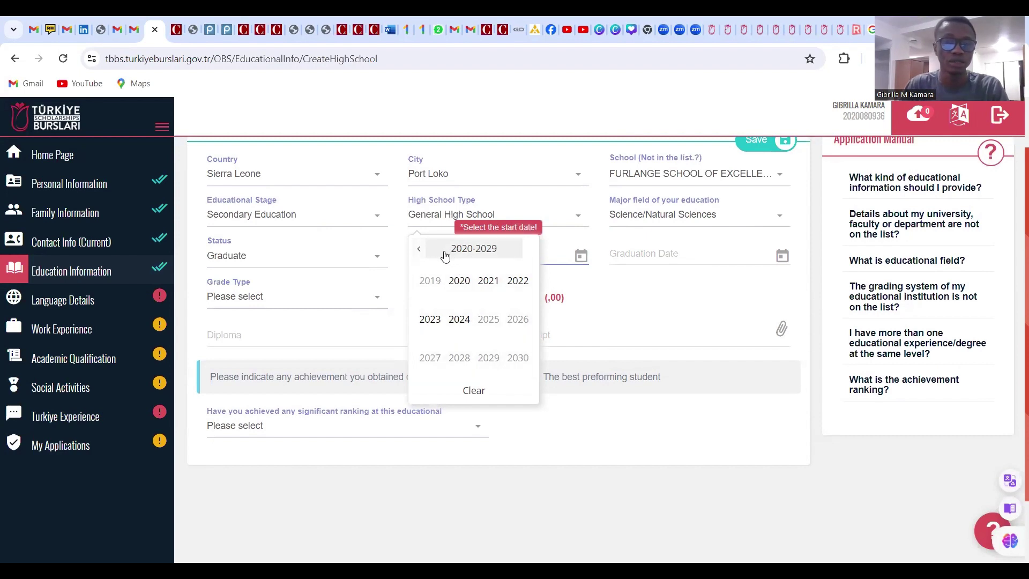
click(422, 253)
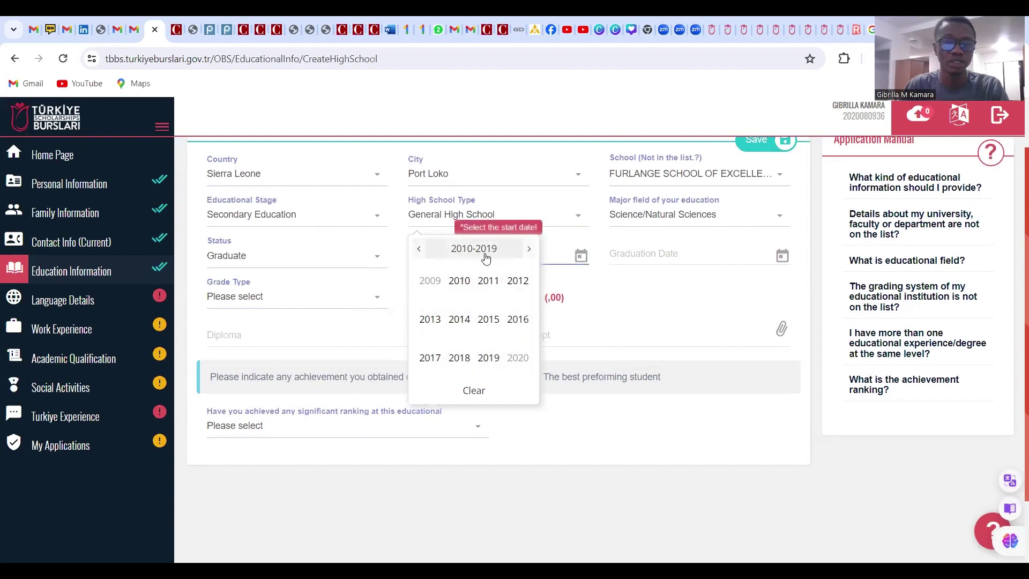
click(487, 282)
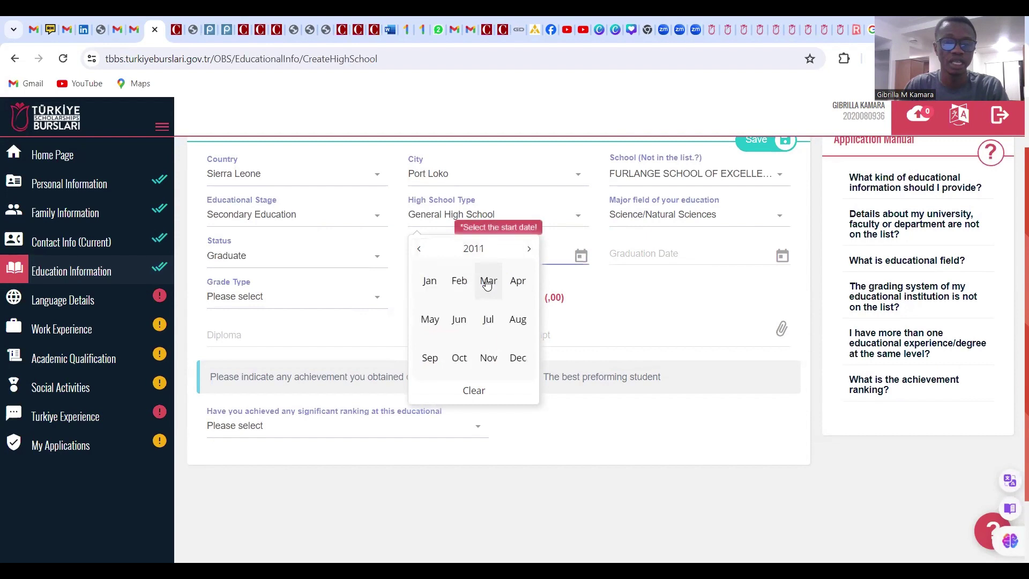
click(488, 358)
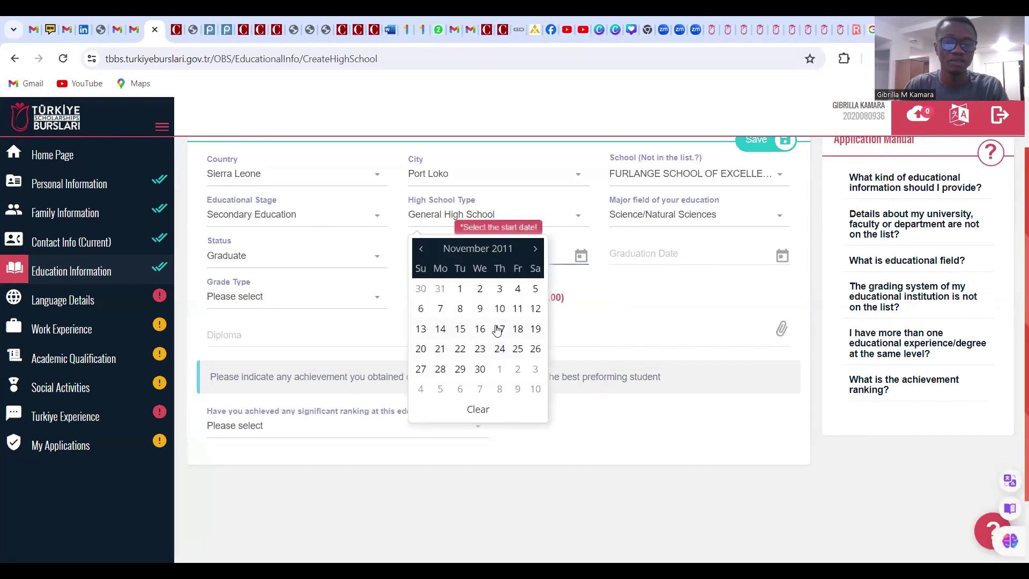
click(461, 329)
click(689, 257)
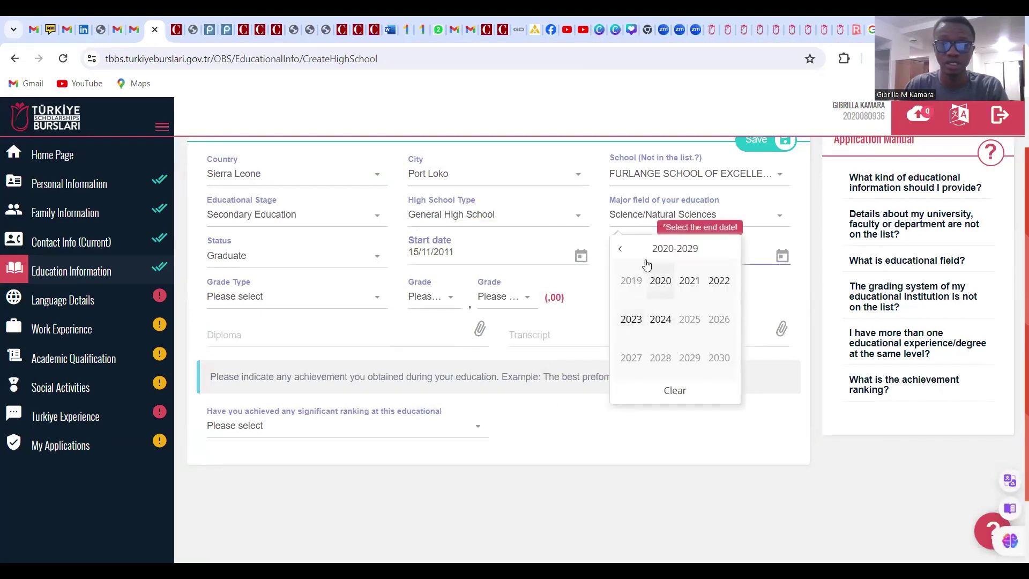
click(621, 250)
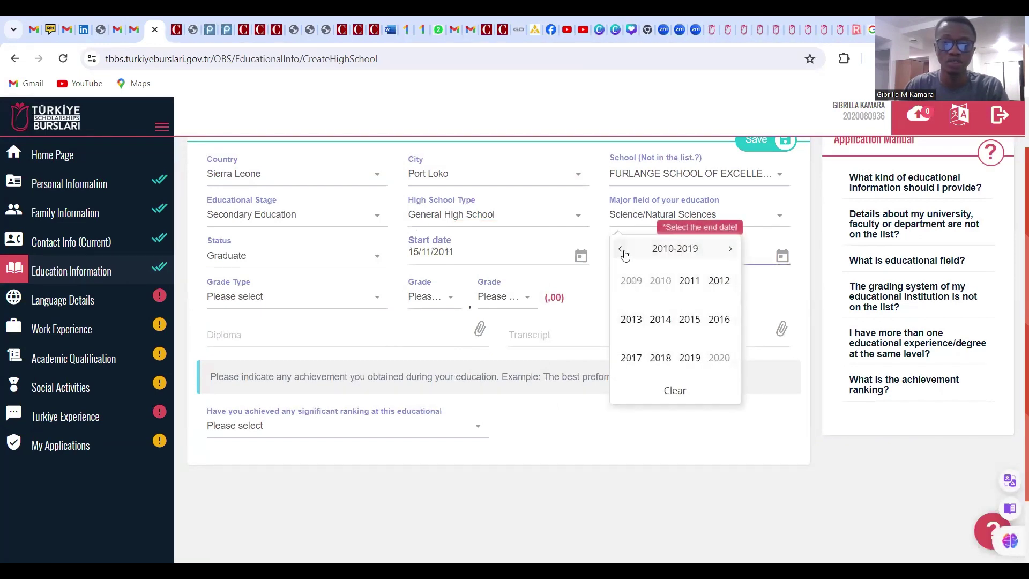
click(660, 322)
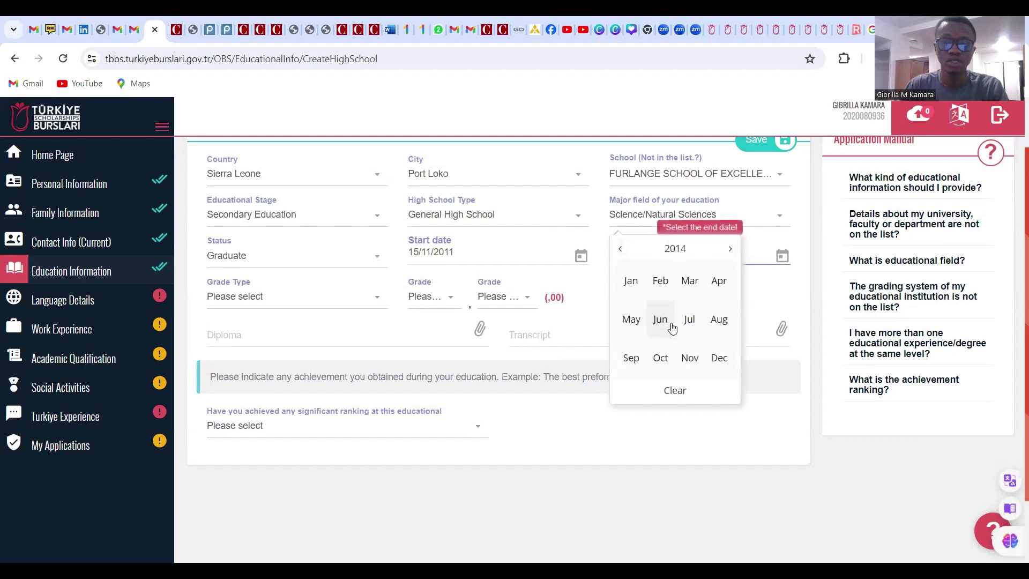
click(661, 325)
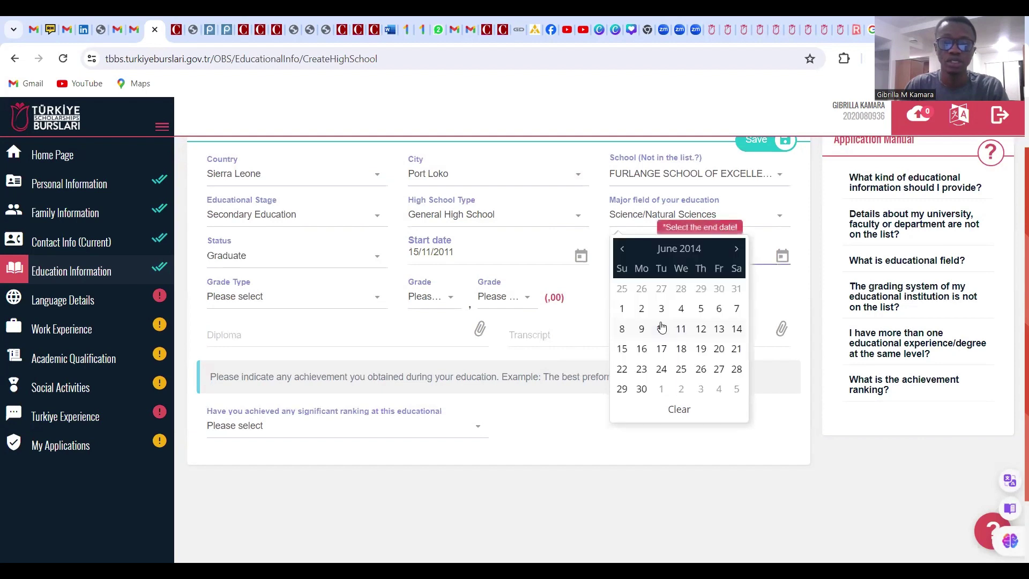
click(719, 309)
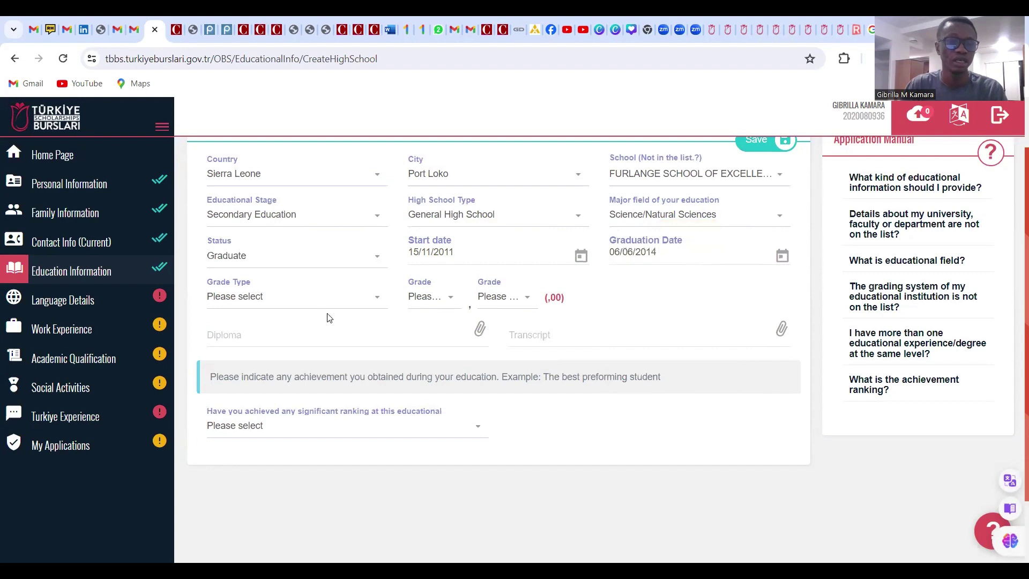
Set the high school grade type to 100 and the grade to 96 with decimal 00 (96,00).
click(310, 301)
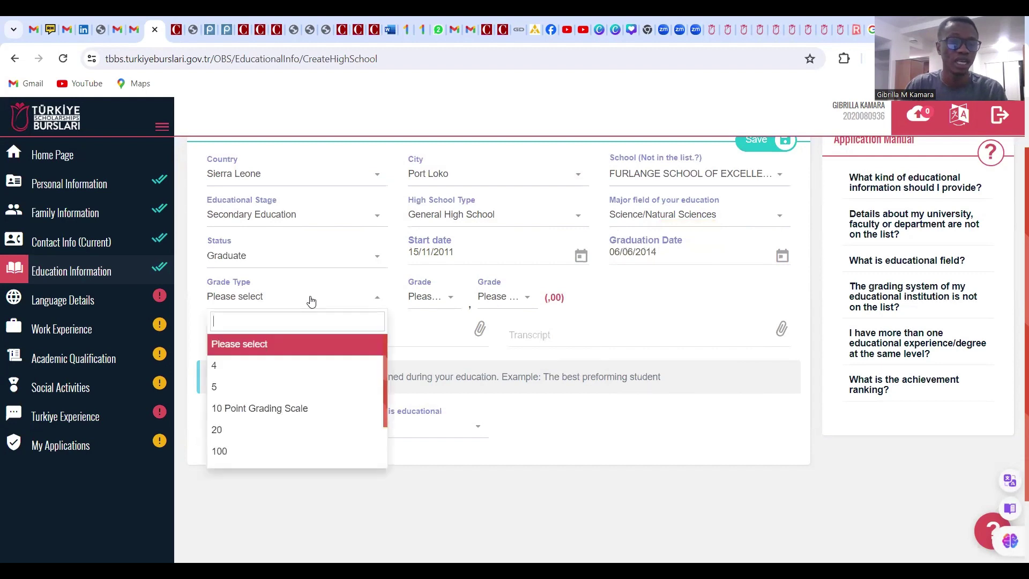
click(274, 455)
click(443, 304)
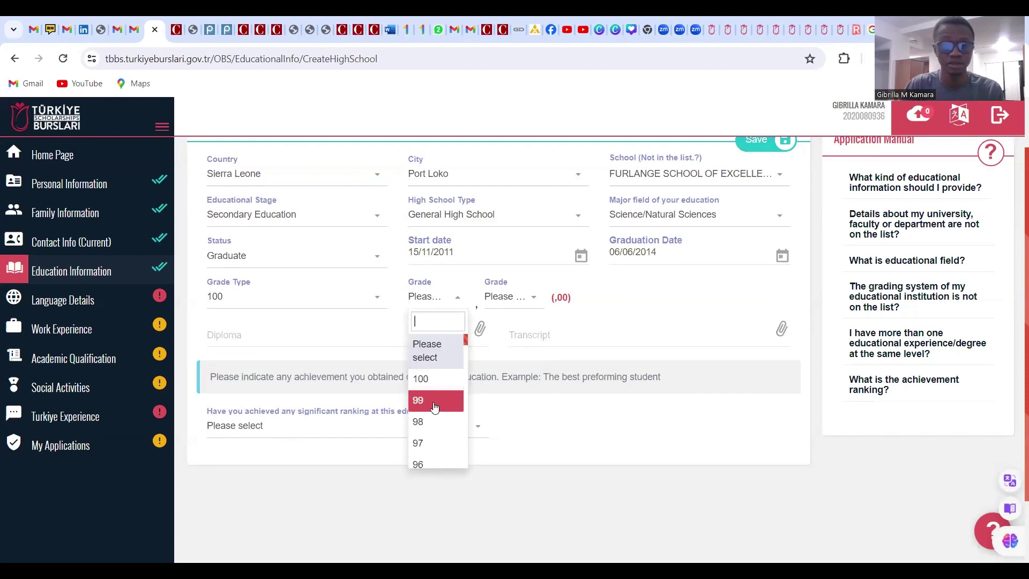
scroll(429, 452, down, 2)
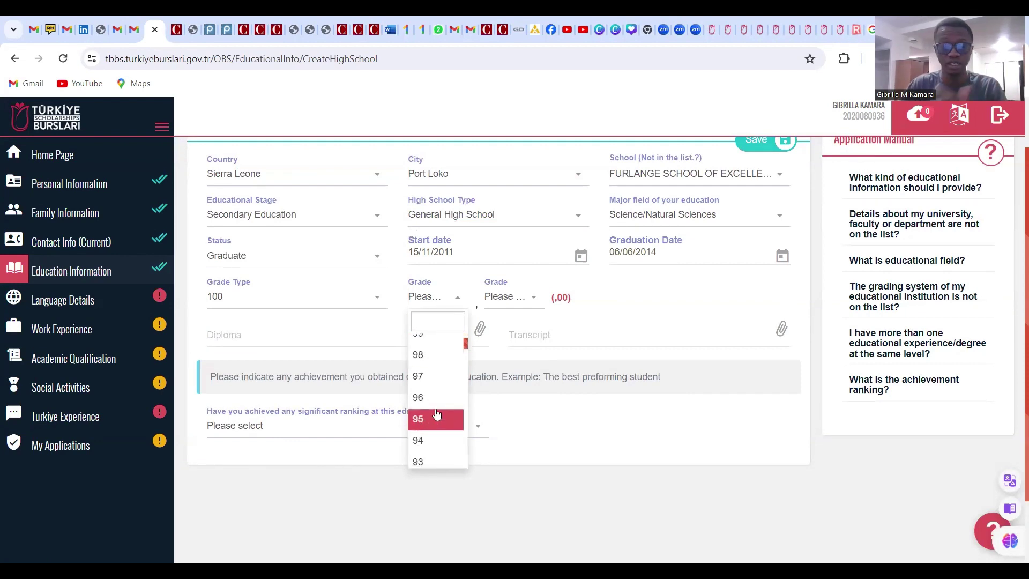
scroll(435, 423, down, 2)
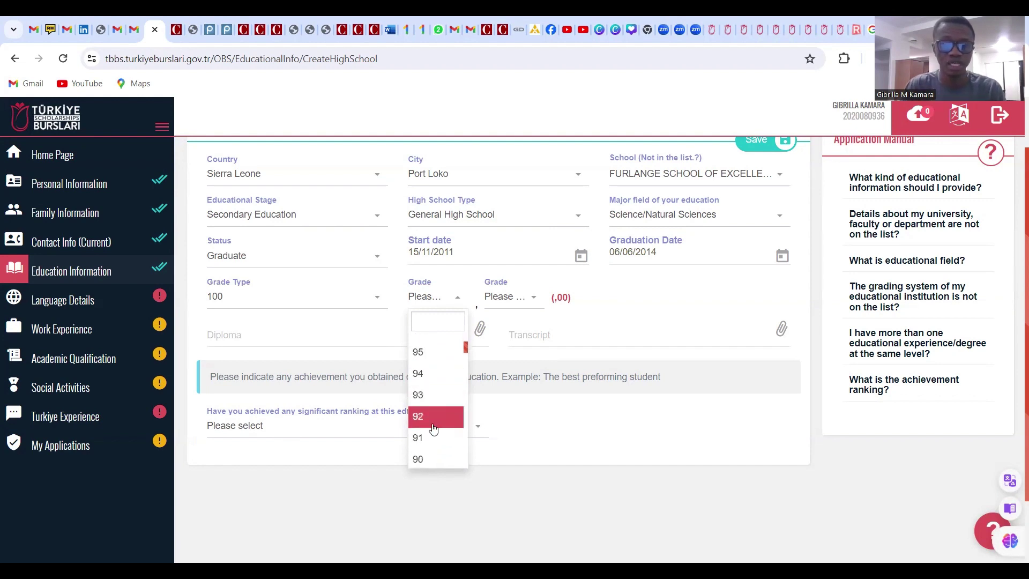
scroll(427, 391, up, 2)
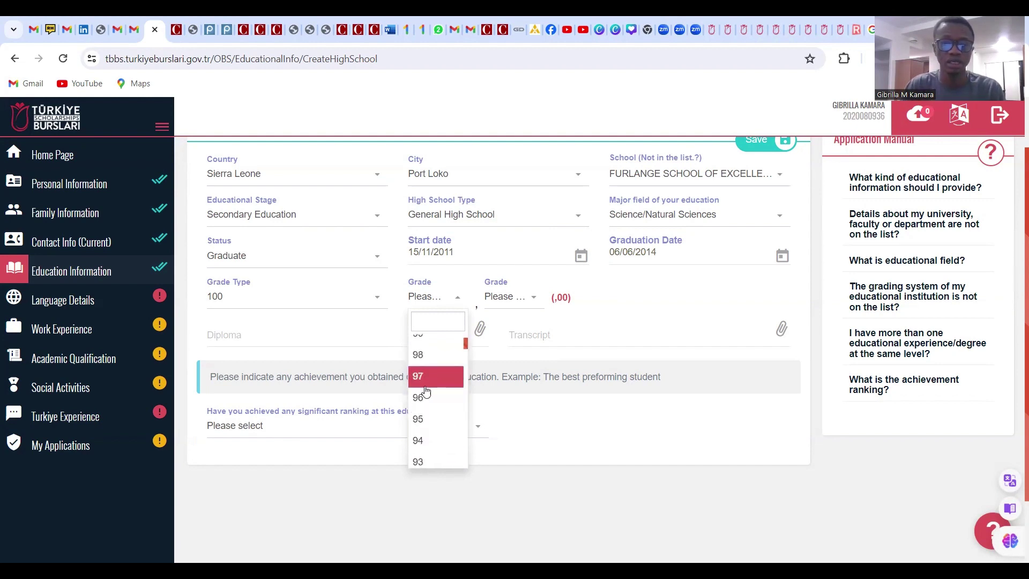
click(427, 398)
click(533, 297)
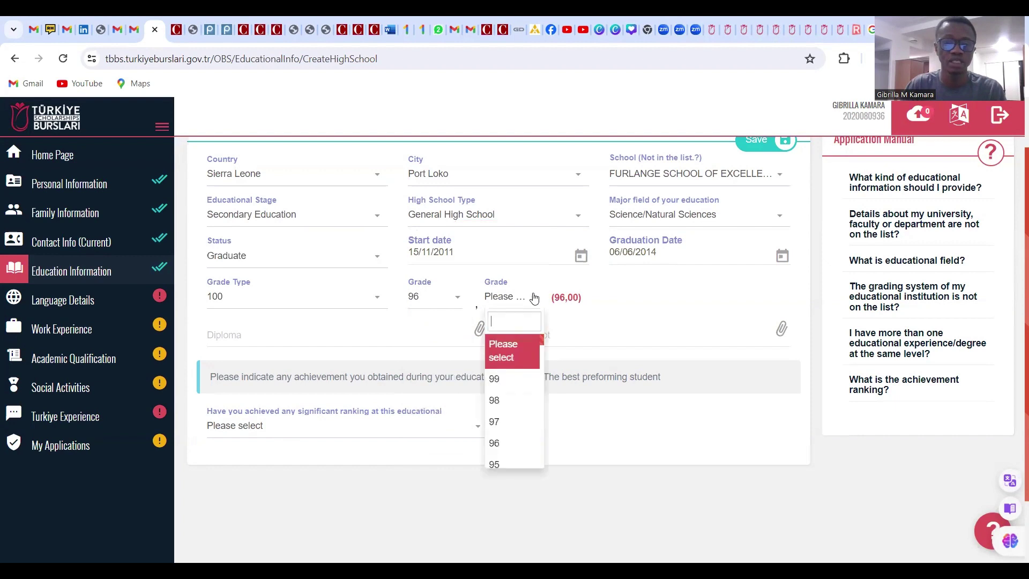
scroll(520, 421, down, 20)
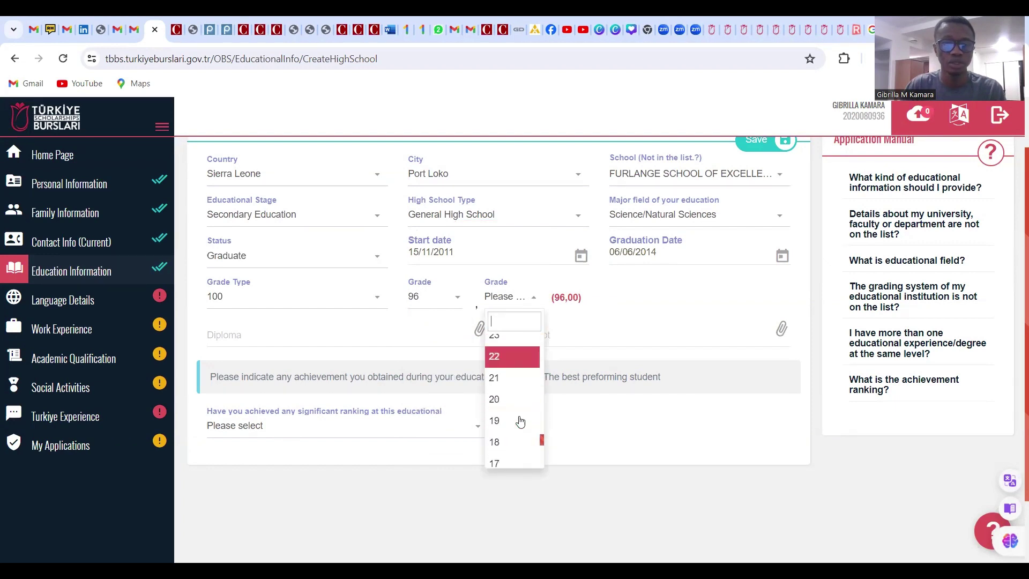
scroll(520, 421, down, 6)
click(508, 457)
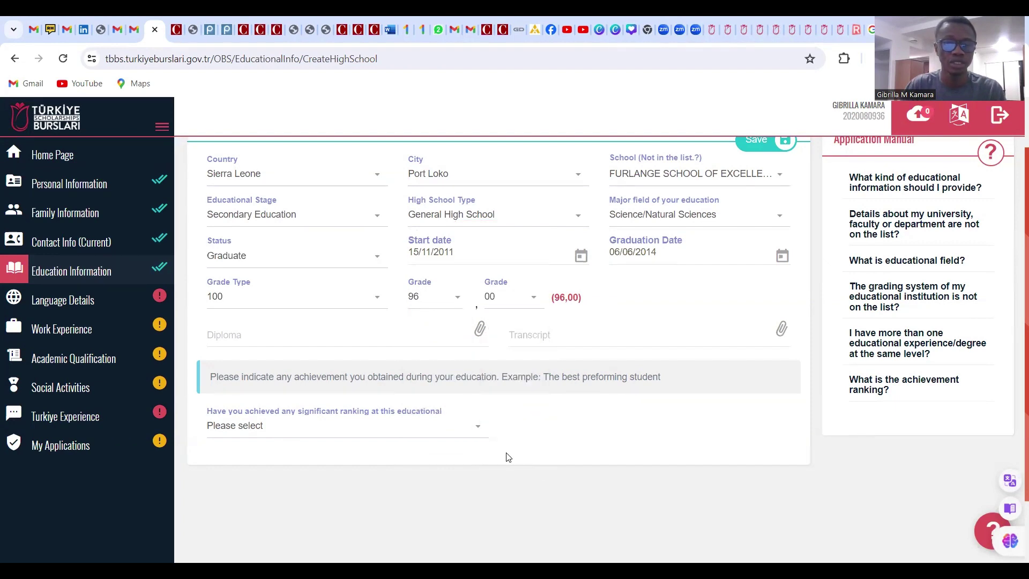
Attach the High School Certificate PDF as the Diploma.
click(475, 331)
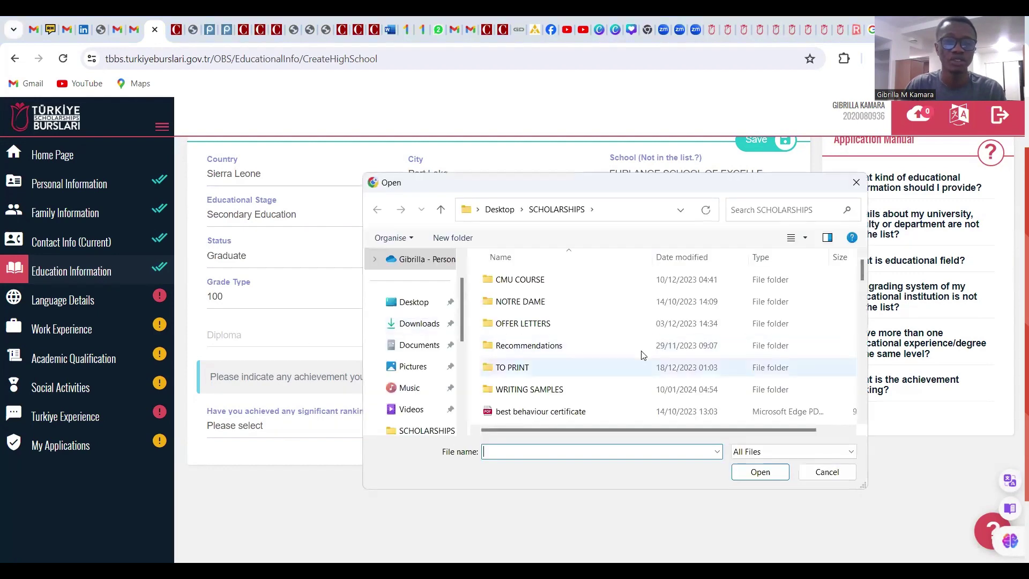
scroll(600, 332, down, 10)
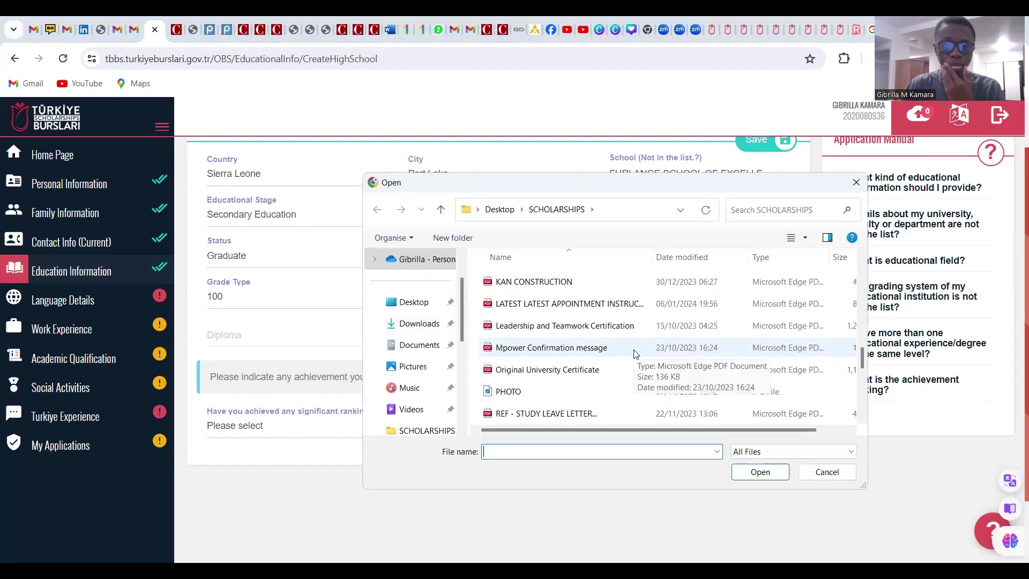
scroll(638, 370, down, 3)
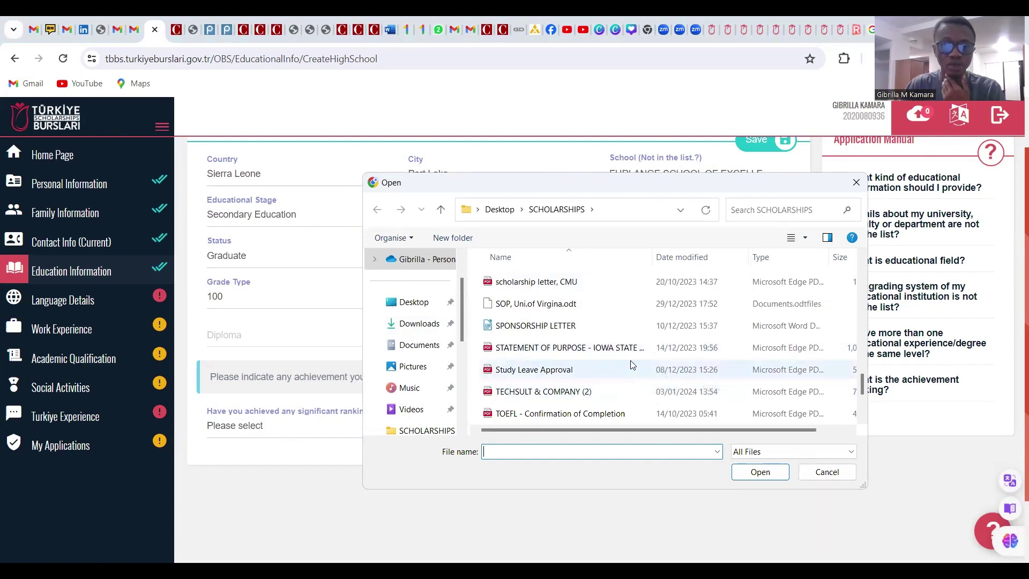
scroll(632, 367, down, 2)
scroll(627, 370, up, 8)
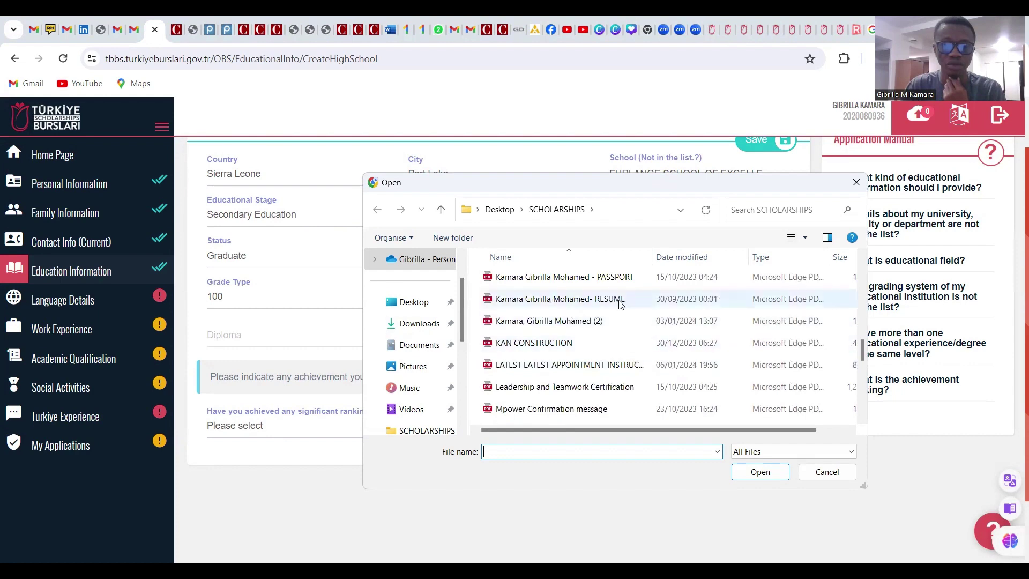
scroll(616, 322, up, 1)
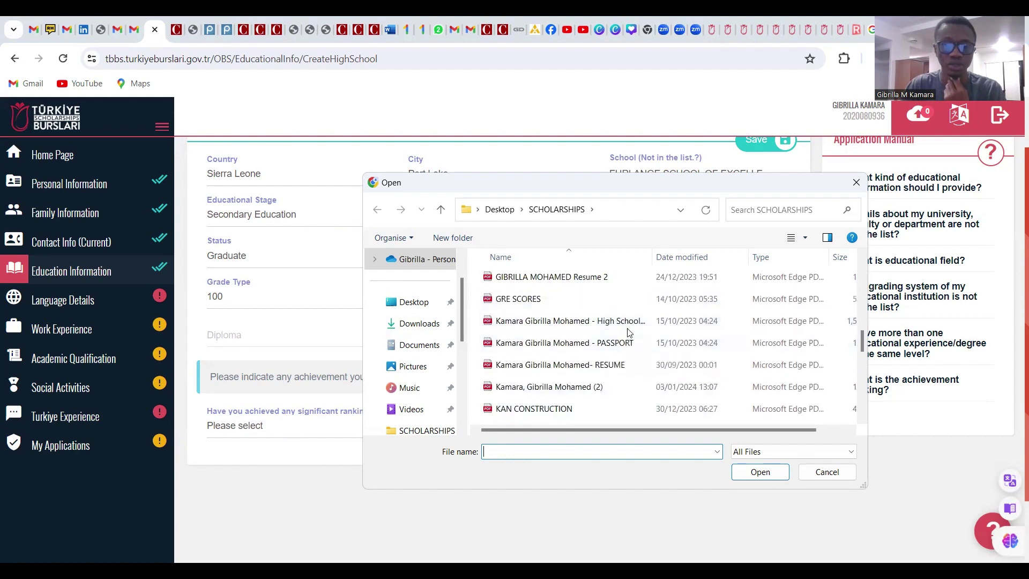
click(622, 324)
click(760, 471)
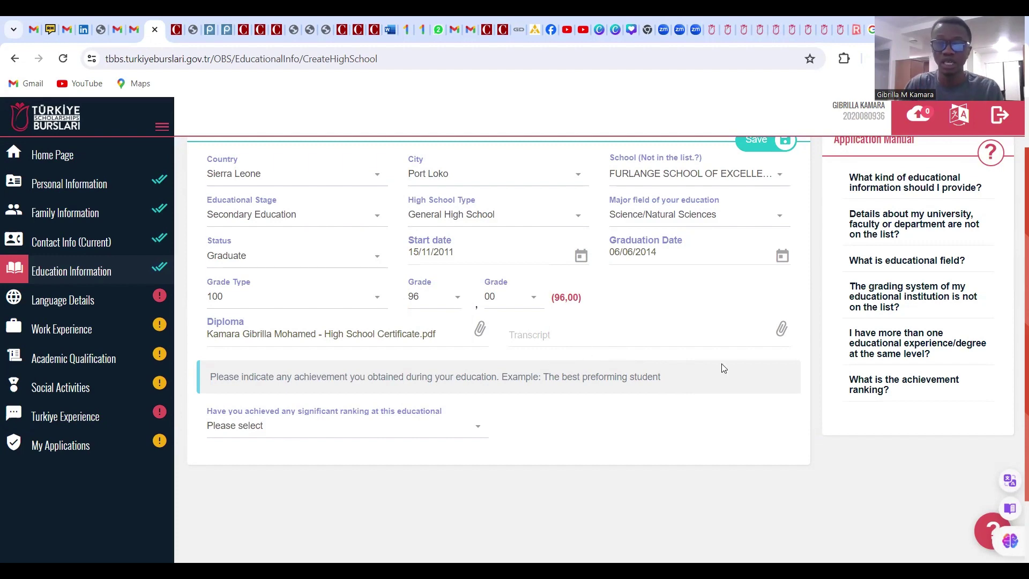
Attach the same High School Certificate PDF as the Transcript.
click(665, 338)
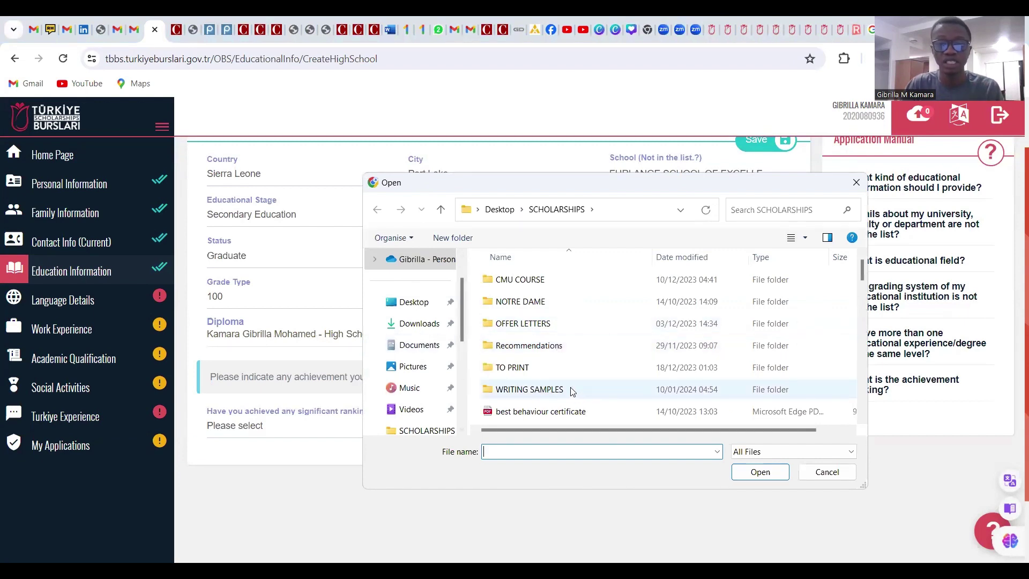
scroll(570, 388, down, 2)
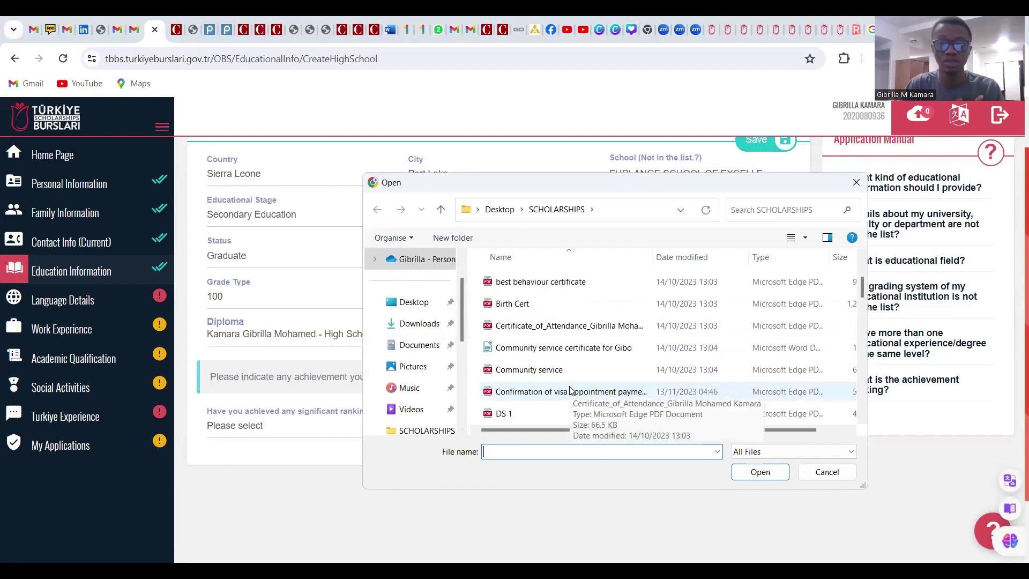
scroll(584, 365, down, 3)
scroll(574, 374, up, 2)
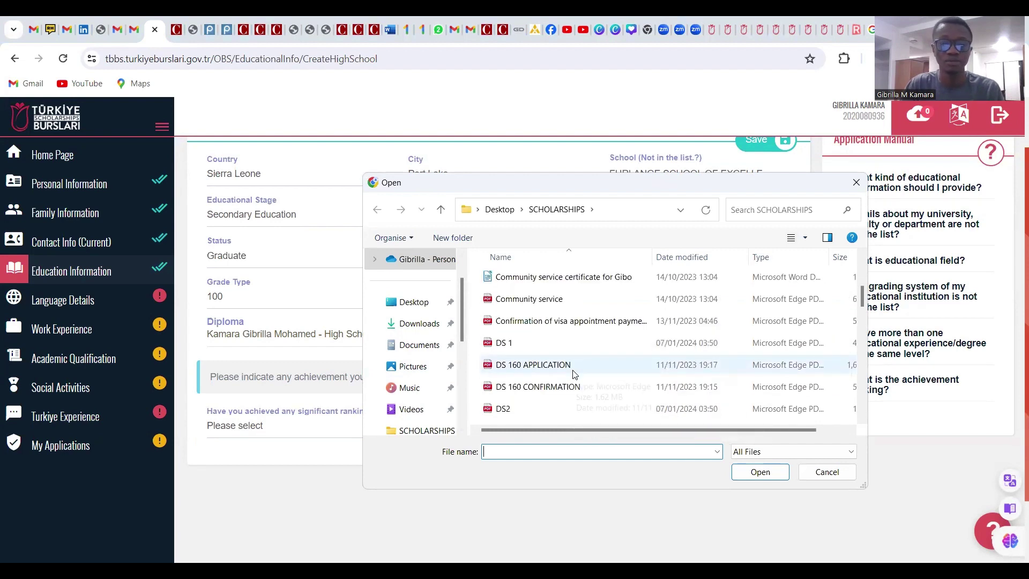
scroll(597, 369, down, 2)
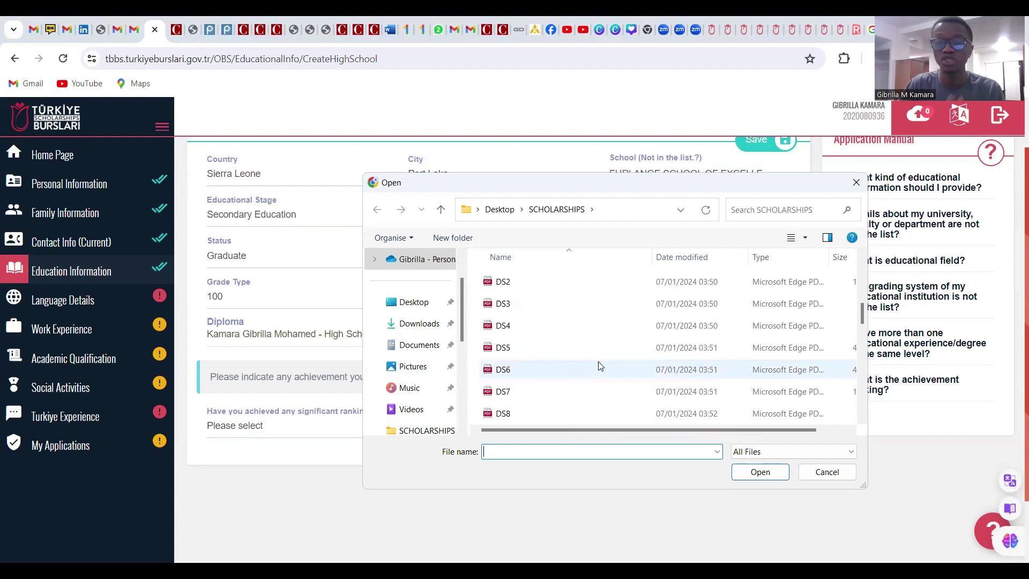
scroll(617, 343, down, 3)
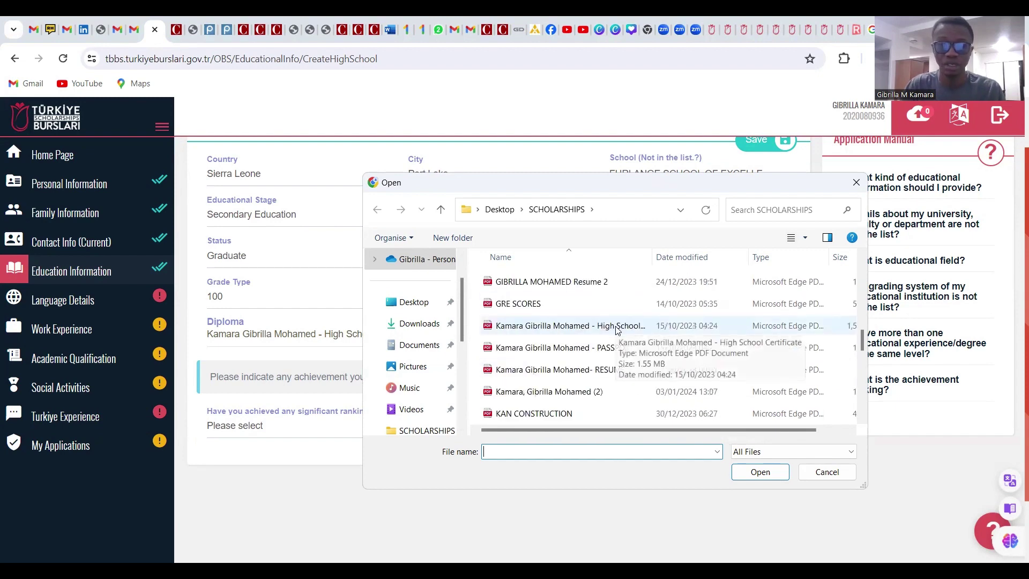
click(590, 325)
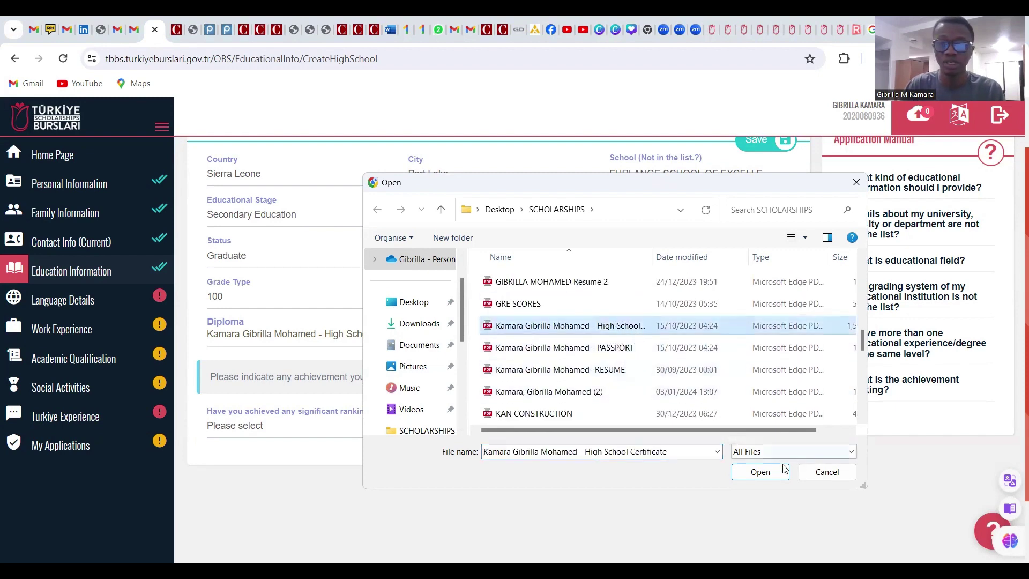
click(759, 472)
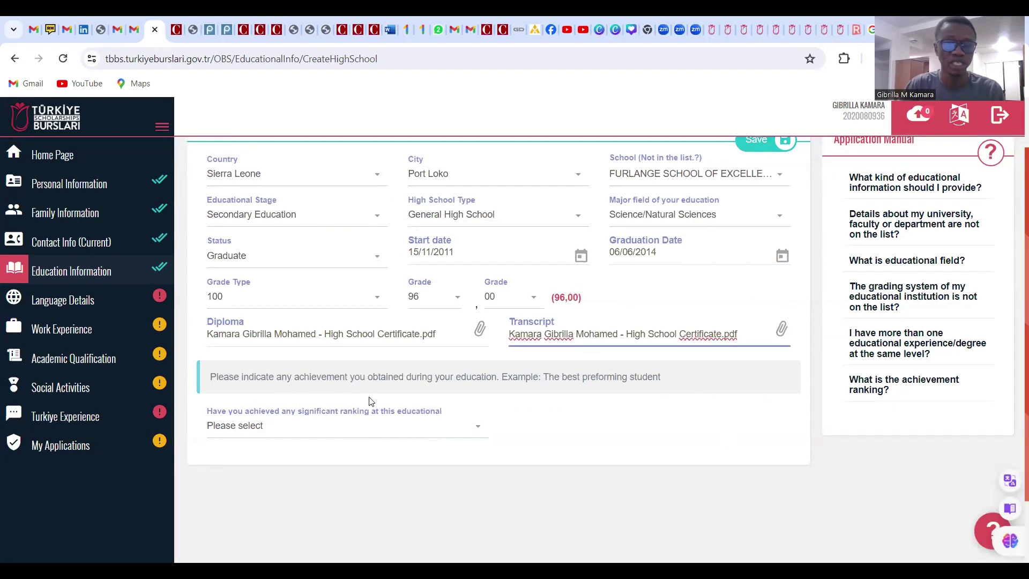
Answer Yes to significant ranking, with field School, rank 1 and the certificate box ticked.
click(290, 430)
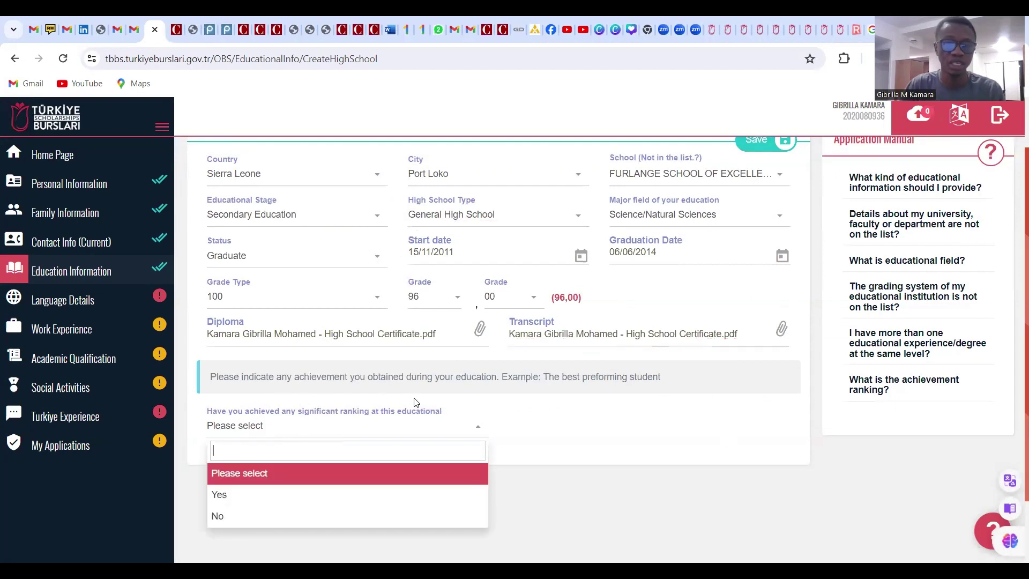
click(295, 494)
scroll(352, 418, down, 2)
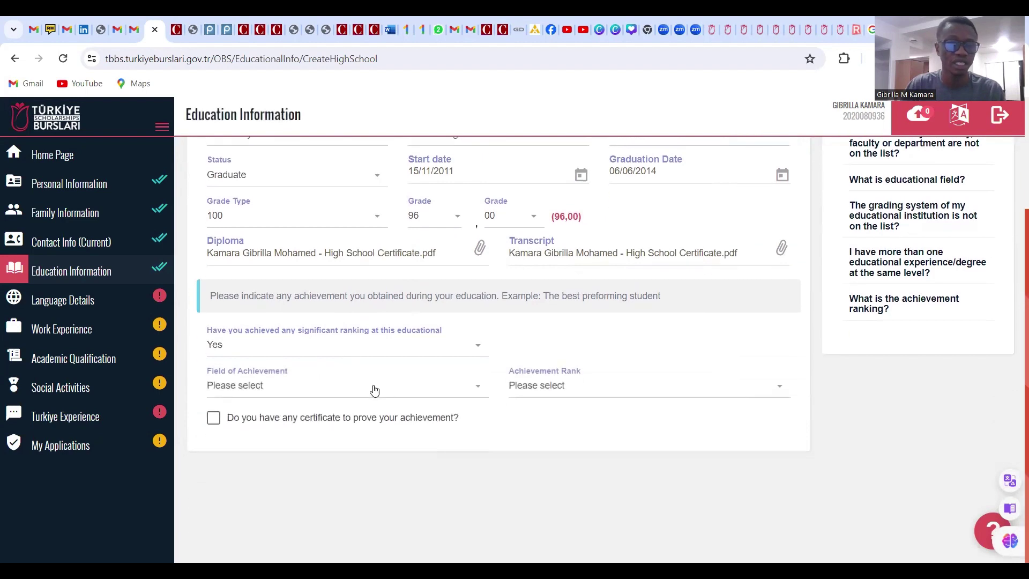
click(365, 390)
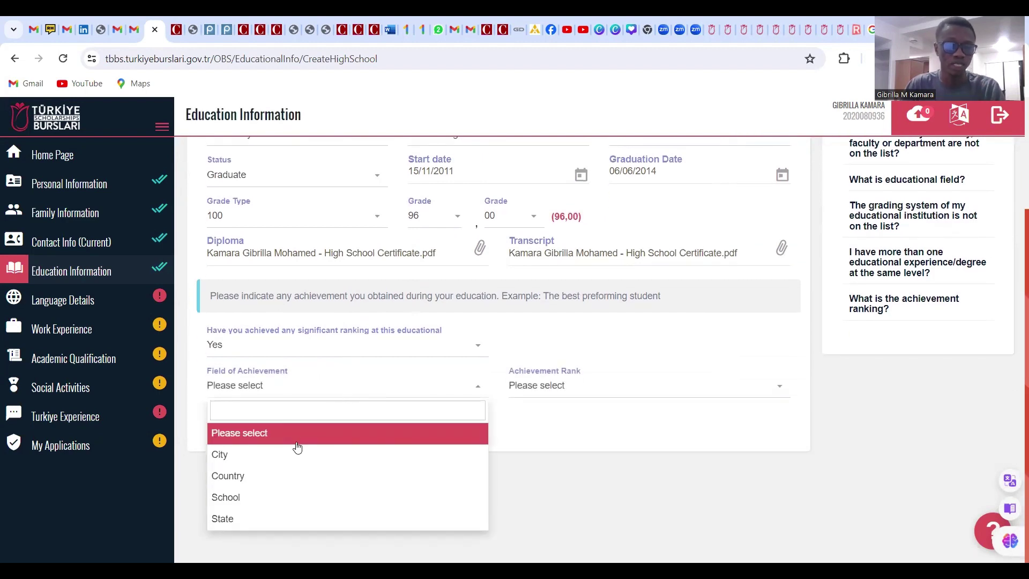
click(265, 498)
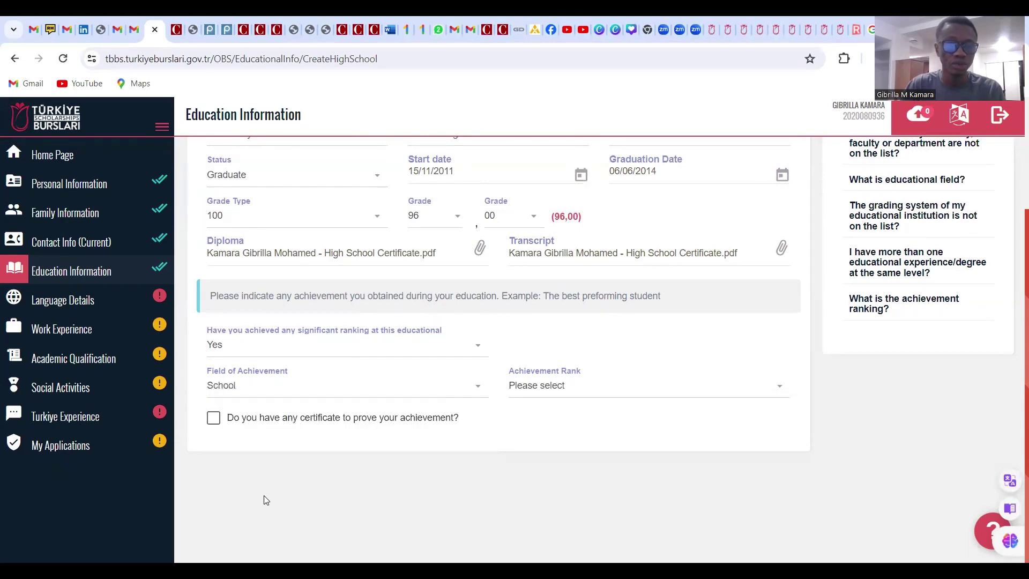
click(578, 390)
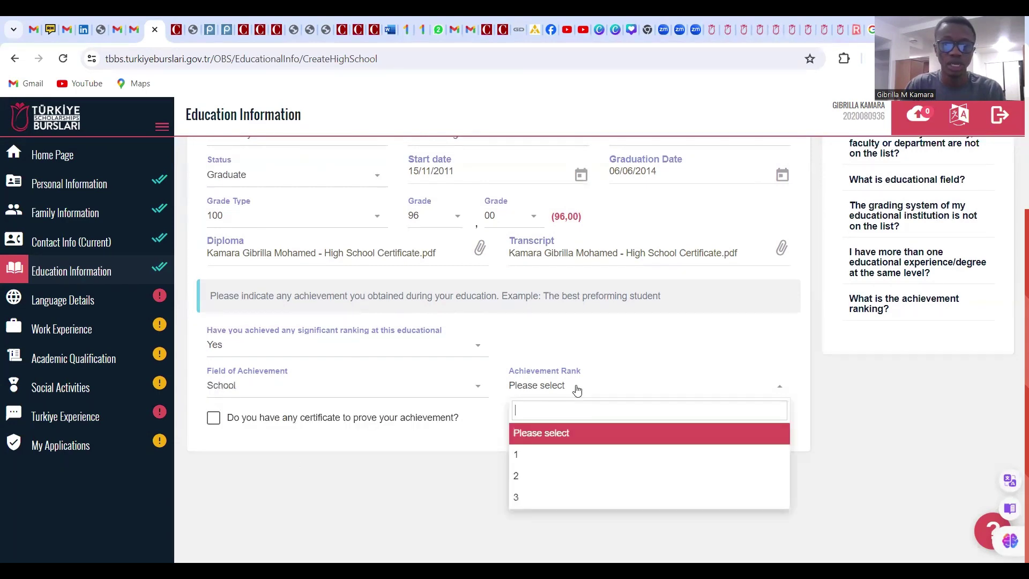
click(554, 462)
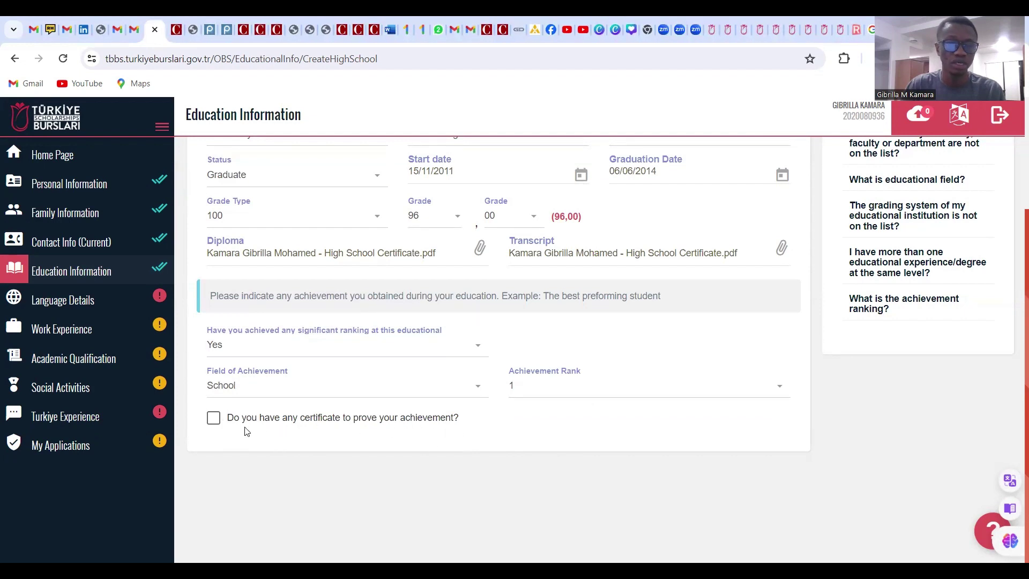
click(214, 419)
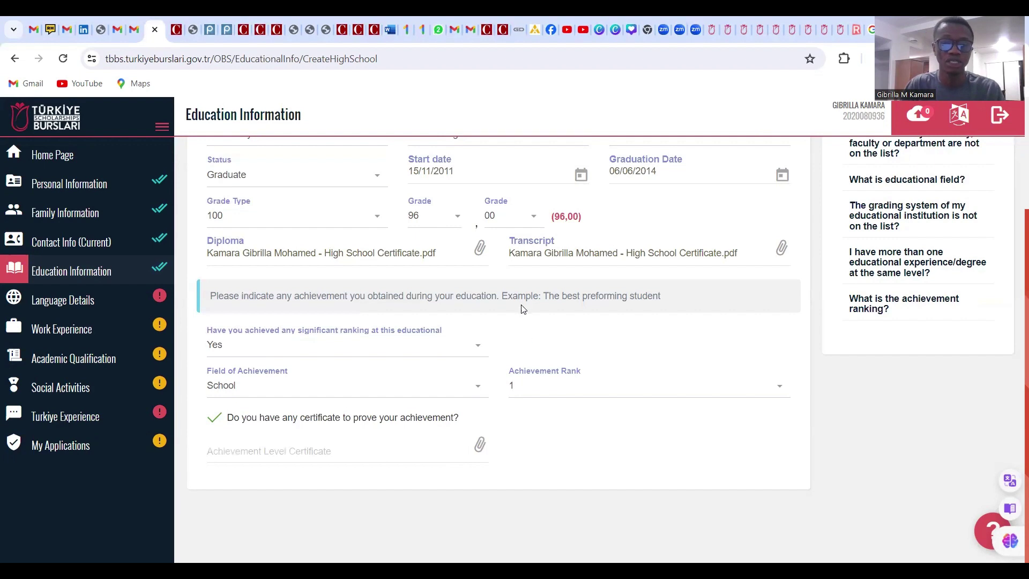
Upload 'best behaviour certificate.pdf' as the Achievement Level Certificate.
click(338, 453)
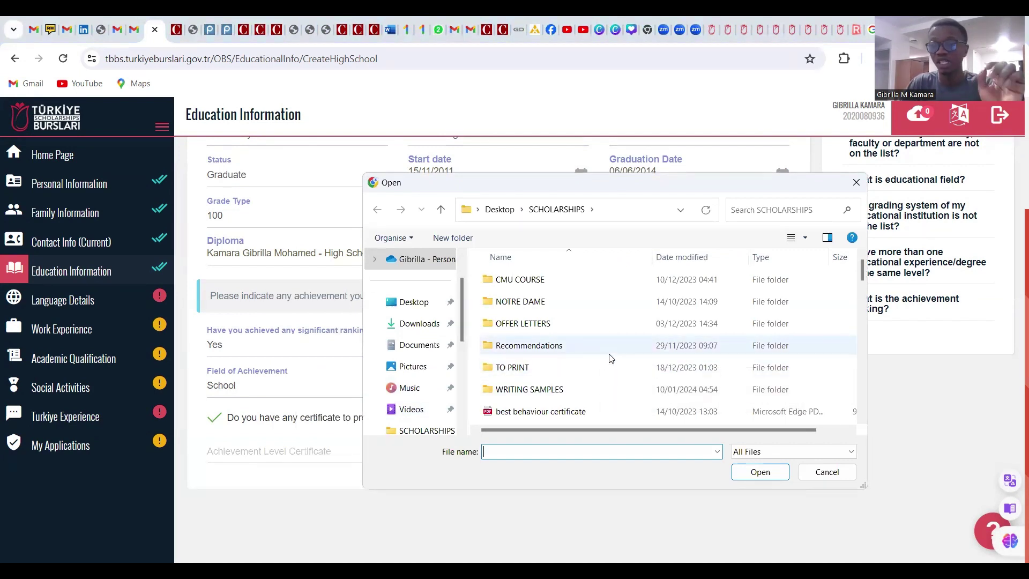
click(593, 411)
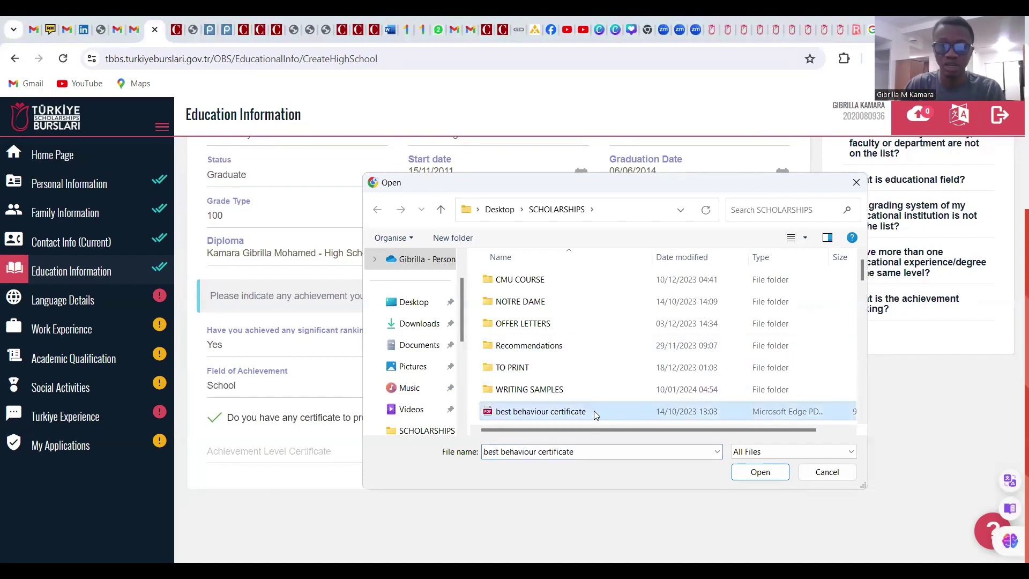
click(749, 476)
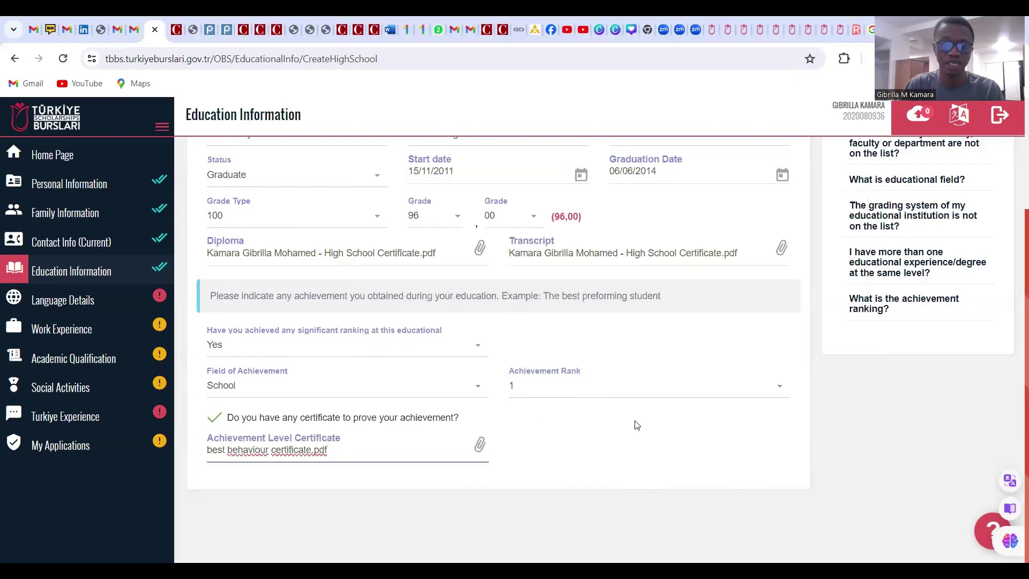
scroll(507, 342, up, 3)
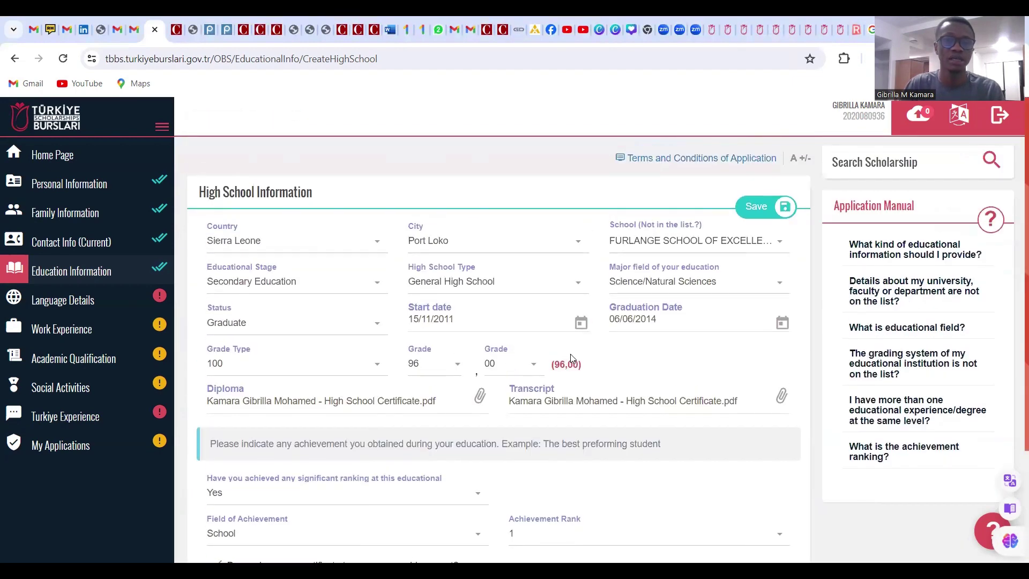
Save the high school entry and review the Middle School and High School rows, both Graduate.
click(760, 212)
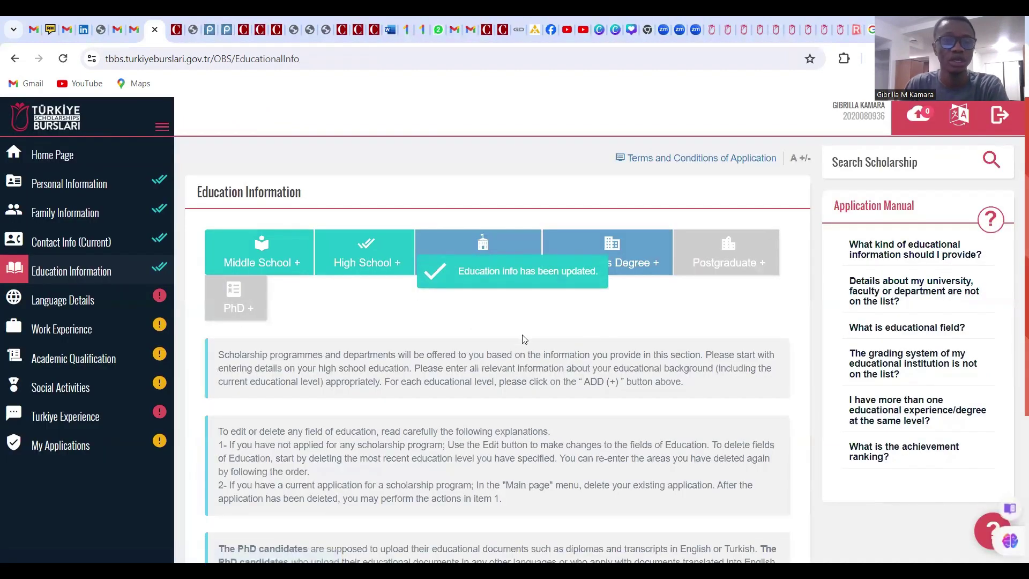
scroll(417, 298, down, 4)
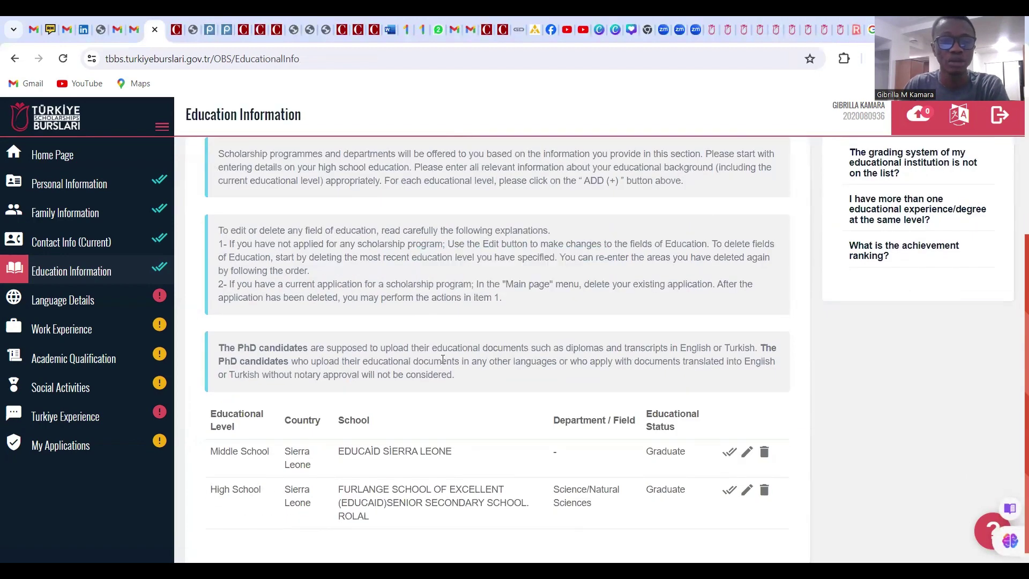
scroll(451, 350, up, 3)
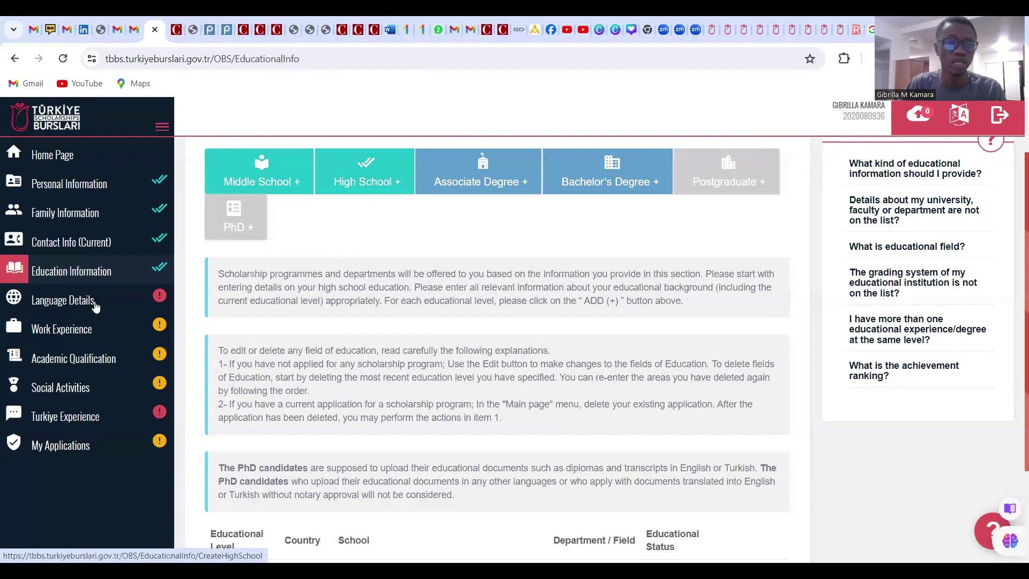
On the Language Details page, search 'ENGL' and choose English (English) as native language.
click(132, 304)
scroll(523, 291, down, 1)
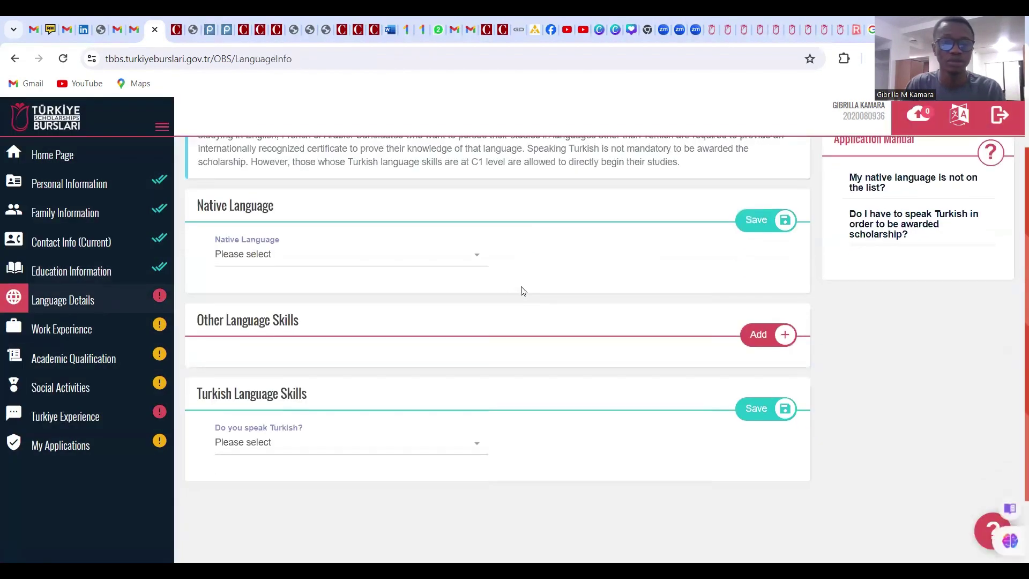
click(312, 261)
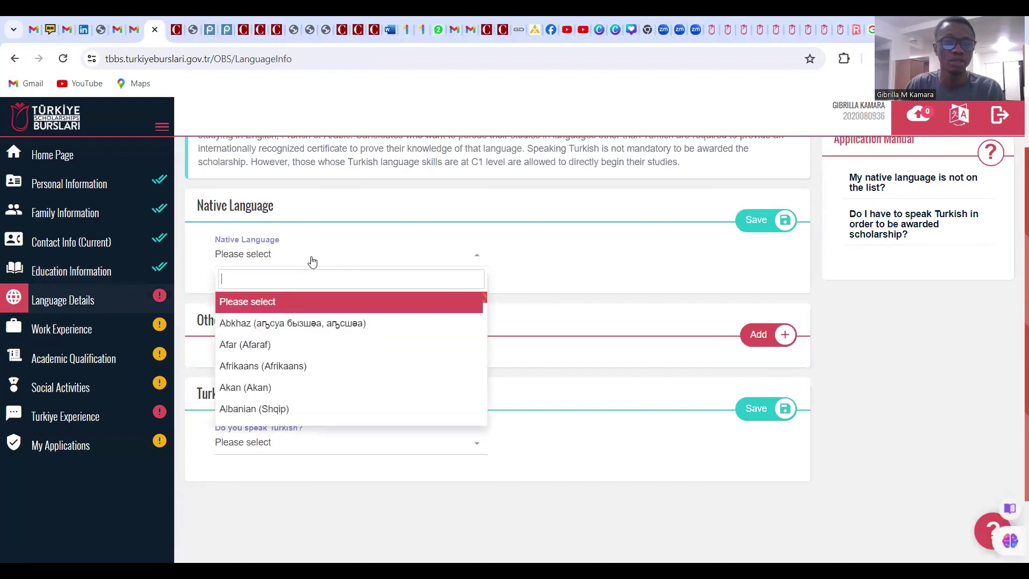
text(Sl)
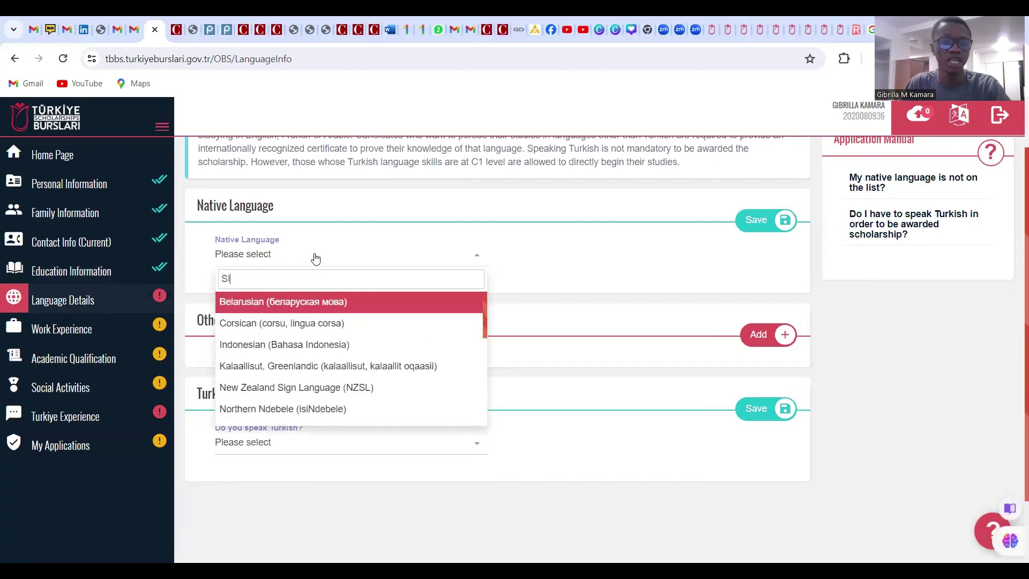
key(BackSpace)
key(BackSpace)
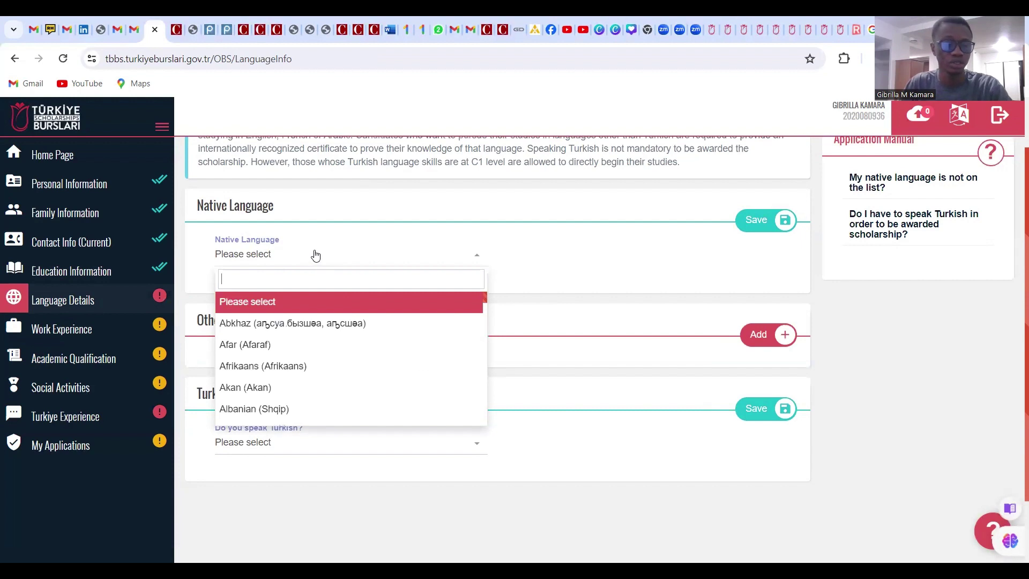
text(EN)
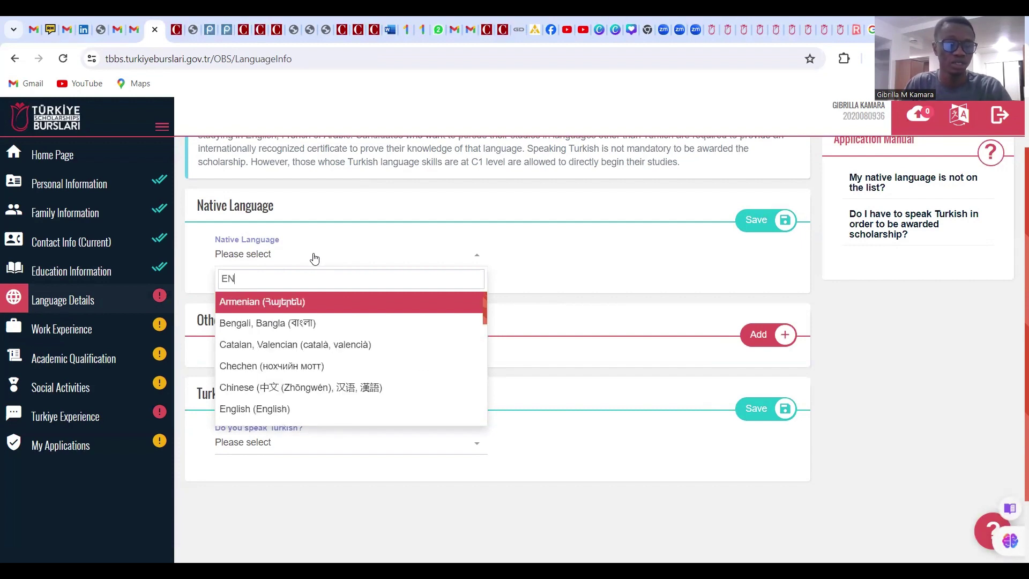
text(gl)
key(BackSpace)
key(BackSpace)
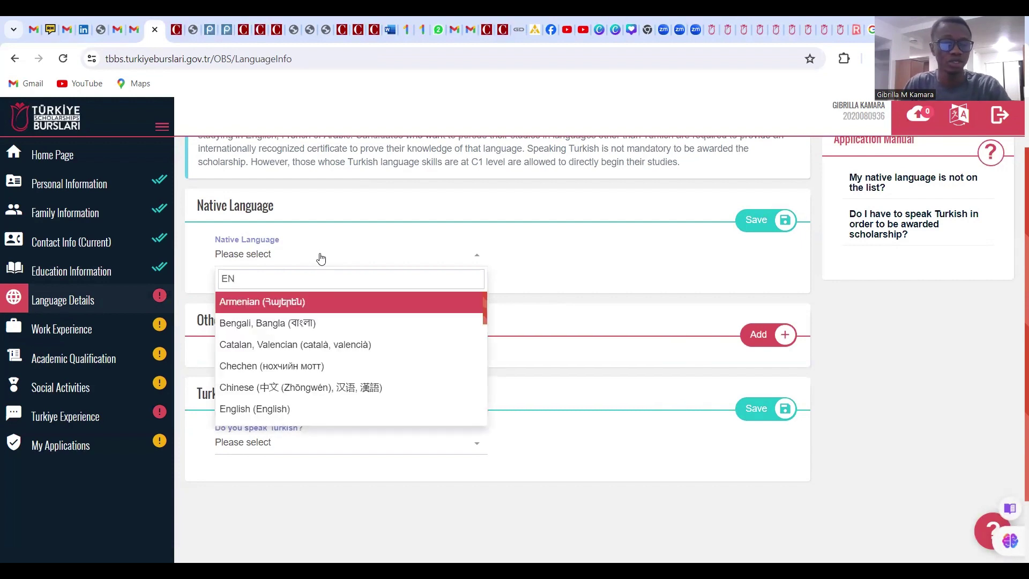
text(GL)
click(306, 303)
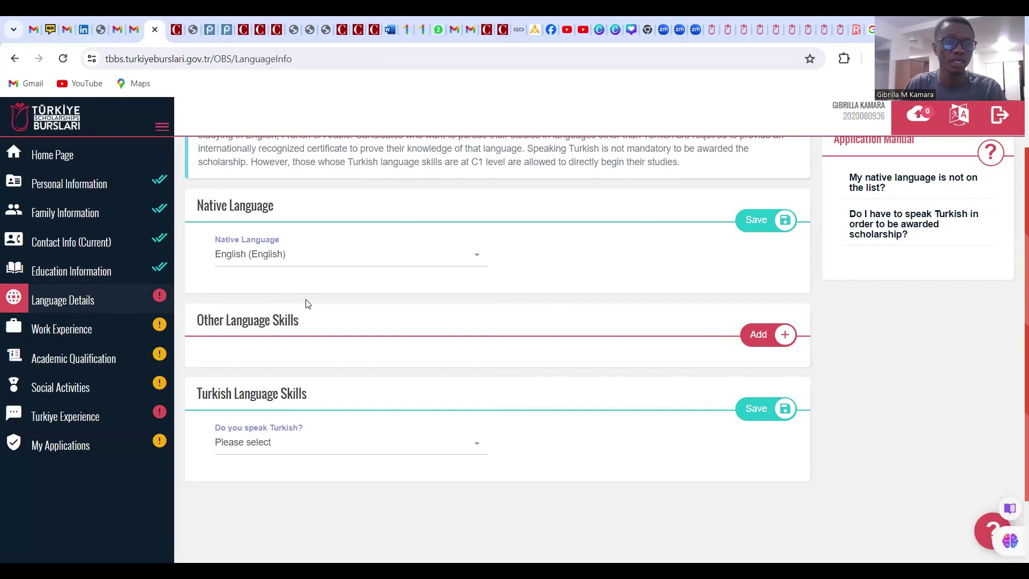
scroll(610, 276, down, 2)
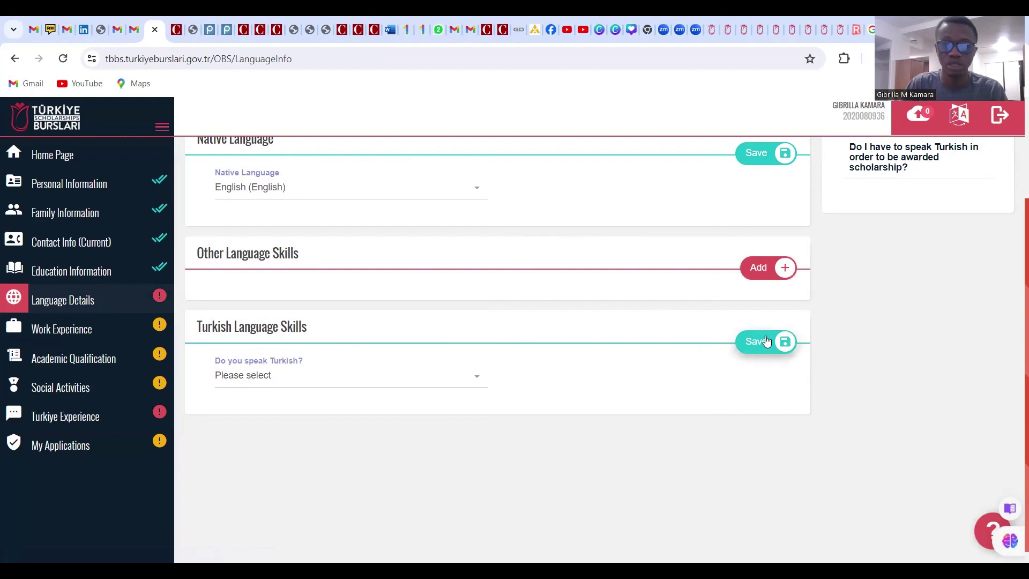
Fill Turkish skills: speaks Turkish Yes, no certificate, Beginner level, learned in TURKEY.
click(274, 376)
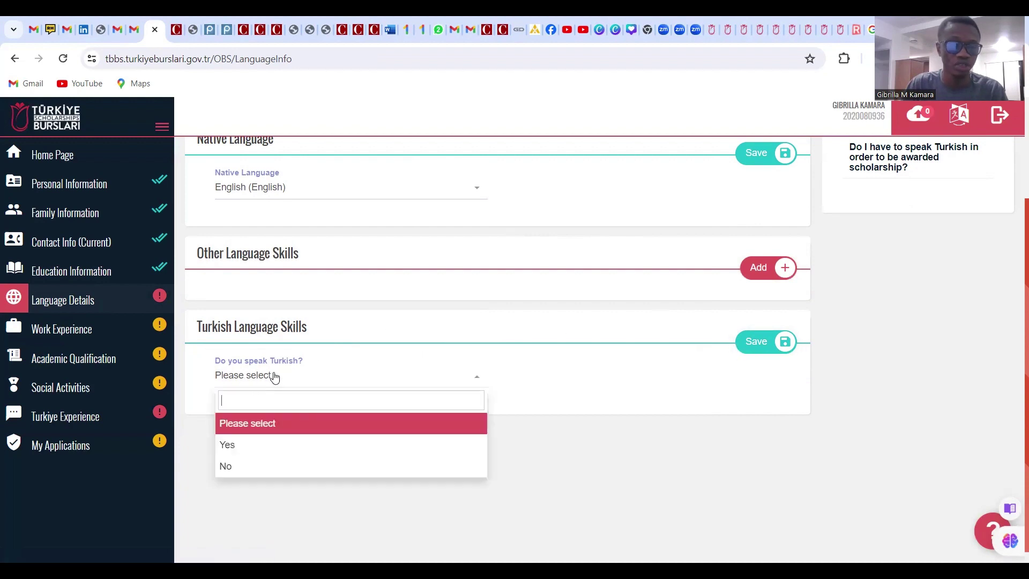
click(242, 446)
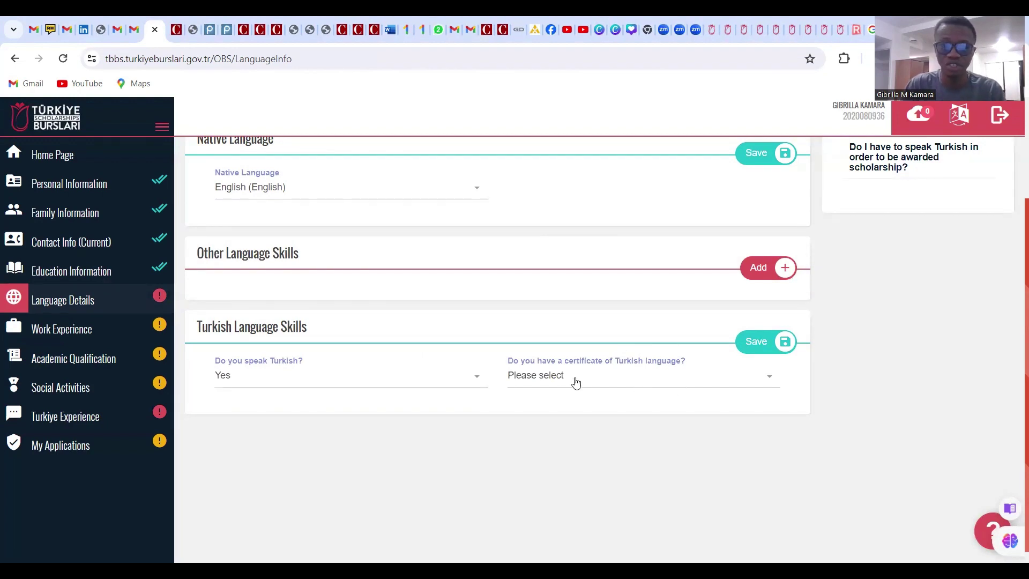
click(593, 382)
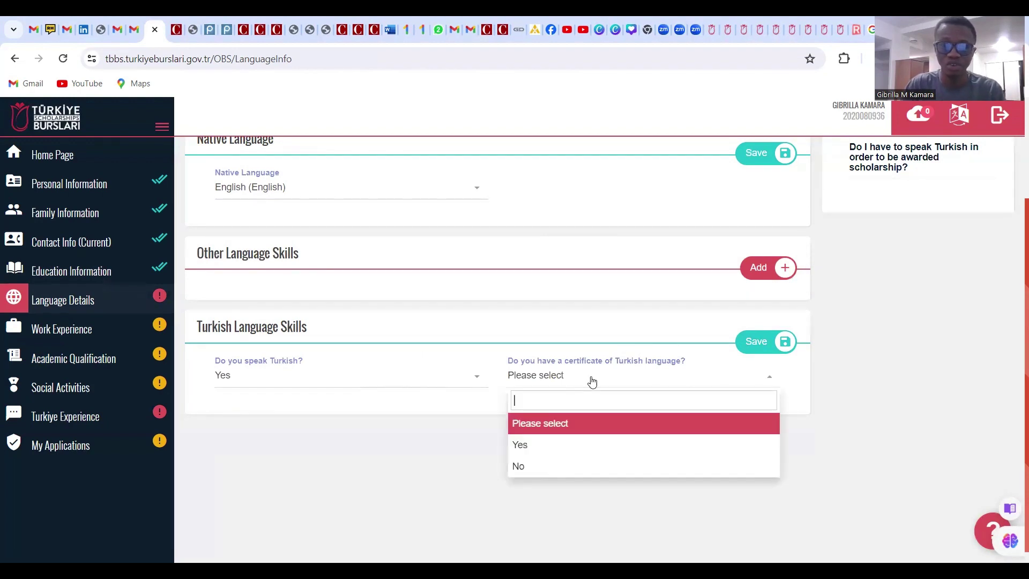
click(560, 468)
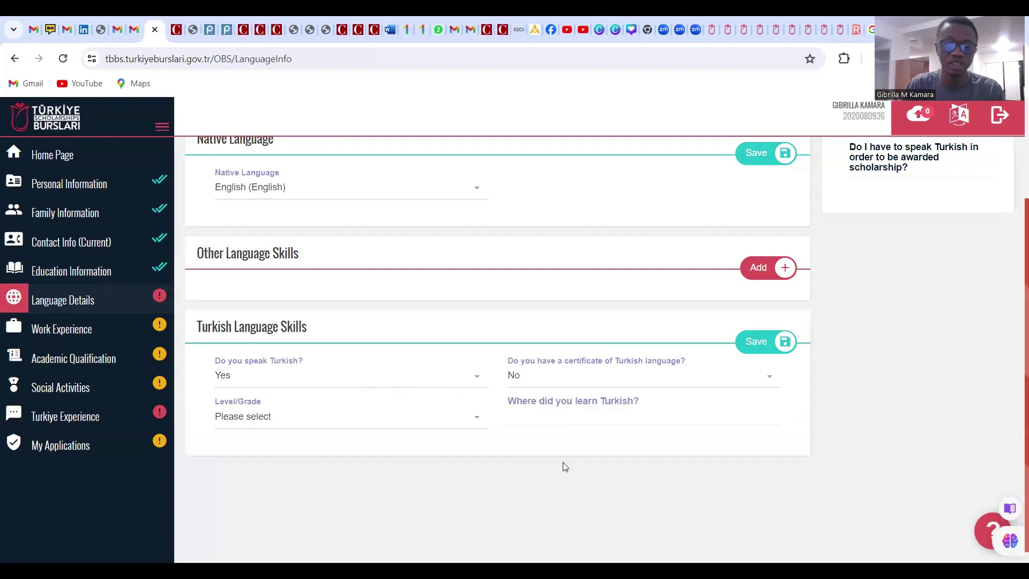
click(328, 426)
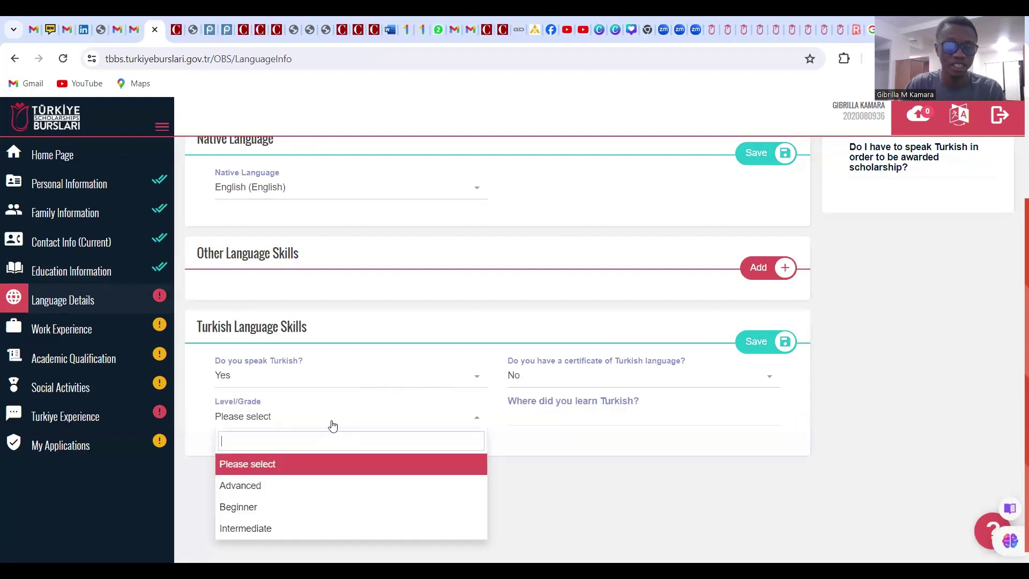
click(297, 505)
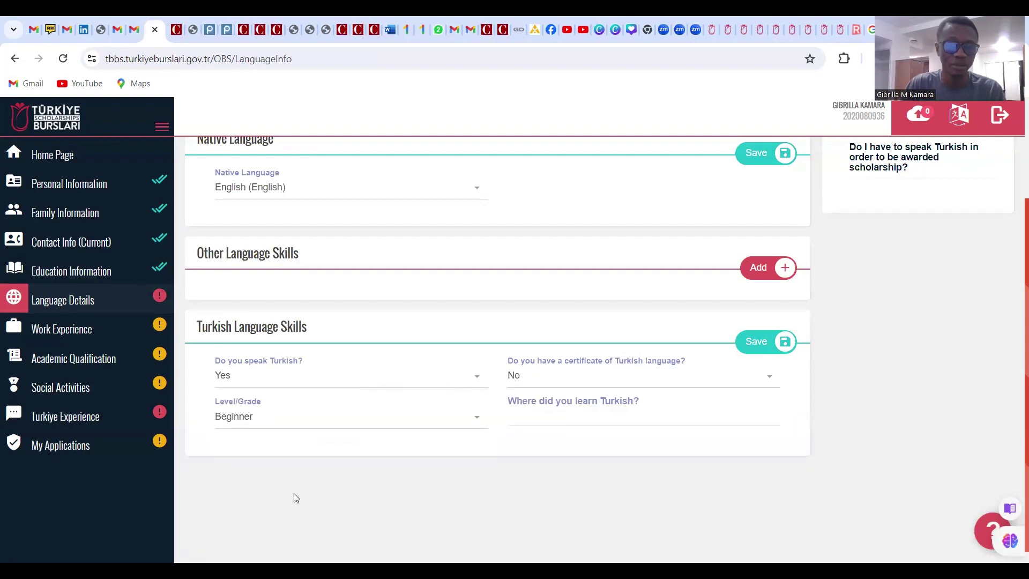
click(589, 405)
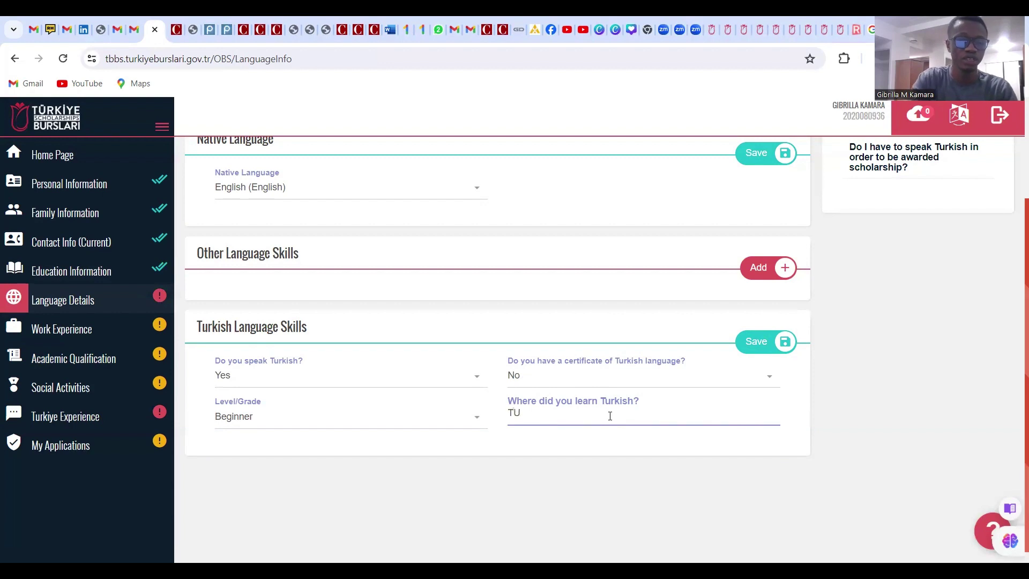
text(Y)
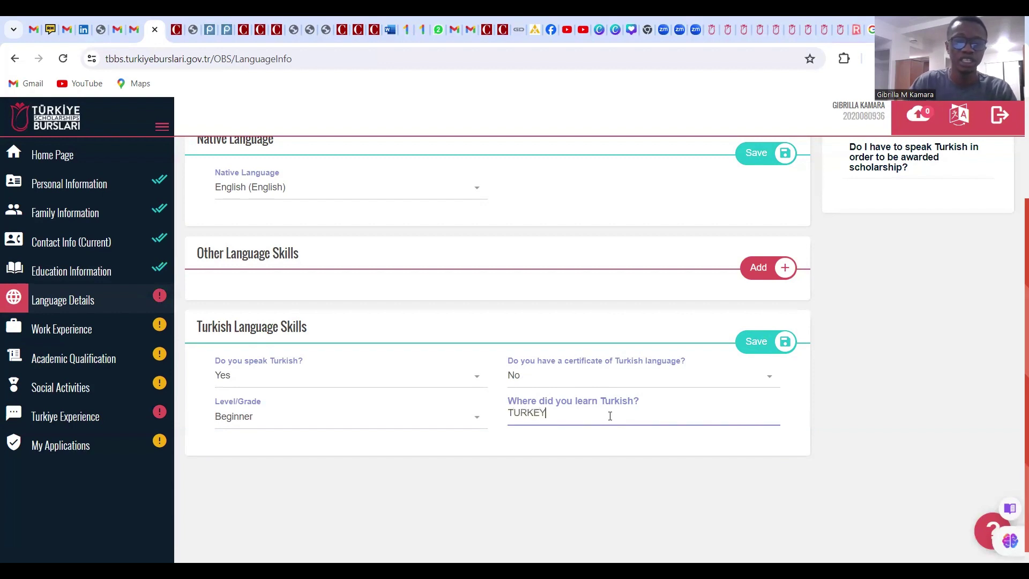
click(589, 472)
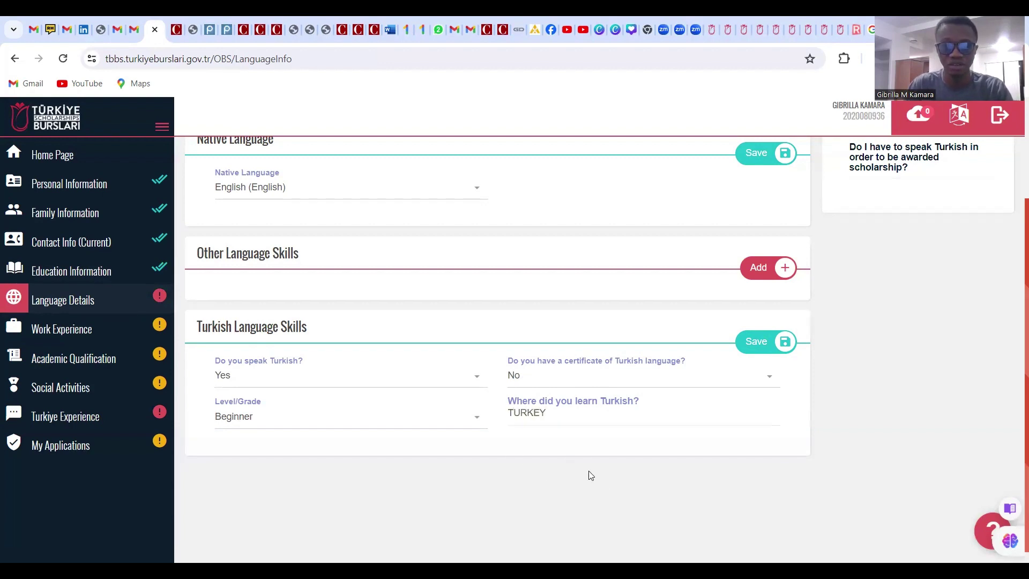
Save the native language, then try saving Turkish skills, which raises a missing-field warning.
click(771, 160)
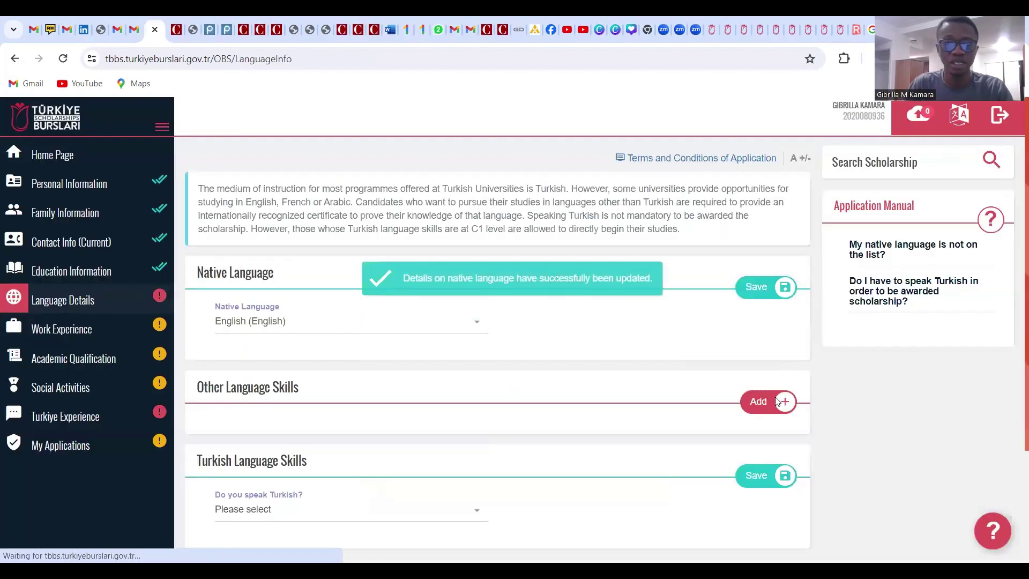
scroll(762, 308, down, 3)
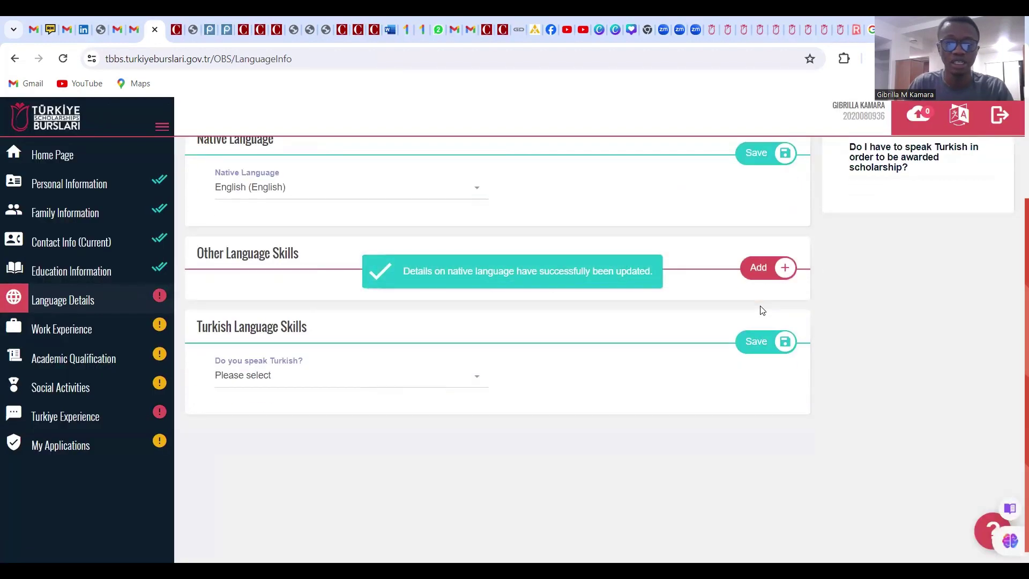
click(758, 348)
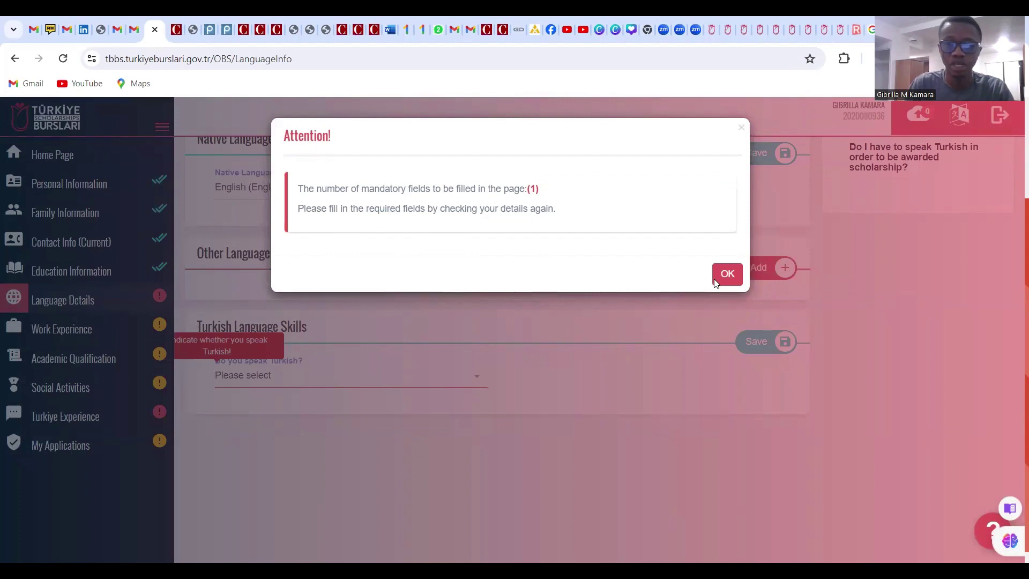
Dismiss the warning and re-enter Turkish skills: Yes, no certificate, Beginner, learned in Turkey.
click(727, 274)
click(281, 377)
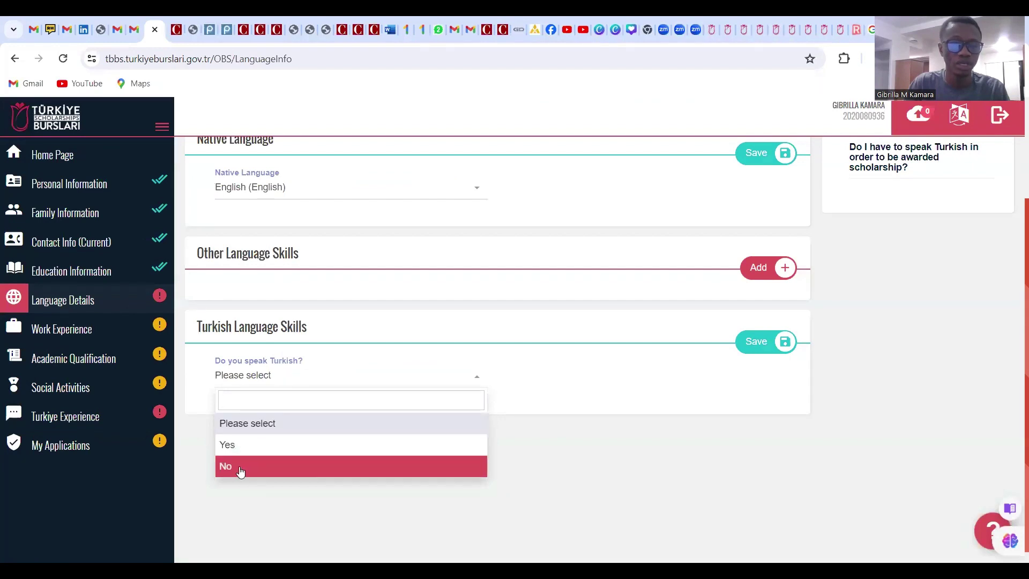
click(236, 449)
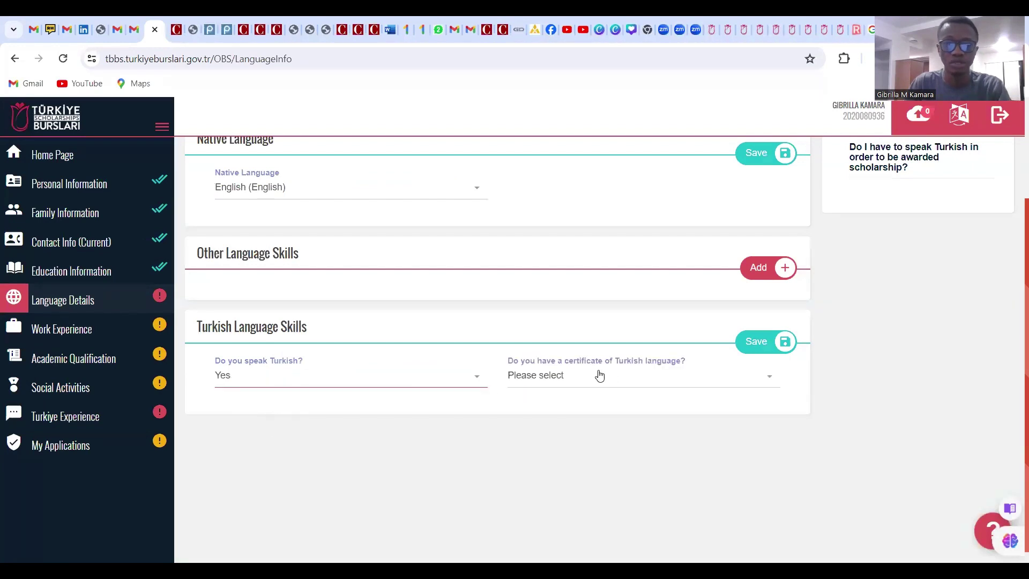
click(629, 381)
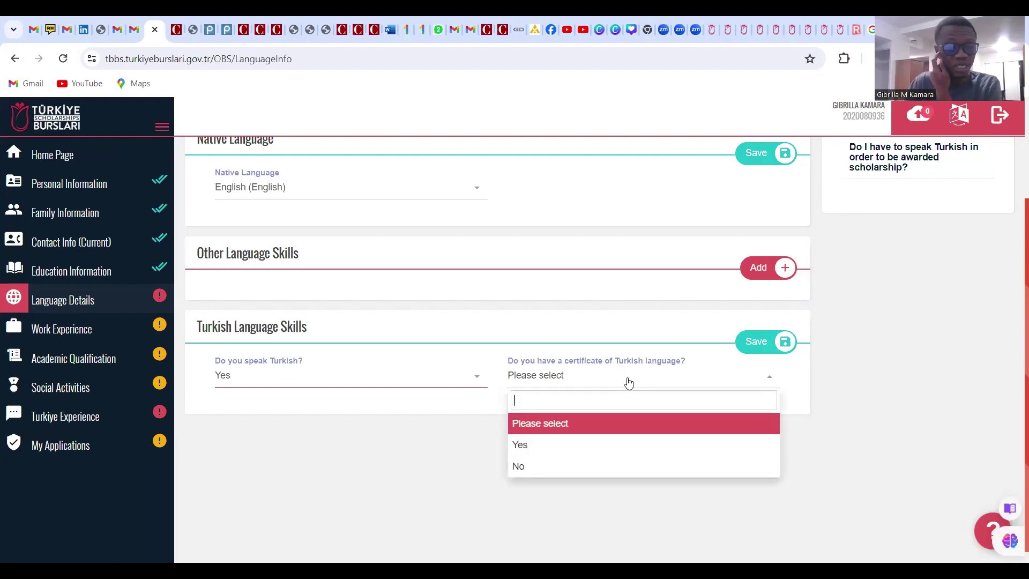
click(540, 469)
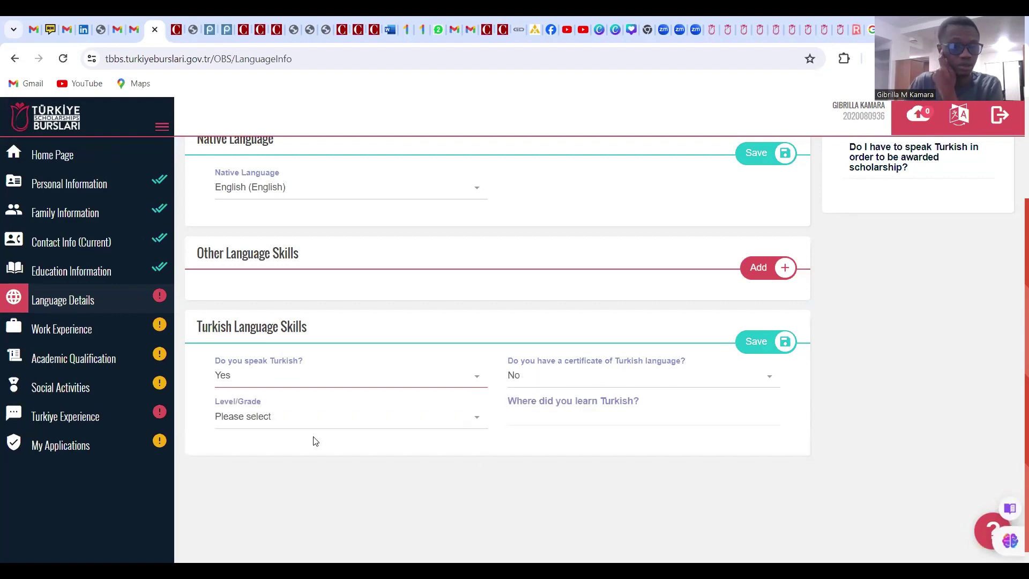
click(371, 419)
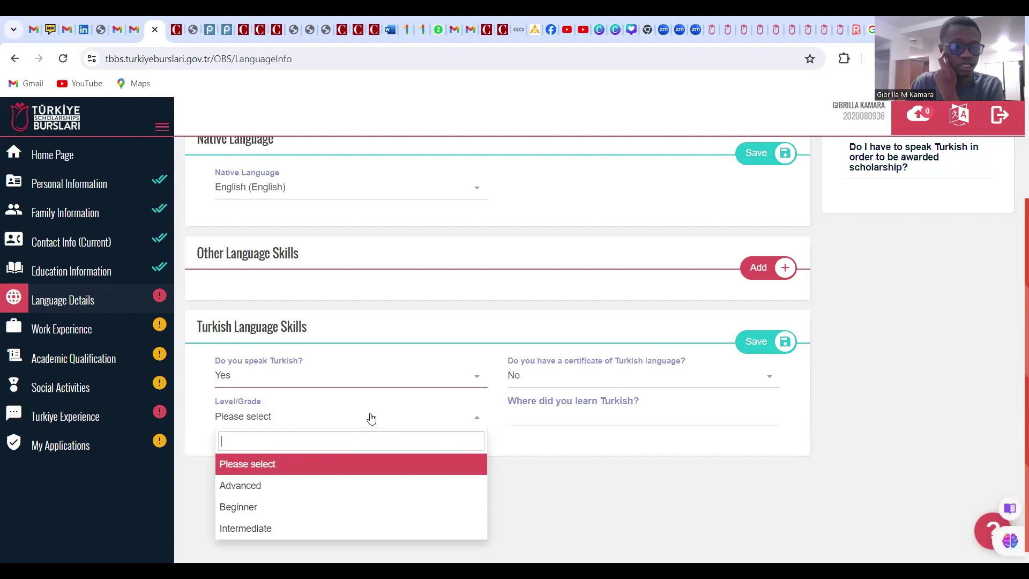
click(293, 504)
click(553, 403)
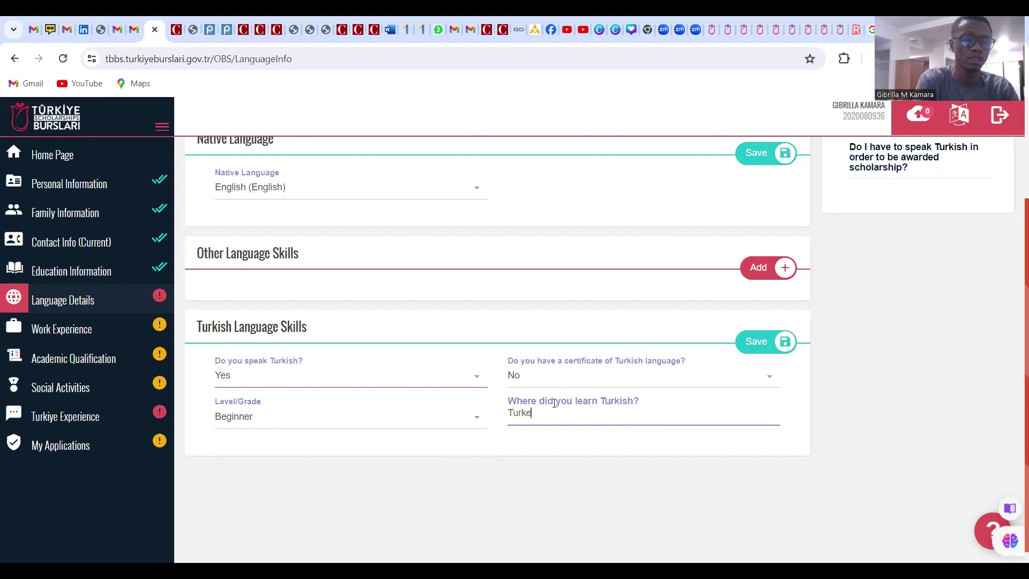
text(Turkey)
Save the Turkish skills and native language, then go to the Work Experience page.
click(757, 342)
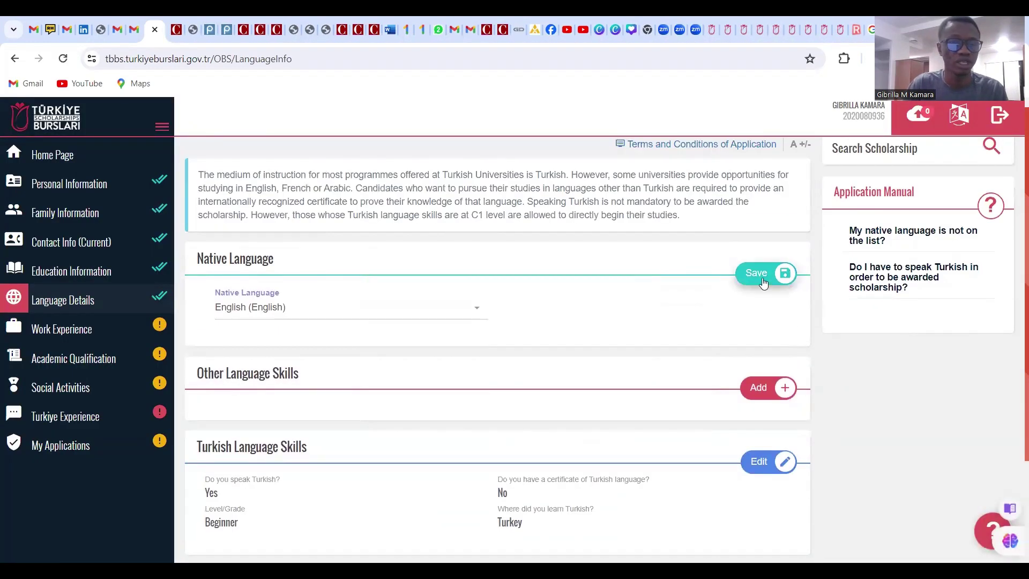
click(764, 276)
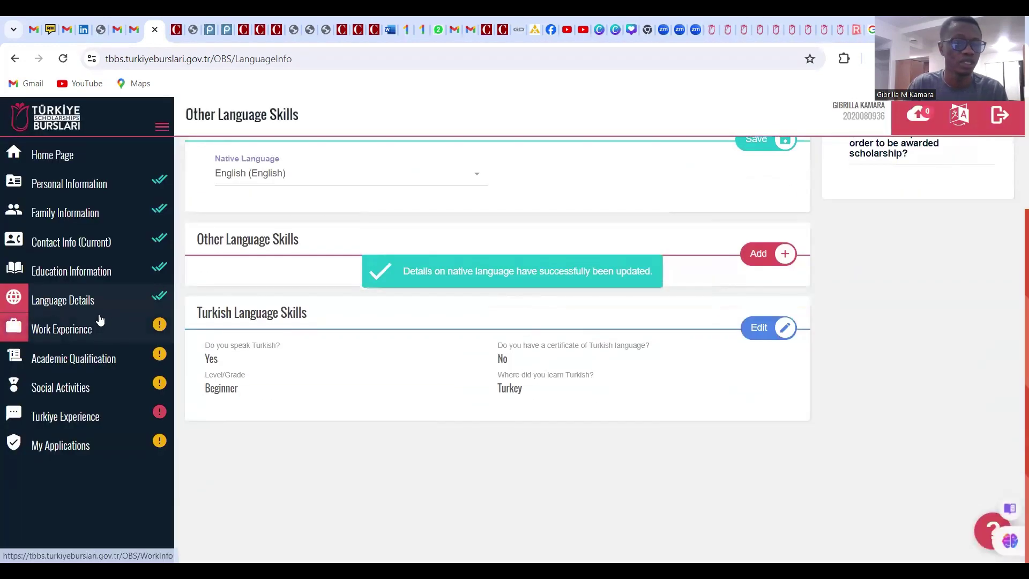
click(98, 339)
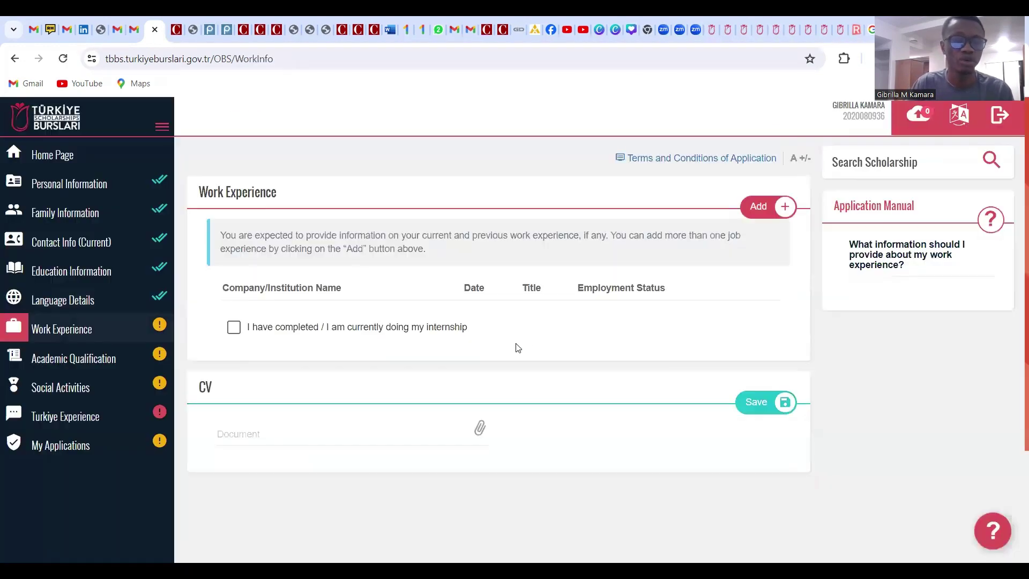
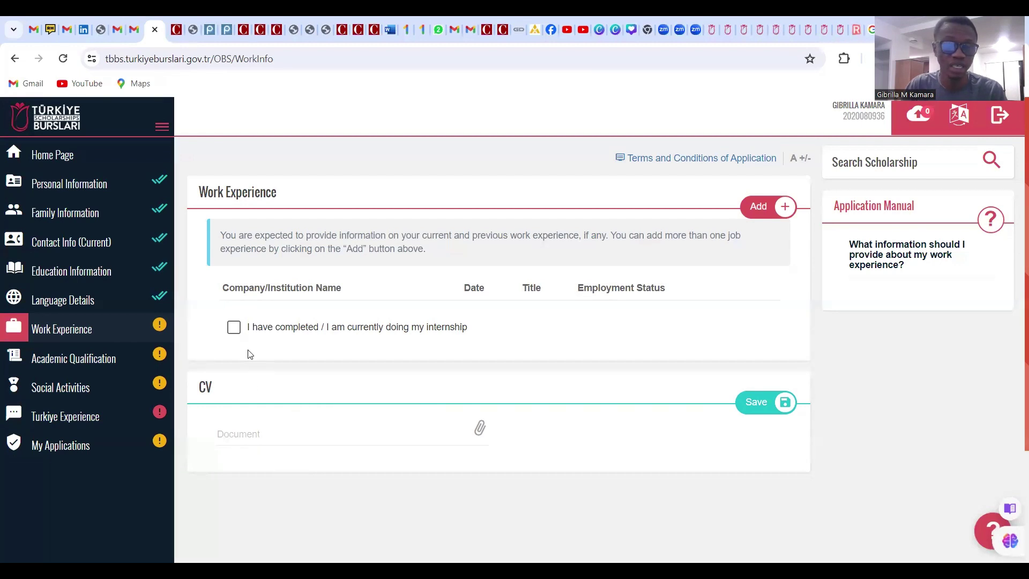
Tick the 'I have completed my internship' checkbox to reveal the Internship Experience section.
click(233, 328)
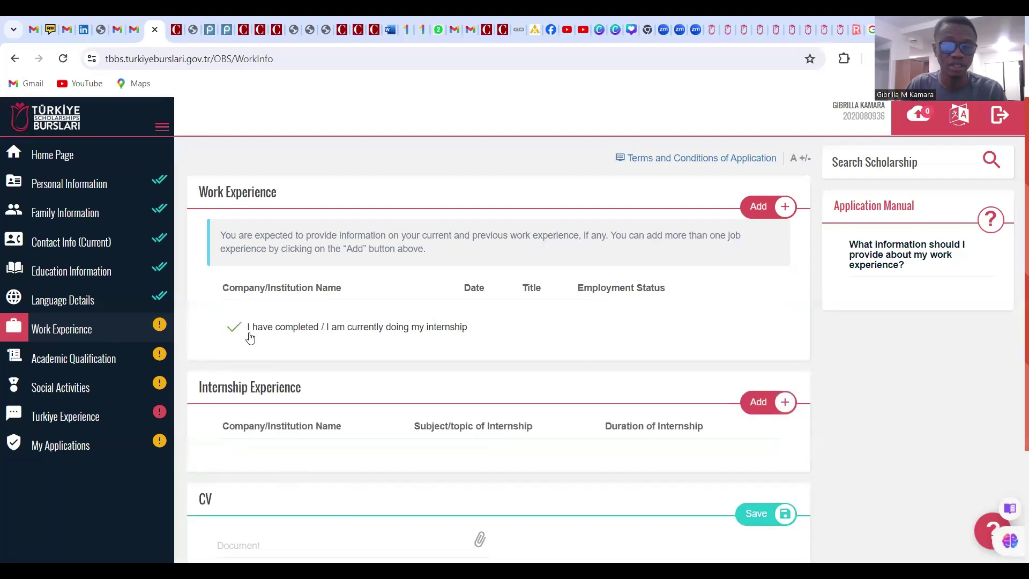
scroll(307, 372, down, 3)
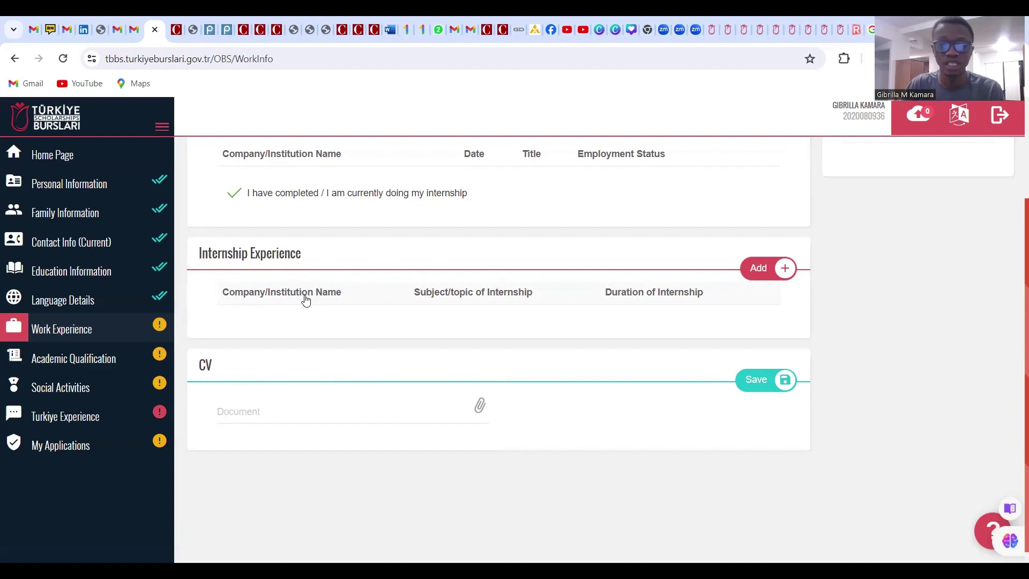
scroll(386, 333, up, 3)
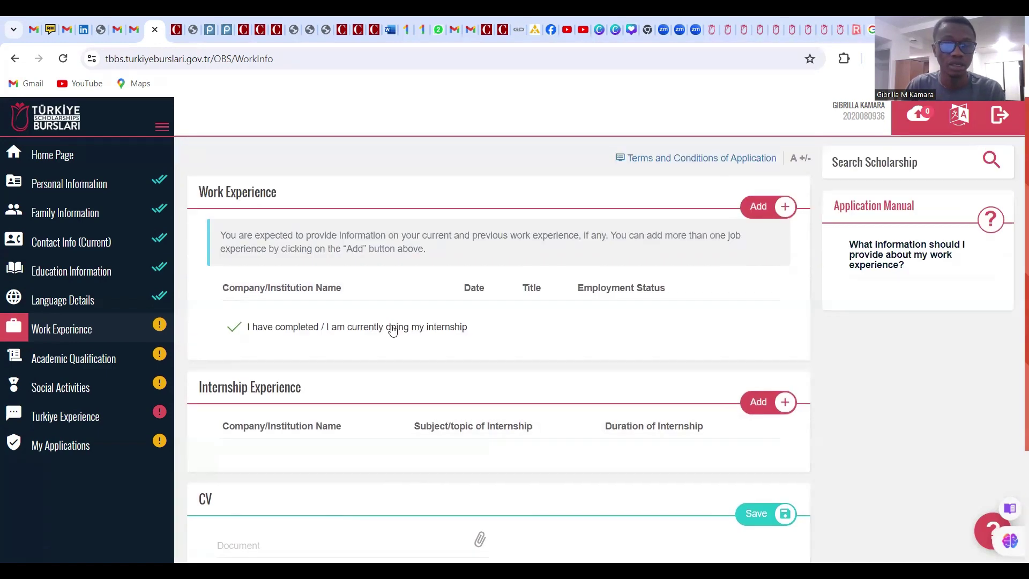
scroll(513, 345, down, 3)
scroll(568, 318, up, 3)
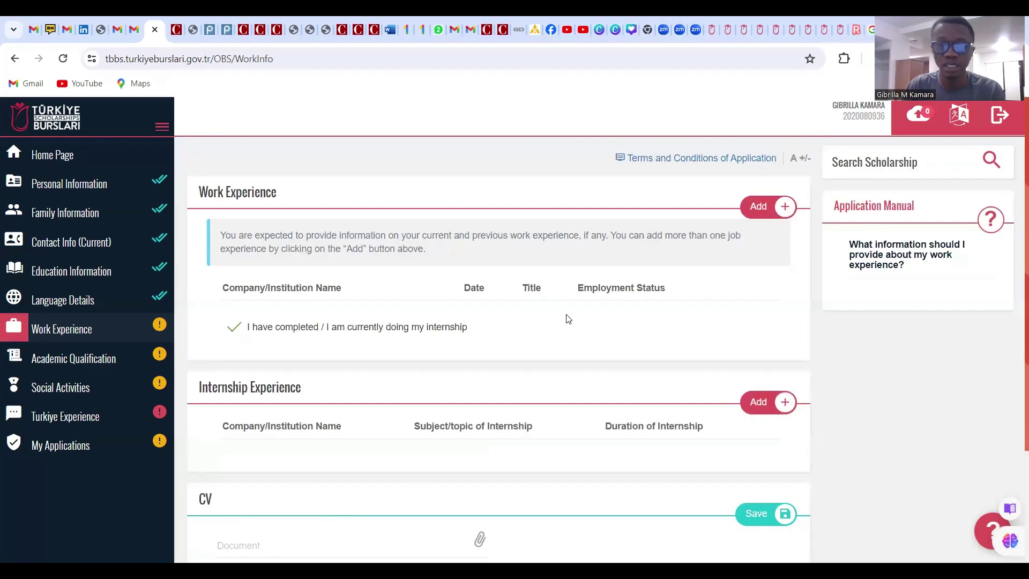
Add a work experience entry in Sierra Leone at company EDUCAID SIERRA LEONE.
click(765, 213)
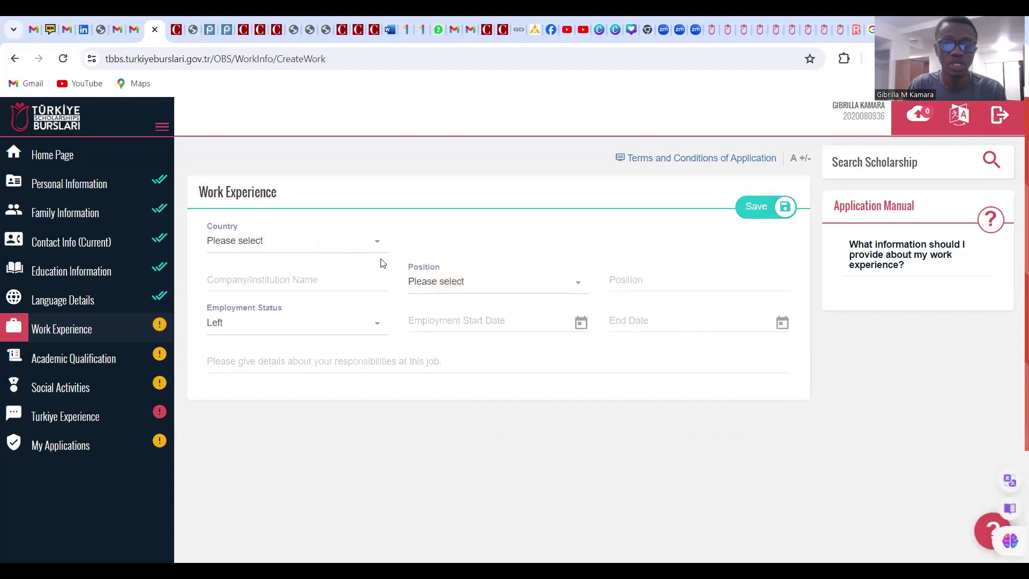
click(275, 245)
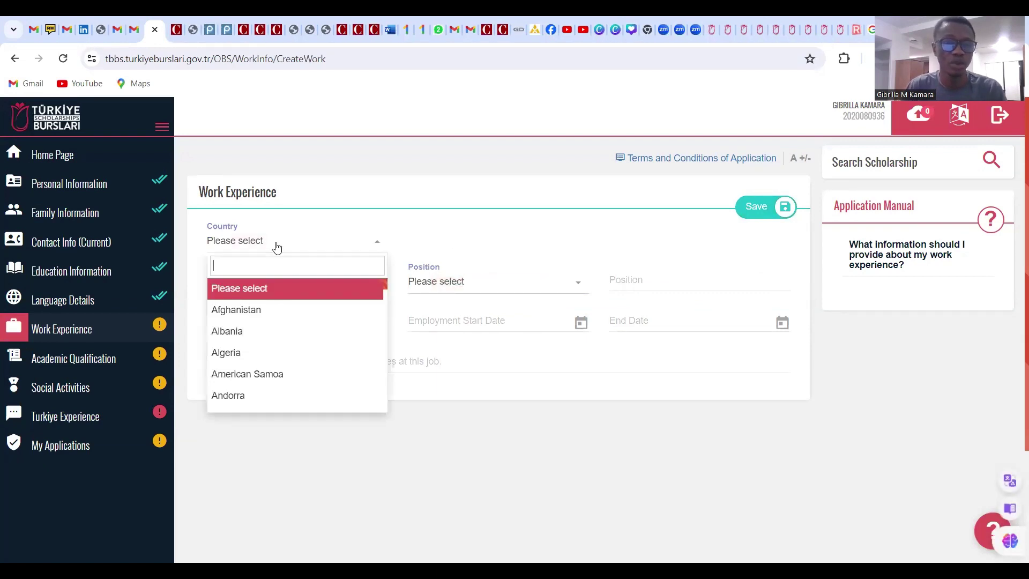
text(sie)
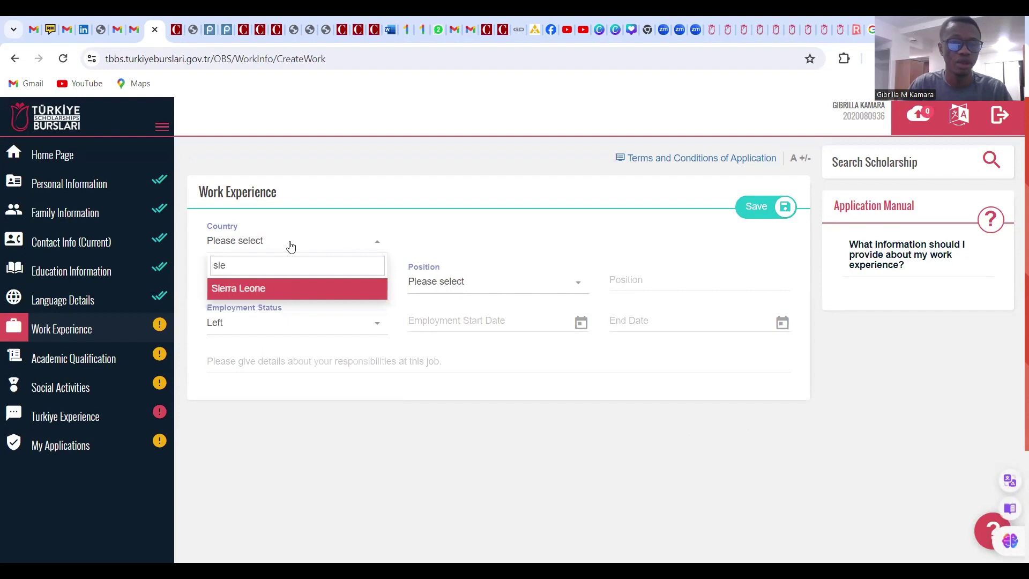
click(309, 289)
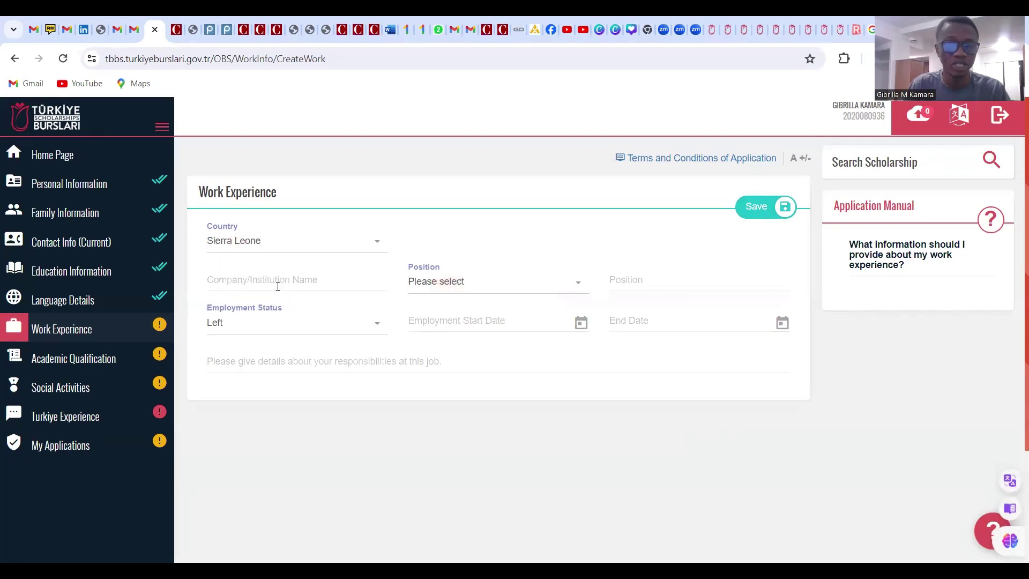
click(235, 285)
text(ed)
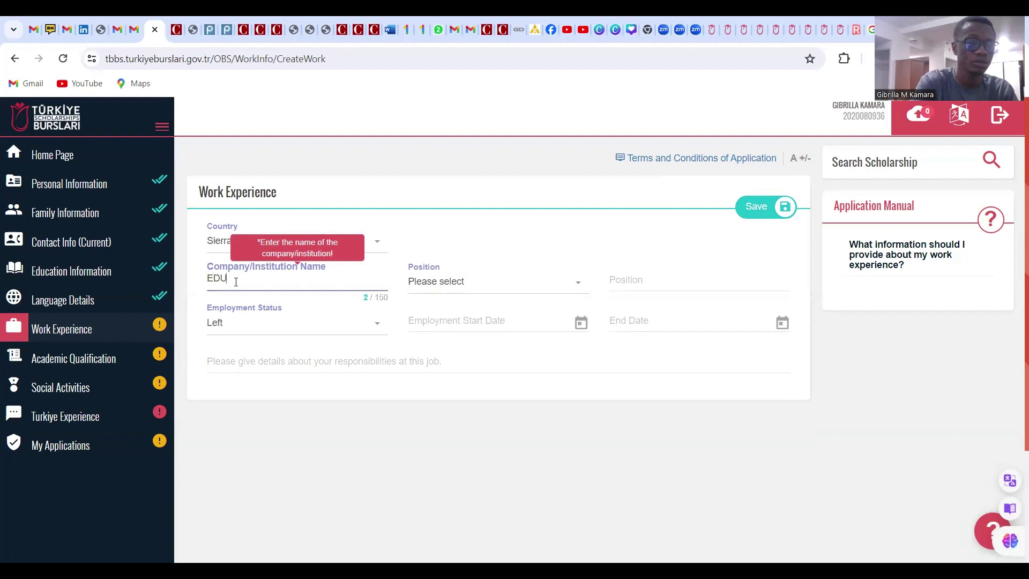
text(UCAID SI)
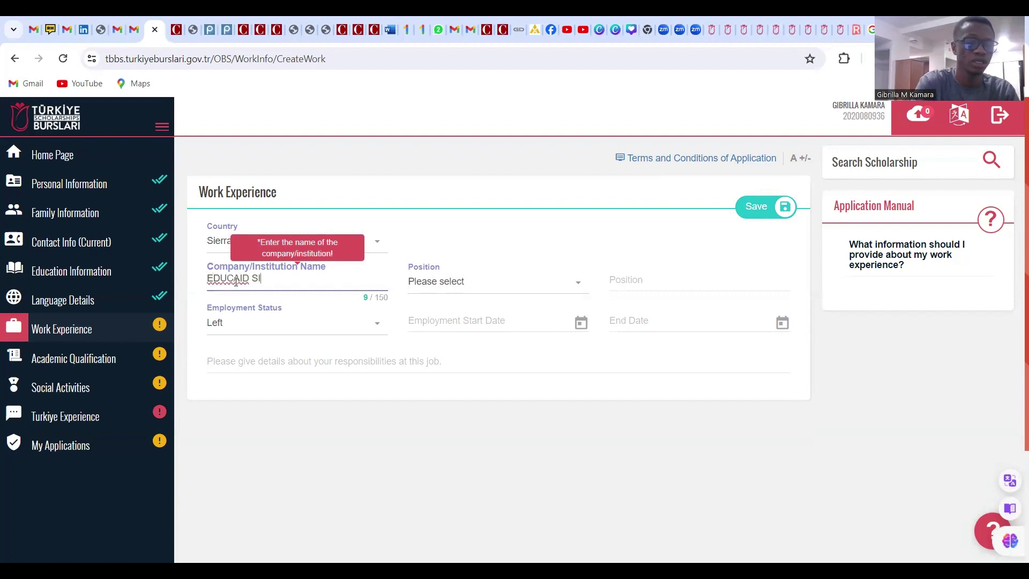
text(EER)
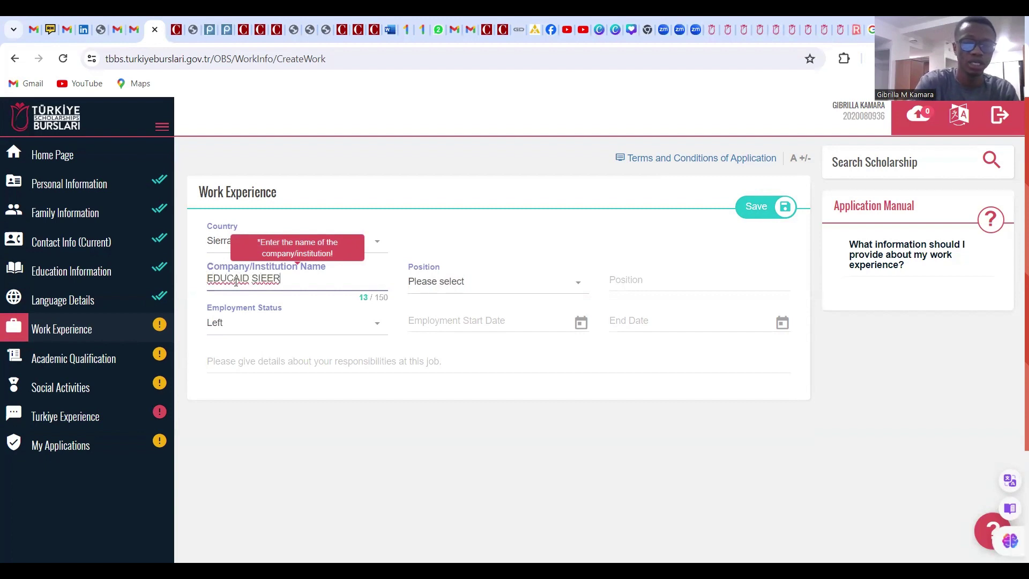
key(BackSpace)
key(BackSpace)
text(RRA)
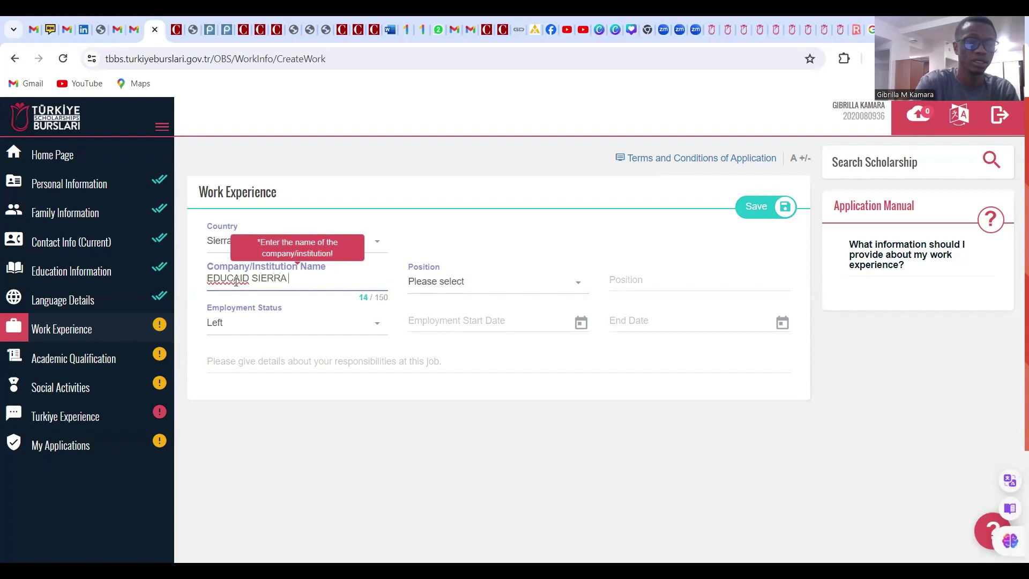
text( LEONE)
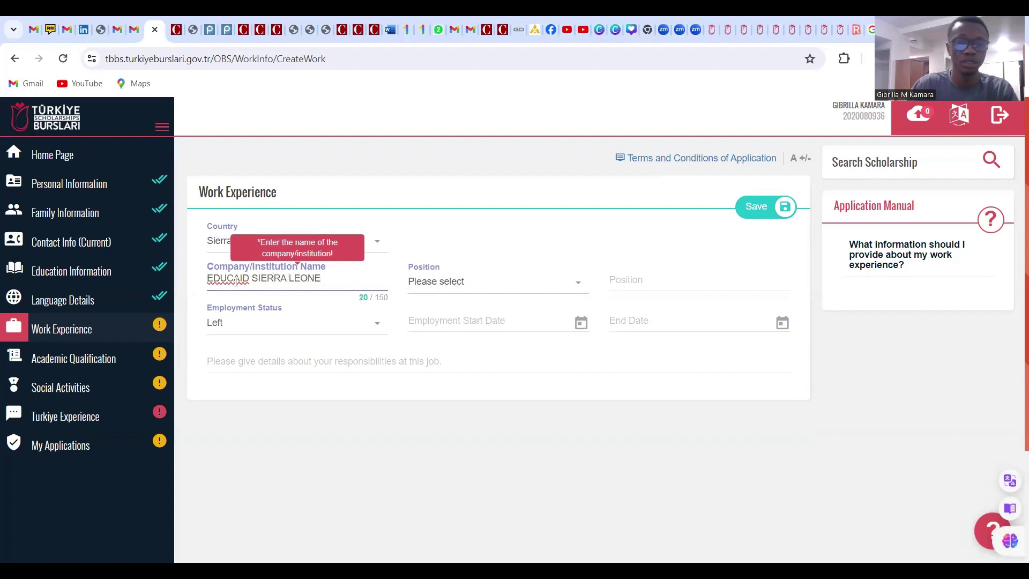
Set the position to Teacher, replacing Academician, and enter the job title Science Teacher.
click(423, 289)
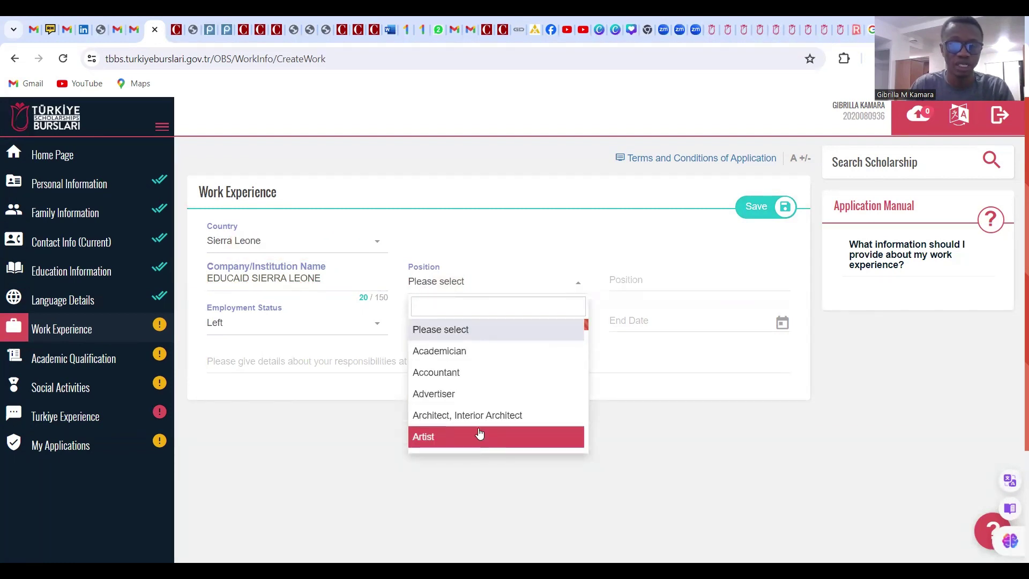
scroll(469, 374, down, 1)
scroll(469, 375, down, 5)
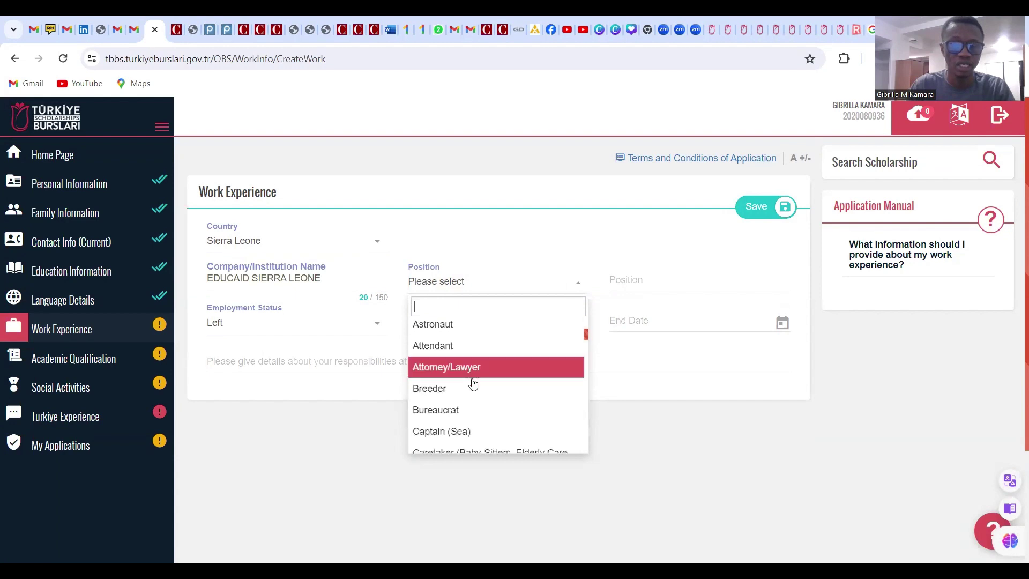
scroll(473, 405, down, 3)
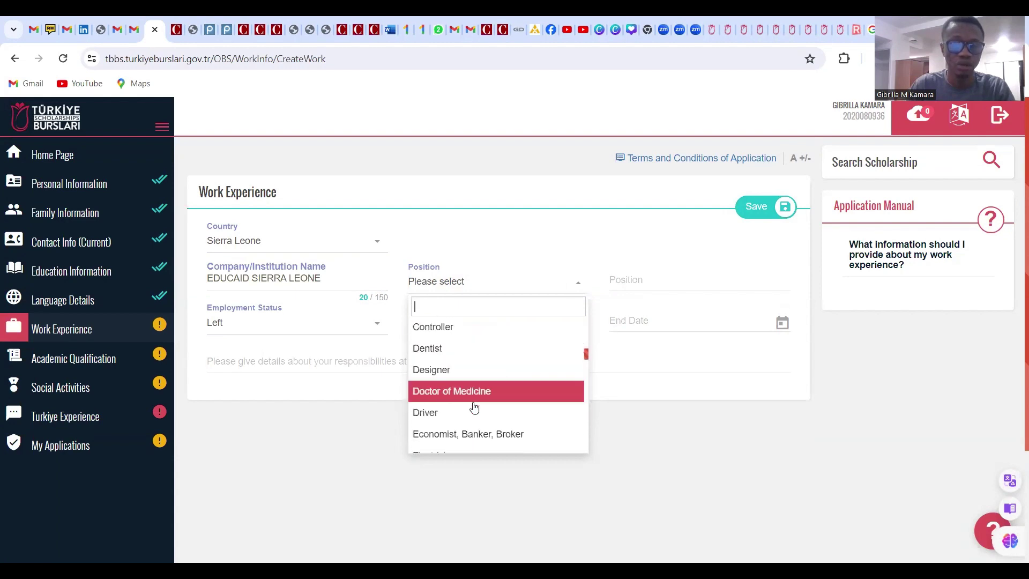
scroll(474, 406, up, 10)
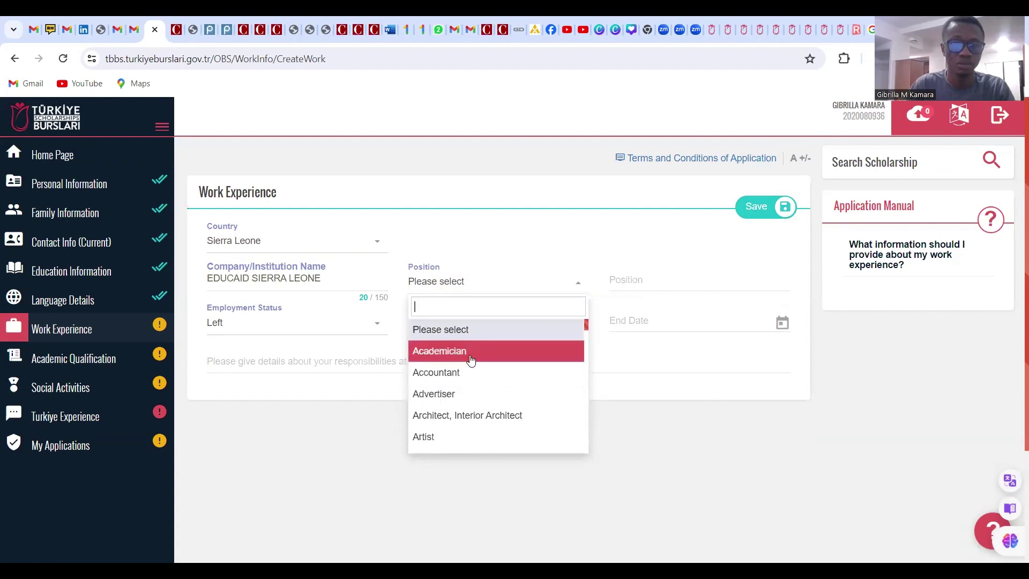
click(471, 359)
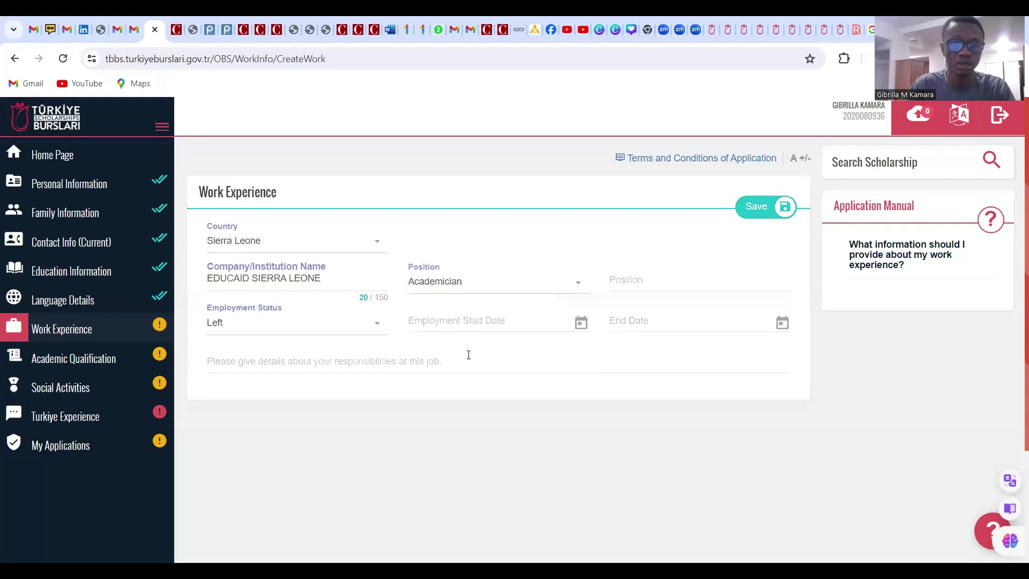
click(518, 292)
scroll(513, 408, down, 3)
scroll(513, 408, down, 10)
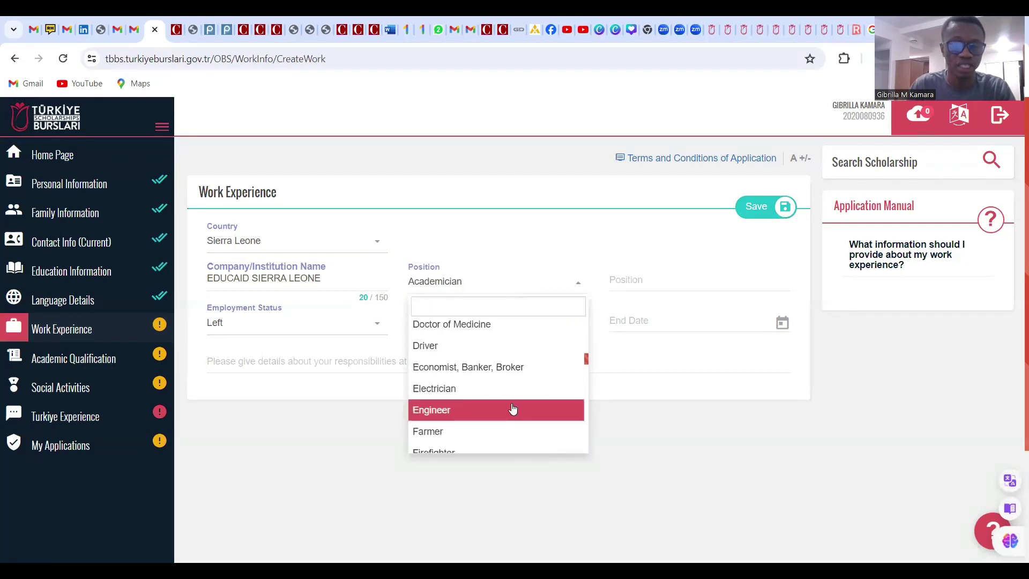
scroll(510, 410, down, 10)
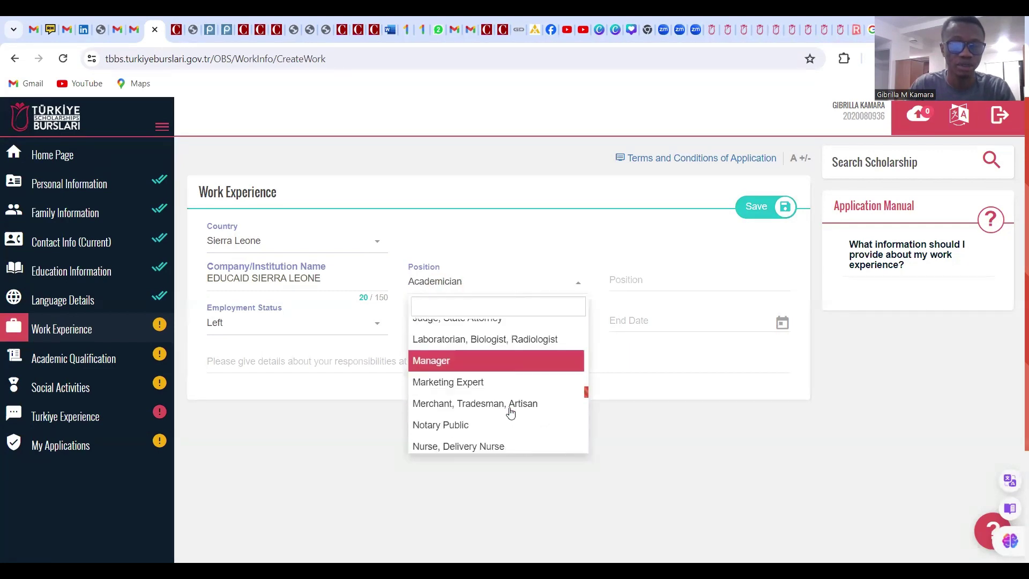
scroll(509, 410, down, 3)
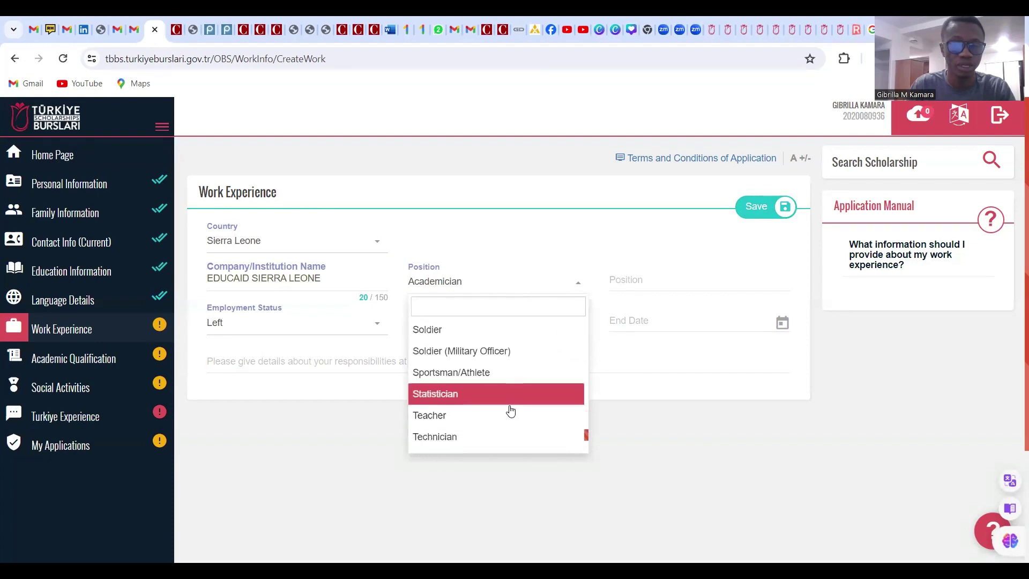
scroll(501, 409, up, 3)
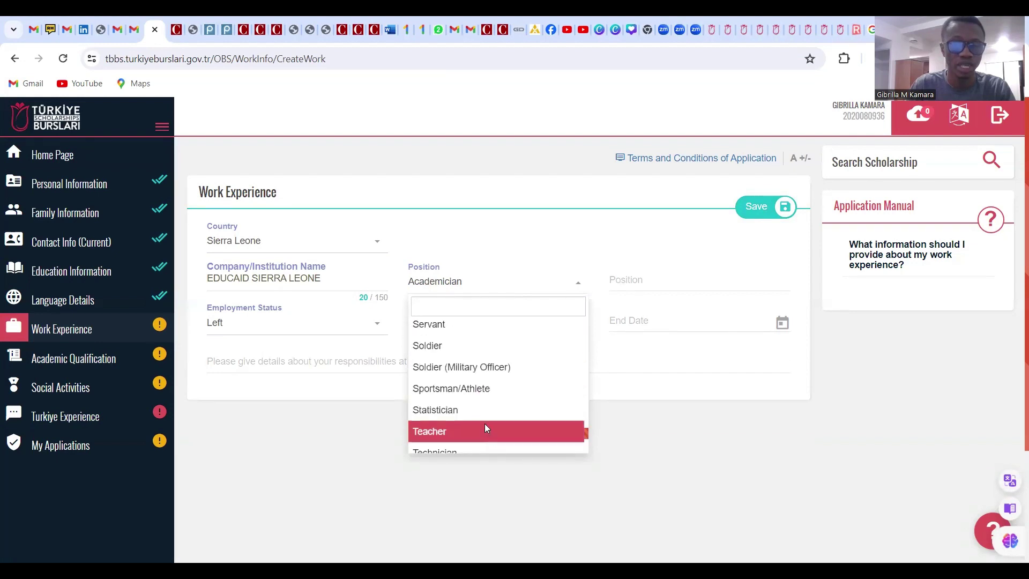
click(486, 427)
click(627, 282)
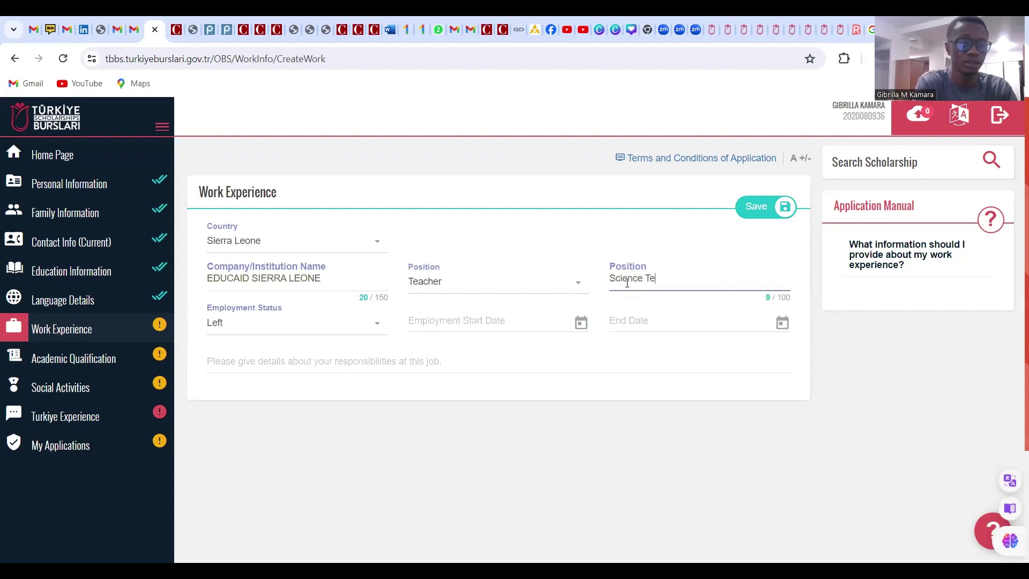
text(acher)
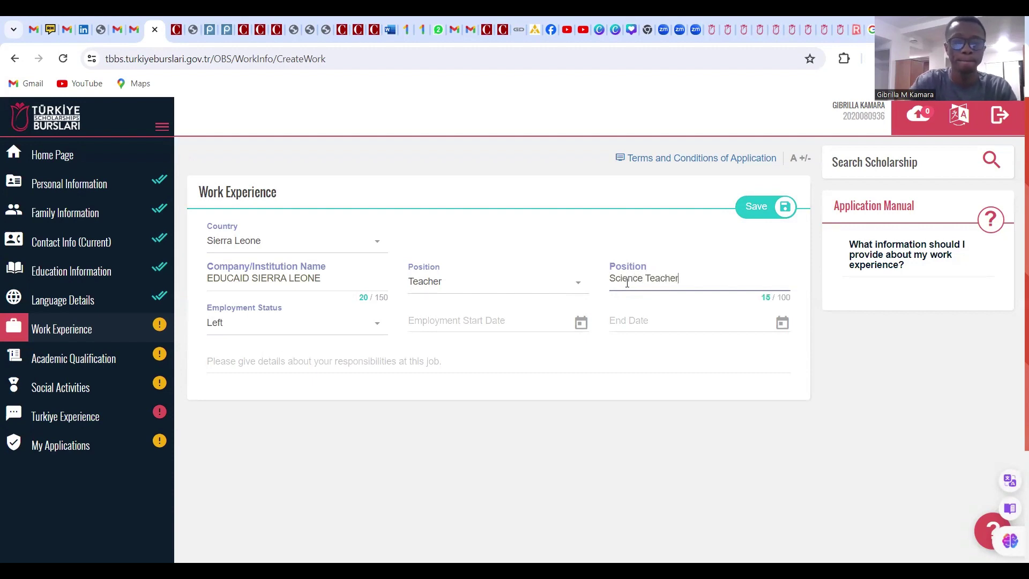
Keep employment status Left and set the start date to 18/09/2014.
click(327, 334)
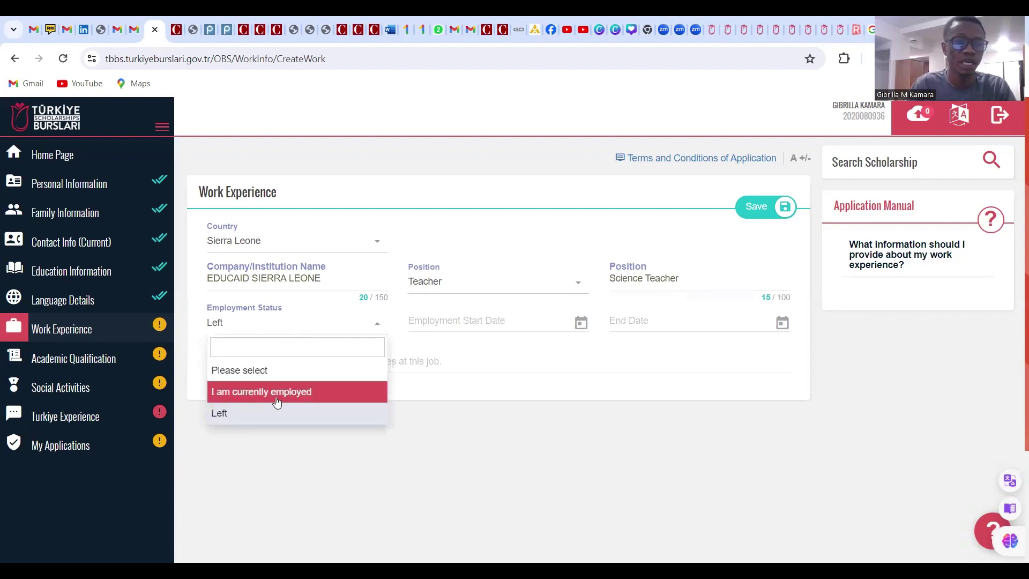
click(248, 421)
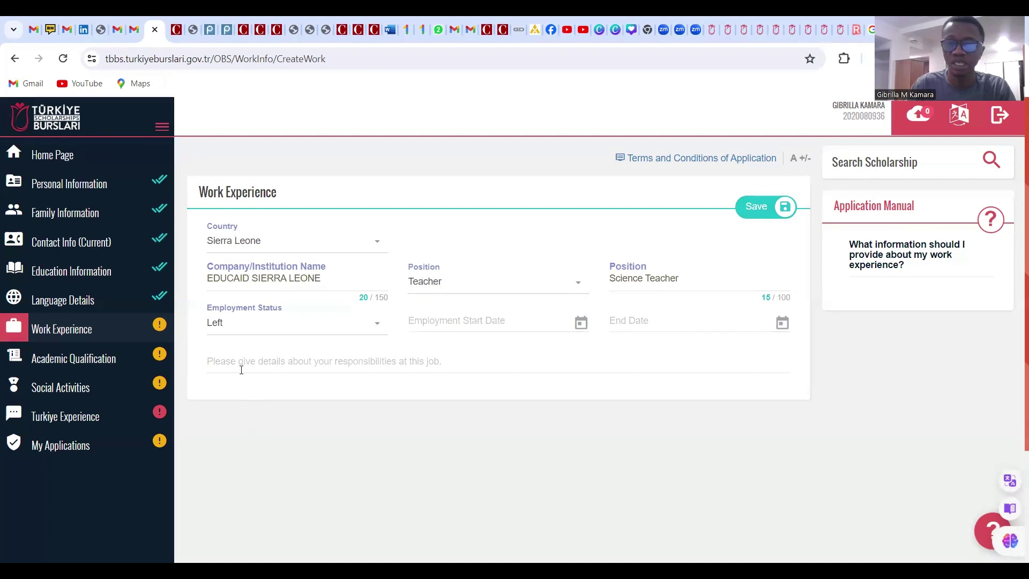
click(460, 322)
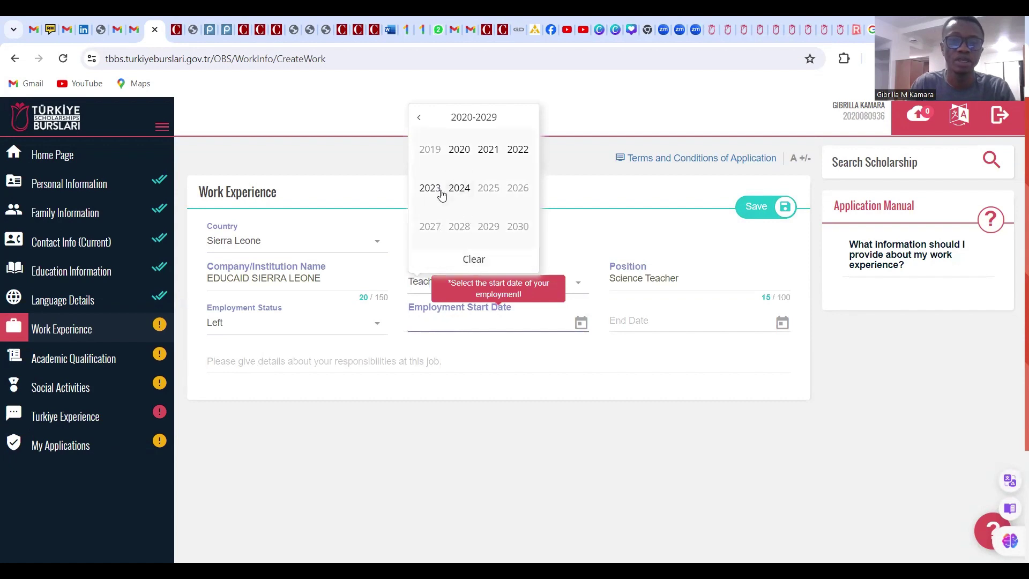
click(418, 122)
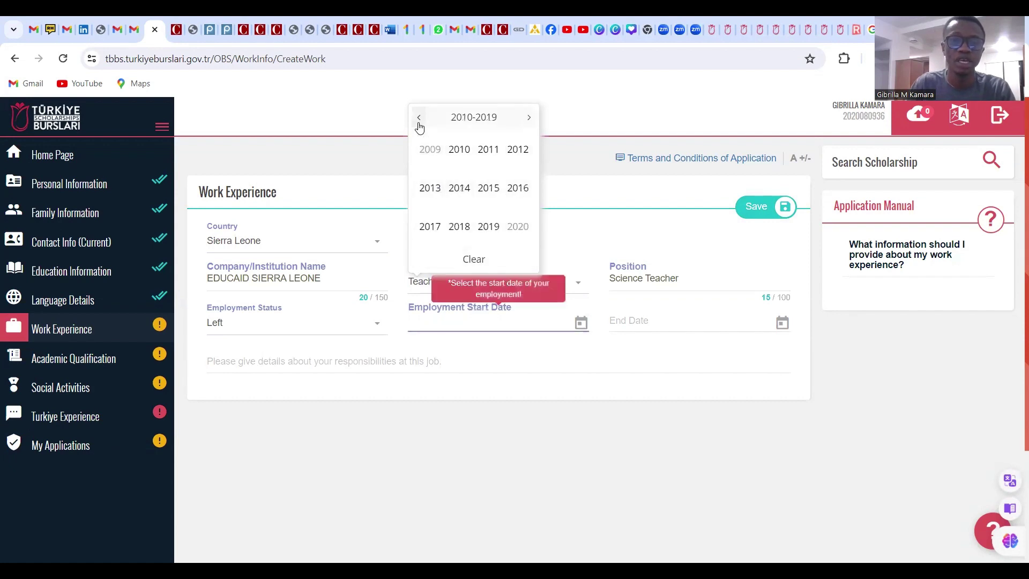
click(456, 194)
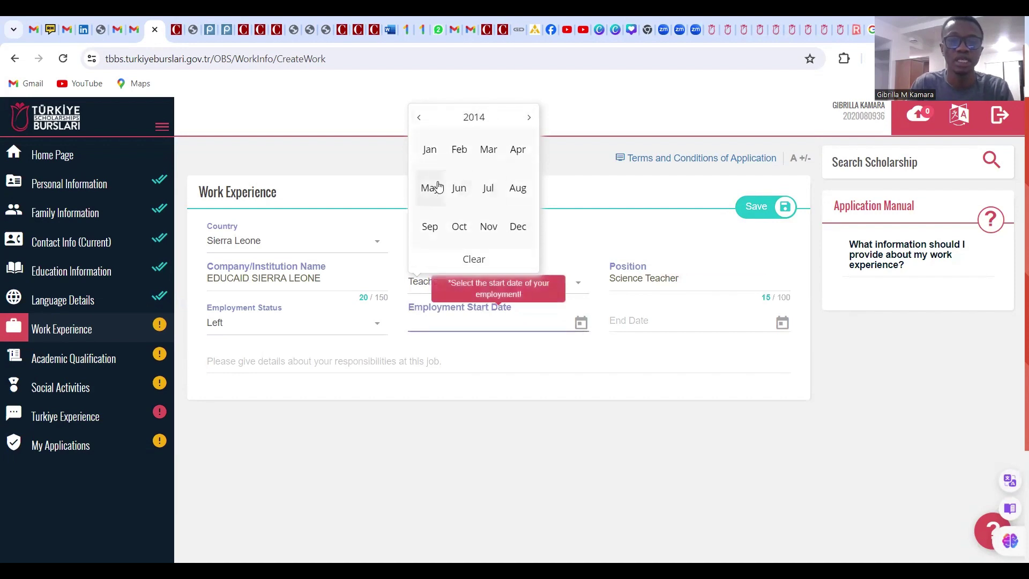
click(432, 229)
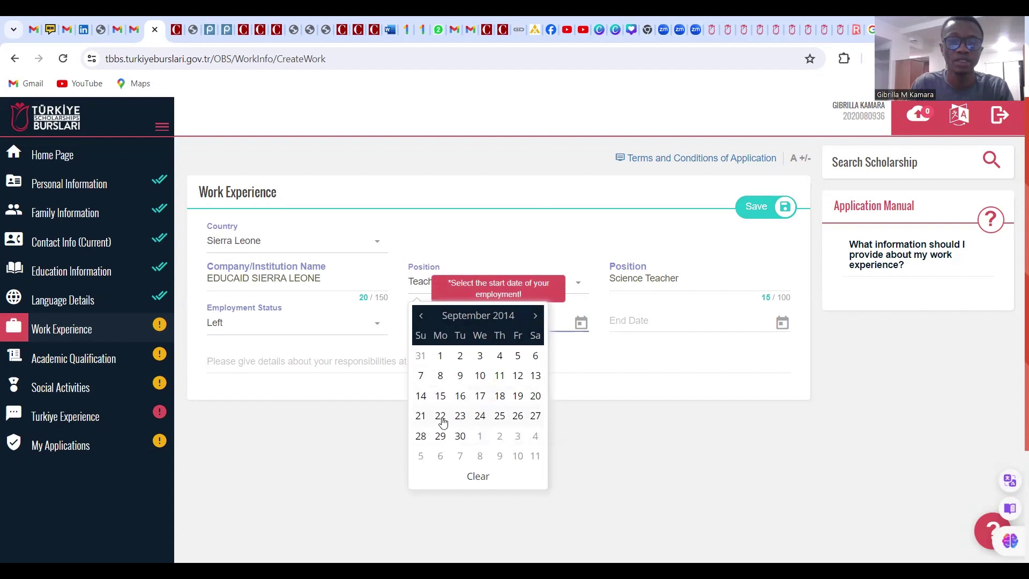
click(499, 395)
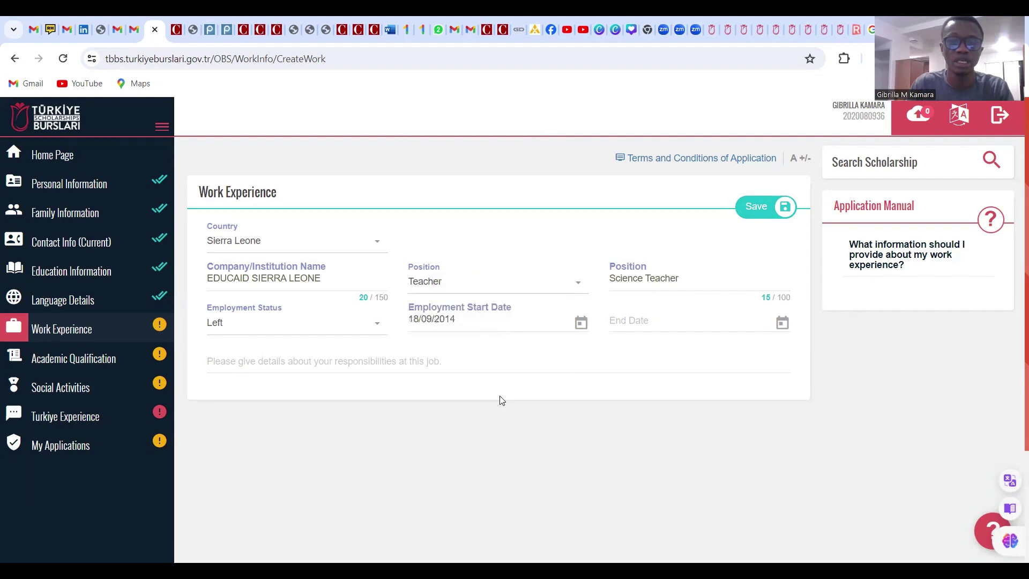
Set the end date to 22/12/2015.
click(644, 320)
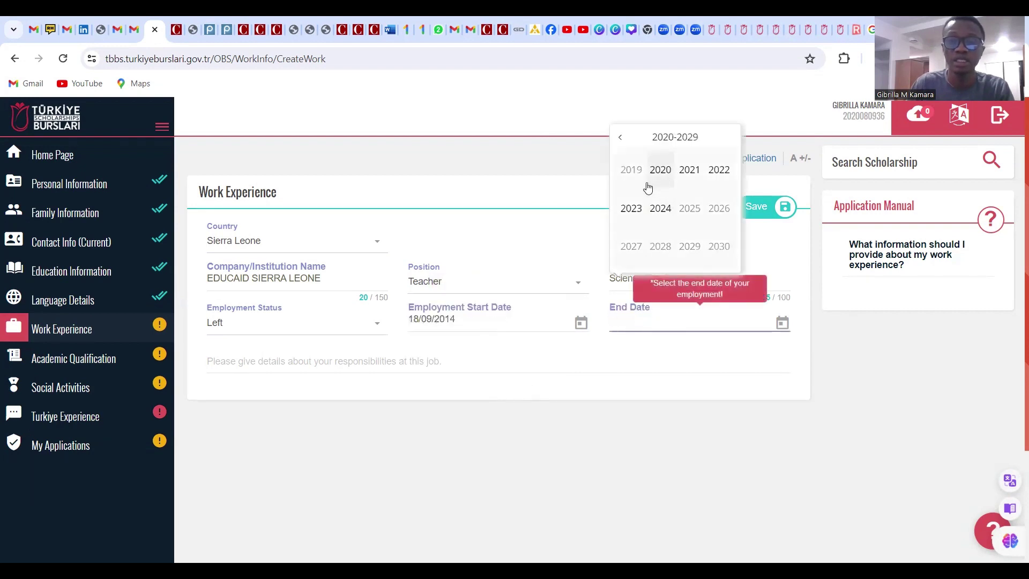
click(624, 144)
click(696, 209)
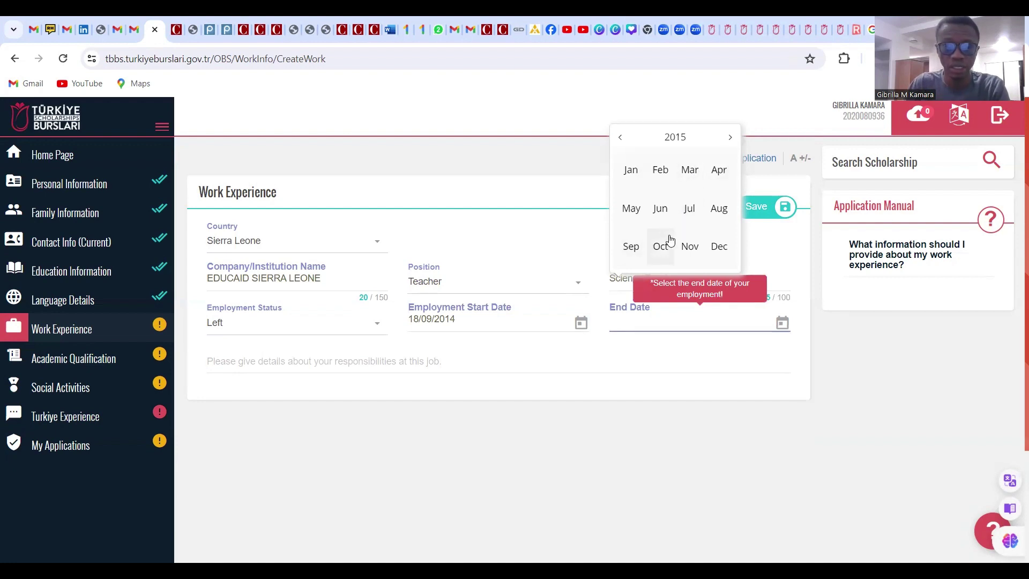
click(718, 248)
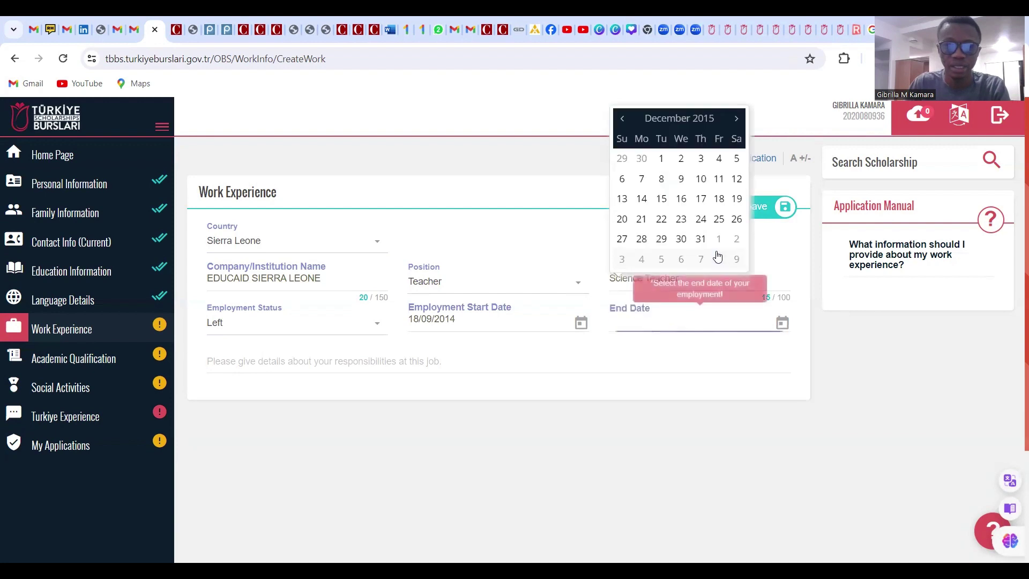
click(661, 219)
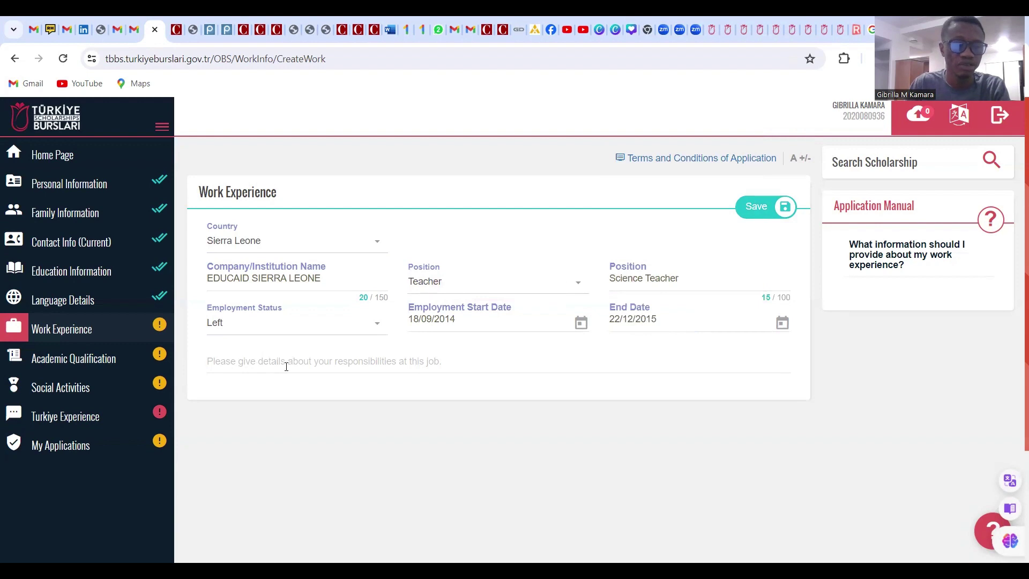
Enter responsibilities: 'I was assigned the Science subjects like Mathematics, Biology to teach high school students'.
click(402, 362)
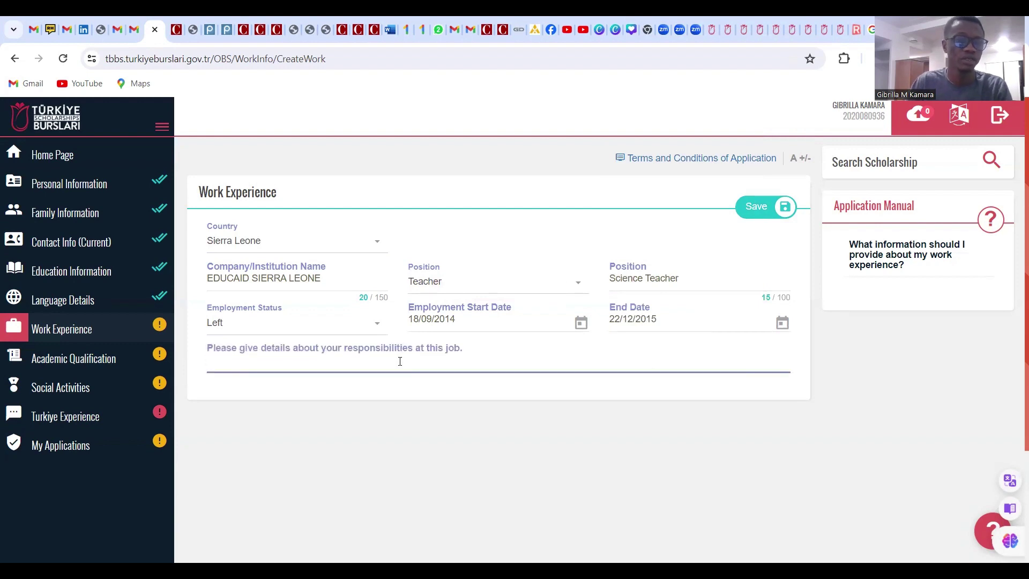
text(I wa)
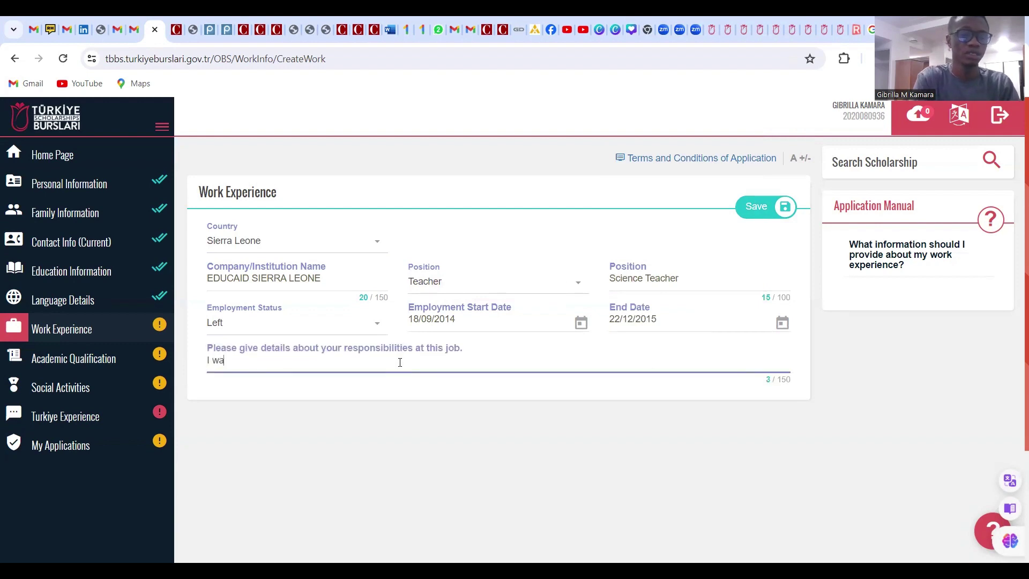
text(s assi)
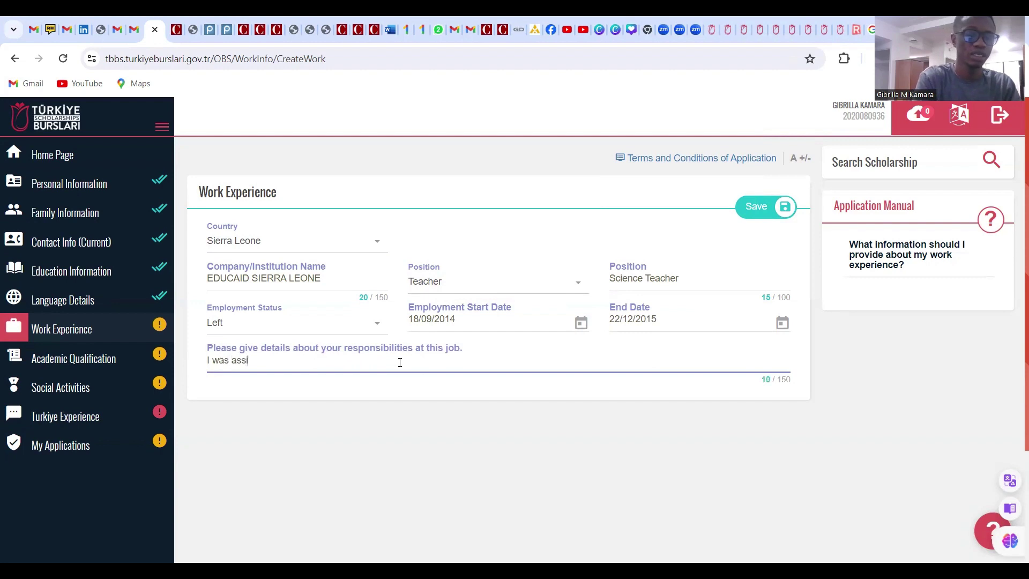
text(gned the)
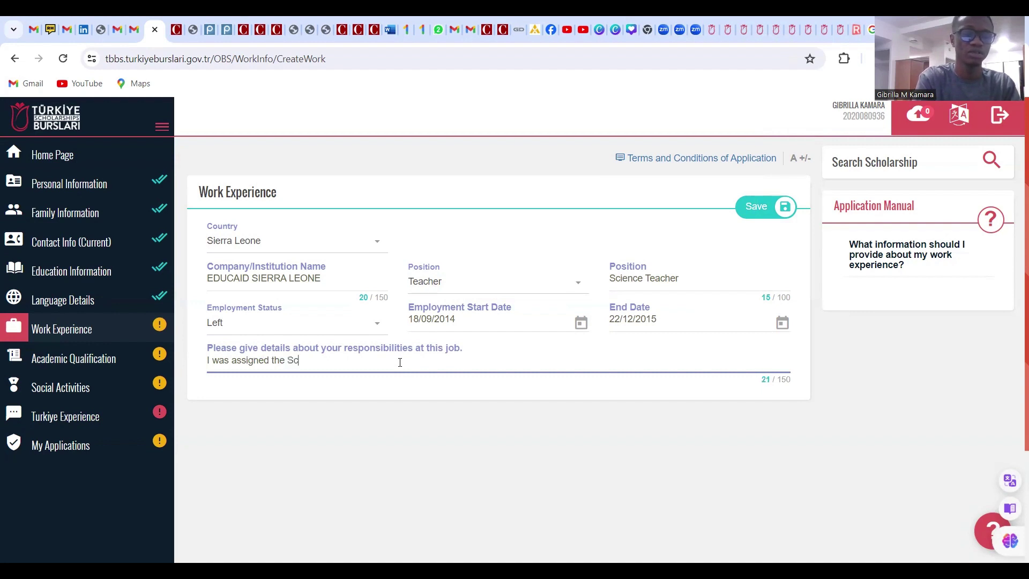
text(Science )
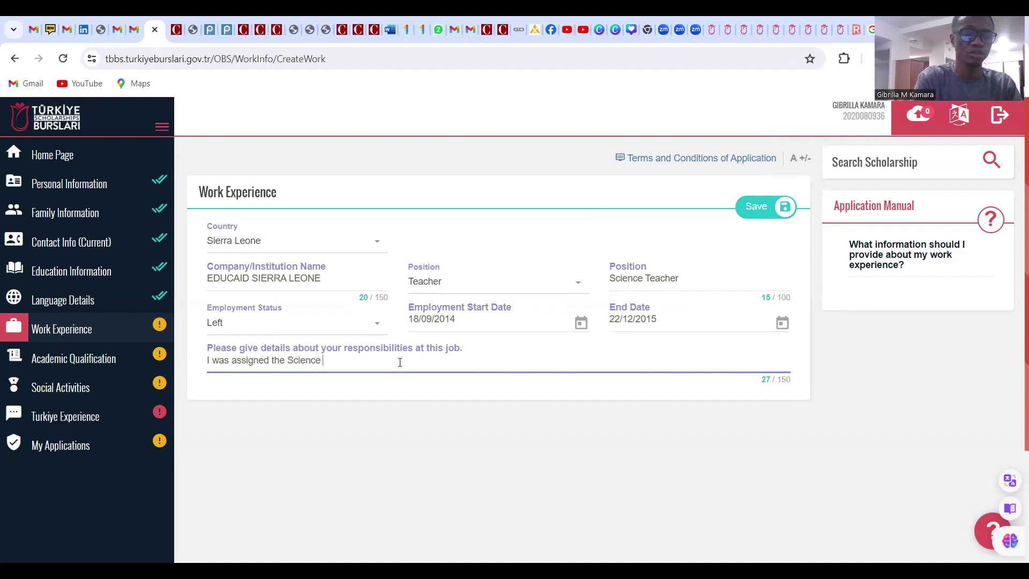
text(sub)
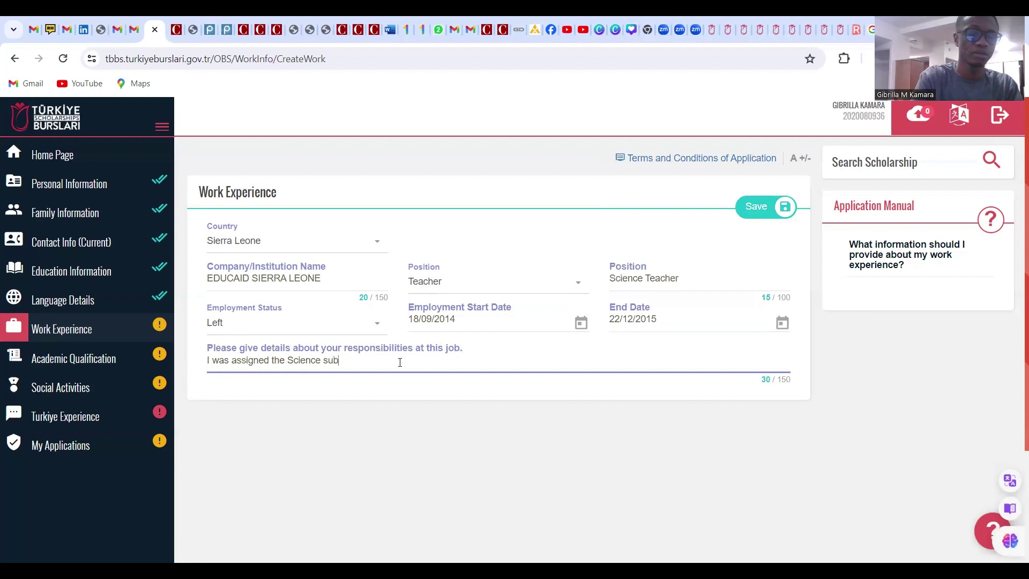
text(jects)
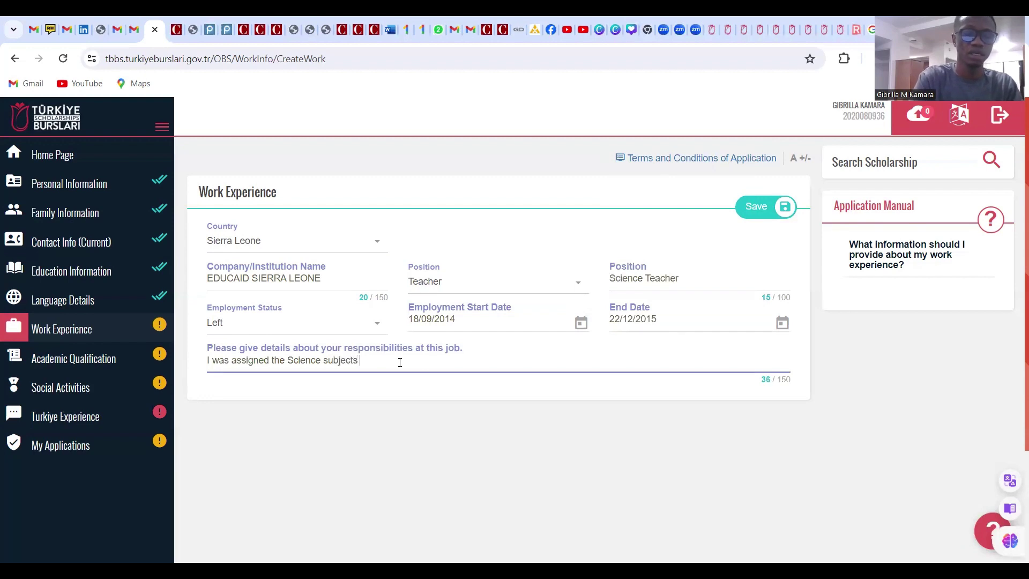
text( like M)
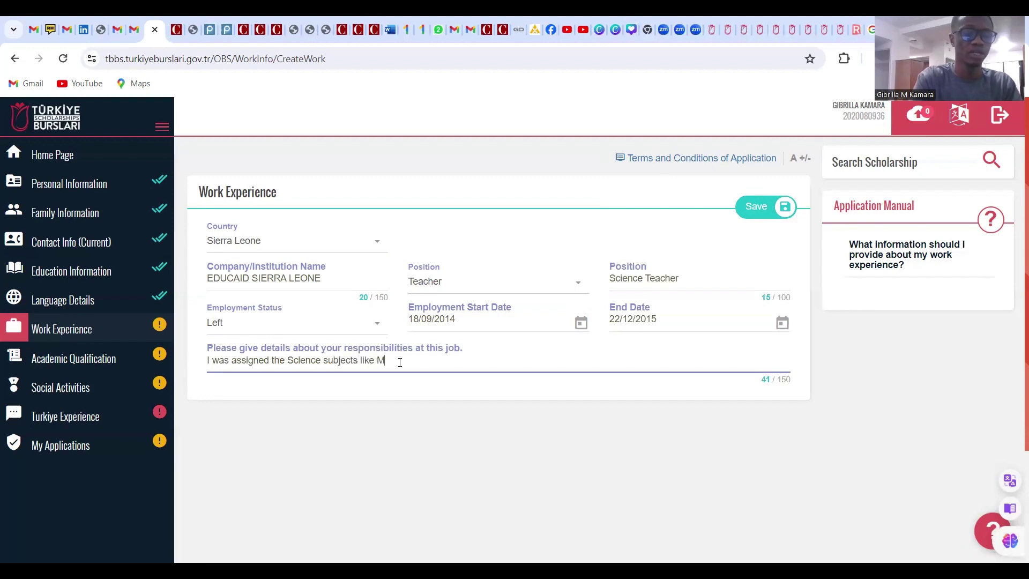
text(athemati)
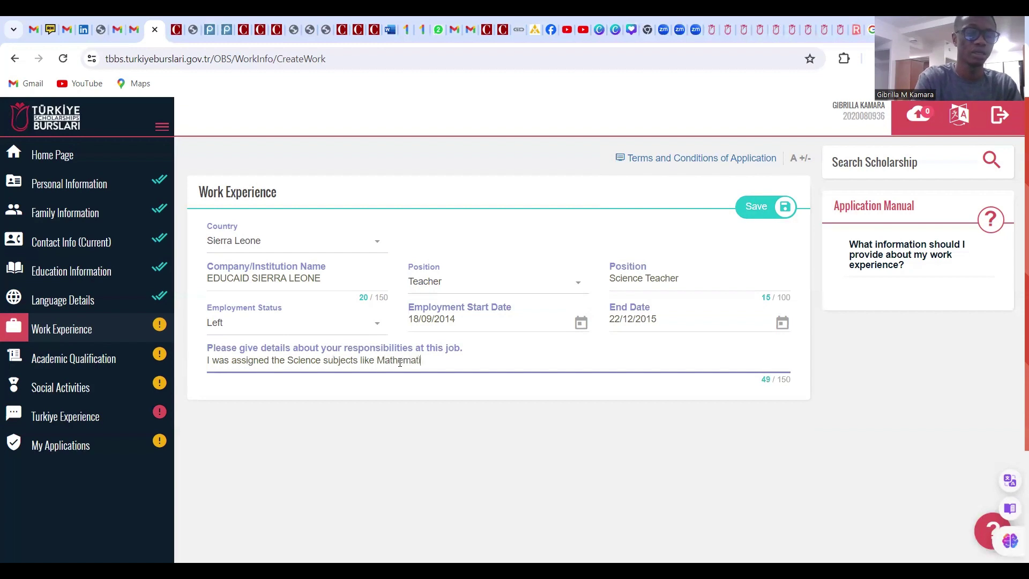
text(cs, Biology)
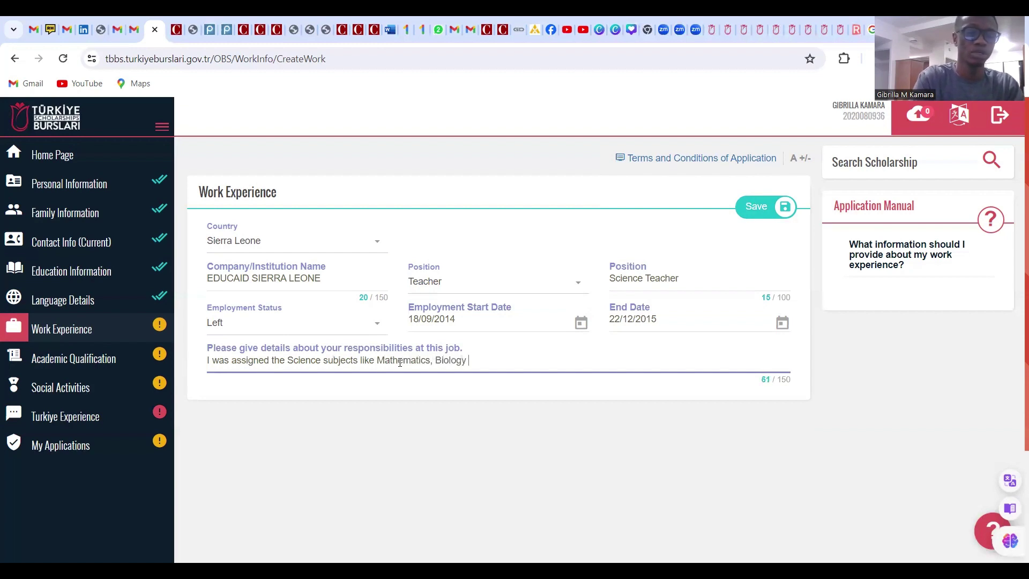
text( to teach hi)
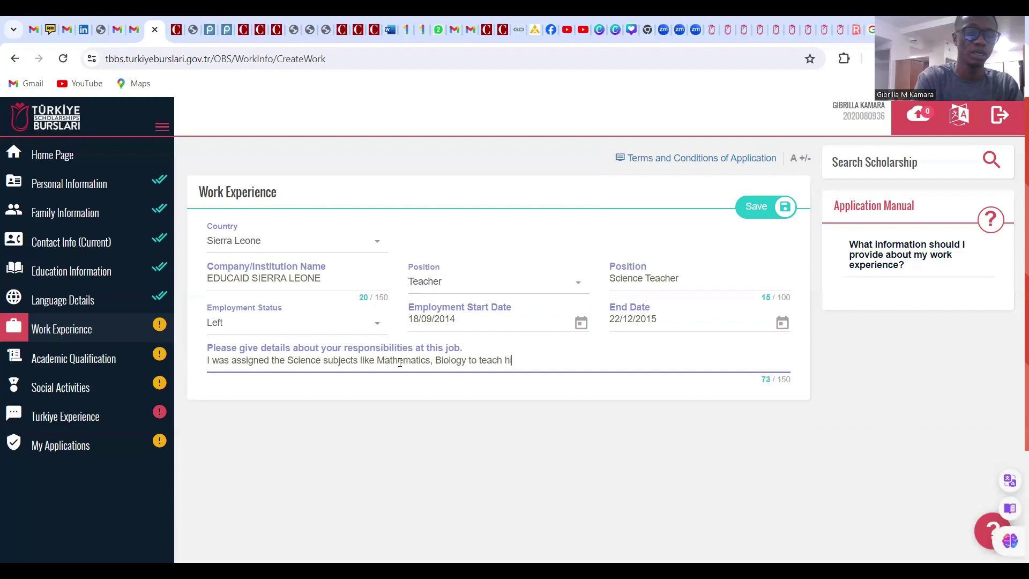
text(gh scjhool)
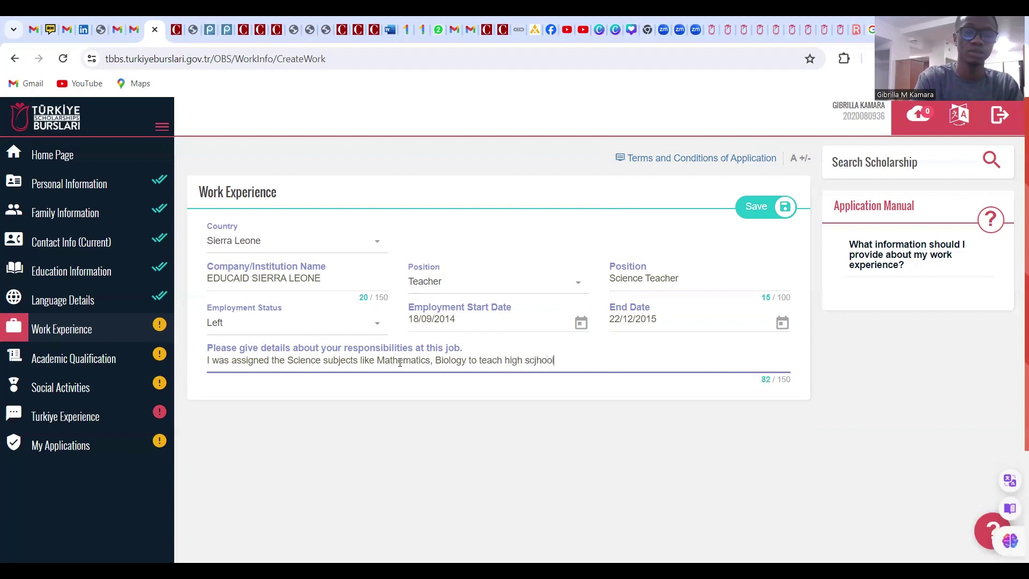
key(BackSpace)
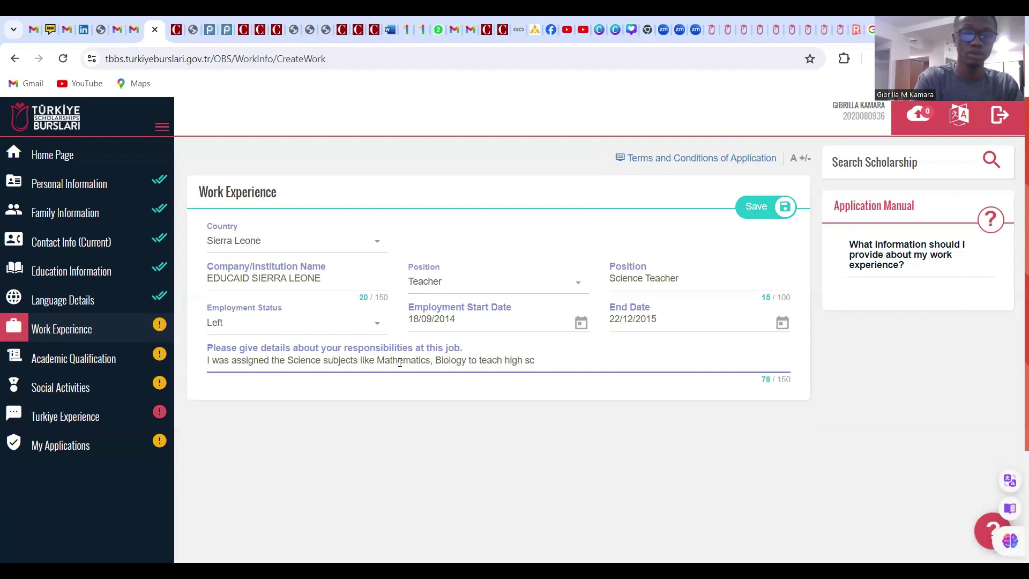
text(ol st)
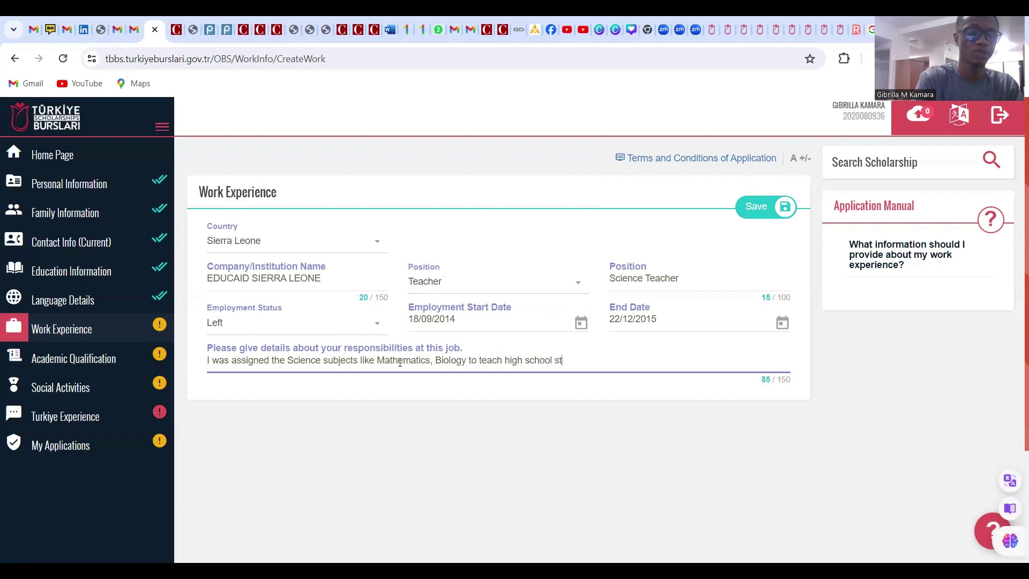
text(udents.)
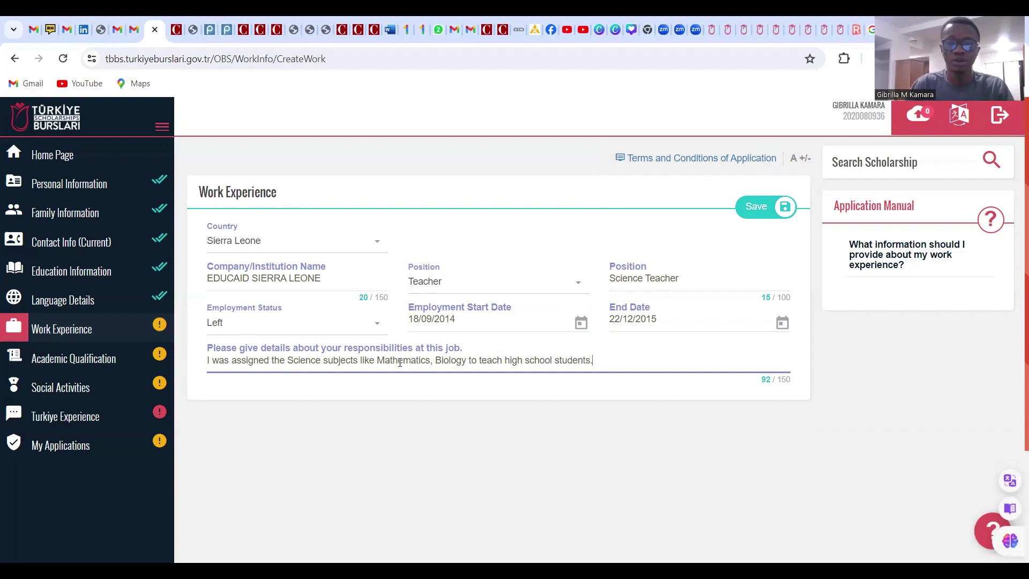
Save the EDUCAID SIERRA LEONE Teacher entry and leave the internship option unticked.
click(756, 208)
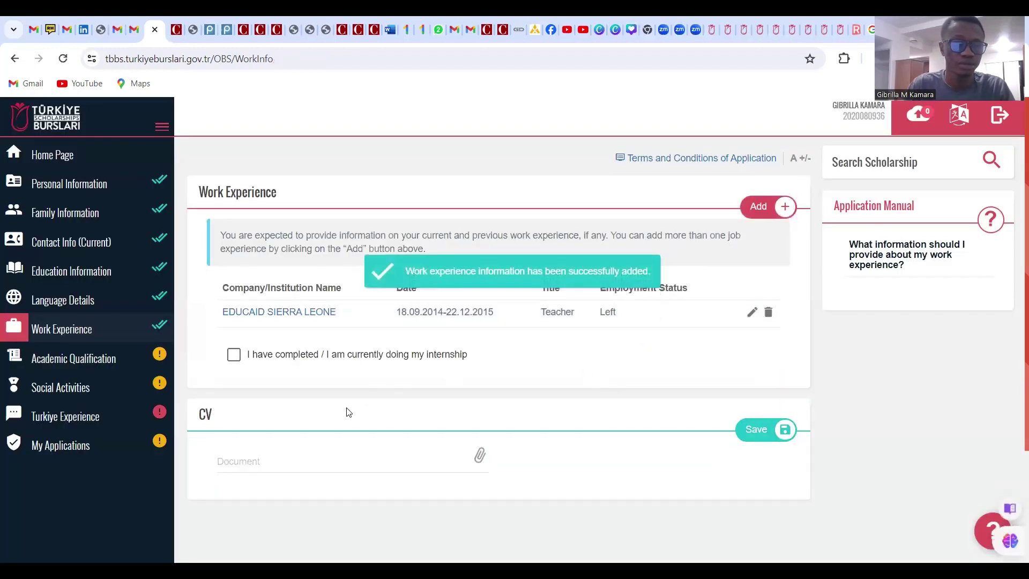
click(232, 359)
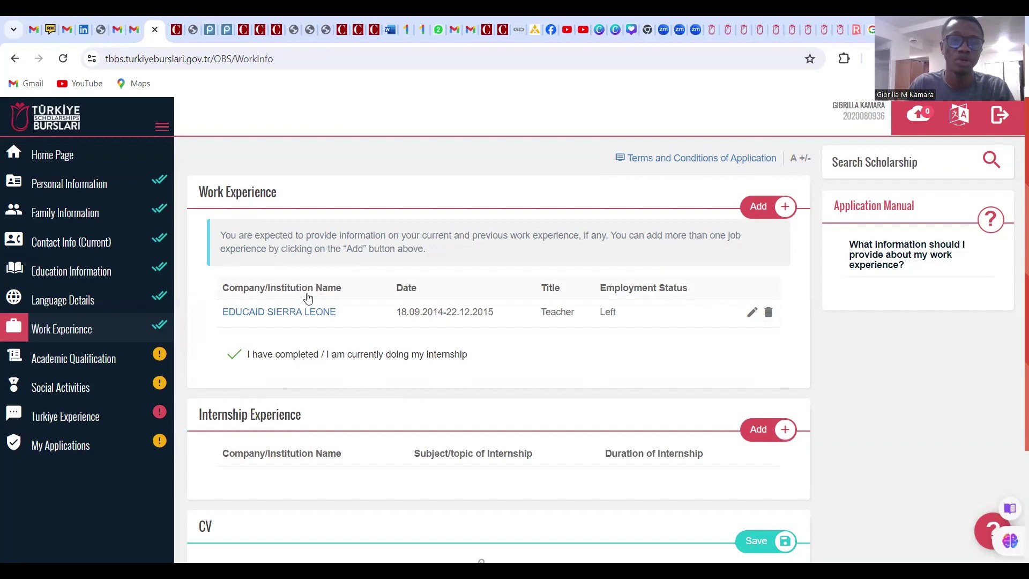
click(234, 359)
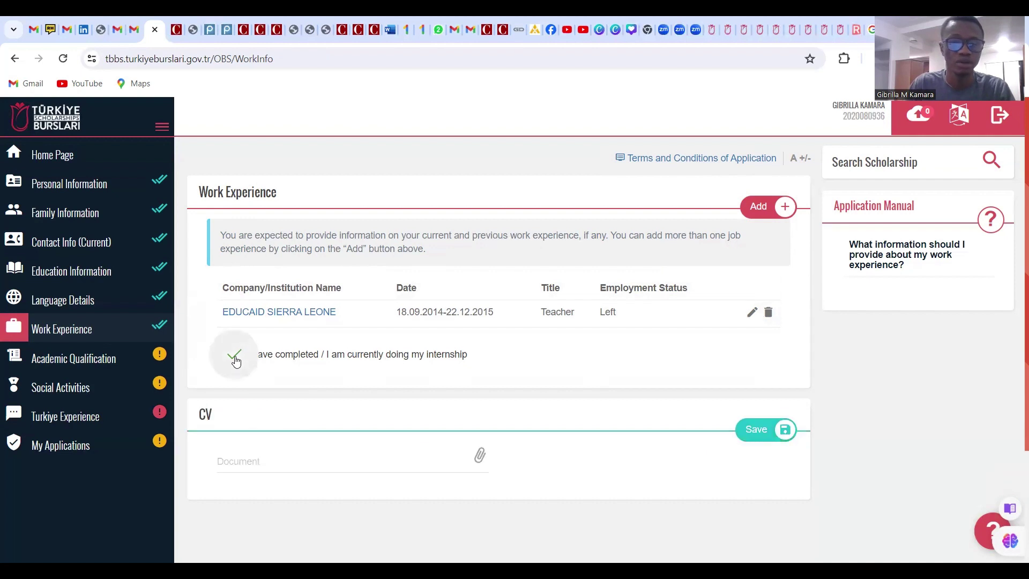
Upload the resume PDF as the CV document and save it.
click(323, 462)
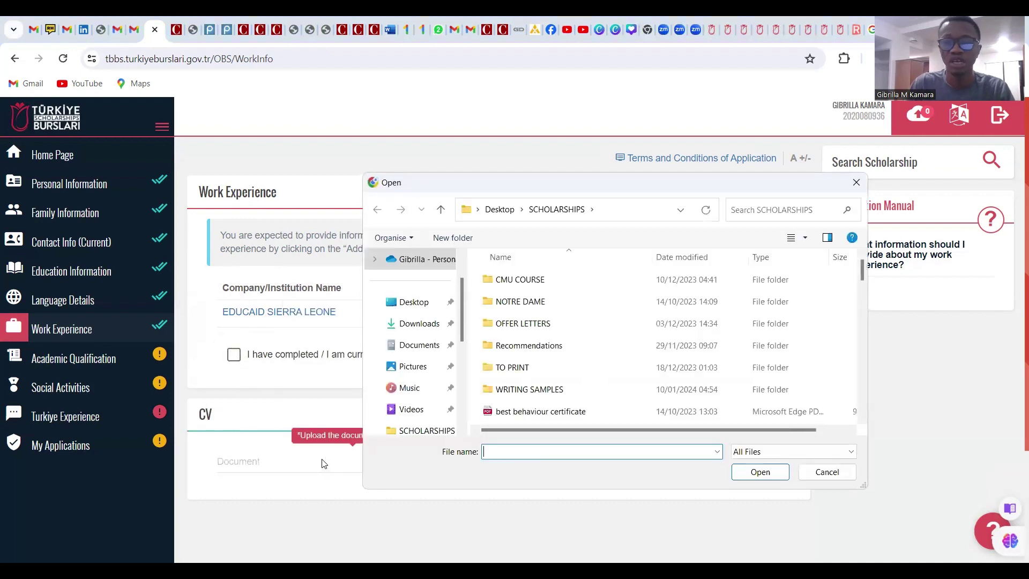
scroll(599, 394, down, 7)
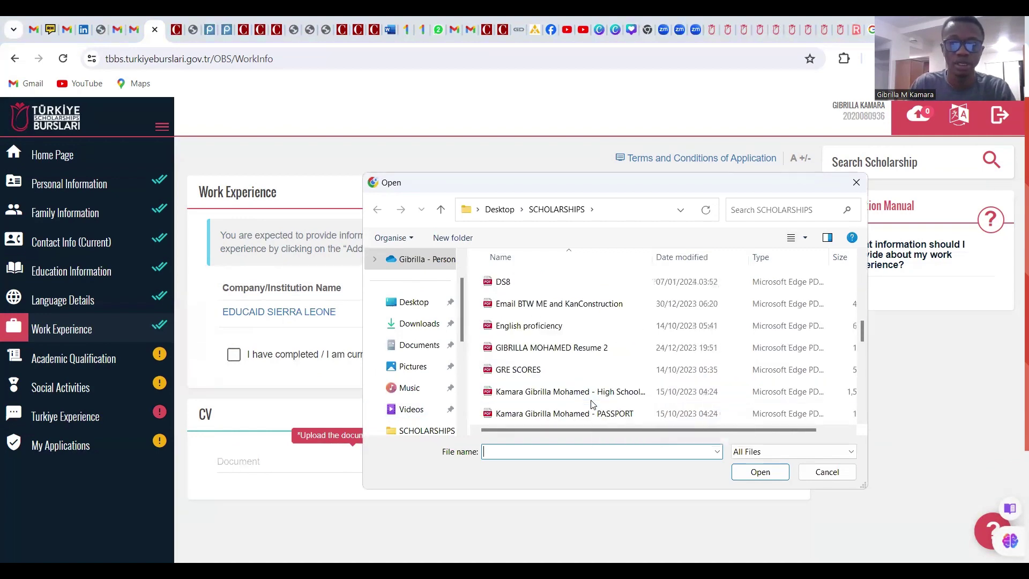
click(617, 304)
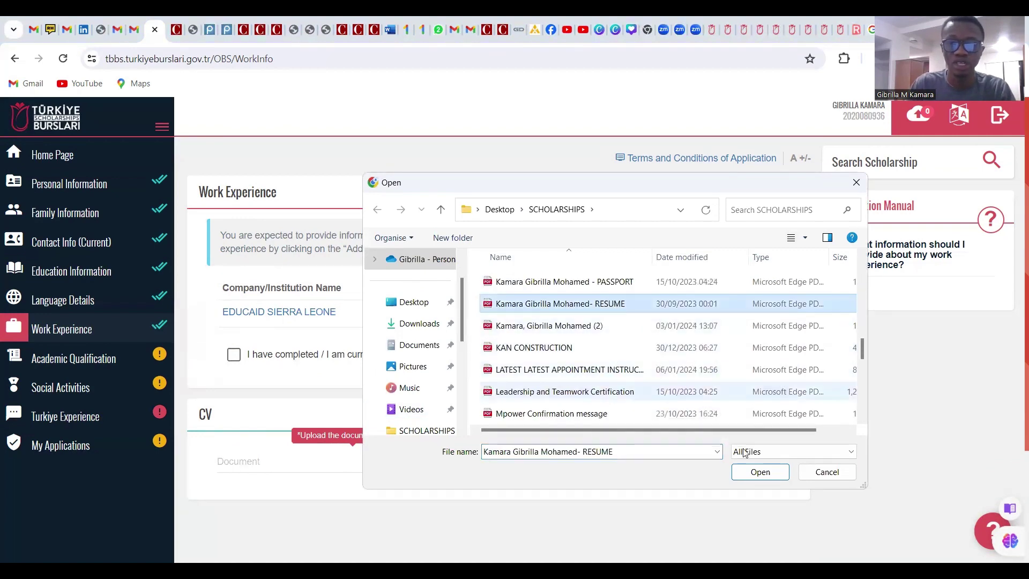
click(758, 475)
scroll(522, 452, down, 3)
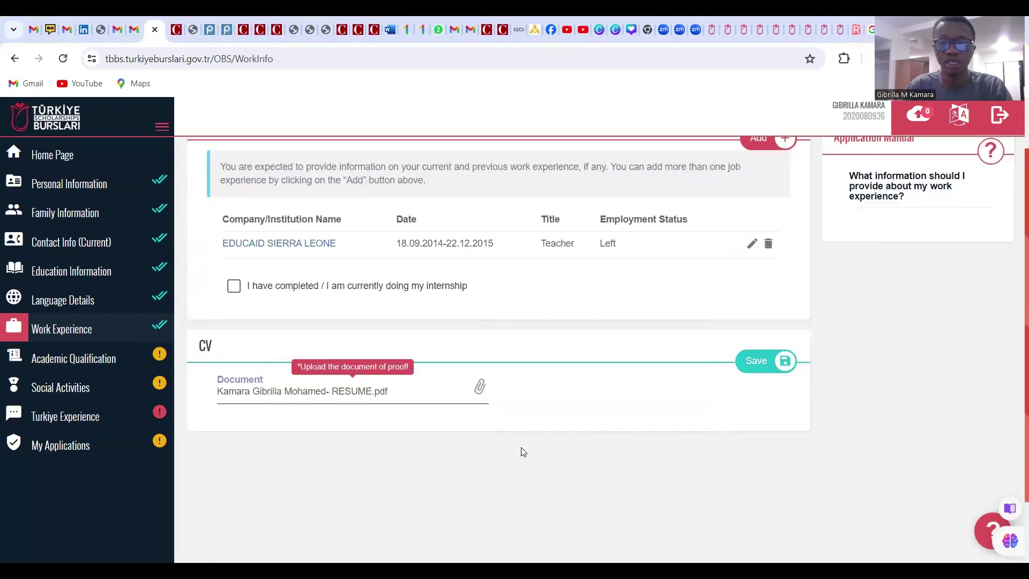
scroll(774, 341, up, 1)
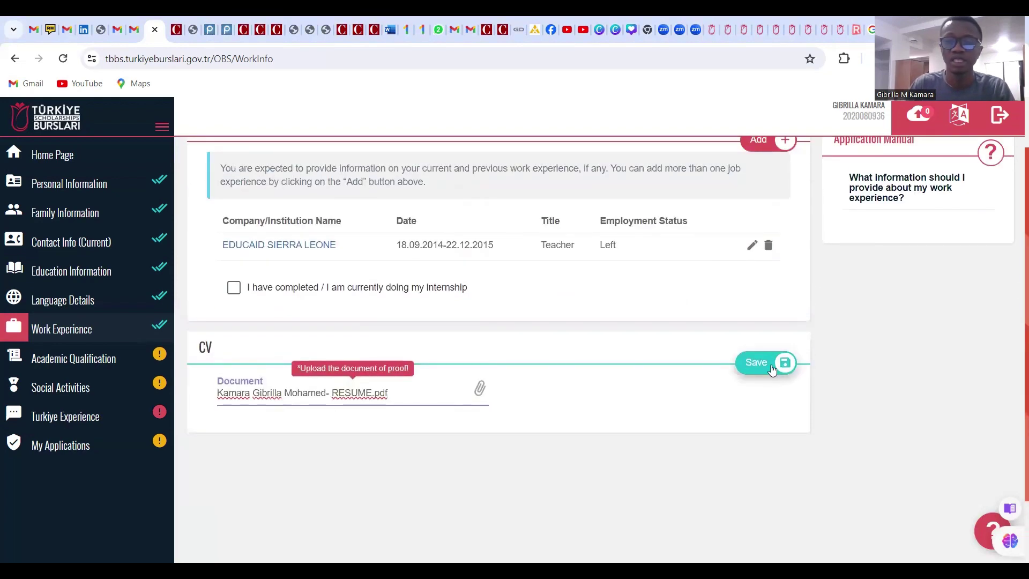
scroll(758, 371, up, 1)
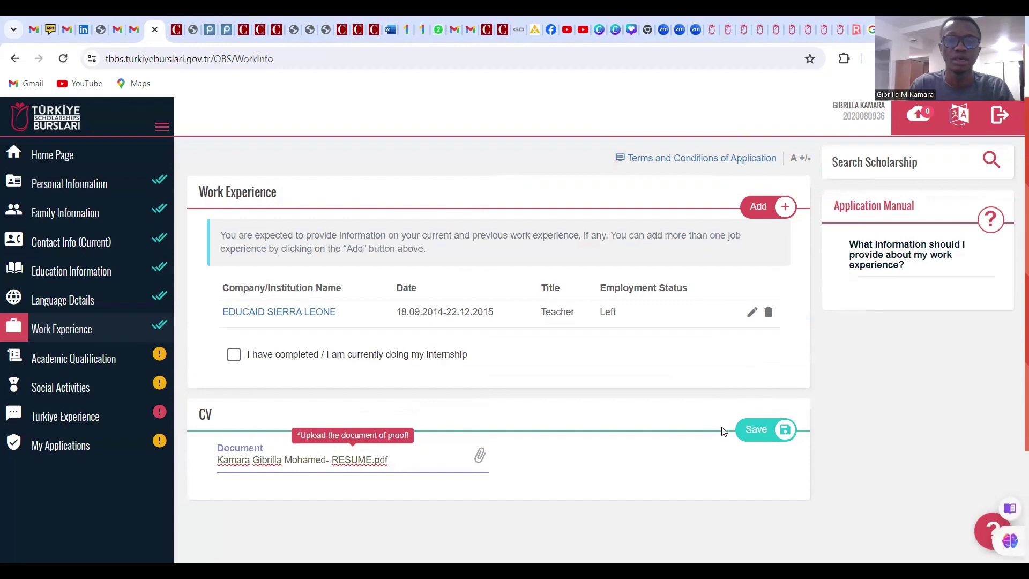
click(764, 435)
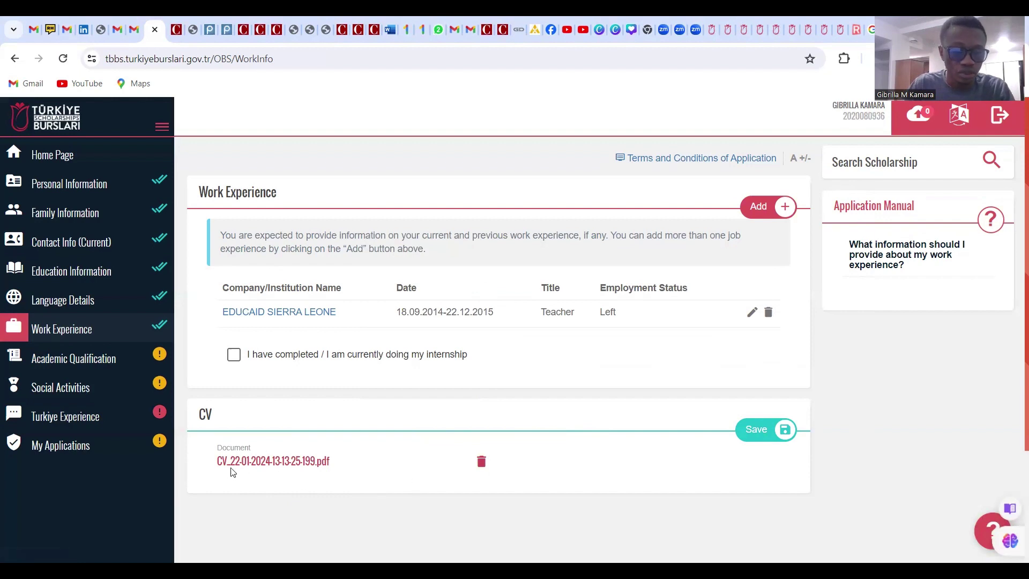
Save the Work Experience page and dismiss the mandatory-field warning.
scroll(502, 460, down, 1)
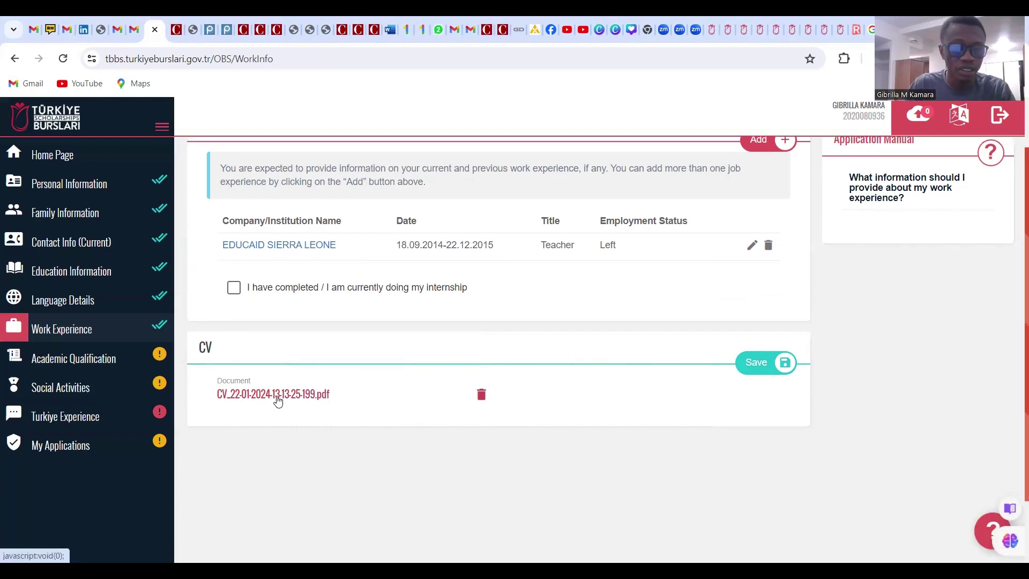
click(757, 364)
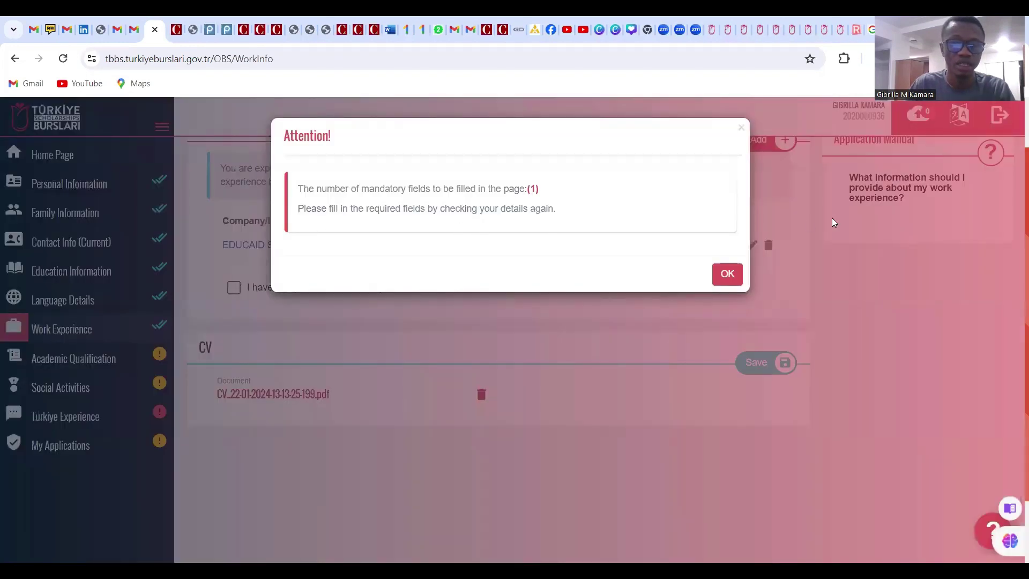
click(271, 393)
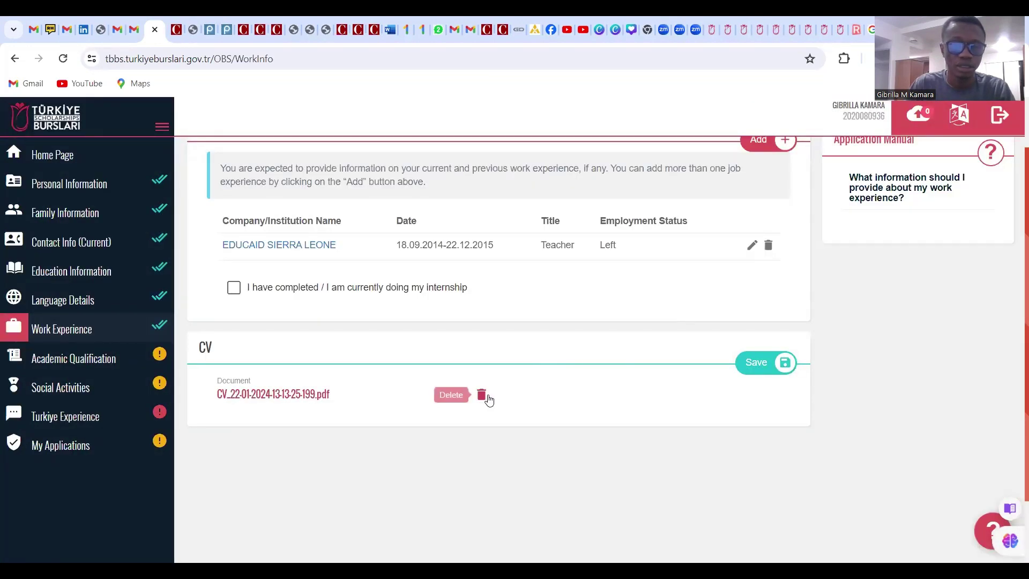
click(292, 395)
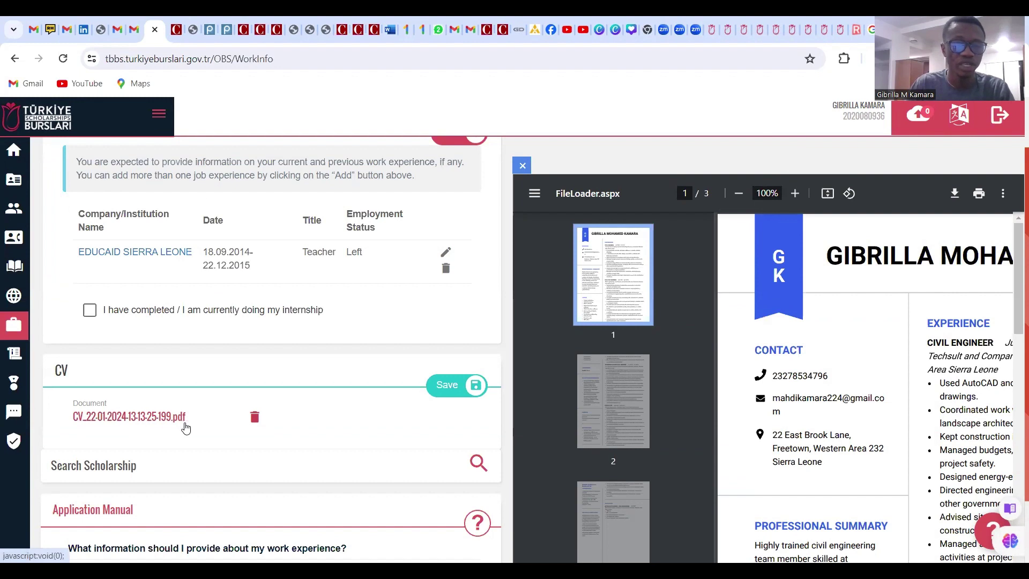
scroll(255, 410, down, 3)
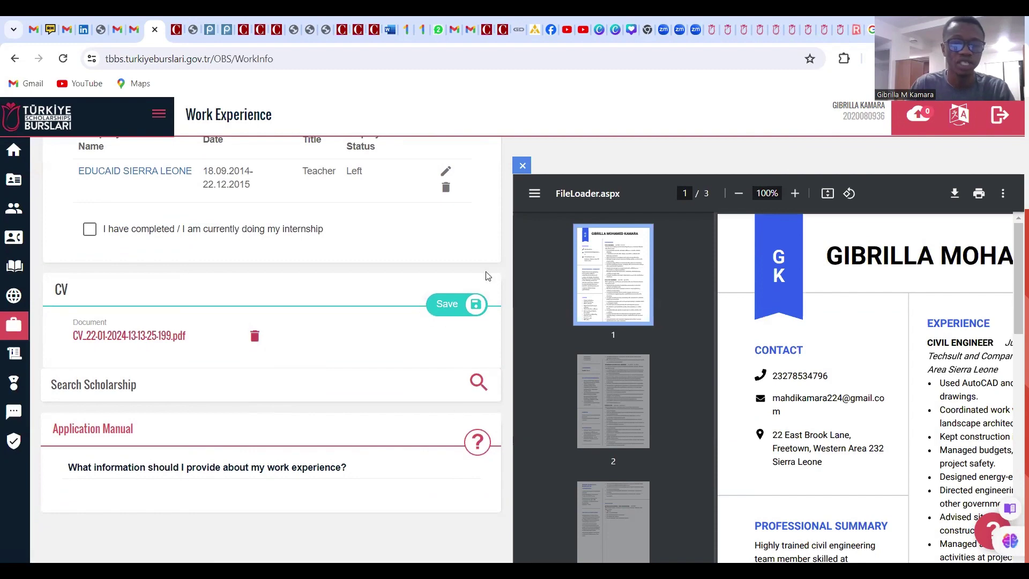
click(444, 311)
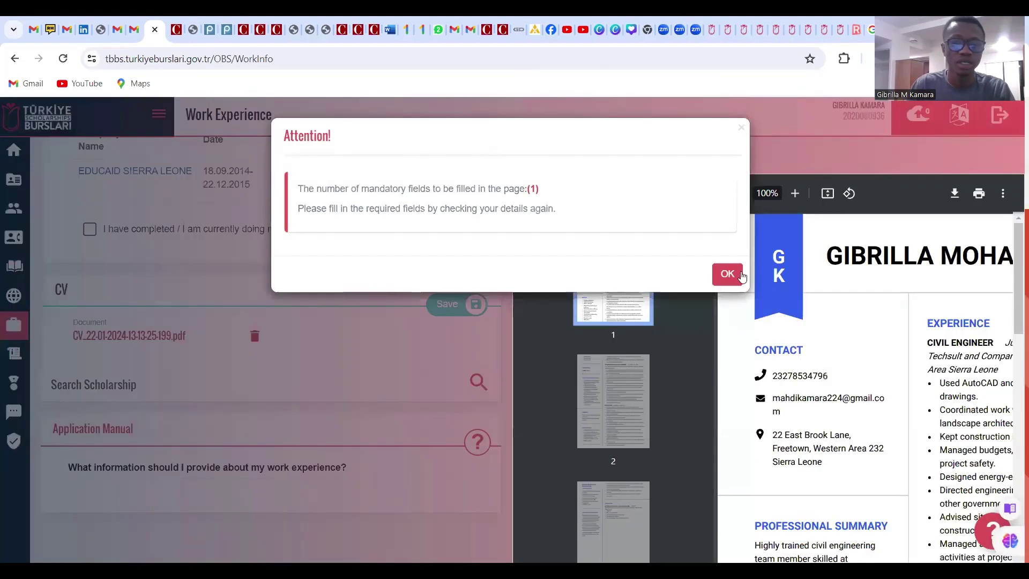
click(727, 260)
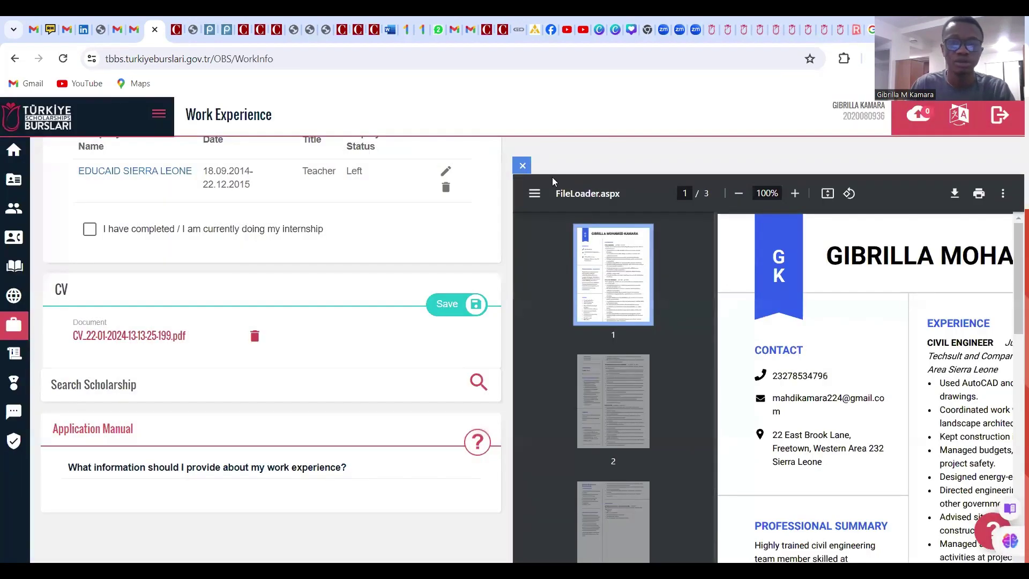
click(523, 167)
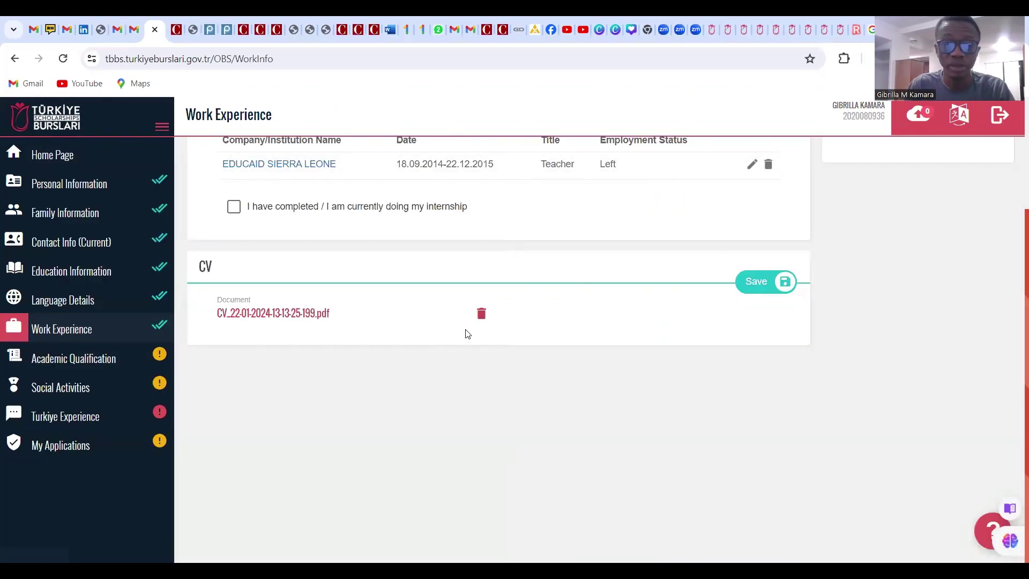
Delete the current CV and upload the Birth Cert file in its place, then save.
click(482, 315)
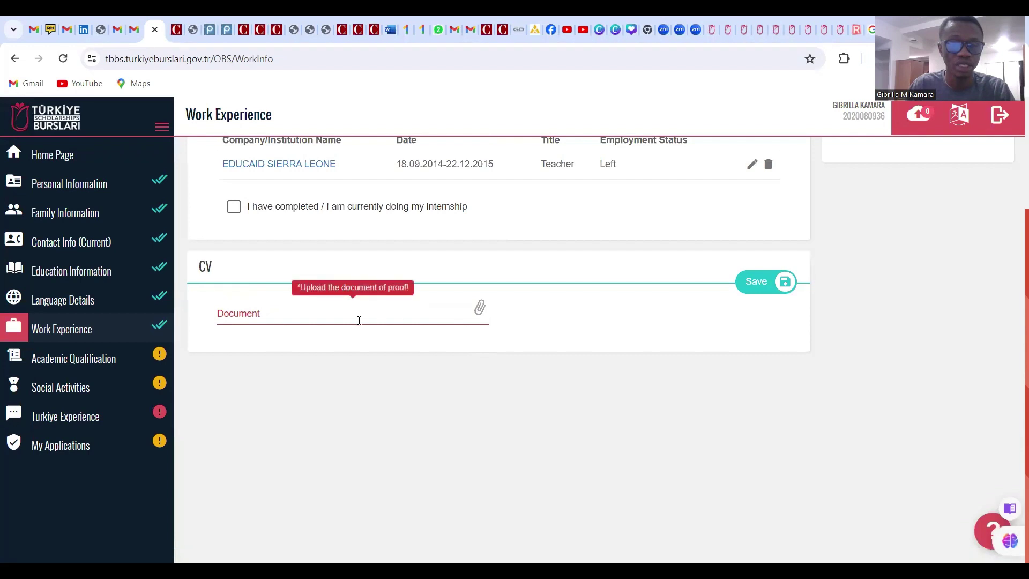
click(338, 314)
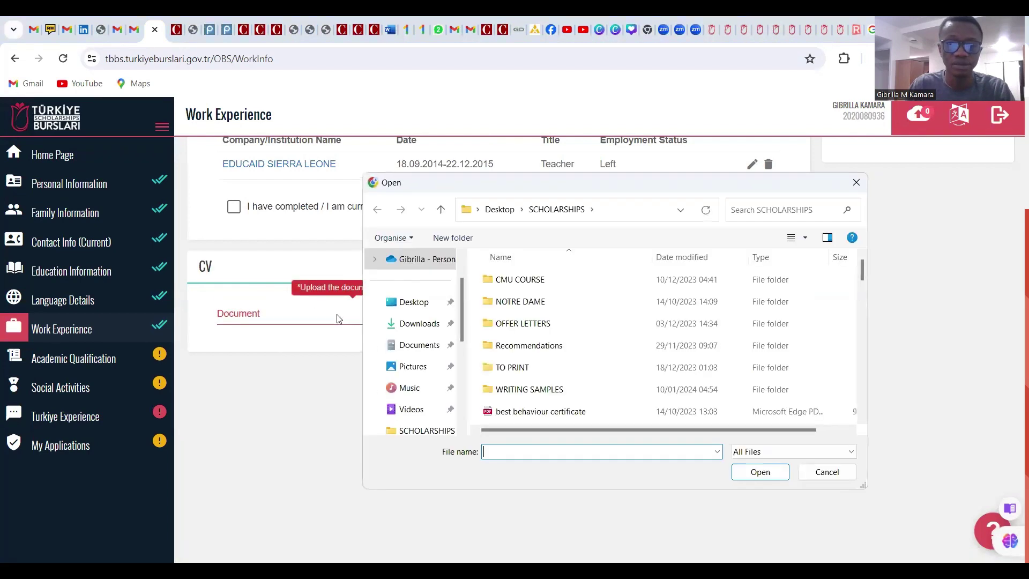
scroll(578, 407, down, 1)
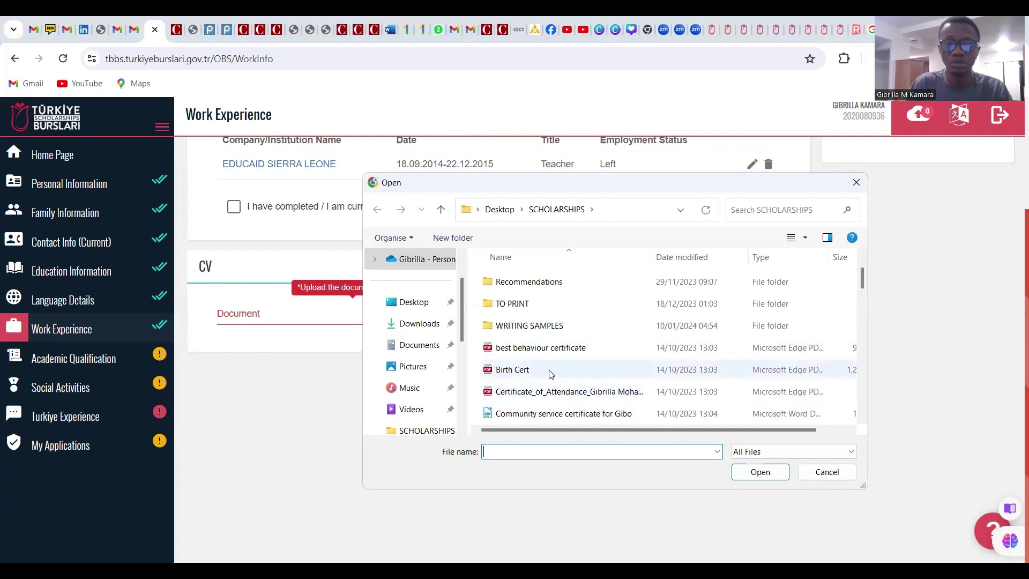
click(530, 369)
click(765, 472)
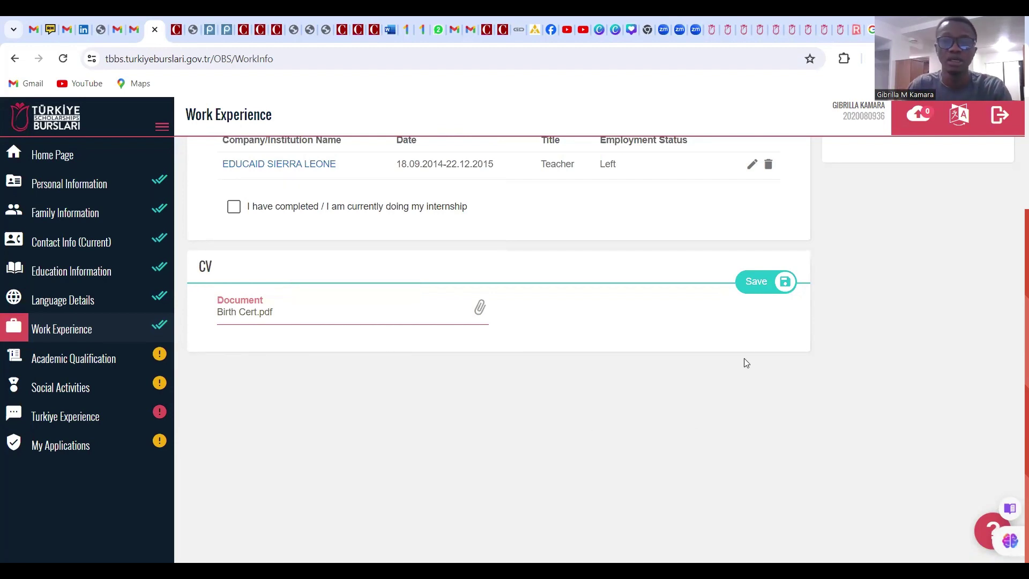
click(756, 284)
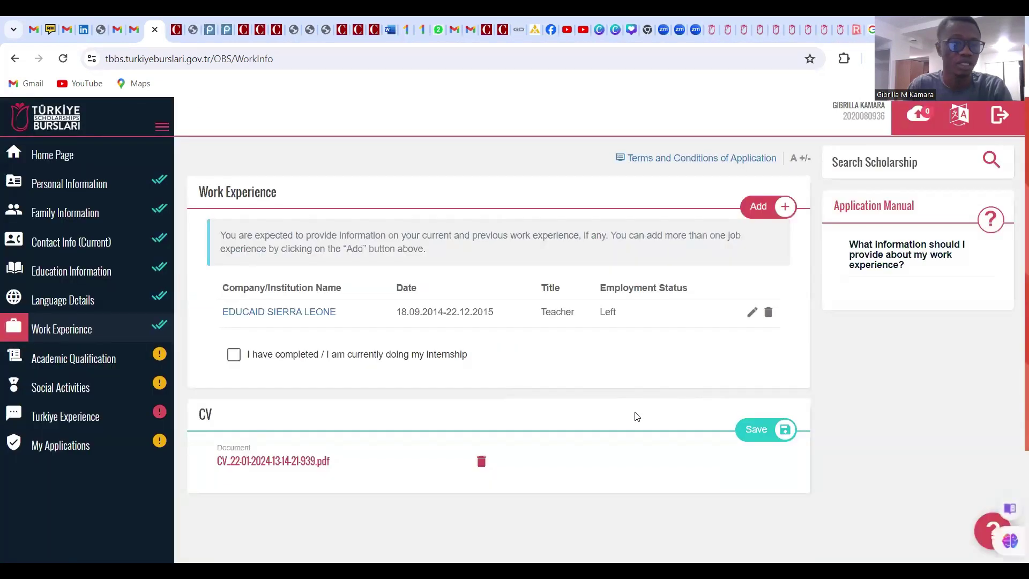
scroll(386, 324, down, 1)
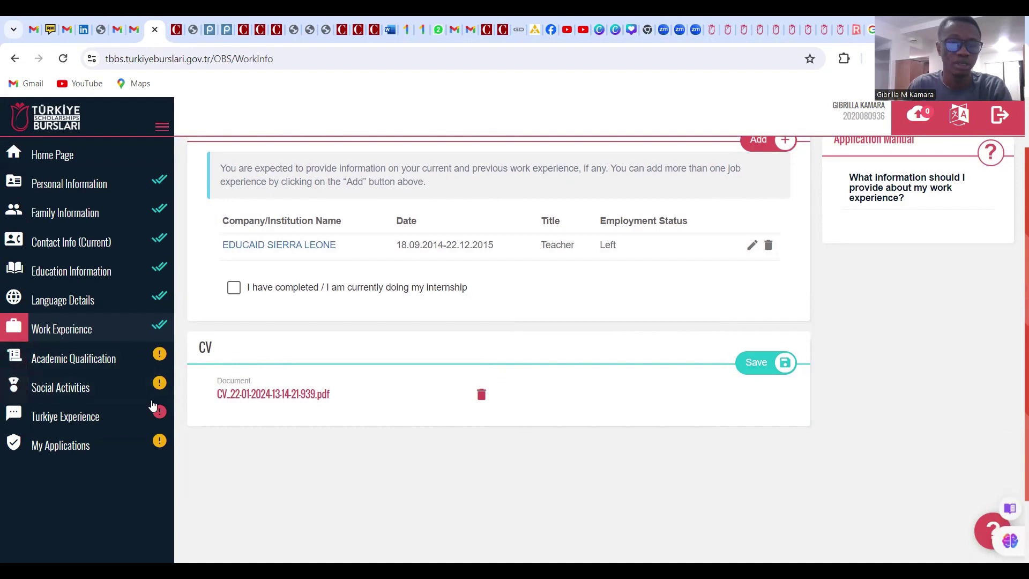
Go to Academic Qualification and start a new exam entry.
click(106, 364)
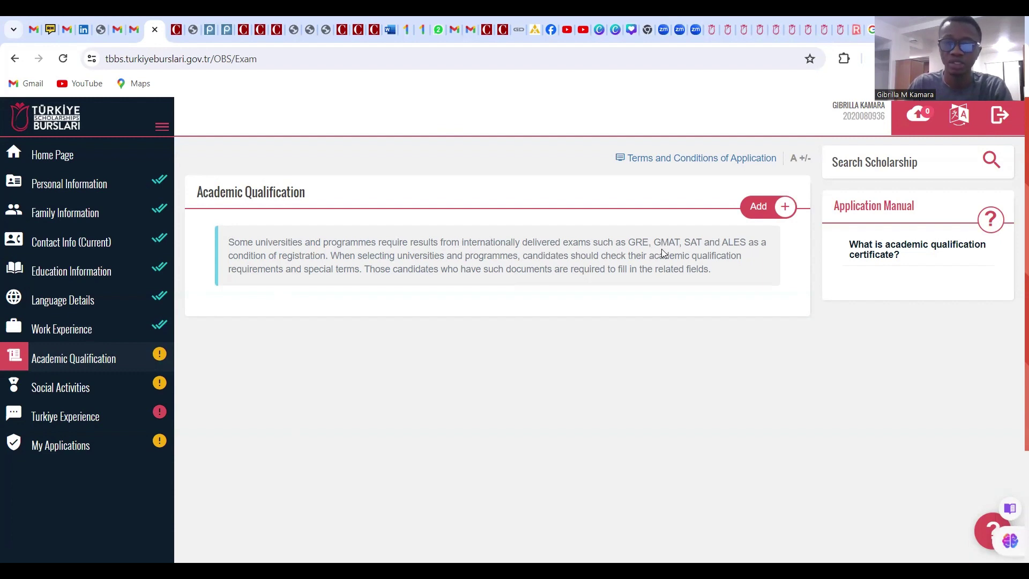
double_click(688, 242)
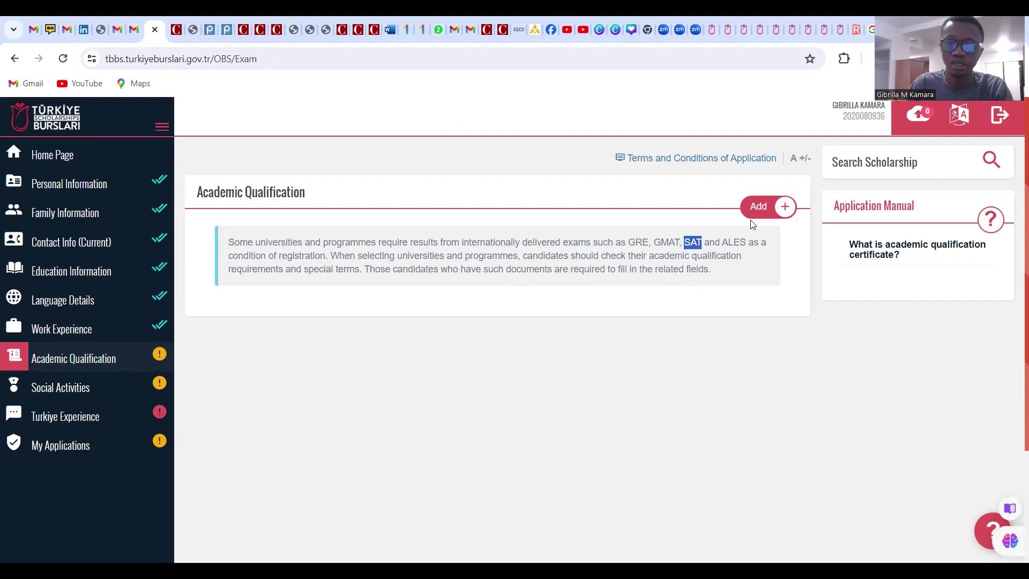
click(761, 207)
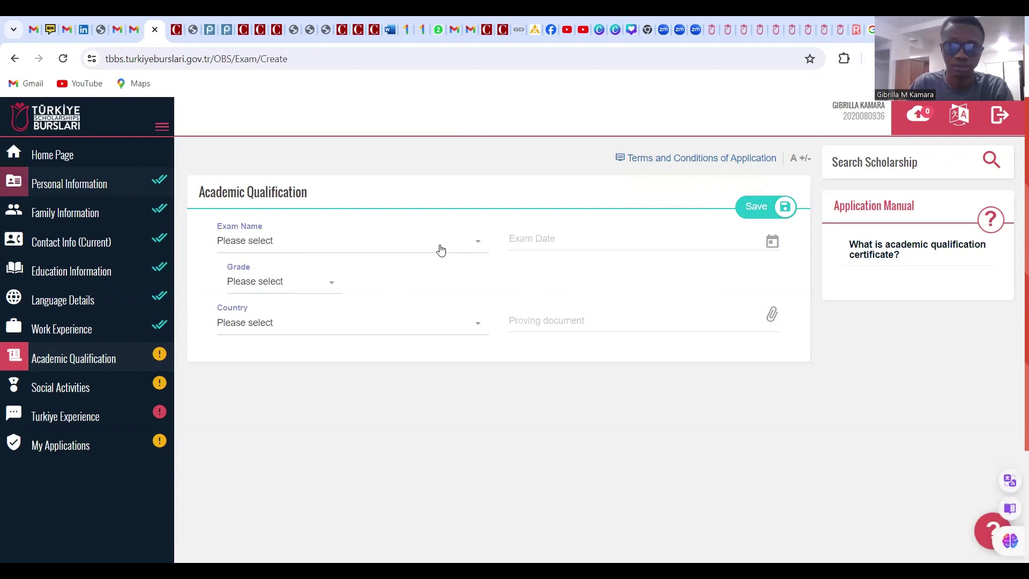
click(752, 209)
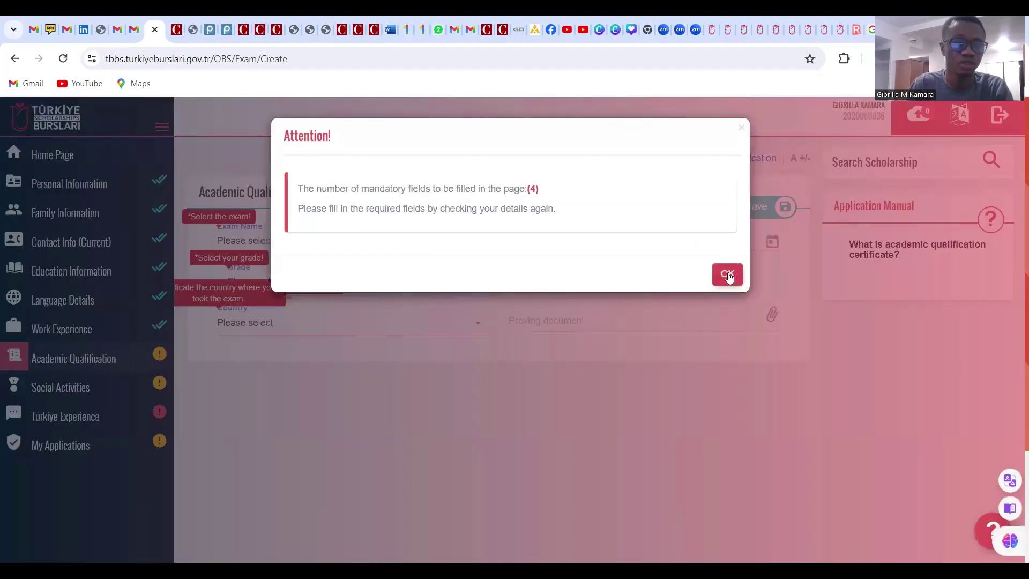
click(726, 272)
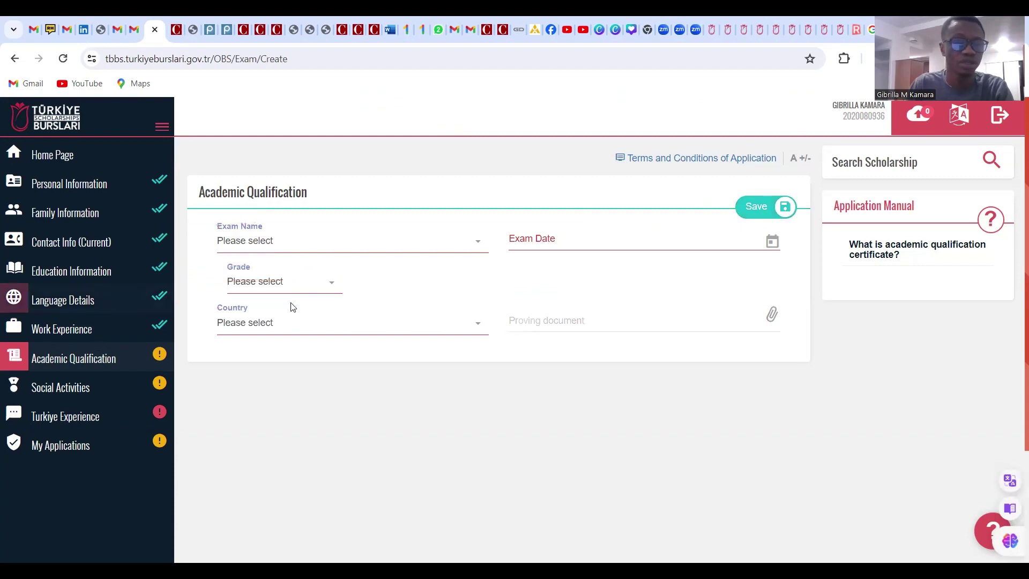
click(73, 333)
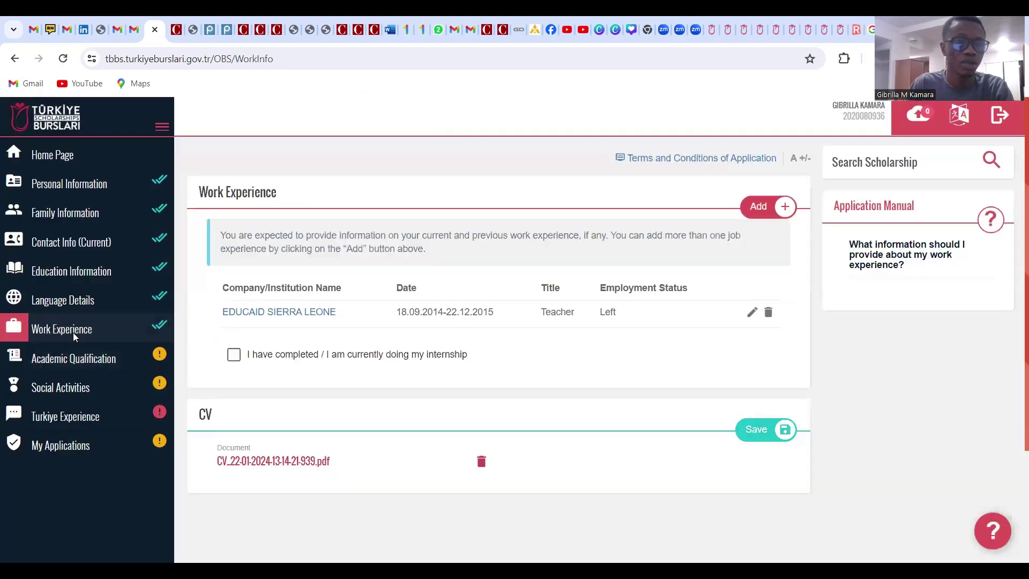
click(89, 365)
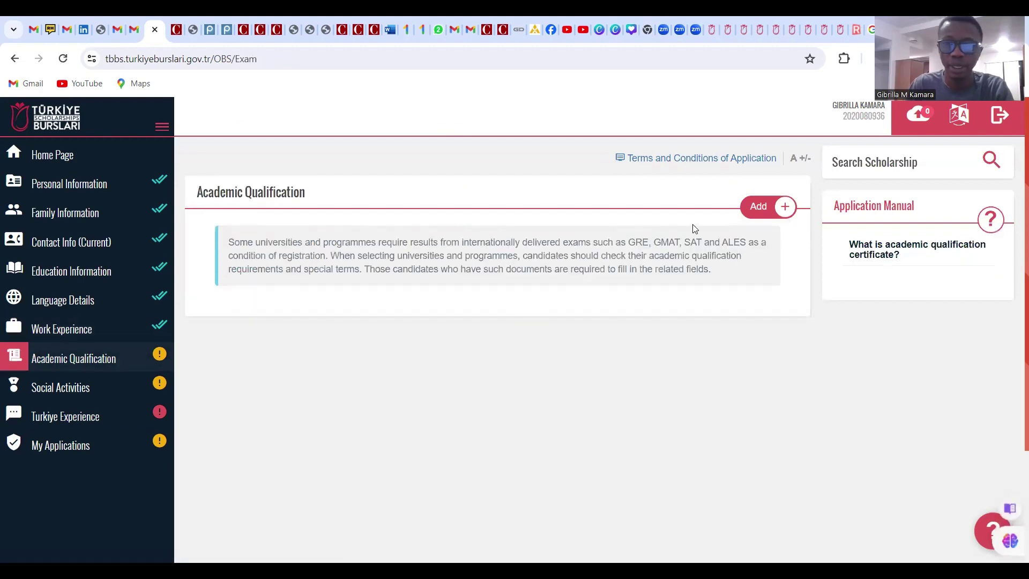
click(786, 212)
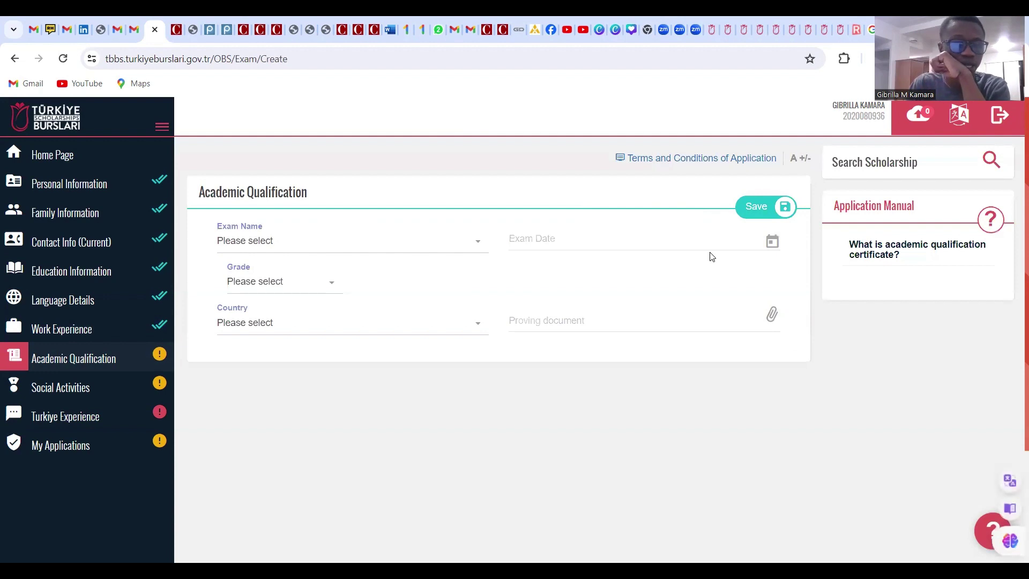
Choose WAEC/WASSCE from the Exam Name list.
click(439, 245)
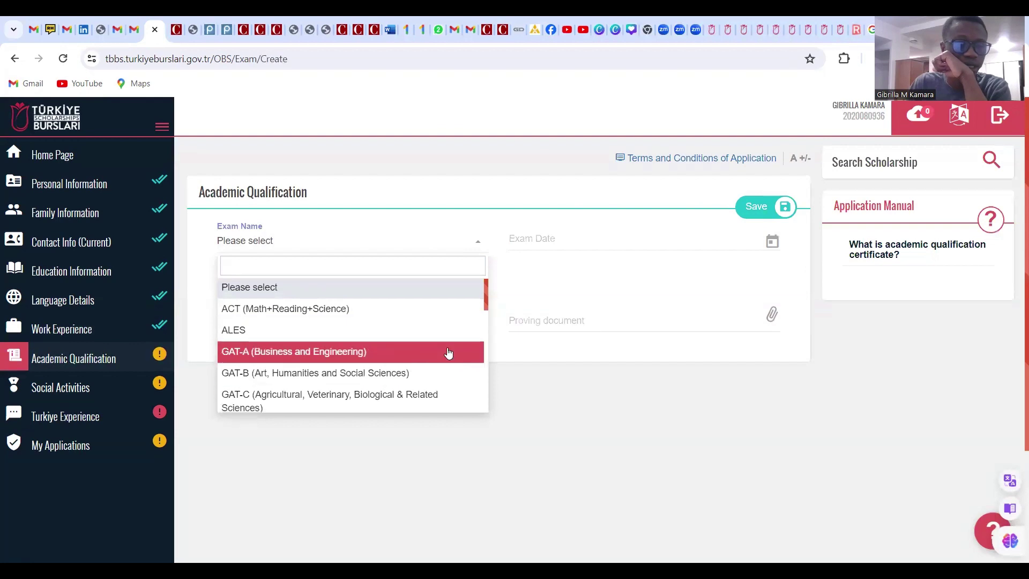
scroll(449, 353, down, 3)
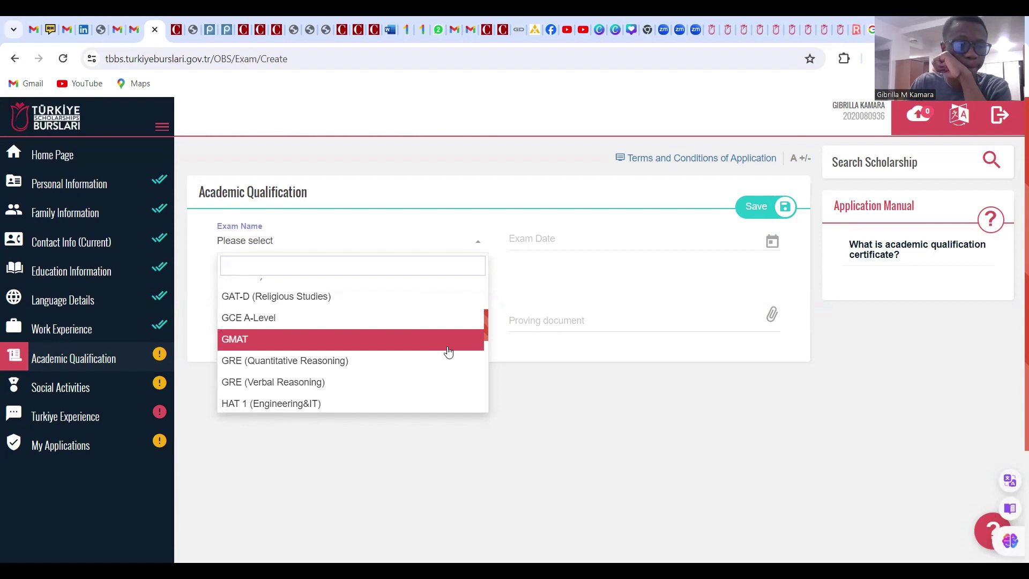
scroll(449, 352, down, 2)
scroll(449, 352, down, 2)
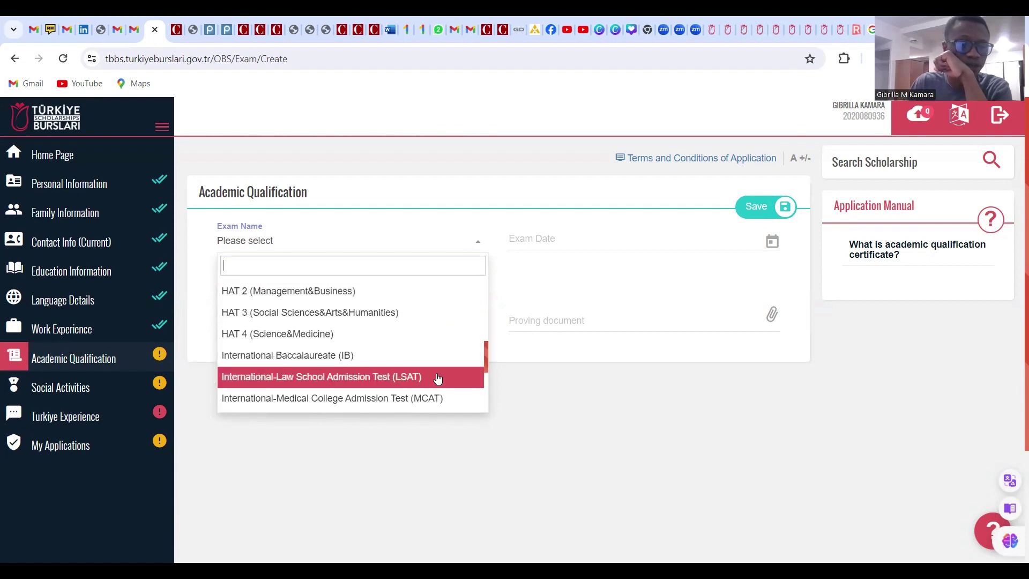
scroll(436, 369, down, 1)
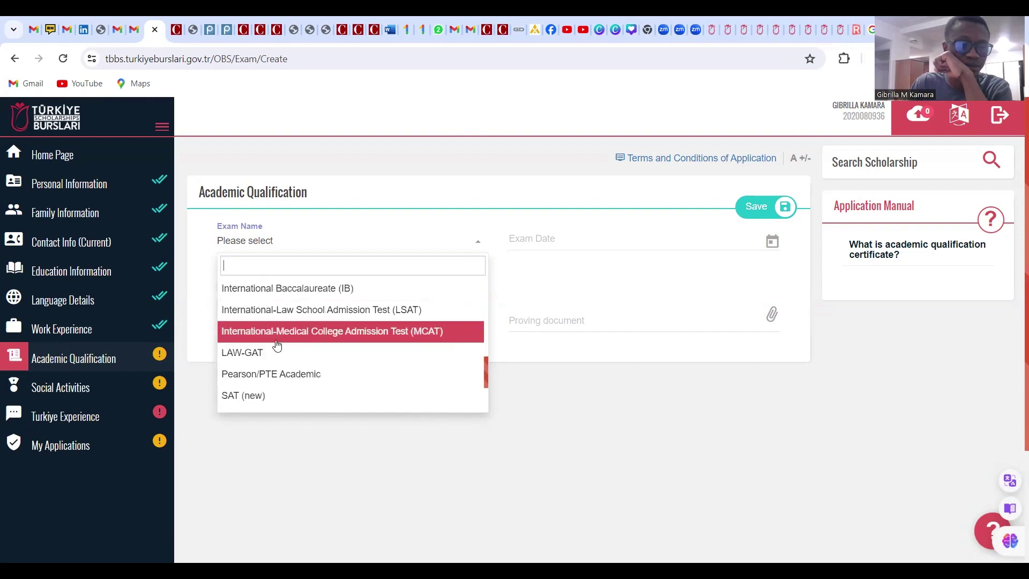
scroll(305, 396, down, 2)
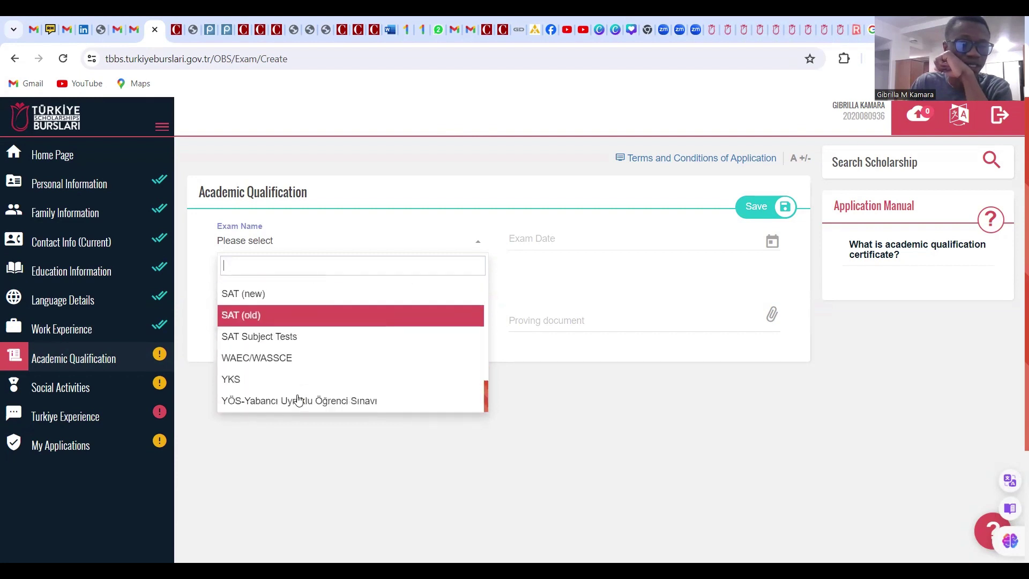
click(284, 363)
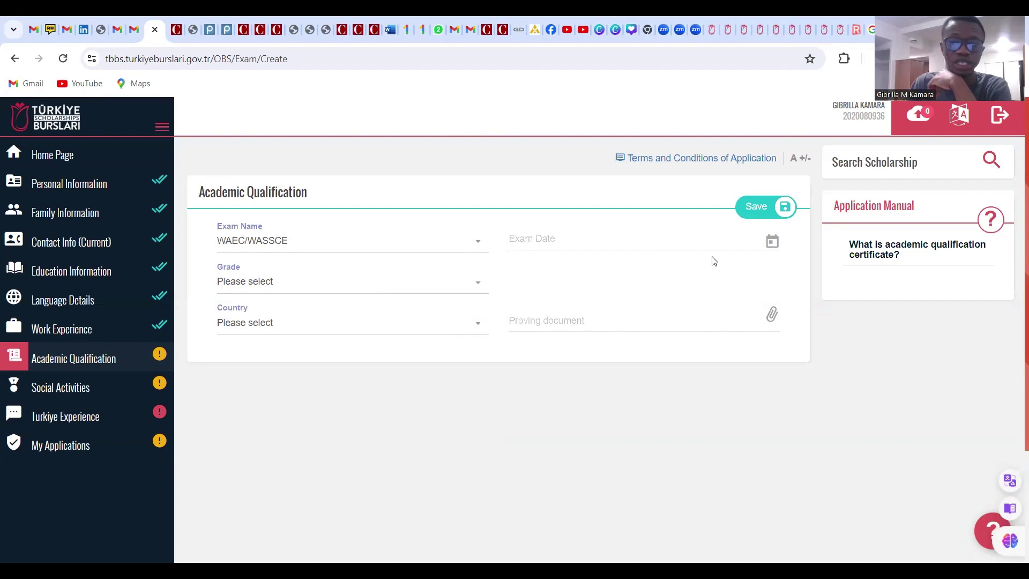
Set the WAEC/WASSCE exam date to 06/06/2014.
click(535, 245)
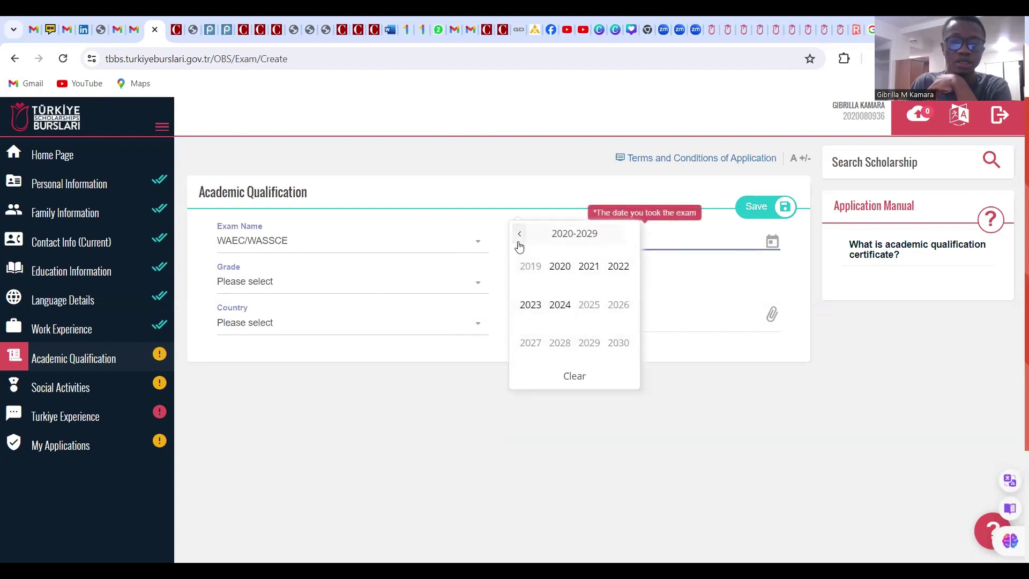
click(520, 234)
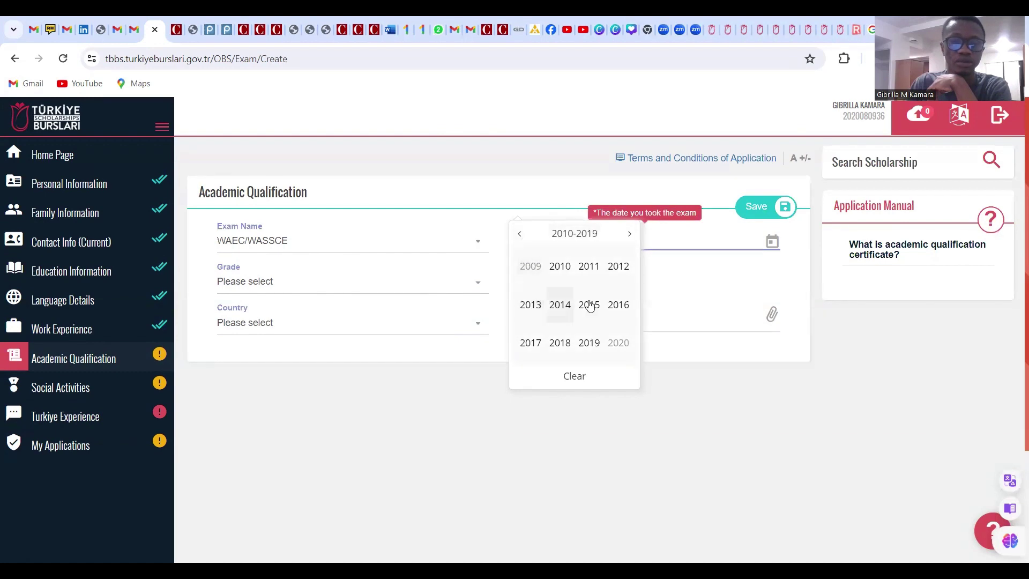
click(563, 307)
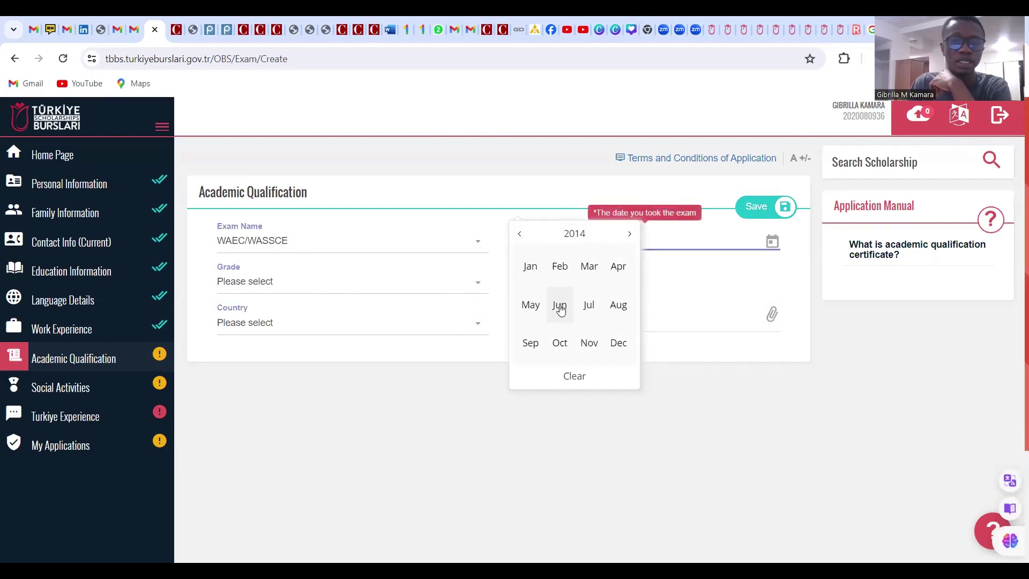
click(560, 310)
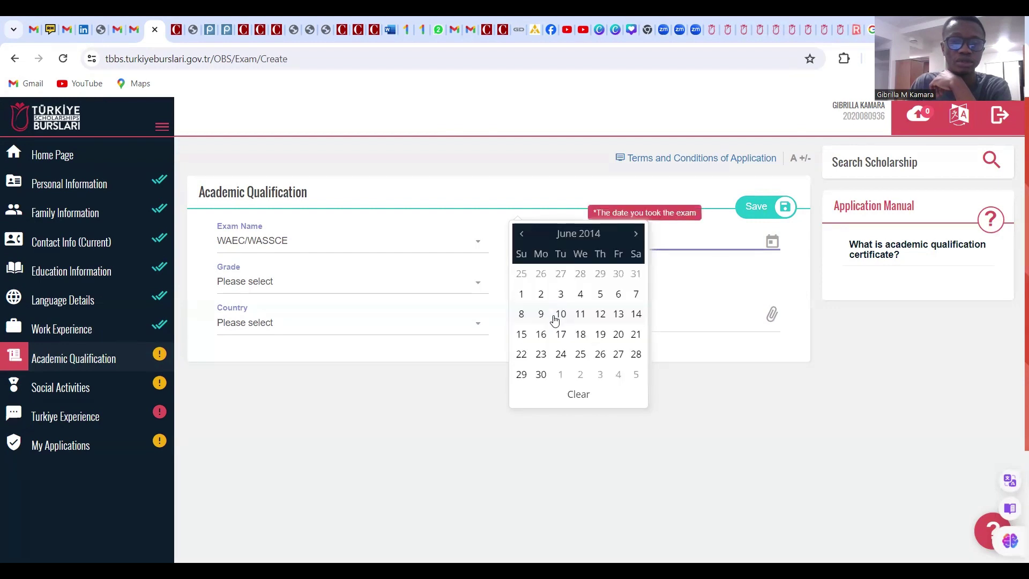
click(619, 302)
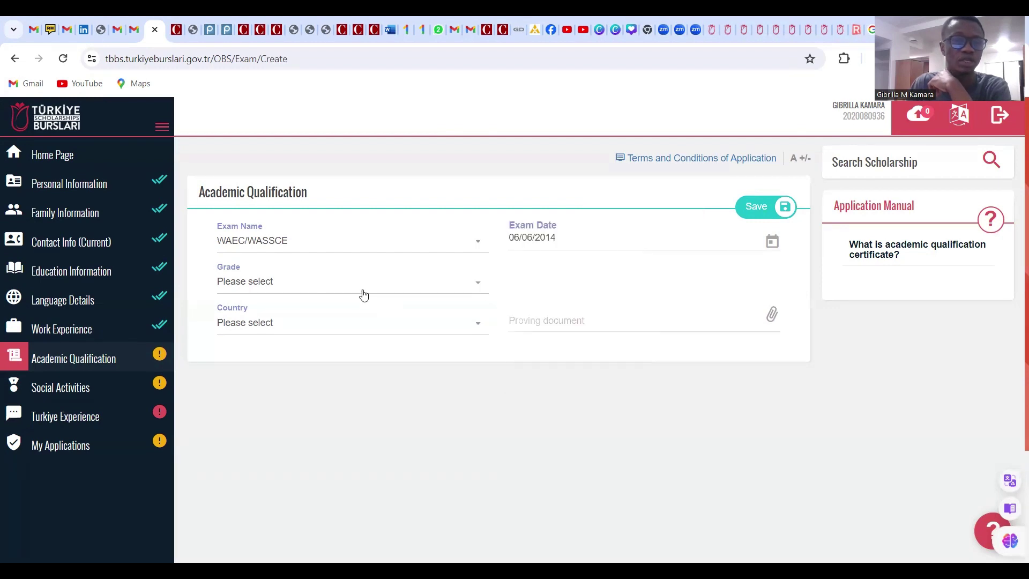
click(280, 288)
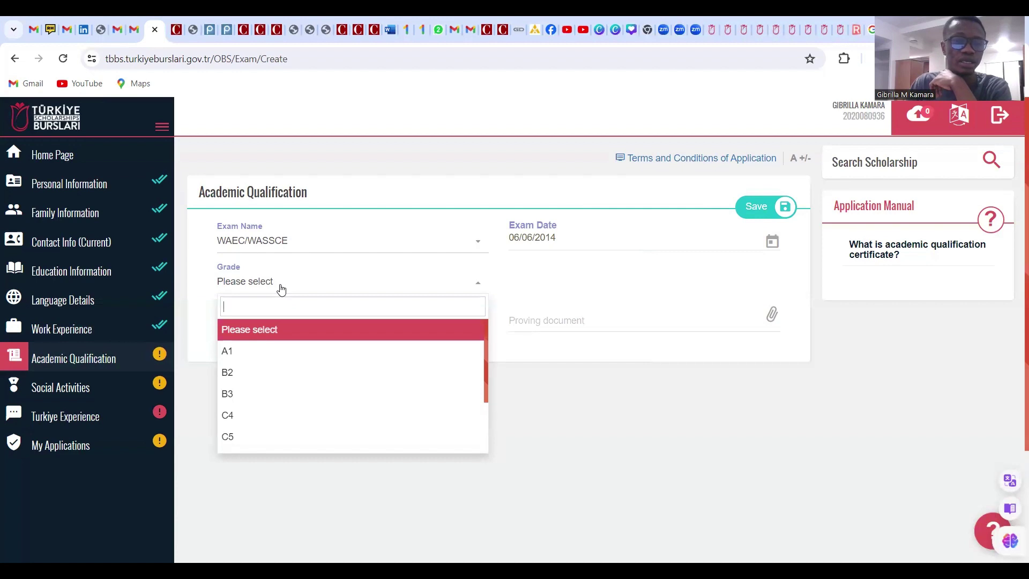
Choose grade B2 and country Sierra Leone, found by searching 'sie', for the exam.
scroll(329, 370, down, 2)
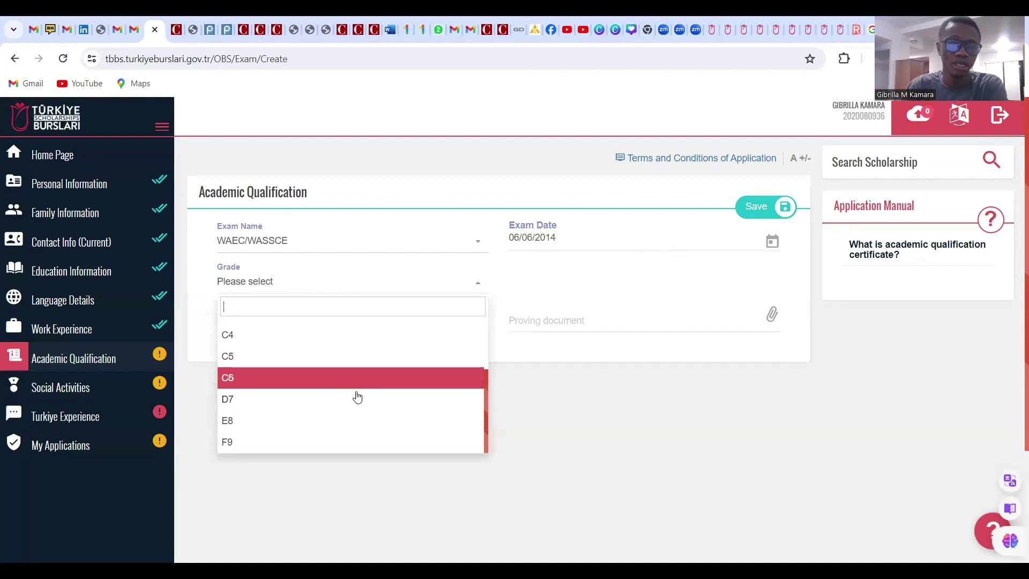
scroll(303, 364, up, 2)
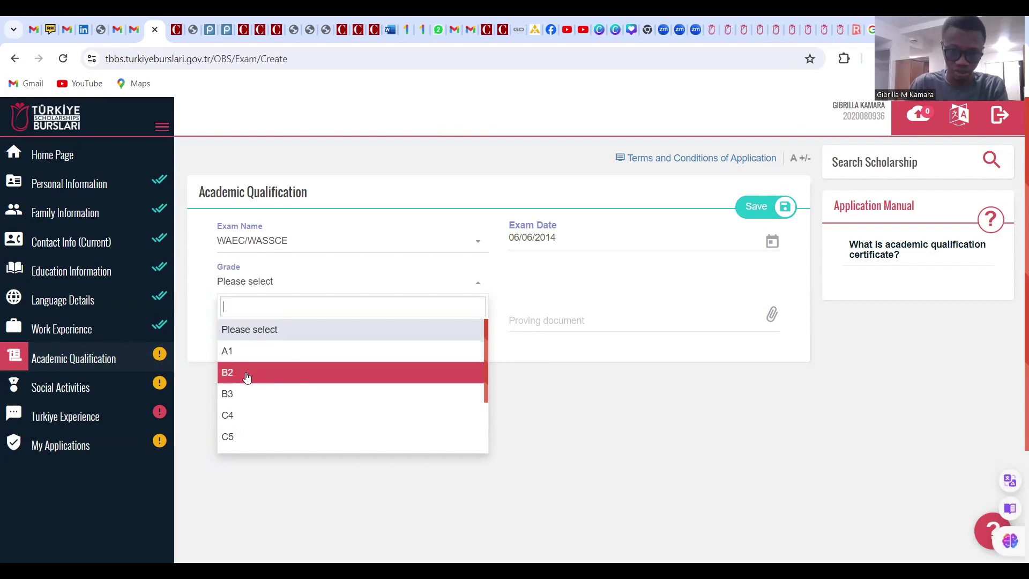
click(246, 378)
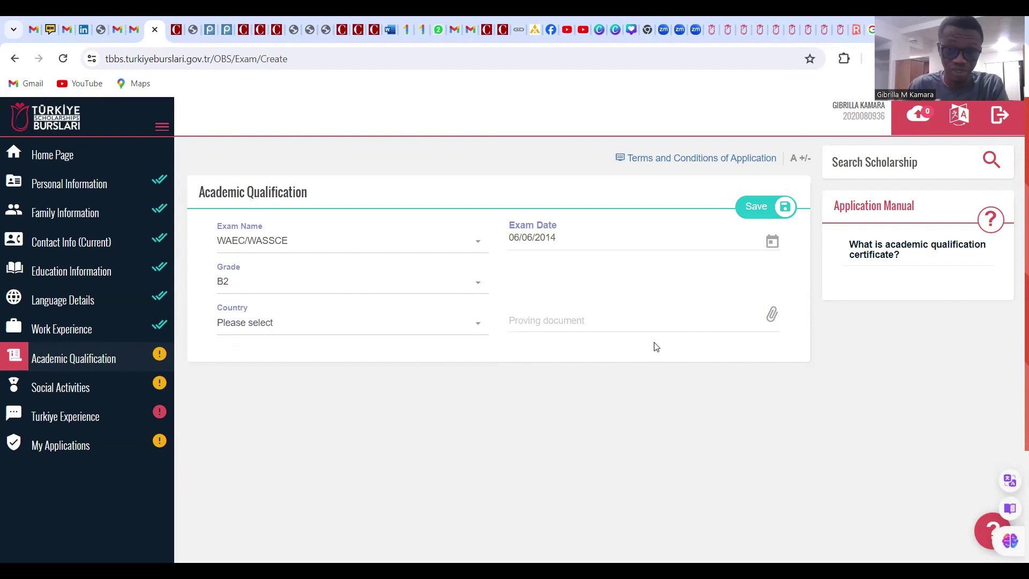
click(351, 328)
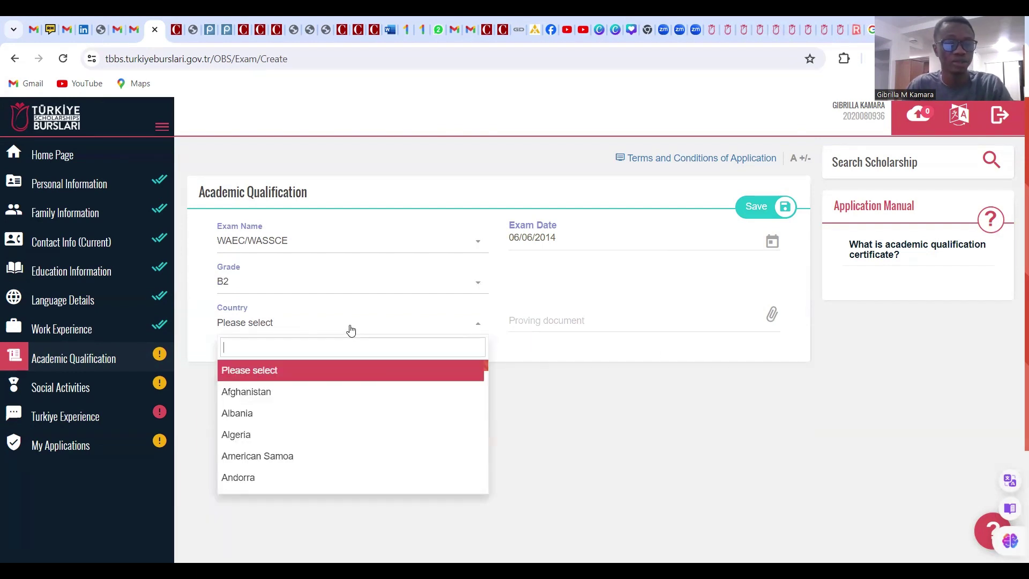
text(sie)
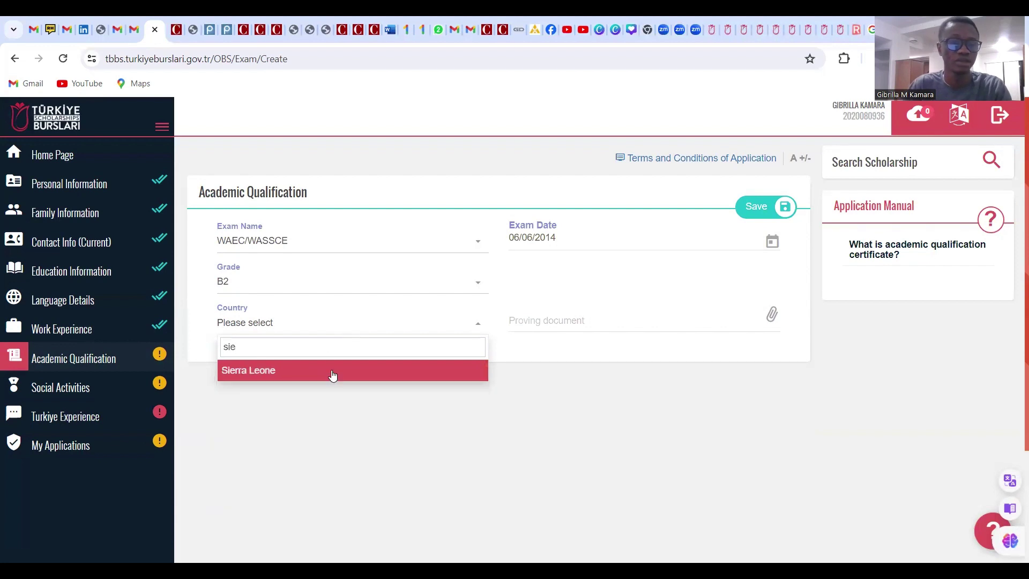
click(333, 374)
click(558, 324)
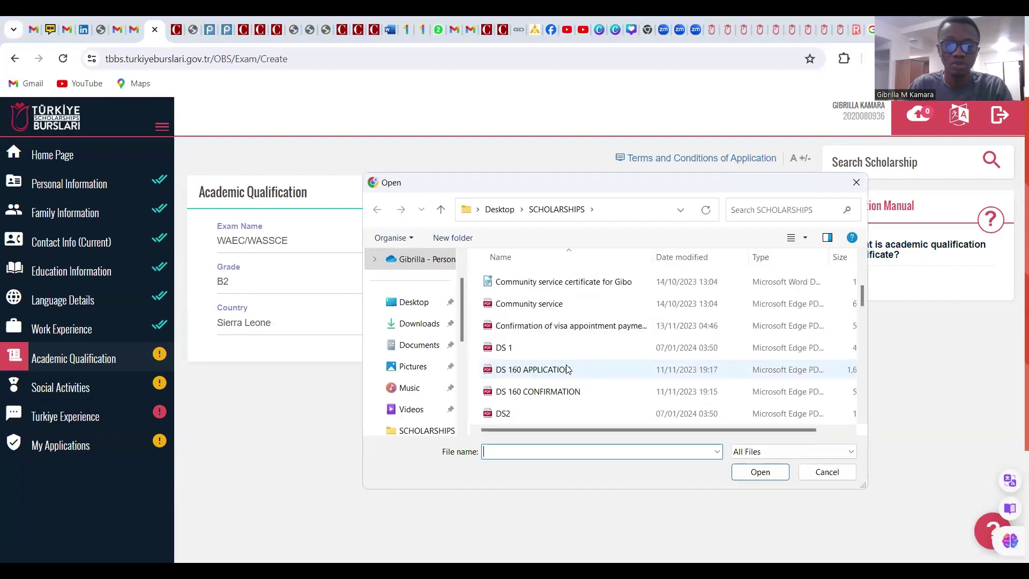
Attach the High School Certificate PDF as the proving document and save the exam entry.
scroll(569, 368, down, 4)
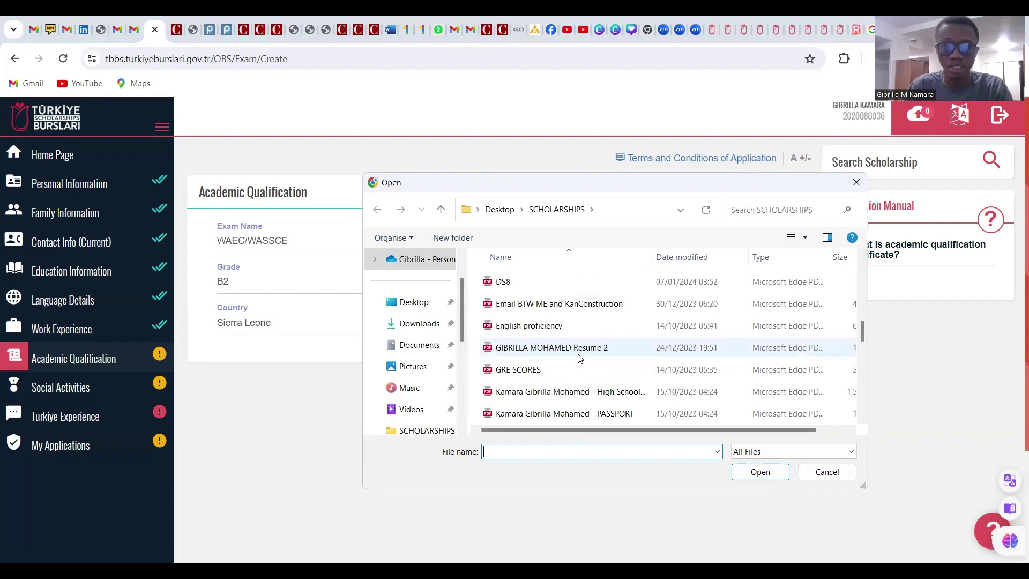
click(597, 393)
click(747, 478)
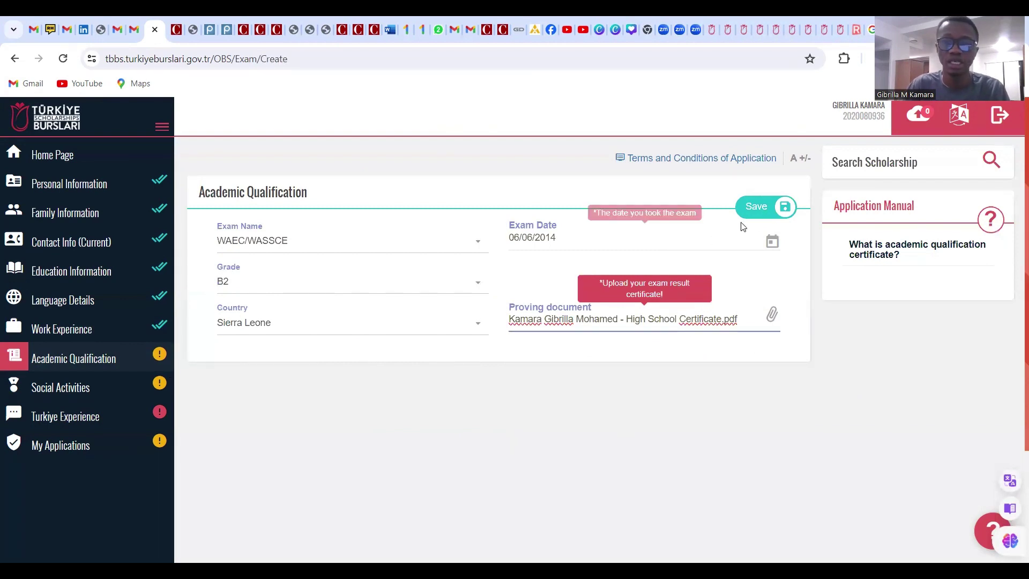
click(756, 207)
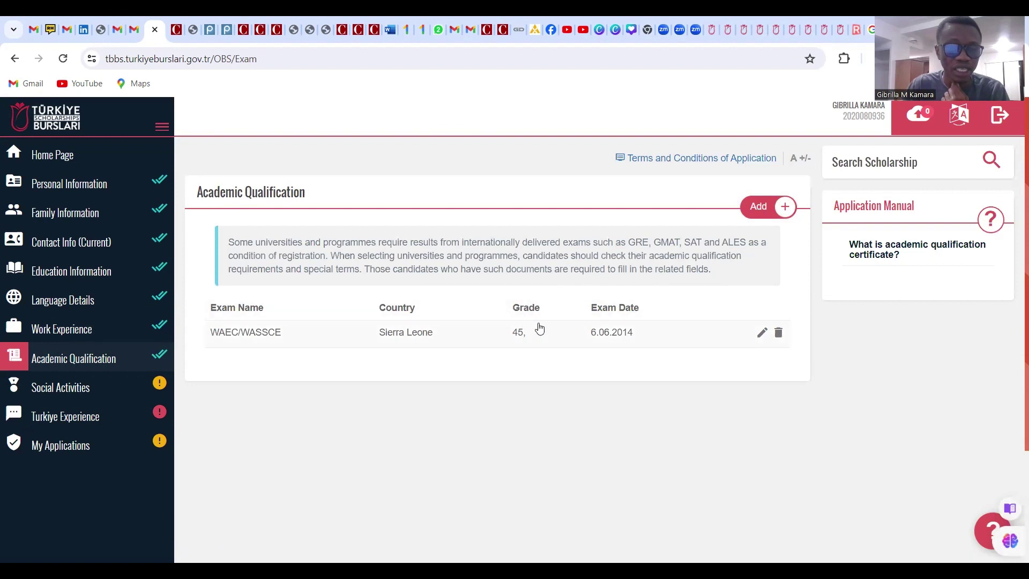
Change the WAEC/WASSCE entry's grade to A1 and save.
click(762, 333)
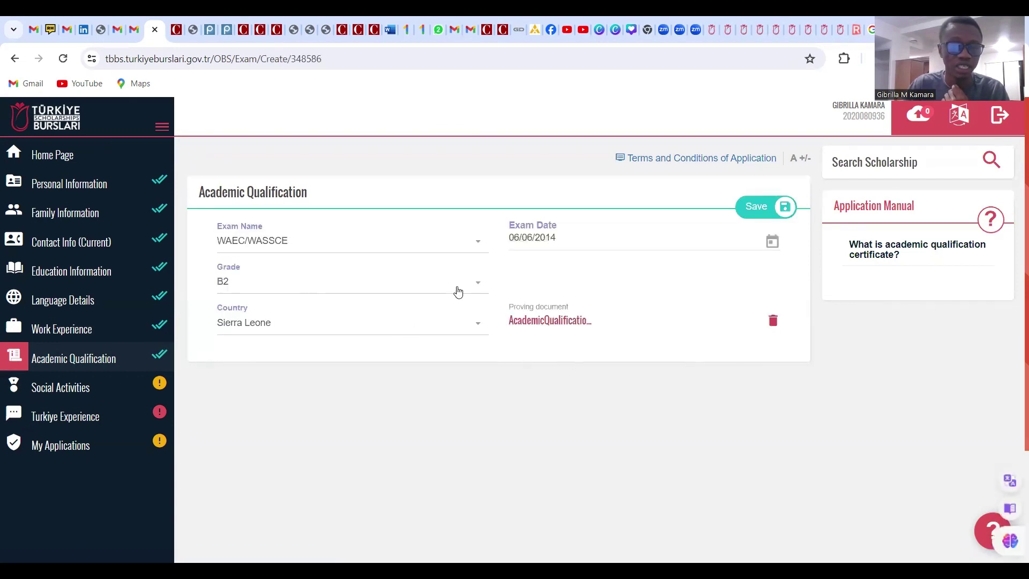
click(458, 289)
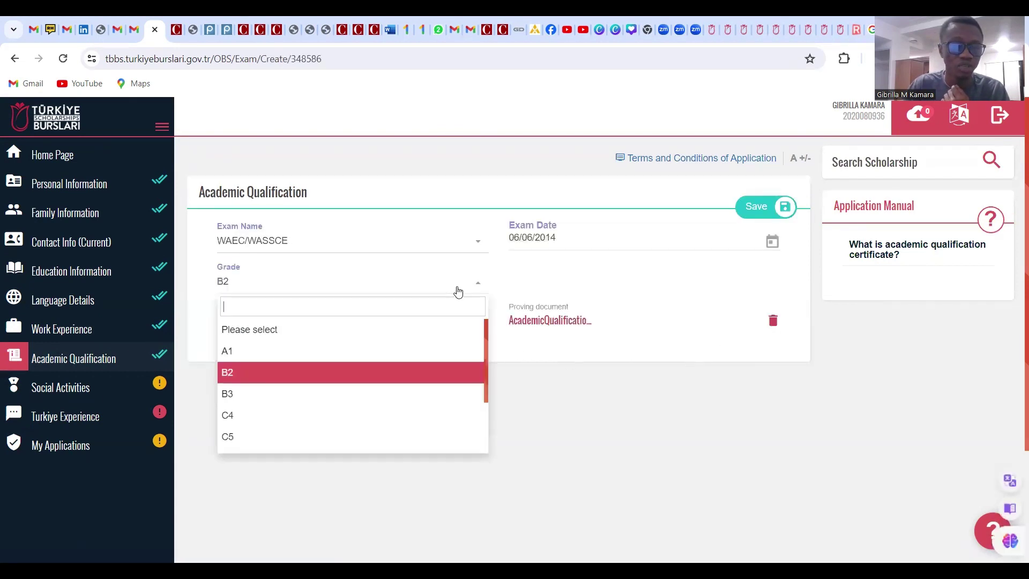
click(387, 360)
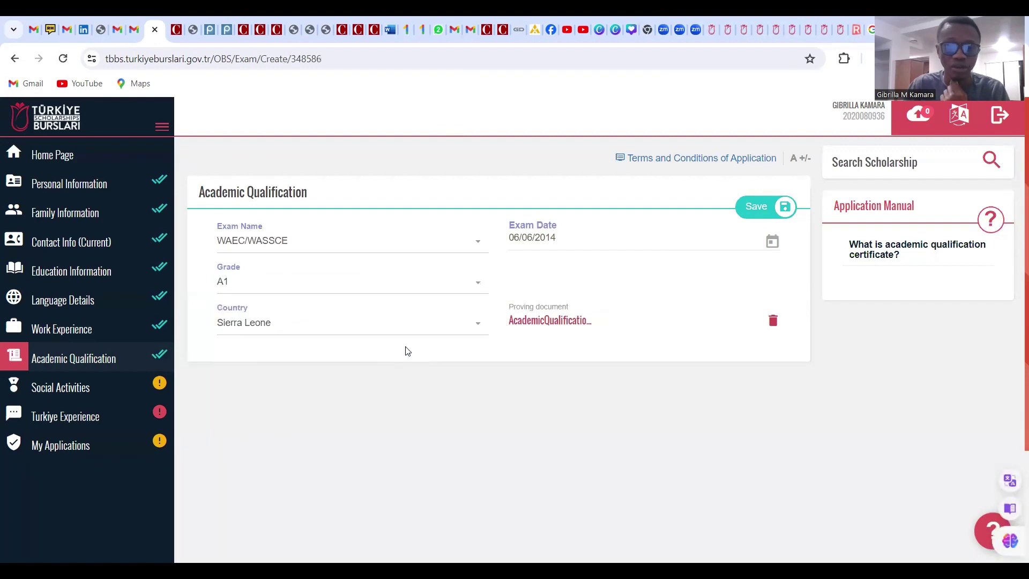
click(764, 210)
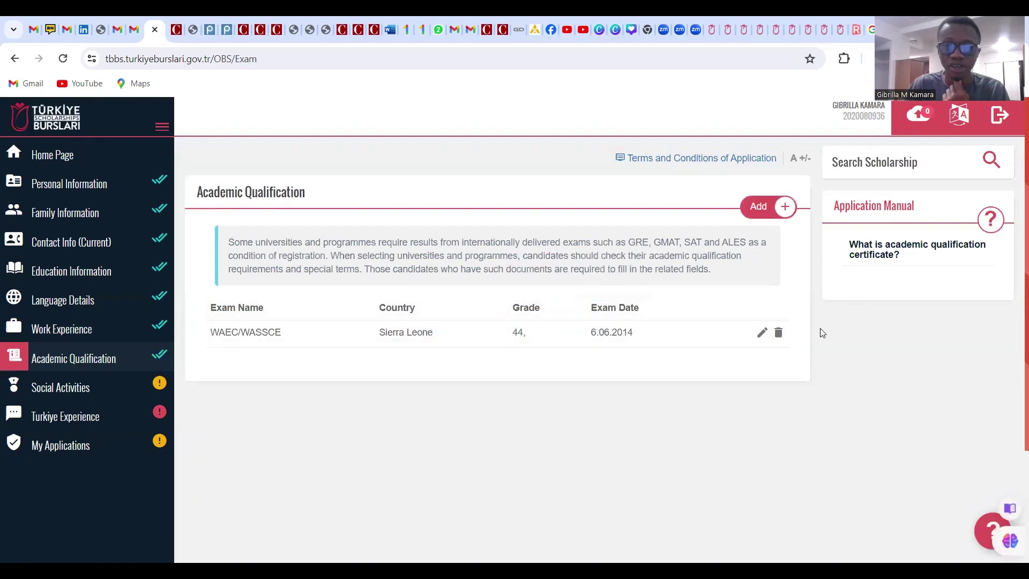
Restore the WAEC/WASSCE grade to B2 and save the entry again.
click(762, 333)
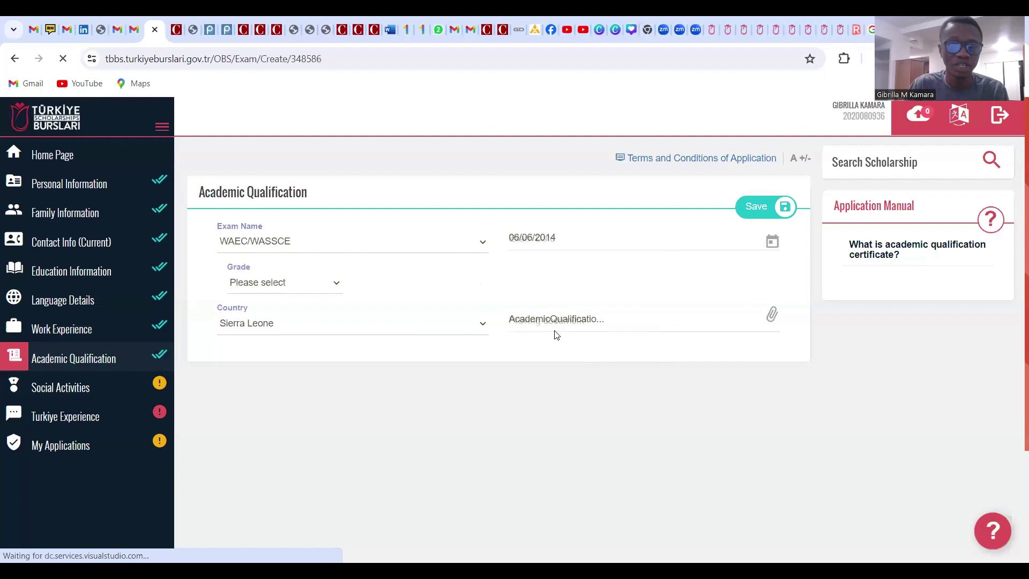
click(441, 297)
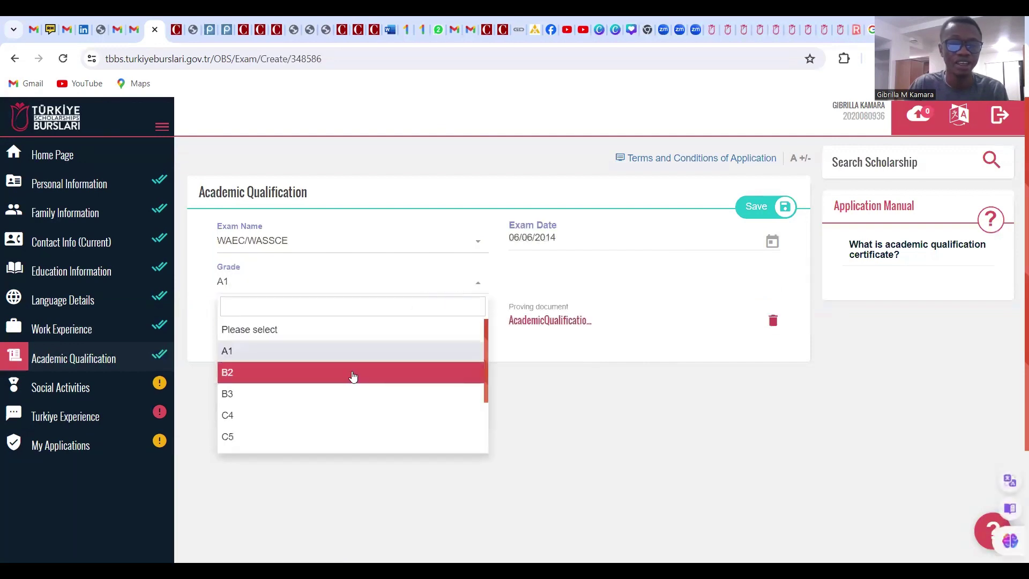
click(354, 375)
click(759, 220)
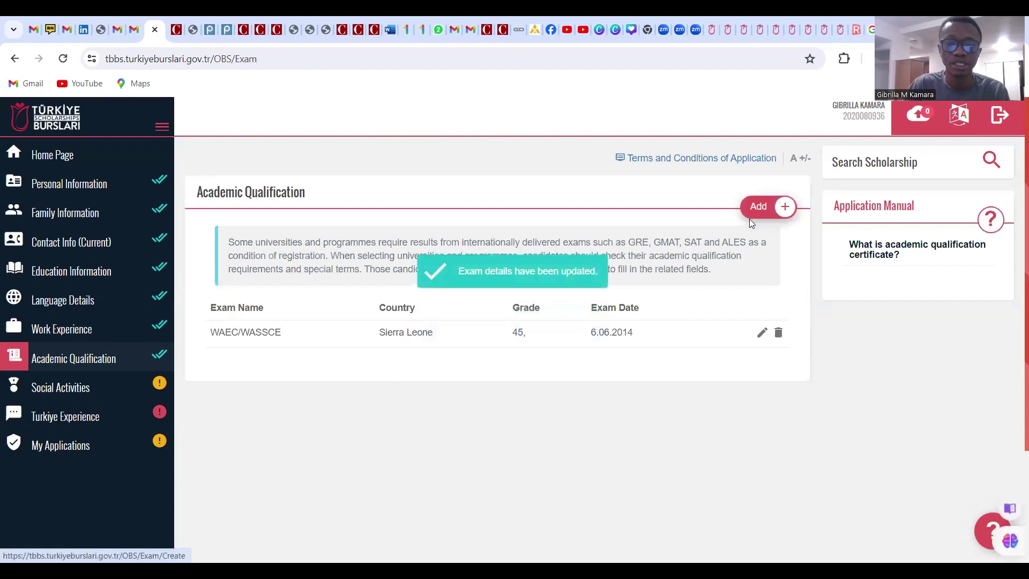
click(762, 332)
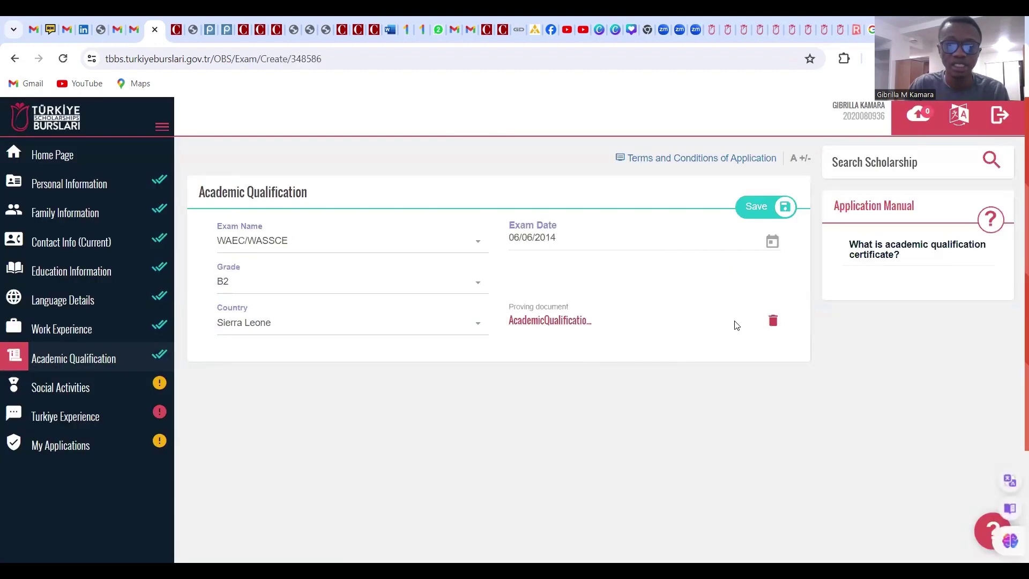
click(761, 208)
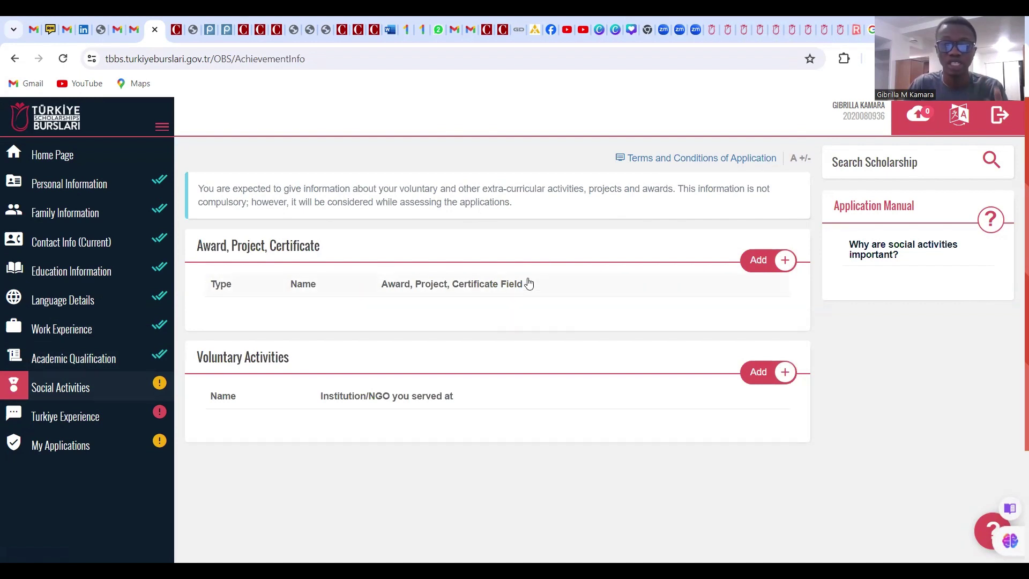
Start a new Certificate entry in the Award, Project, Certificate section.
click(760, 263)
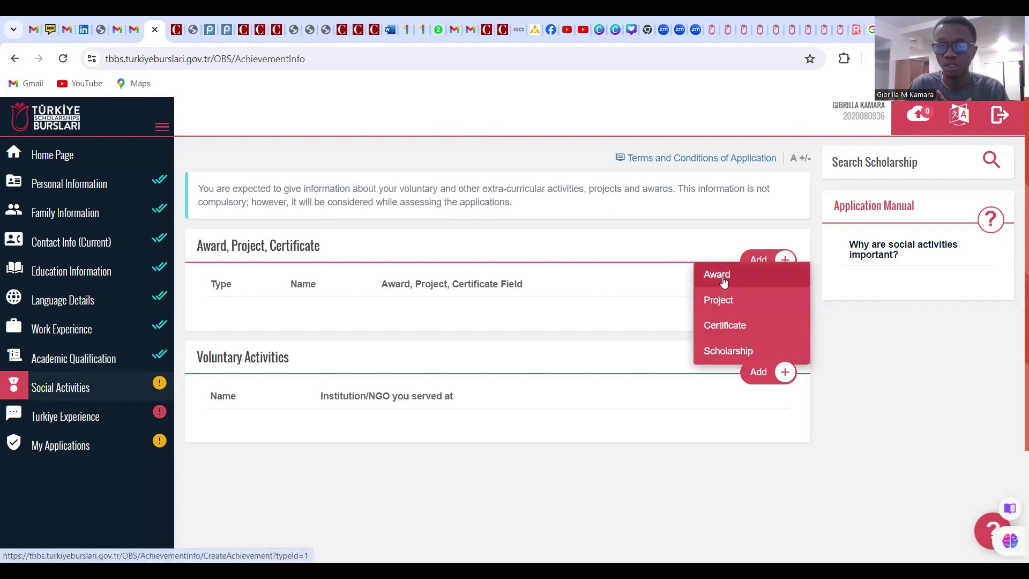
click(725, 326)
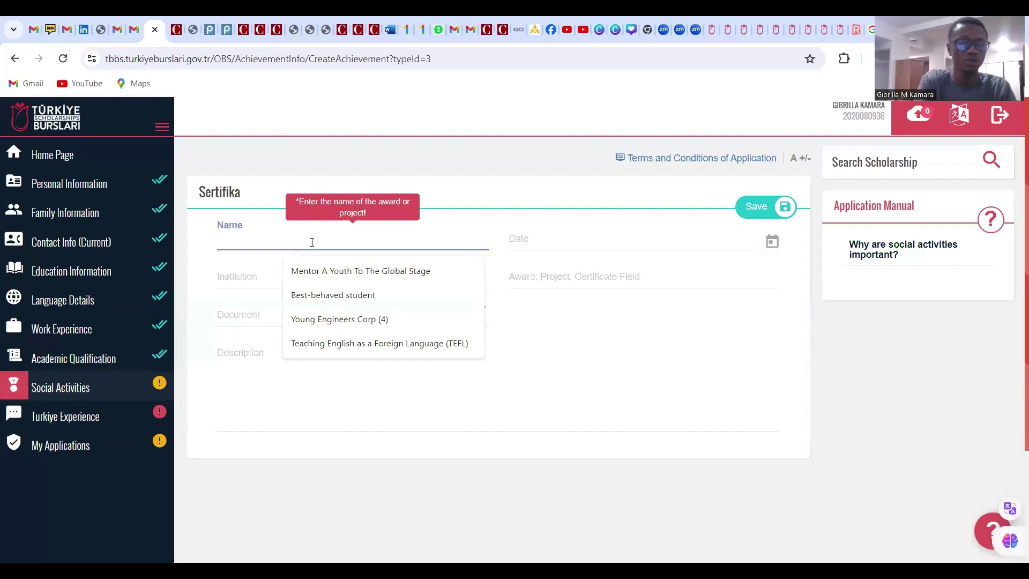
Name the certificate 'Community service' and date it 19/03/2014.
text(C)
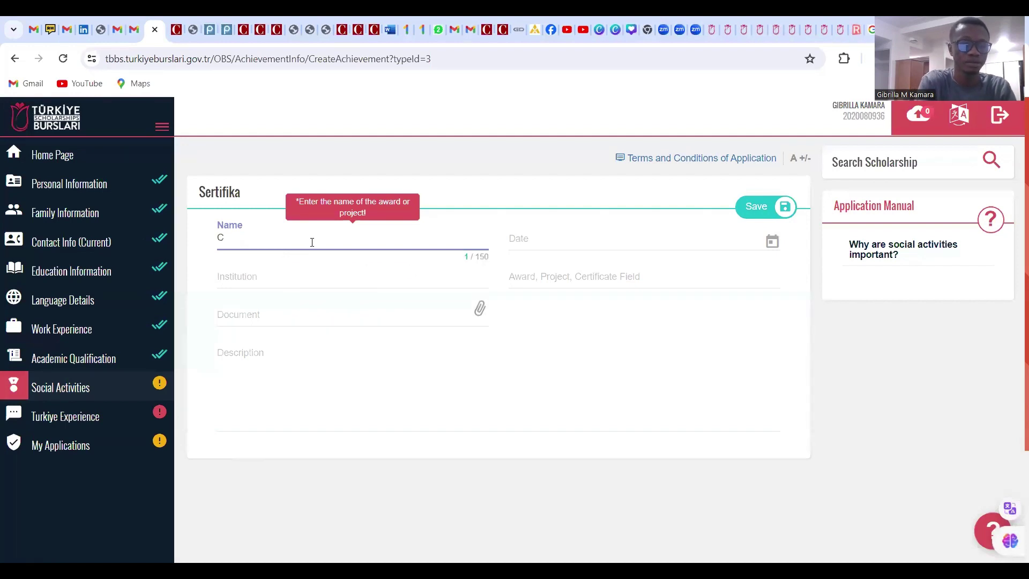
text(om)
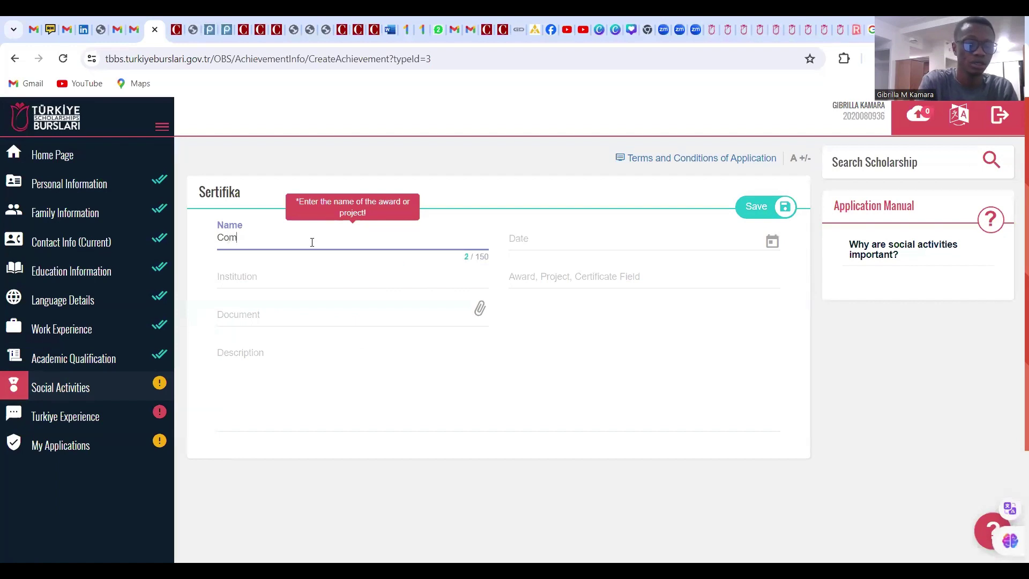
text(munit)
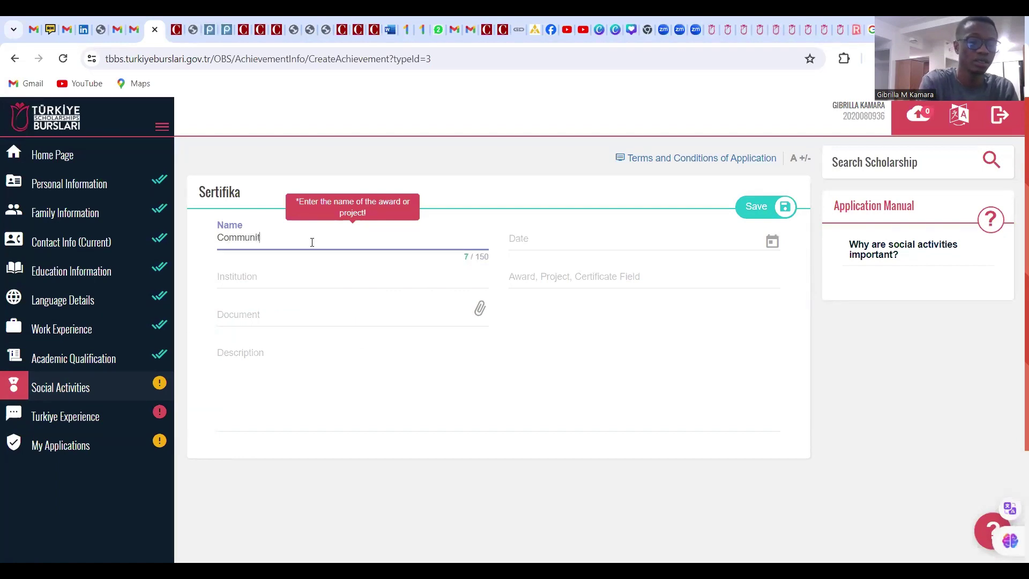
text(y servi)
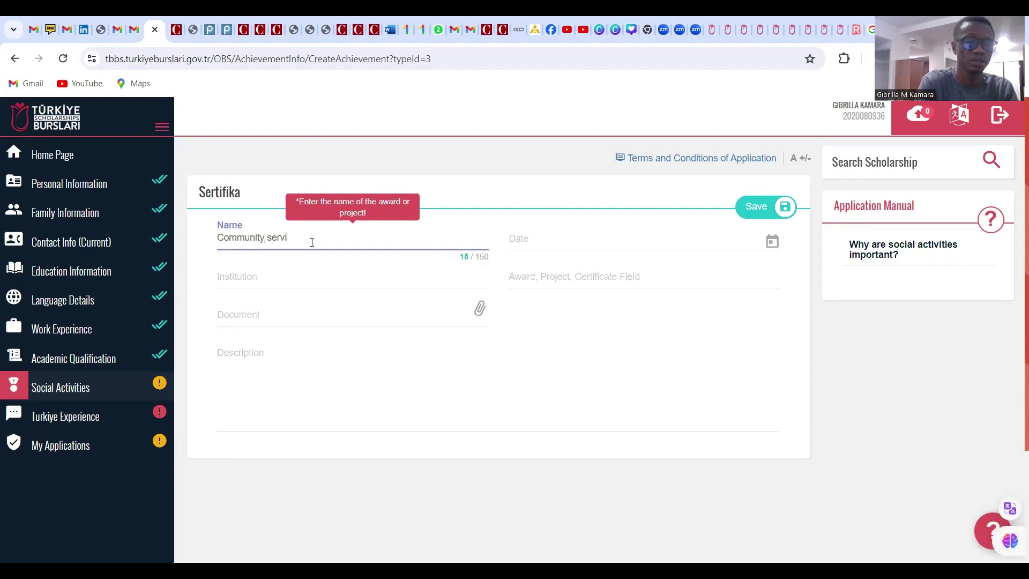
text(ce)
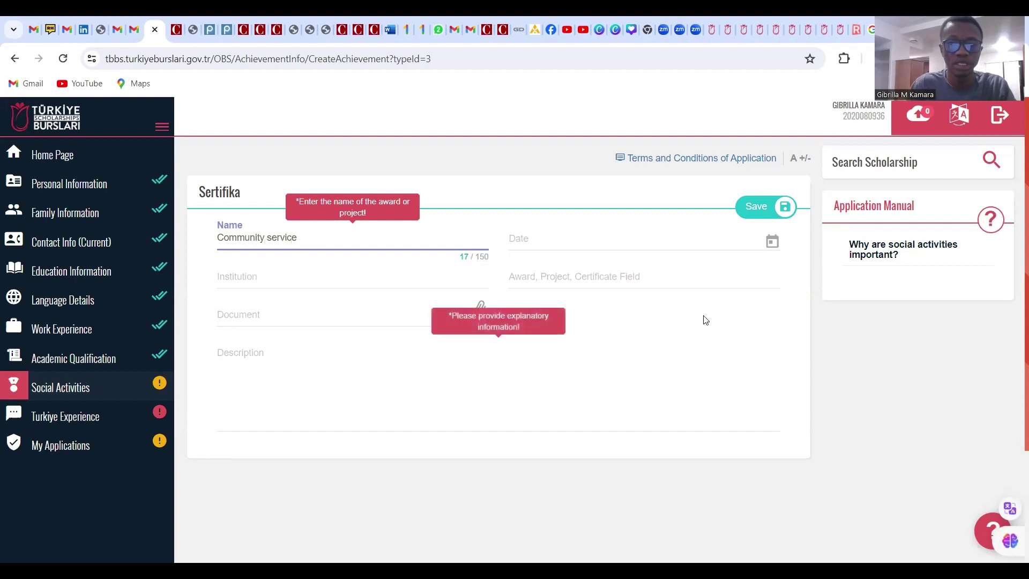
click(604, 249)
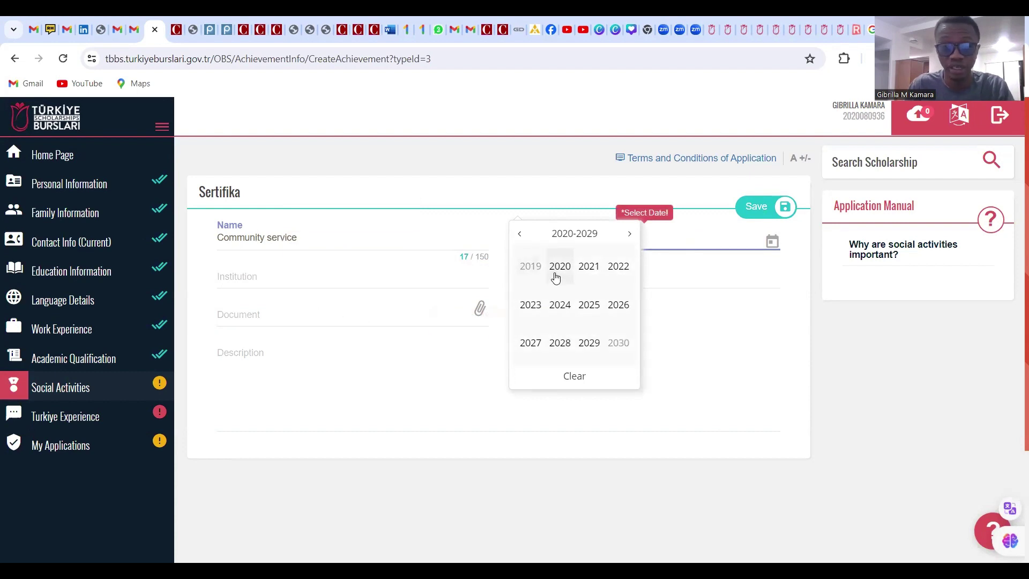
click(524, 245)
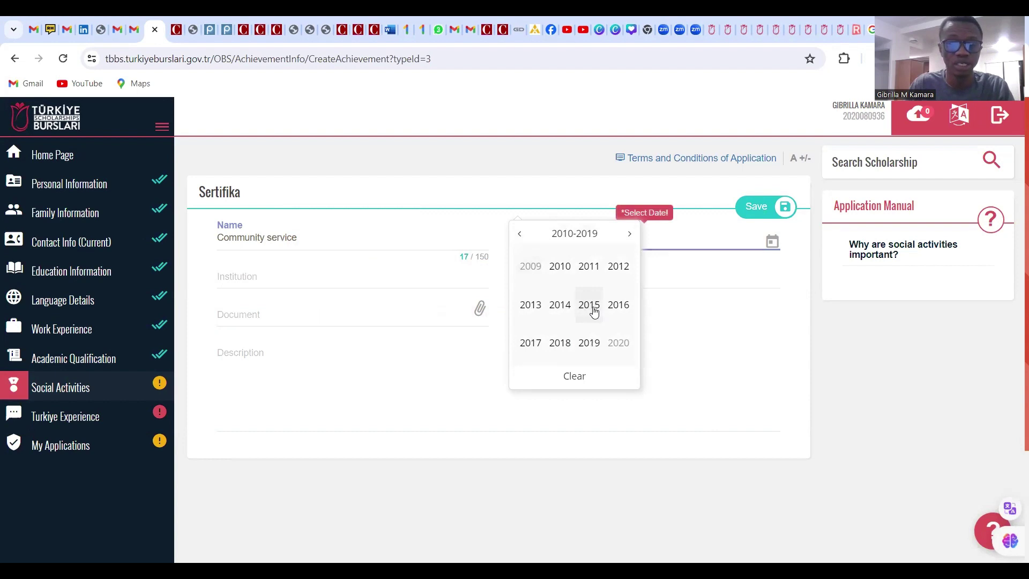
click(560, 305)
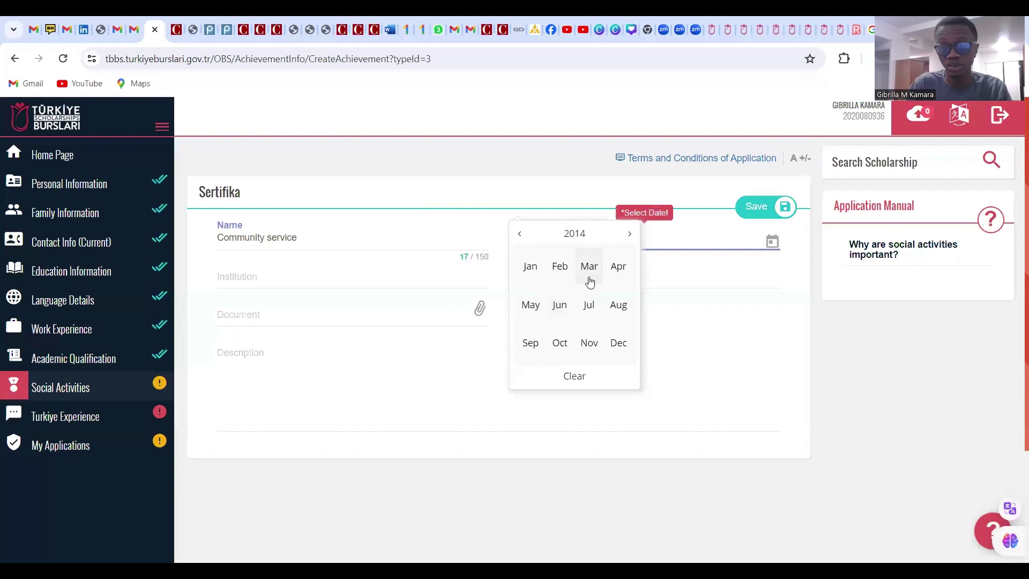
click(590, 281)
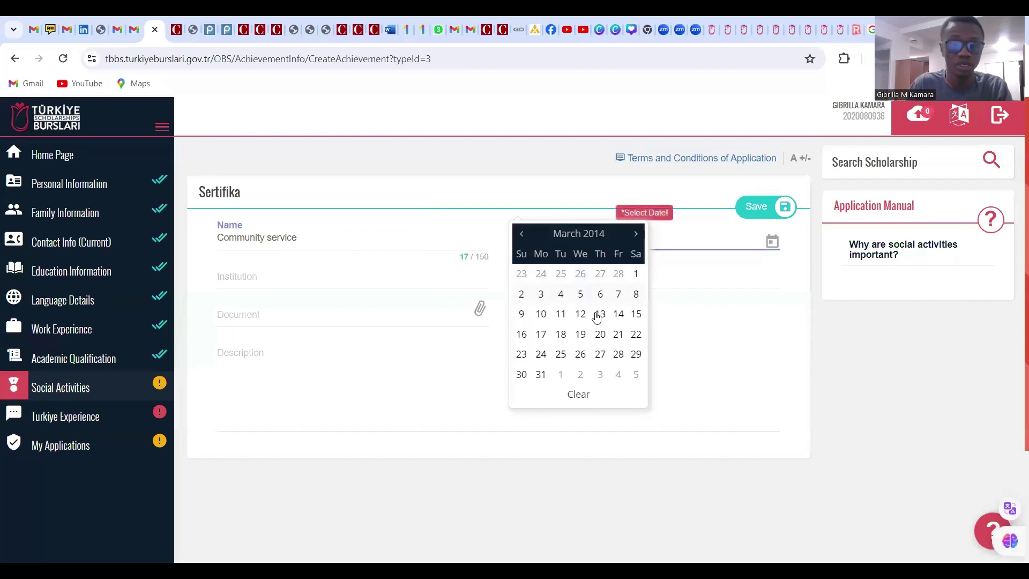
click(581, 336)
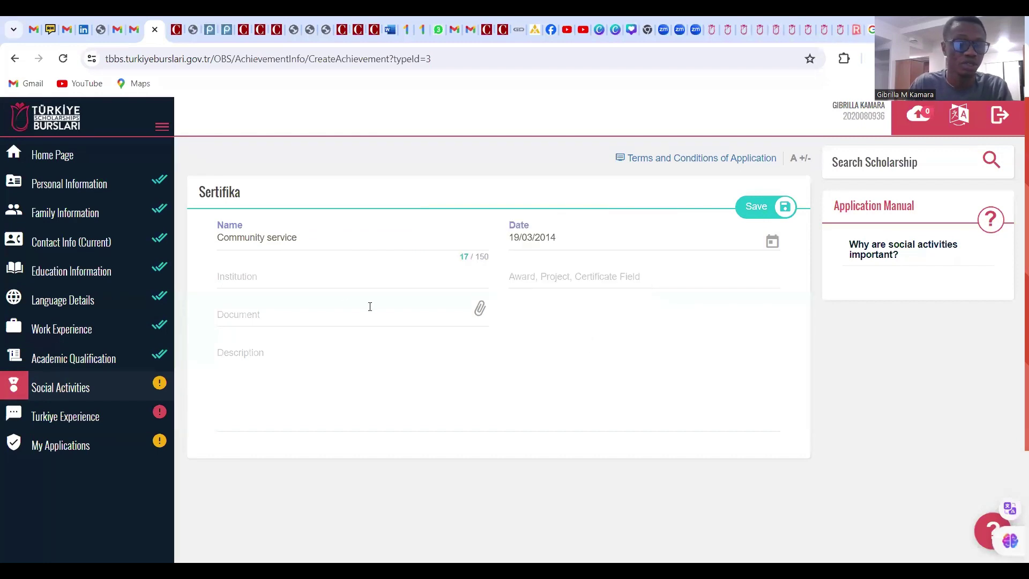
Set the institution to EducAid Sierra Leone (Rolal Branch) and the field to Education.
click(310, 278)
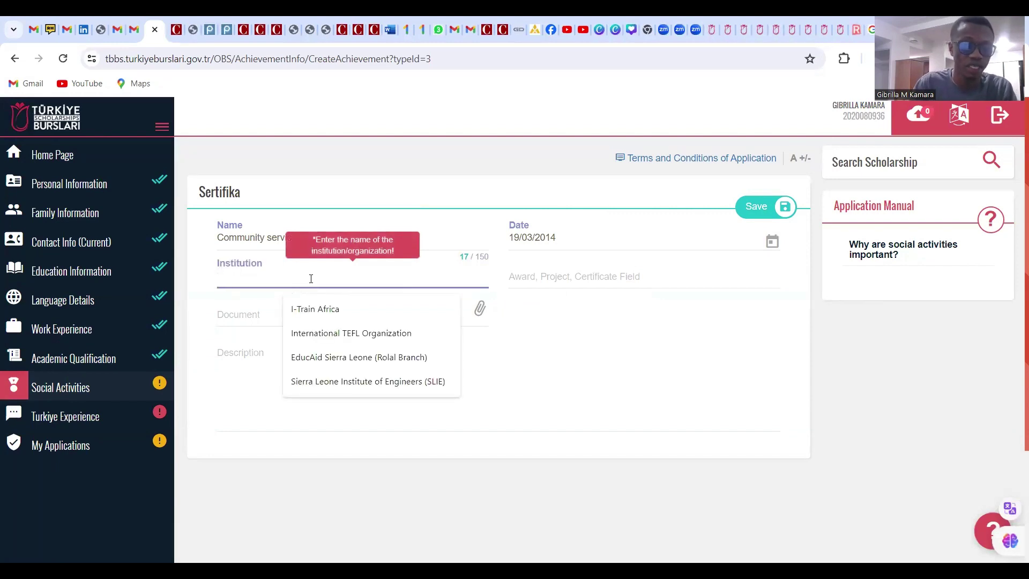
click(351, 358)
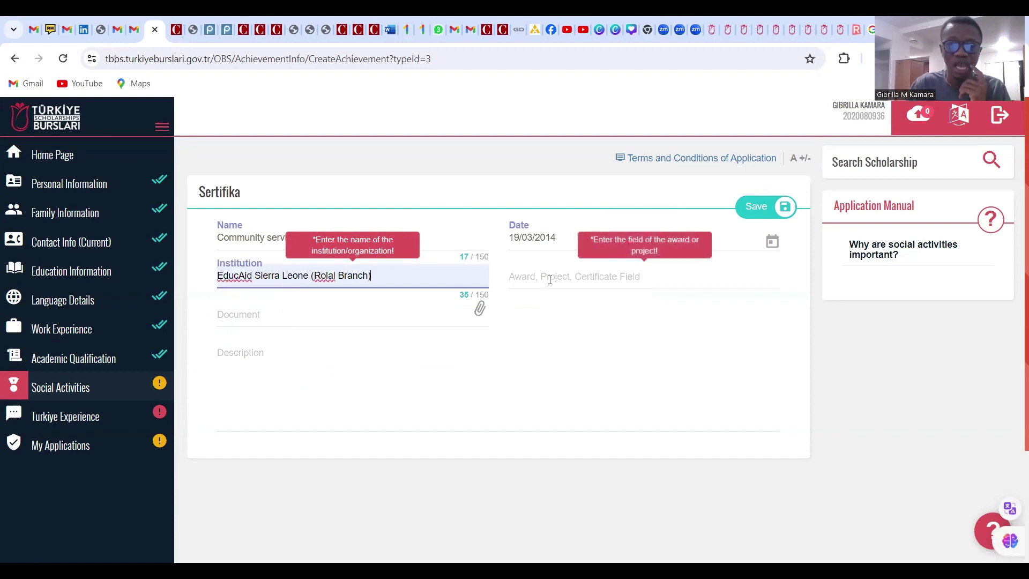
click(609, 280)
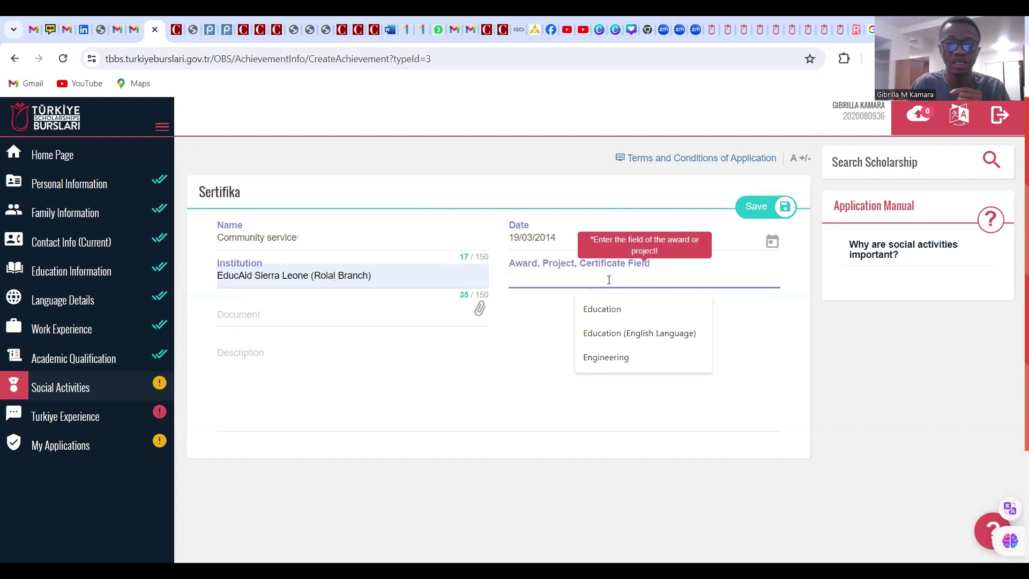
click(608, 310)
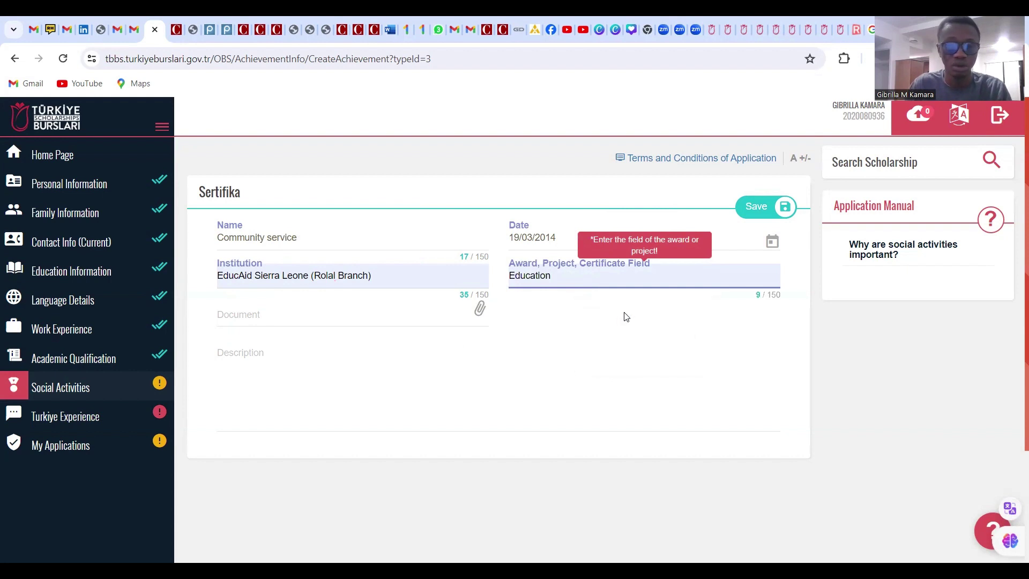
click(578, 282)
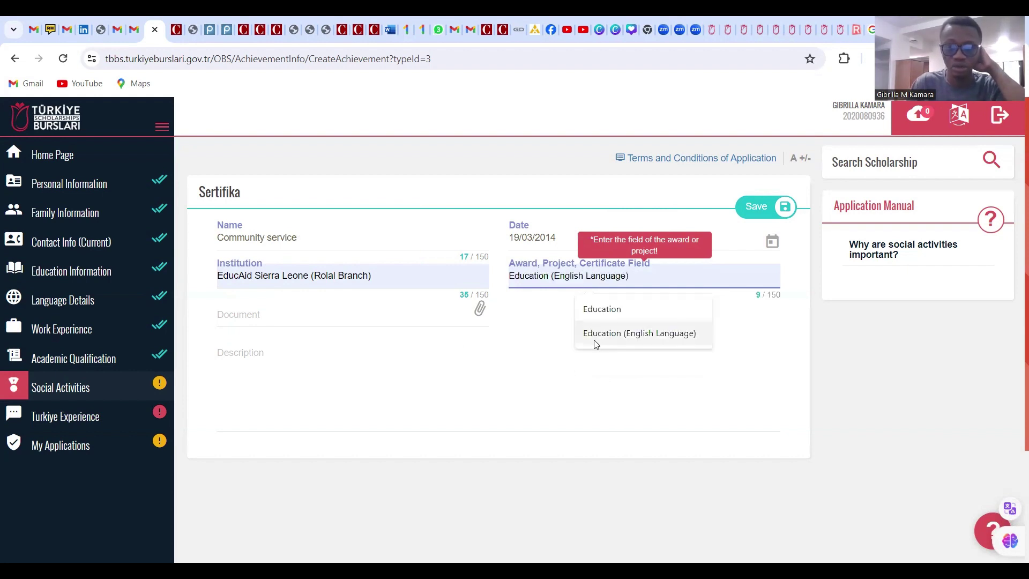
click(290, 322)
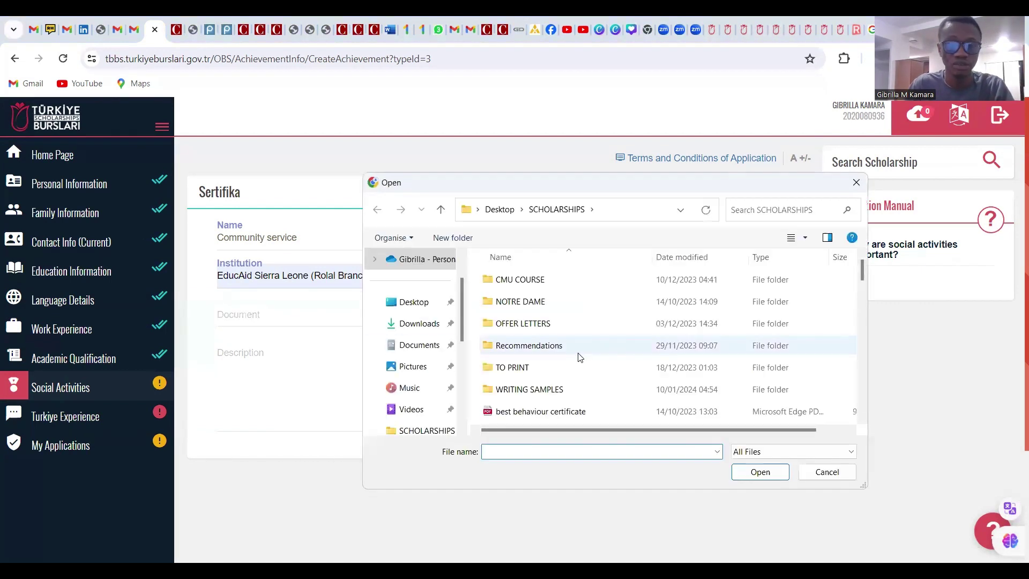
Attach Community service.pdf as the certificate's document.
scroll(588, 372, down, 2)
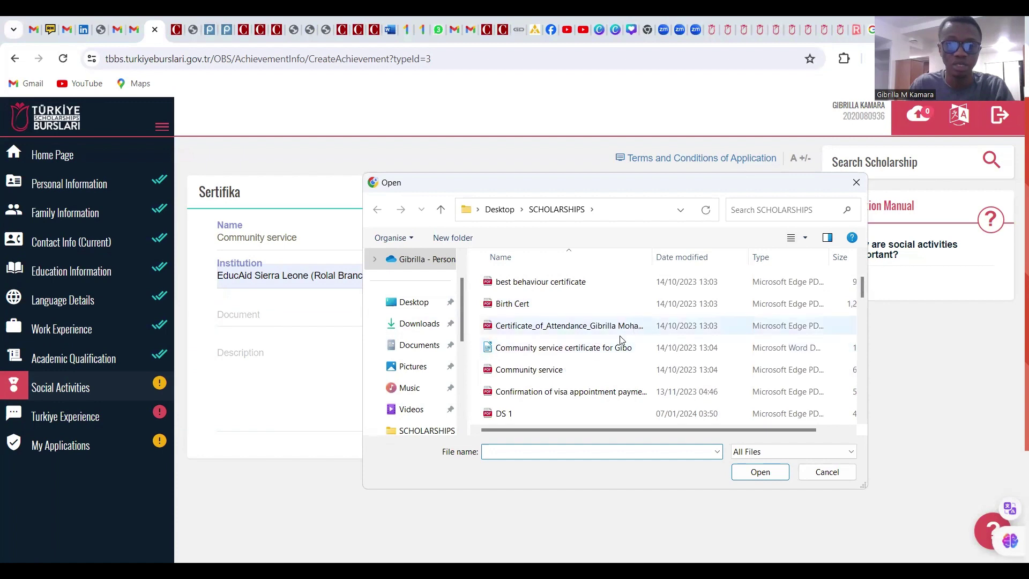
click(562, 374)
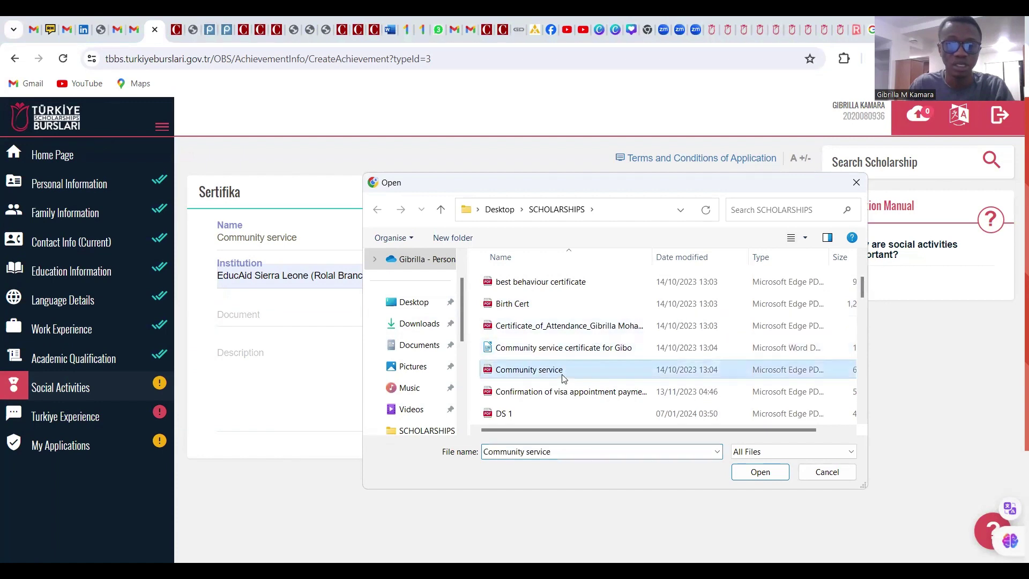
click(760, 472)
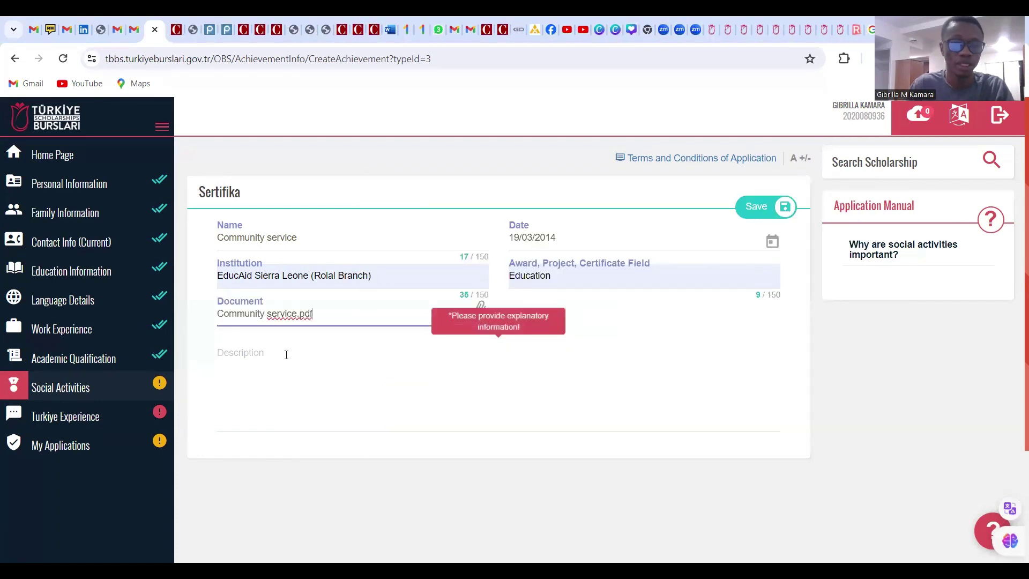
Describe it as 'I was sent to the primary school to look after the students' and save.
click(286, 354)
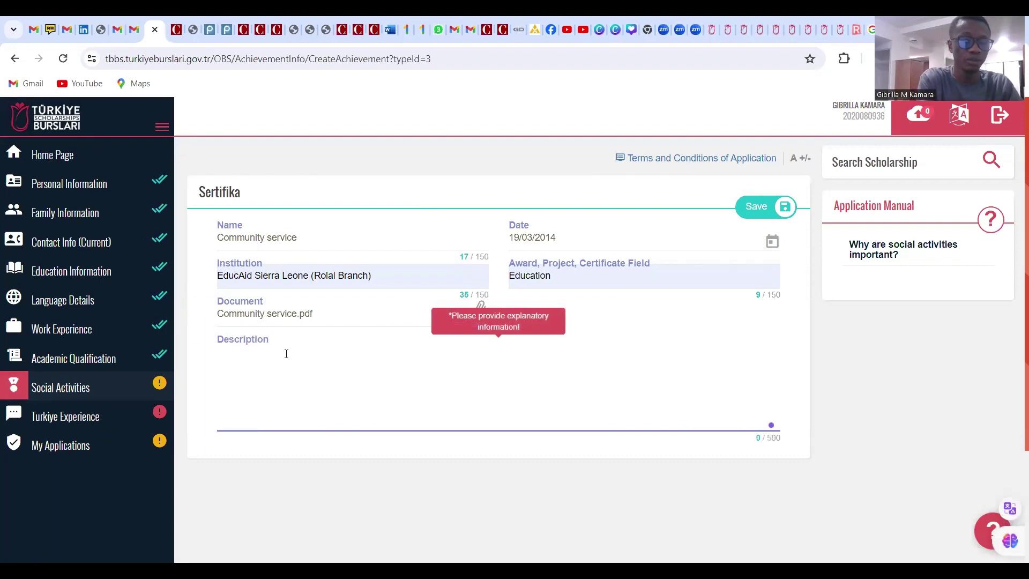
text(I was )
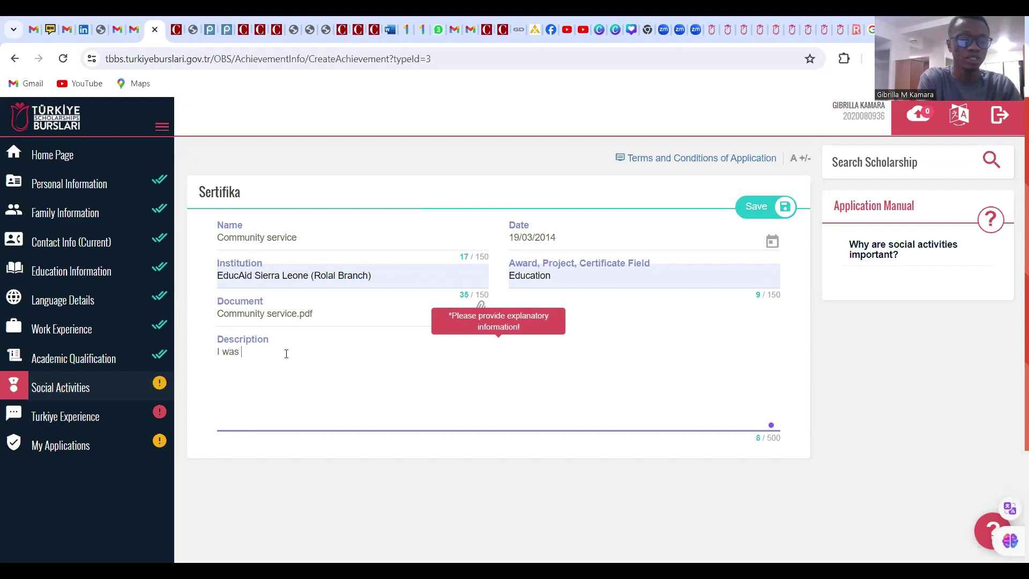
text(sent to)
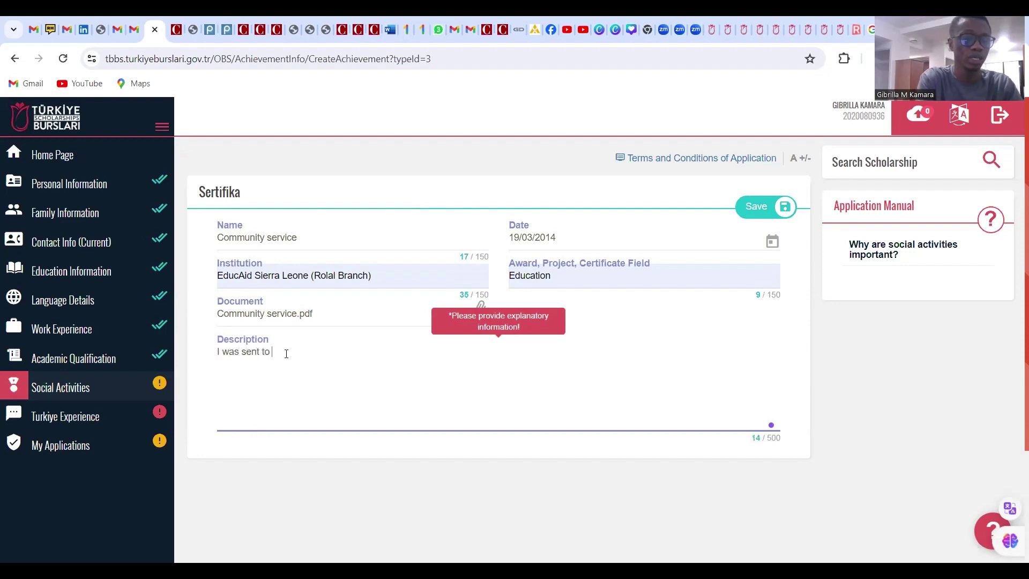
text( the pri)
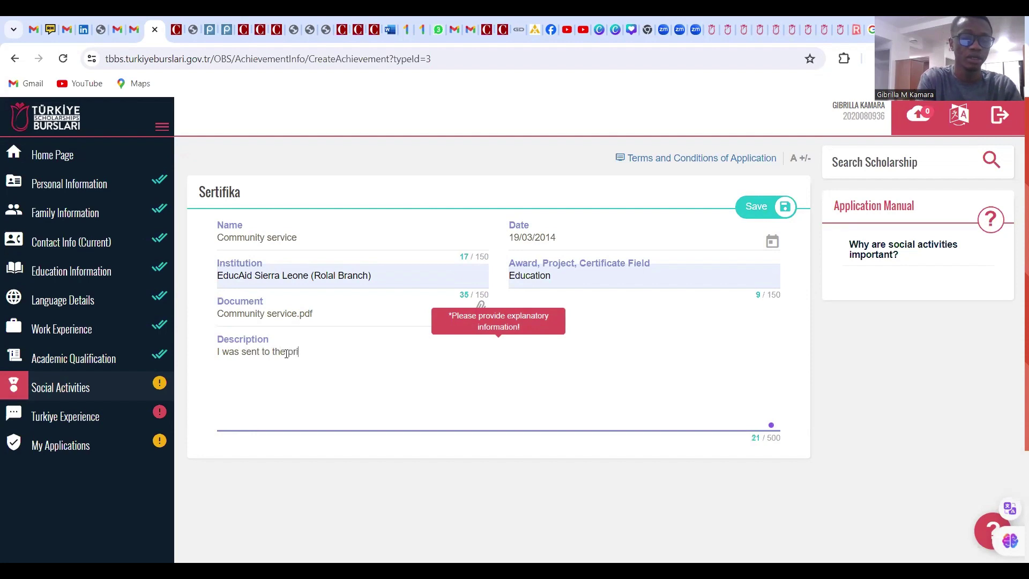
text(mary sc)
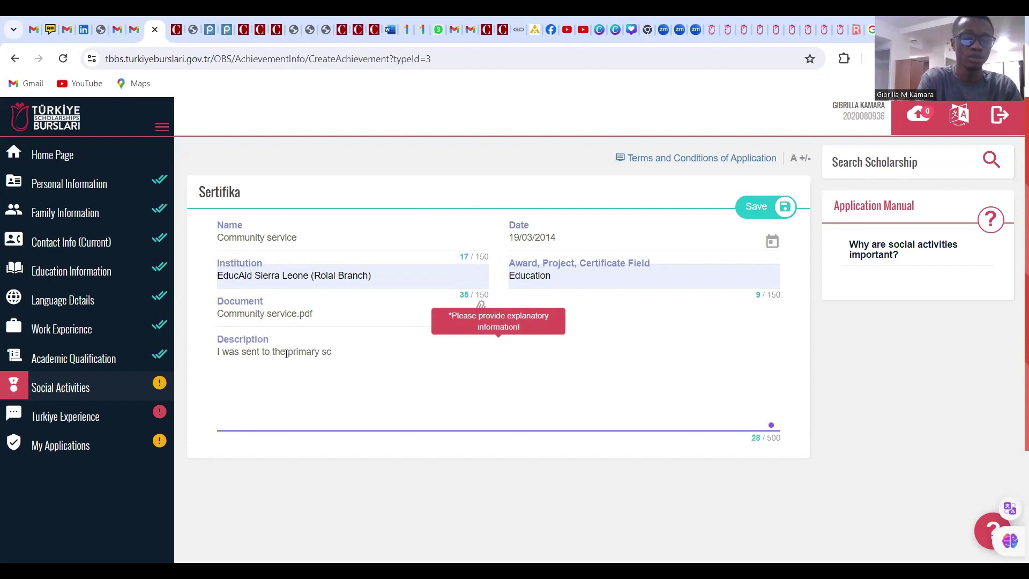
text(jhoo)
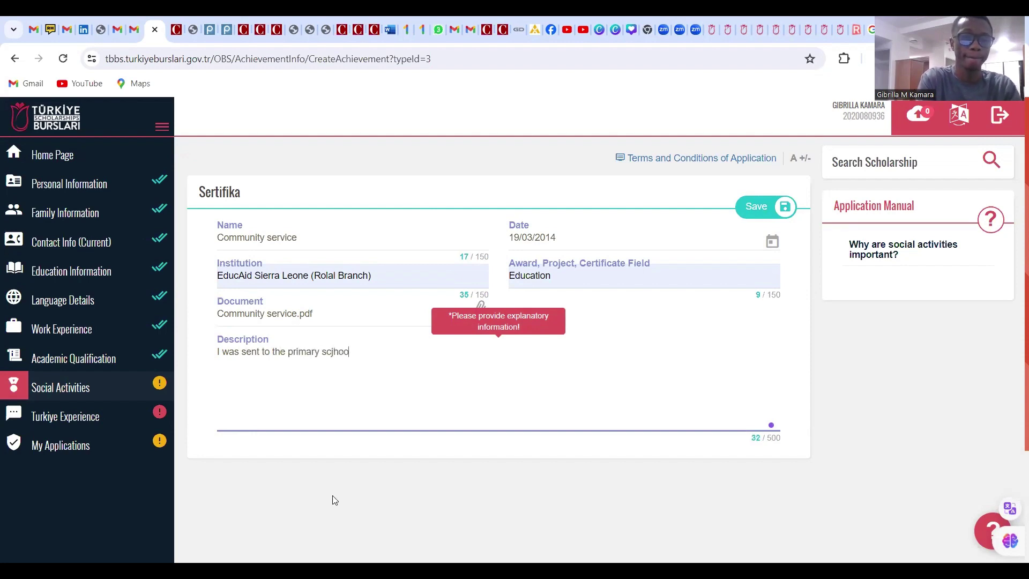
key(BackSpace)
key(BackSpace)
key(BackSpace)
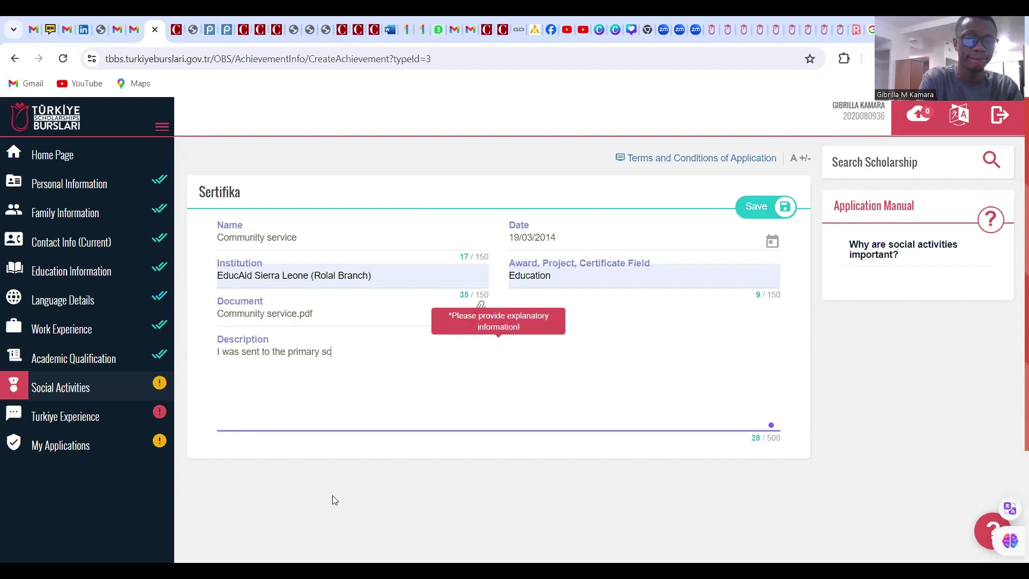
text(hool to)
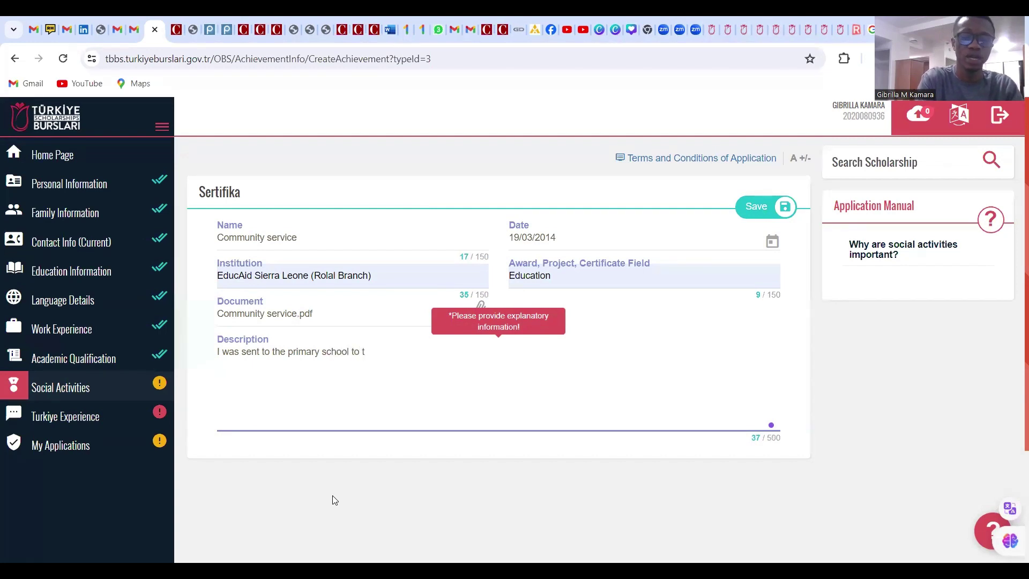
text( look after)
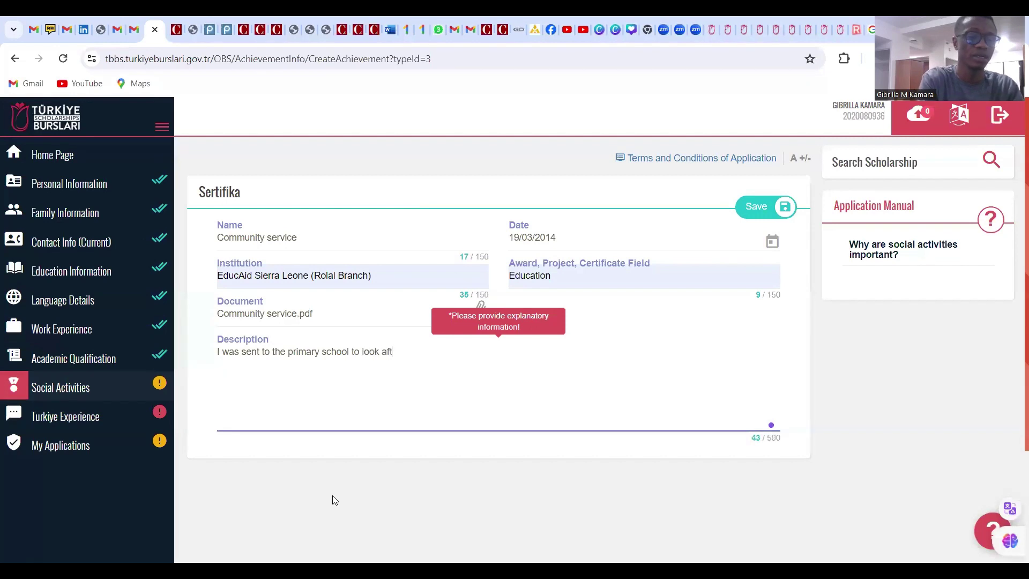
text( the )
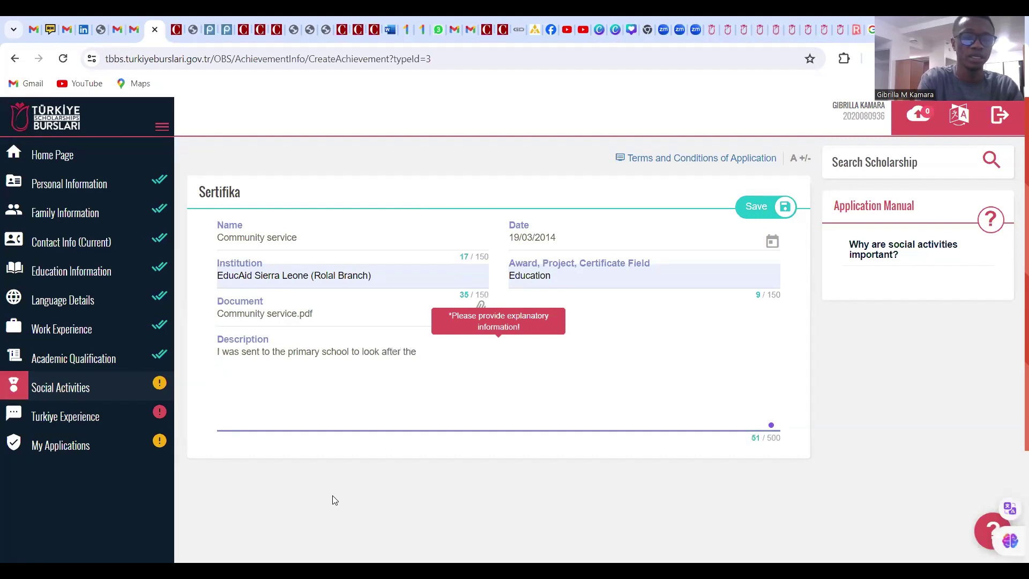
text(stude)
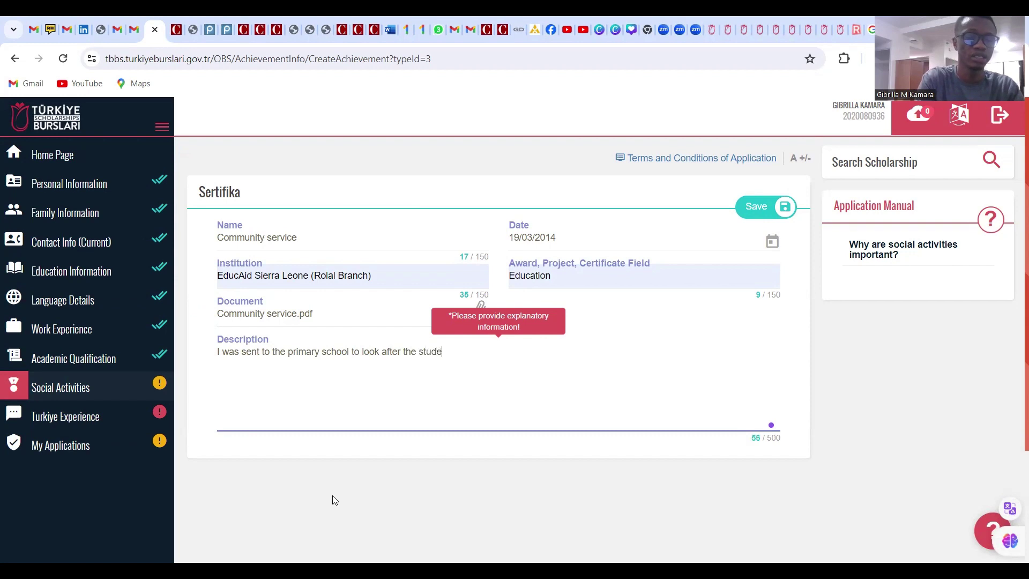
text(nts.)
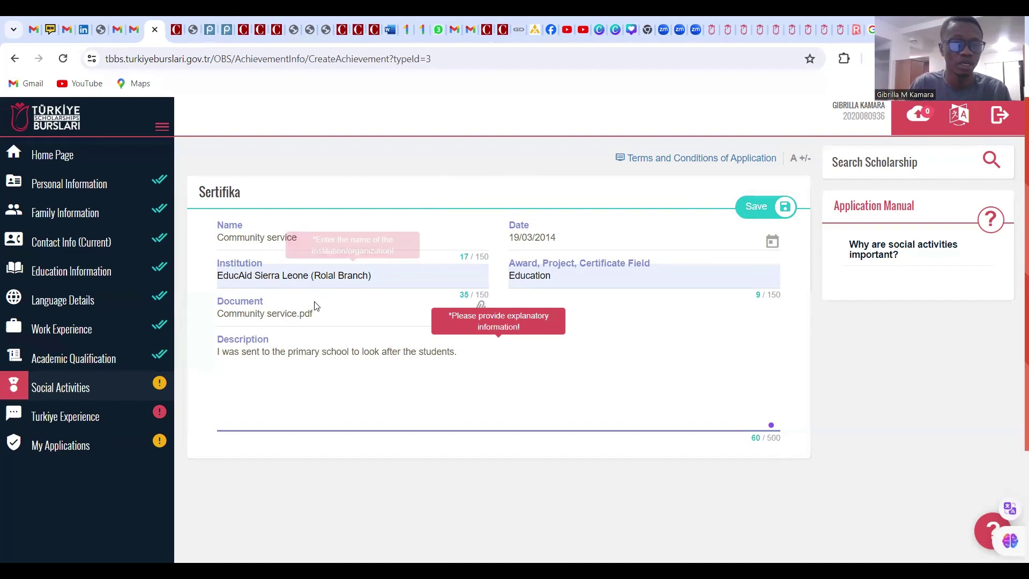
click(767, 209)
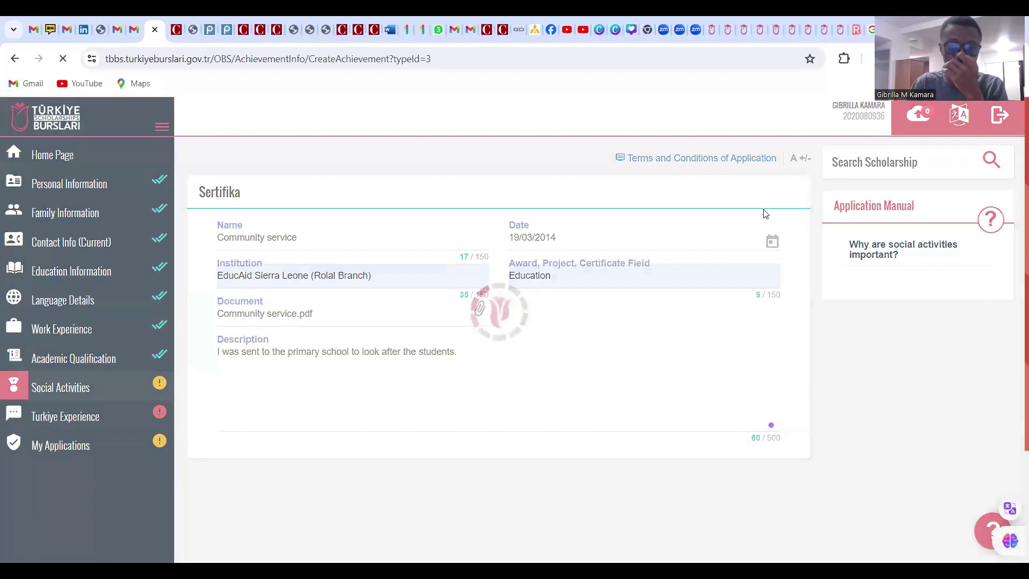
Scroll down the Social Activities page to the Voluntary Activities section.
scroll(471, 413, down, 1)
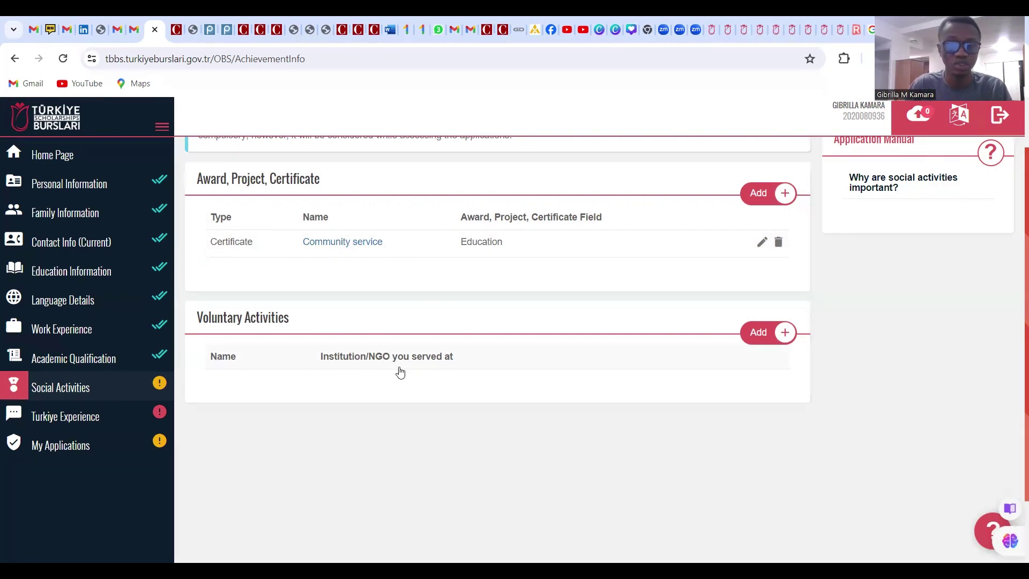
Add a voluntary activity named 'Community service' at institution 'Educaid Sierra Leone'.
click(774, 336)
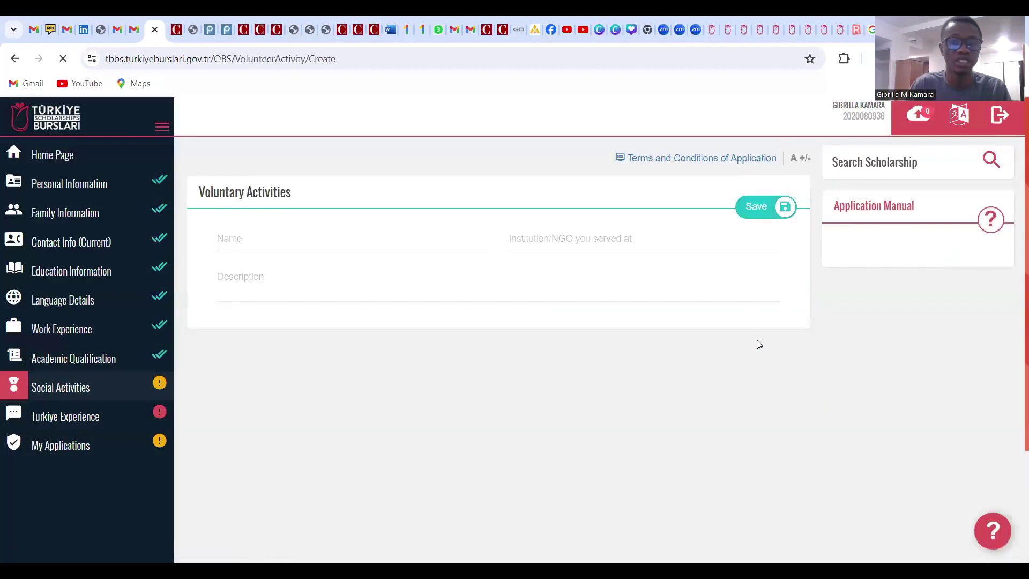
click(237, 240)
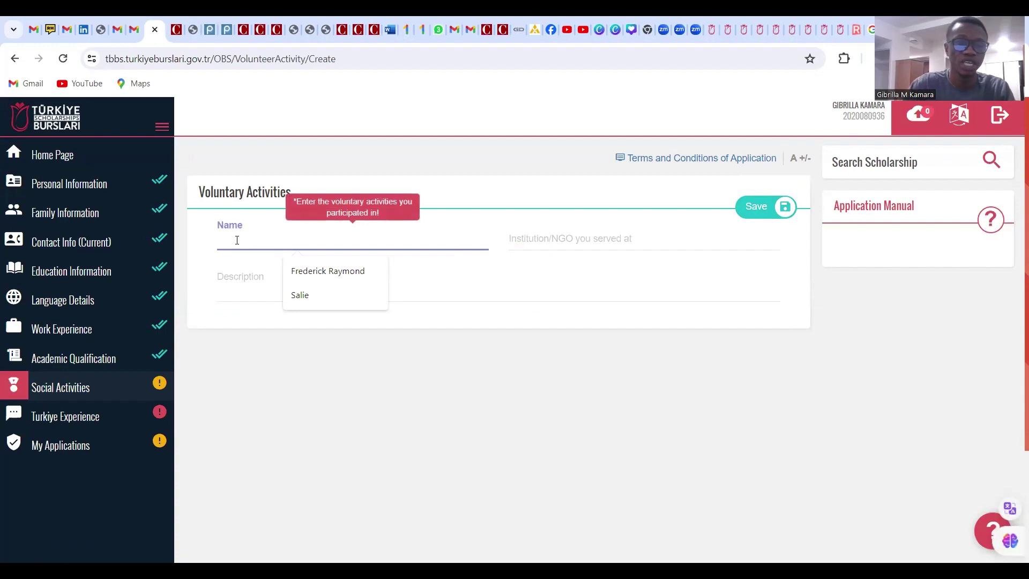
text(C)
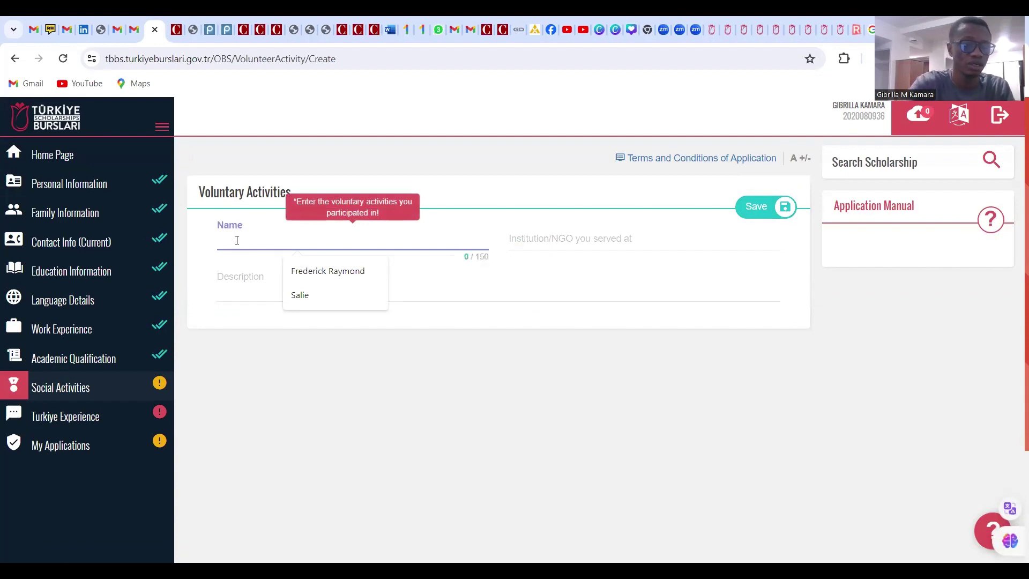
text(omm)
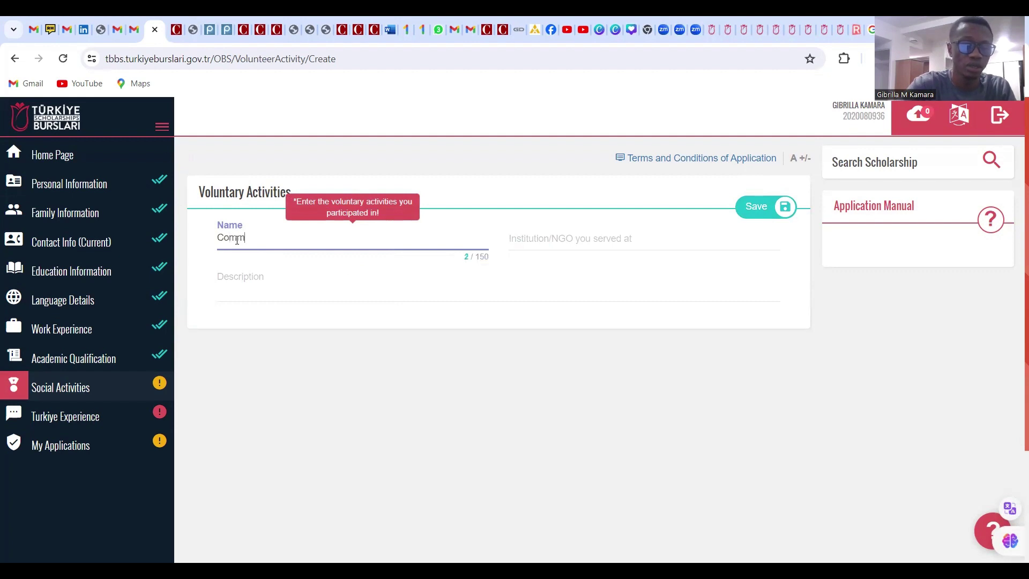
text(unity s)
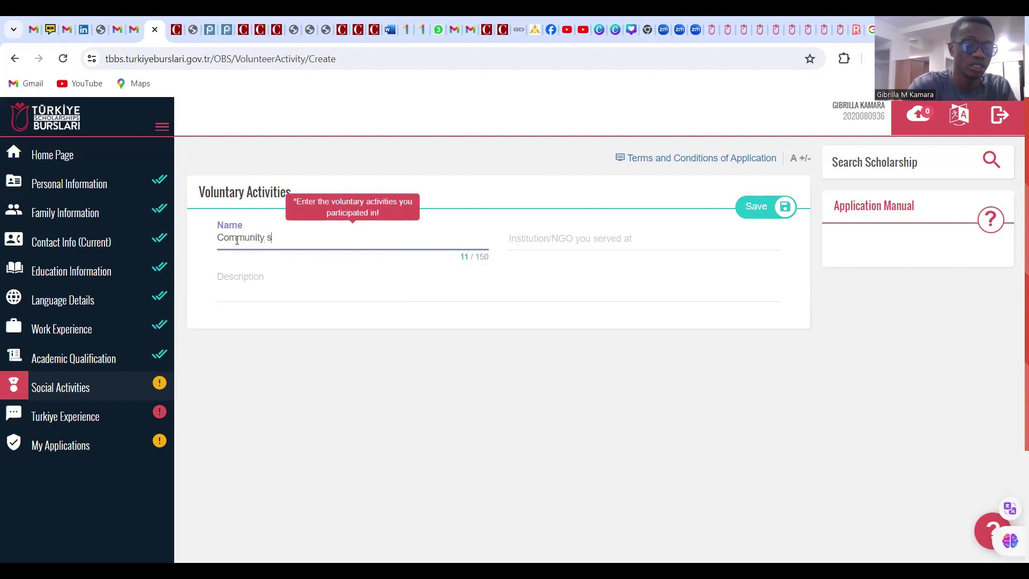
text(ervice)
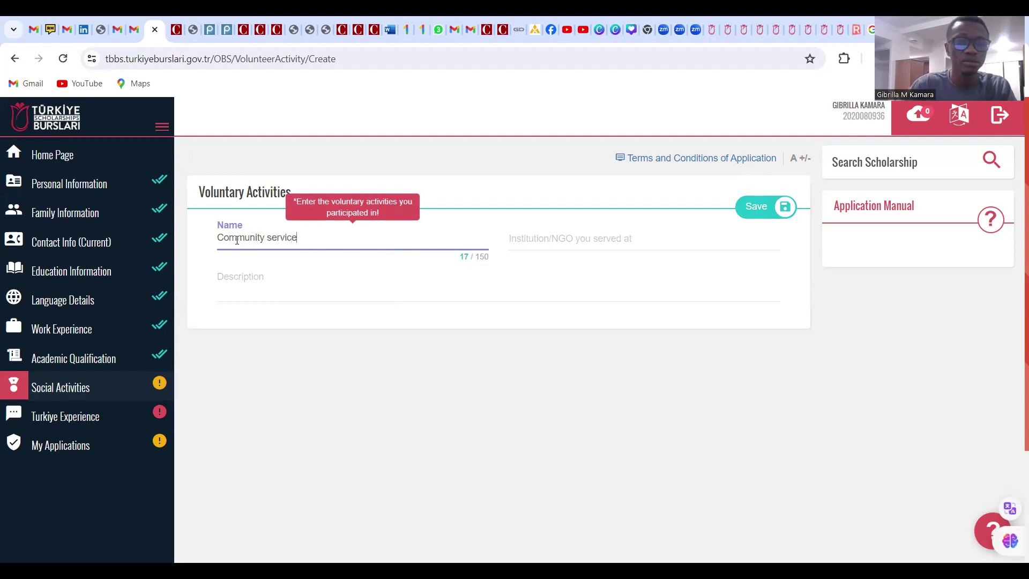
click(559, 240)
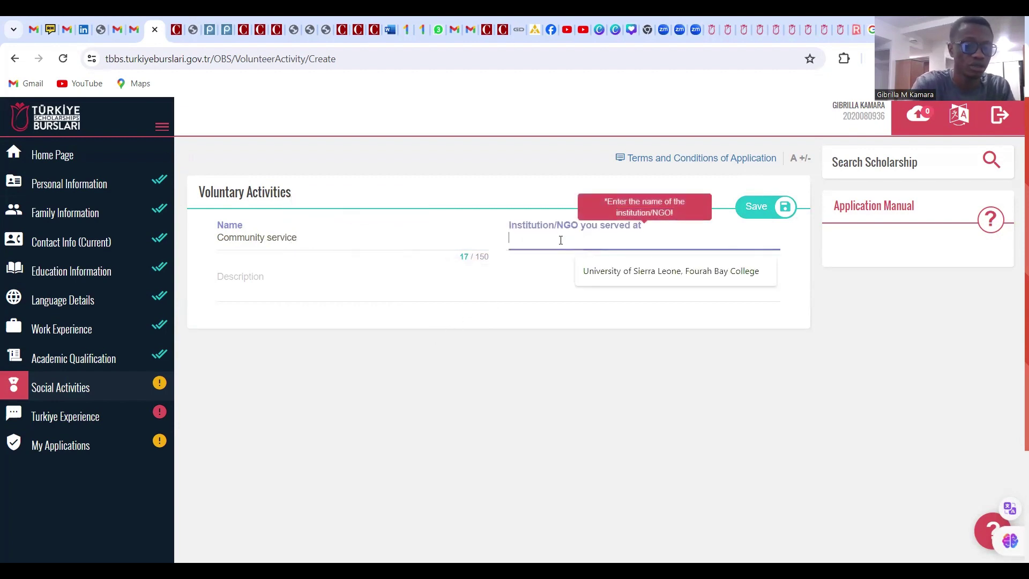
text(Edu)
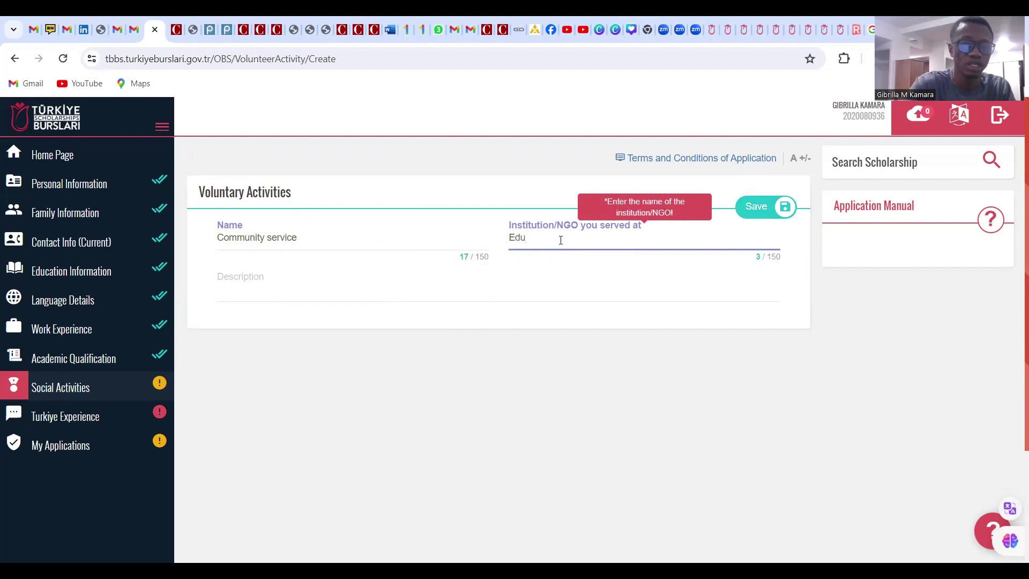
text(caid Sierra)
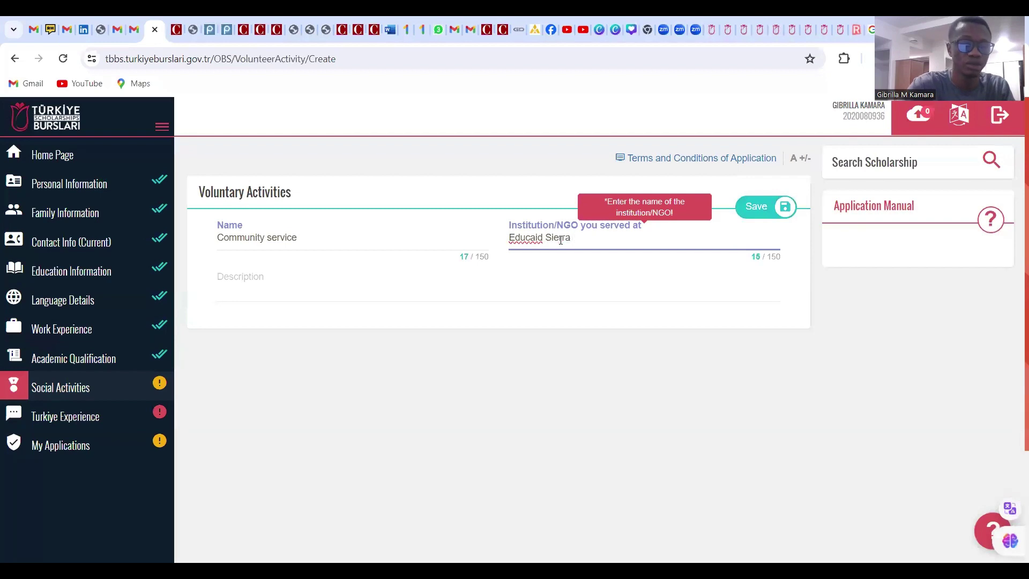
text( Leone)
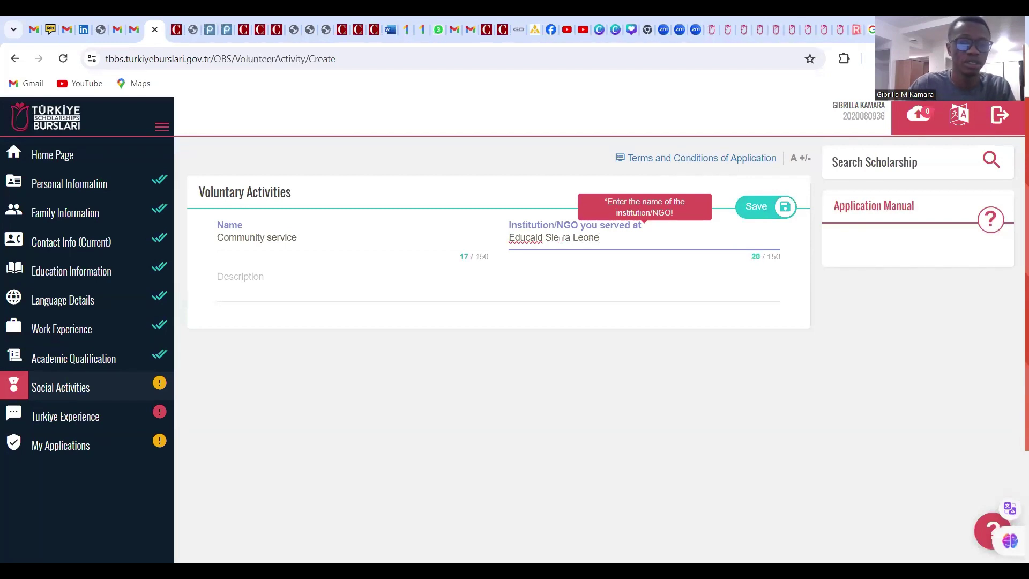
Write its description about teaching students and guiding them on their school activities.
click(398, 284)
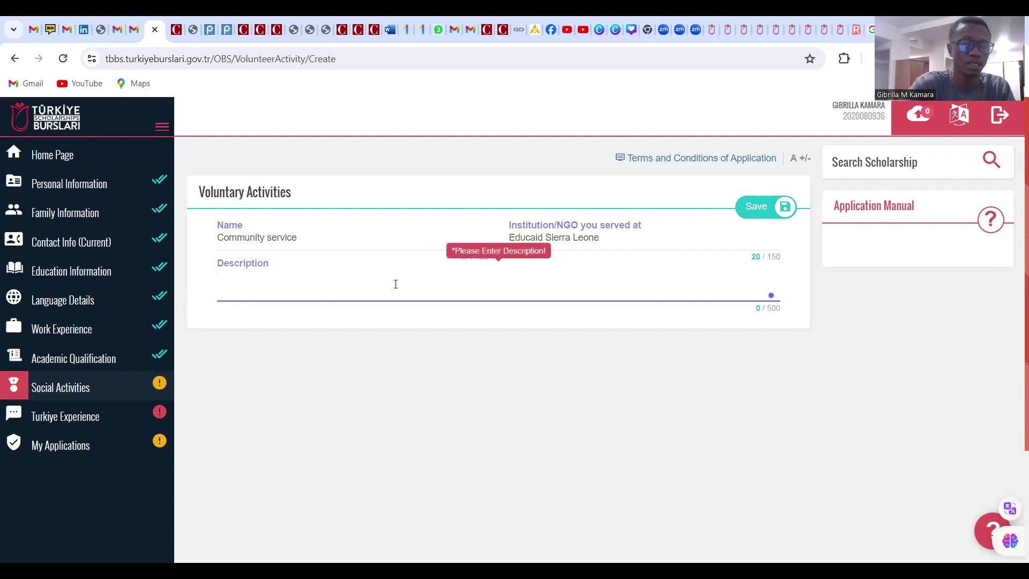
text(I was)
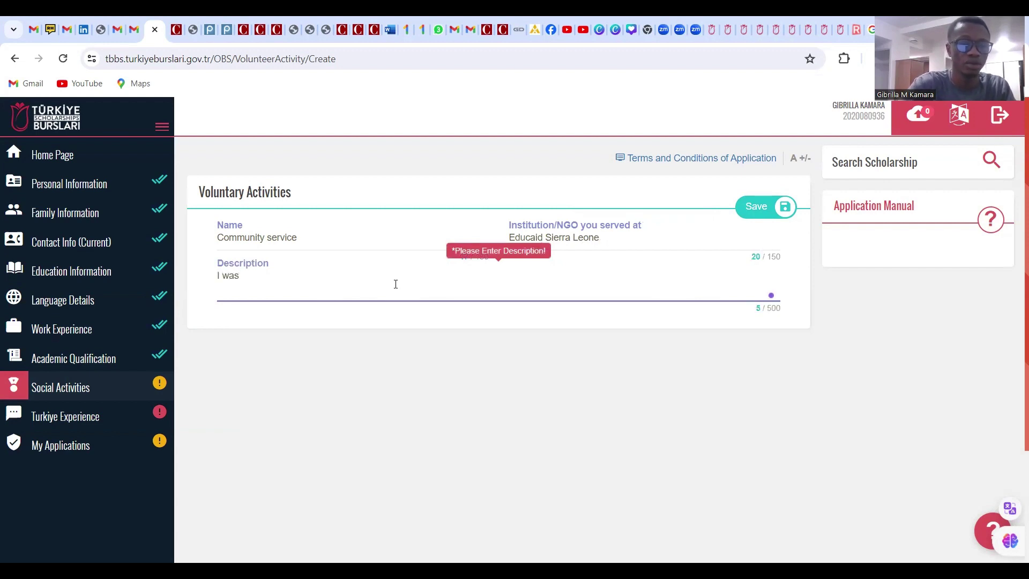
text( gi)
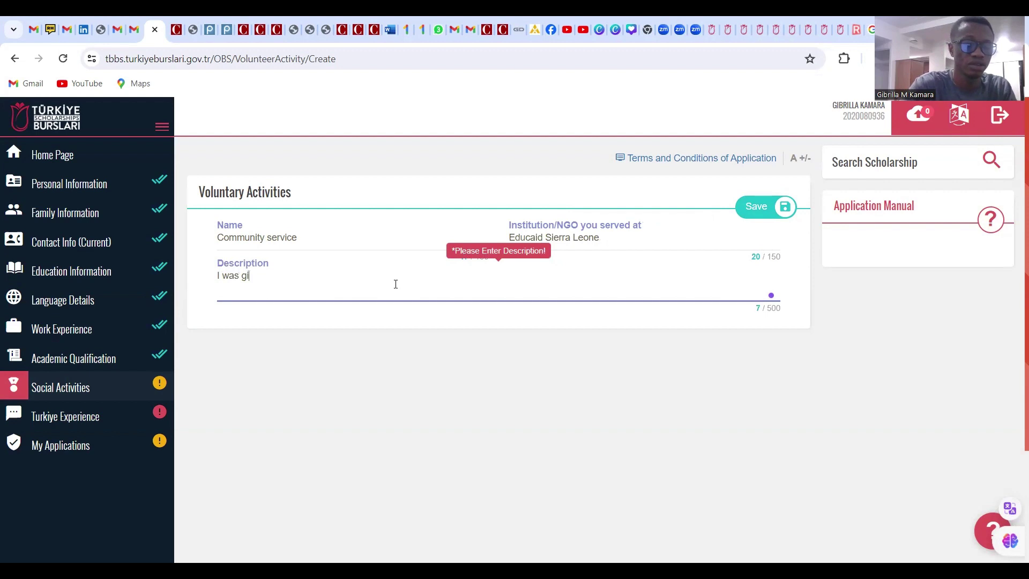
text(ven )
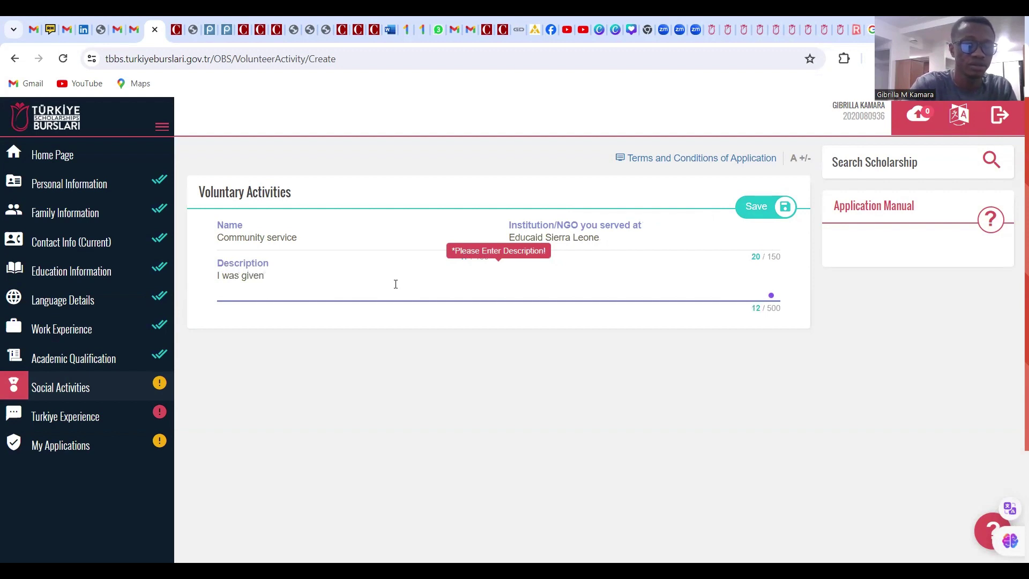
text(the )
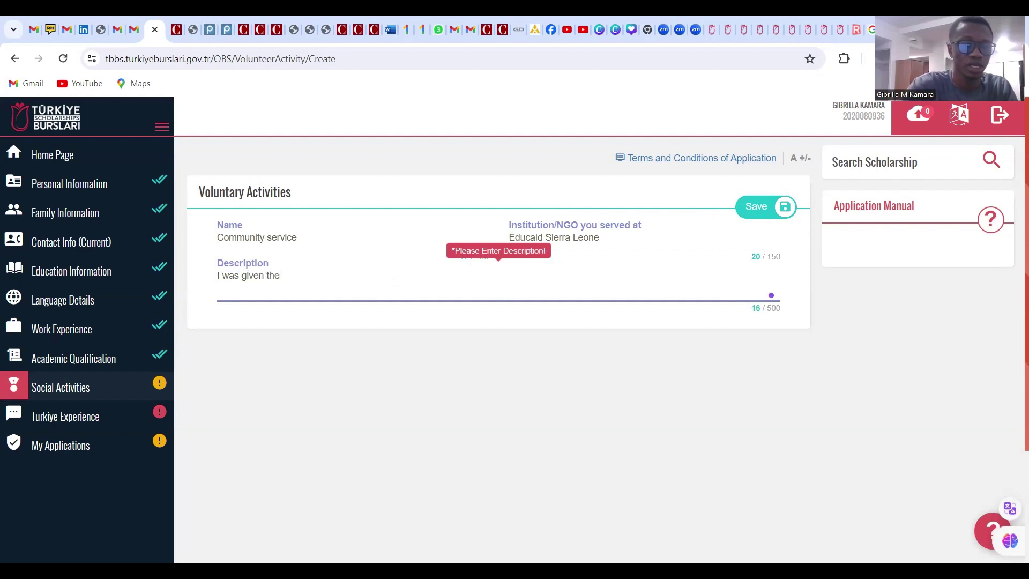
text(responsi)
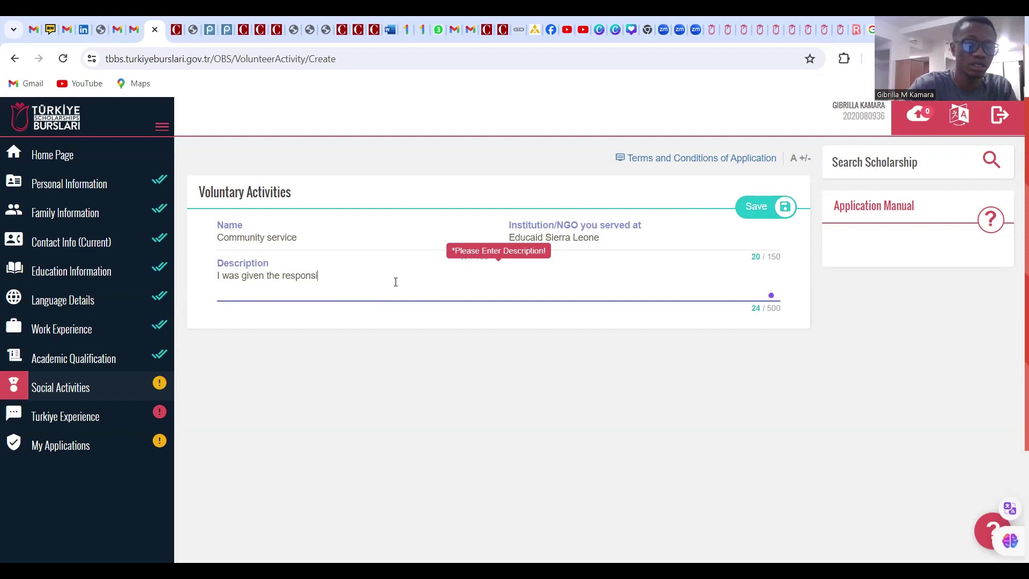
text(bi)
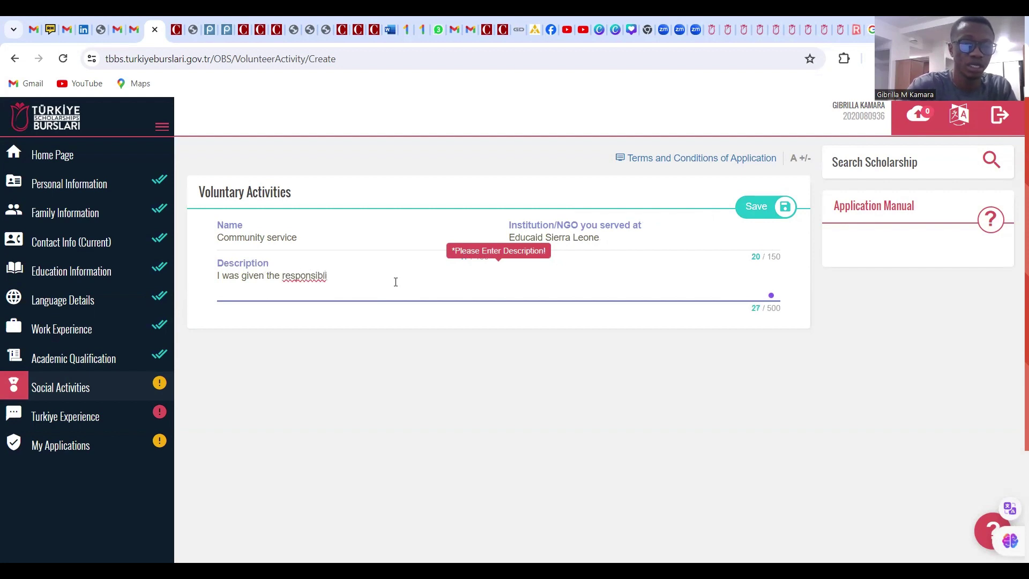
key(BackSpace)
key(BackSpace)
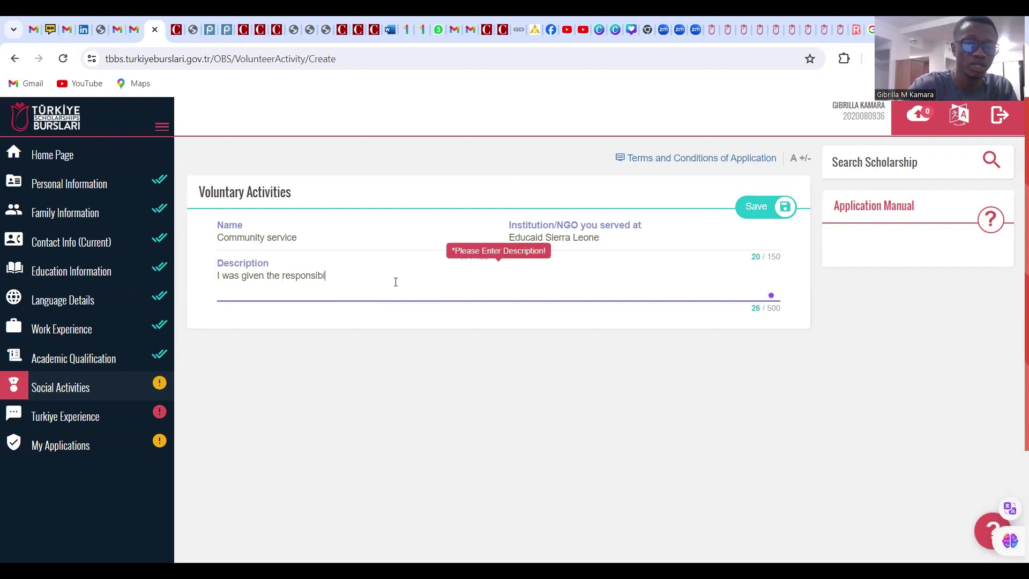
text(ilit)
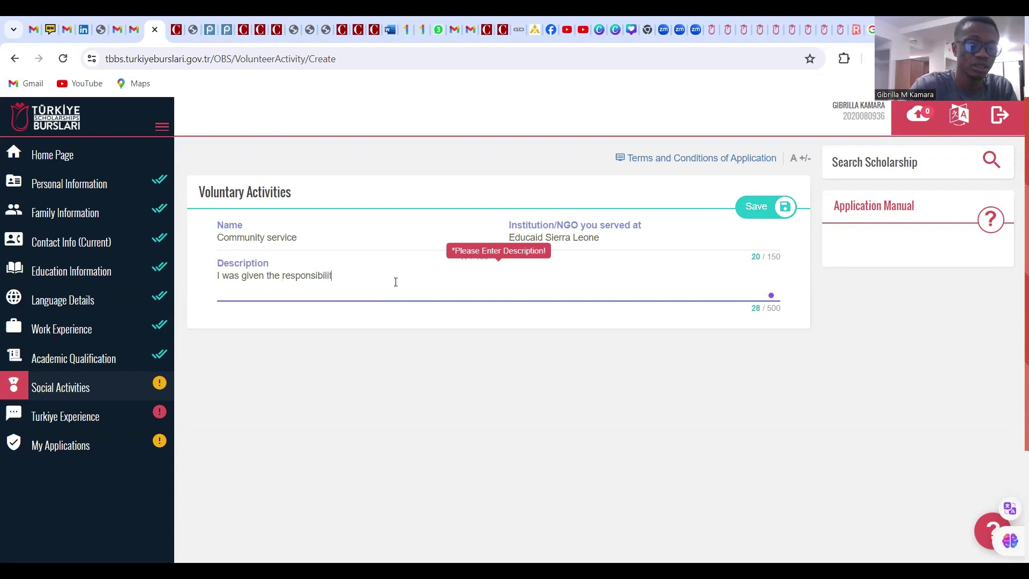
text(y to tea)
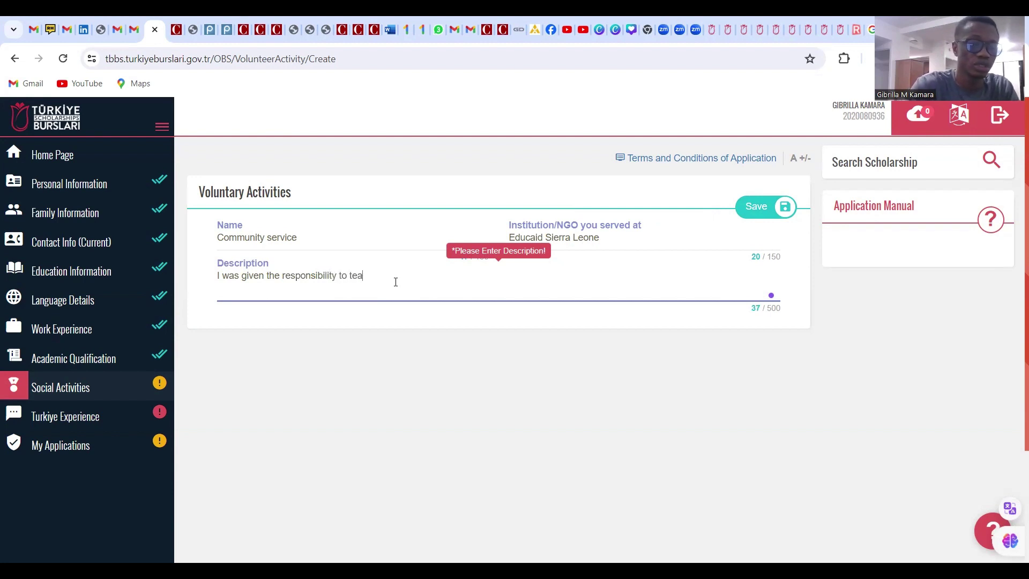
text(ch s)
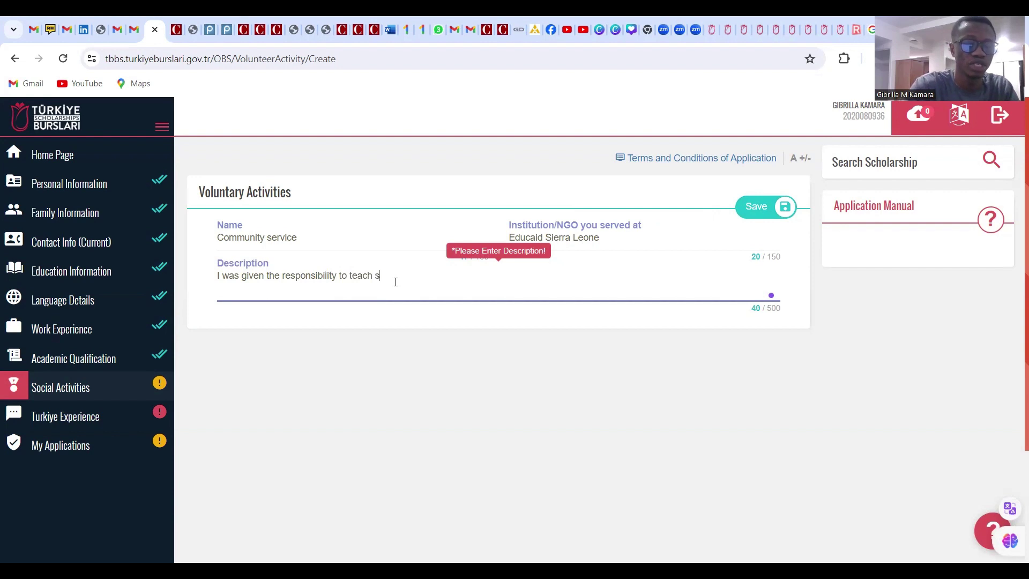
text(tudents an)
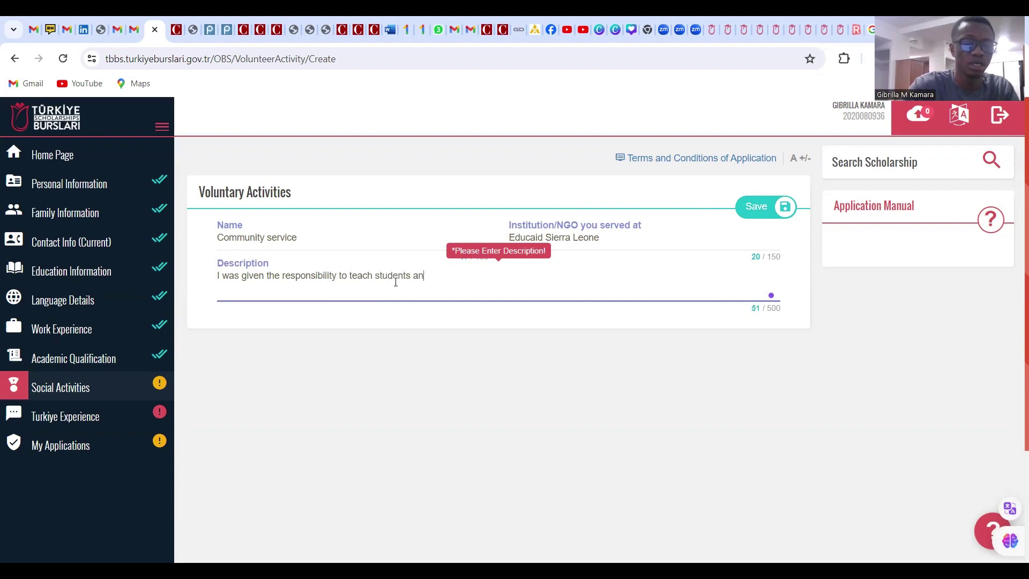
text(d gui)
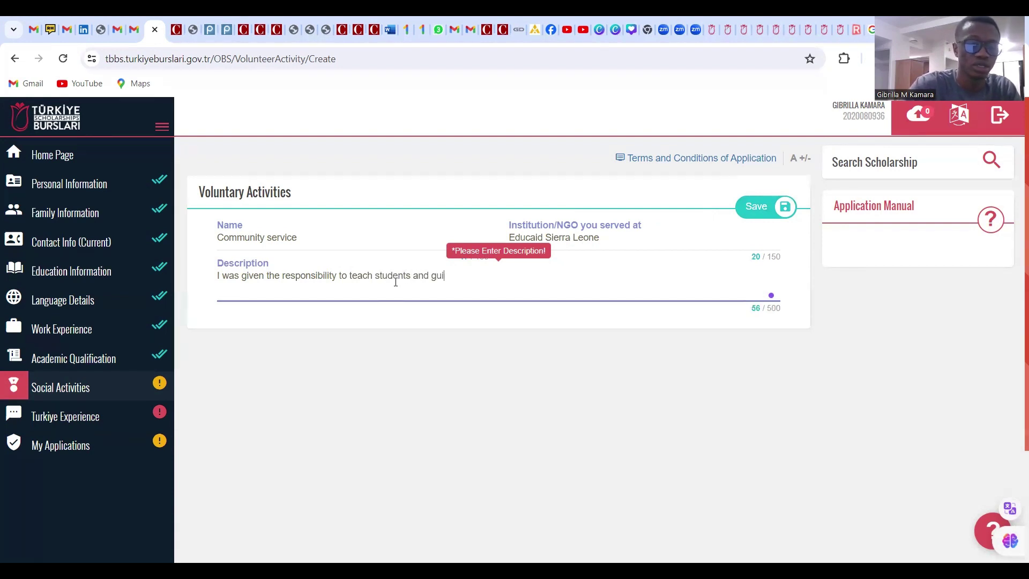
text(de them )
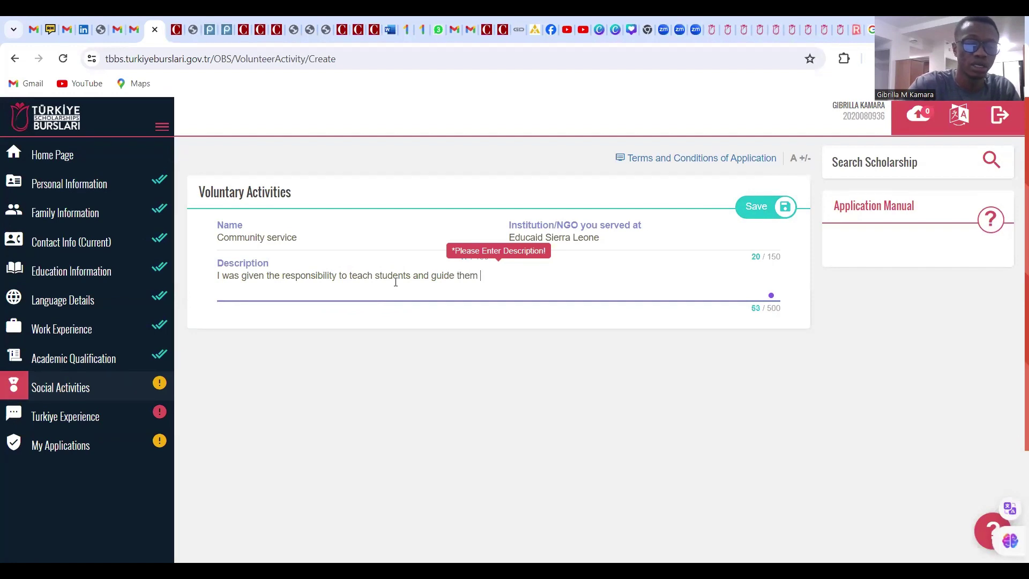
text(on their )
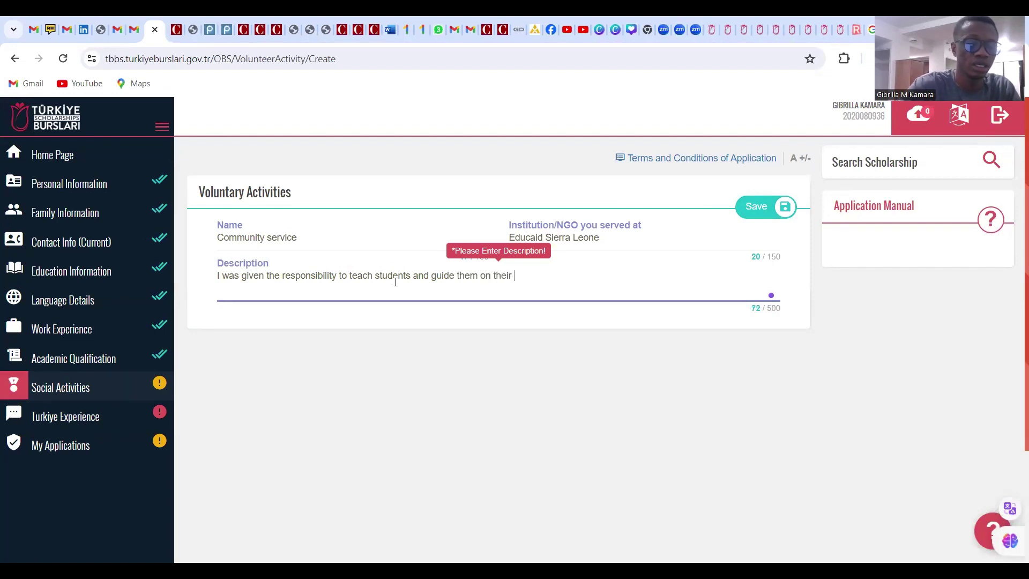
text(sch)
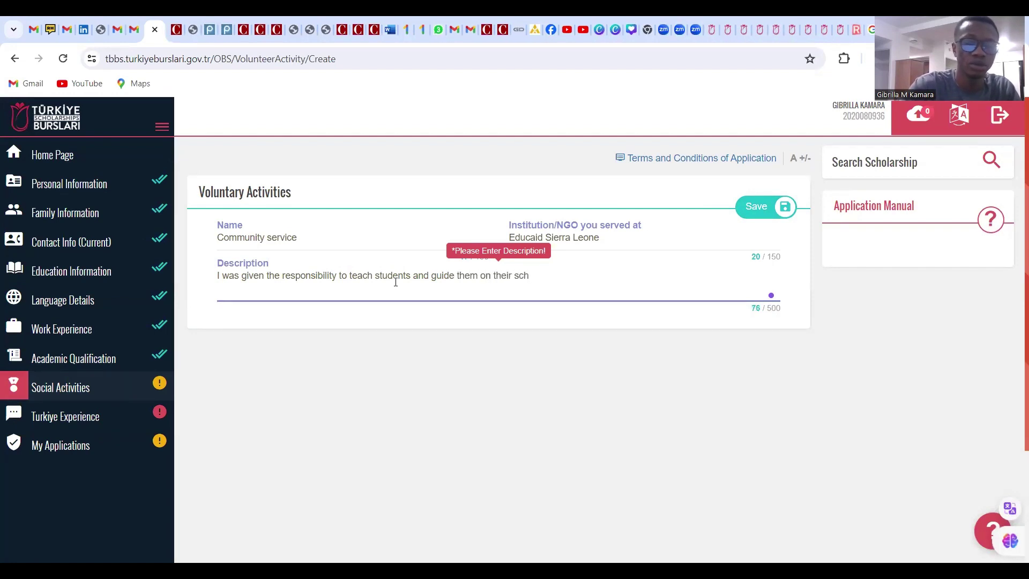
text(ool act)
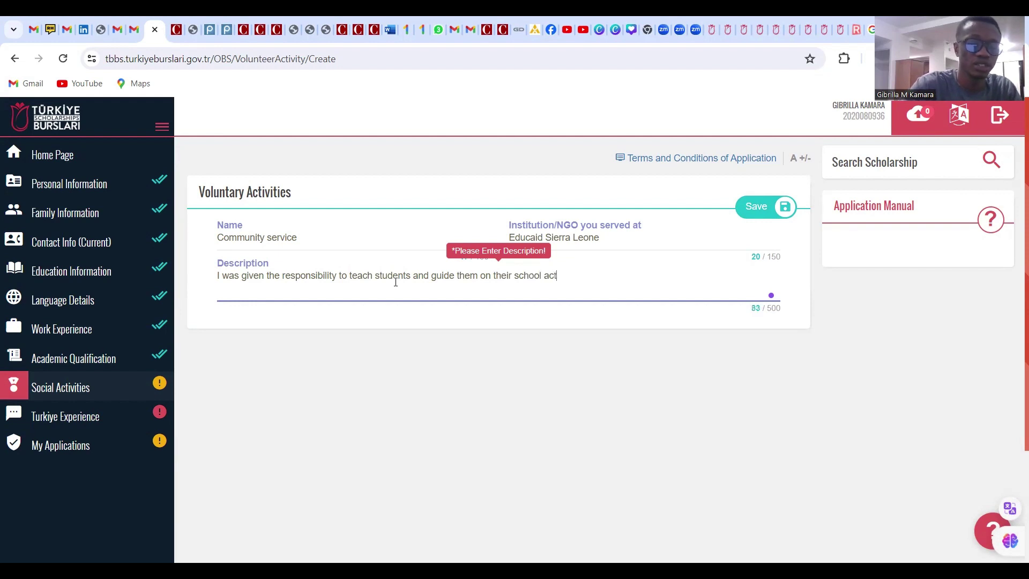
text(i vie)
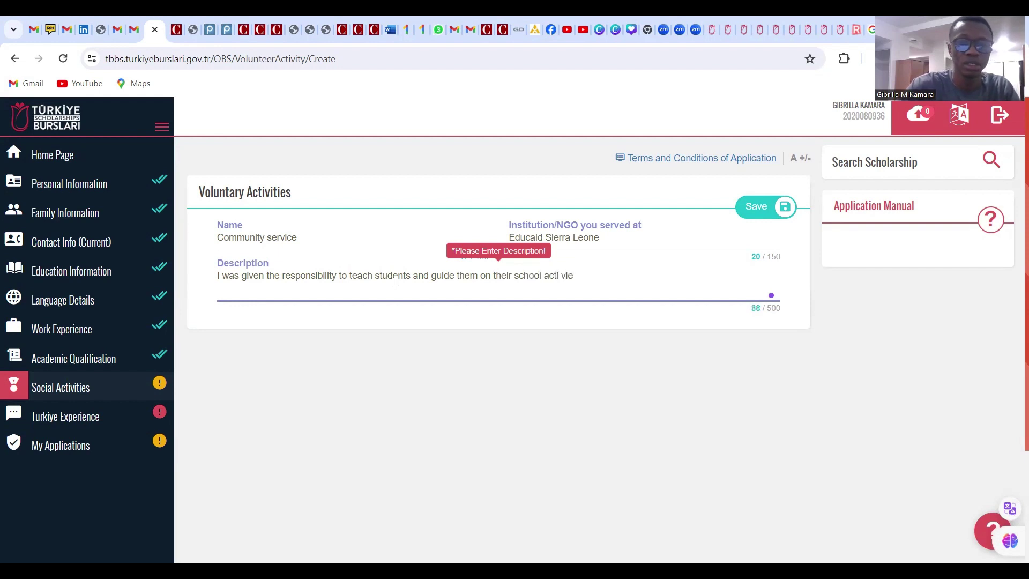
key(BackSpace)
key(BackSpace)
key(BackSpace)
key(BackSpace)
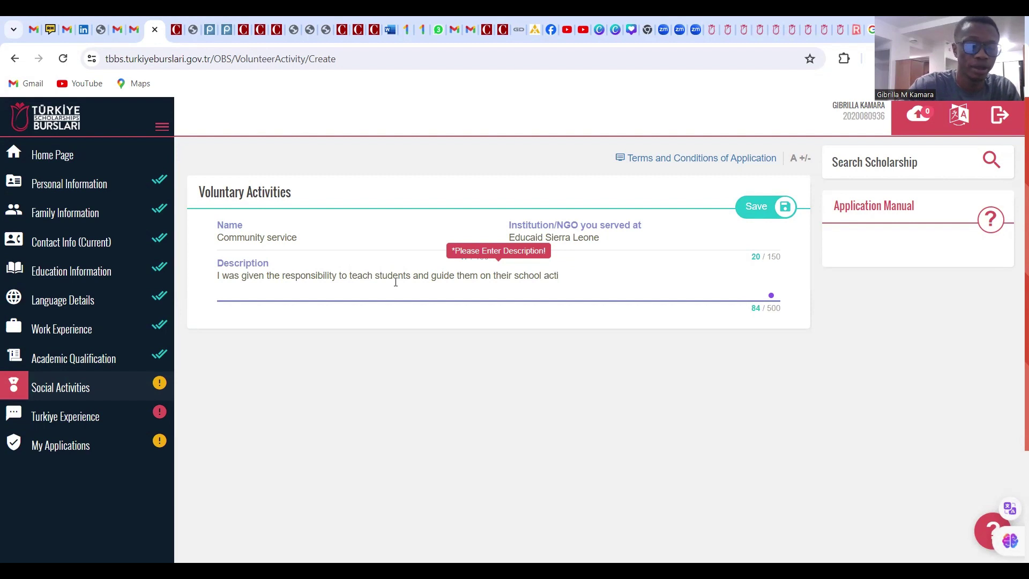
text(vities)
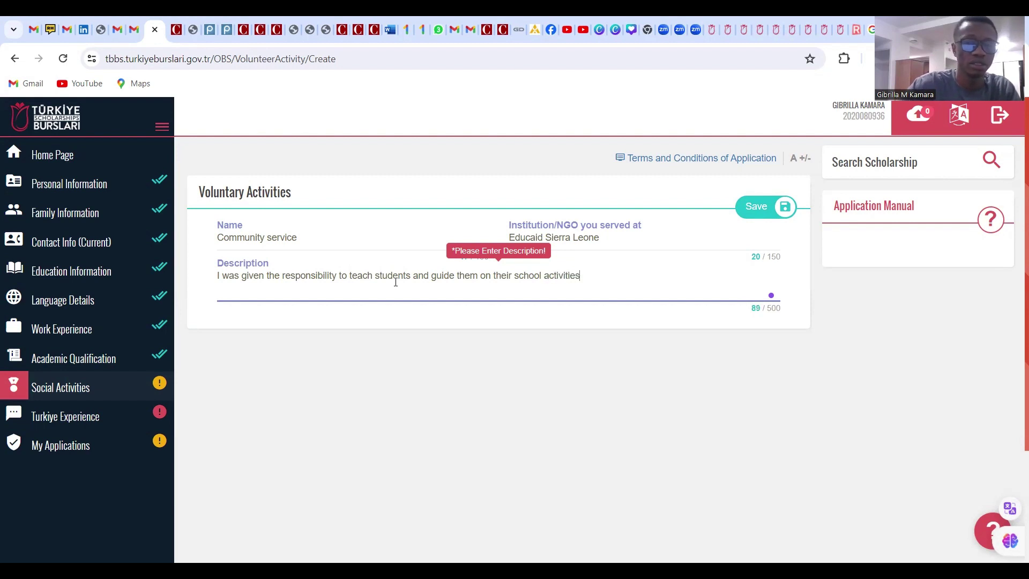
click(658, 342)
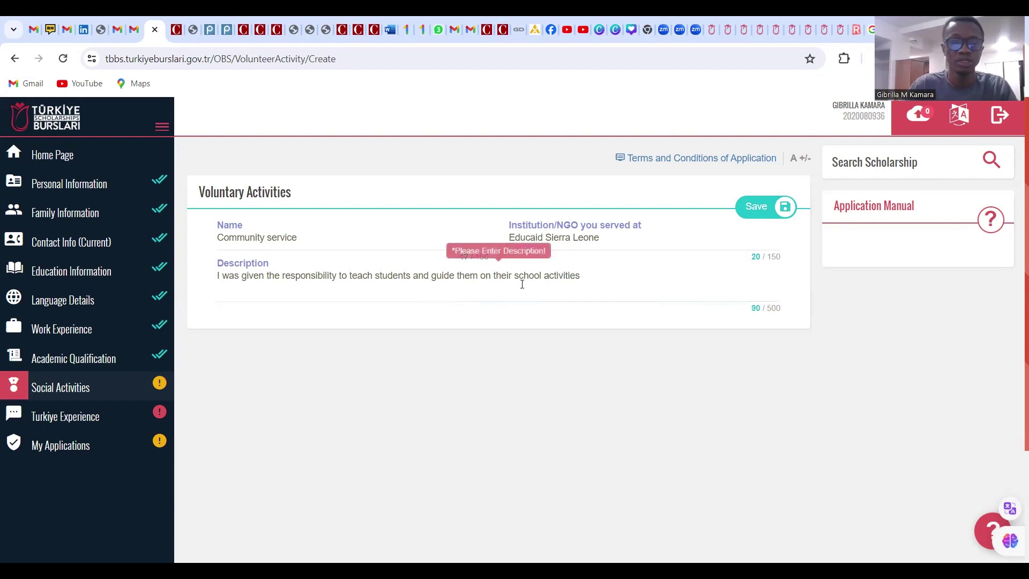
Save the voluntary activity and move on to the Turkiye Experience page.
click(742, 214)
scroll(604, 306, down, 3)
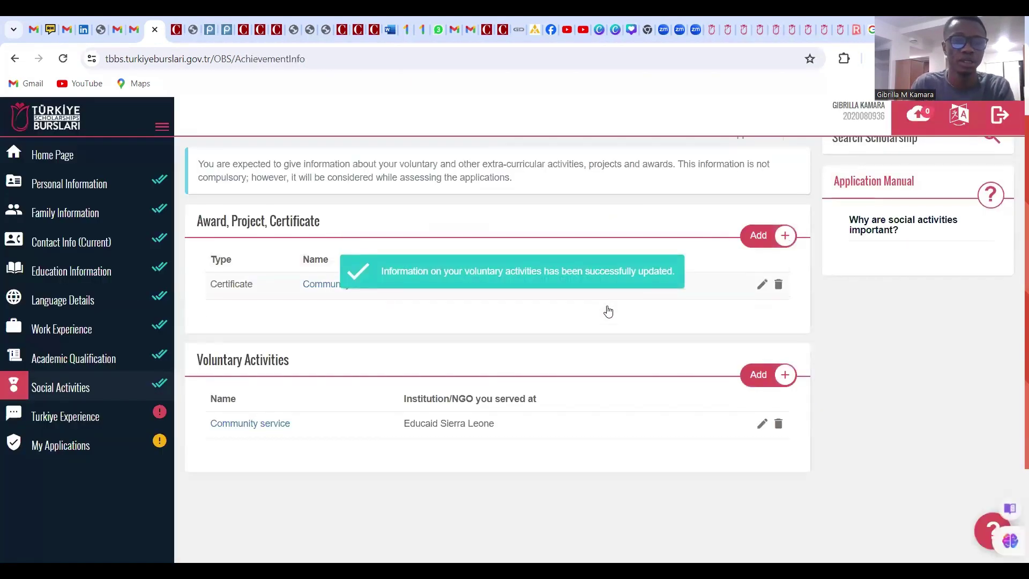
scroll(510, 340, up, 3)
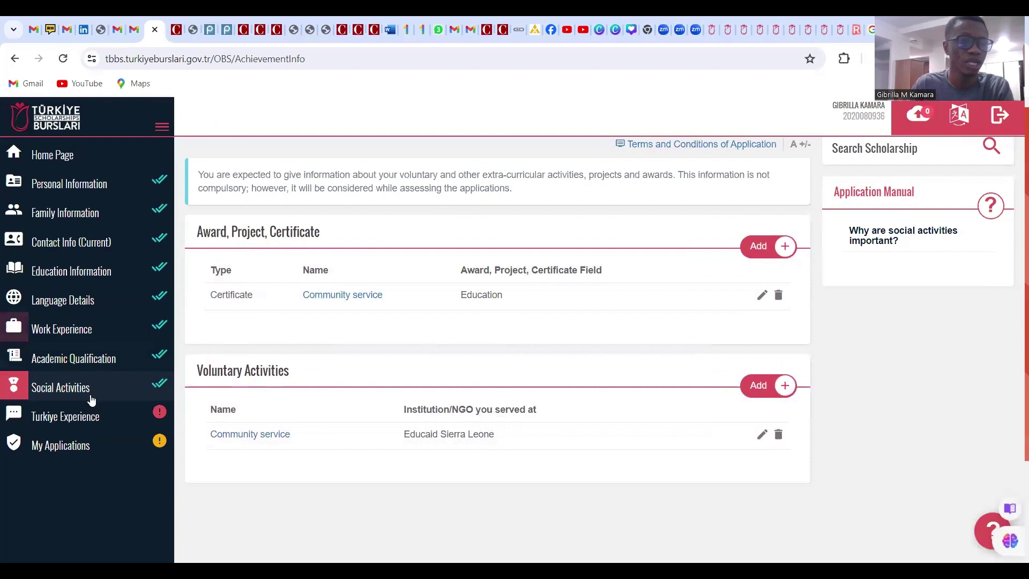
click(87, 420)
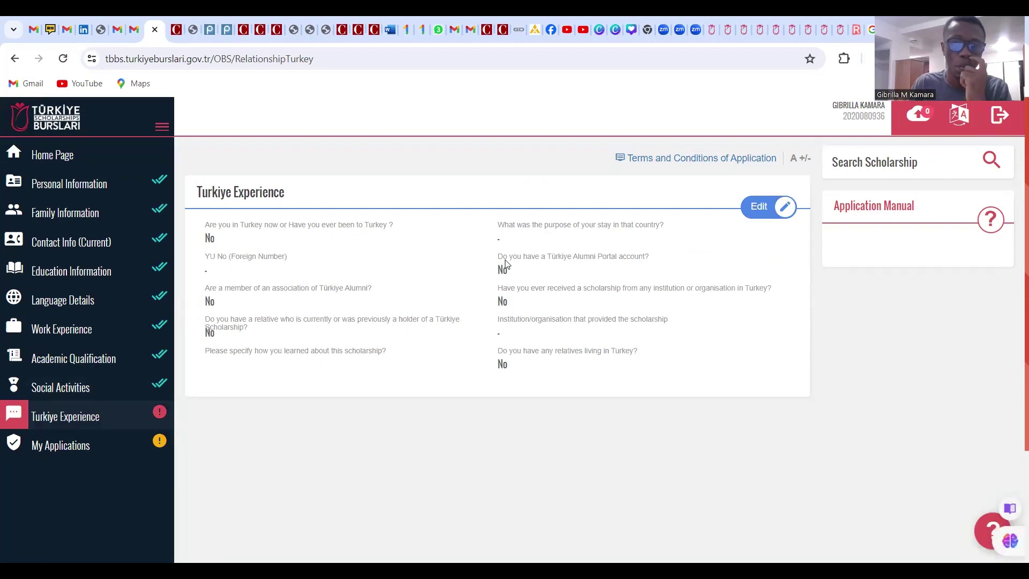
Make the Turkiye Experience answers editable and set the scholarship source to Social Media.
click(753, 208)
scroll(520, 325, down, 2)
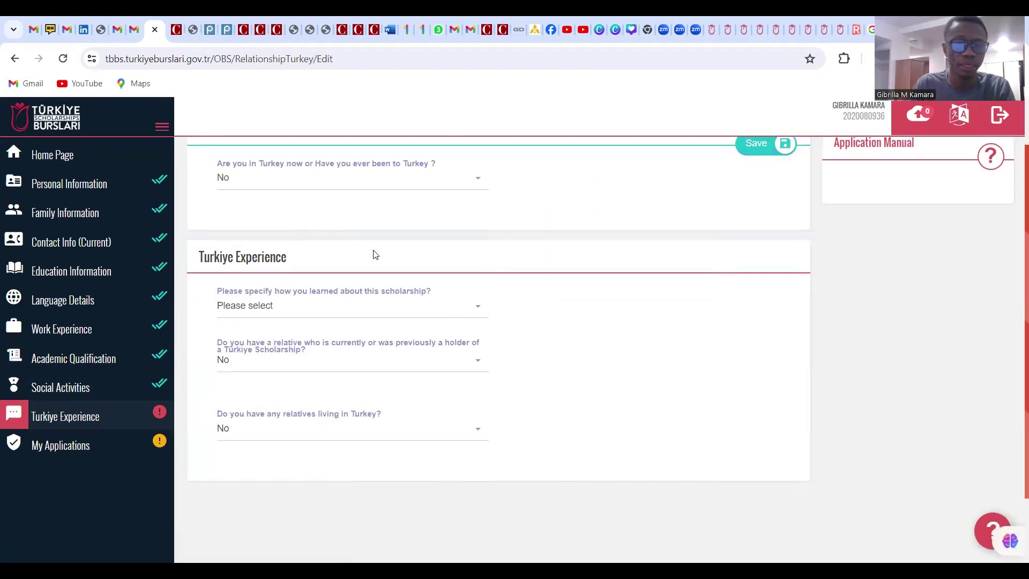
scroll(375, 255, up, 2)
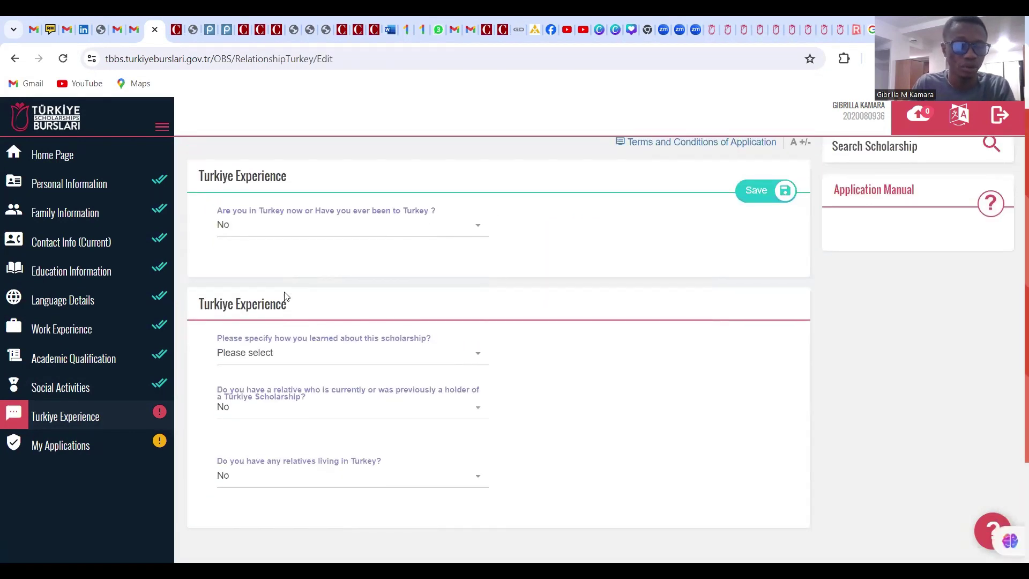
scroll(285, 297, down, 1)
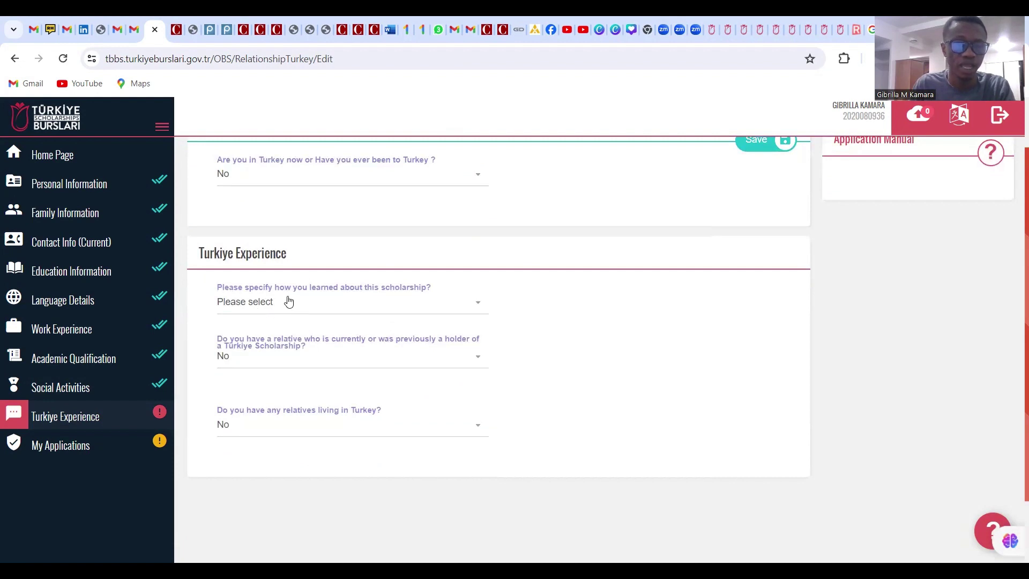
click(426, 309)
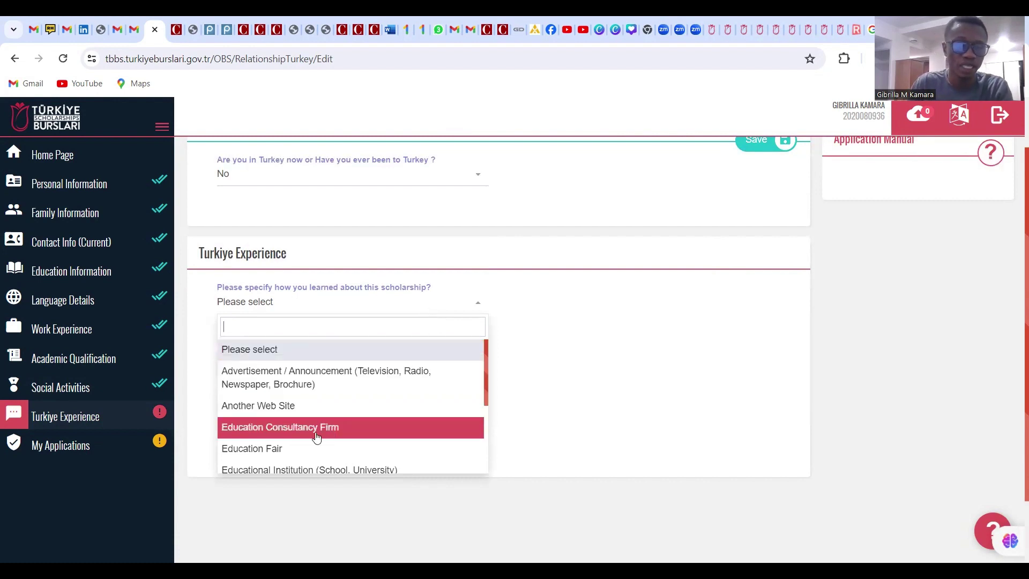
scroll(324, 429, down, 3)
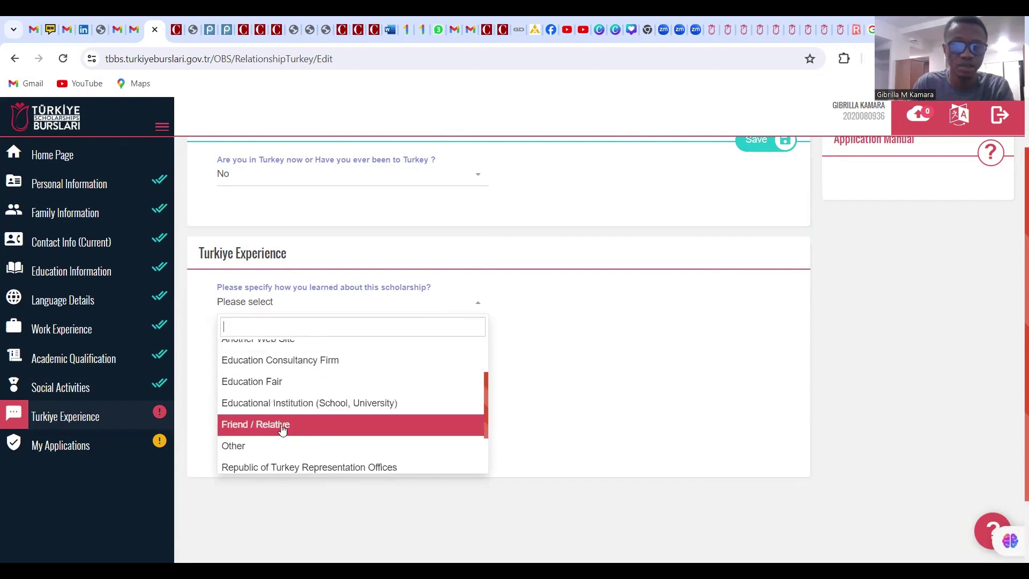
scroll(283, 429, down, 3)
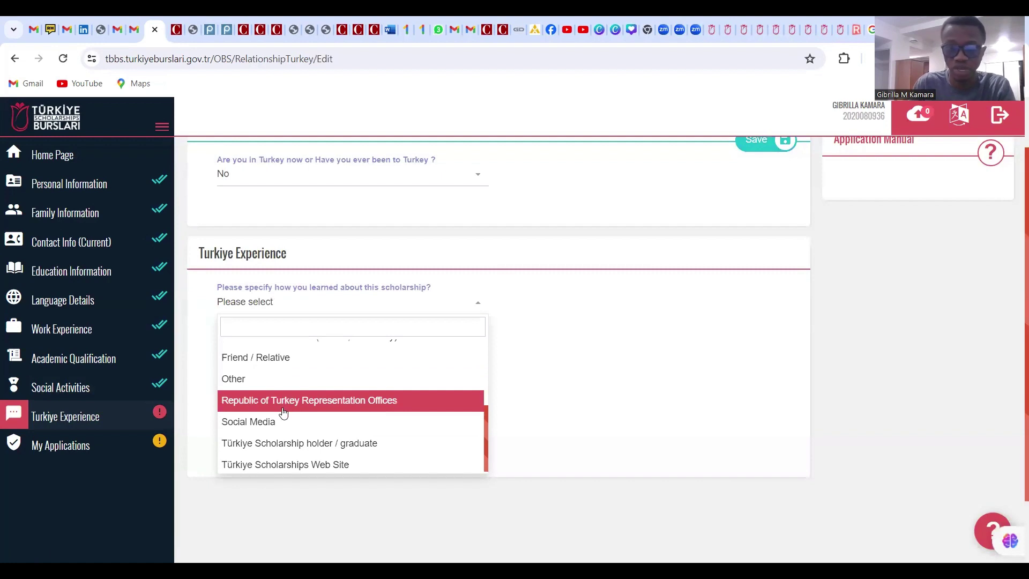
scroll(286, 434, down, 1)
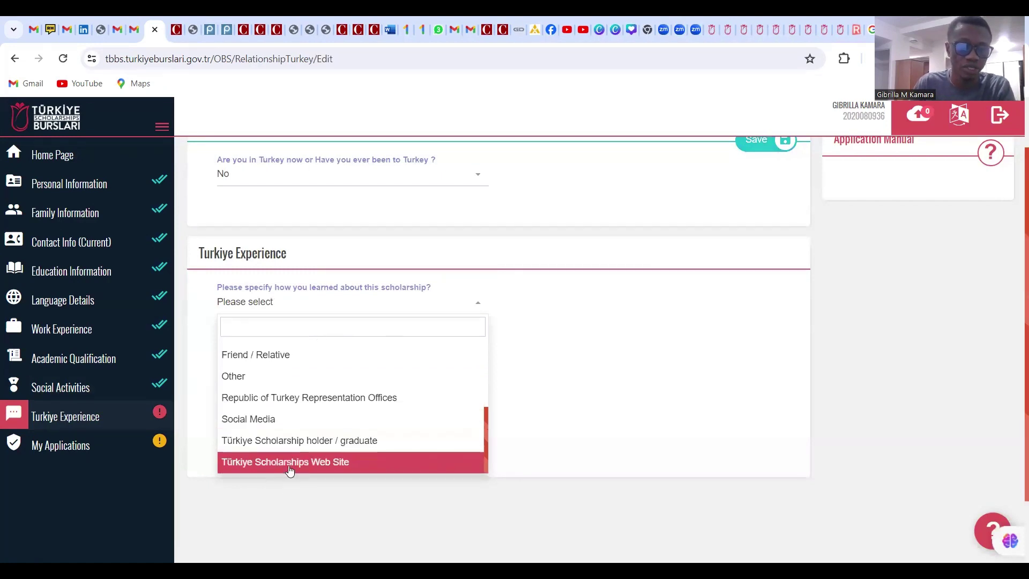
scroll(289, 471, down, 1)
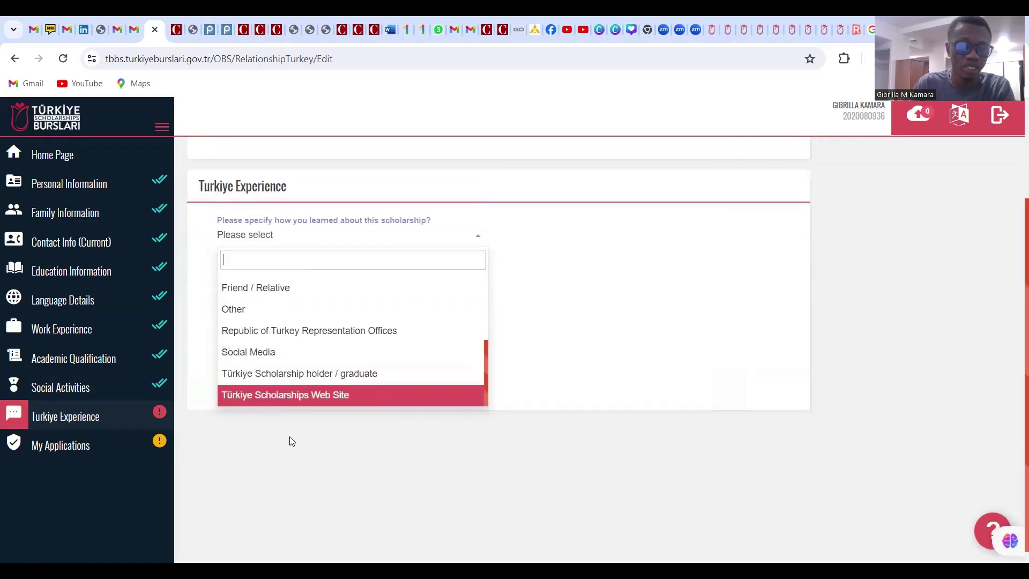
click(240, 314)
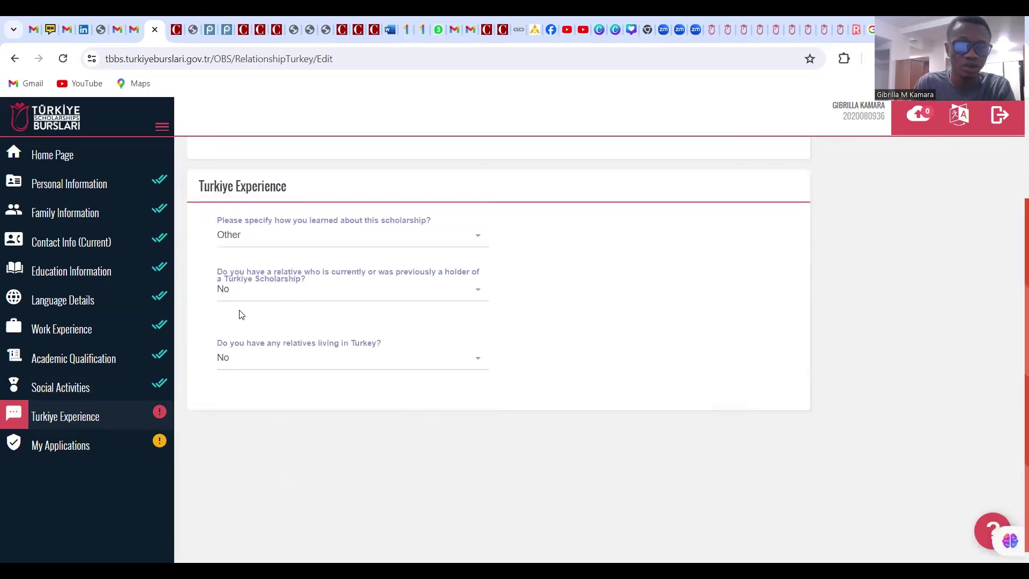
click(433, 244)
click(284, 370)
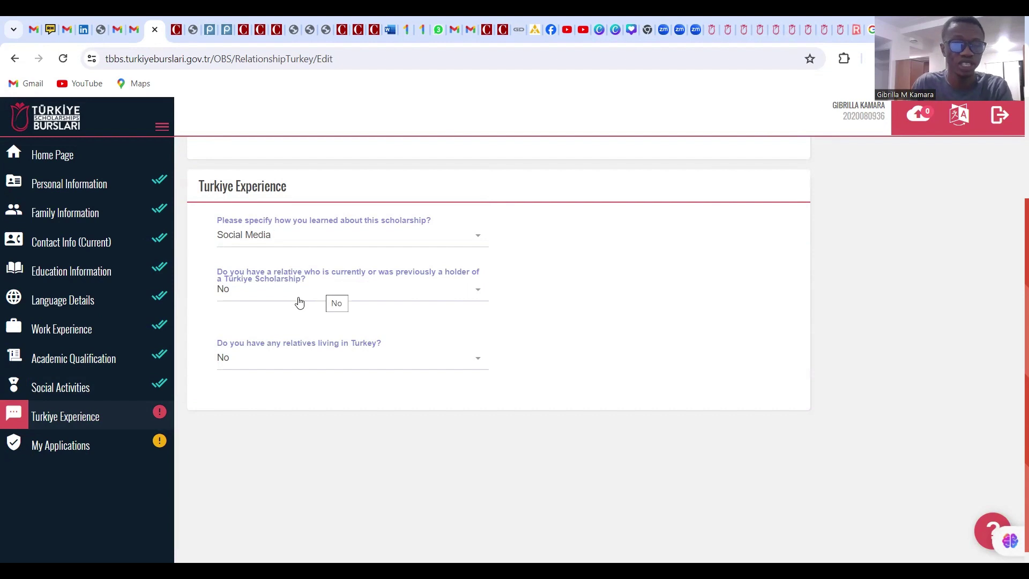
Answer No to the question about a scholarship-holding relative.
click(329, 304)
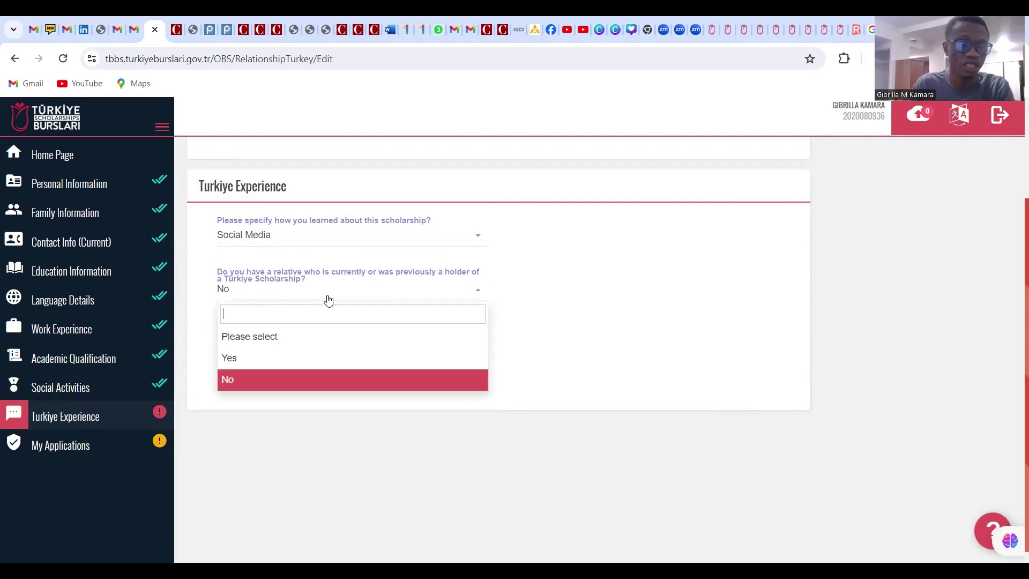
click(259, 368)
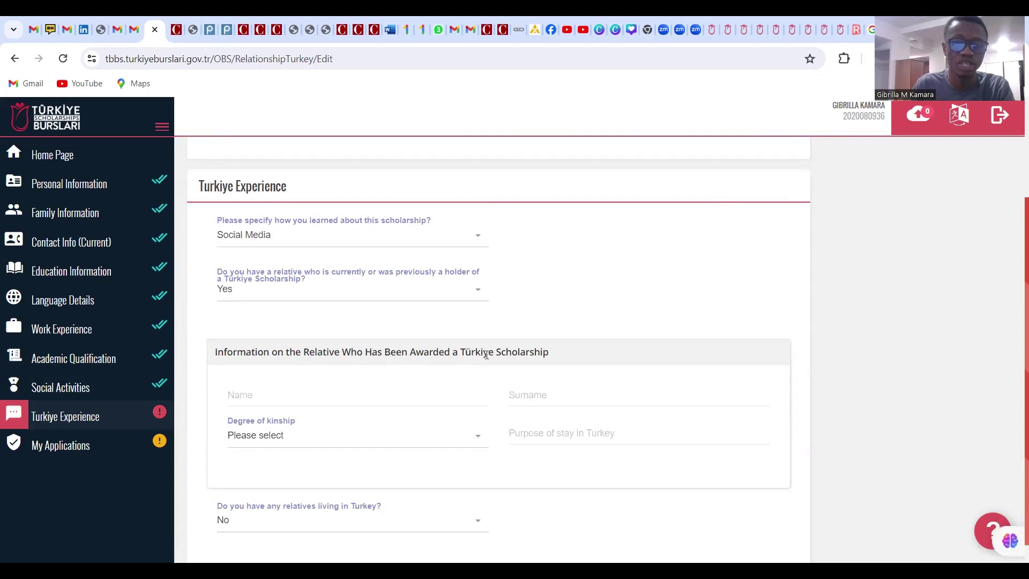
scroll(332, 365, down, 1)
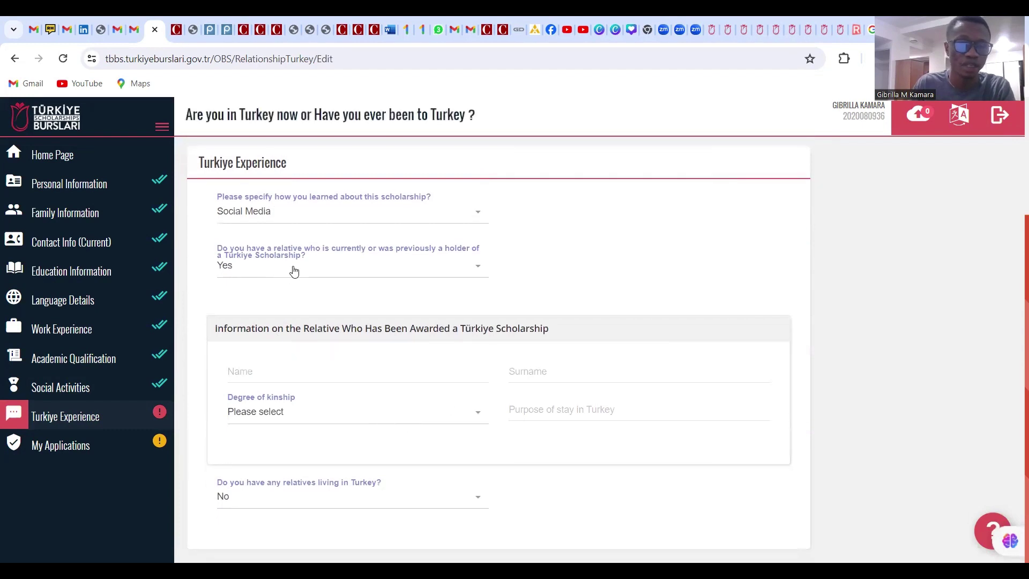
click(293, 268)
click(239, 356)
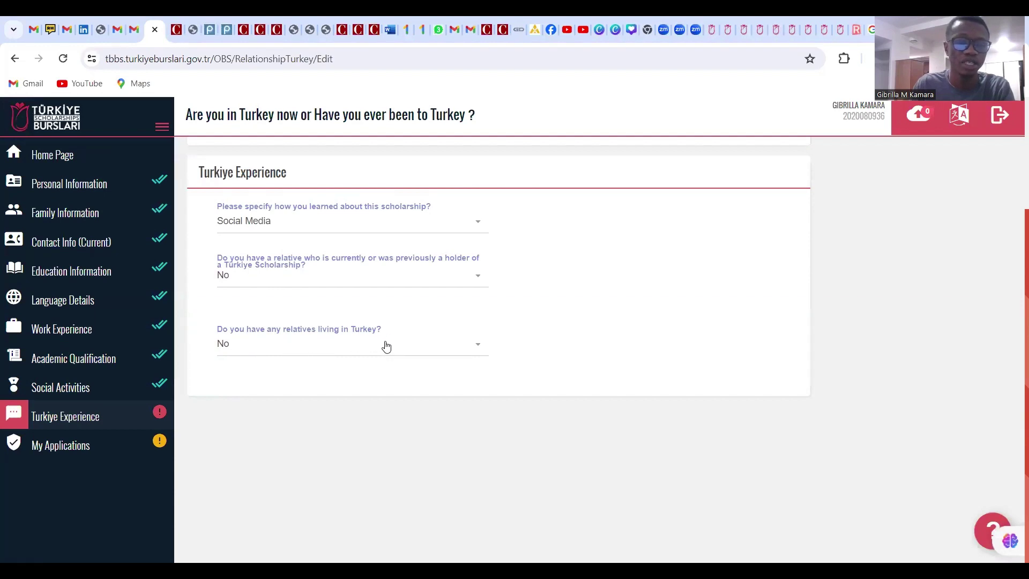
scroll(423, 375, up, 3)
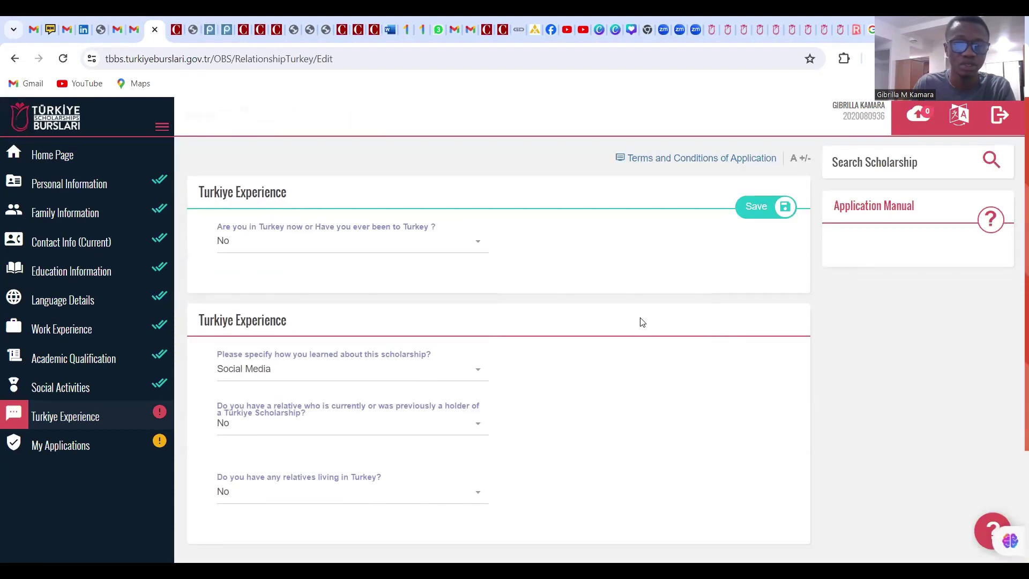
Save the Turkiye Experience answers, view My Applications, then return to the Home Page.
click(753, 207)
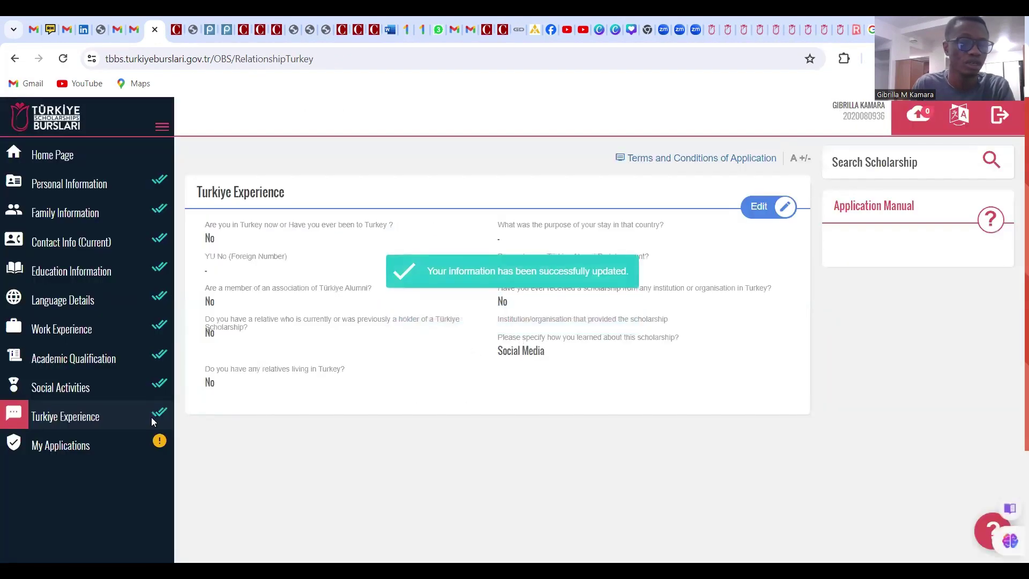
click(101, 451)
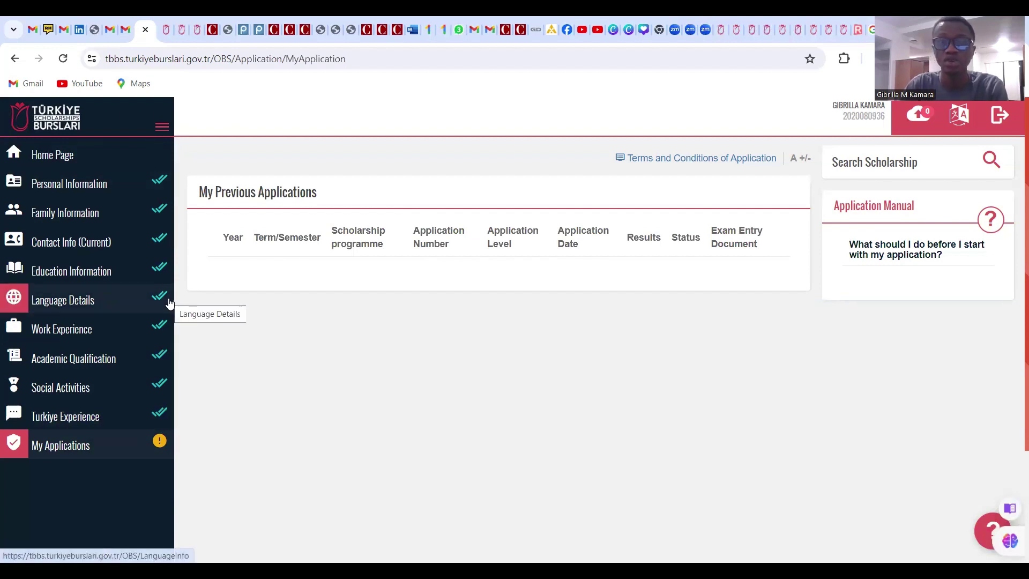
click(70, 158)
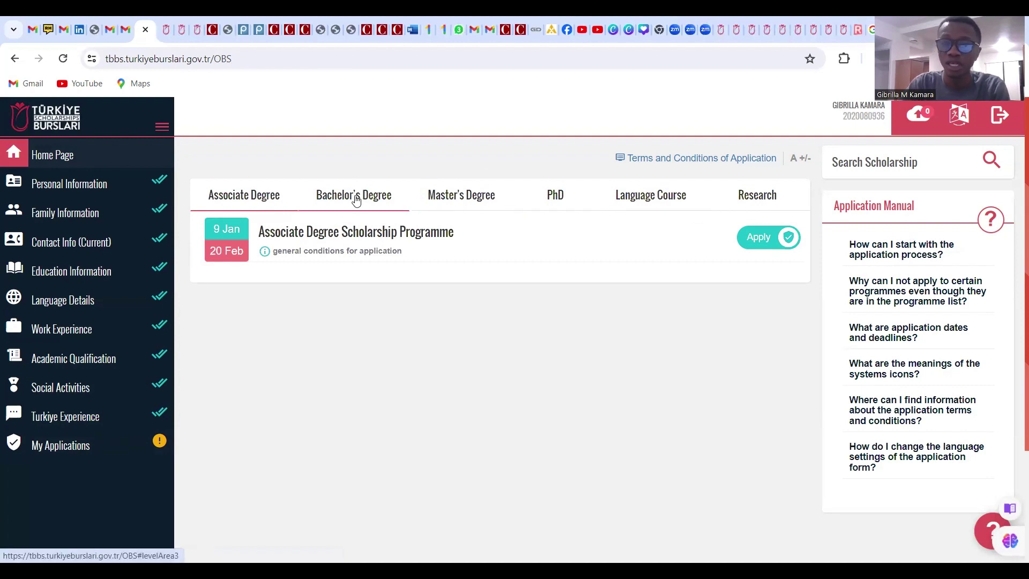
Start an application to the Bachelor's Degree Undergraduate Scholarship Programme, accepting the warning.
click(356, 199)
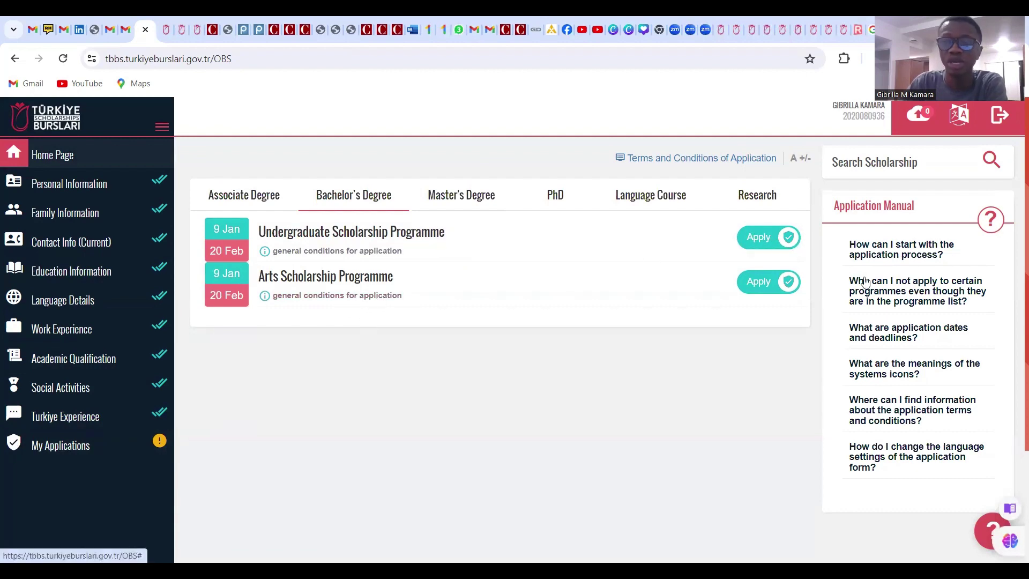
click(767, 238)
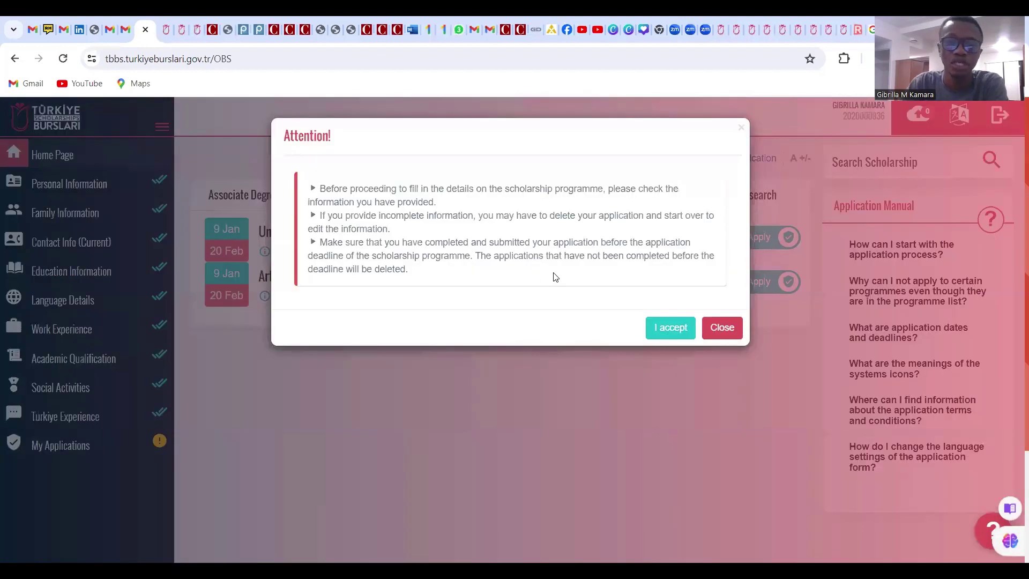
click(666, 328)
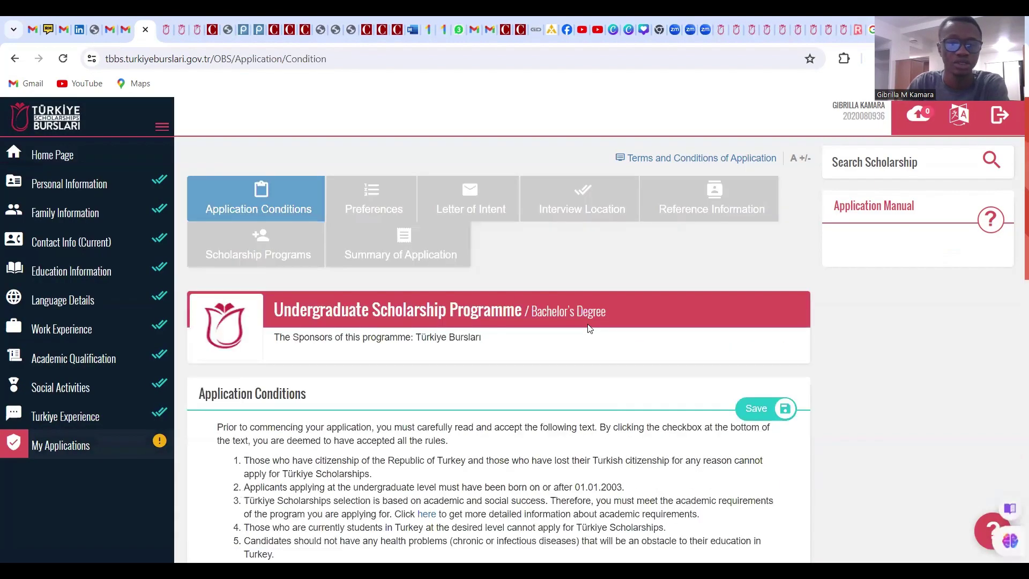
Tick the checkbox confirming all application conditions are read and accepted.
scroll(590, 328, down, 3)
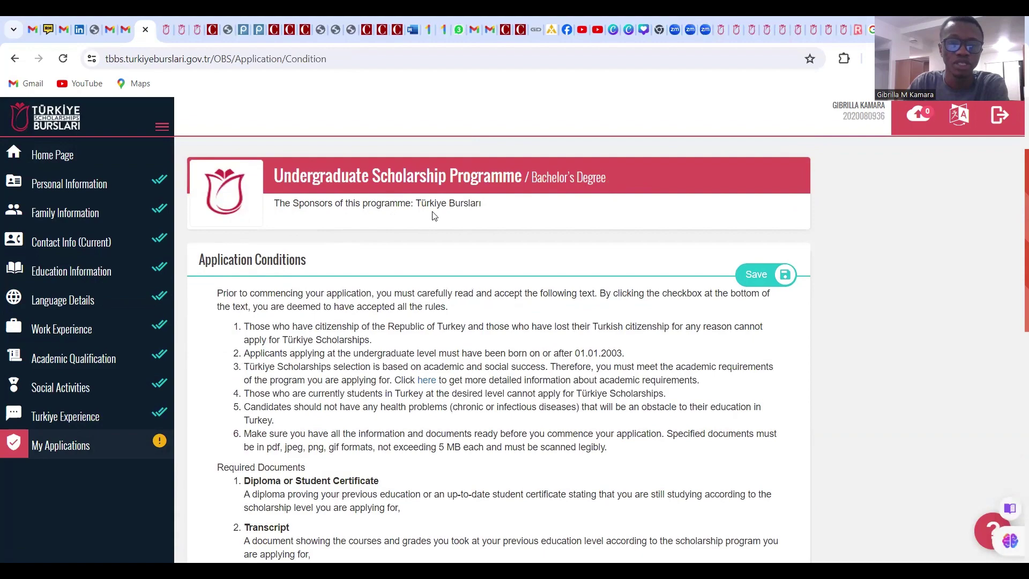
scroll(496, 231, down, 10)
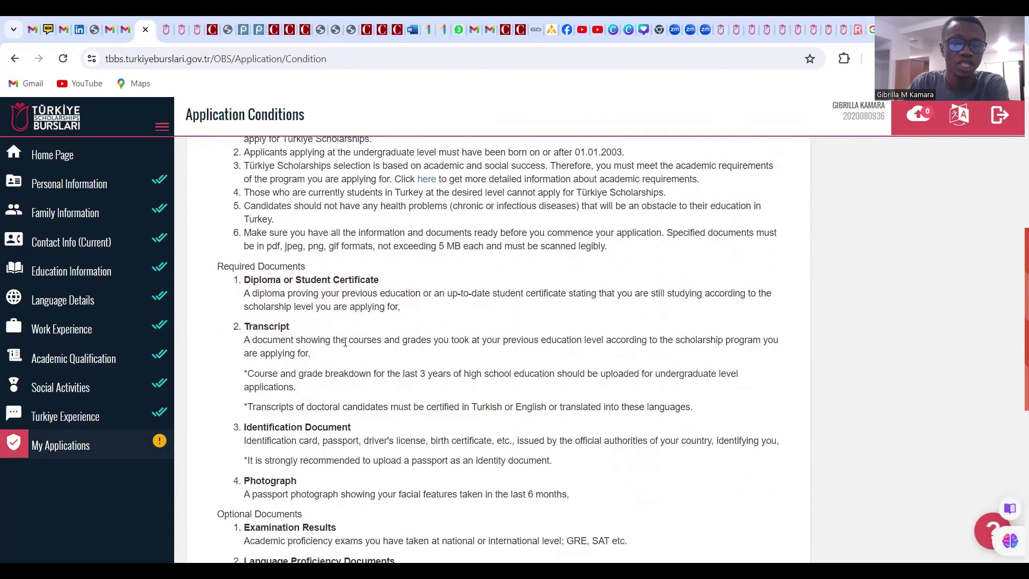
scroll(334, 319, up, 10)
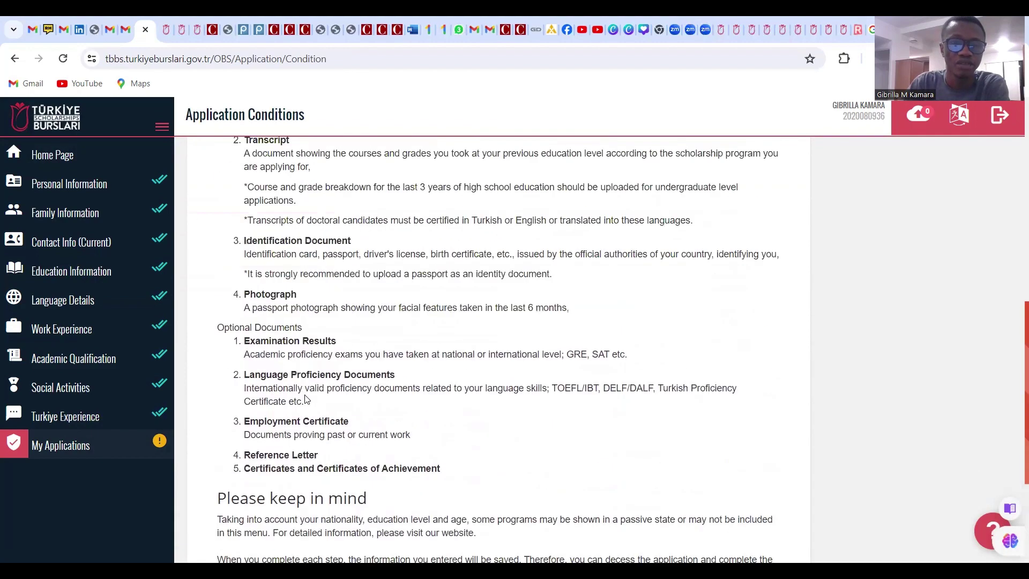
scroll(295, 391, down, 10)
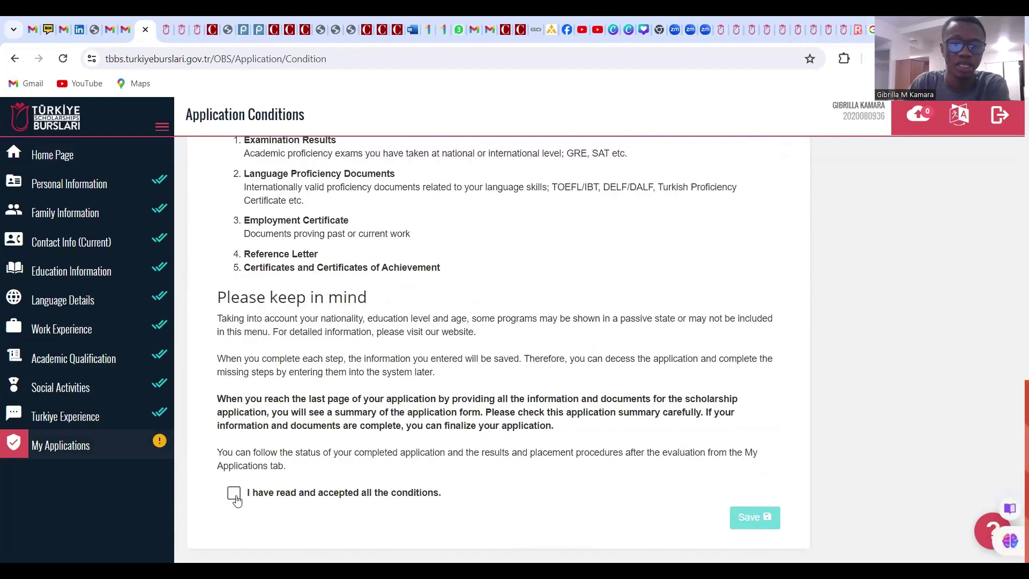
click(236, 499)
scroll(663, 454, up, 10)
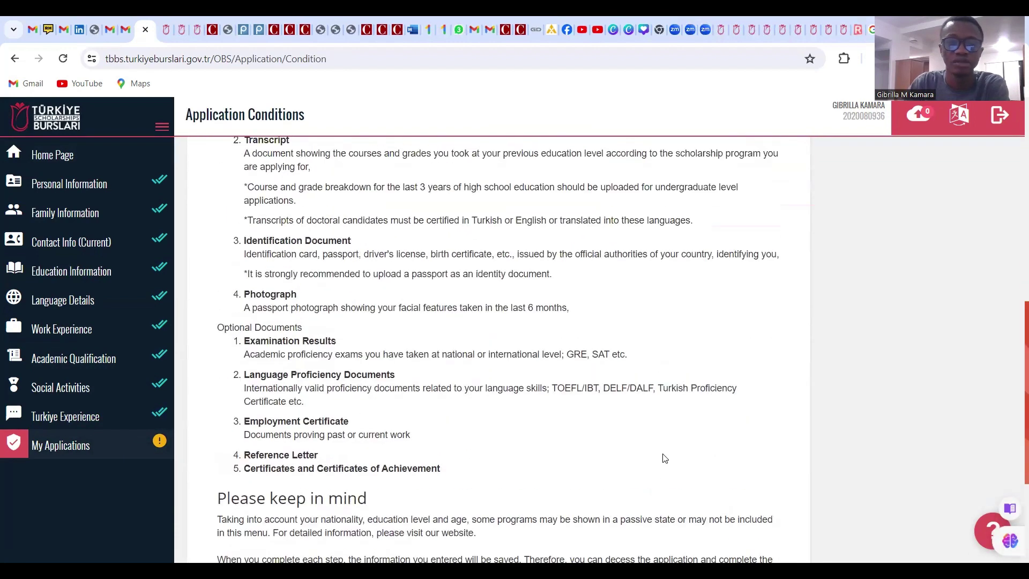
Save the accepted conditions and agree to placement in a different program.
click(766, 295)
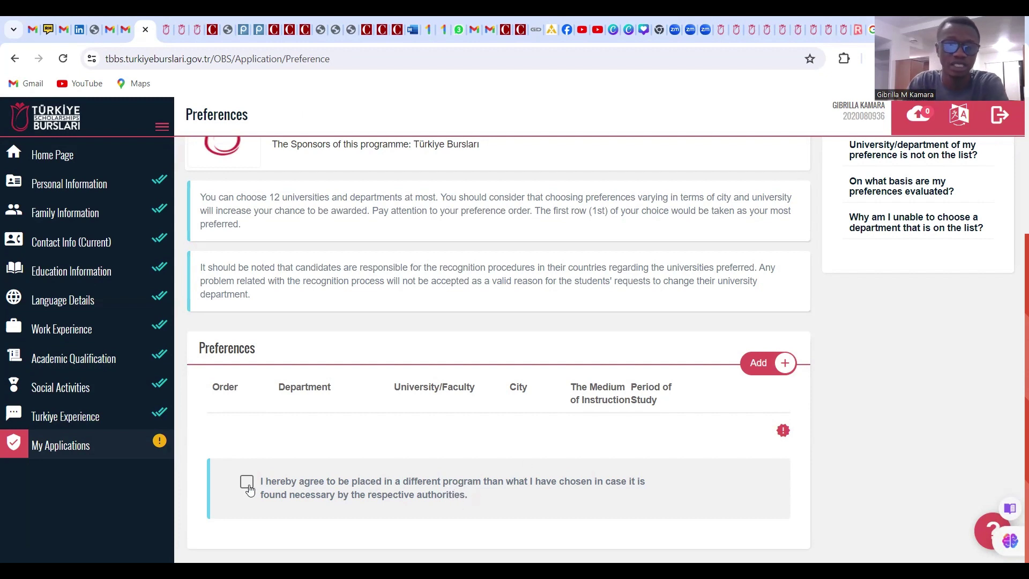
click(758, 370)
scroll(758, 377, down, 1)
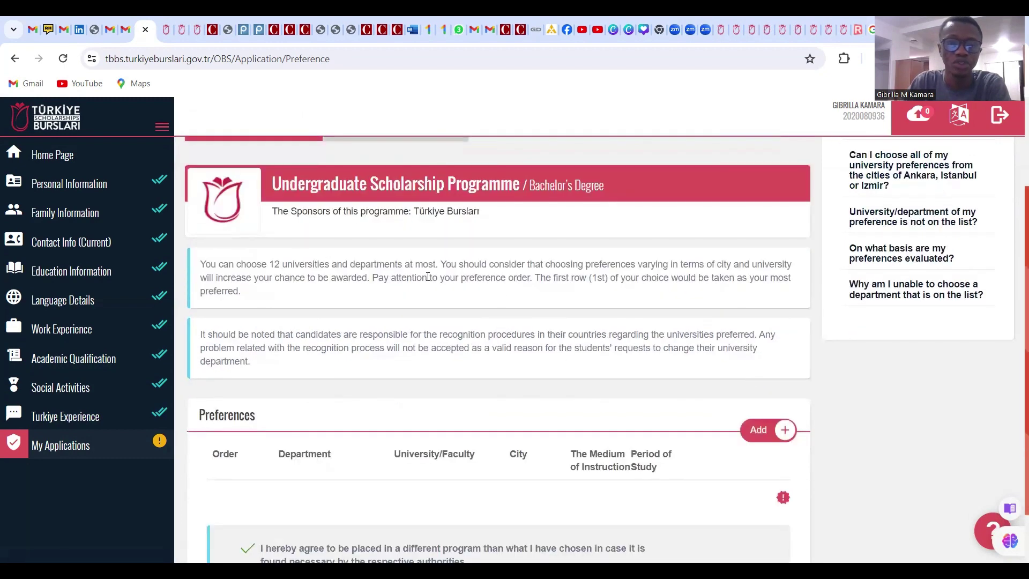
Start a new preference and list the universities offering Civil Engineering (English).
click(761, 435)
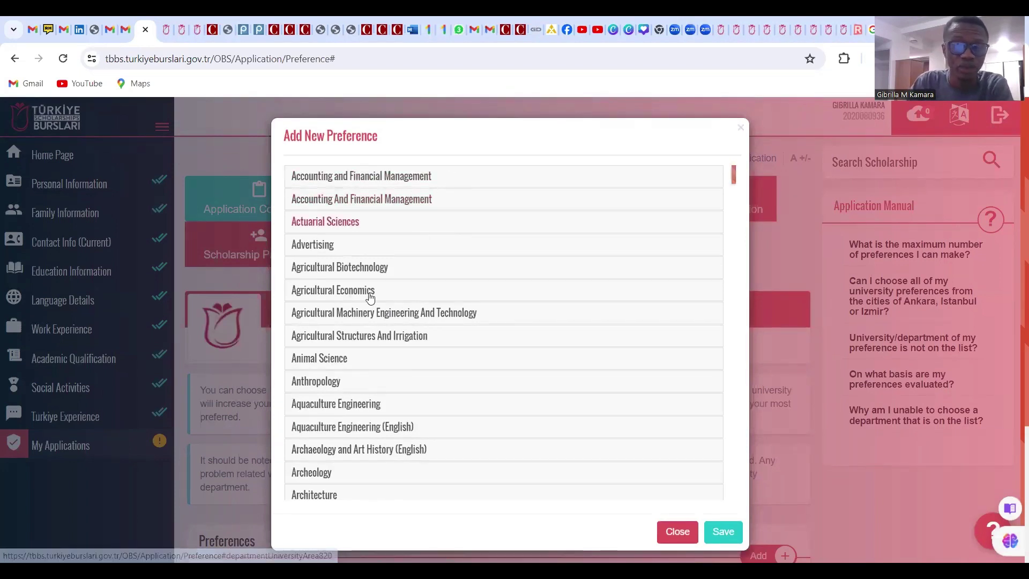
scroll(382, 407, down, 10)
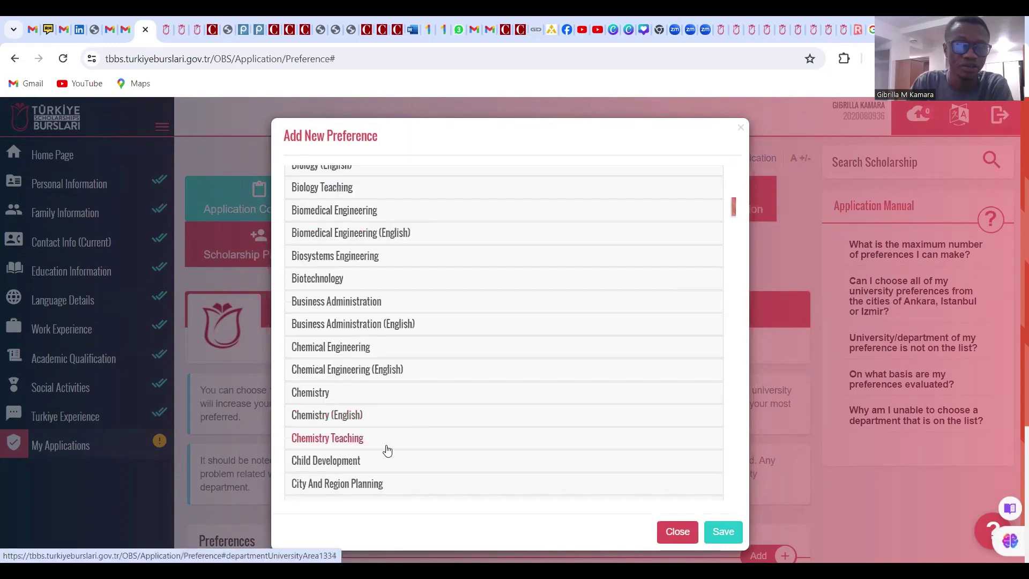
scroll(389, 429, up, 3)
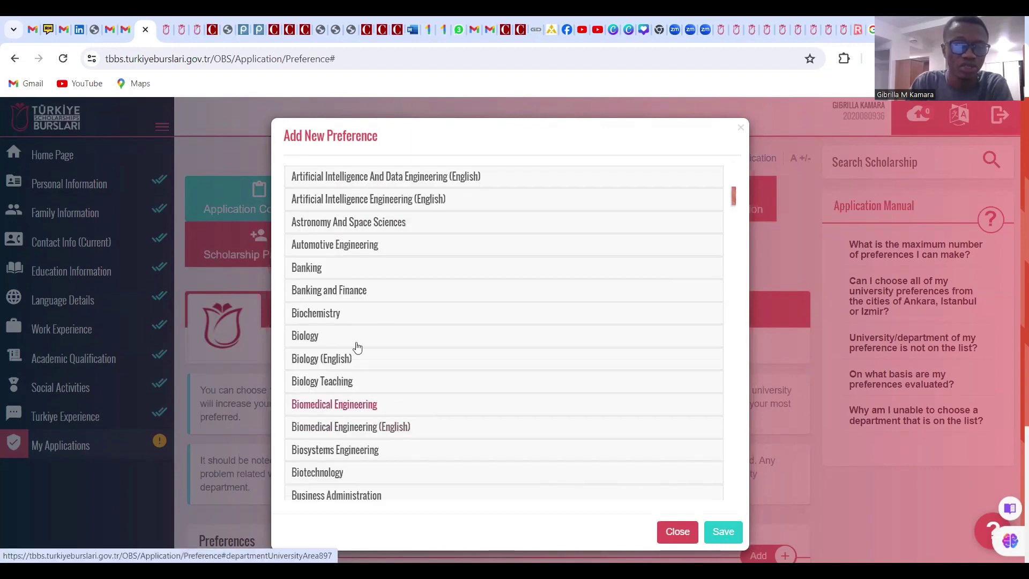
scroll(357, 346, down, 2)
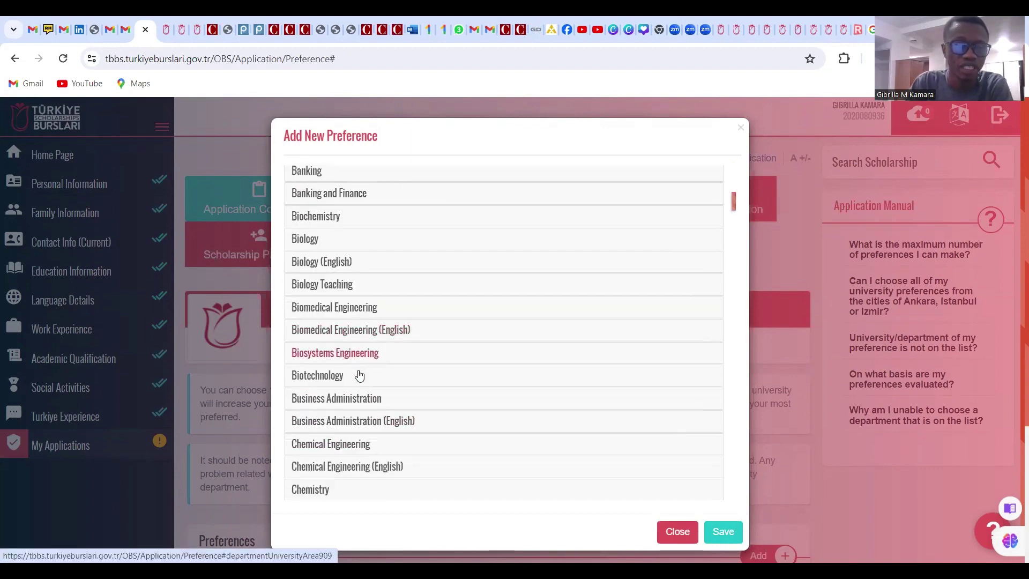
scroll(358, 371, down, 6)
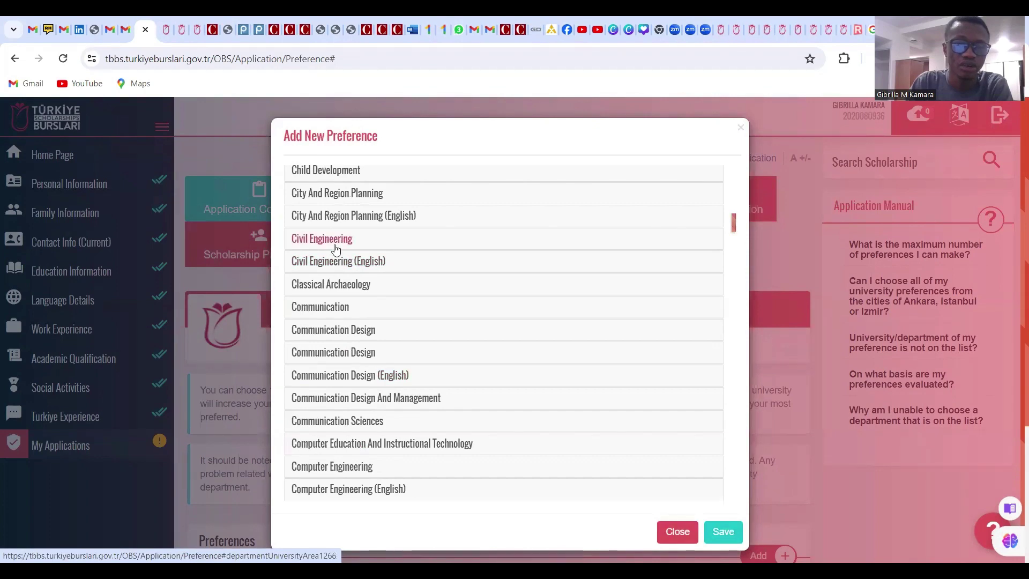
click(336, 264)
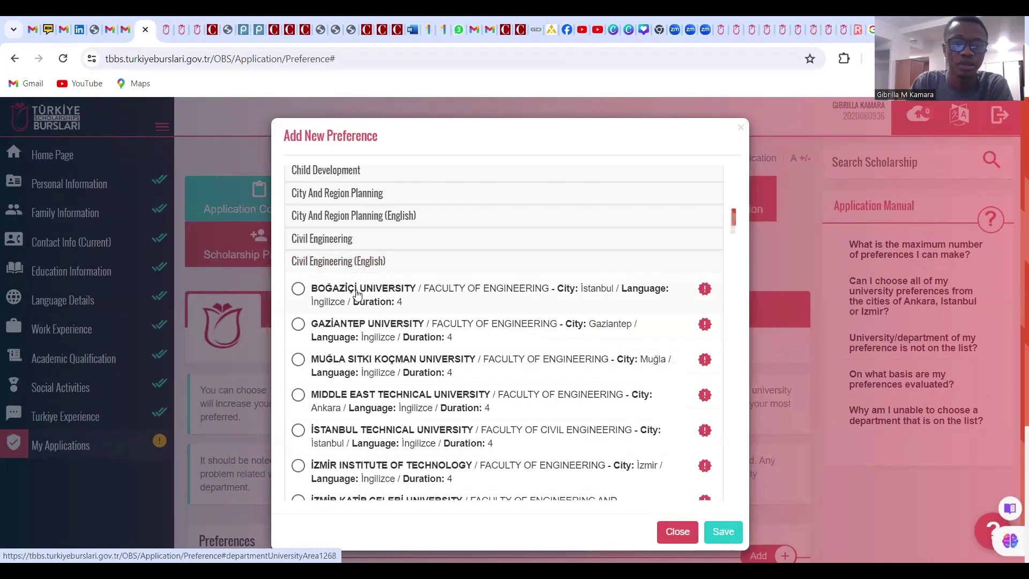
scroll(354, 301, down, 5)
scroll(359, 308, up, 3)
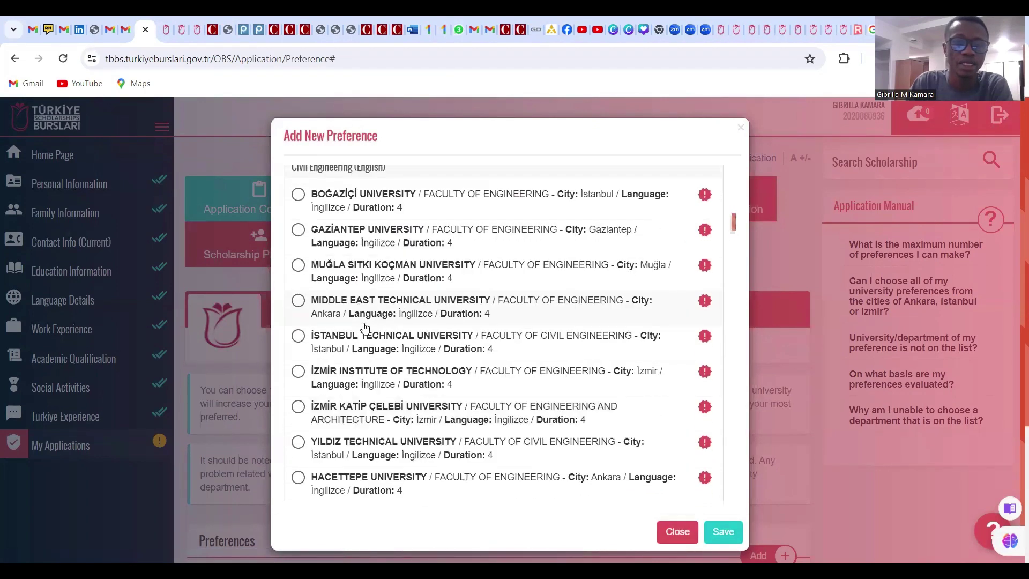
scroll(360, 316, up, 6)
scroll(368, 326, down, 8)
scroll(364, 329, up, 3)
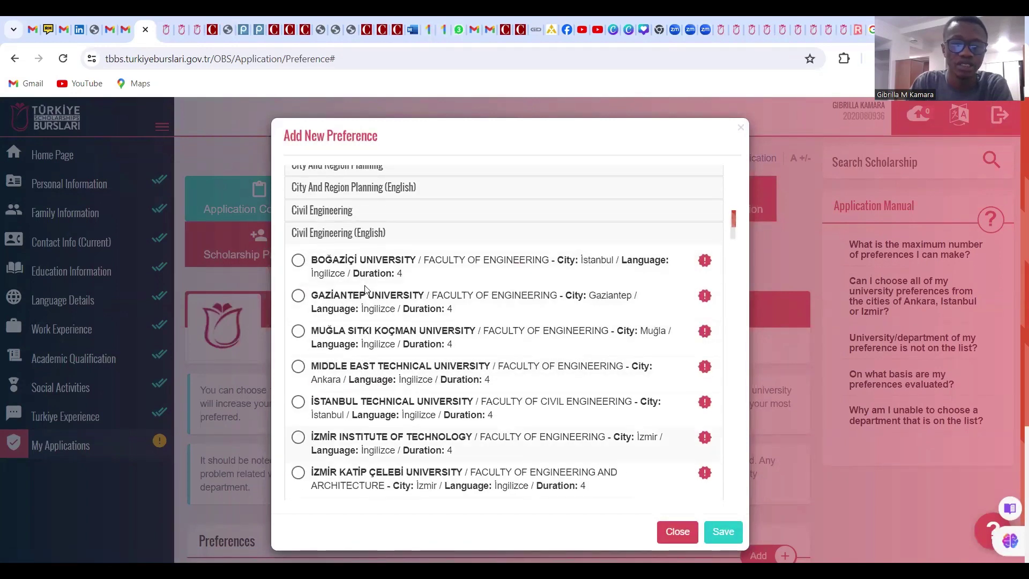
scroll(359, 295, down, 5)
scroll(365, 289, down, 3)
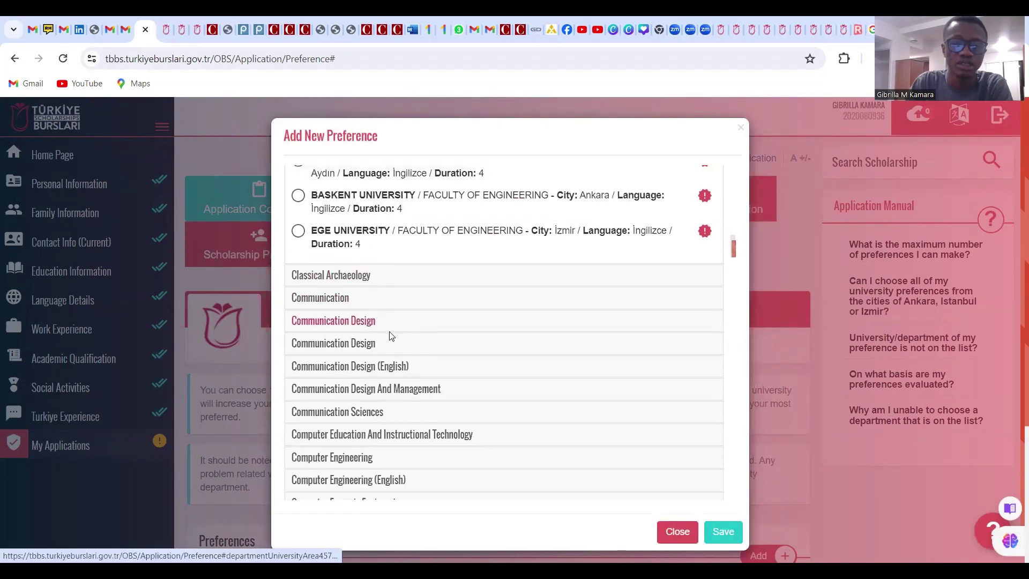
scroll(364, 332, up, 8)
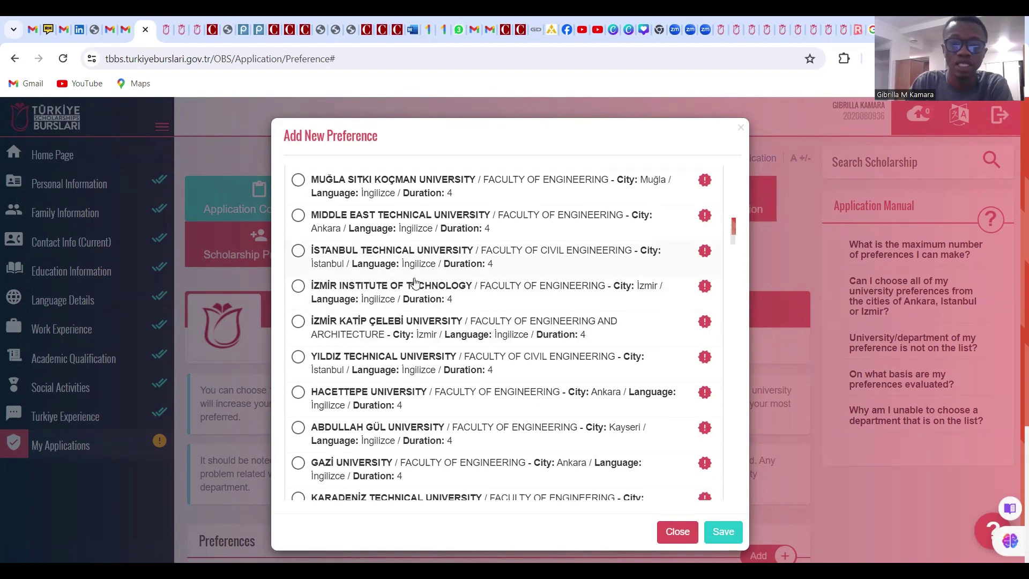
Select Boğaziçi University and save it as the first Civil Engineering (English) preference.
click(299, 286)
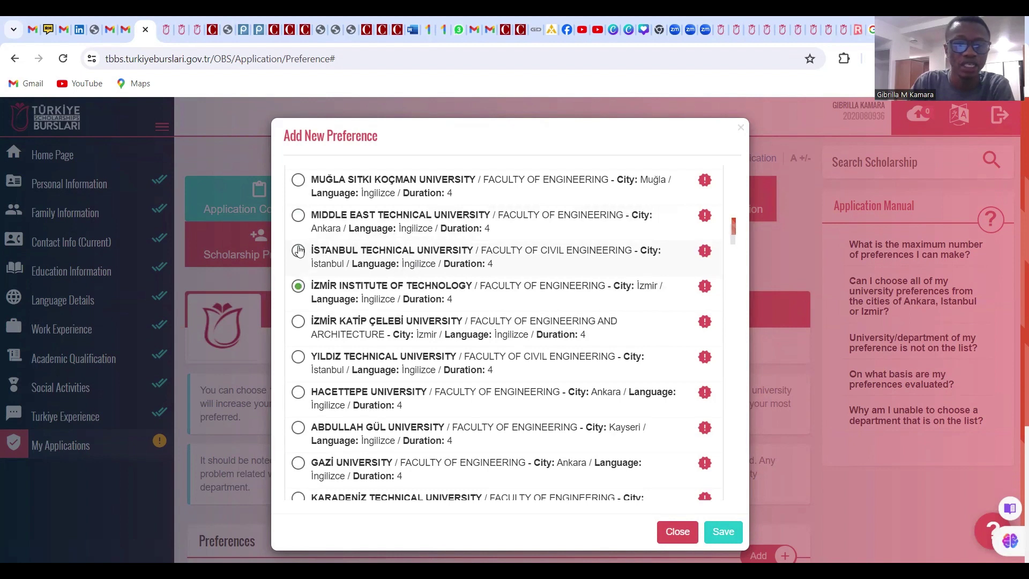
click(299, 250)
click(298, 217)
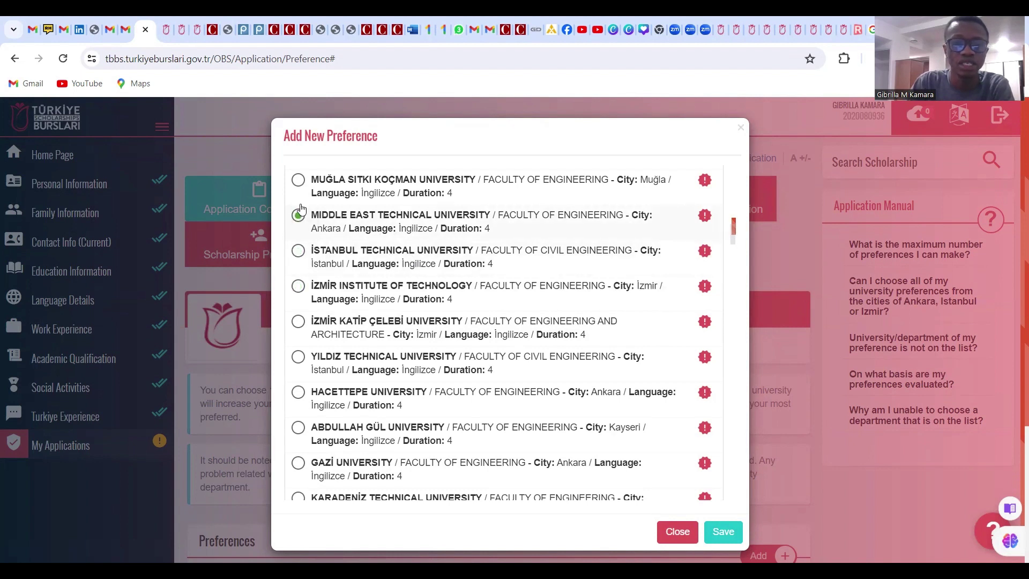
click(298, 181)
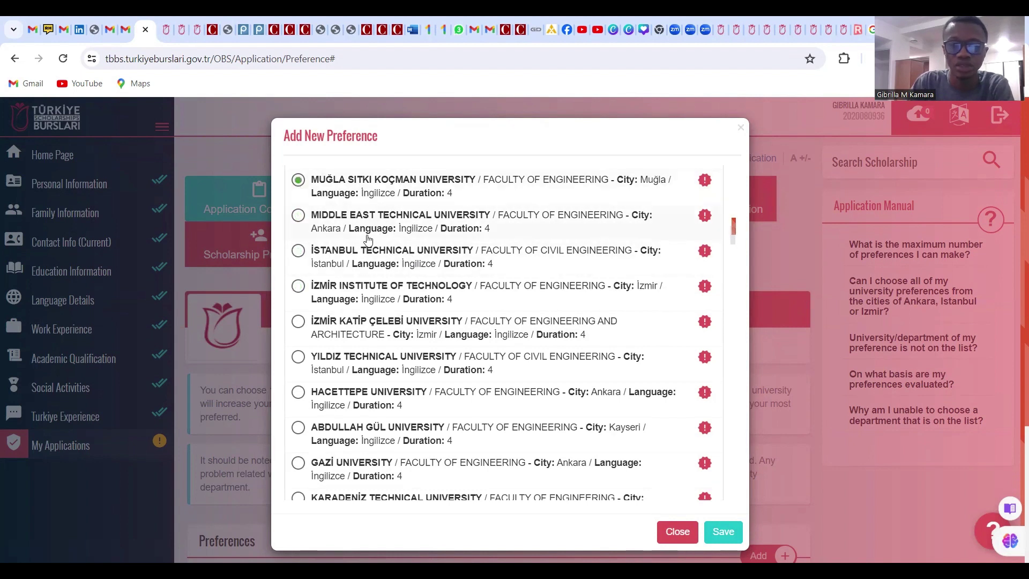
scroll(367, 240, down, 10)
scroll(383, 290, up, 6)
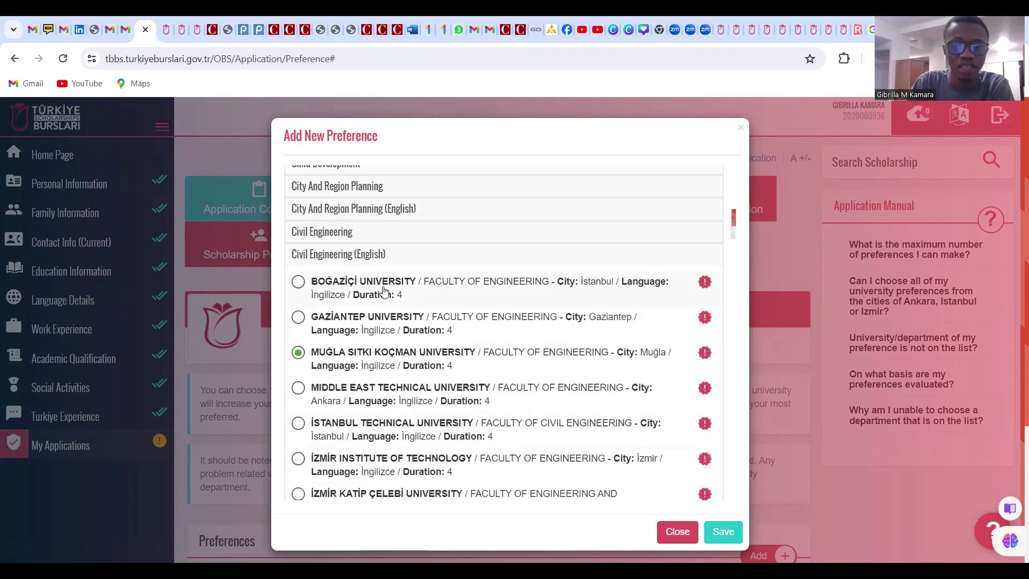
click(299, 283)
scroll(579, 304, down, 1)
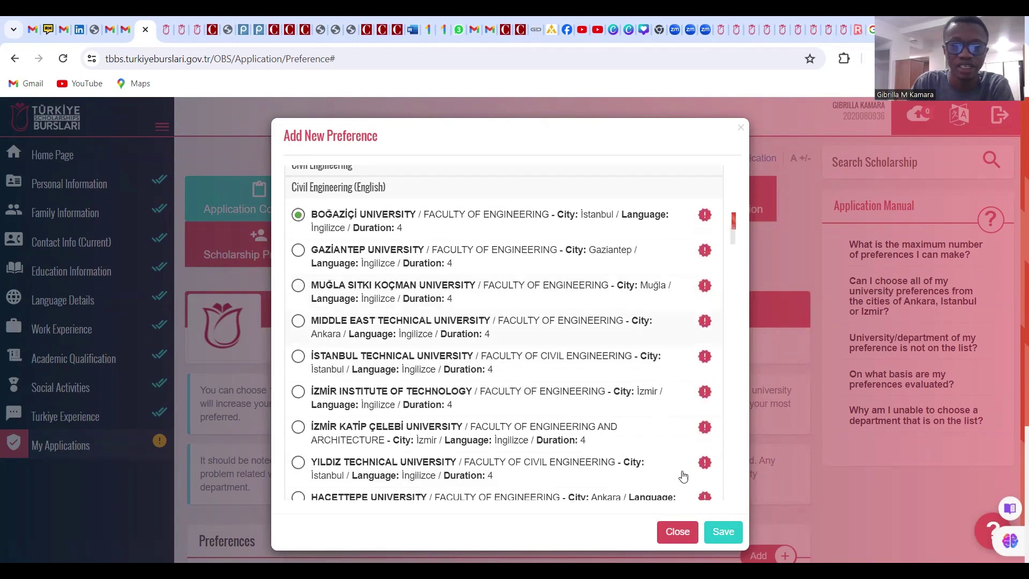
click(723, 531)
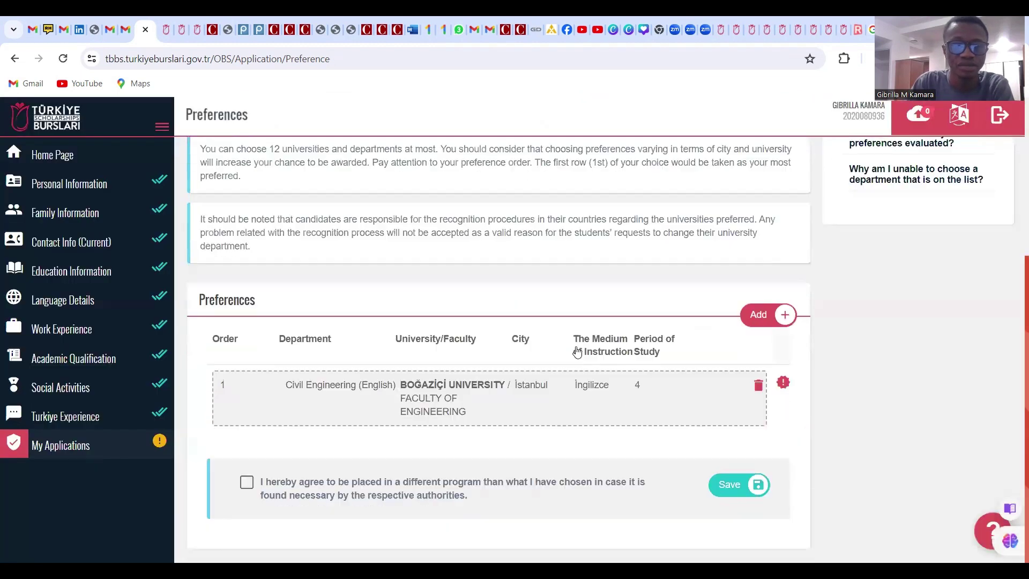
Add Civil Engineering (English) at Karadeniz Technical University as the second preference.
click(766, 315)
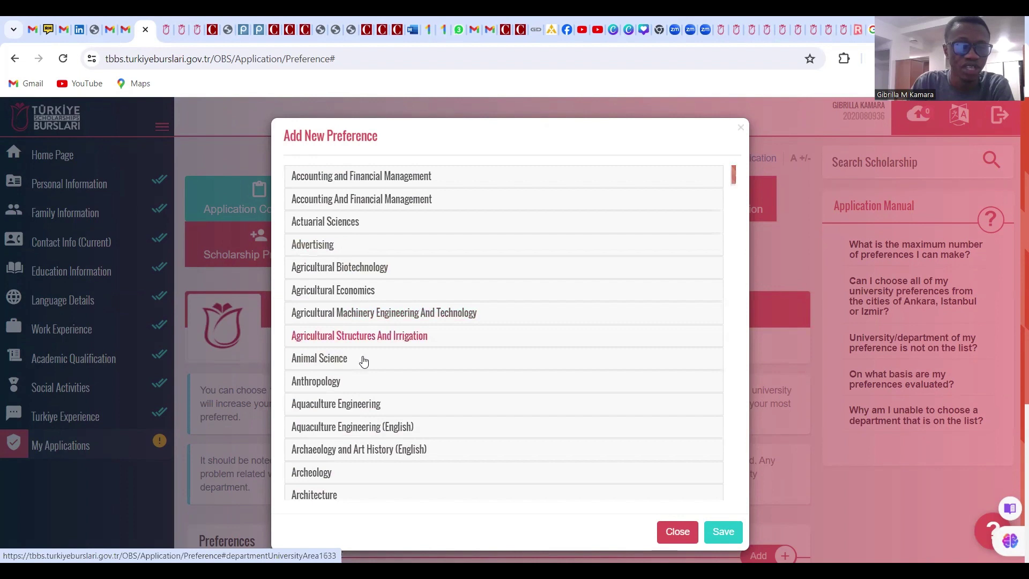
scroll(363, 361, down, 12)
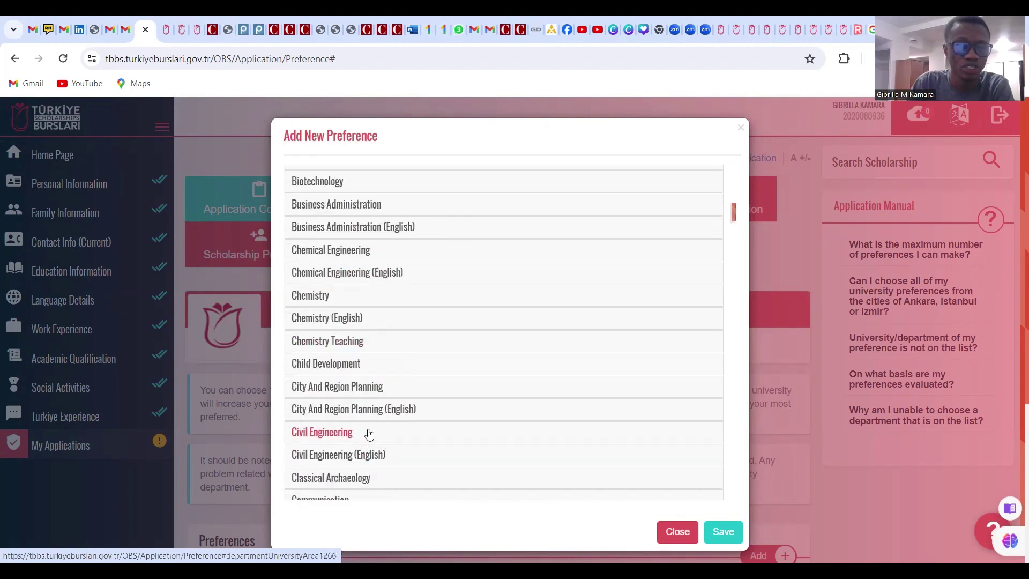
scroll(370, 432, down, 2)
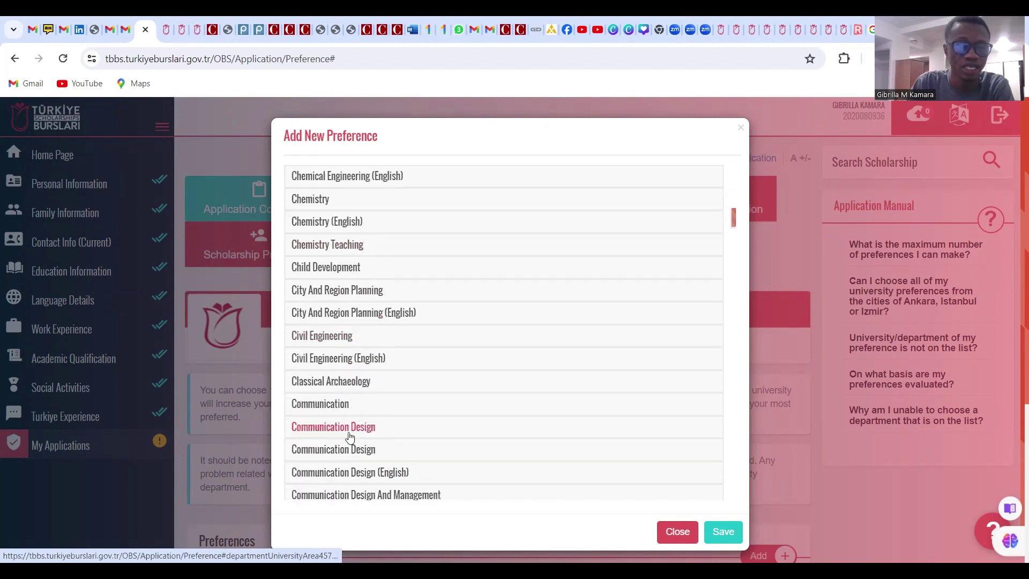
click(340, 364)
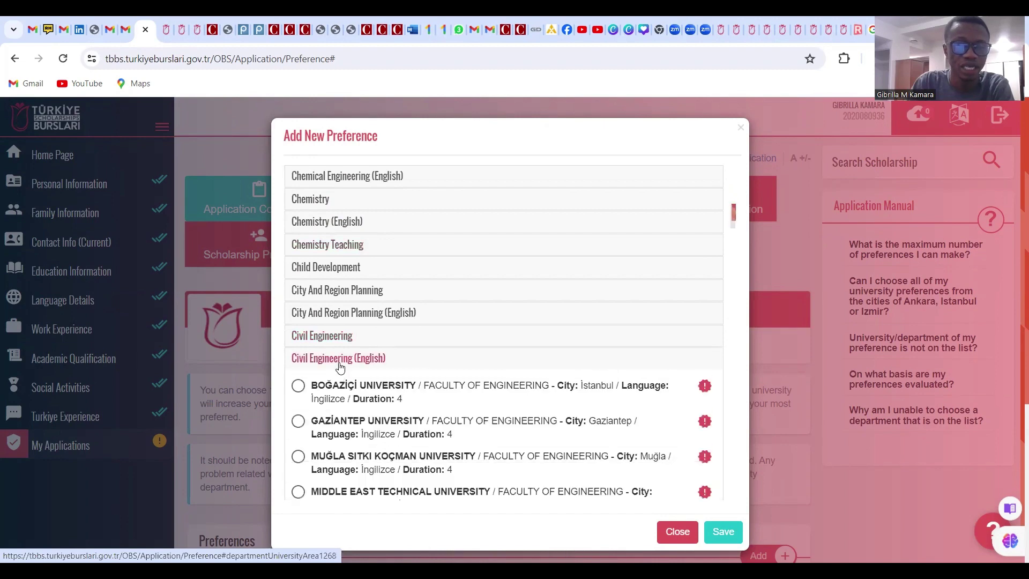
scroll(533, 397, down, 5)
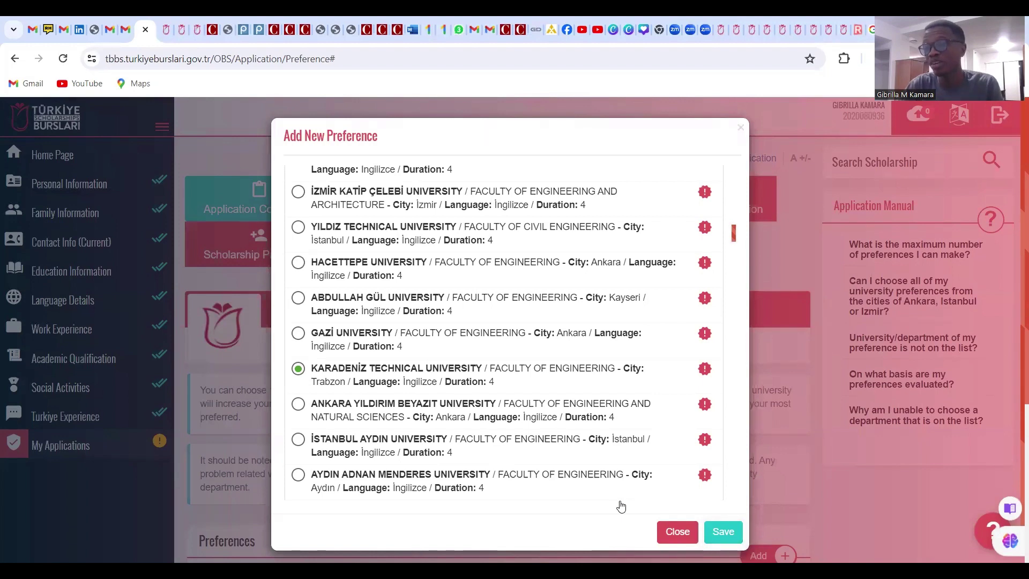
click(723, 532)
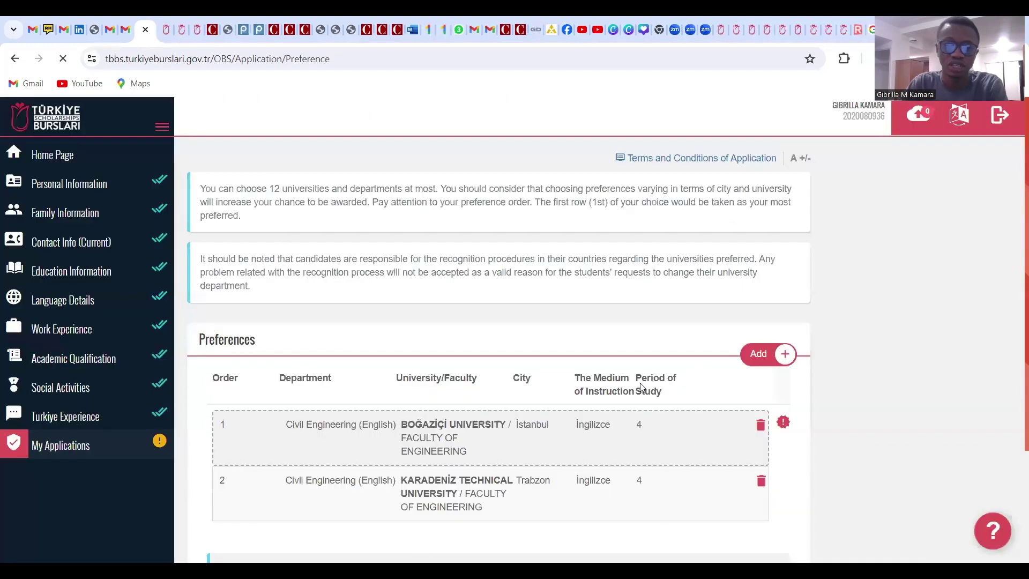
Start a third preference, first expanding the plain Civil Engineering university list.
scroll(614, 393, down, 5)
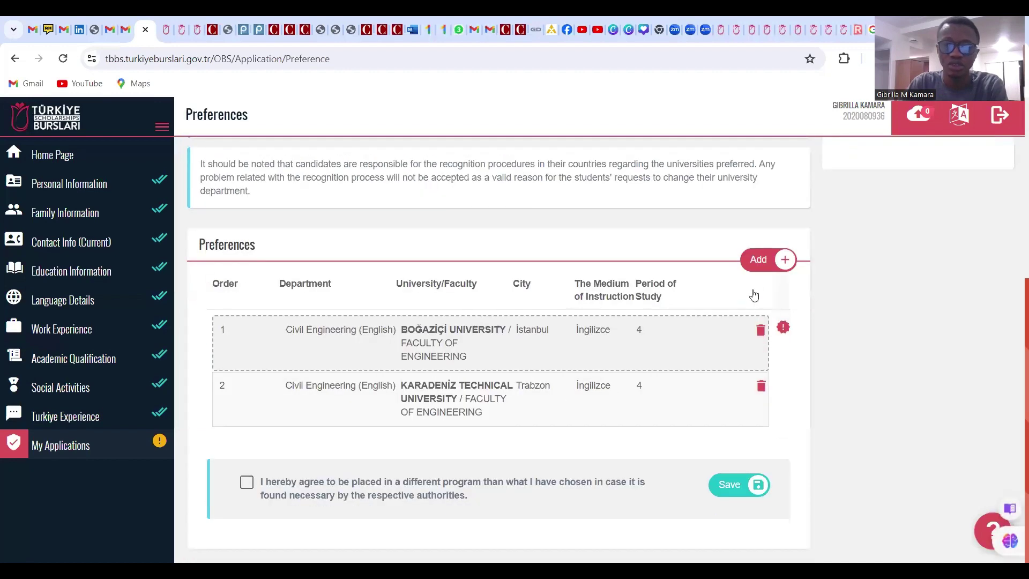
click(763, 264)
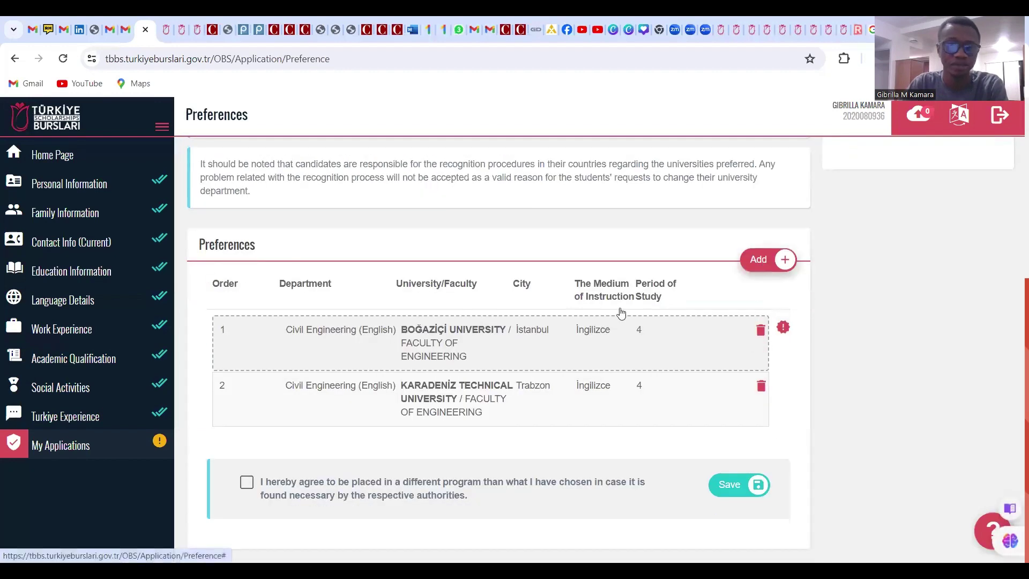
scroll(348, 317, down, 4)
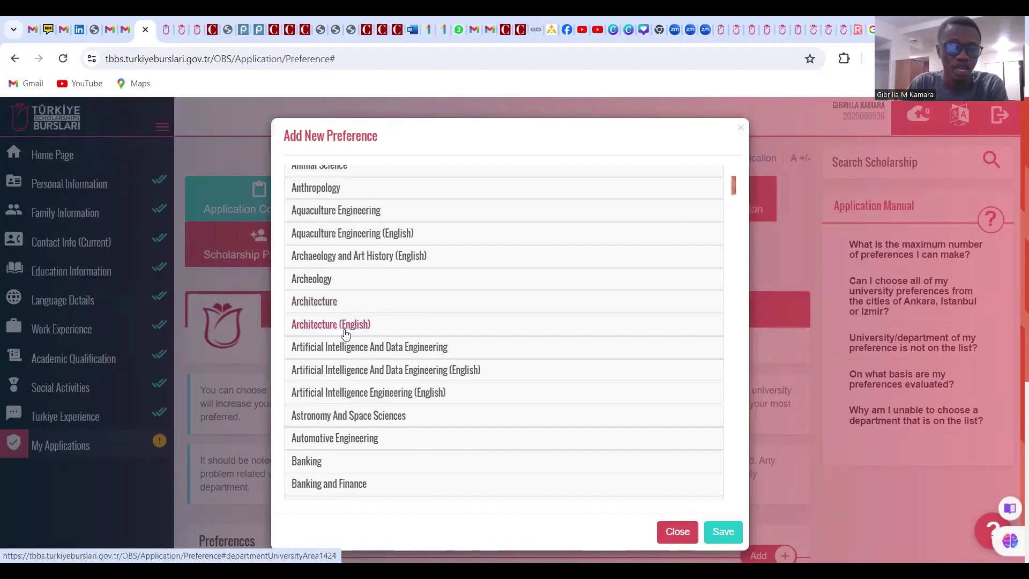
scroll(336, 356, down, 5)
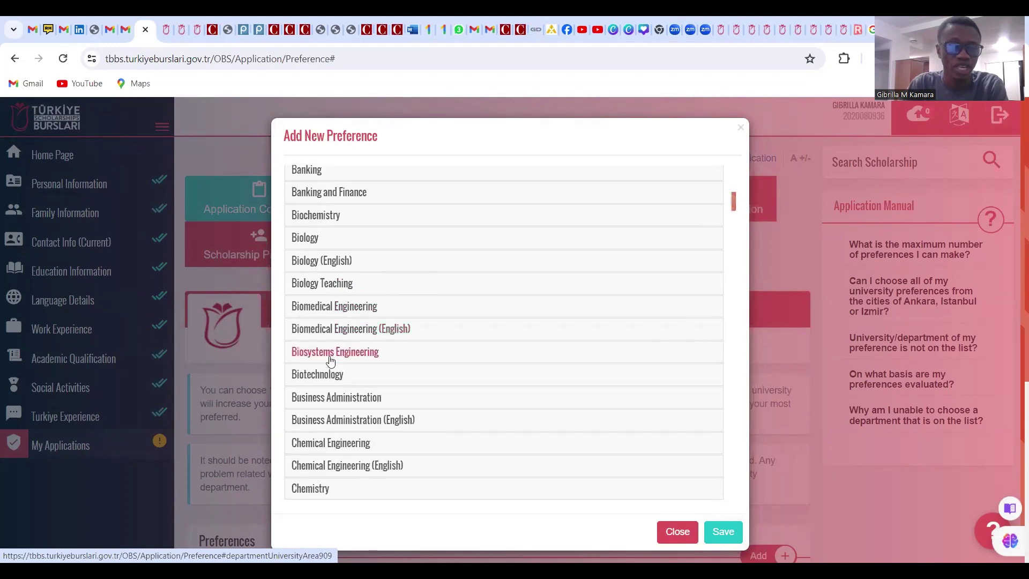
scroll(331, 361, down, 2)
scroll(335, 365, up, 6)
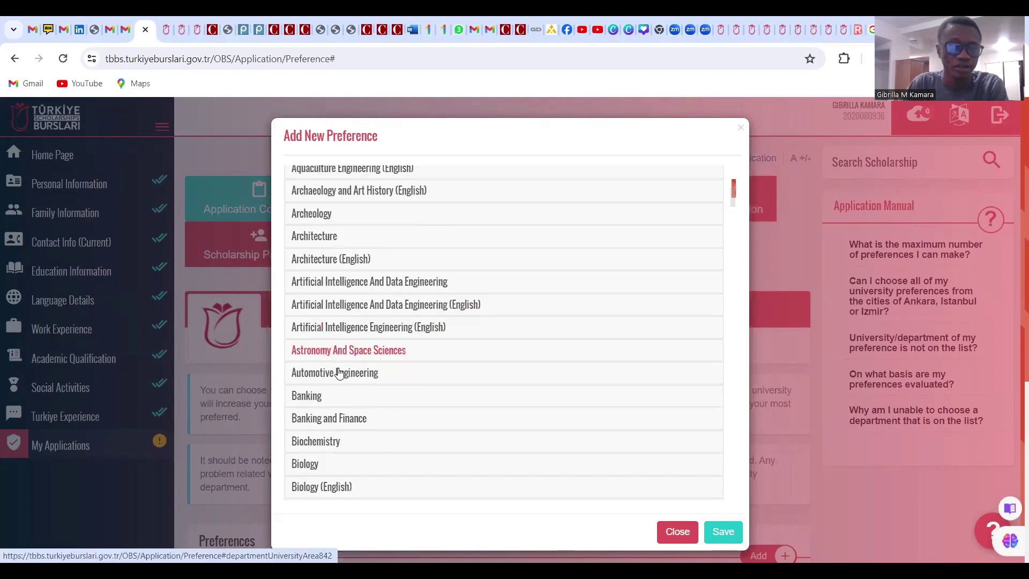
scroll(338, 360, down, 5)
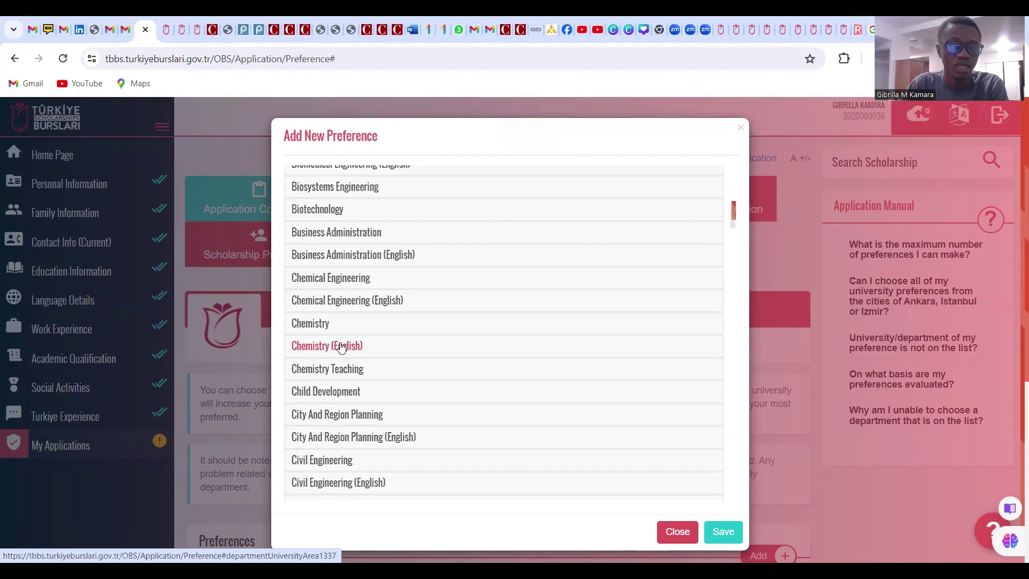
scroll(338, 347, down, 4)
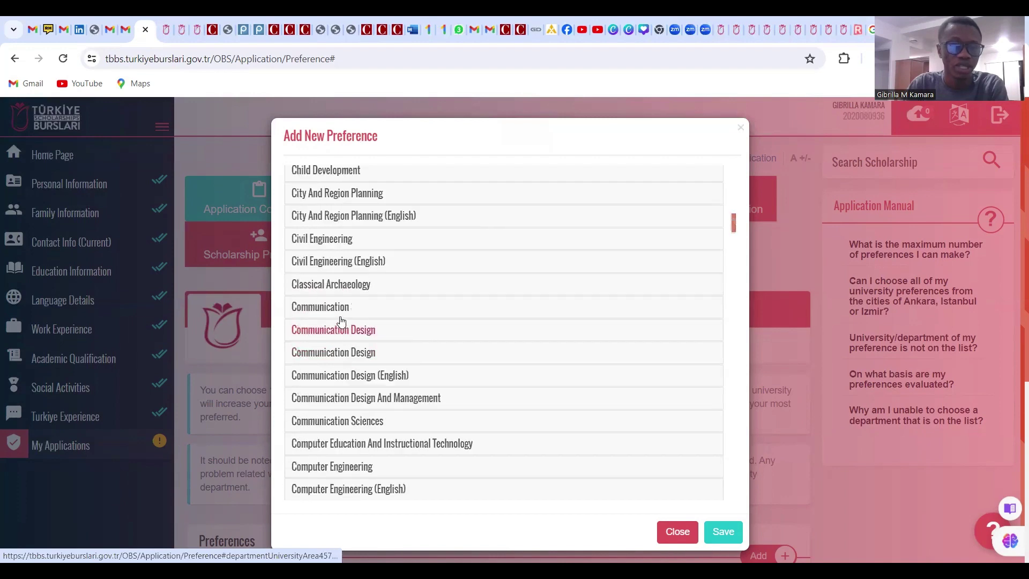
click(335, 241)
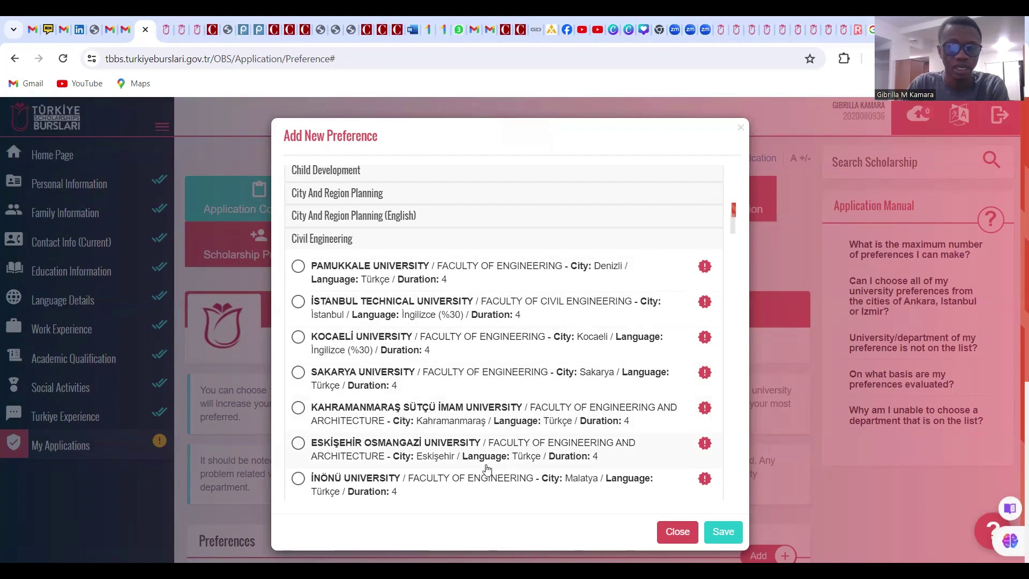
scroll(499, 459, down, 5)
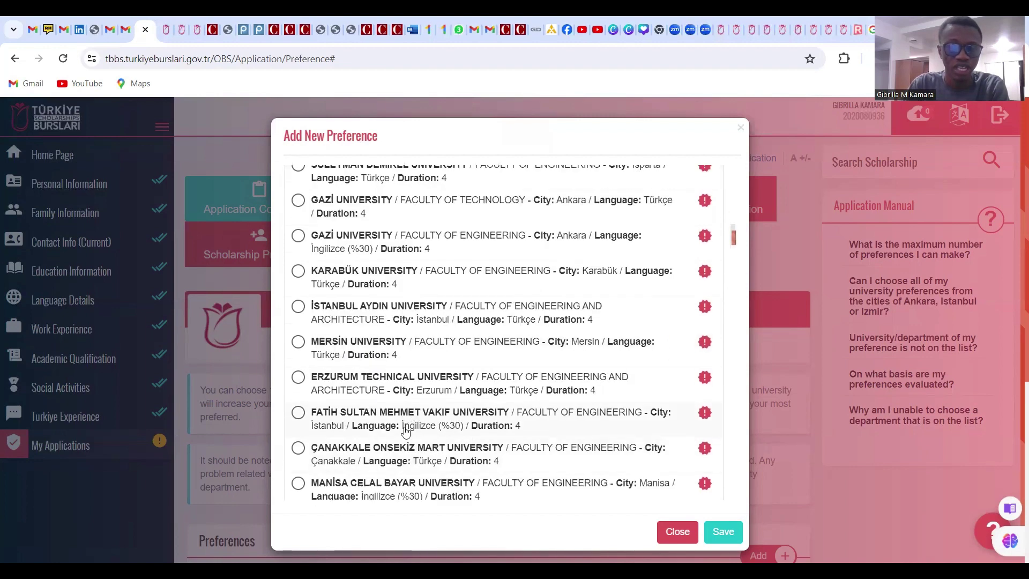
scroll(454, 452, down, 4)
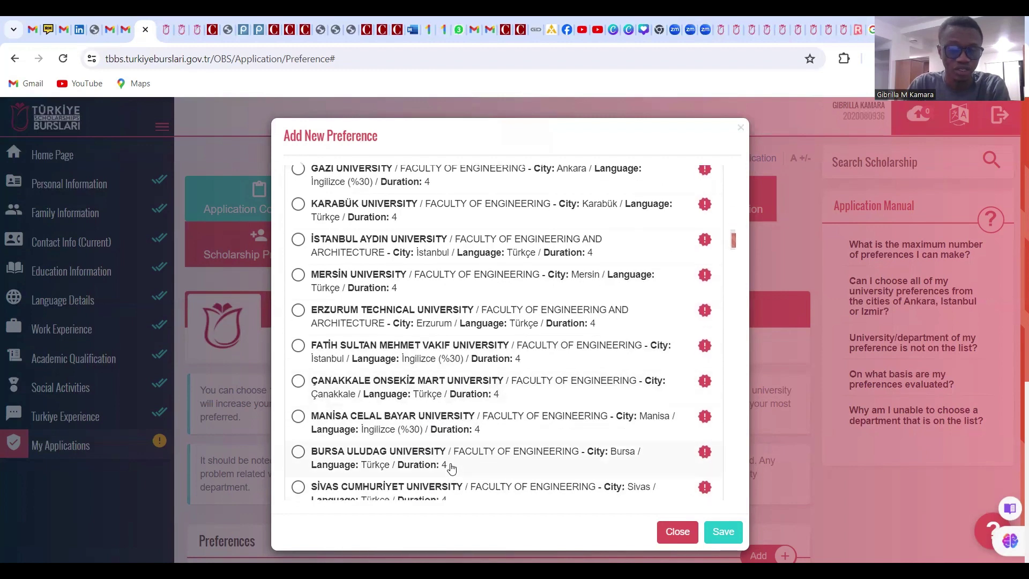
scroll(455, 466, down, 9)
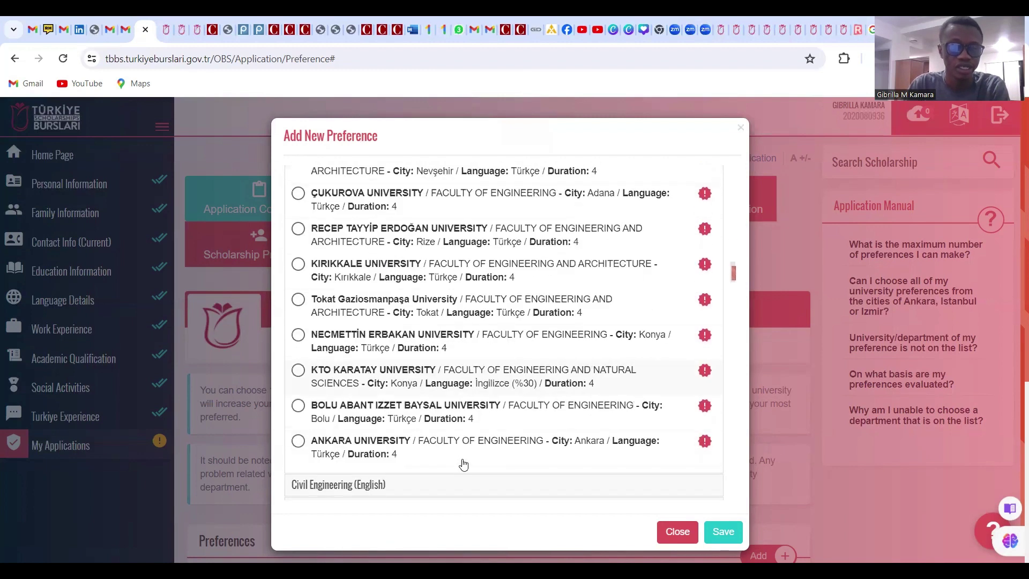
scroll(466, 464, up, 15)
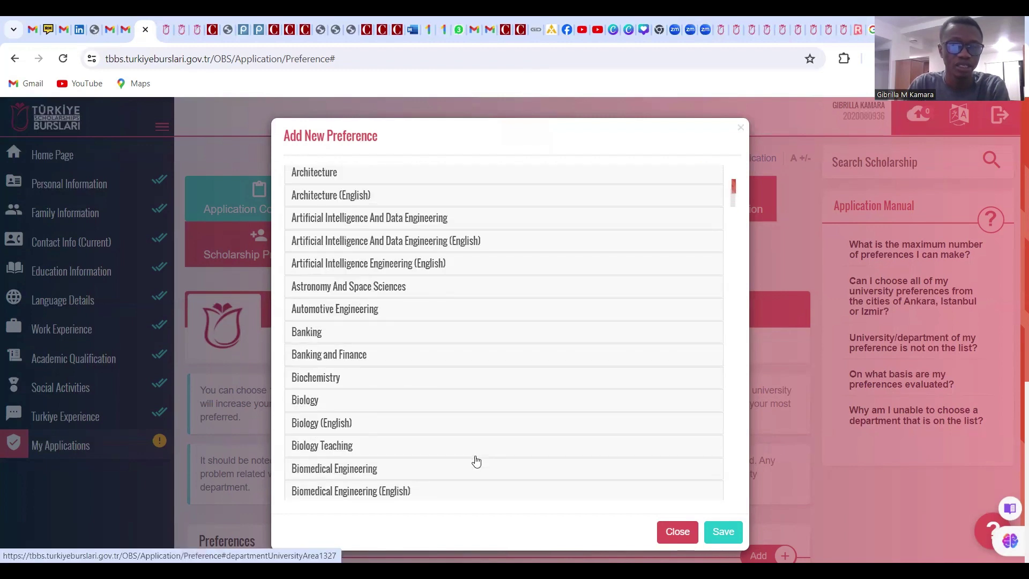
scroll(475, 452, down, 6)
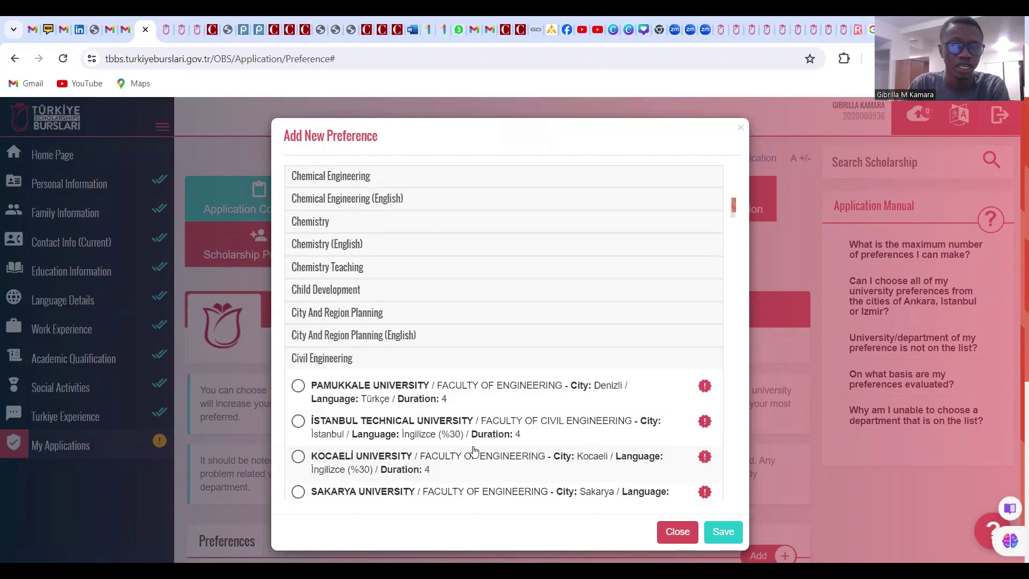
Switch to Civil Engineering (English) and save Abdullah Gül University, Kayseri, as the third preference.
click(346, 363)
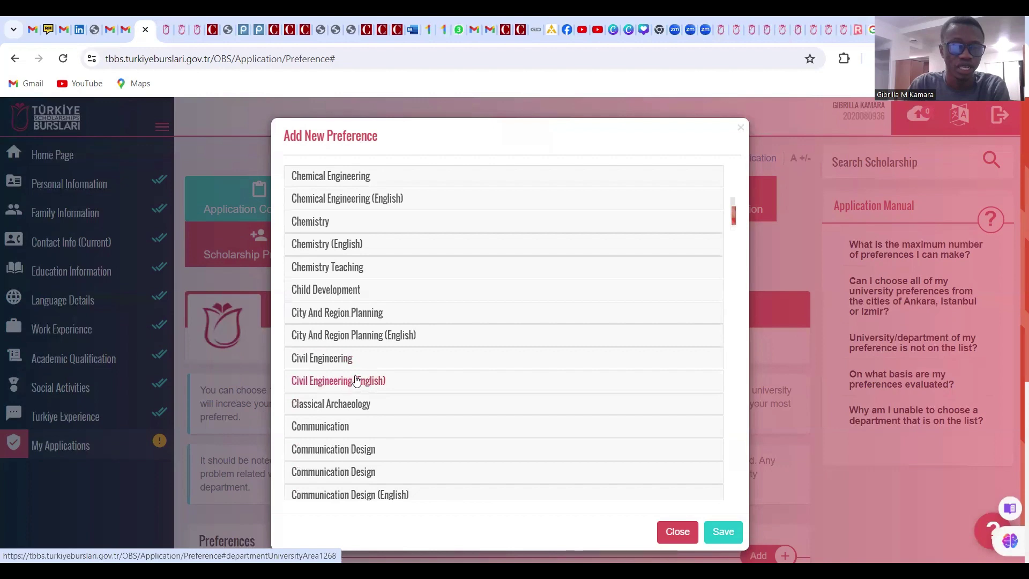
click(356, 379)
scroll(393, 382, down, 5)
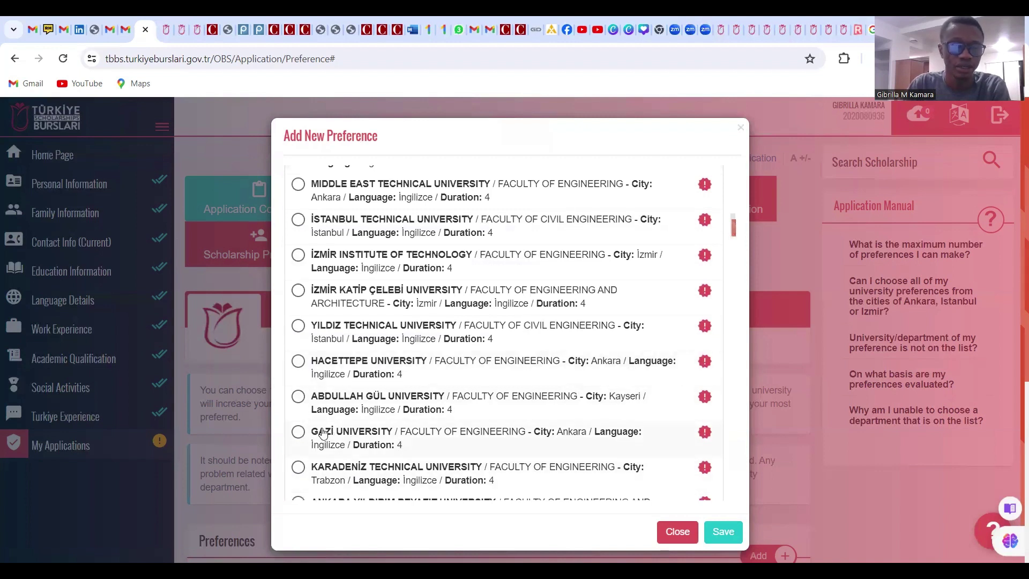
click(299, 399)
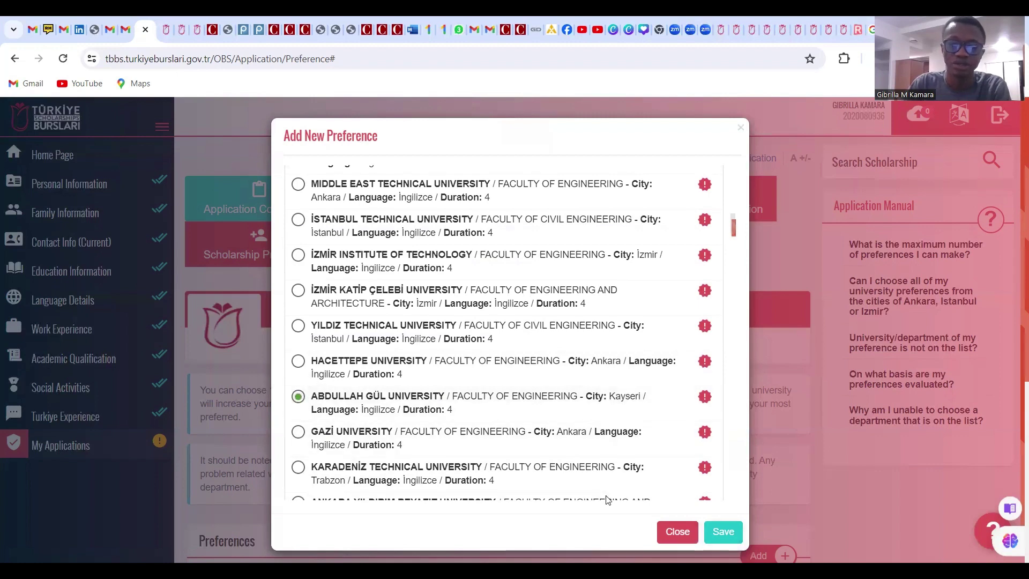
click(723, 532)
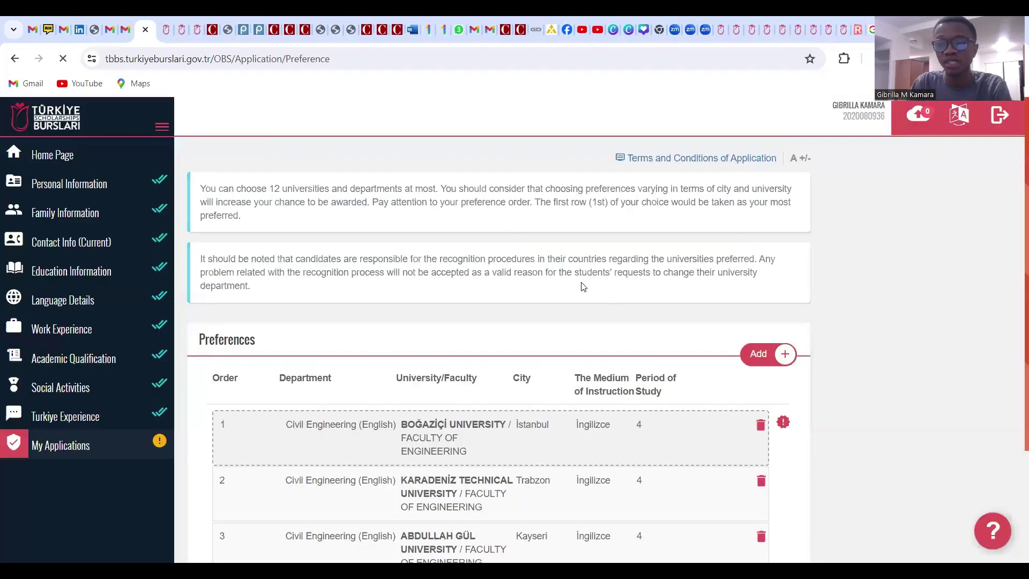
Add Civil Engineering (English) at İstanbul Aydın University, İstanbul, as the fourth preference.
scroll(569, 284, down, 5)
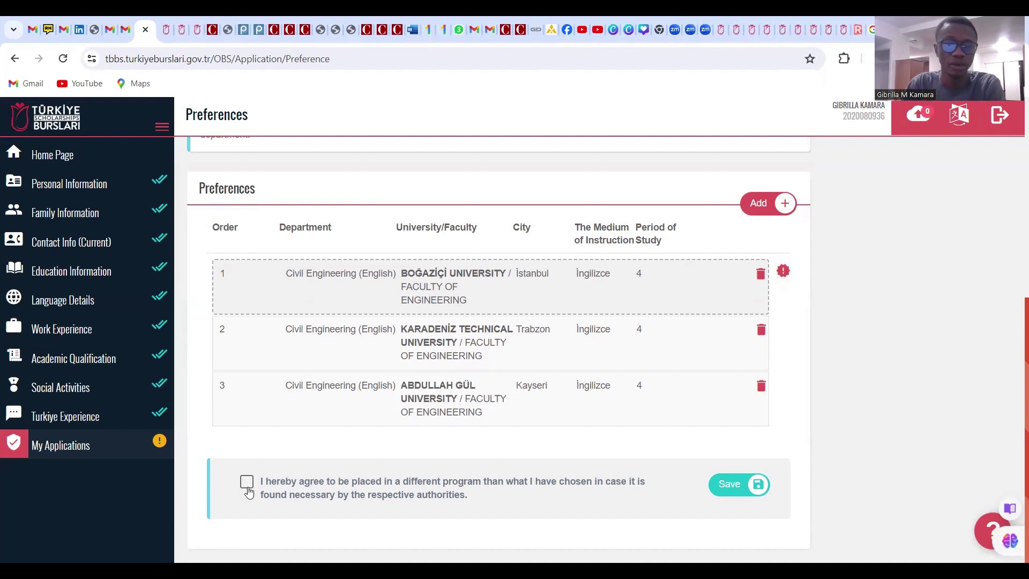
click(759, 206)
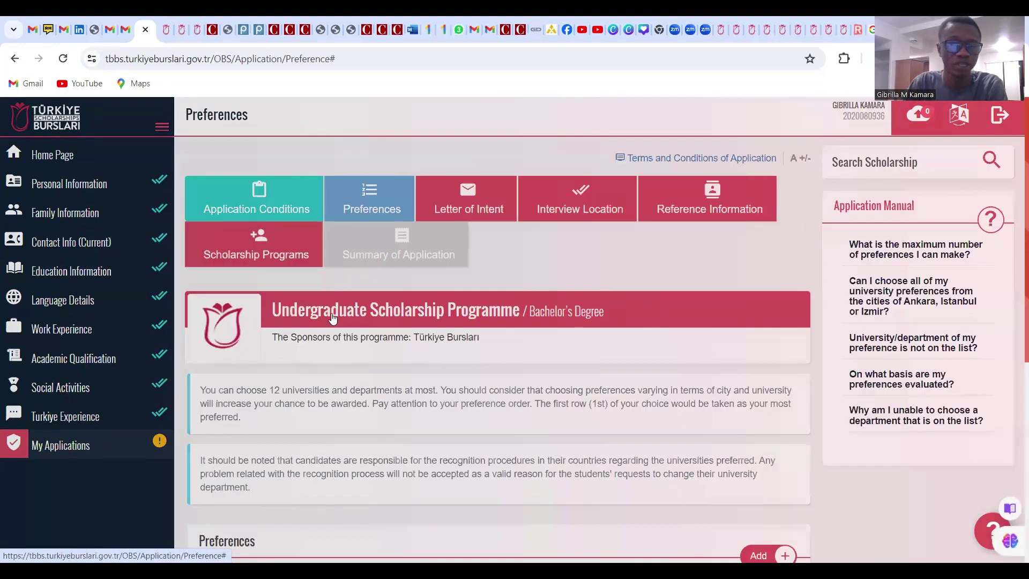
scroll(342, 328, down, 2)
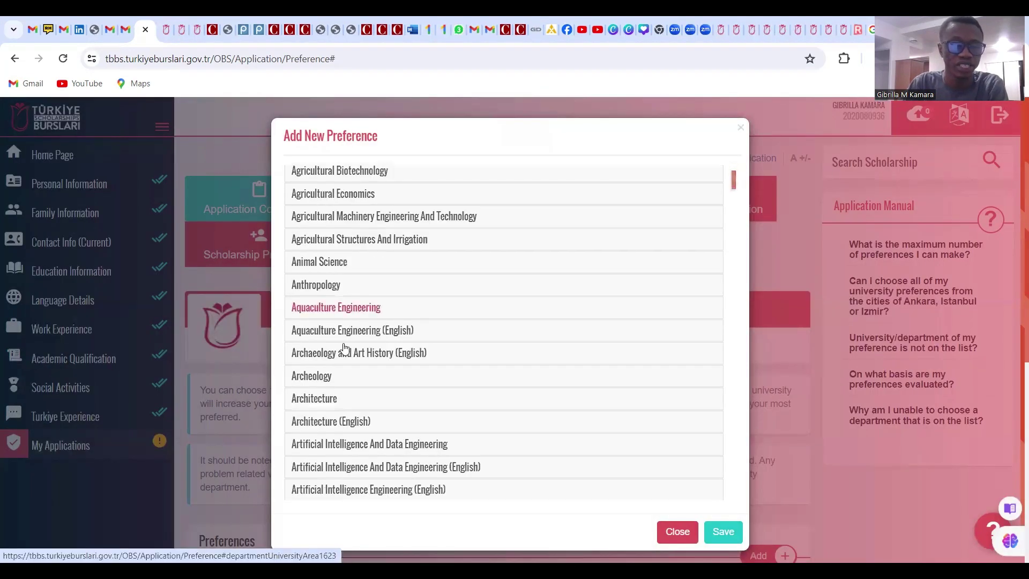
scroll(348, 357, down, 5)
scroll(343, 430, down, 2)
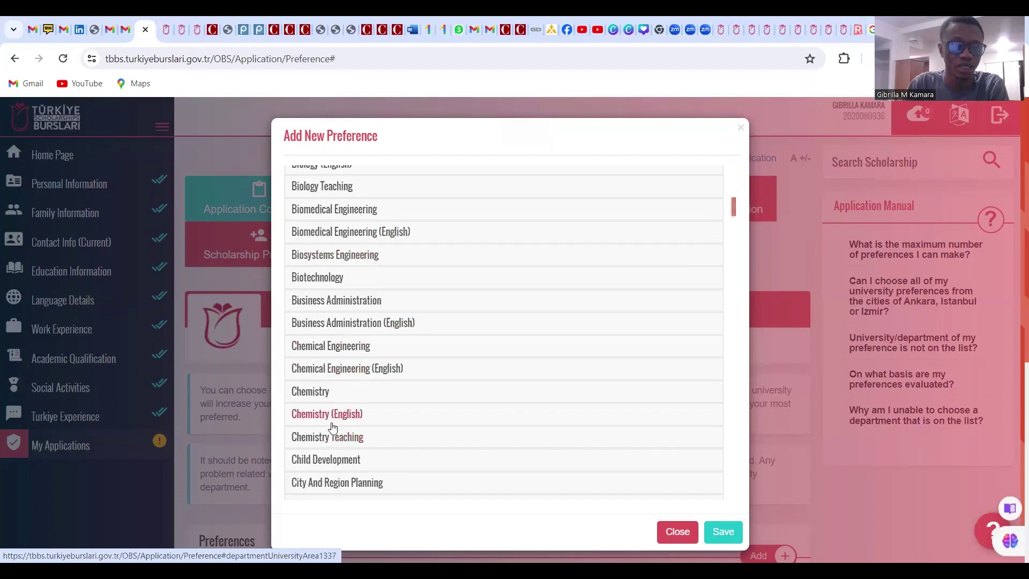
scroll(344, 396, down, 2)
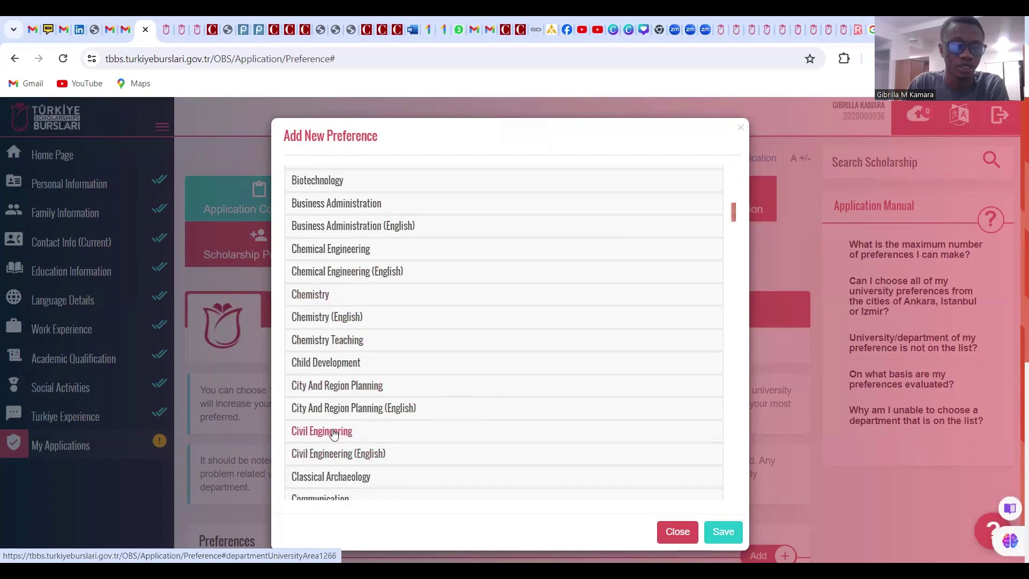
click(341, 461)
scroll(455, 441, down, 5)
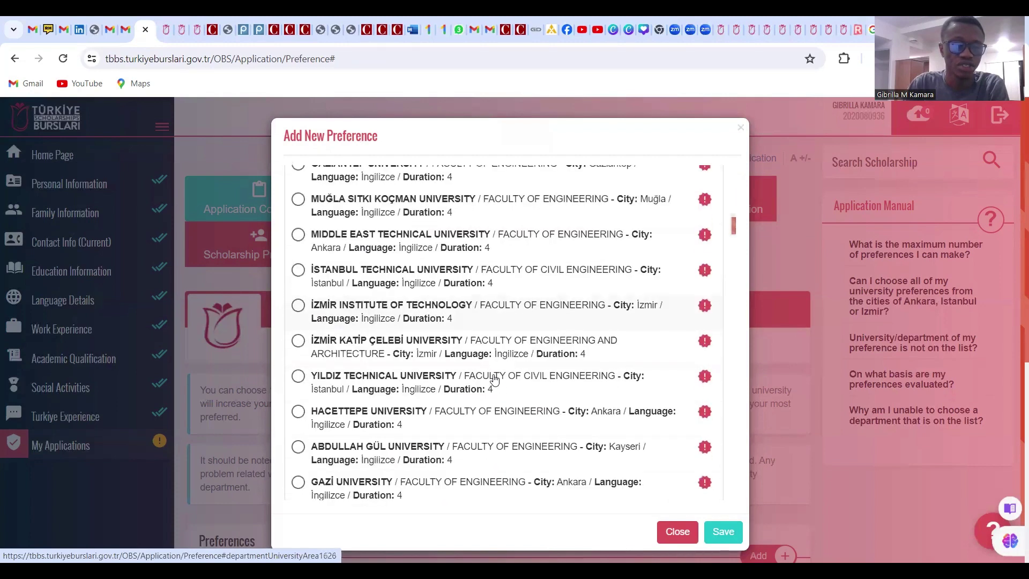
click(367, 458)
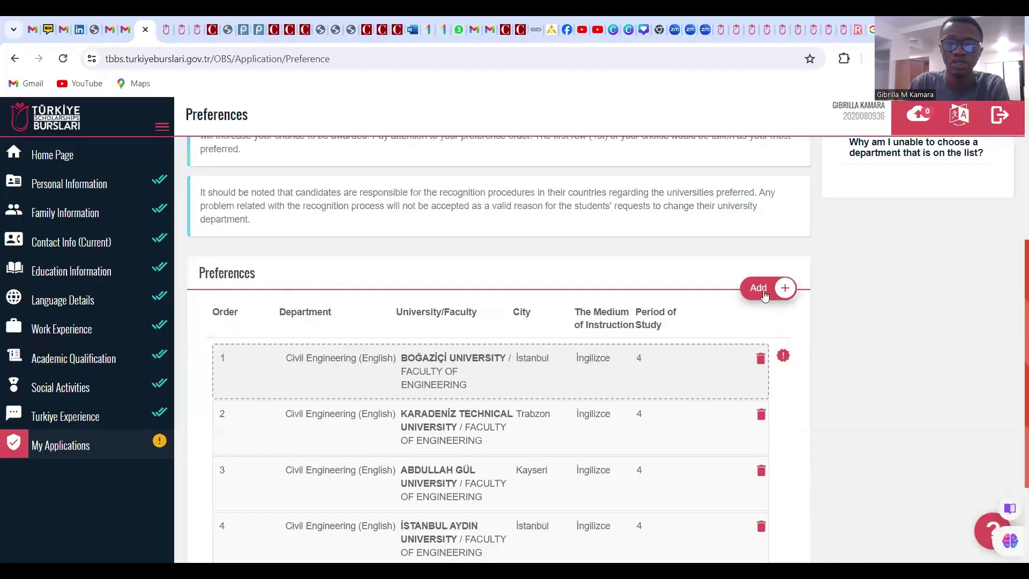
Start a fifth preference and expand the Civil Engineering (English) university list.
click(758, 289)
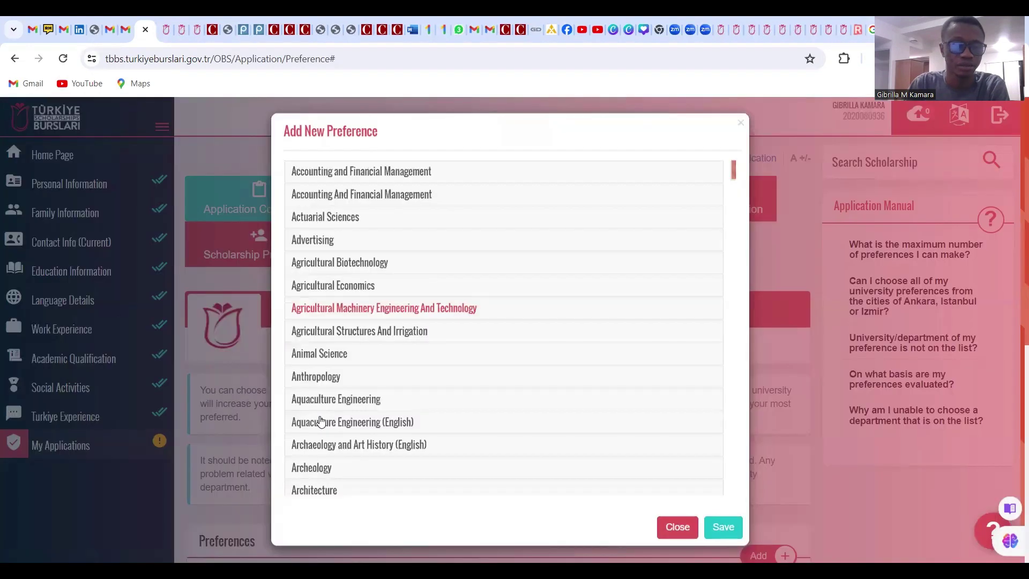
scroll(324, 419, down, 15)
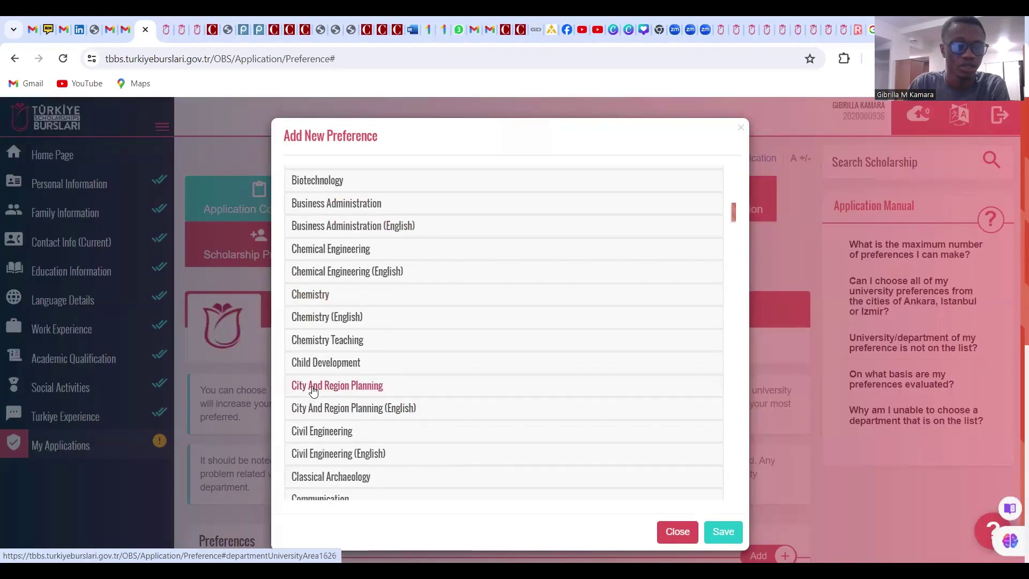
scroll(322, 437, down, 3)
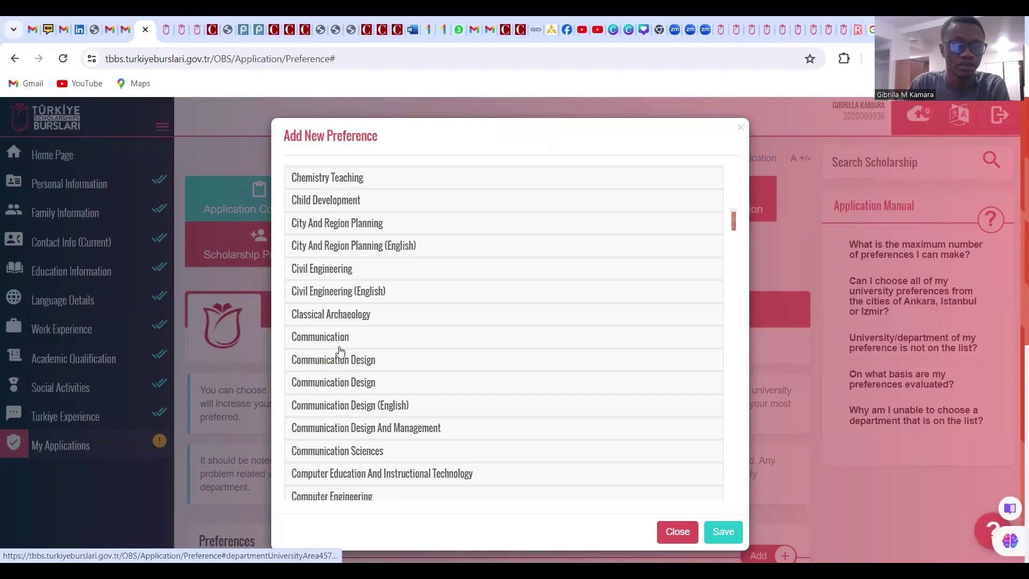
click(341, 291)
scroll(375, 429, down, 6)
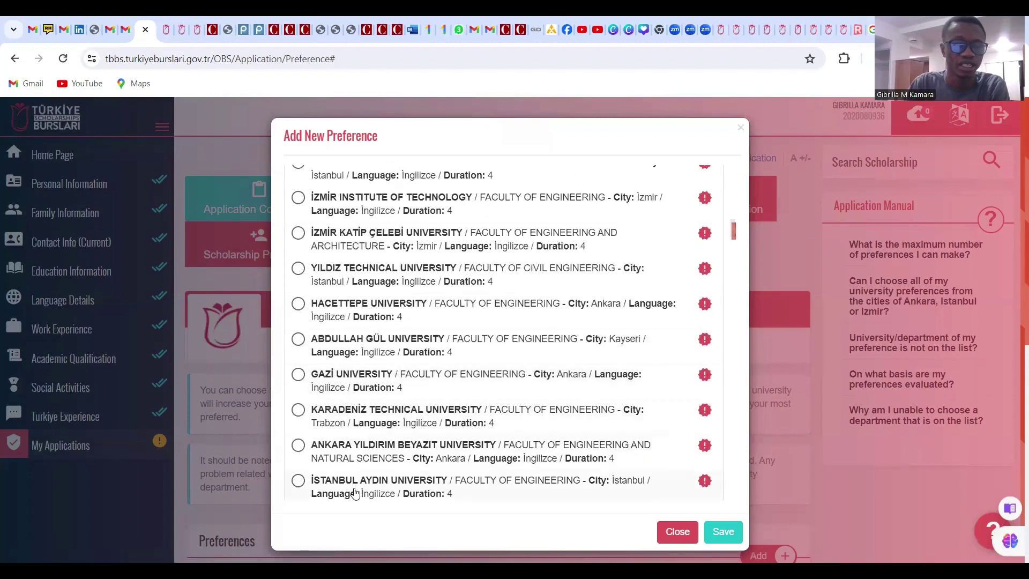
scroll(357, 490, down, 5)
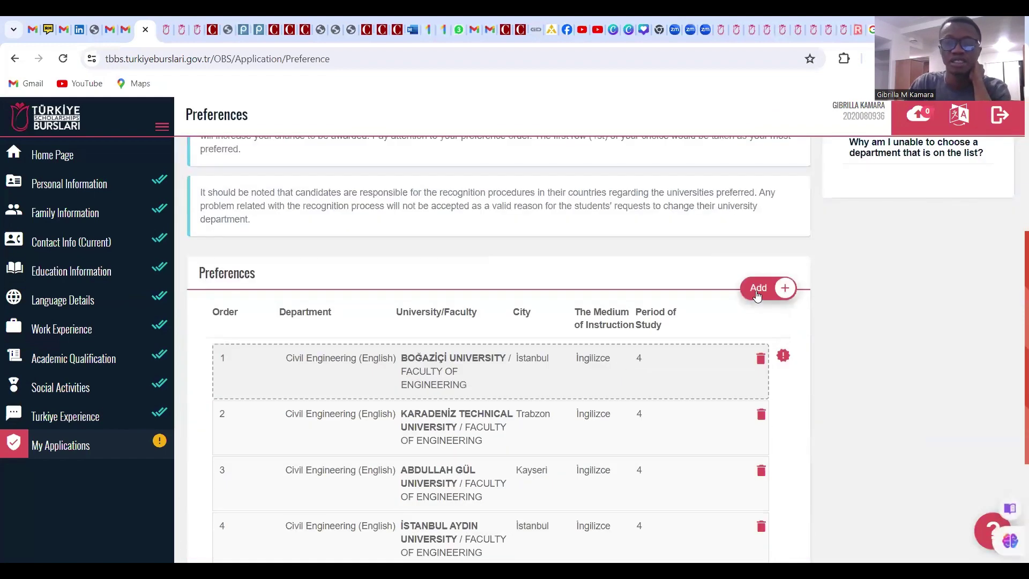
Add Civil Engineering (English) at Middle East Technical University, Ankara, as the sixth preference.
click(747, 294)
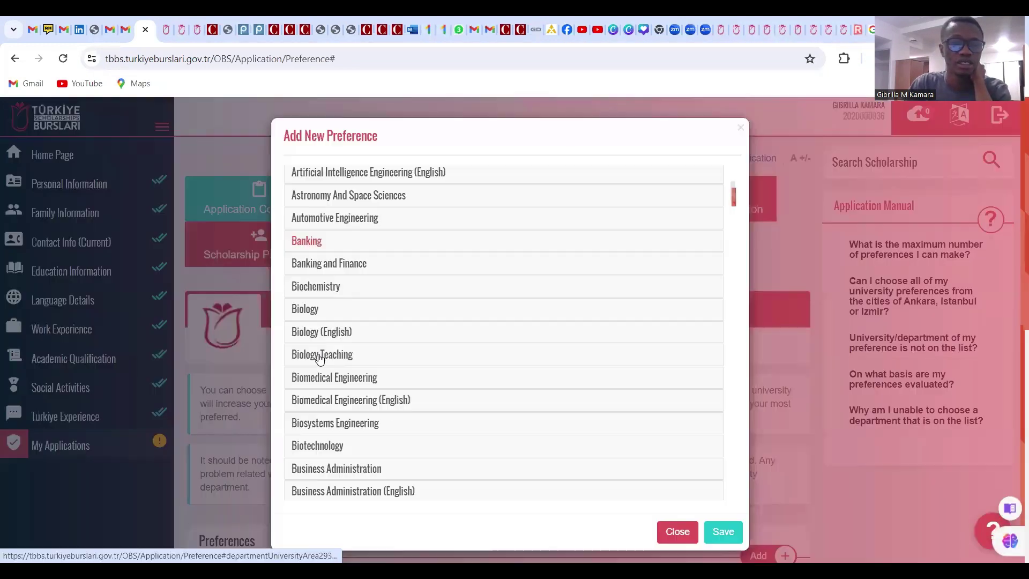
scroll(320, 360, down, 1)
scroll(320, 360, down, 2)
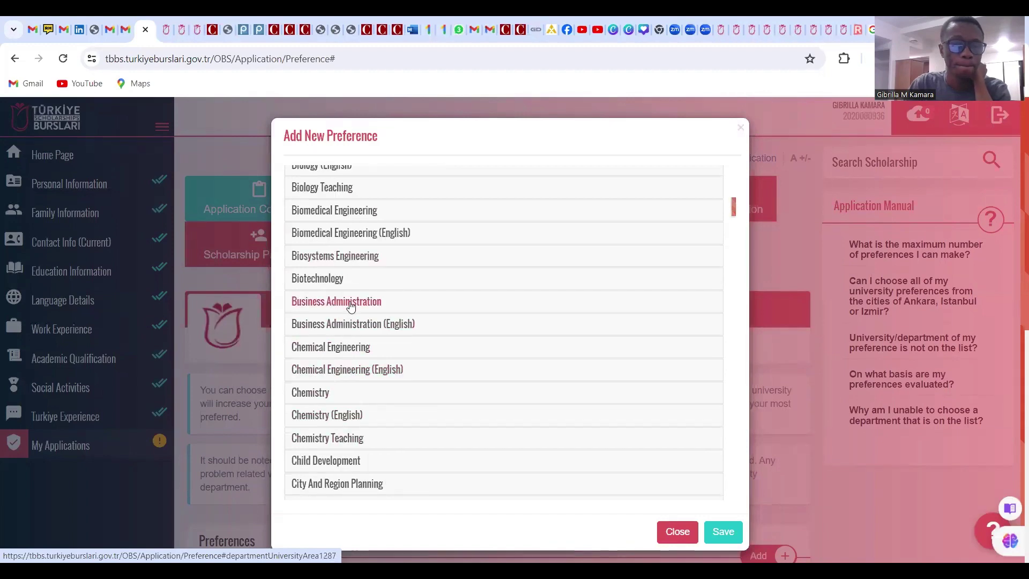
scroll(323, 308, down, 4)
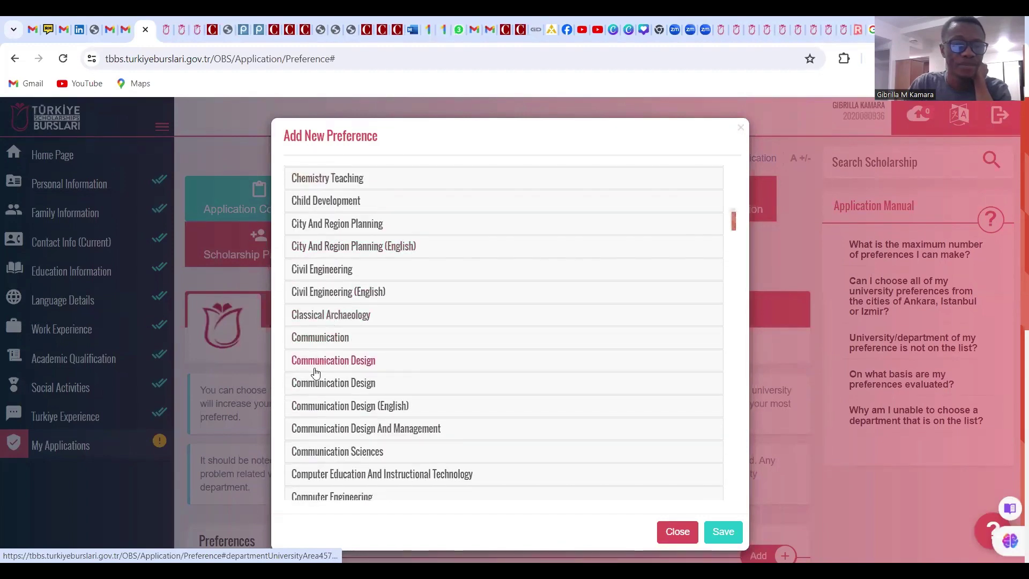
scroll(318, 358, down, 1)
scroll(324, 293, up, 2)
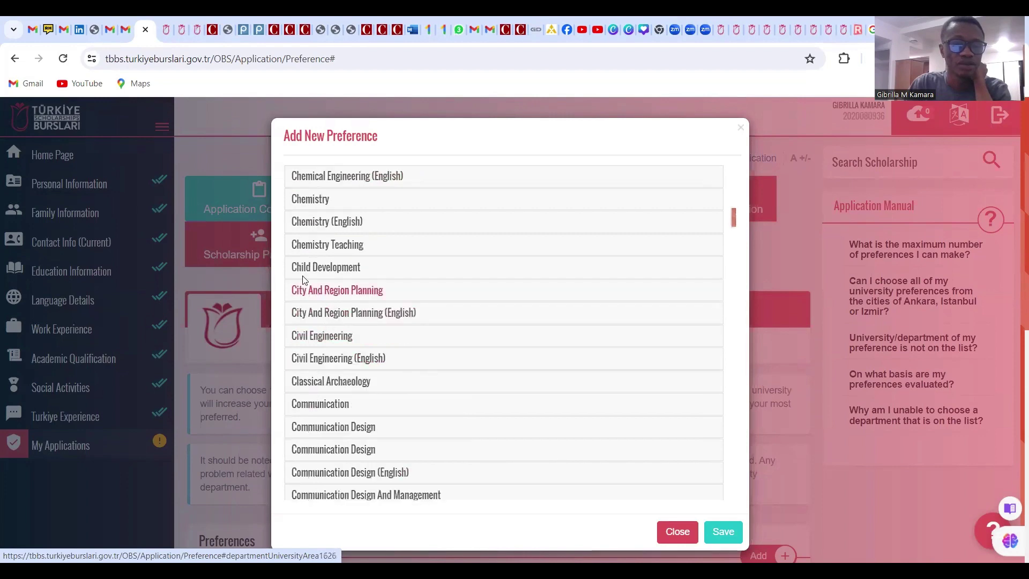
click(344, 358)
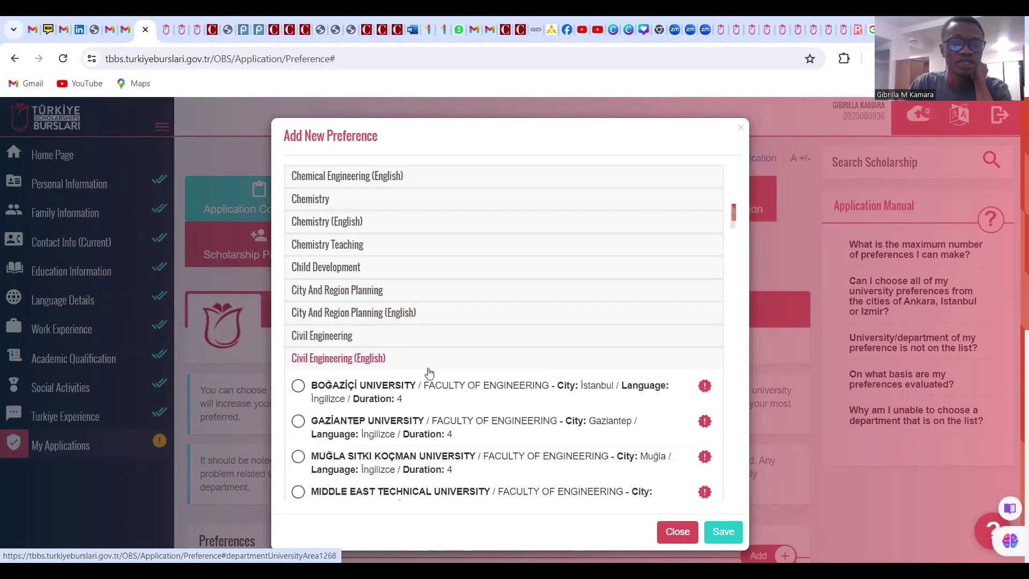
scroll(427, 374, down, 3)
scroll(427, 374, up, 3)
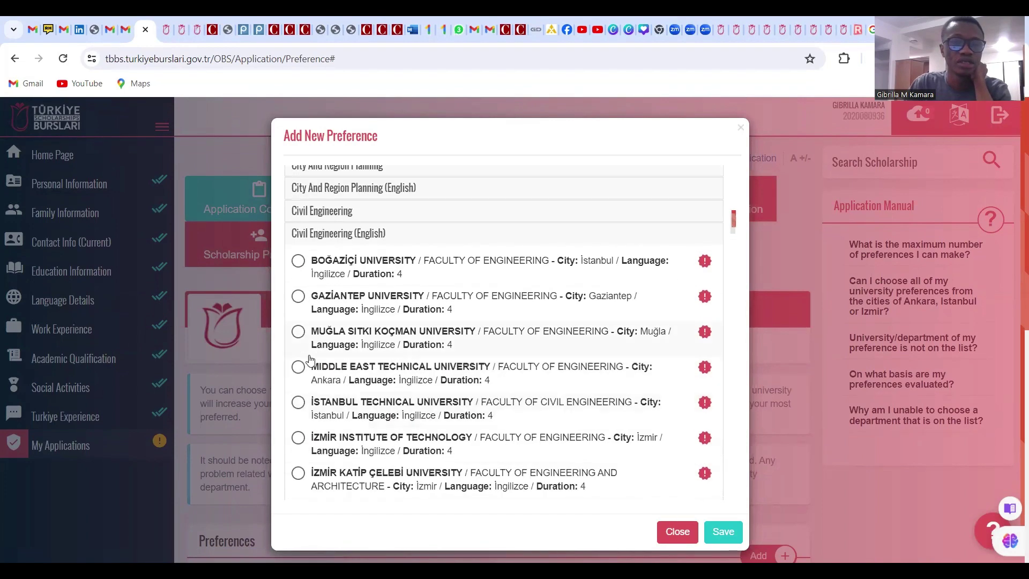
click(299, 367)
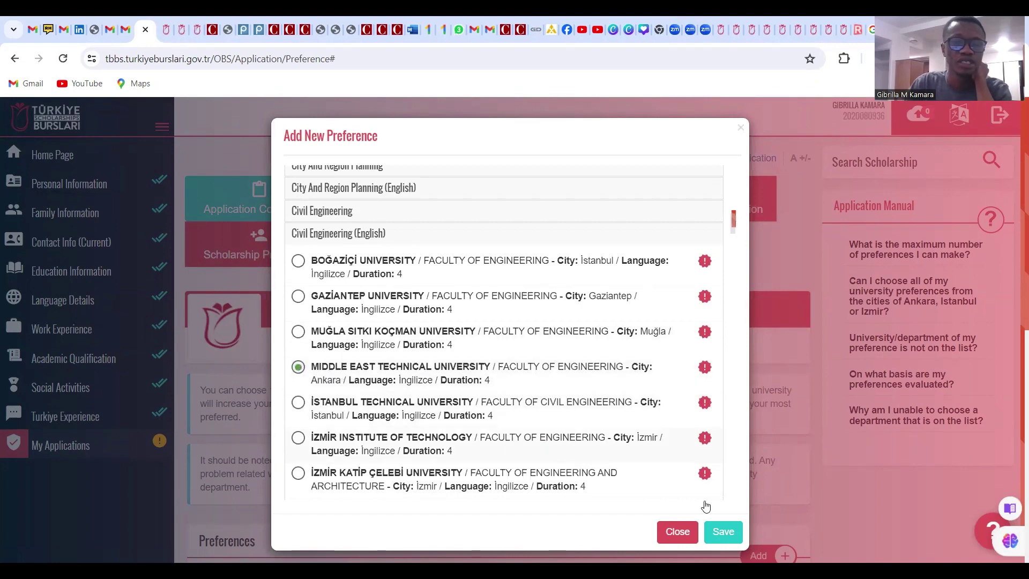
click(723, 532)
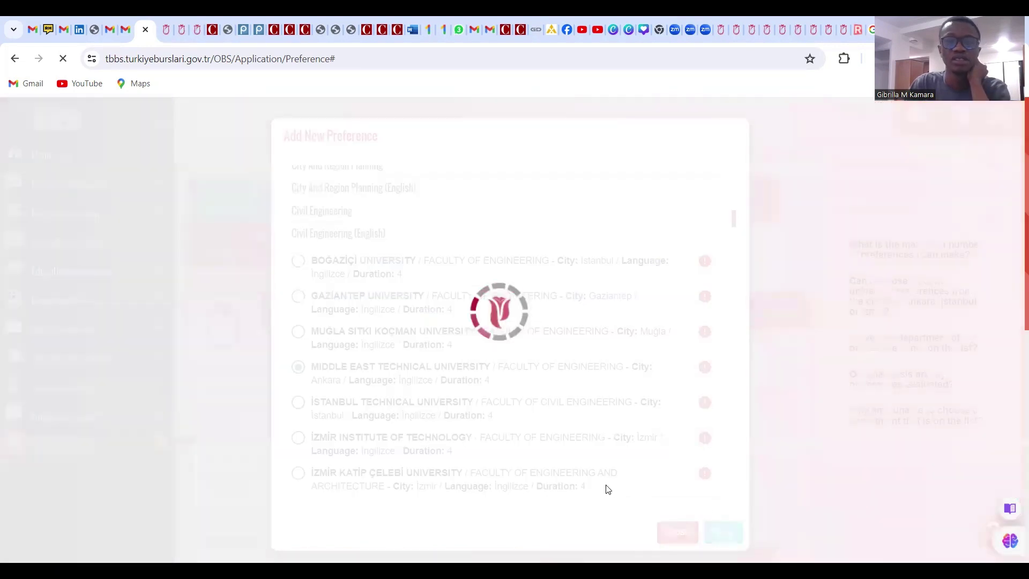
scroll(597, 440, down, 8)
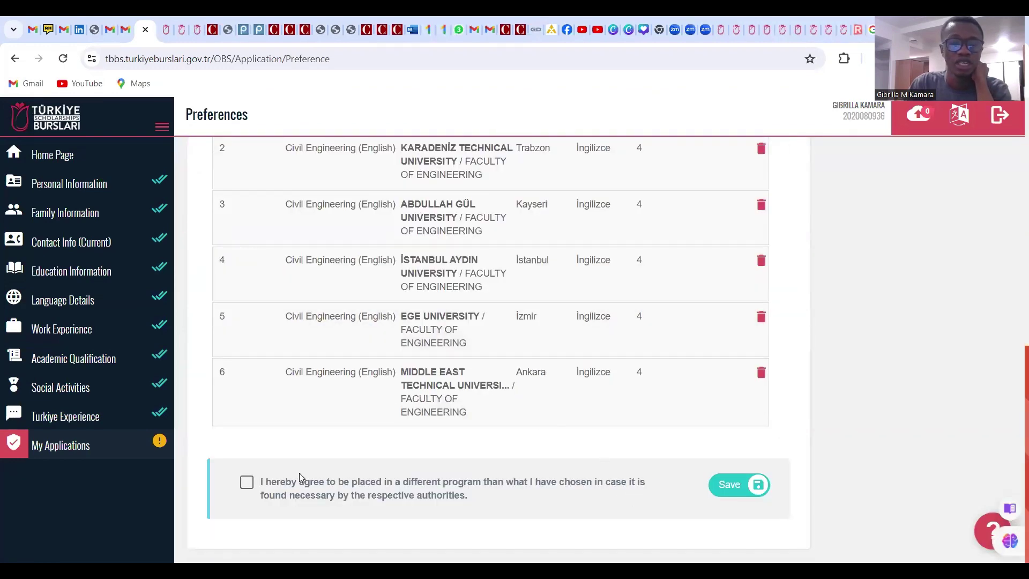
Tick the agreement to be placed in a different program and save all six preferences.
click(250, 486)
scroll(368, 468, up, 6)
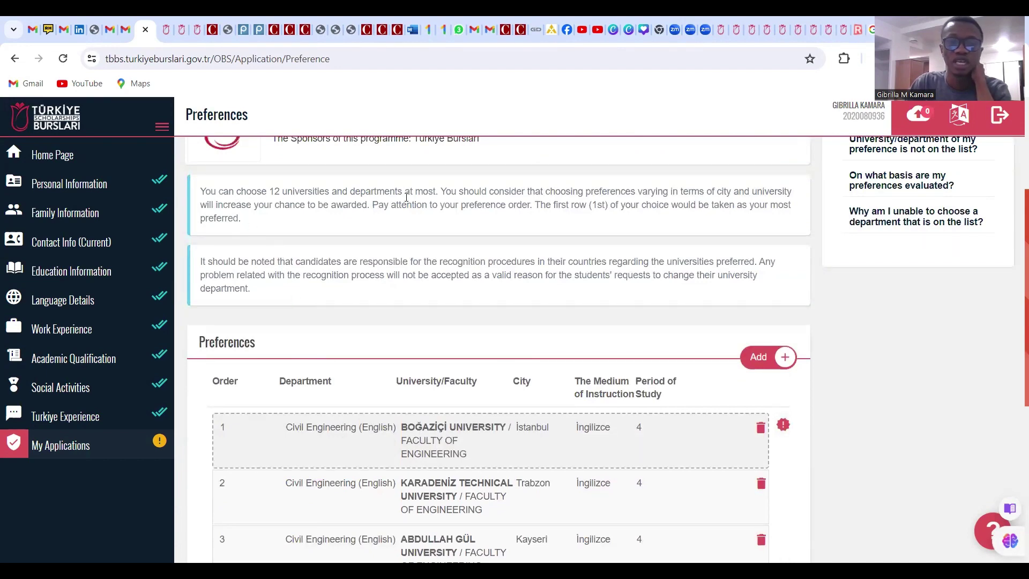
scroll(408, 214, down, 3)
drag(469, 338, 358, 274)
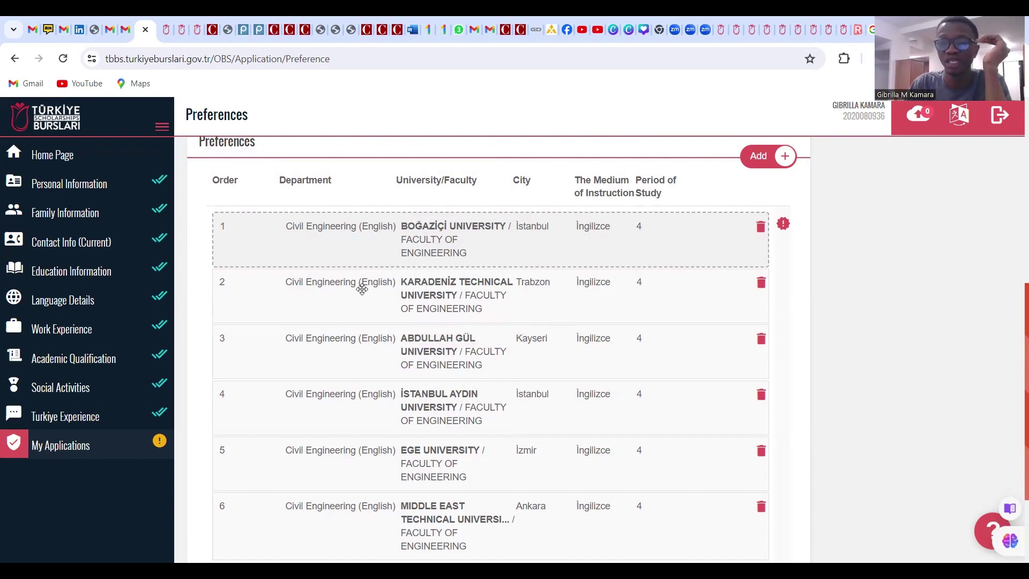
scroll(406, 299, down, 2)
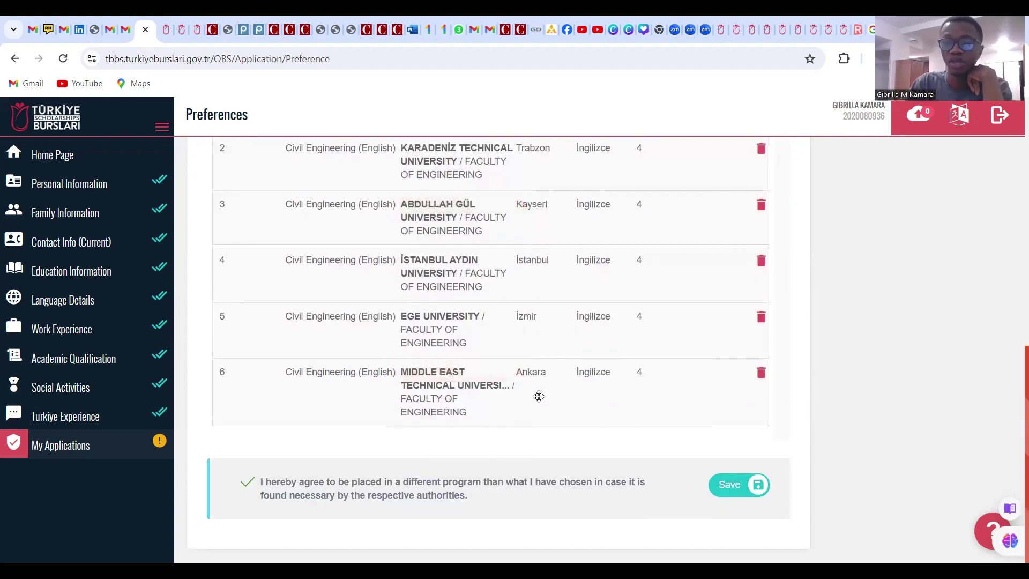
scroll(709, 450, up, 6)
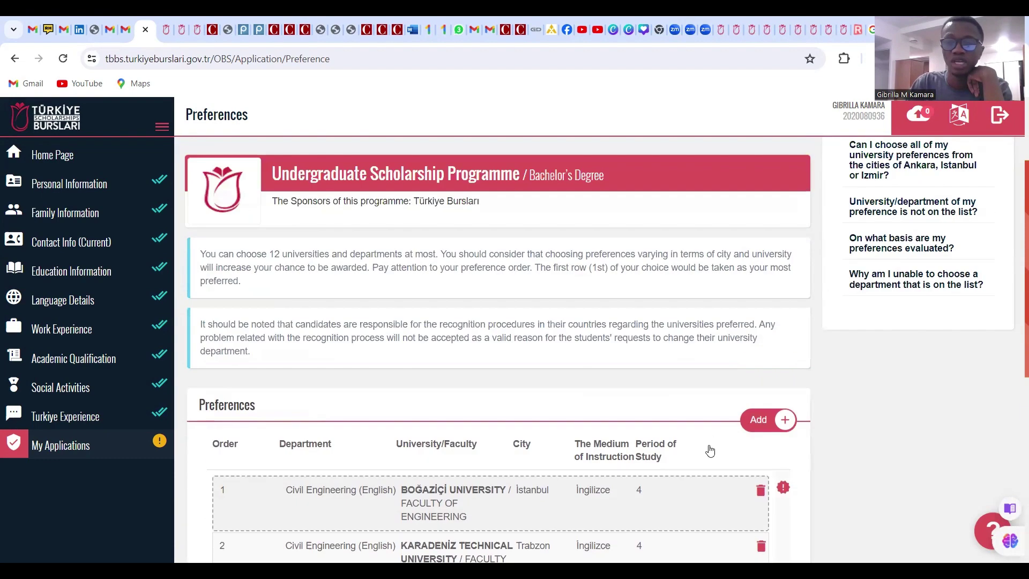
scroll(706, 442, down, 6)
click(729, 491)
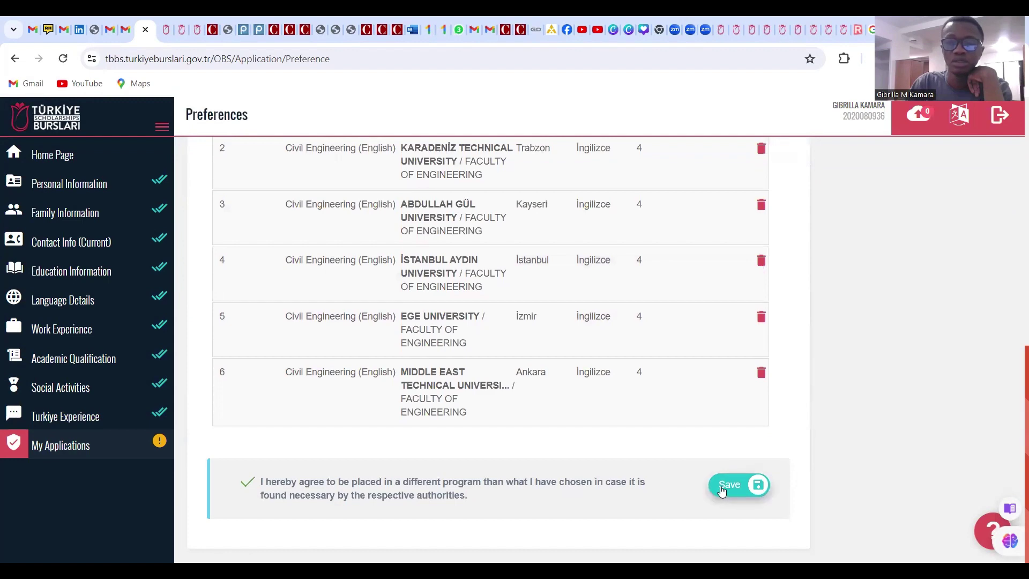
scroll(642, 464, down, 8)
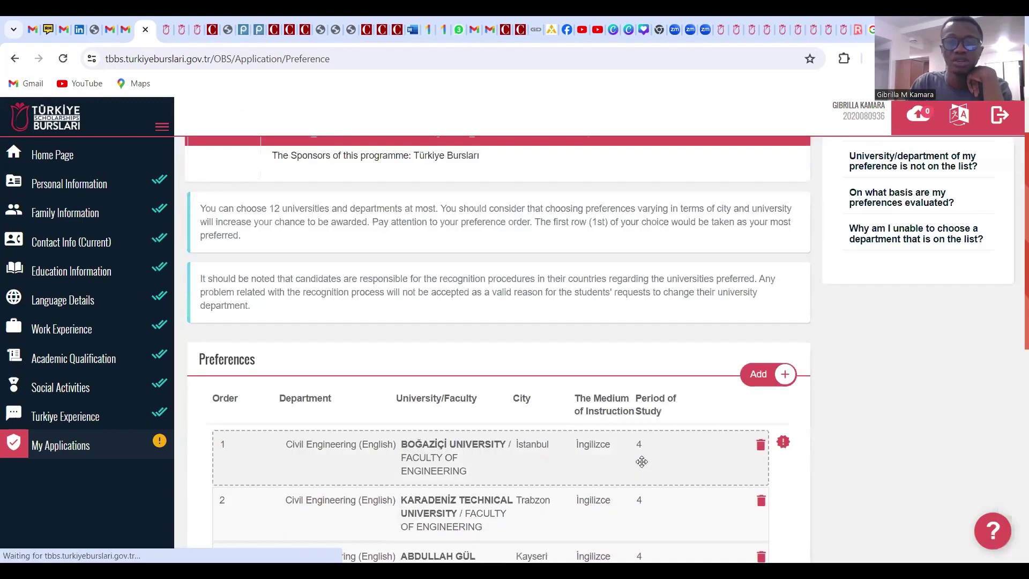
scroll(642, 466, up, 4)
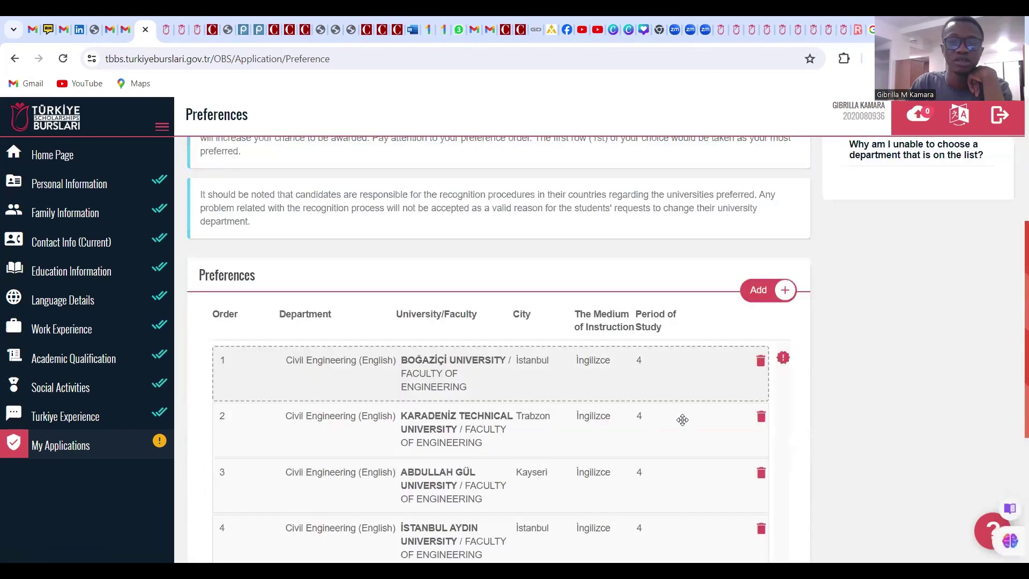
scroll(680, 423, up, 5)
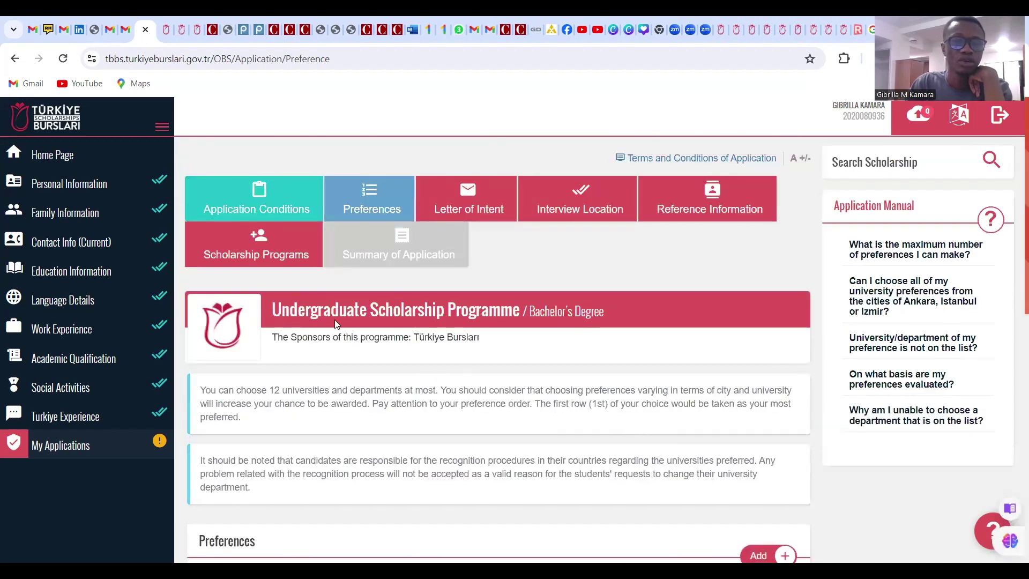
Go to the Letter of Intent page and scroll to its empty mandatory letter field.
click(479, 220)
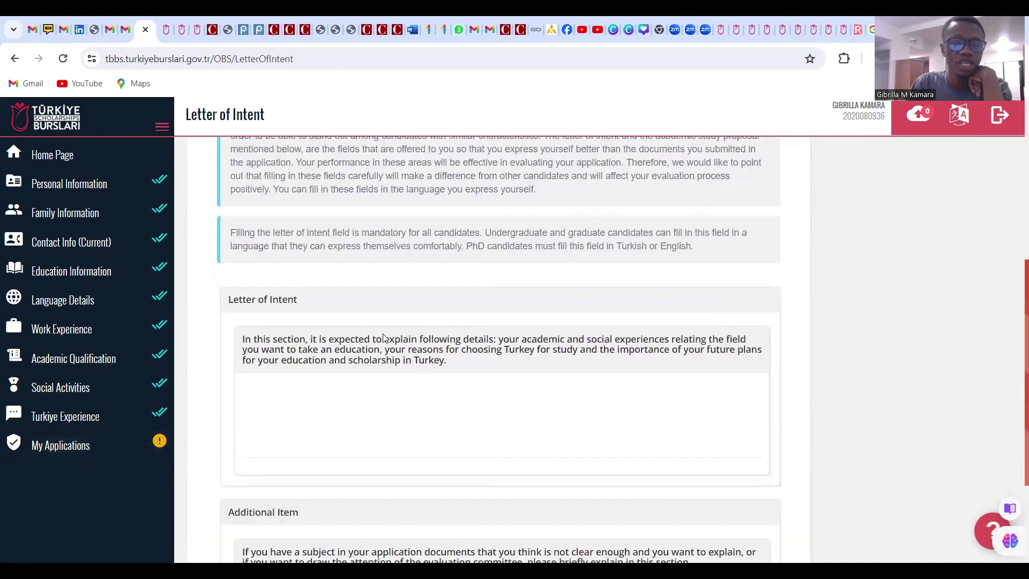
scroll(383, 340, down, 1)
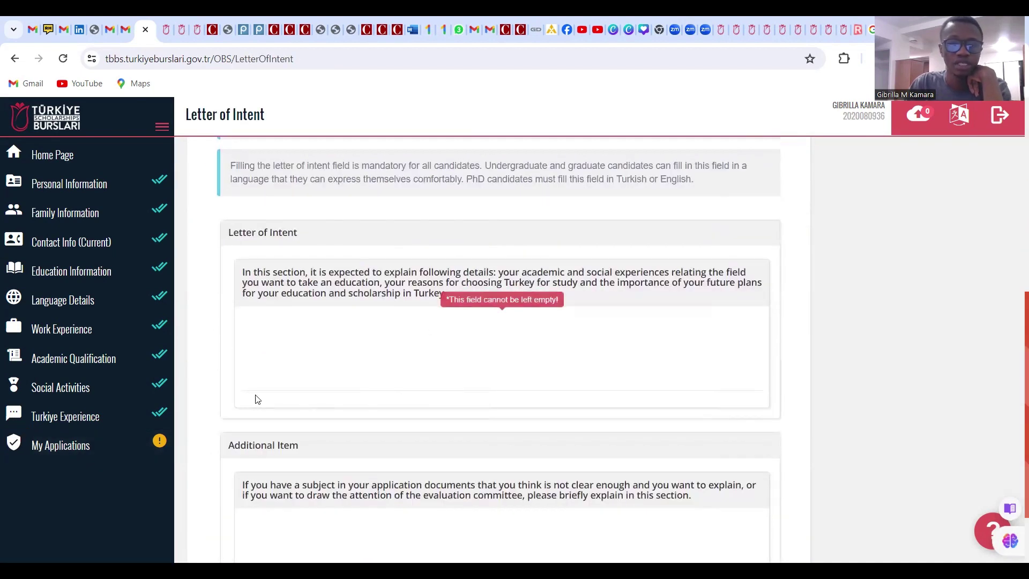
scroll(302, 379, down, 1)
scroll(302, 379, up, 1)
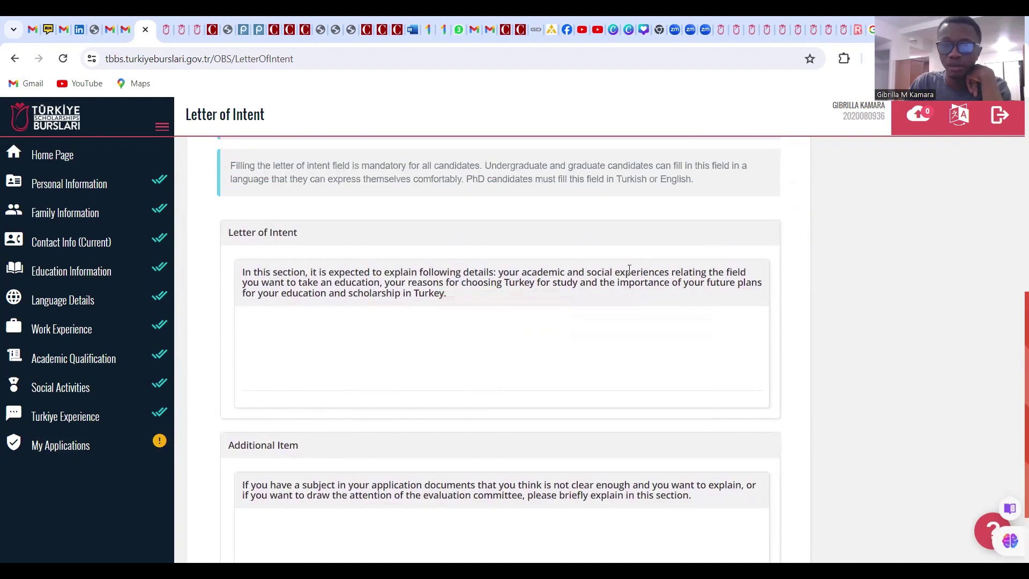
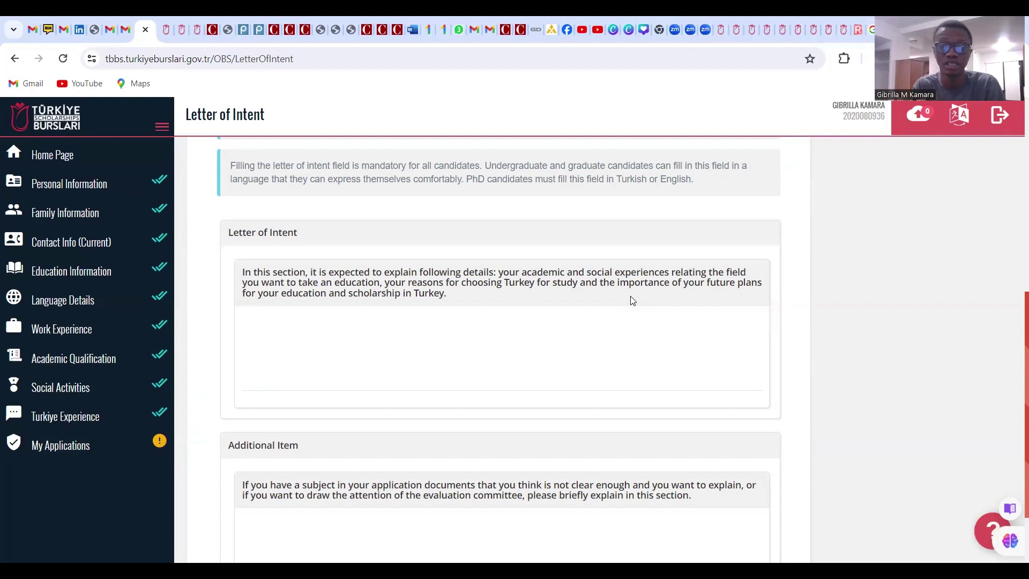
Fill the Letter of Intent field with 198 characters of placeholder text.
click(391, 375)
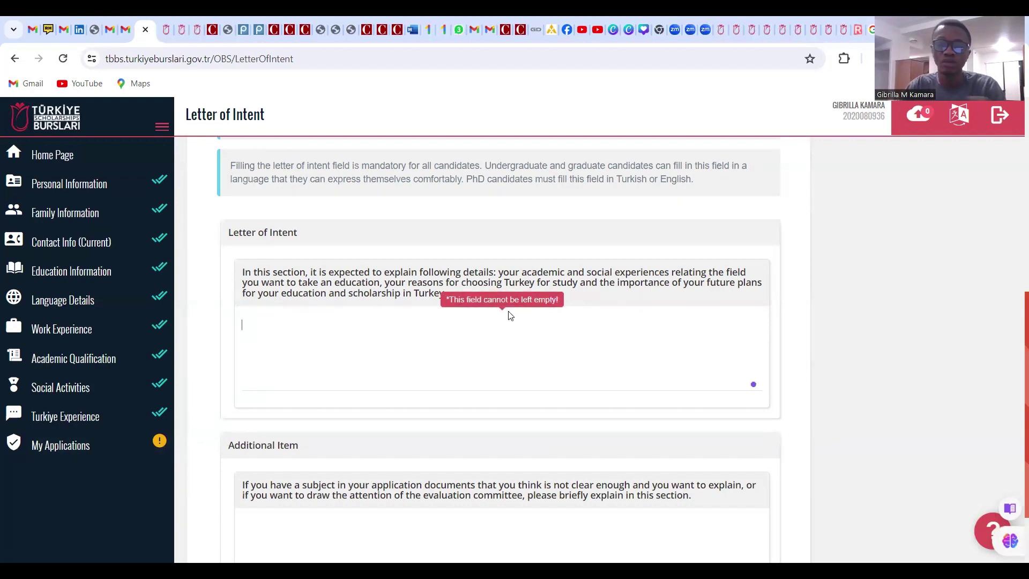
text(csasdbjkdnklsdvmlfjodfb)
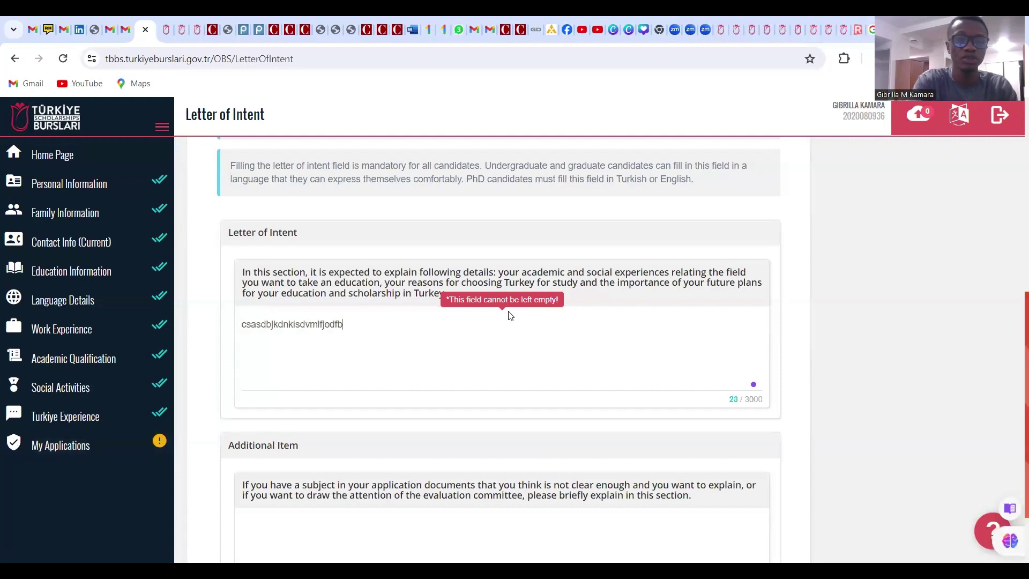
text(sdyhsdmfmkfglfgkldfnhsdnas#'amasjksbsd)
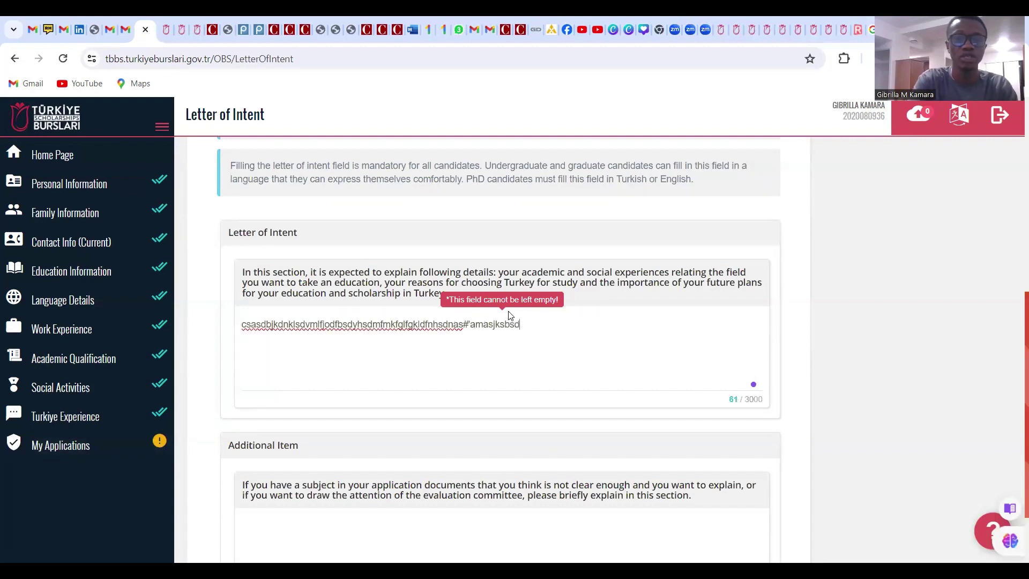
text(ms'ssvasbama;ambsvdfgddfc)
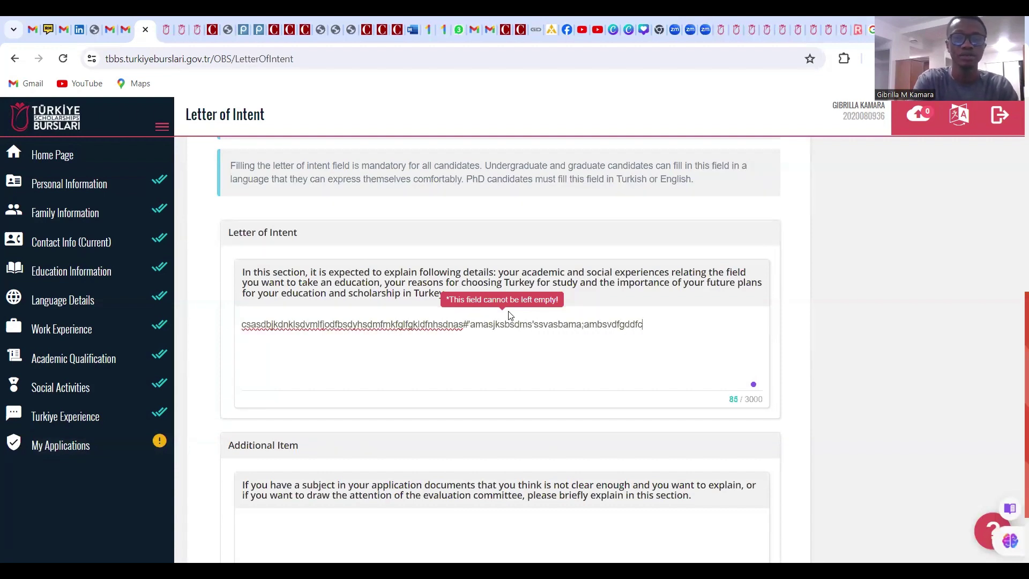
text(klhxn  cvbcvcnc;sss )
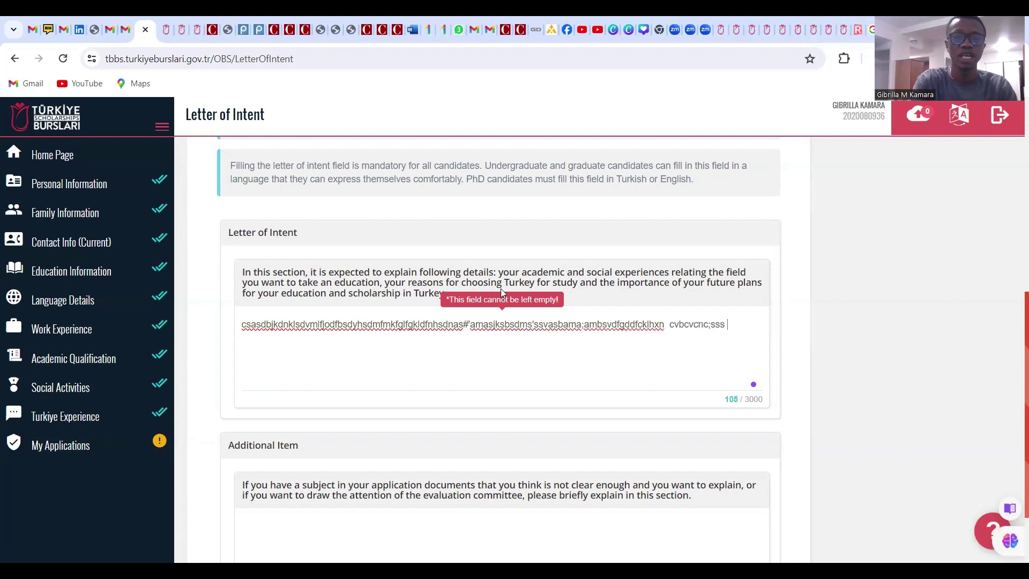
text(ama vaamcmvk)
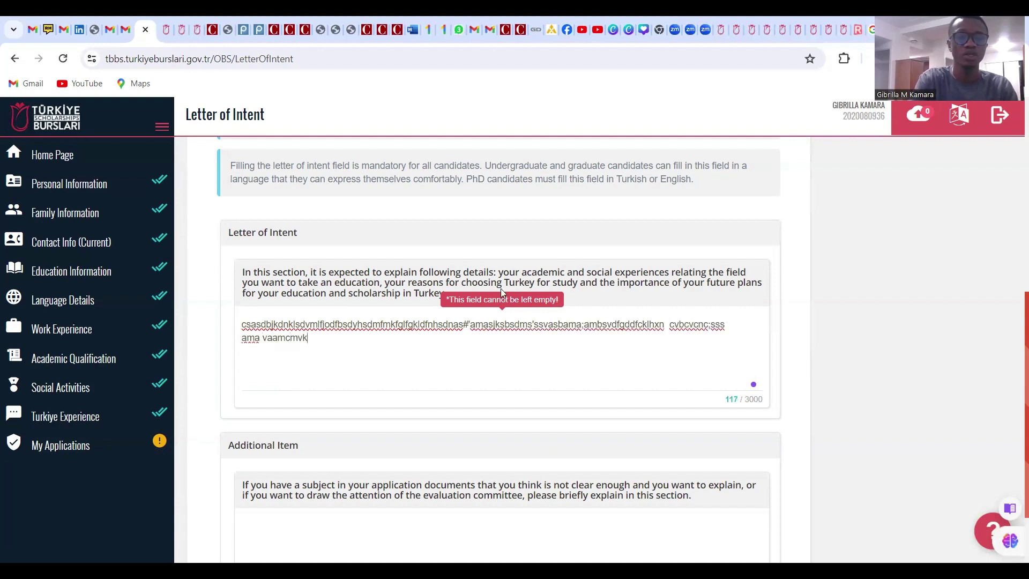
text(JASDDHDFFGNGJMKJA)
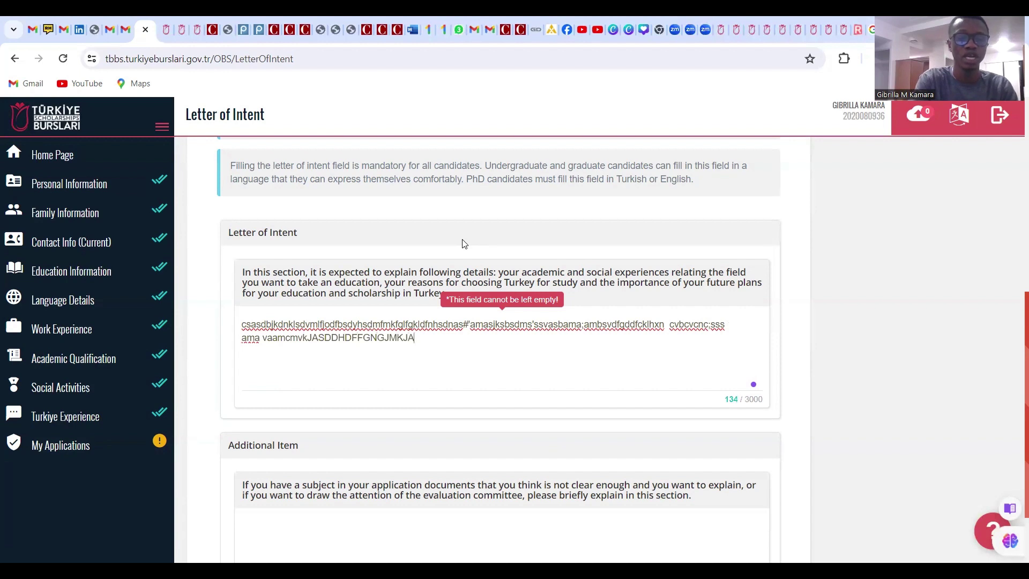
text(GASTSDDJKDFFYDNBNCVC XCM)
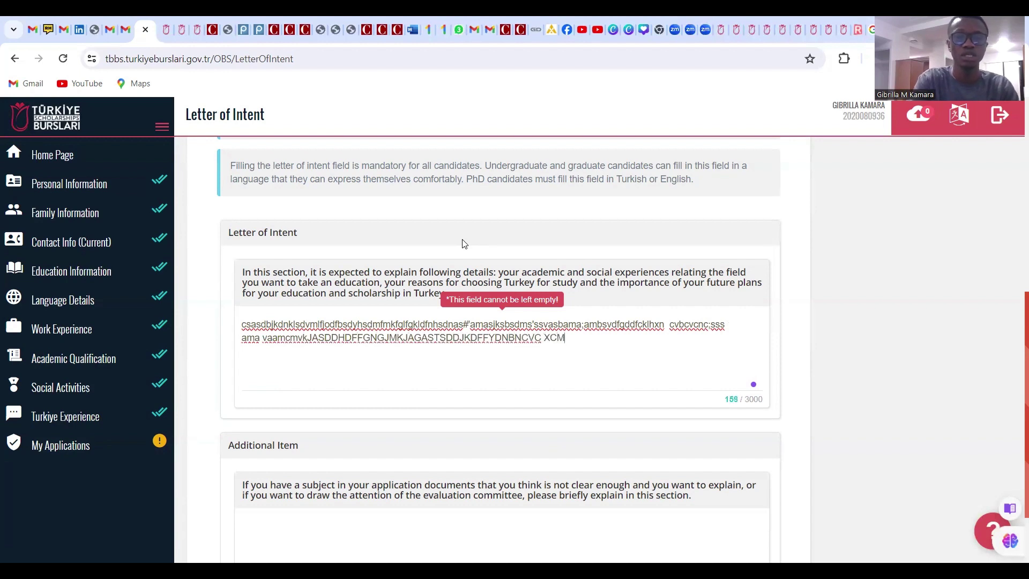
text(ZNZNMAABVDNS:LSASDV D)
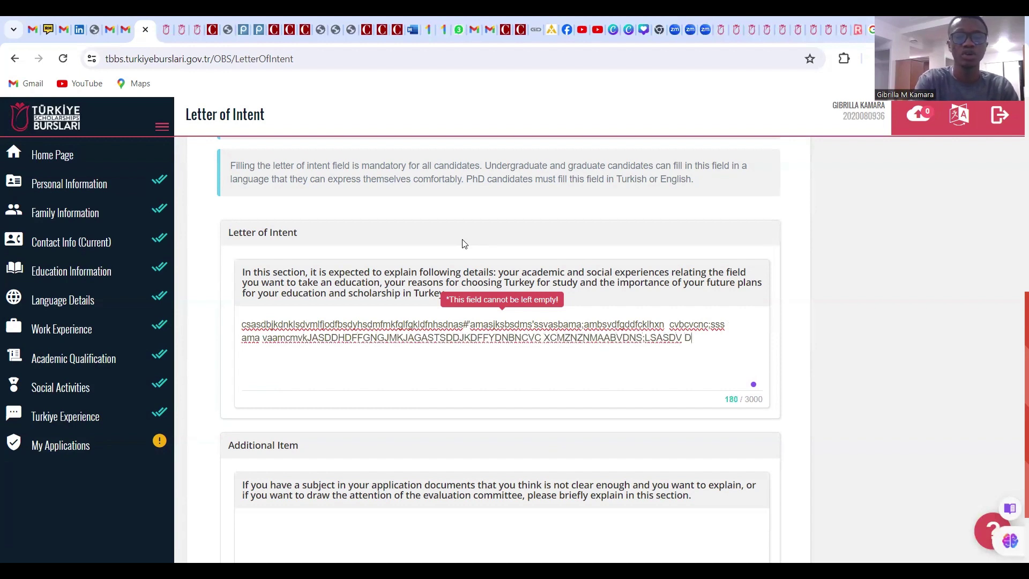
text(SF:LSDBSDKVDBSD CB)
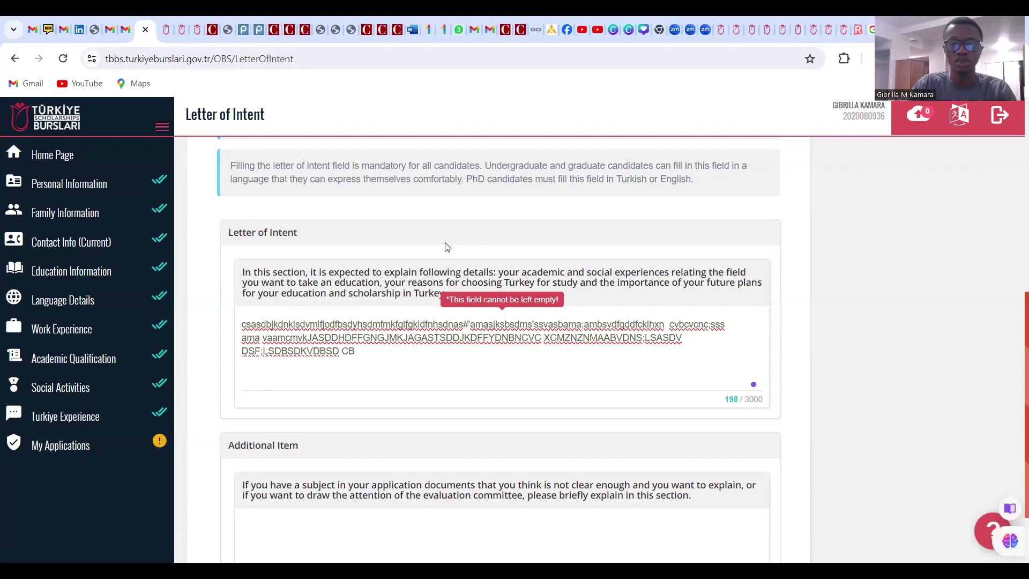
scroll(446, 321, down, 2)
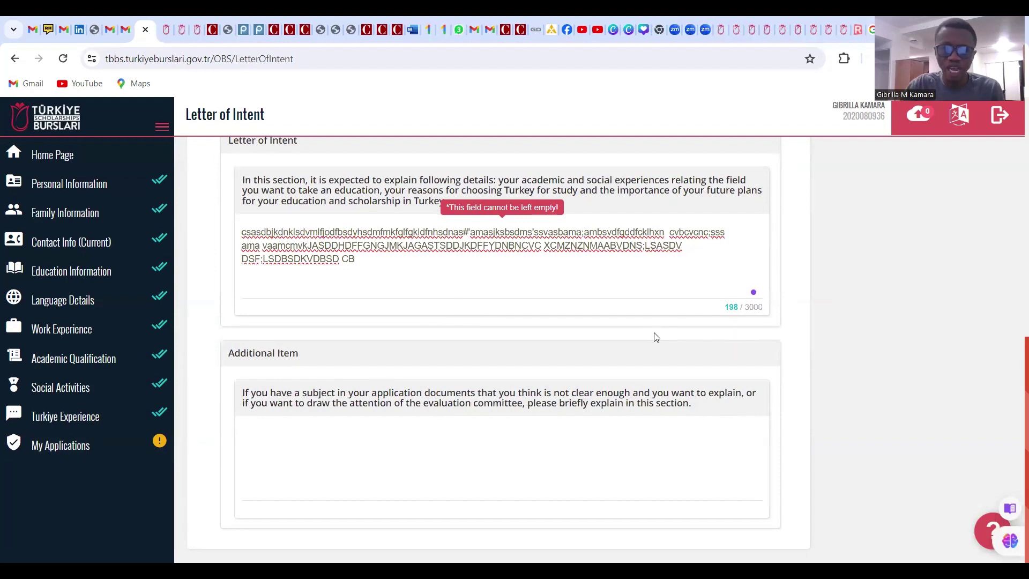
Enter 84 characters of placeholder text in the Additional Item field.
click(257, 449)
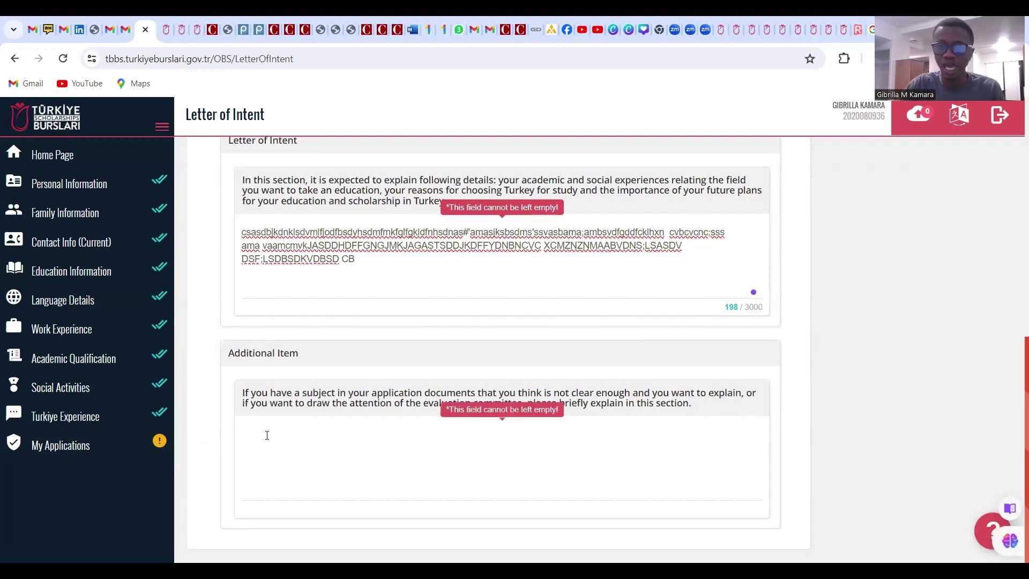
click(284, 426)
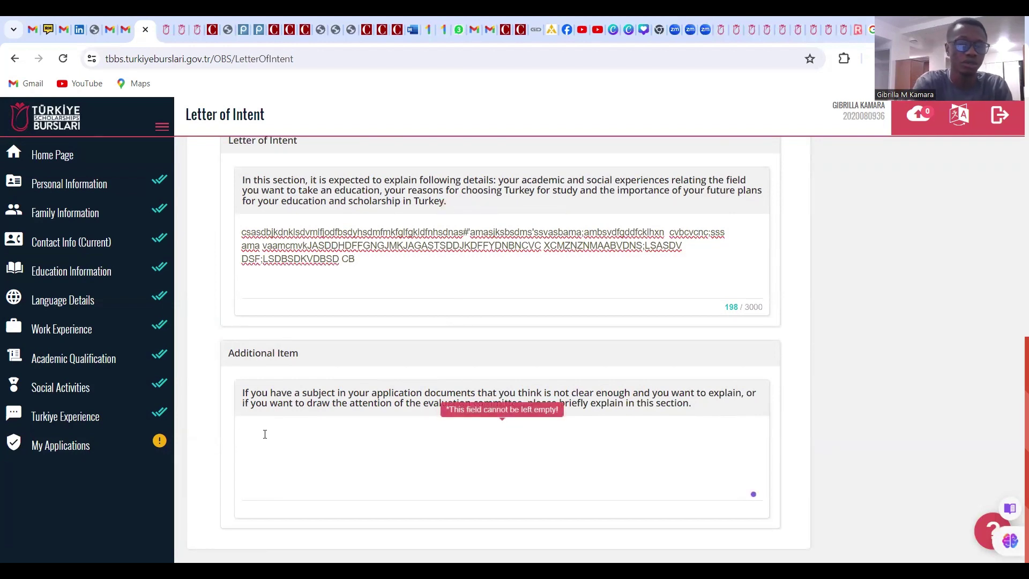
text(I ADDGSSDHSGV)
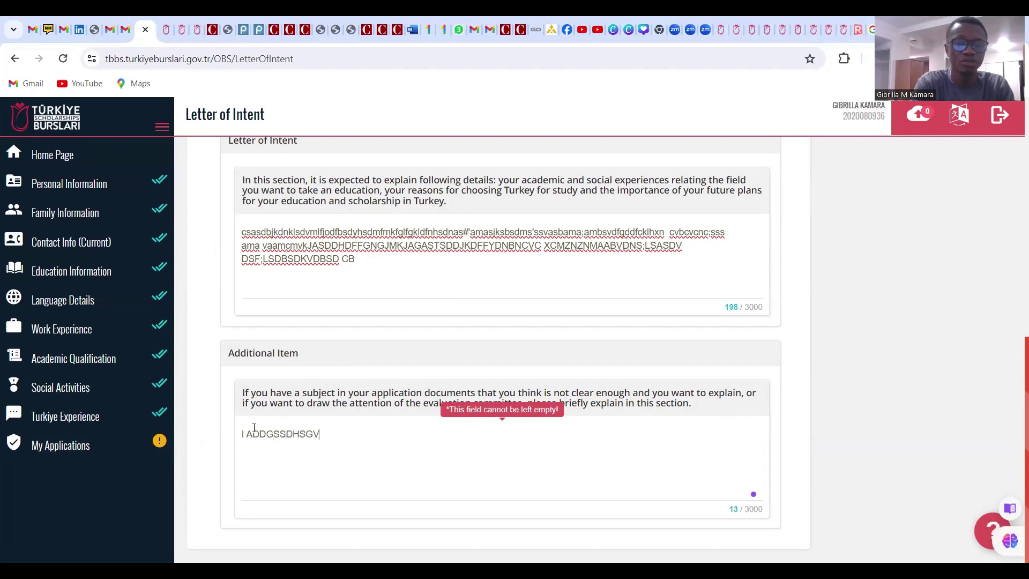
text(SDVSFSBCVAVAJCXCFSGS)
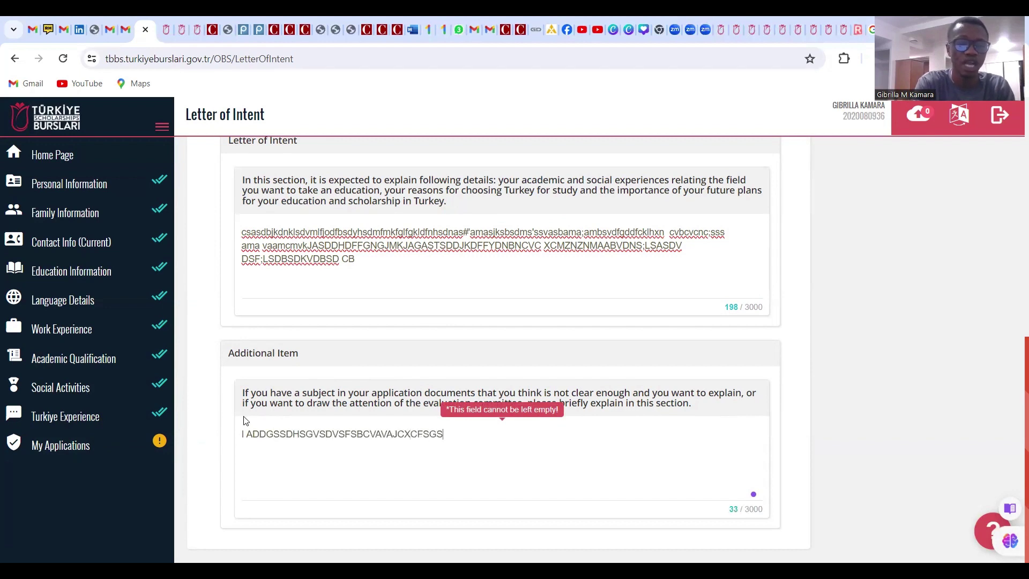
text(NVADASKKGSDSESDD)
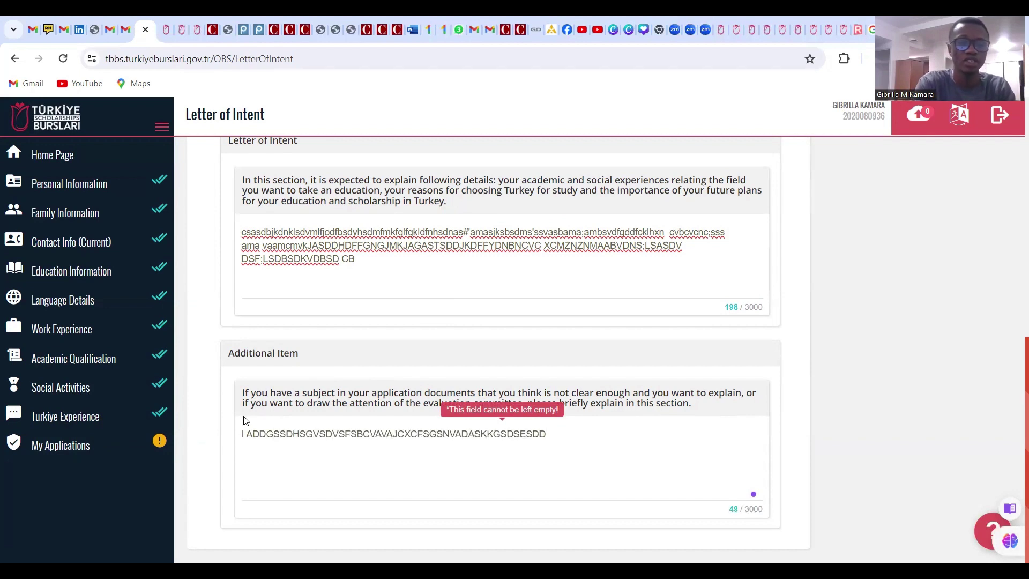
text(KDFSFASGSASDNLGDHJ)
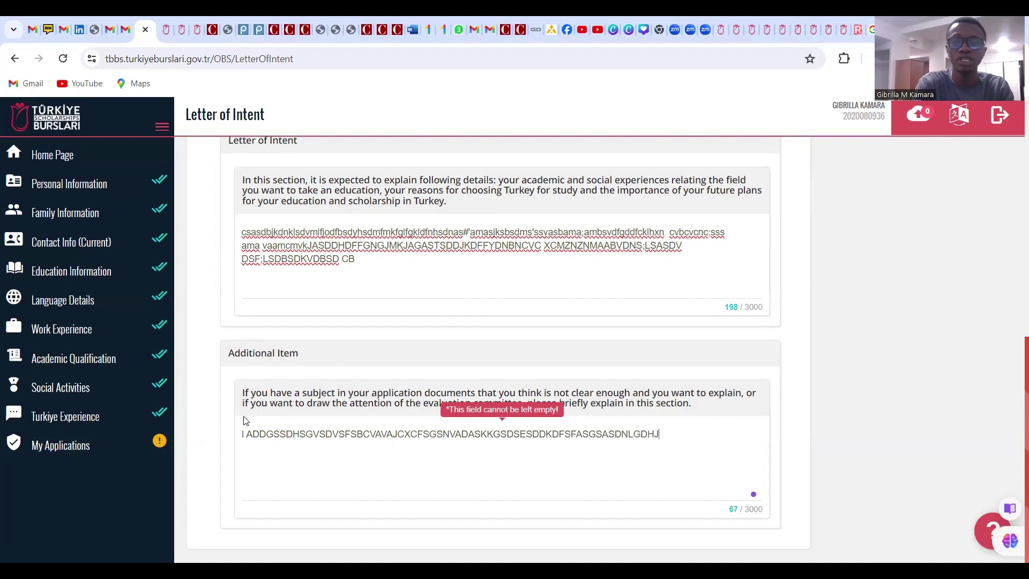
text(YAOGFDXFVDDVDGDSD)
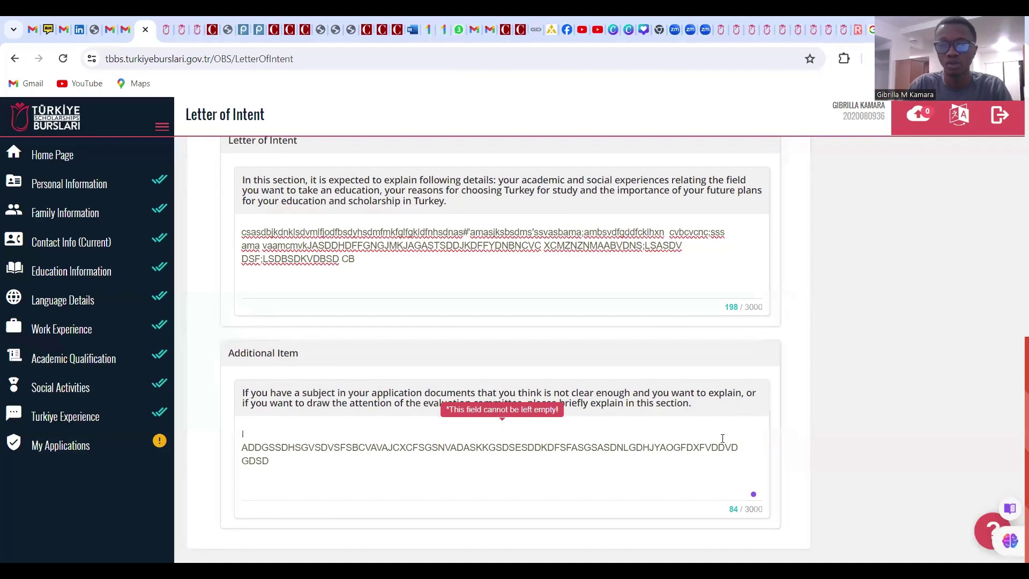
scroll(716, 416, up, 5)
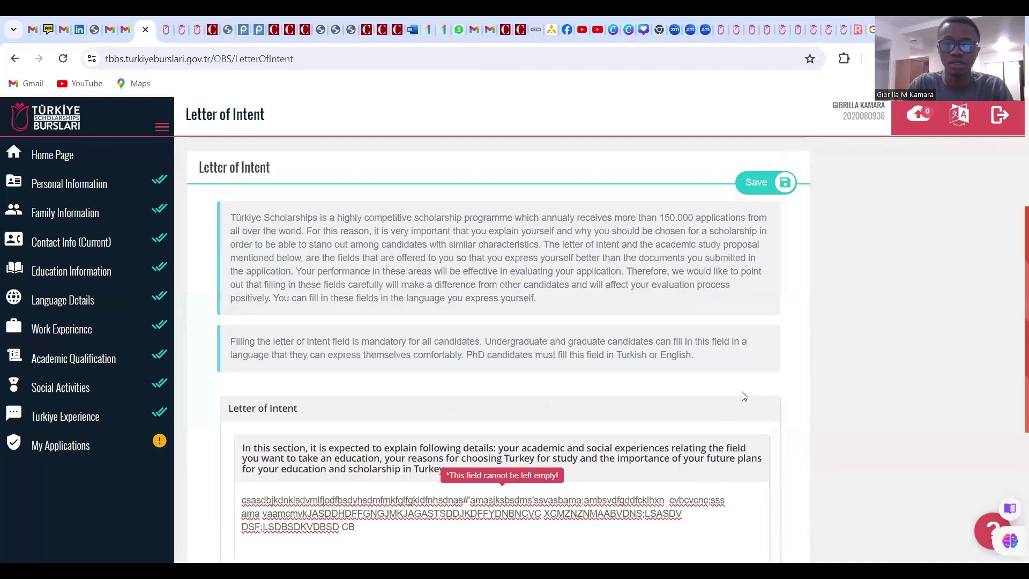
Save the Letter of Intent and Additional Item texts.
click(769, 185)
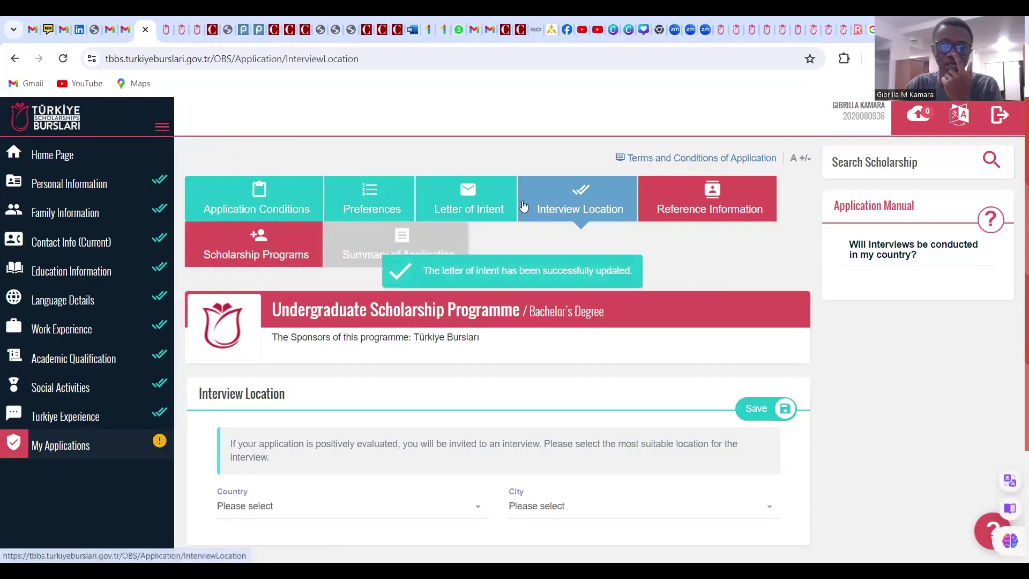
click(587, 209)
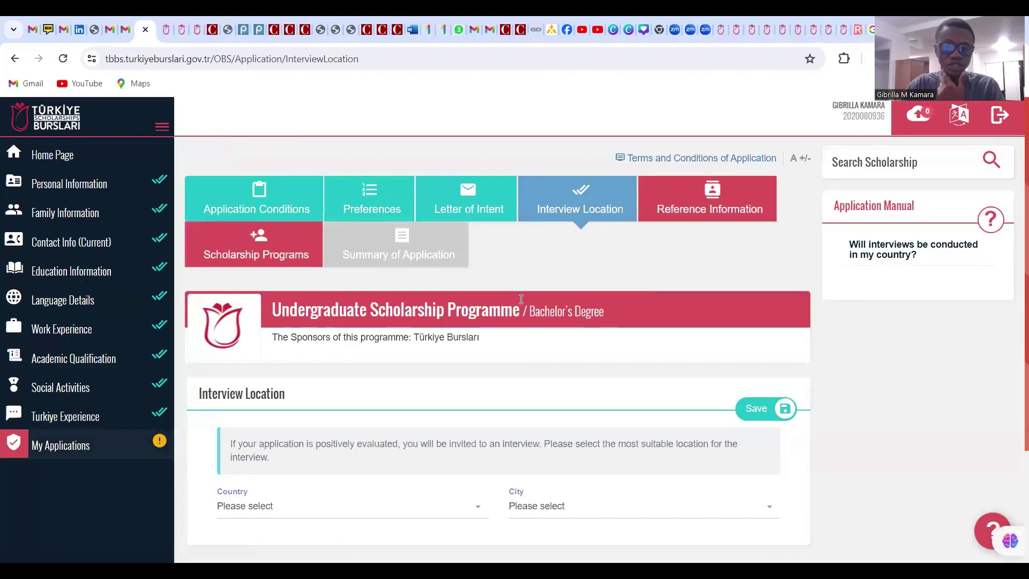
scroll(467, 310, down, 3)
Set the interview location to Sierra Leone, Freetown, and save it.
click(334, 359)
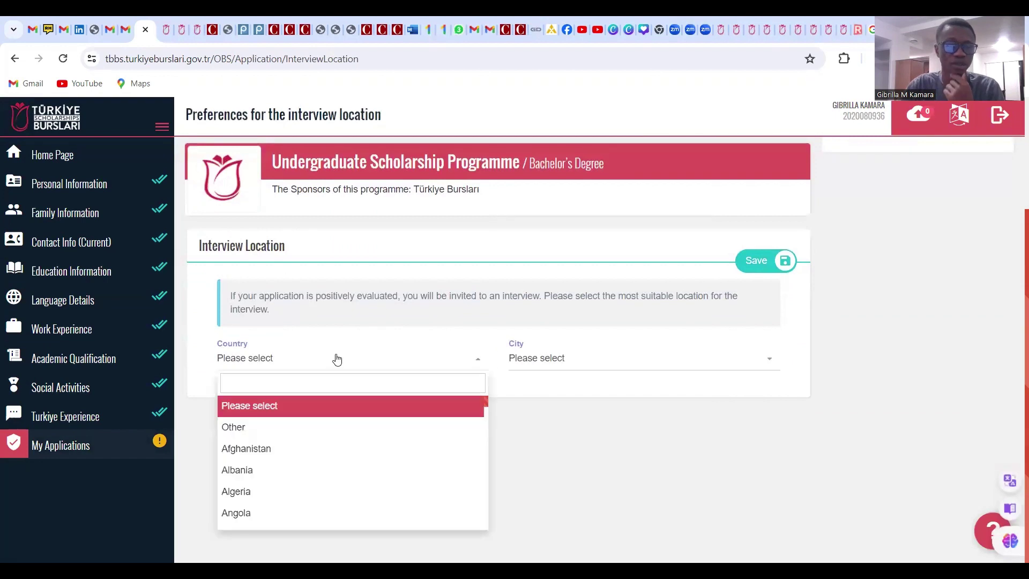
text(SIE)
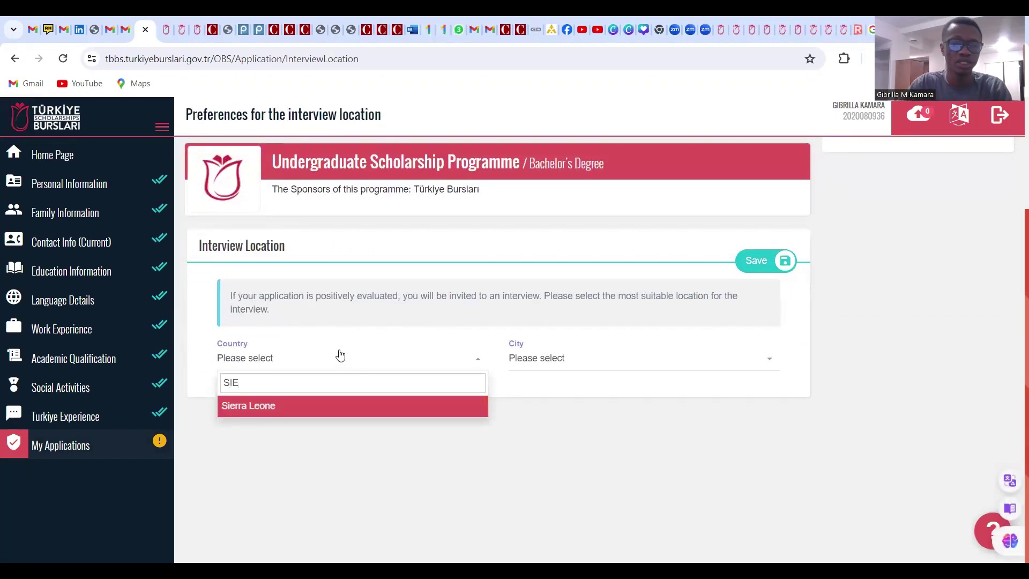
click(296, 418)
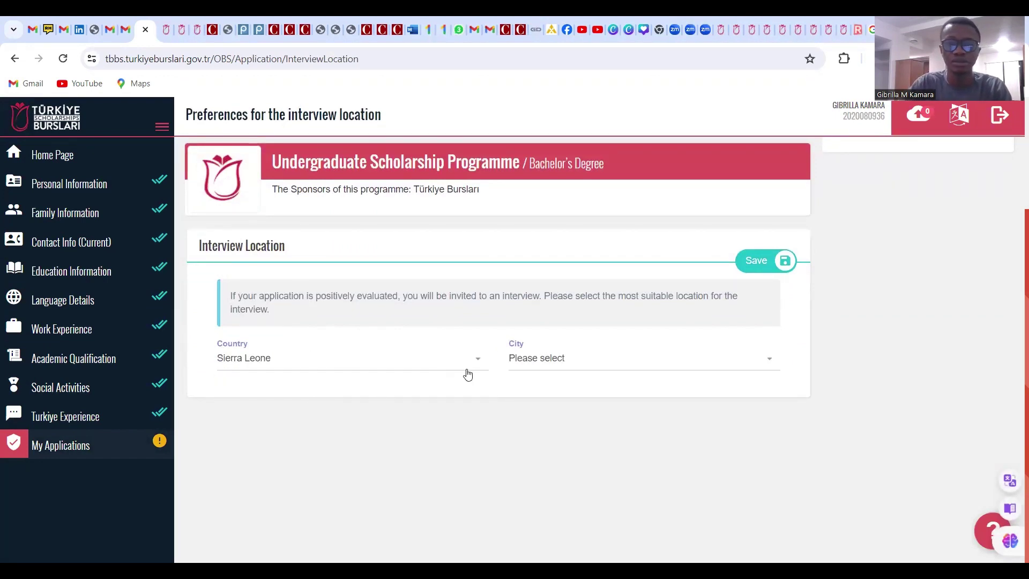
click(526, 360)
click(523, 426)
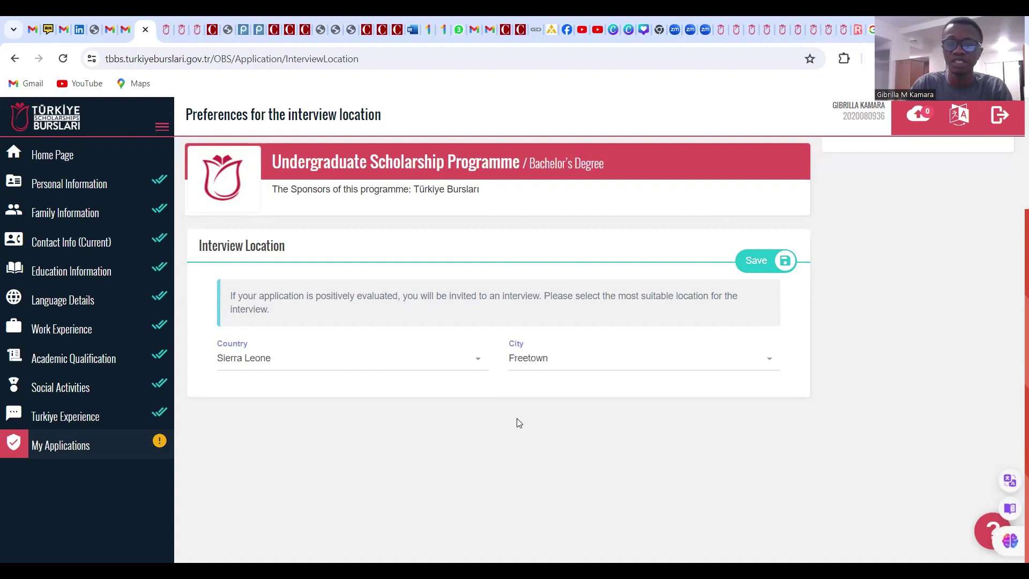
click(758, 261)
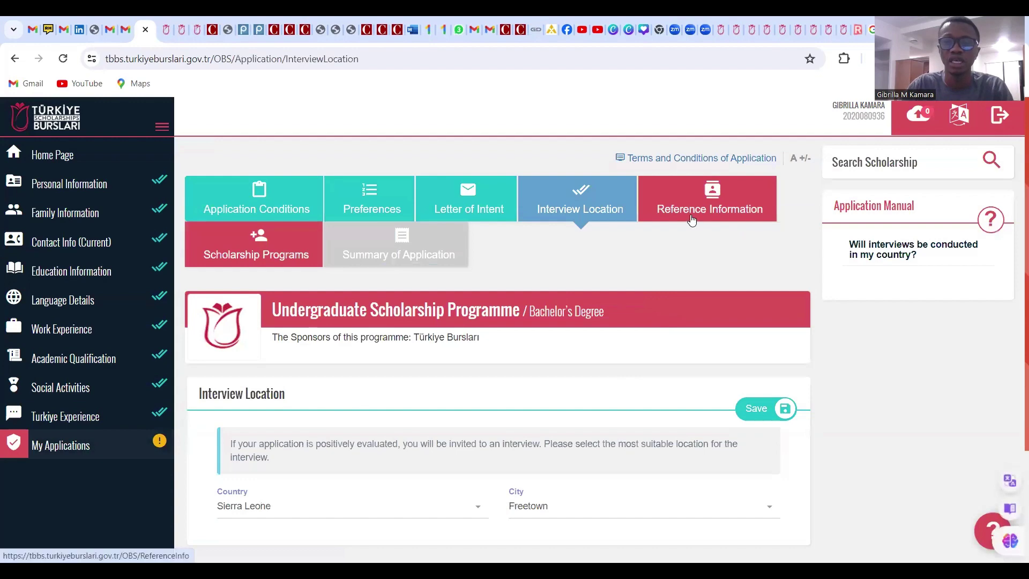
Go to Reference Information and add a new, empty reference form.
click(691, 217)
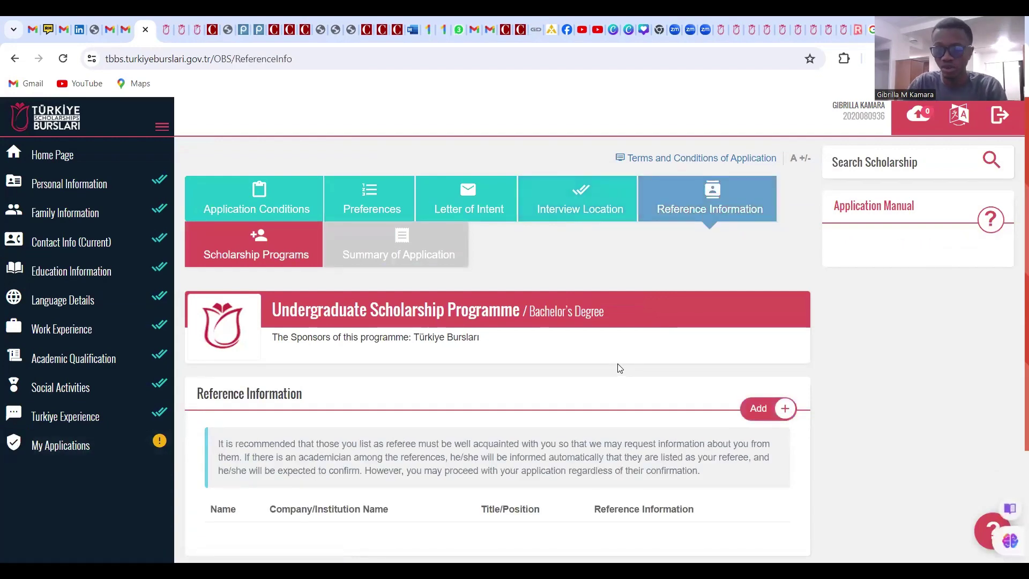
scroll(615, 369, down, 3)
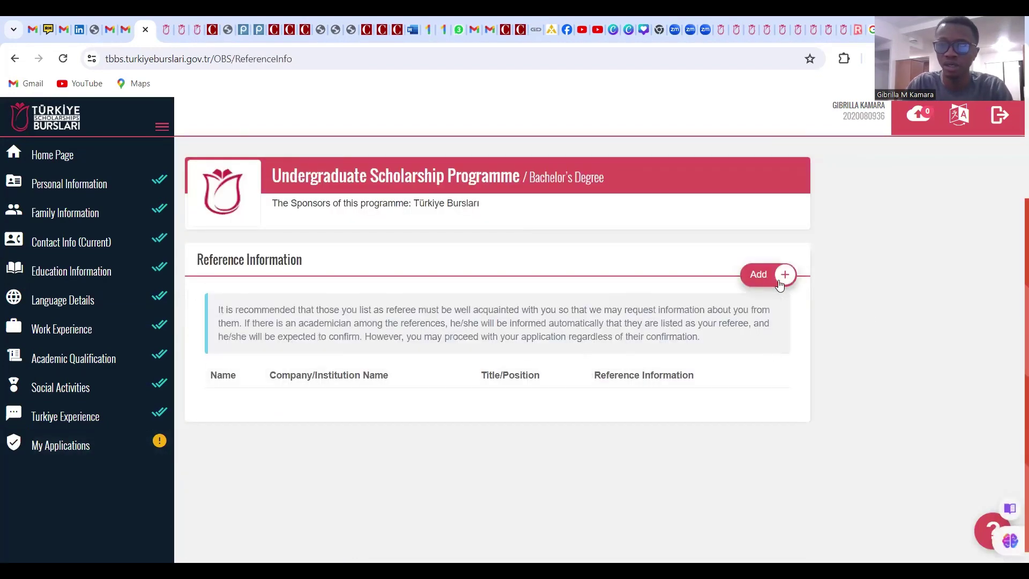
click(757, 280)
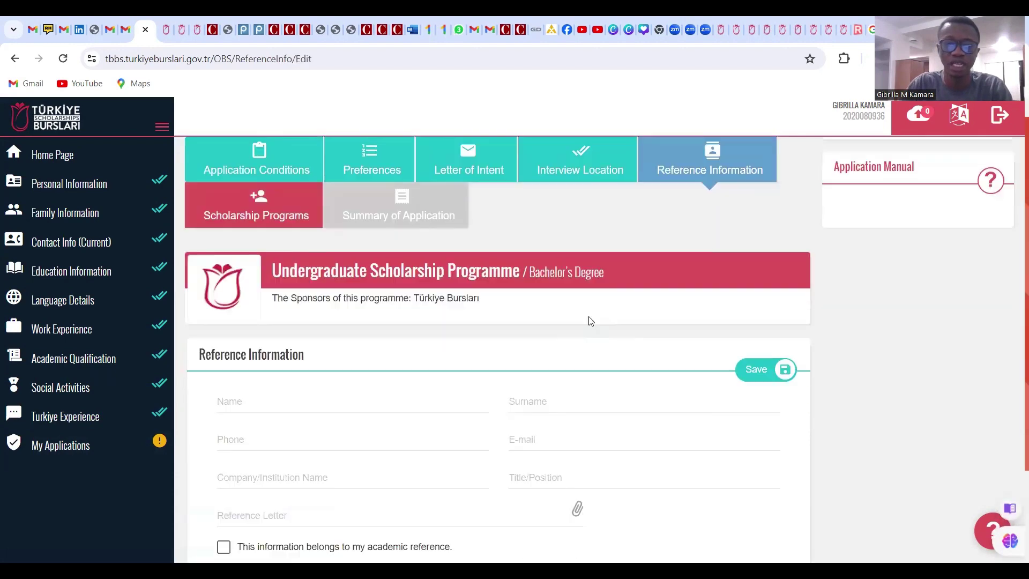
scroll(593, 320, down, 3)
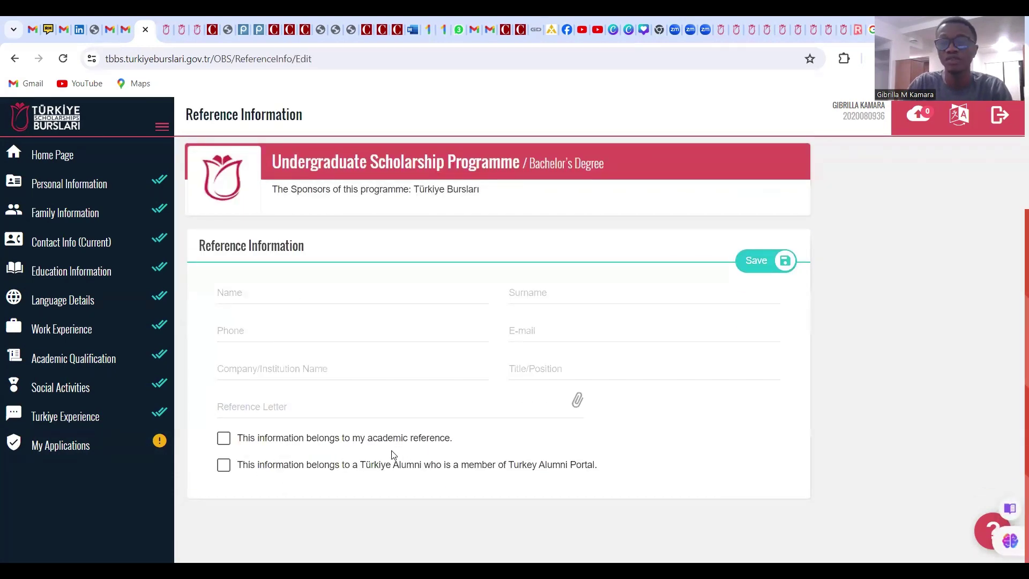
Mark the referee as academic and autofill their contacts, Fourah Bay College, and Senior Lecturer title.
click(229, 446)
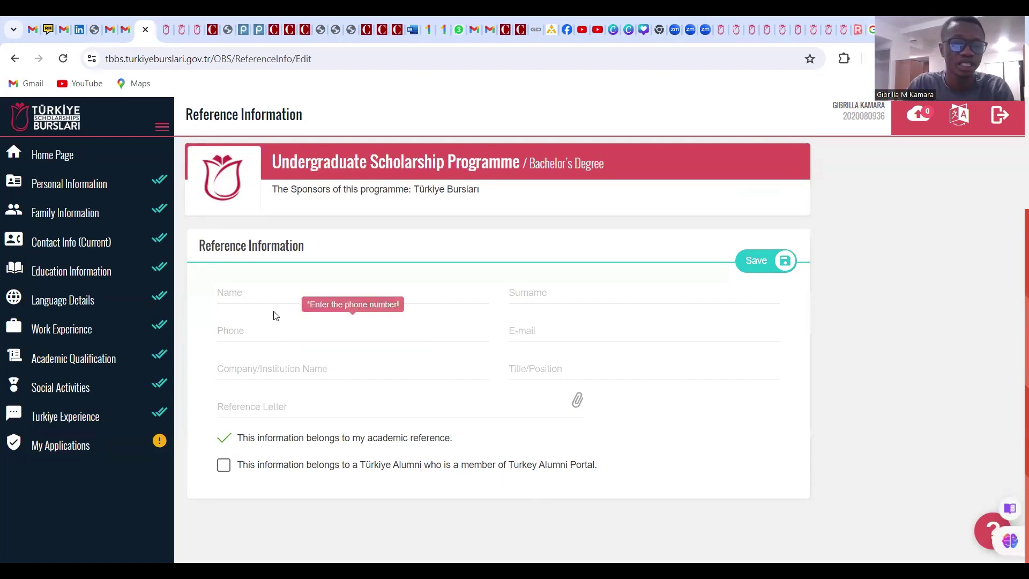
click(269, 295)
click(325, 370)
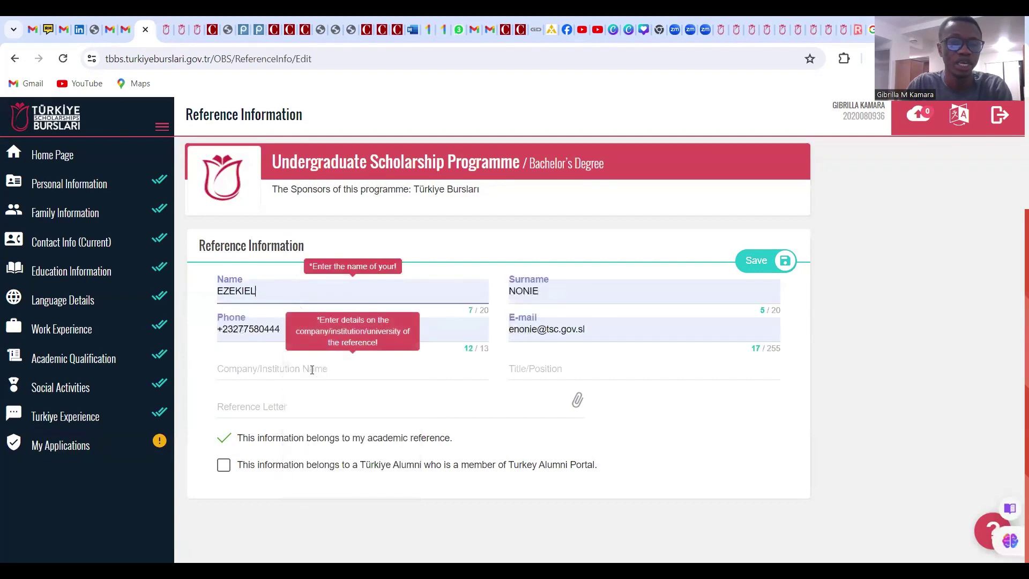
click(325, 370)
click(334, 406)
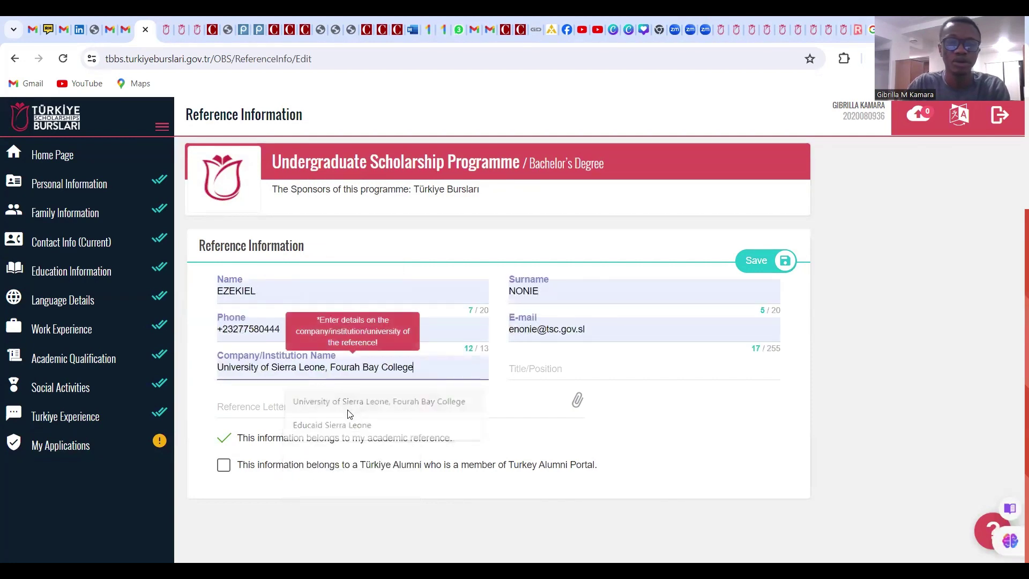
click(531, 375)
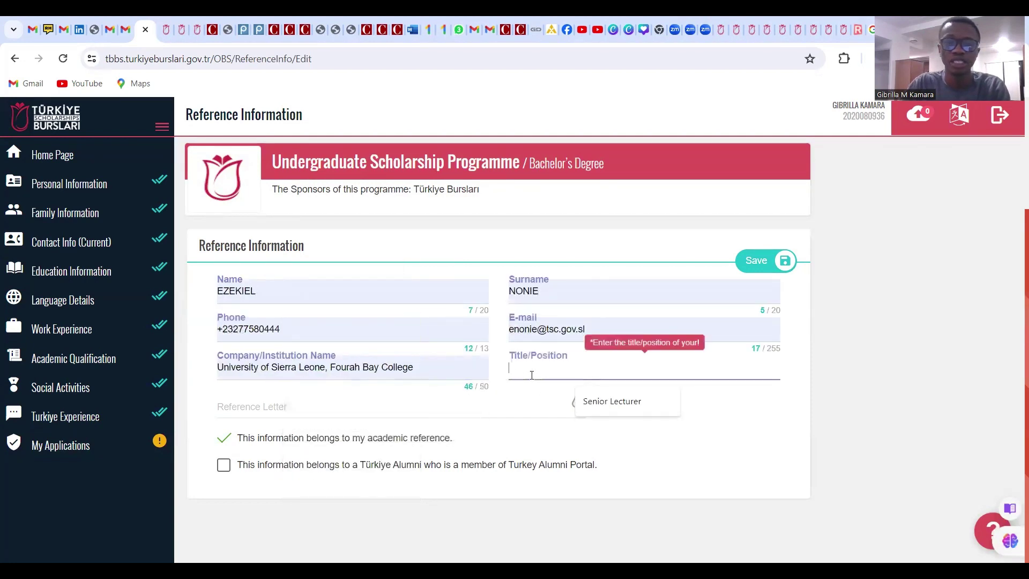
click(615, 400)
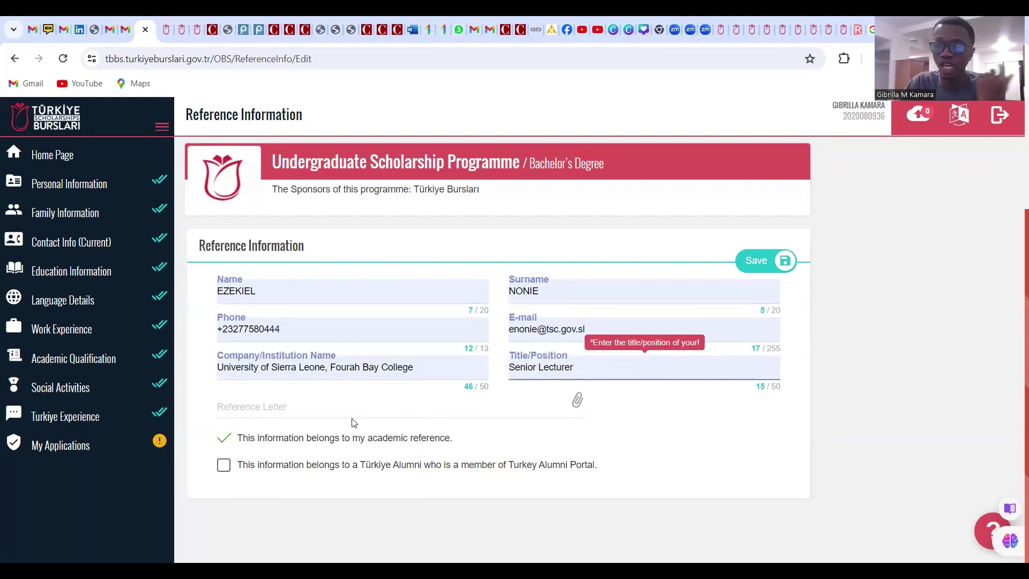
Attach best behaviour certificate.pdf as the reference letter and save the first reference.
click(321, 411)
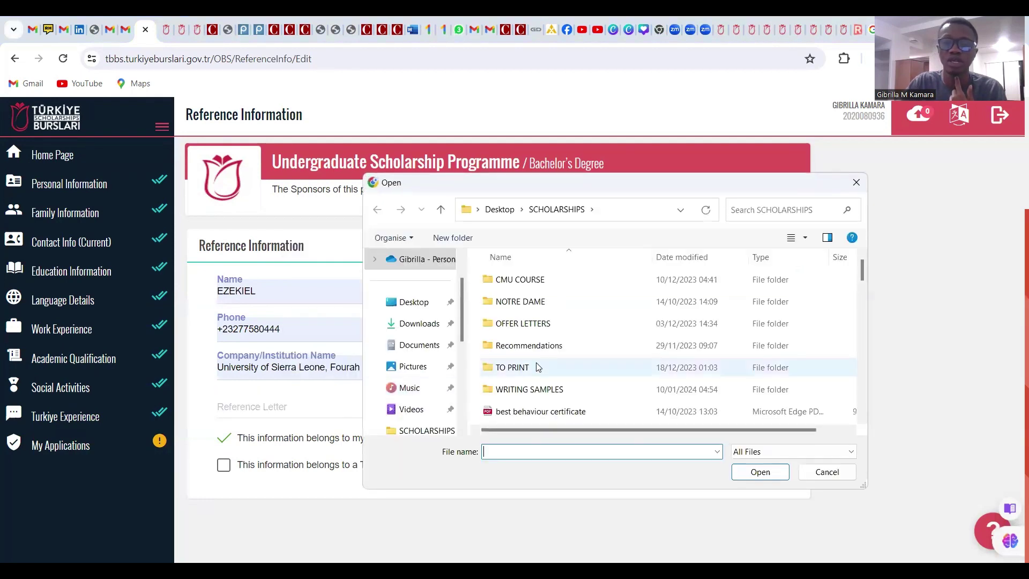
click(536, 411)
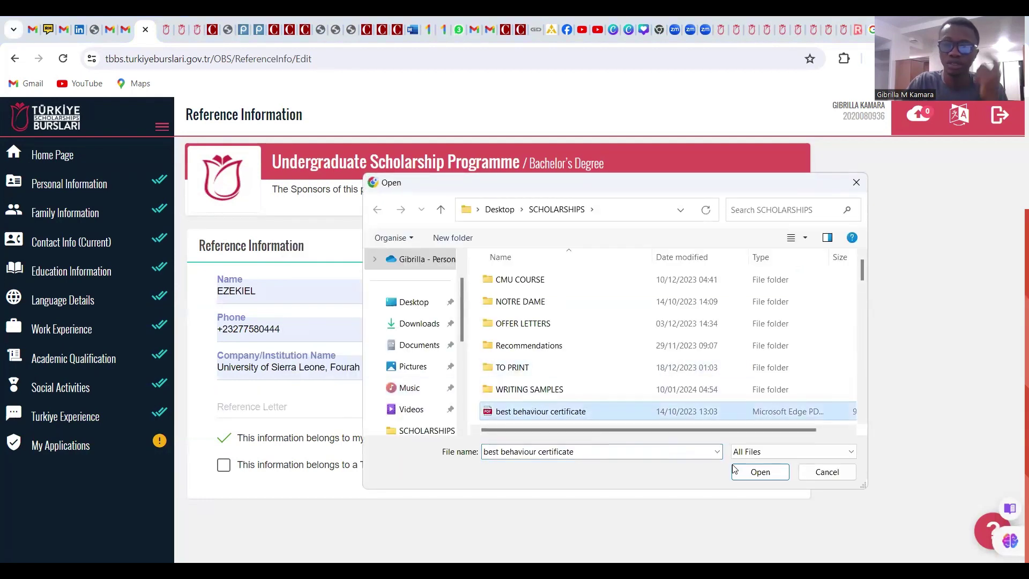
click(748, 472)
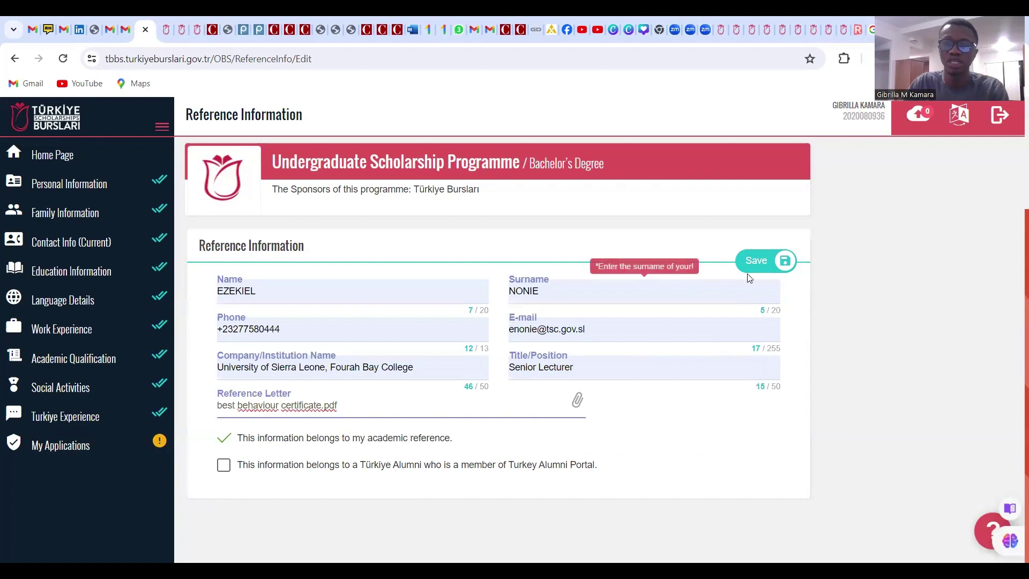
click(753, 265)
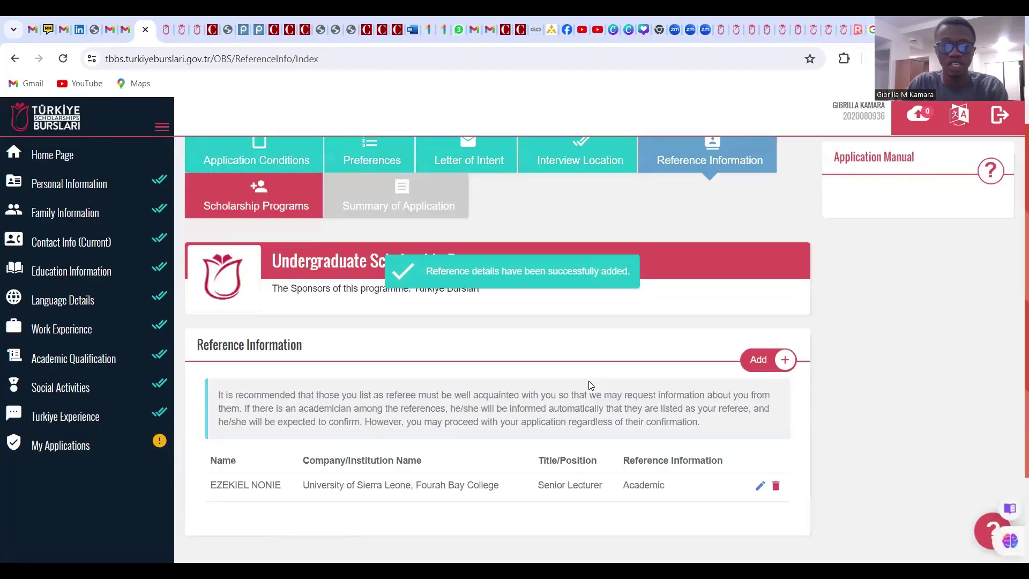
scroll(591, 385, down, 3)
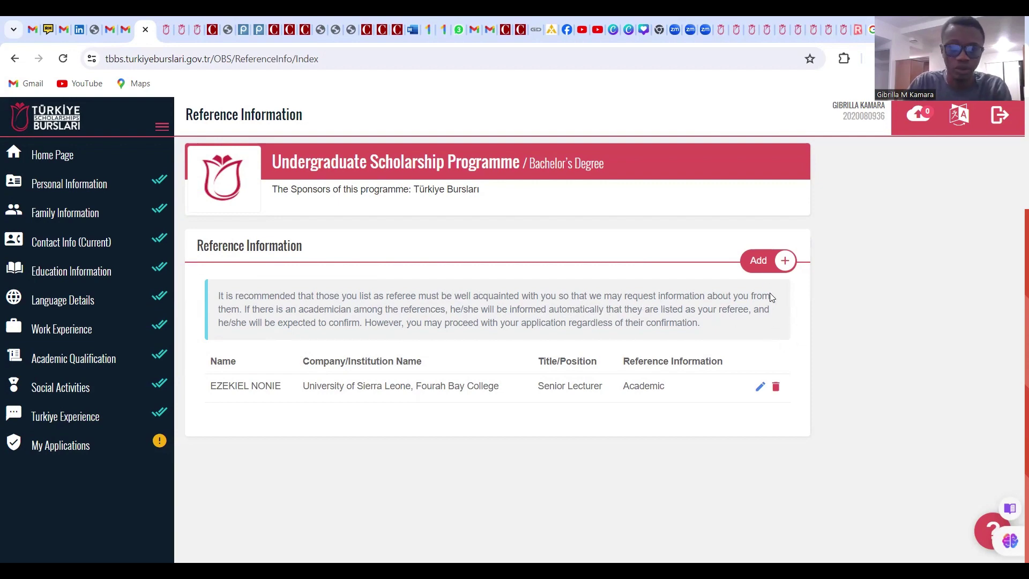
Add a second referee from saved contacts, Educaid Sierra Leone, Senior Lecturer.
click(765, 265)
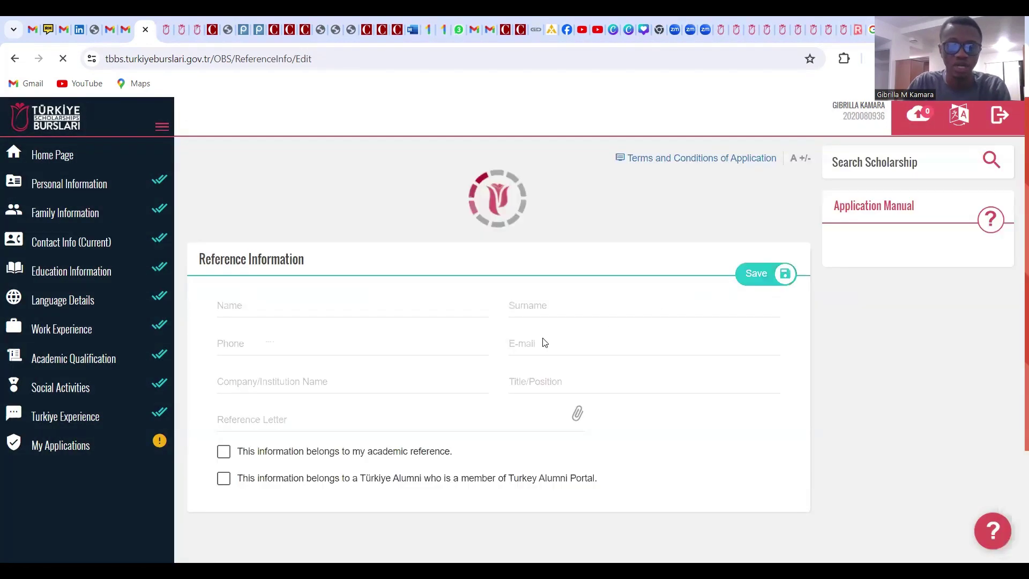
click(343, 303)
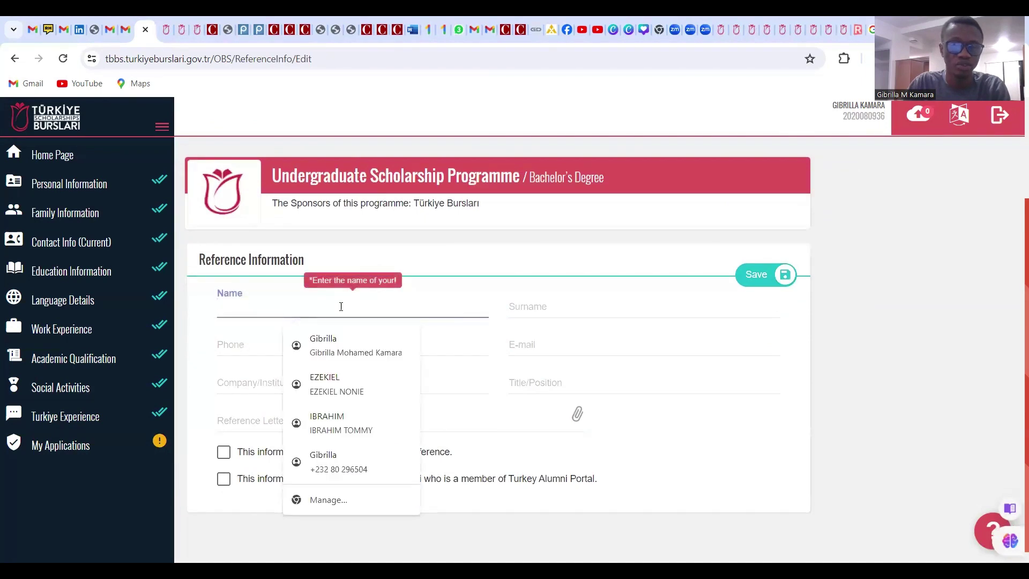
click(341, 423)
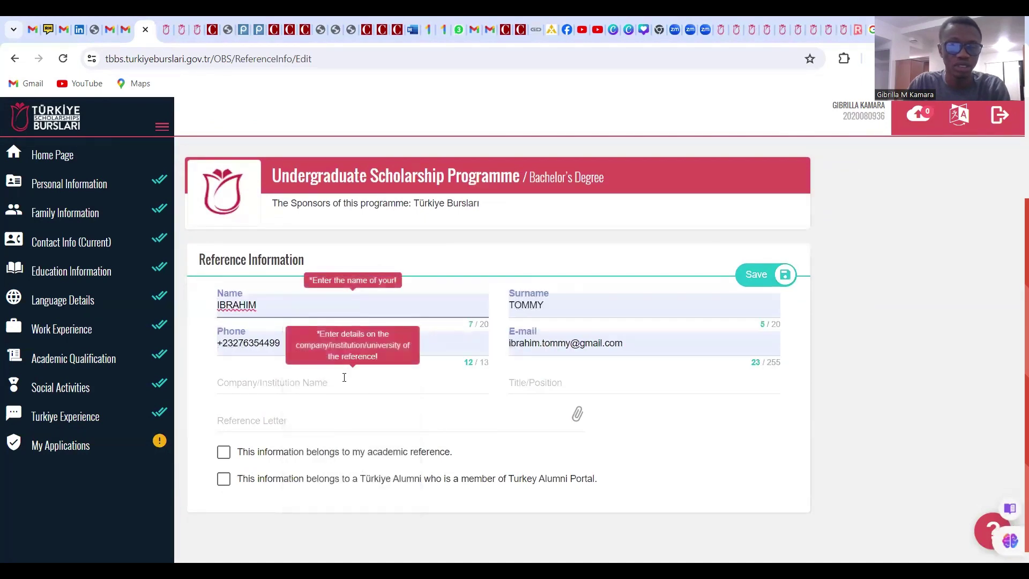
click(344, 377)
click(346, 440)
click(520, 384)
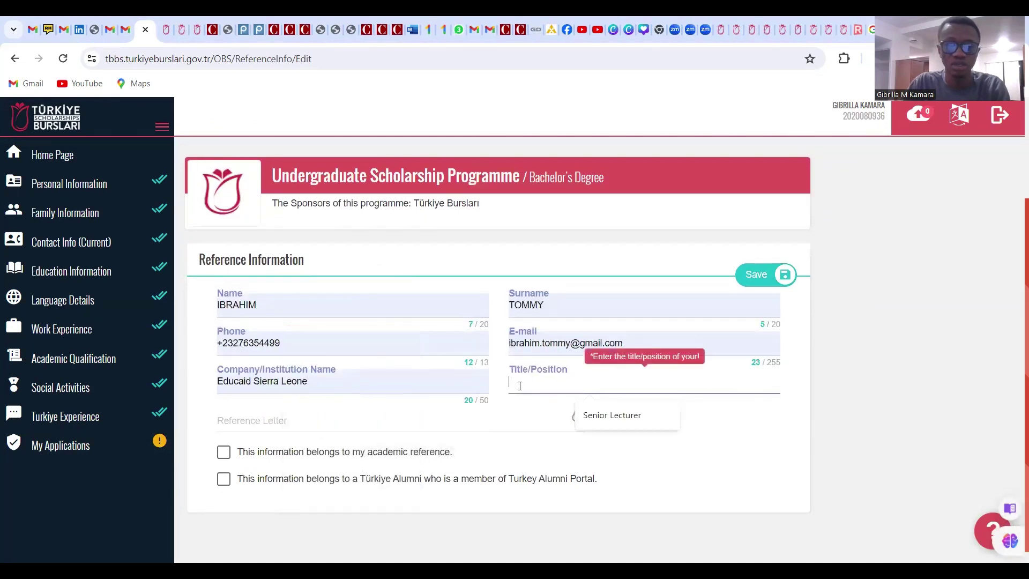
click(612, 416)
Attach DS3.pdf as the letter, mark it academic, and save the second reference.
click(403, 420)
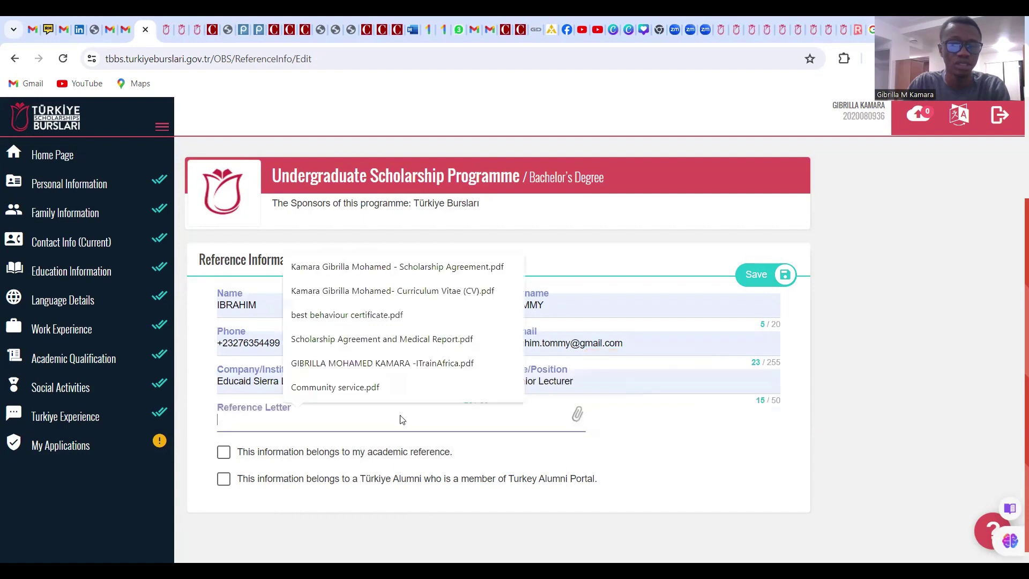
scroll(617, 370, down, 5)
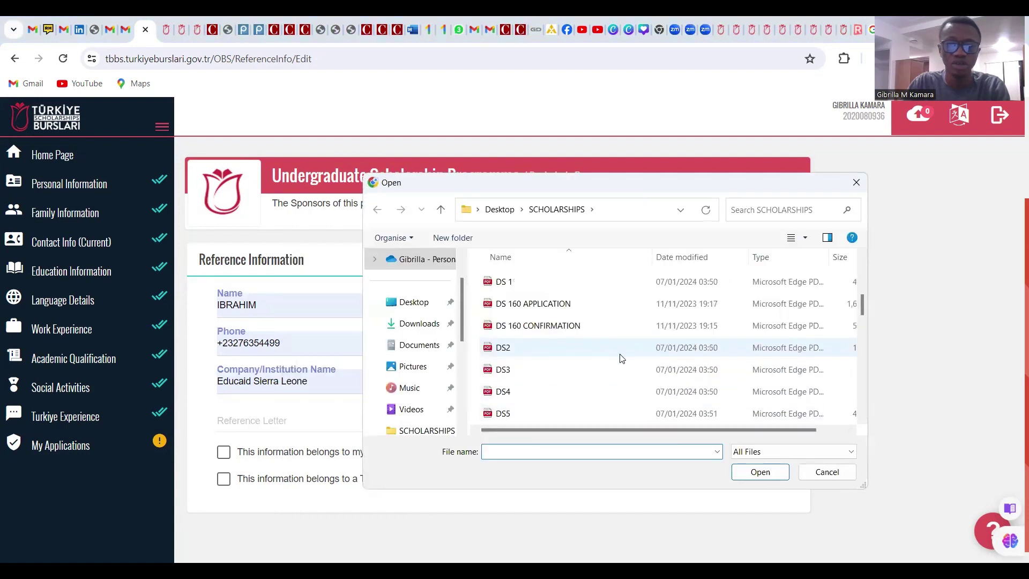
click(582, 369)
click(755, 473)
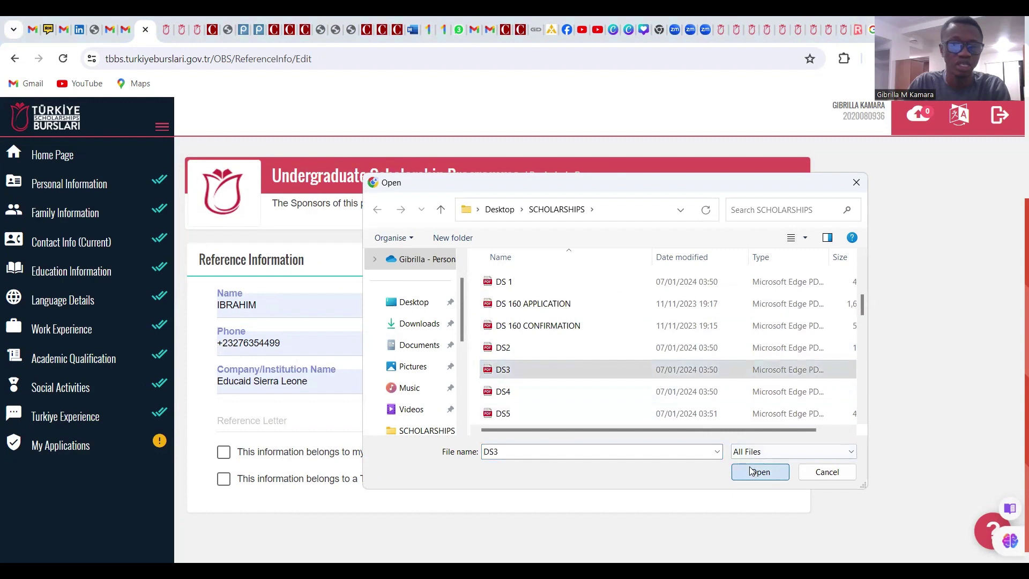
scroll(363, 407, down, 1)
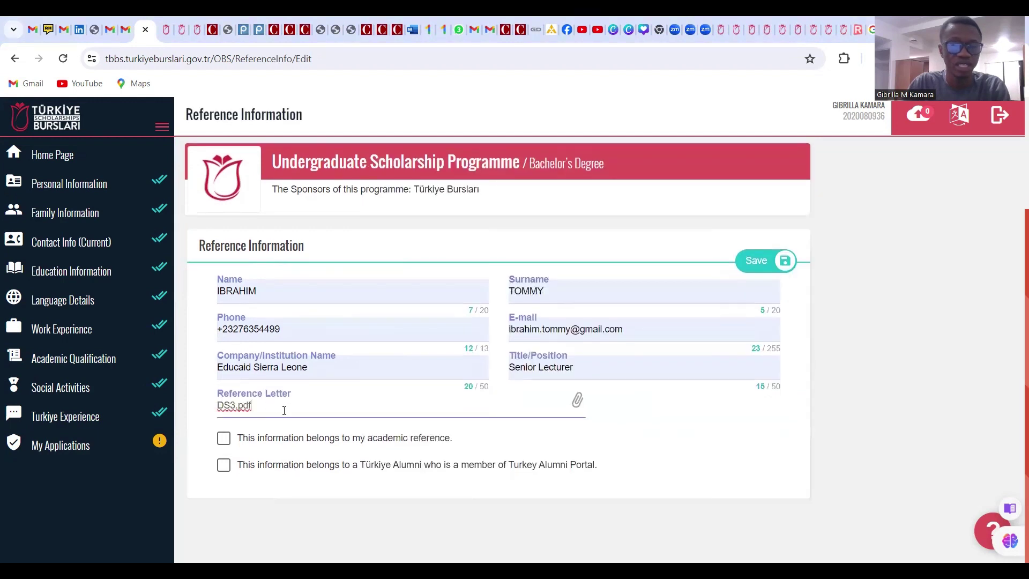
click(225, 443)
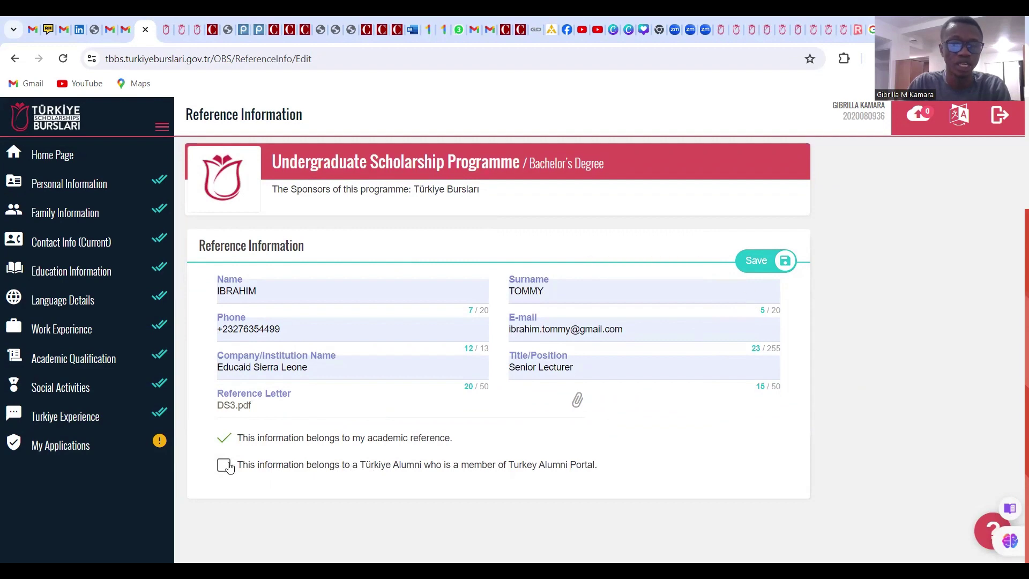
click(755, 261)
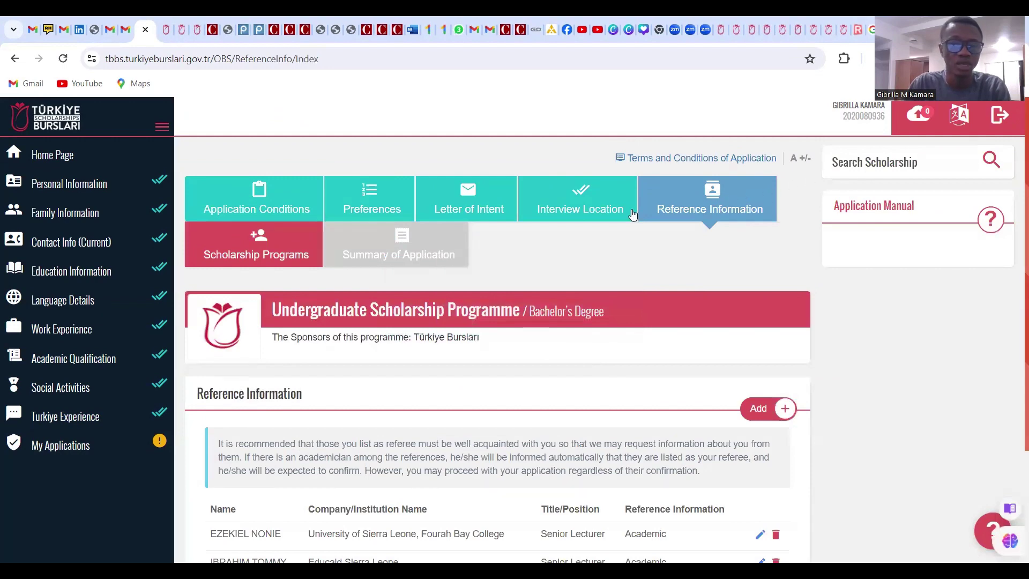
click(249, 261)
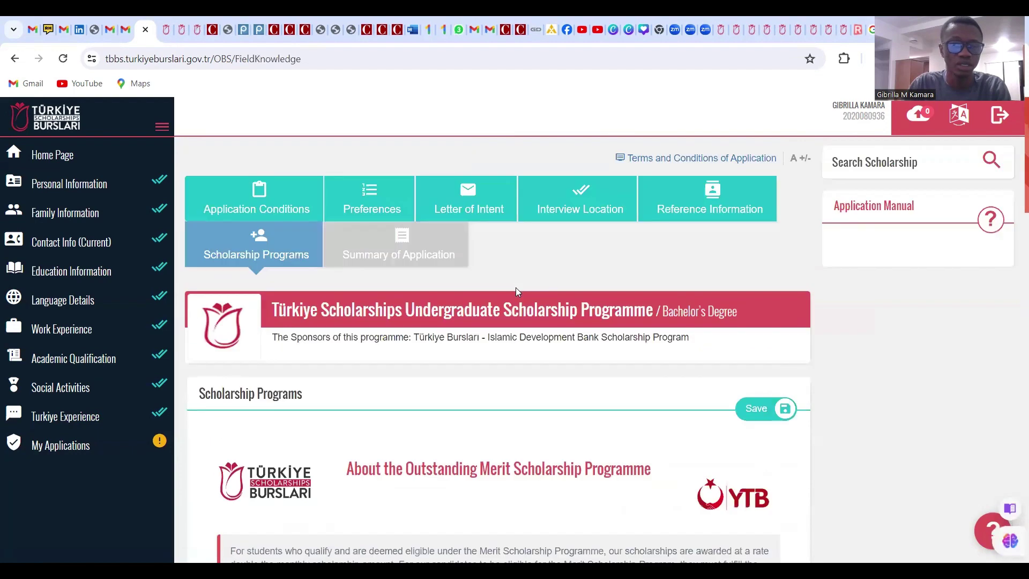
scroll(516, 289, down, 3)
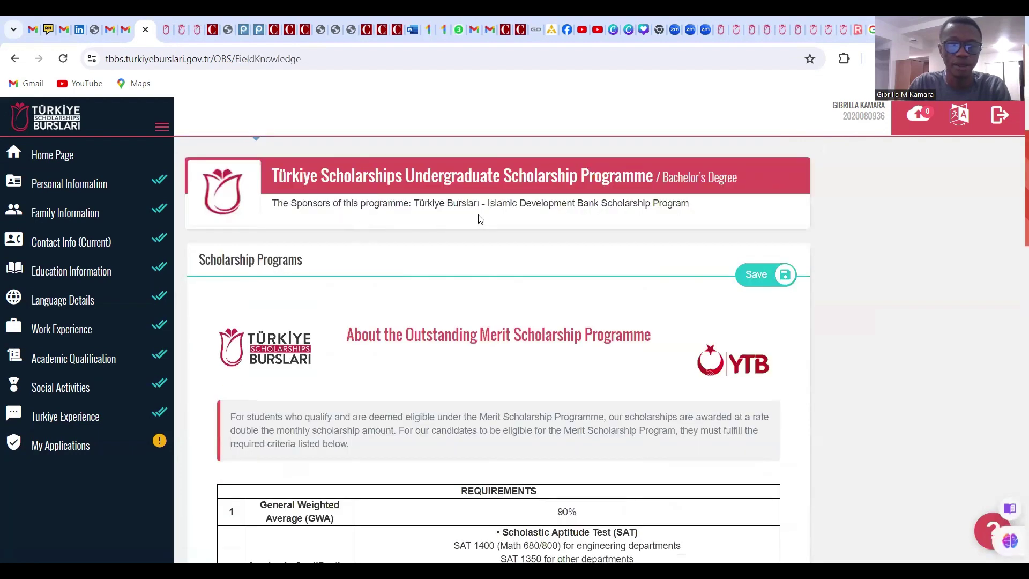
scroll(459, 236, up, 3)
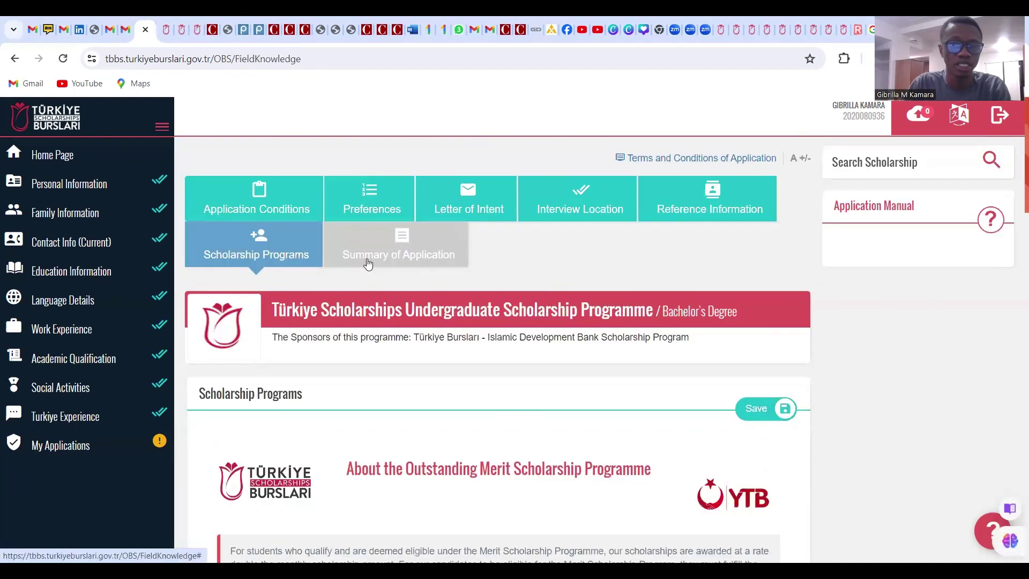
scroll(406, 282, down, 2)
scroll(336, 250, up, 1)
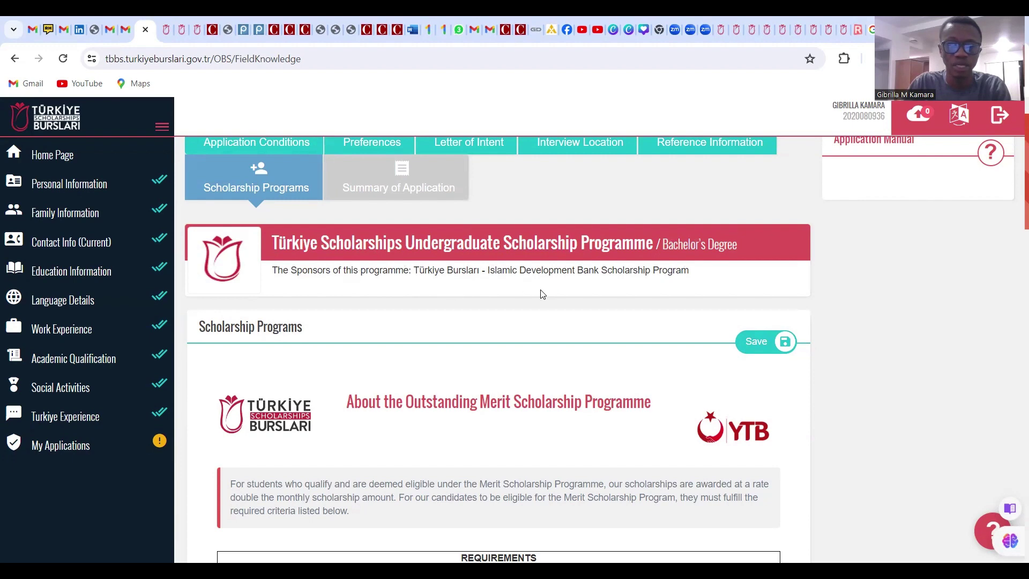
scroll(540, 297, down, 3)
scroll(538, 296, down, 3)
scroll(459, 267, up, 2)
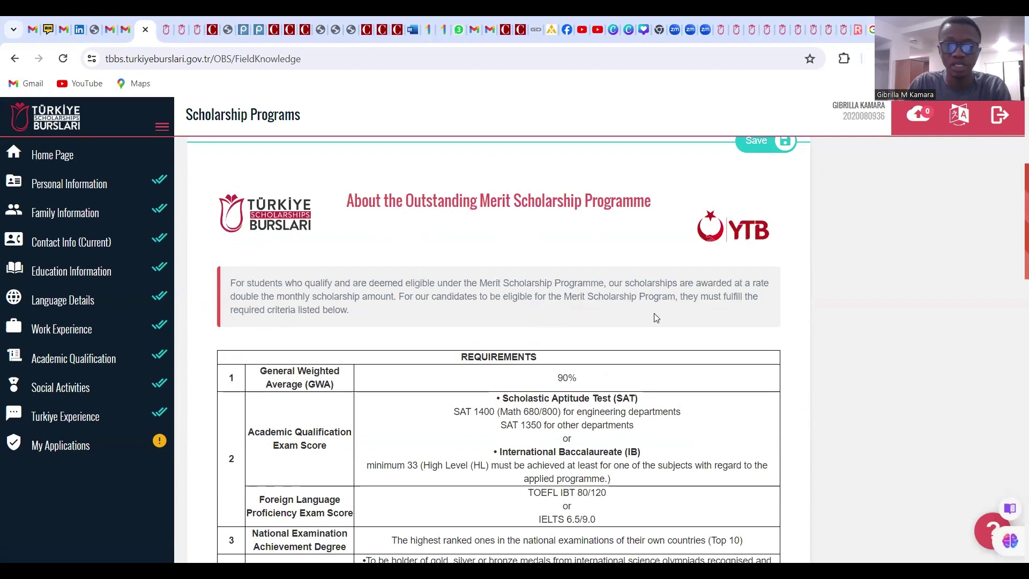
scroll(653, 316, down, 5)
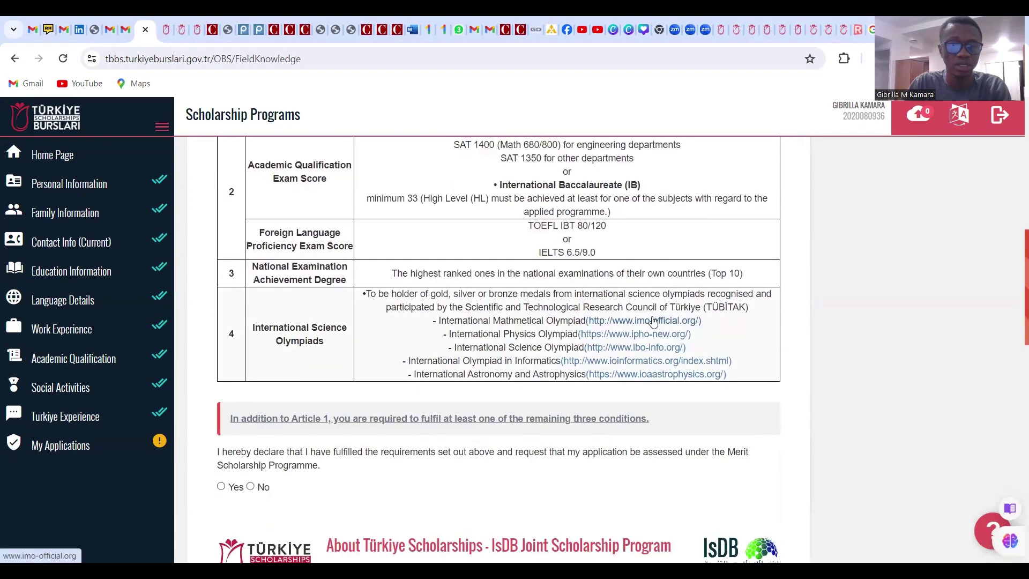
scroll(653, 321, up, 3)
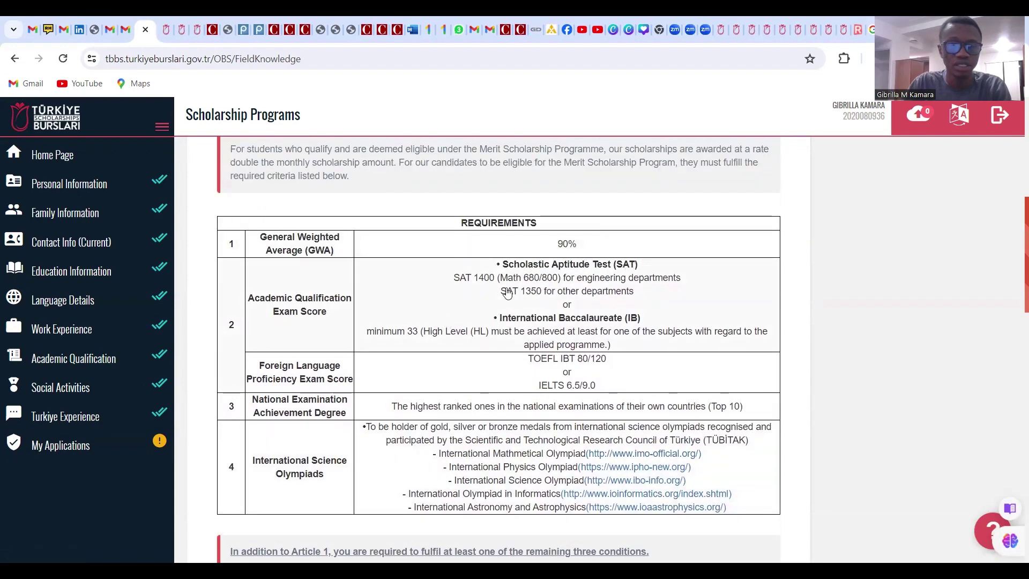
scroll(357, 319, down, 8)
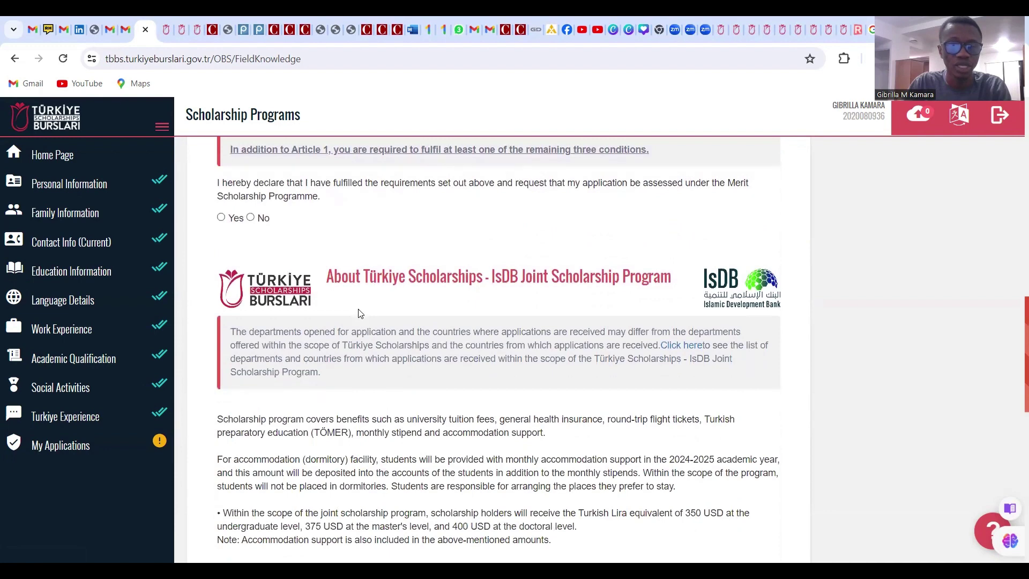
scroll(584, 292, down, 8)
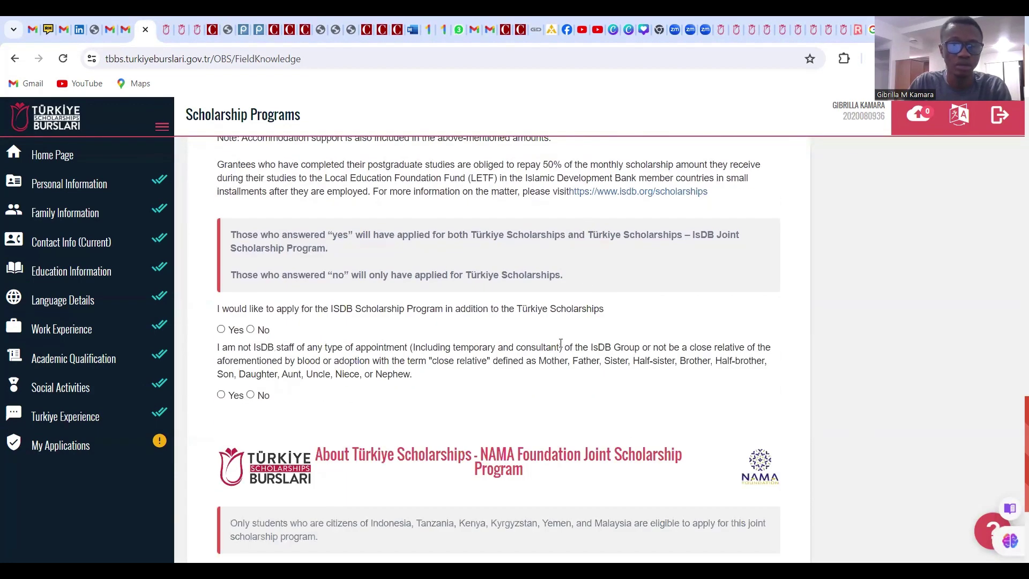
scroll(397, 319, up, 3)
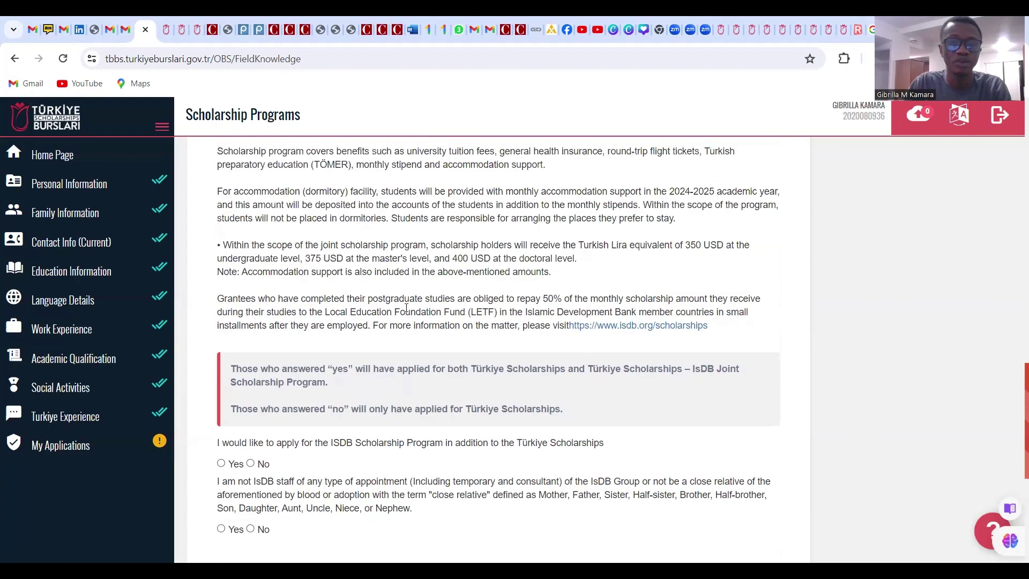
scroll(406, 309, up, 6)
scroll(394, 271, down, 4)
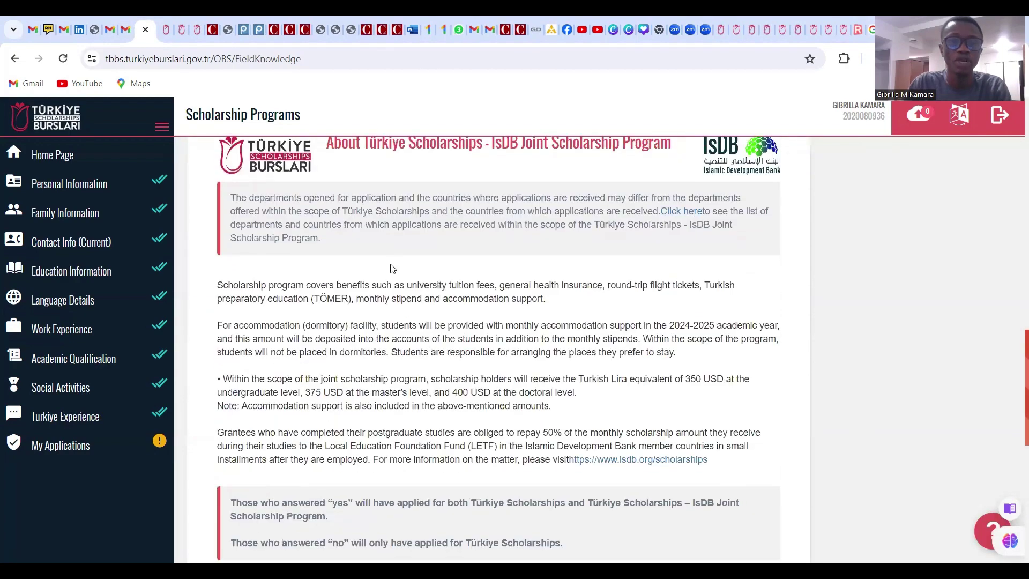
scroll(397, 321, down, 5)
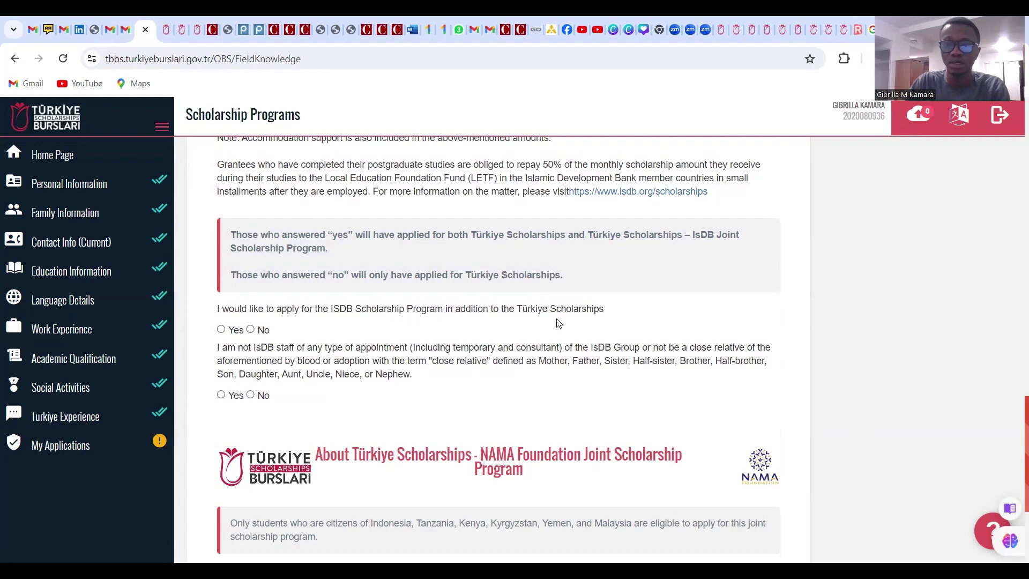
scroll(569, 323, up, 2)
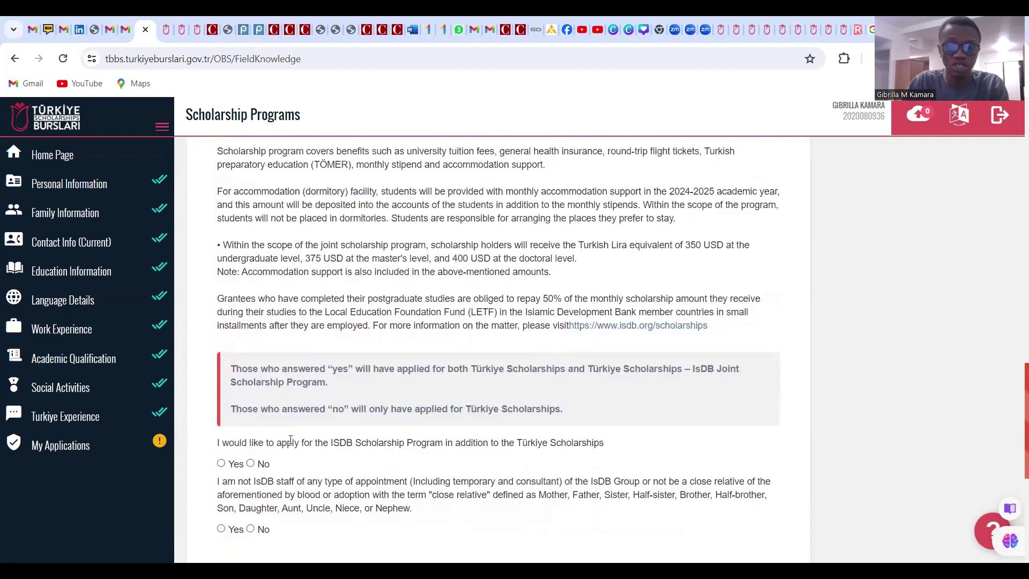
scroll(566, 447, up, 3)
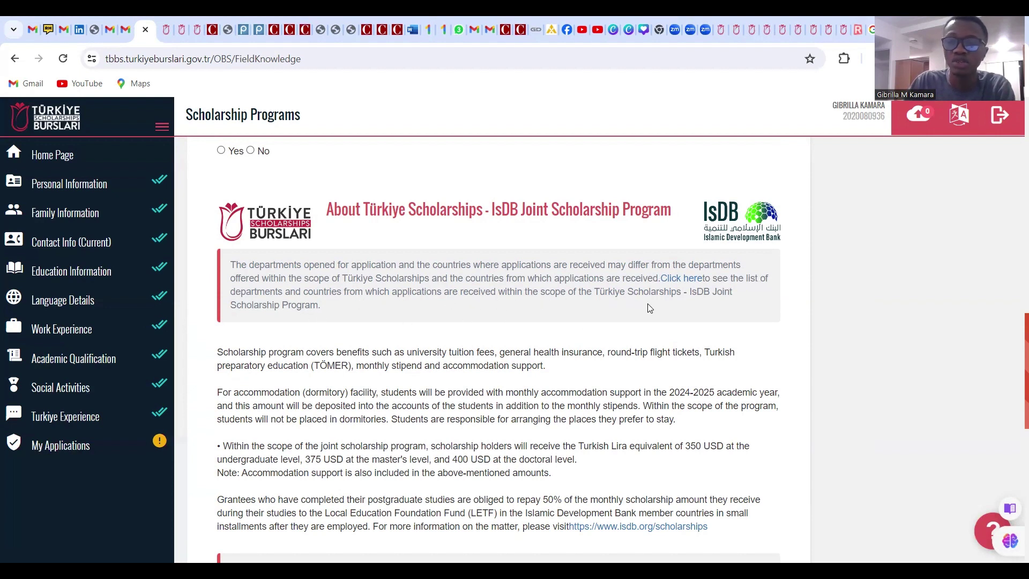
Open the IsDB departments and countries link in a new tab and switch to it.
right_click(691, 287)
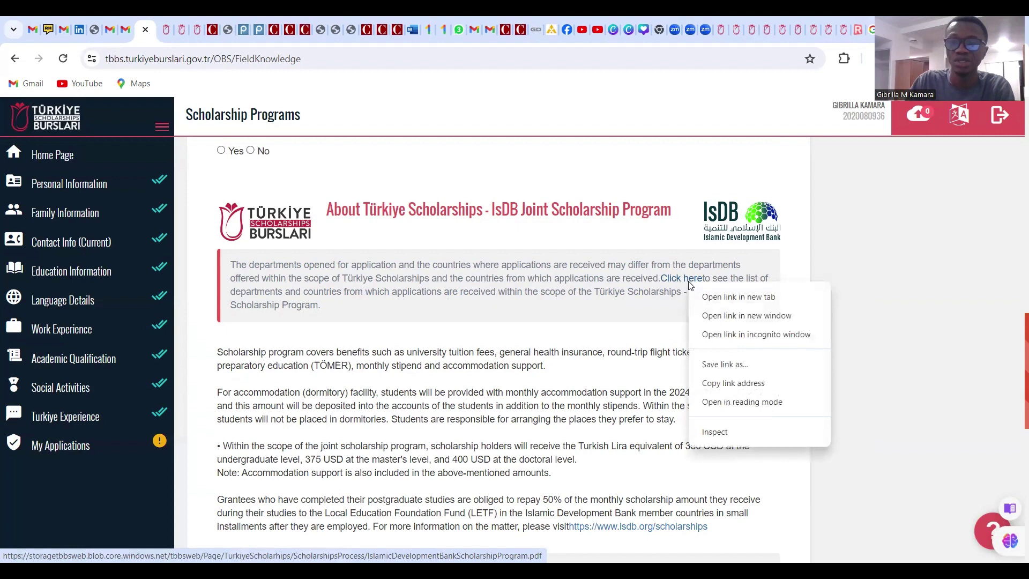
click(712, 298)
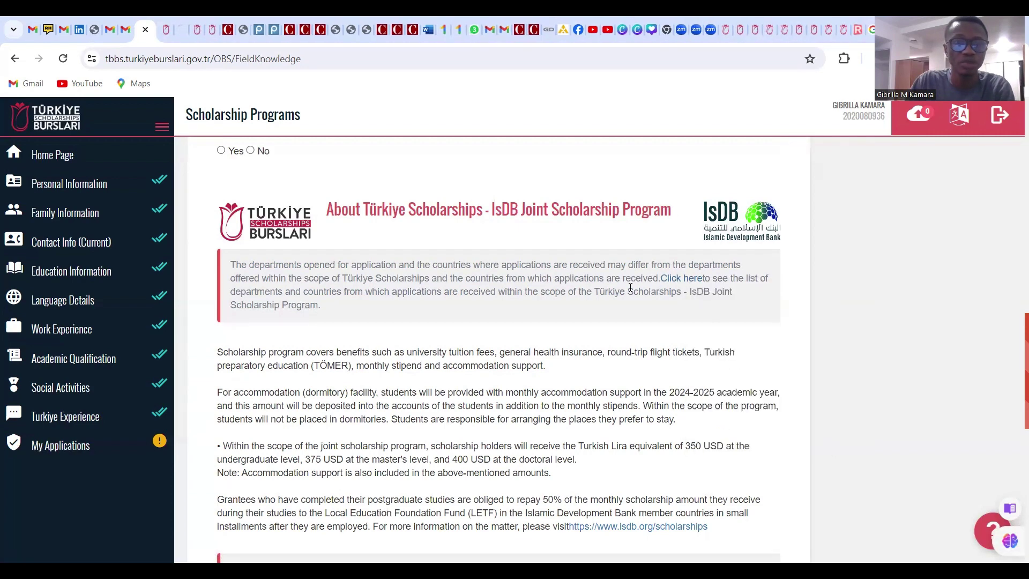
click(182, 30)
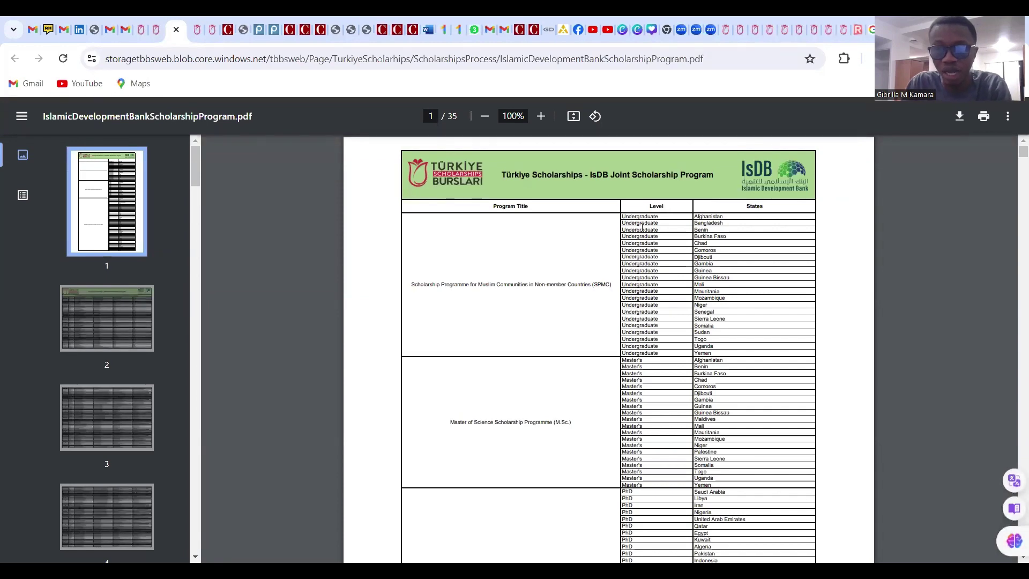
Scroll through the IsDB Scholarship Program PDF's eligible universities and departments.
scroll(700, 315, down, 3)
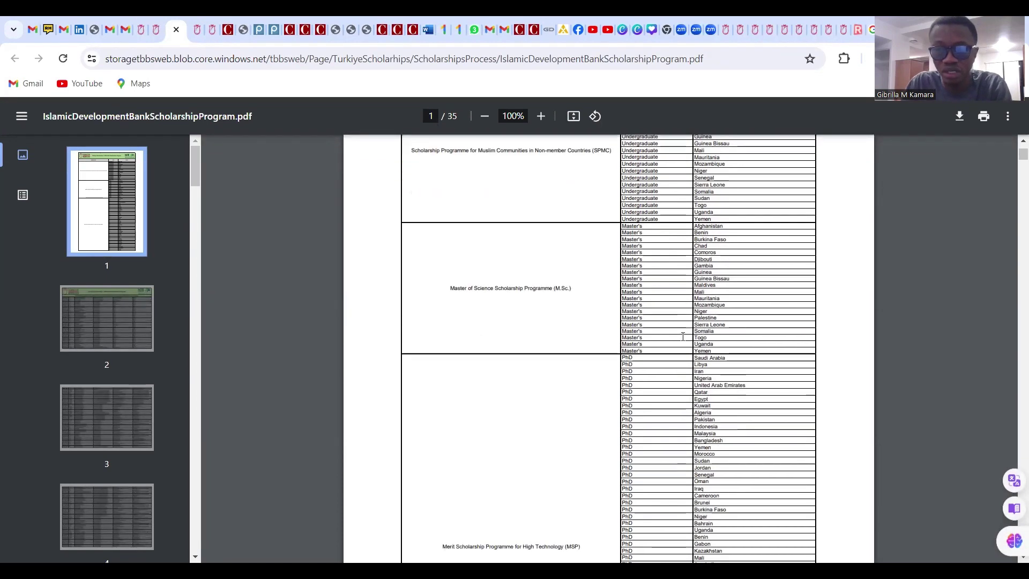
scroll(709, 313, up, 2)
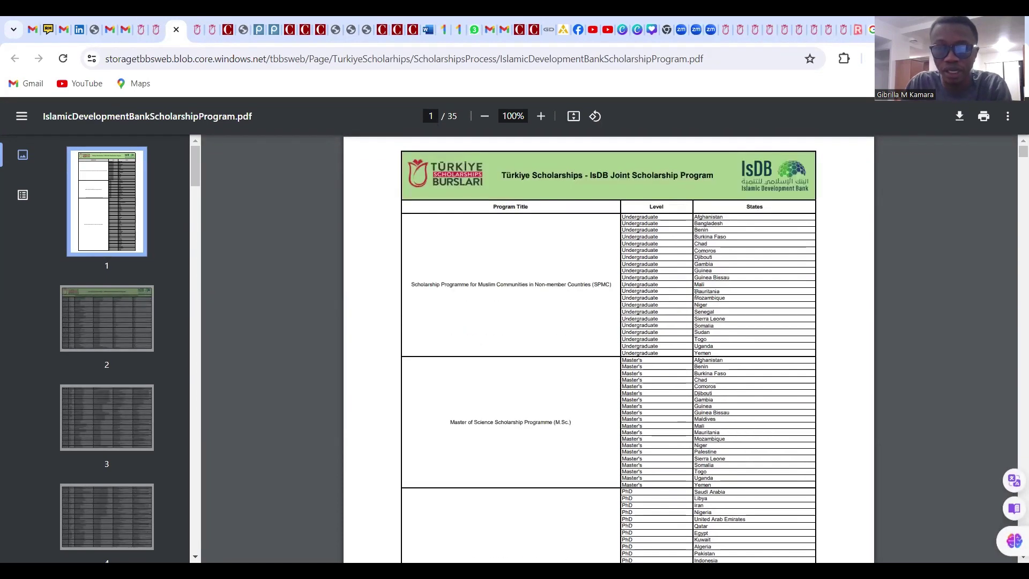
scroll(675, 355, down, 3)
scroll(674, 355, up, 3)
scroll(674, 345, down, 15)
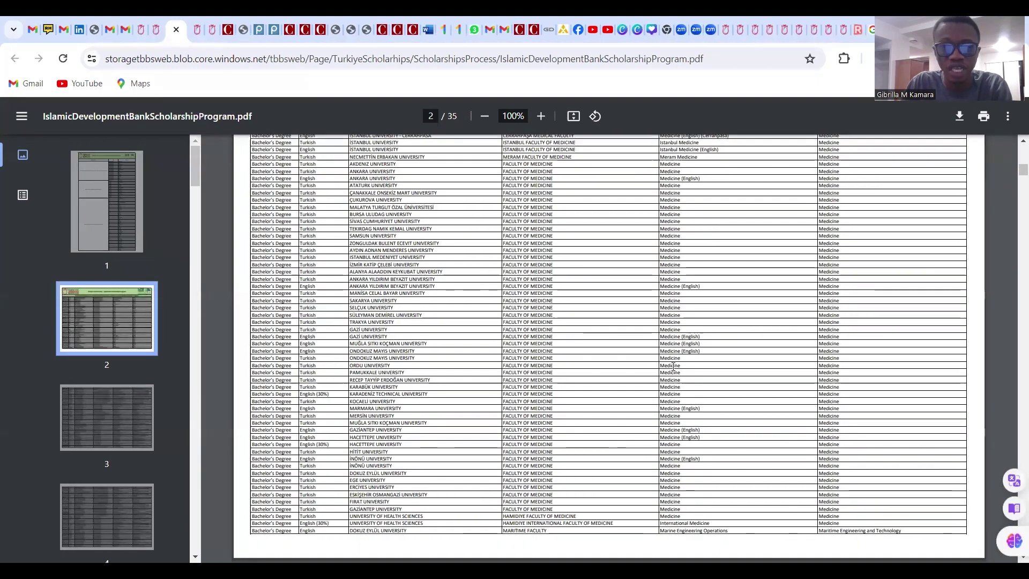
scroll(672, 367, up, 2)
scroll(672, 367, up, 1)
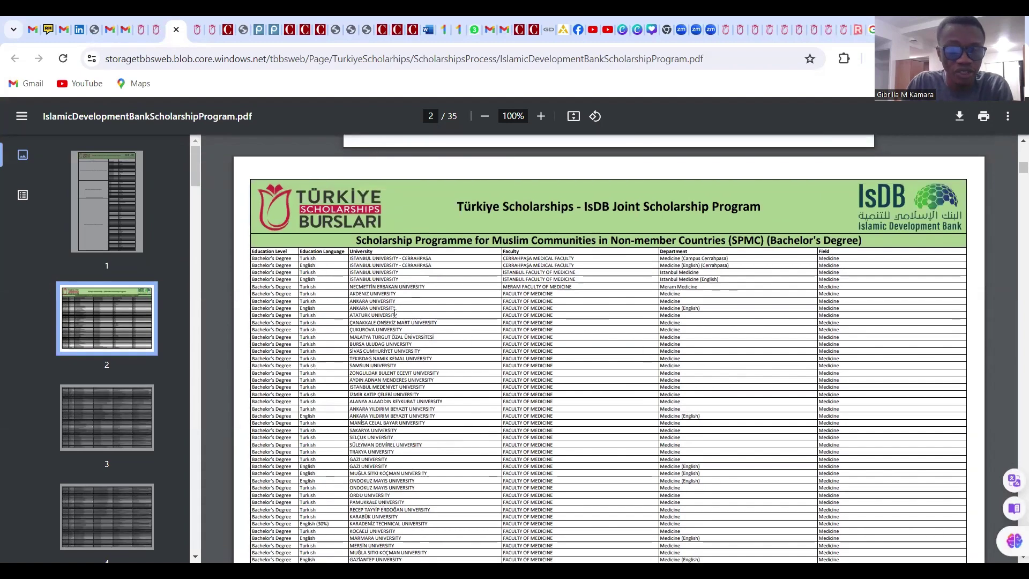
scroll(384, 287, down, 6)
scroll(609, 379, down, 10)
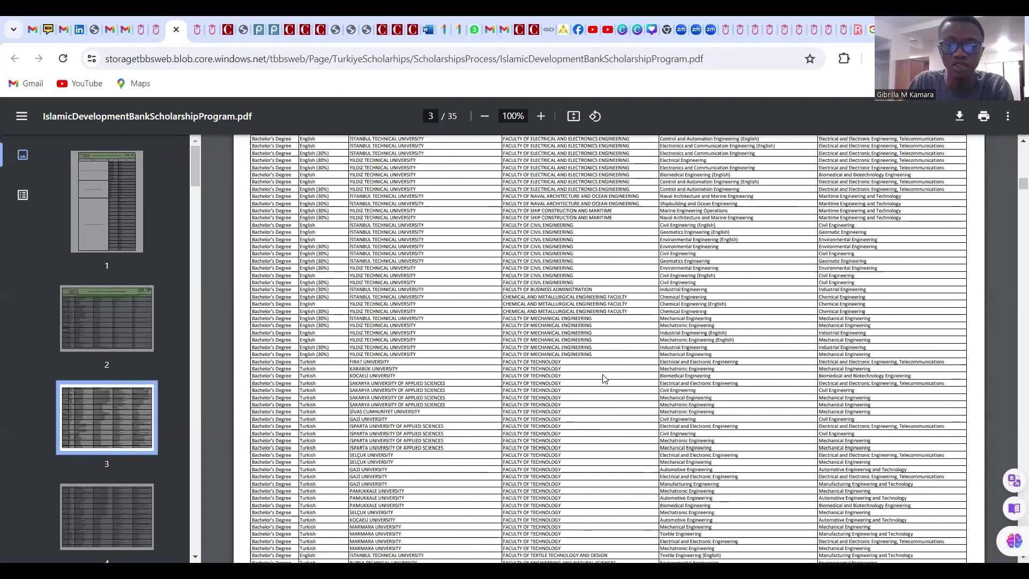
scroll(607, 370, down, 10)
scroll(610, 366, down, 5)
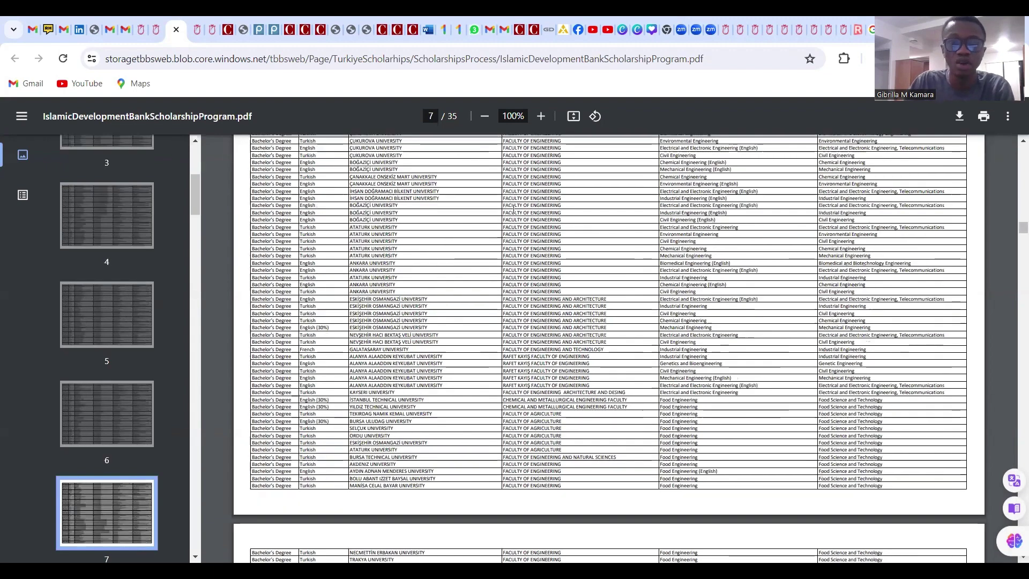
scroll(625, 354, down, 5)
scroll(639, 341, up, 10)
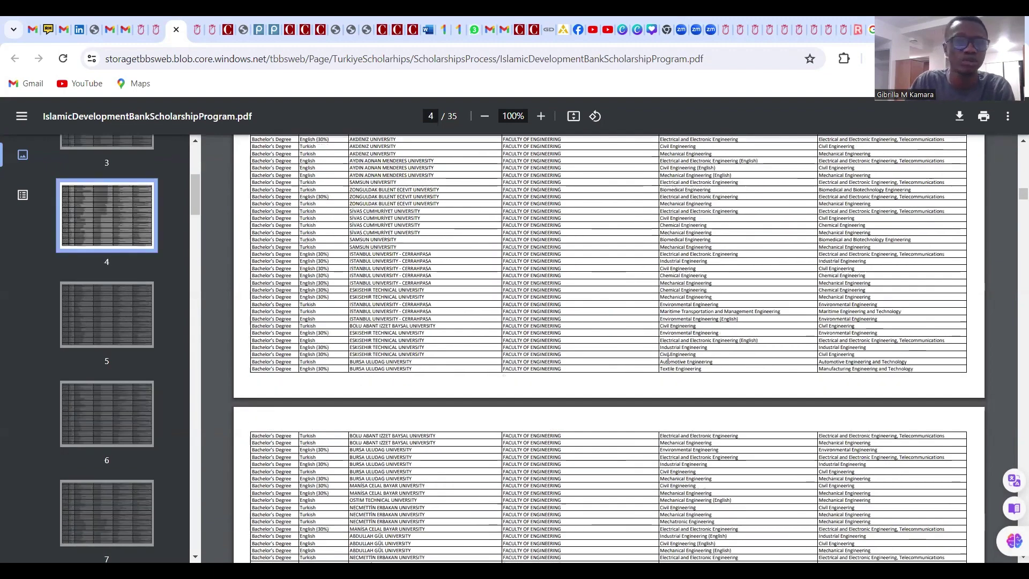
scroll(671, 356, up, 5)
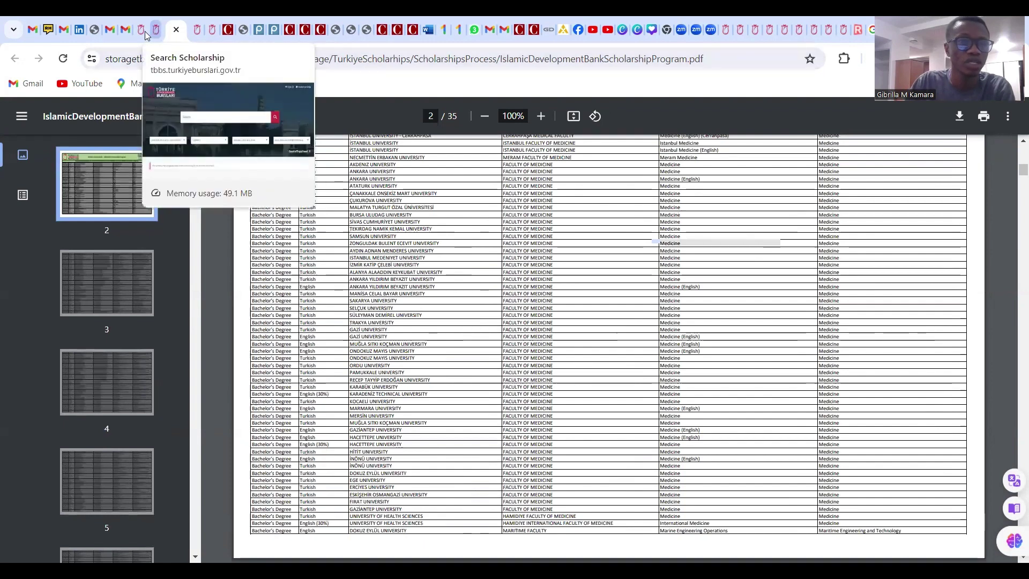
Back on the TBBS form, answer No to the IsDB program and confirm the IsDB staff declaration.
click(139, 33)
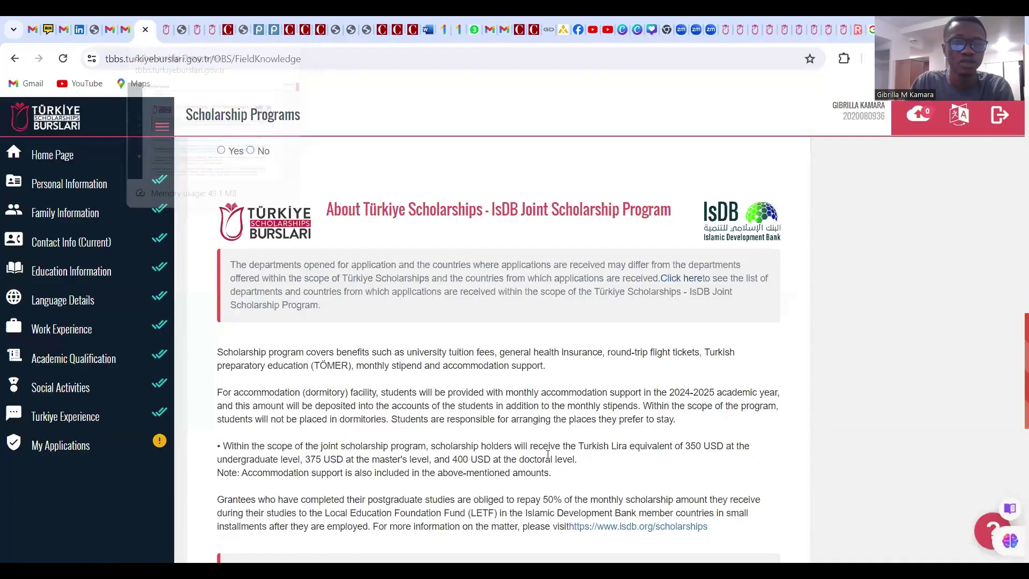
scroll(544, 457, down, 3)
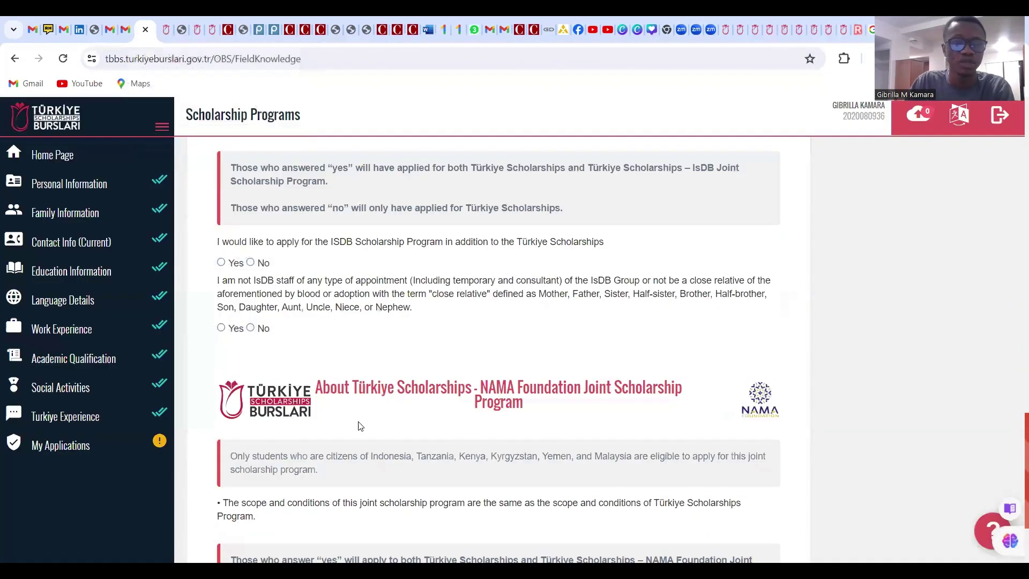
click(250, 263)
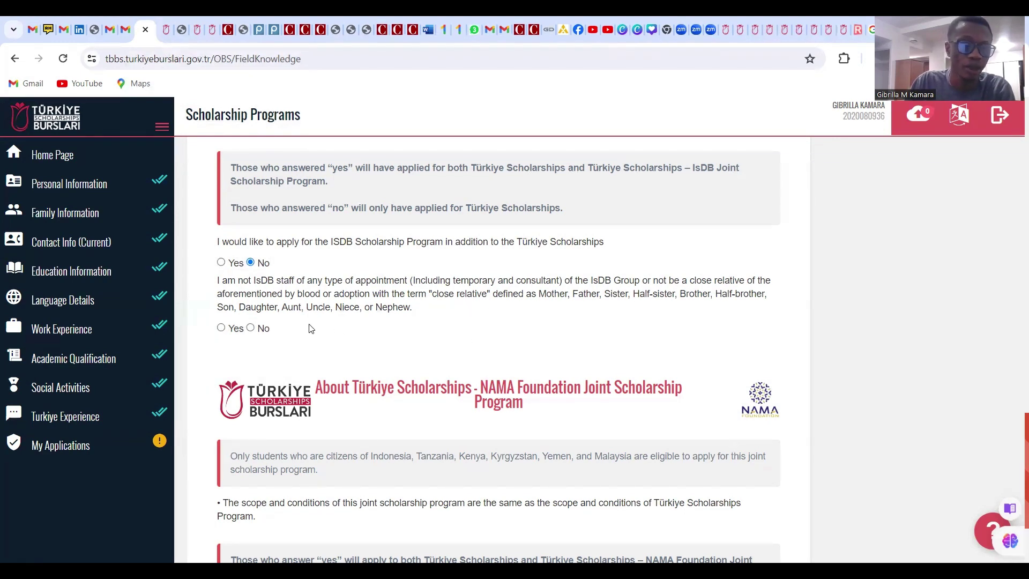
click(222, 330)
scroll(292, 349, down, 2)
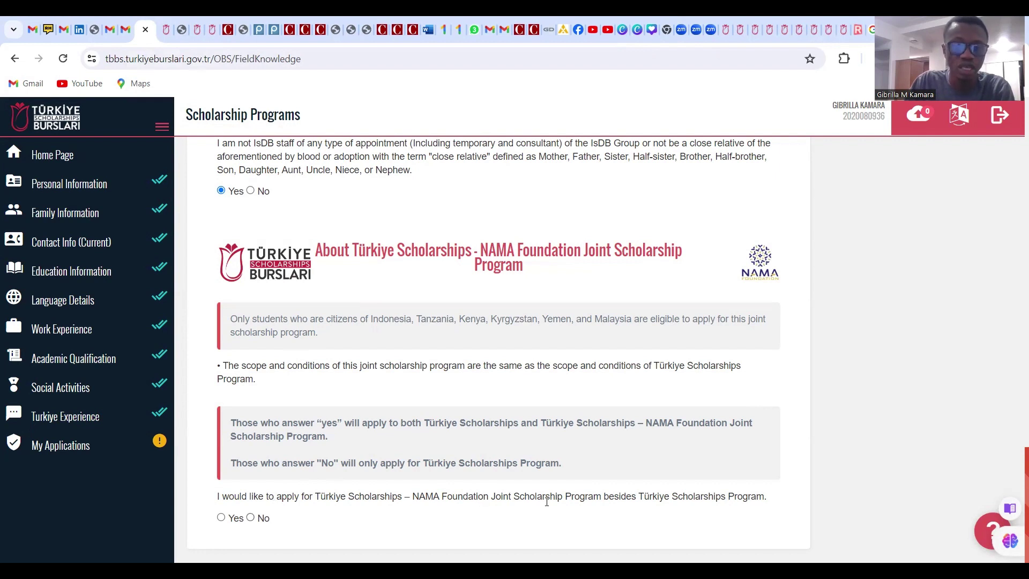
Answer No to the NAMA Foundation joint scholarship and review the answers.
click(250, 517)
scroll(394, 474, up, 15)
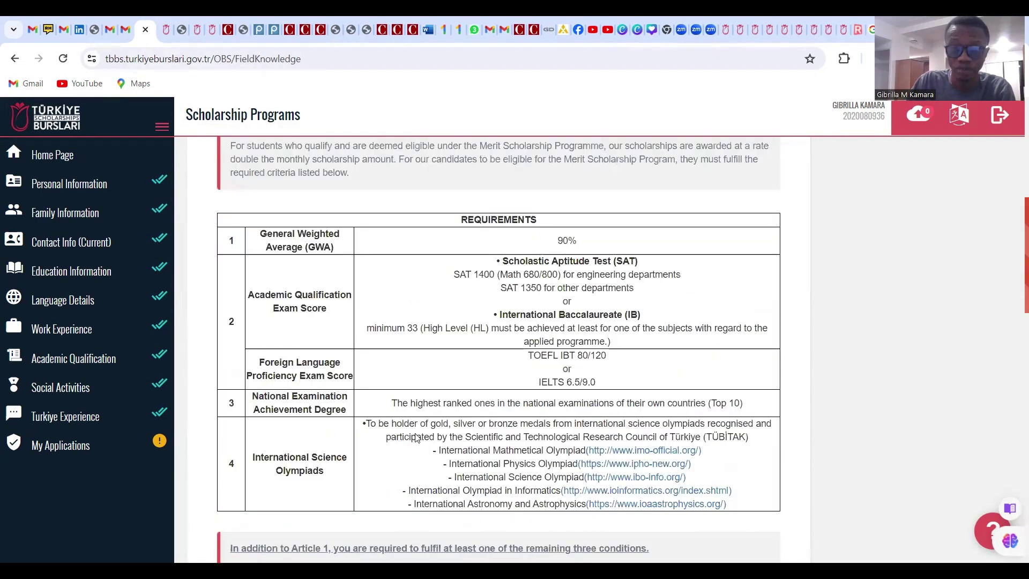
scroll(394, 477, down, 7)
scroll(408, 456, up, 14)
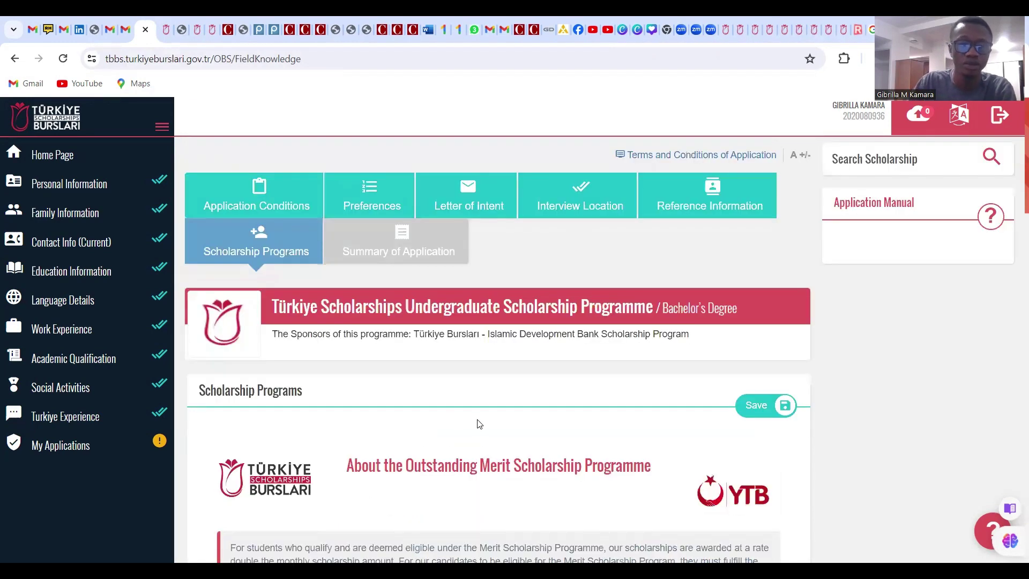
scroll(485, 399, down, 12)
scroll(476, 411, down, 10)
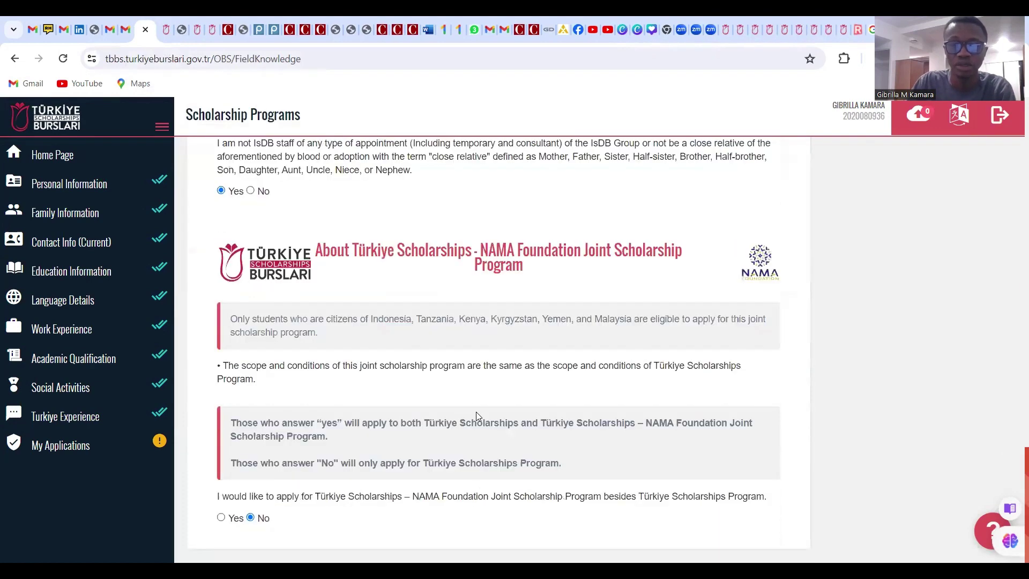
scroll(587, 377, up, 4)
scroll(671, 301, up, 5)
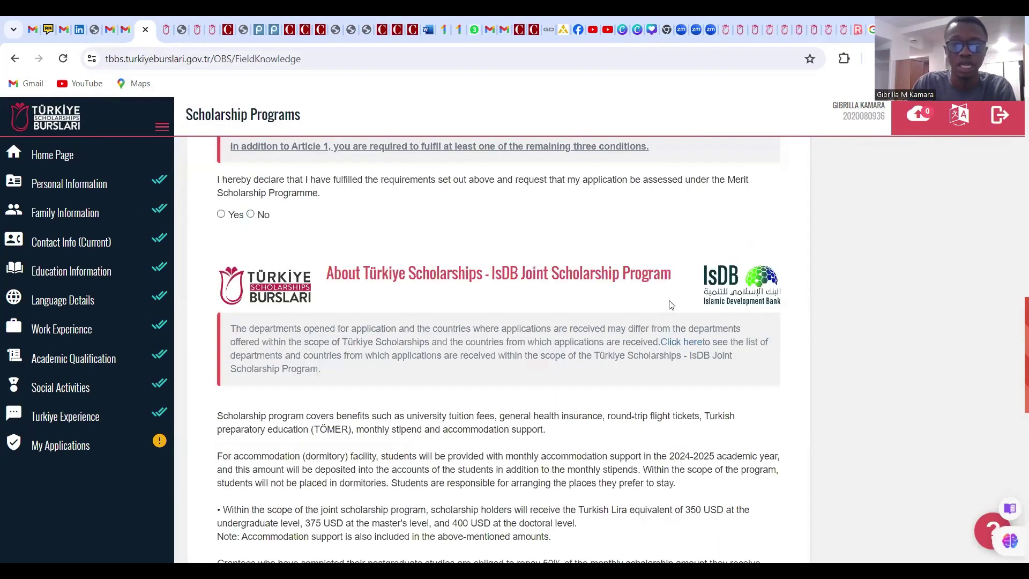
scroll(695, 304, up, 8)
scroll(695, 304, up, 3)
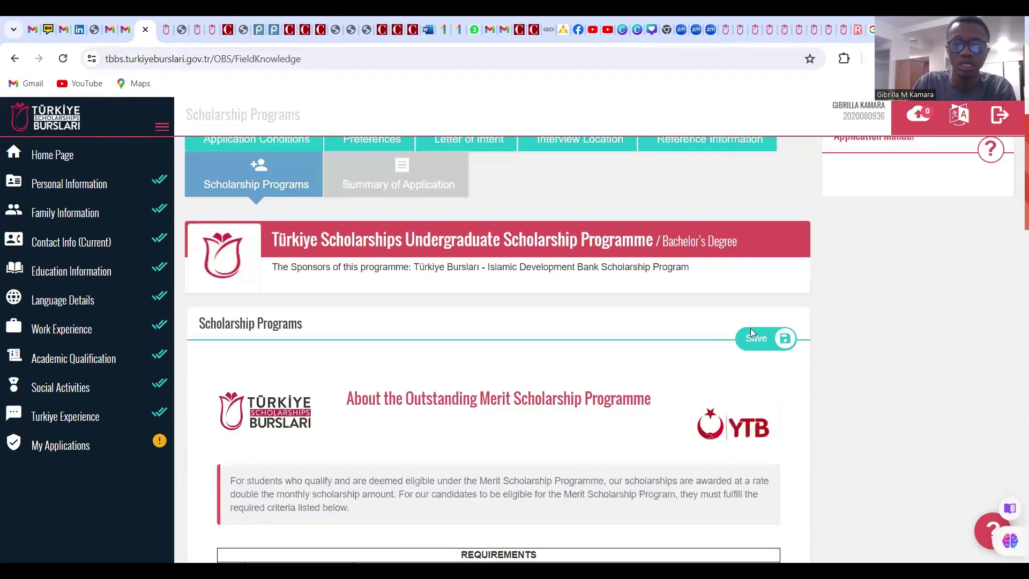
Try saving, then answer No to the flagged Merit Scholarship declaration.
click(756, 339)
scroll(590, 370, down, 5)
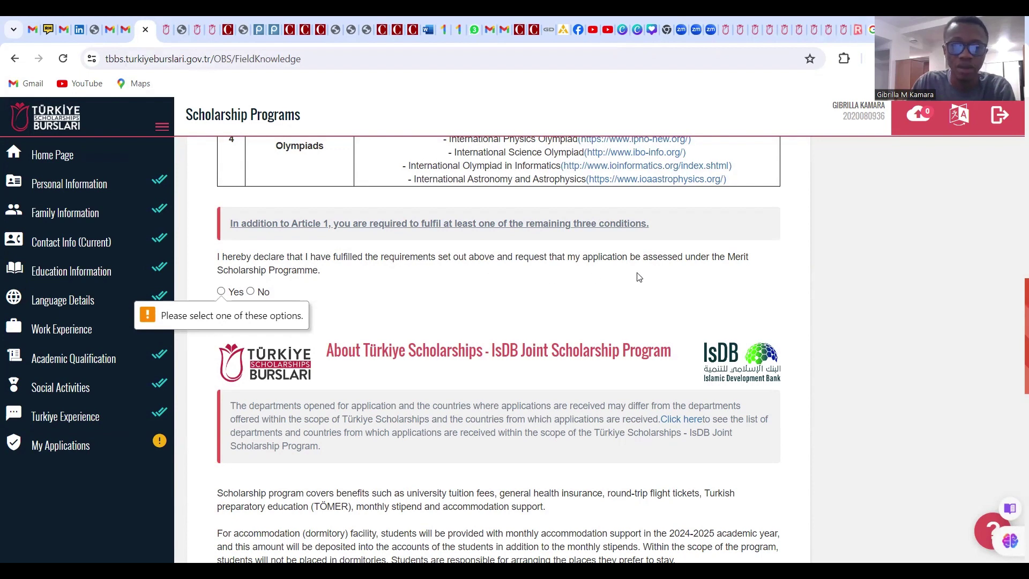
click(251, 293)
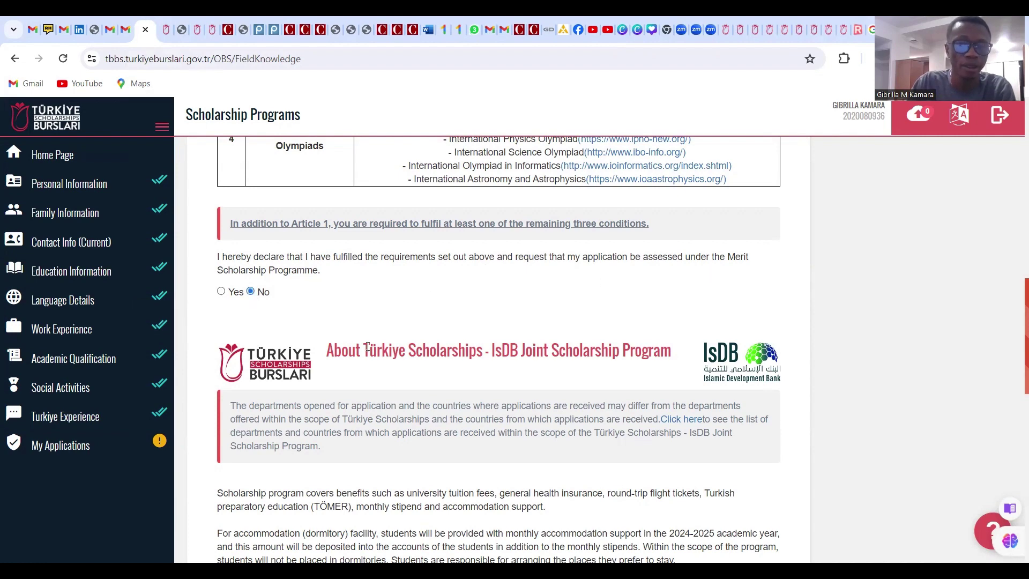
scroll(445, 318, up, 7)
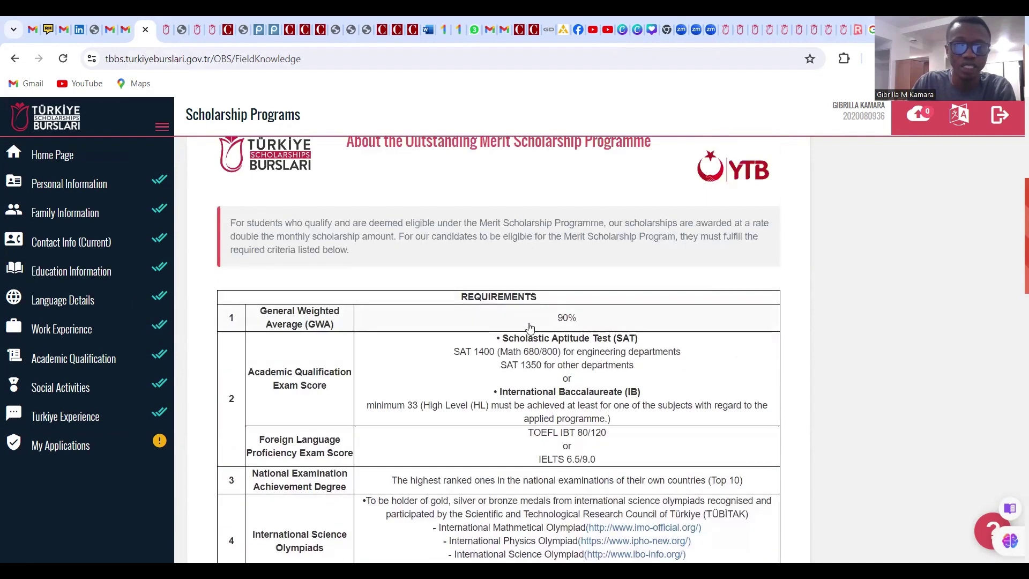
Save the completed Scholarship Programs answers.
scroll(485, 337, down, 3)
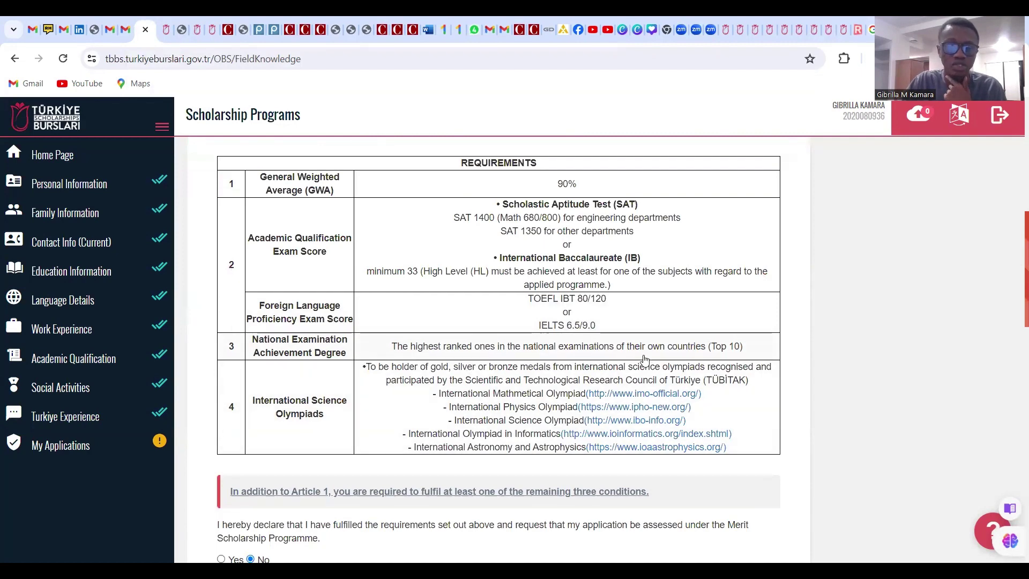
scroll(546, 383, down, 1)
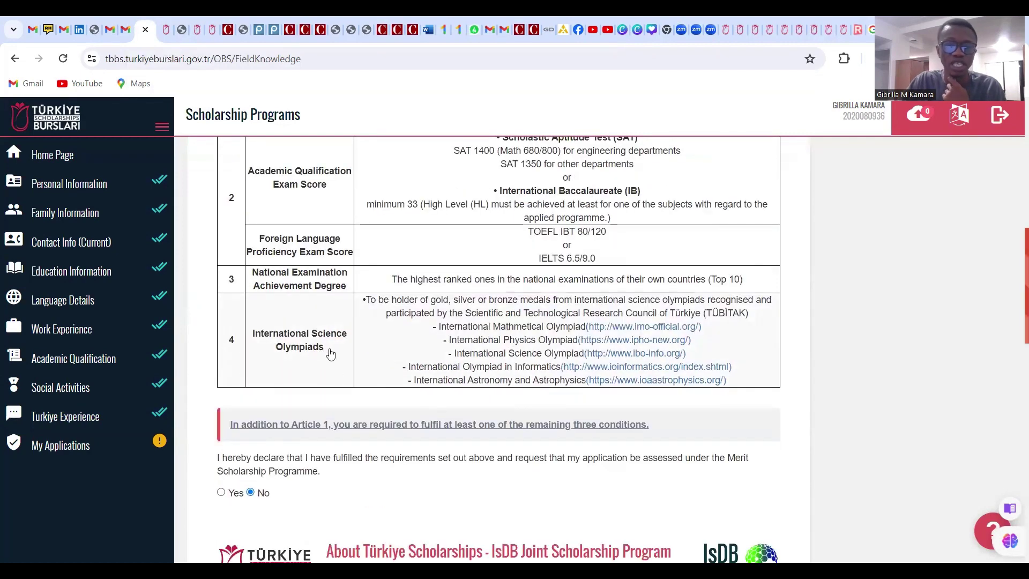
scroll(488, 399, down, 3)
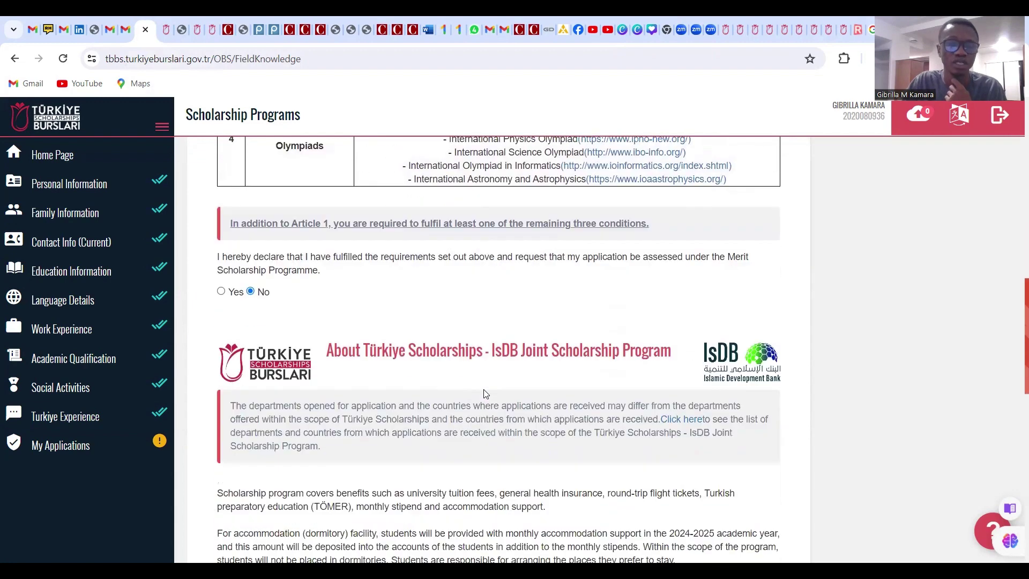
scroll(443, 337, down, 6)
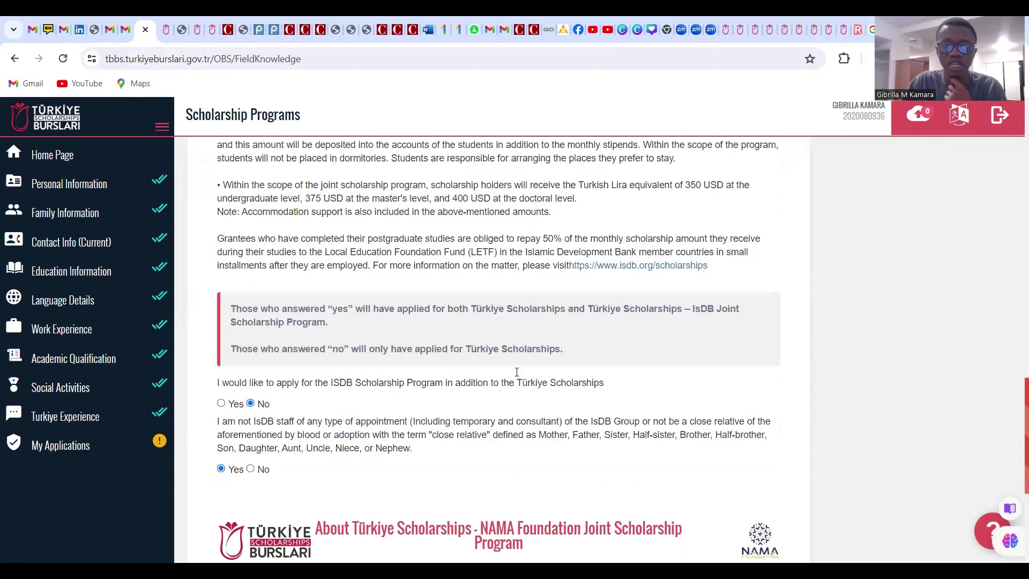
scroll(638, 380, up, 15)
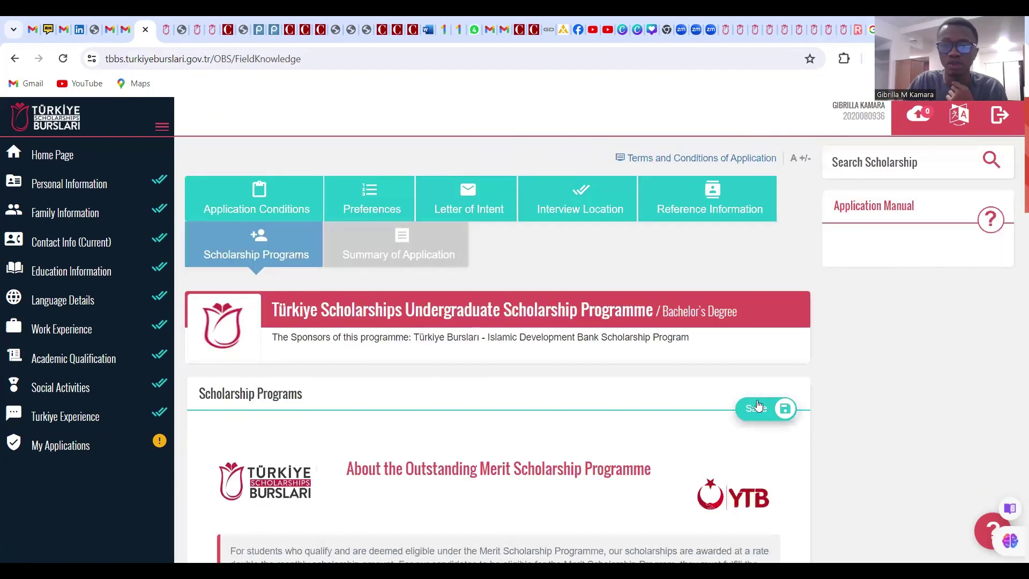
click(756, 406)
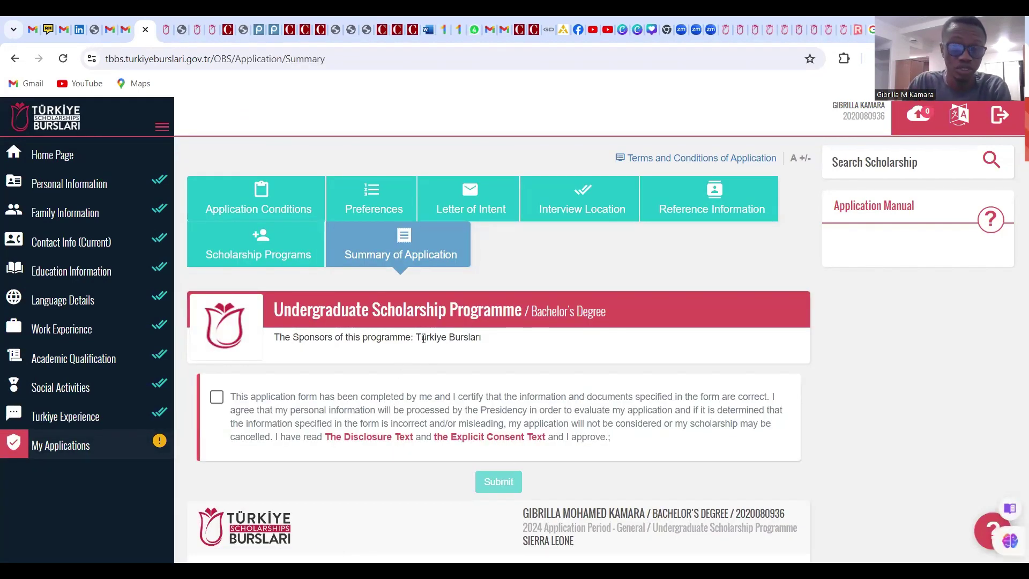
Tick the certification statement above the Submit button on the Summary of Application page.
scroll(423, 339, down, 3)
scroll(408, 342, up, 1)
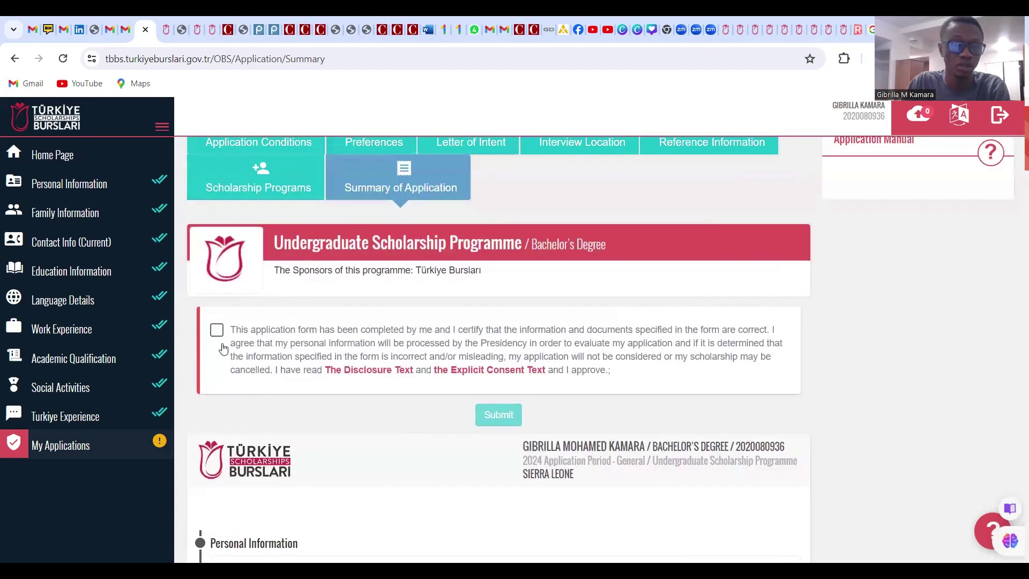
click(218, 331)
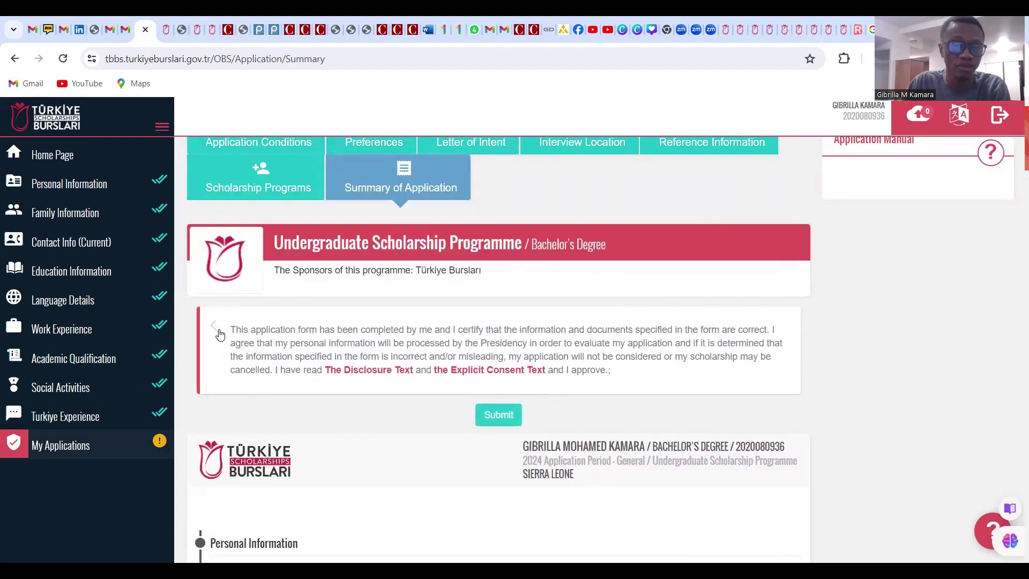
scroll(512, 394, down, 5)
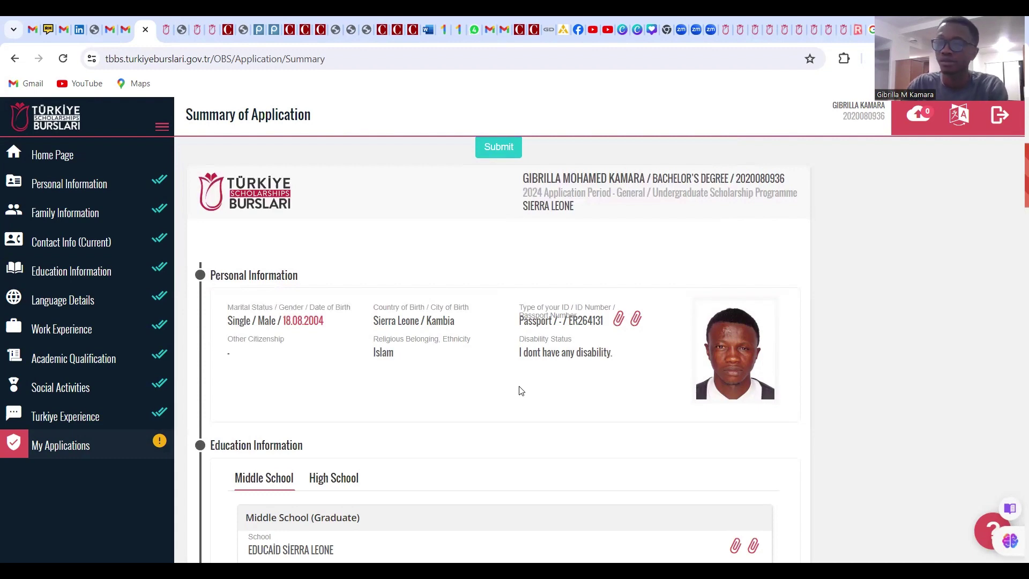
scroll(517, 402, down, 9)
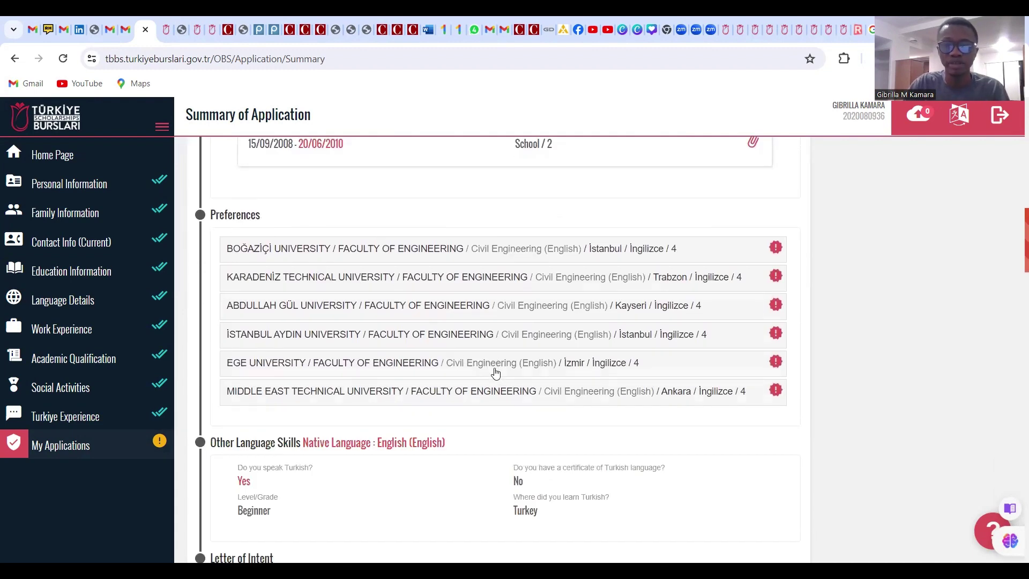
scroll(494, 373, down, 4)
scroll(496, 373, down, 3)
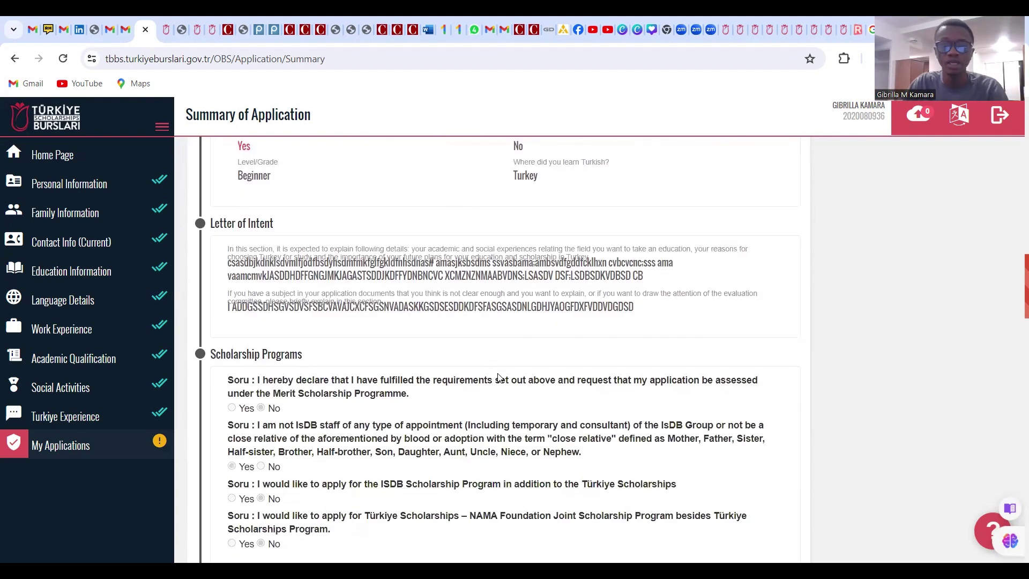
scroll(498, 378, down, 6)
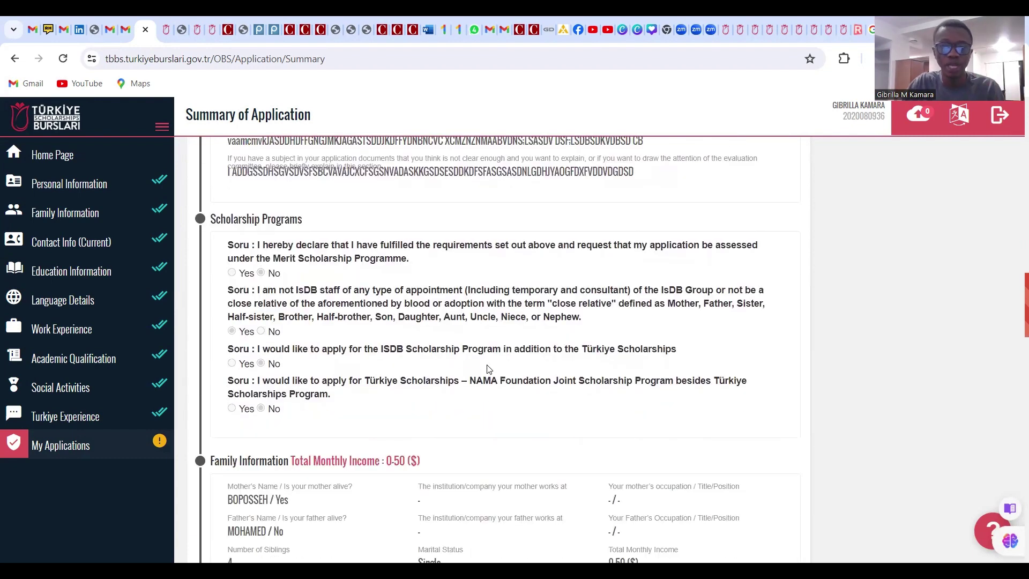
scroll(494, 378, down, 8)
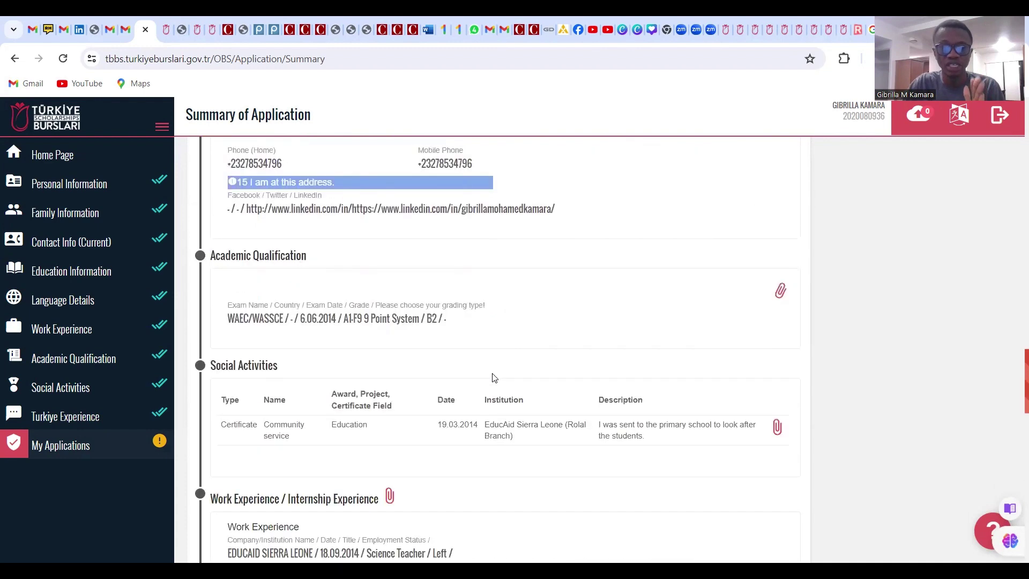
scroll(494, 378, down, 12)
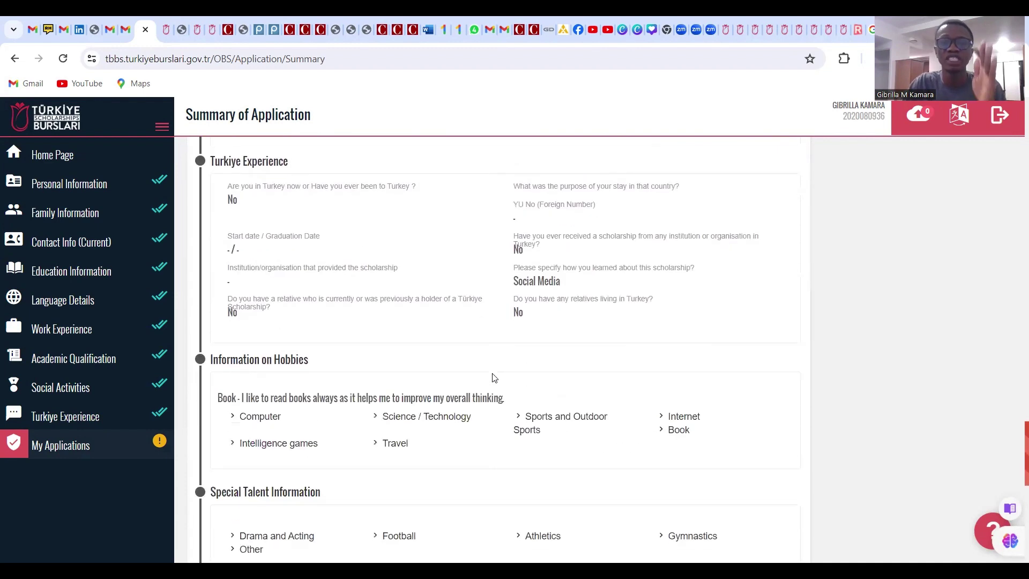
scroll(494, 378, down, 6)
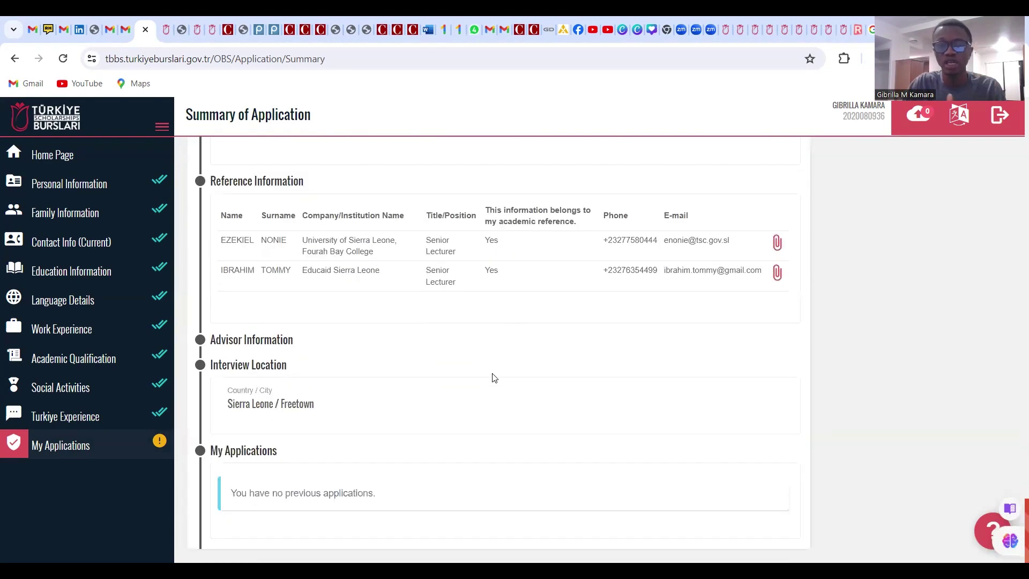
scroll(503, 372, up, 20)
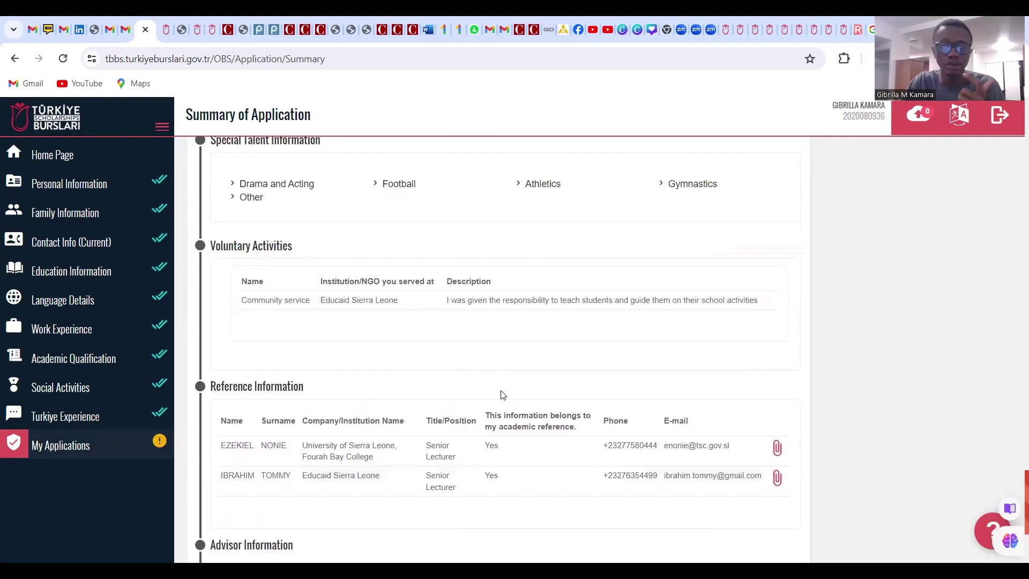
scroll(503, 395, up, 7)
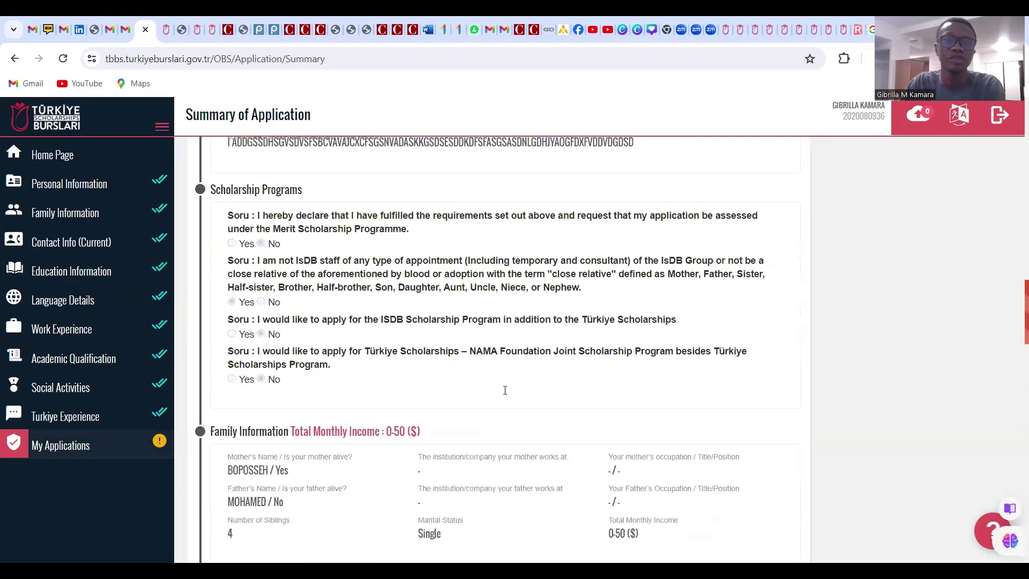
scroll(504, 390, up, 5)
scroll(590, 192, up, 5)
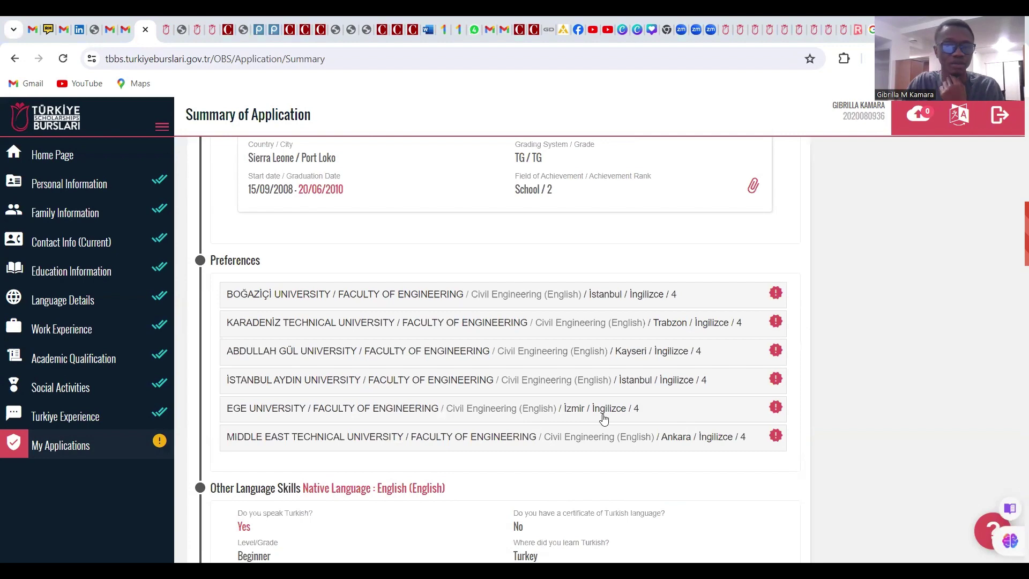
scroll(601, 426, up, 8)
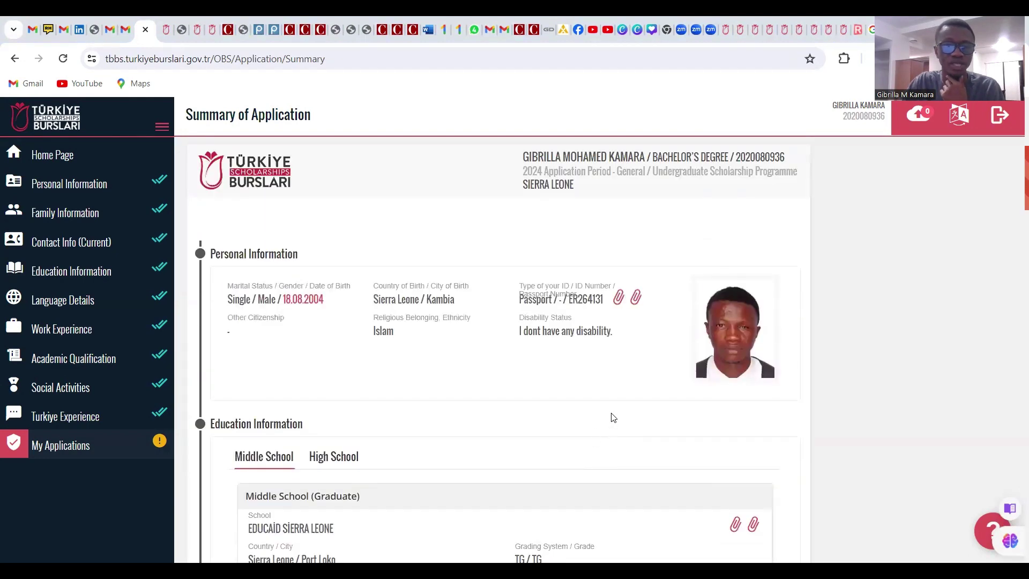